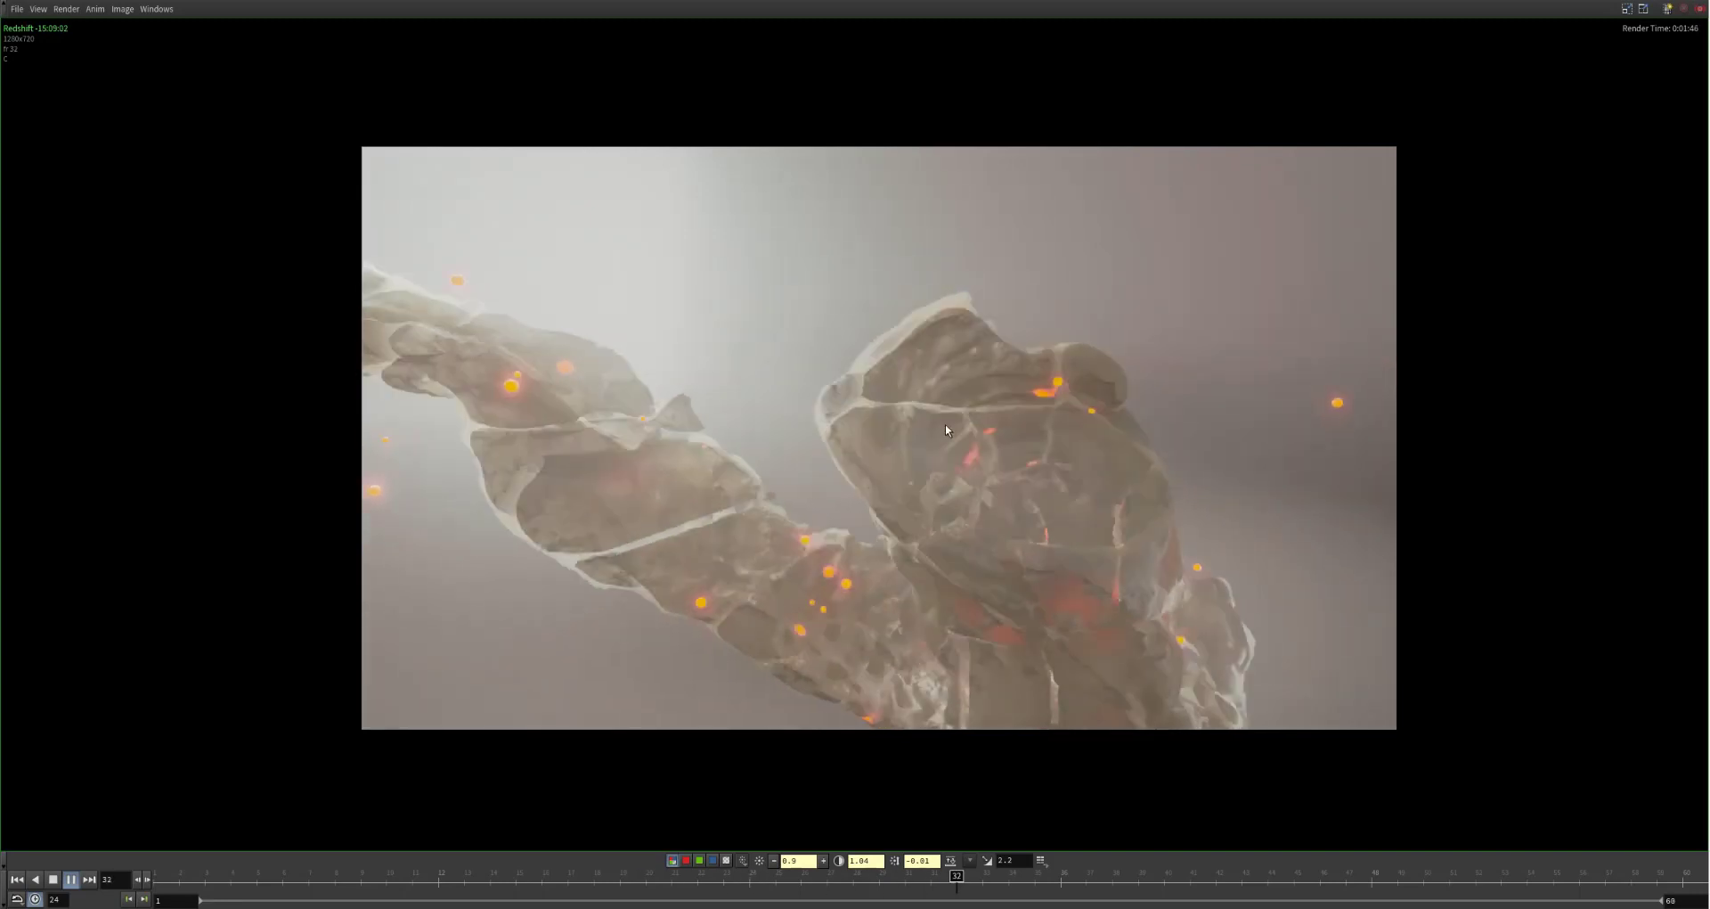
# Step: Review the Redshift render sequence between frames 25 and 46, examining the fluid cell shapes and glowing particles up close
pyautogui.scroll(1, 750, 365)
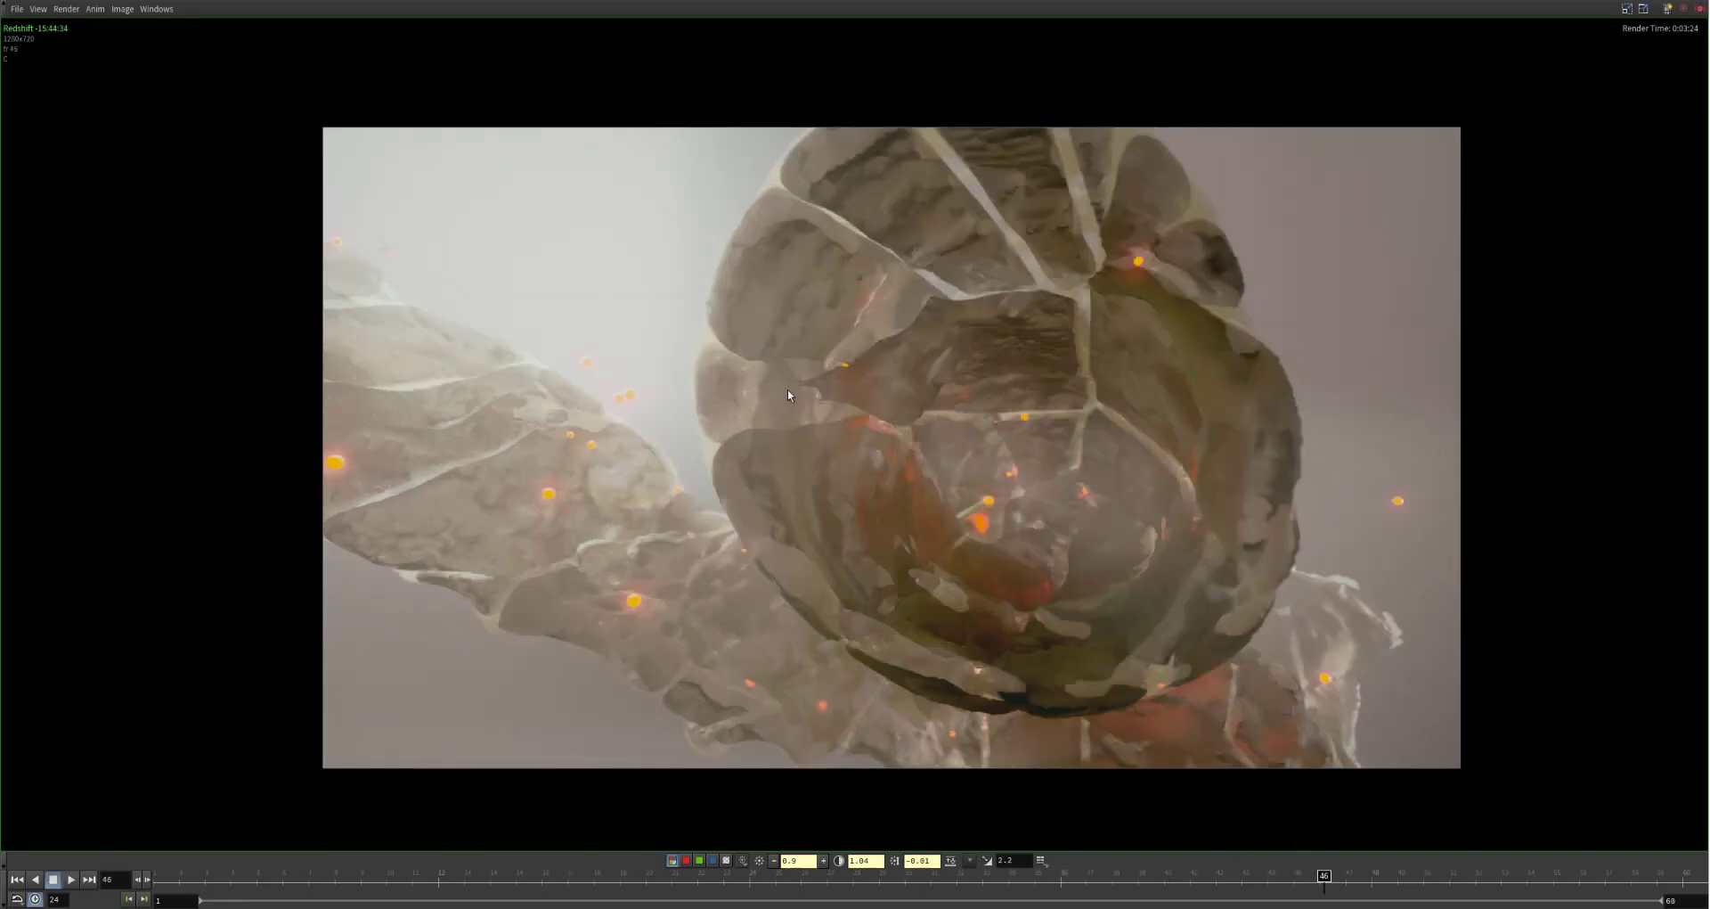
pyautogui.scroll(2, 746, 385)
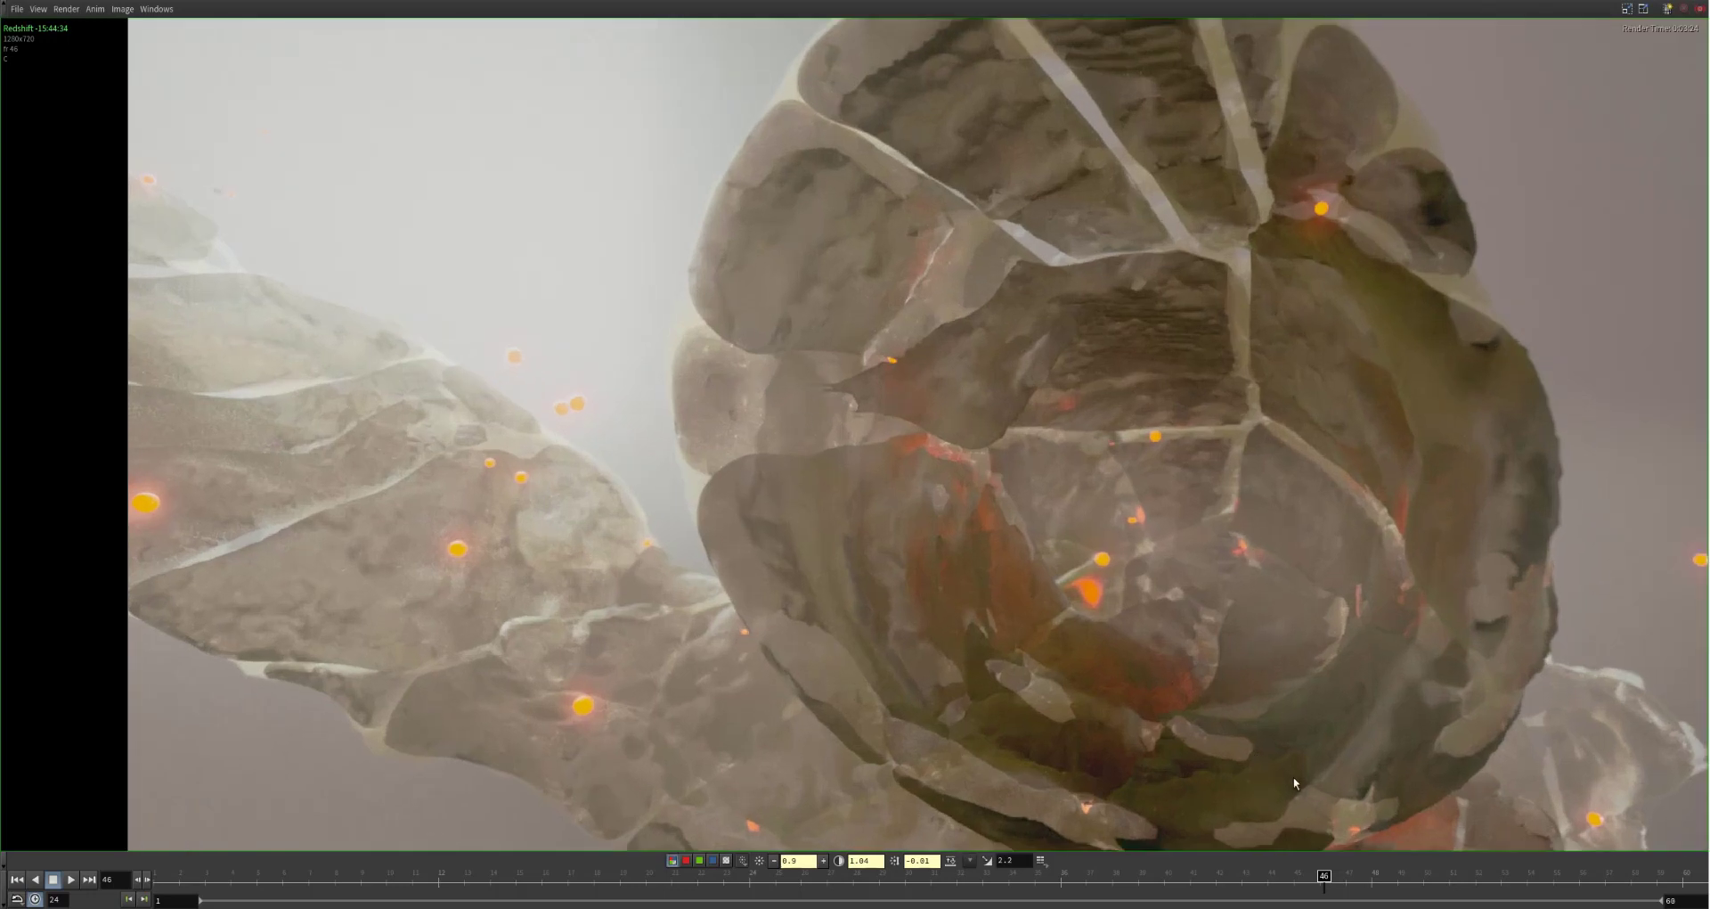
pyautogui.moveTo(1311, 882); pyautogui.dragTo(1009, 882)
pyautogui.scroll(1, 1064, 239)
pyautogui.scroll(-2, 1133, 543)
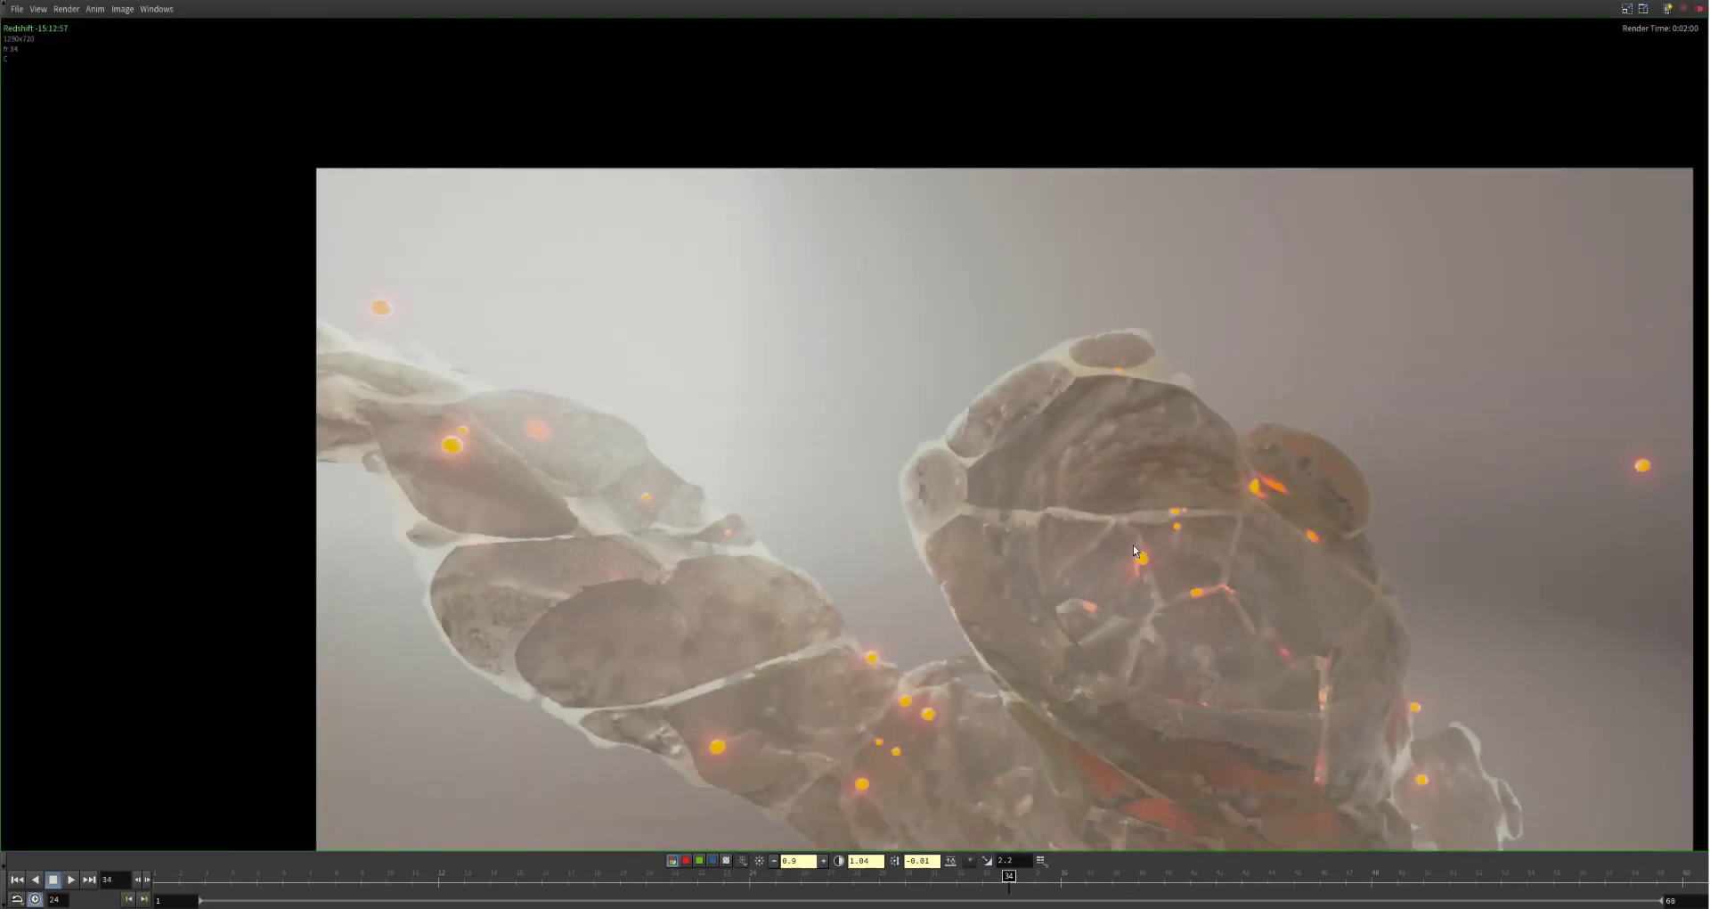
pyautogui.moveTo(1192, 661); pyautogui.dragTo(1136, 552, button='middle')
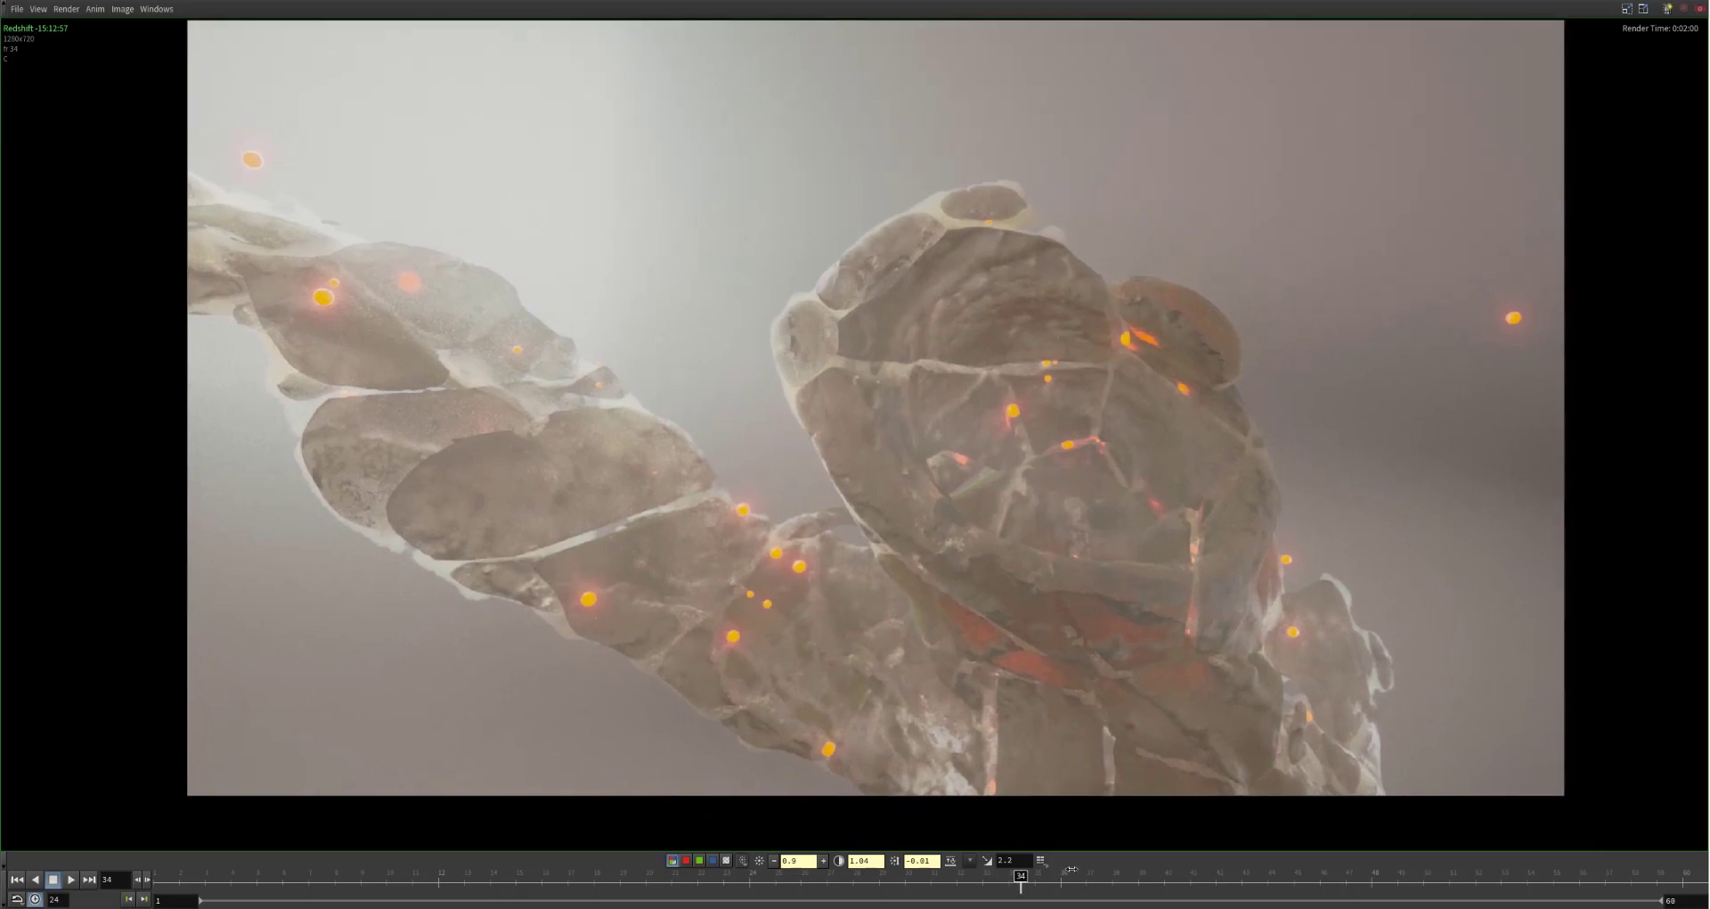
pyautogui.moveTo(1072, 869); pyautogui.dragTo(1328, 853)
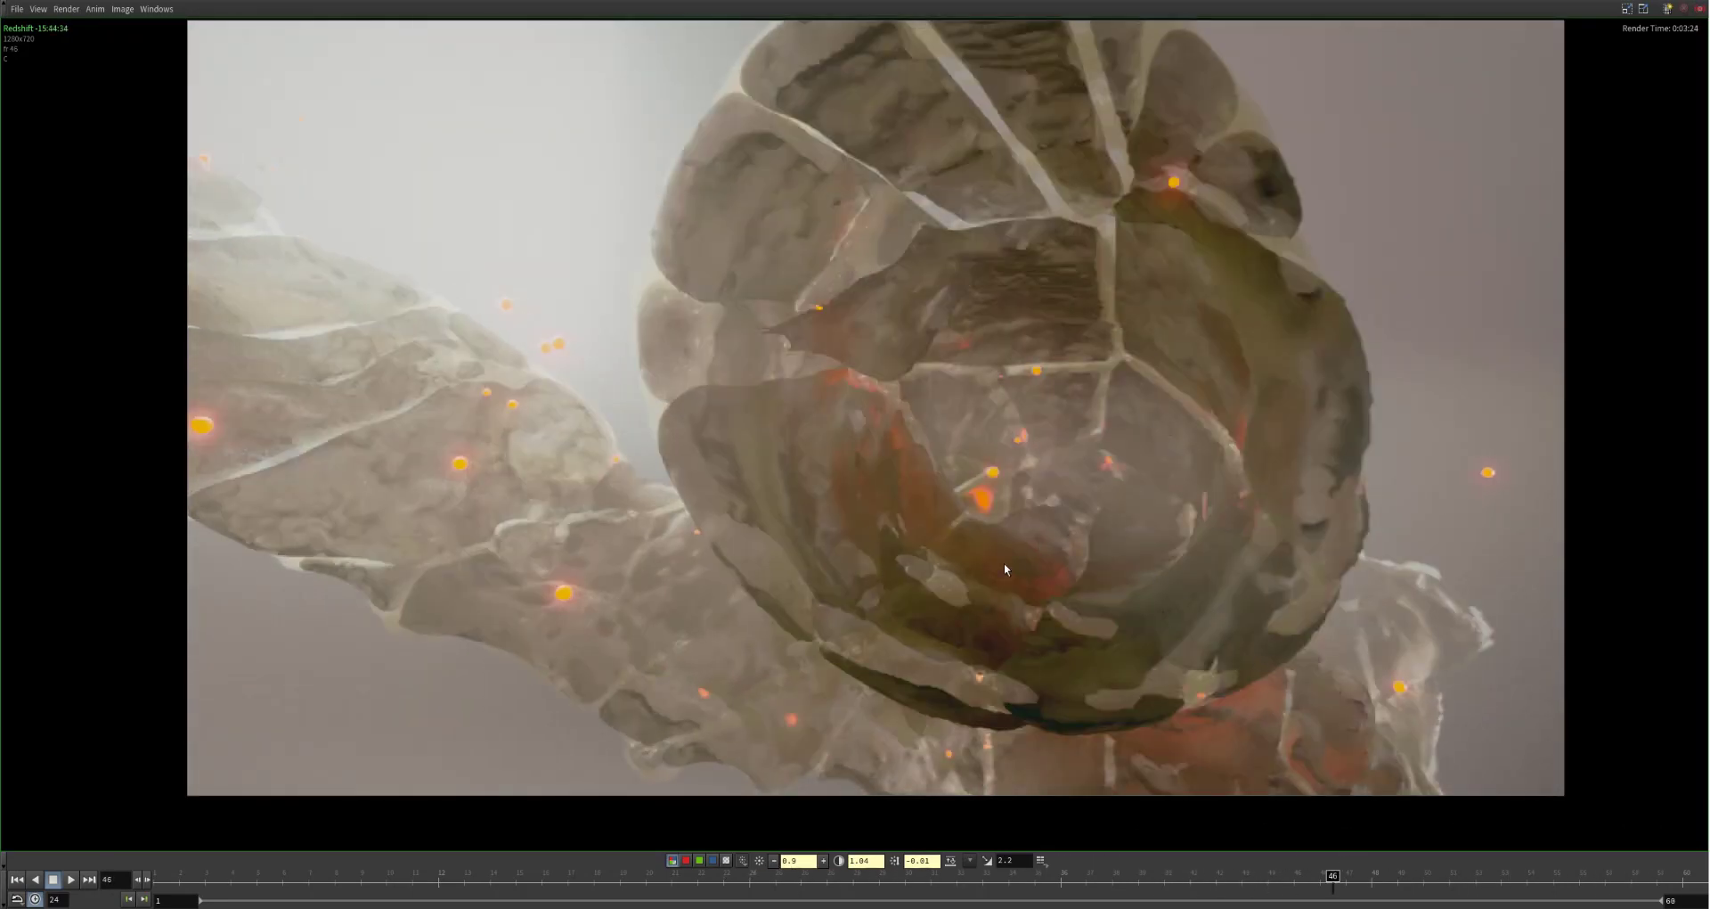
pyautogui.moveTo(1294, 876); pyautogui.dragTo(773, 819)
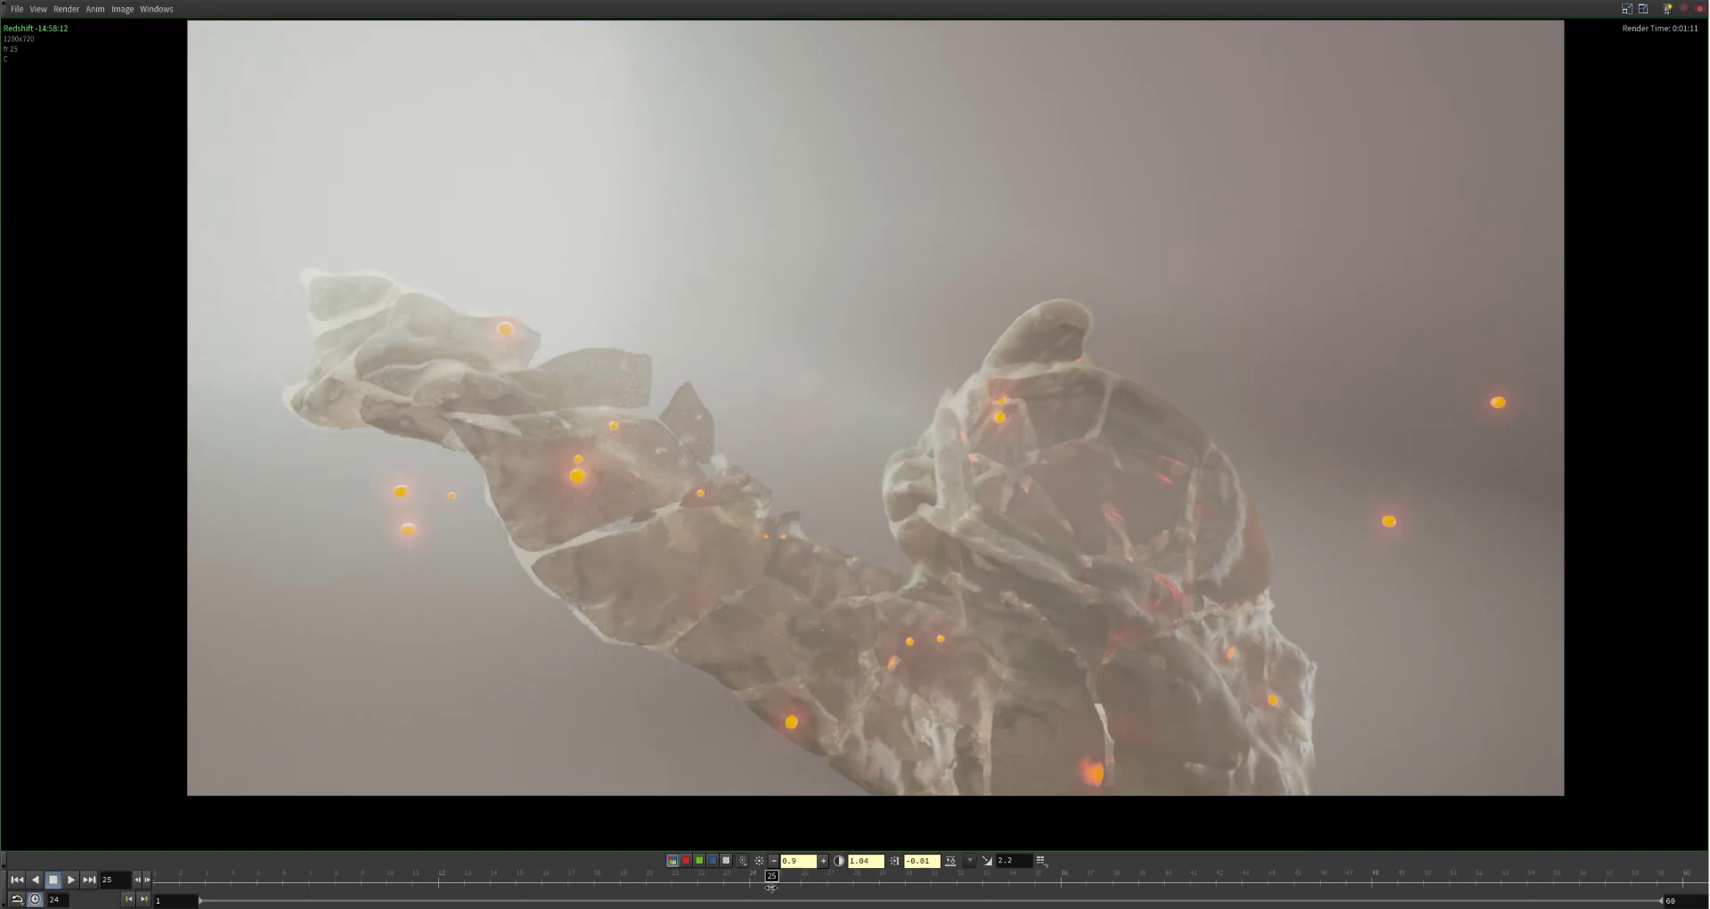
pyautogui.moveTo(781, 875); pyautogui.dragTo(1009, 876)
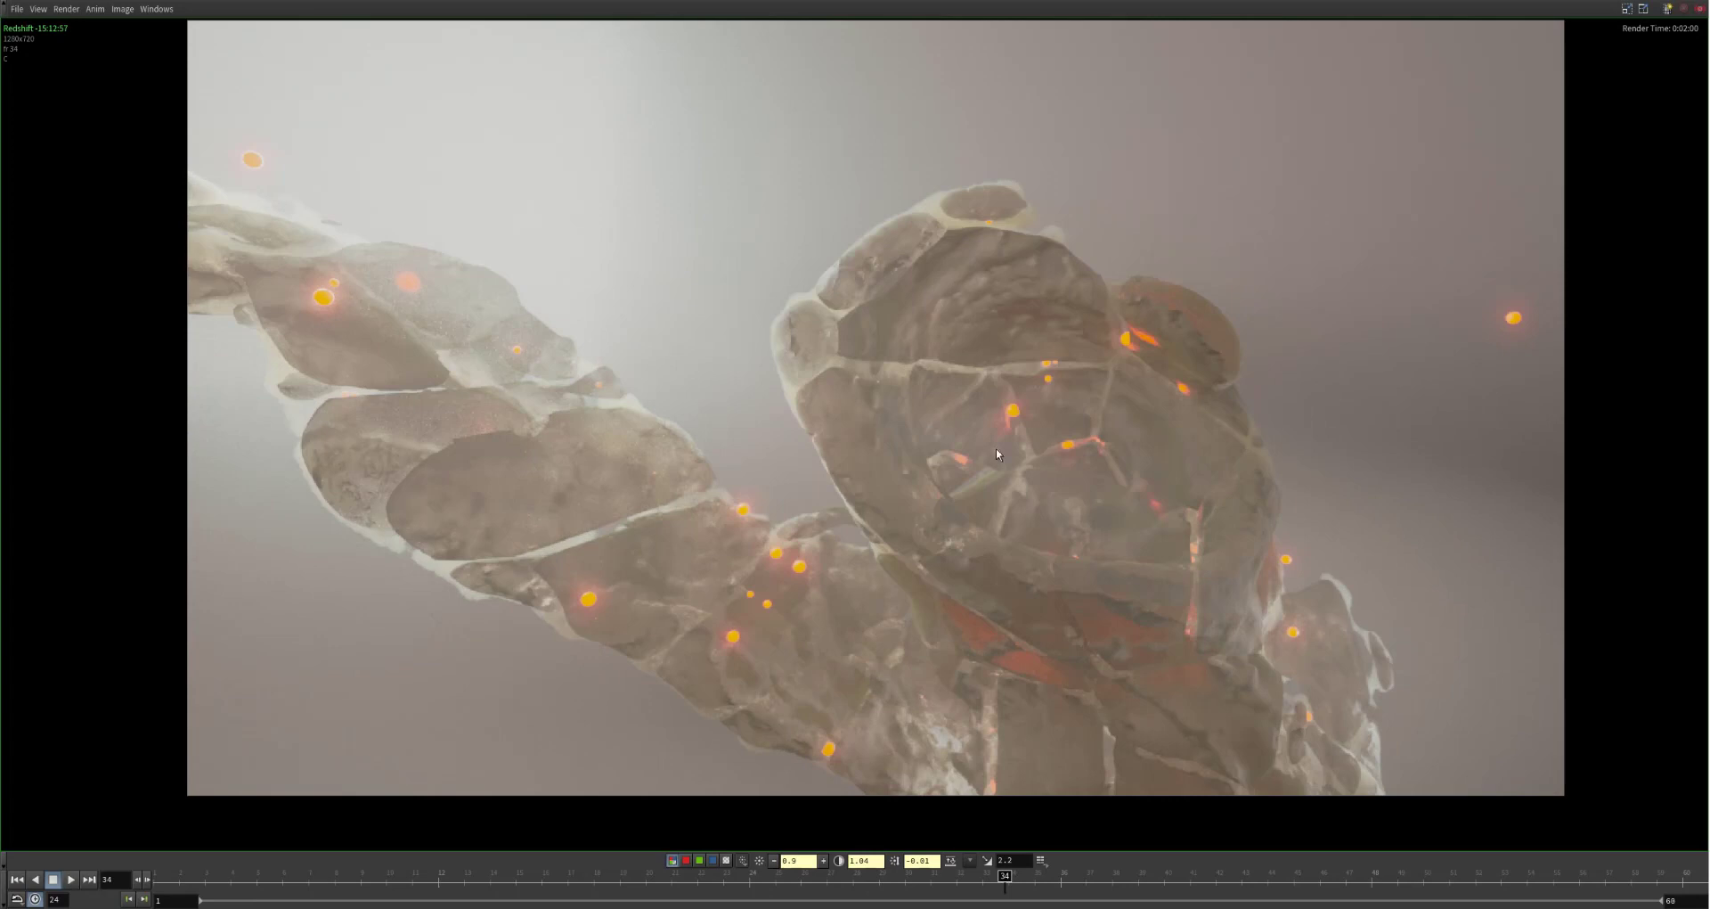
pyautogui.moveTo(1005, 876); pyautogui.dragTo(931, 852)
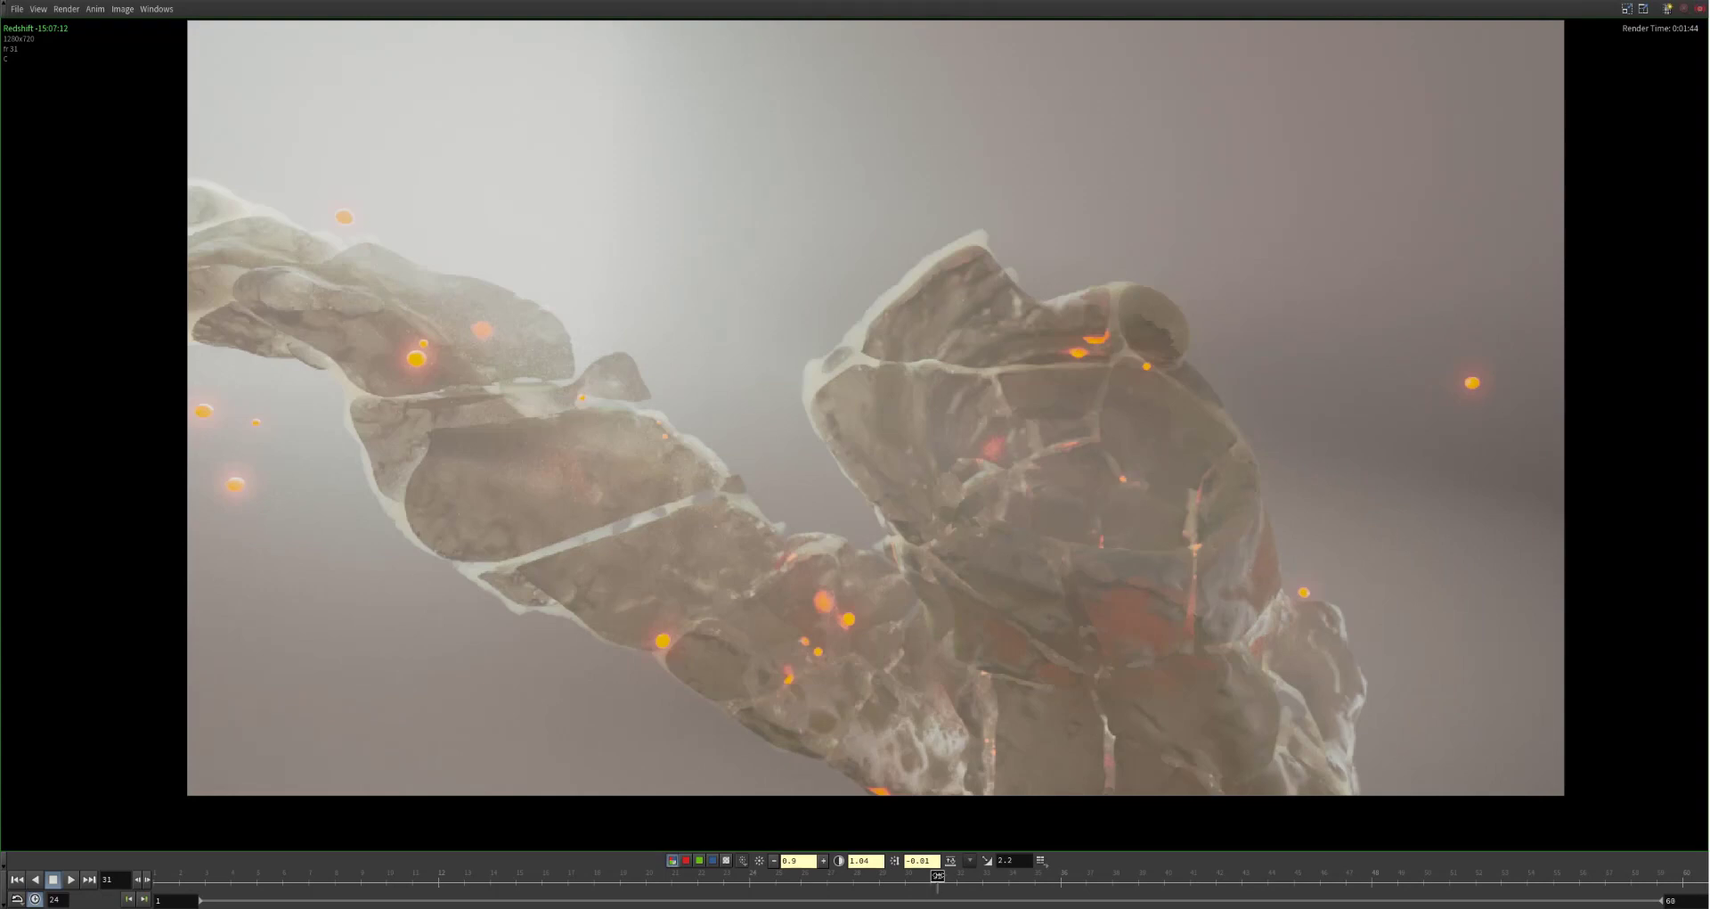
pyautogui.moveTo(937, 876); pyautogui.dragTo(1055, 317)
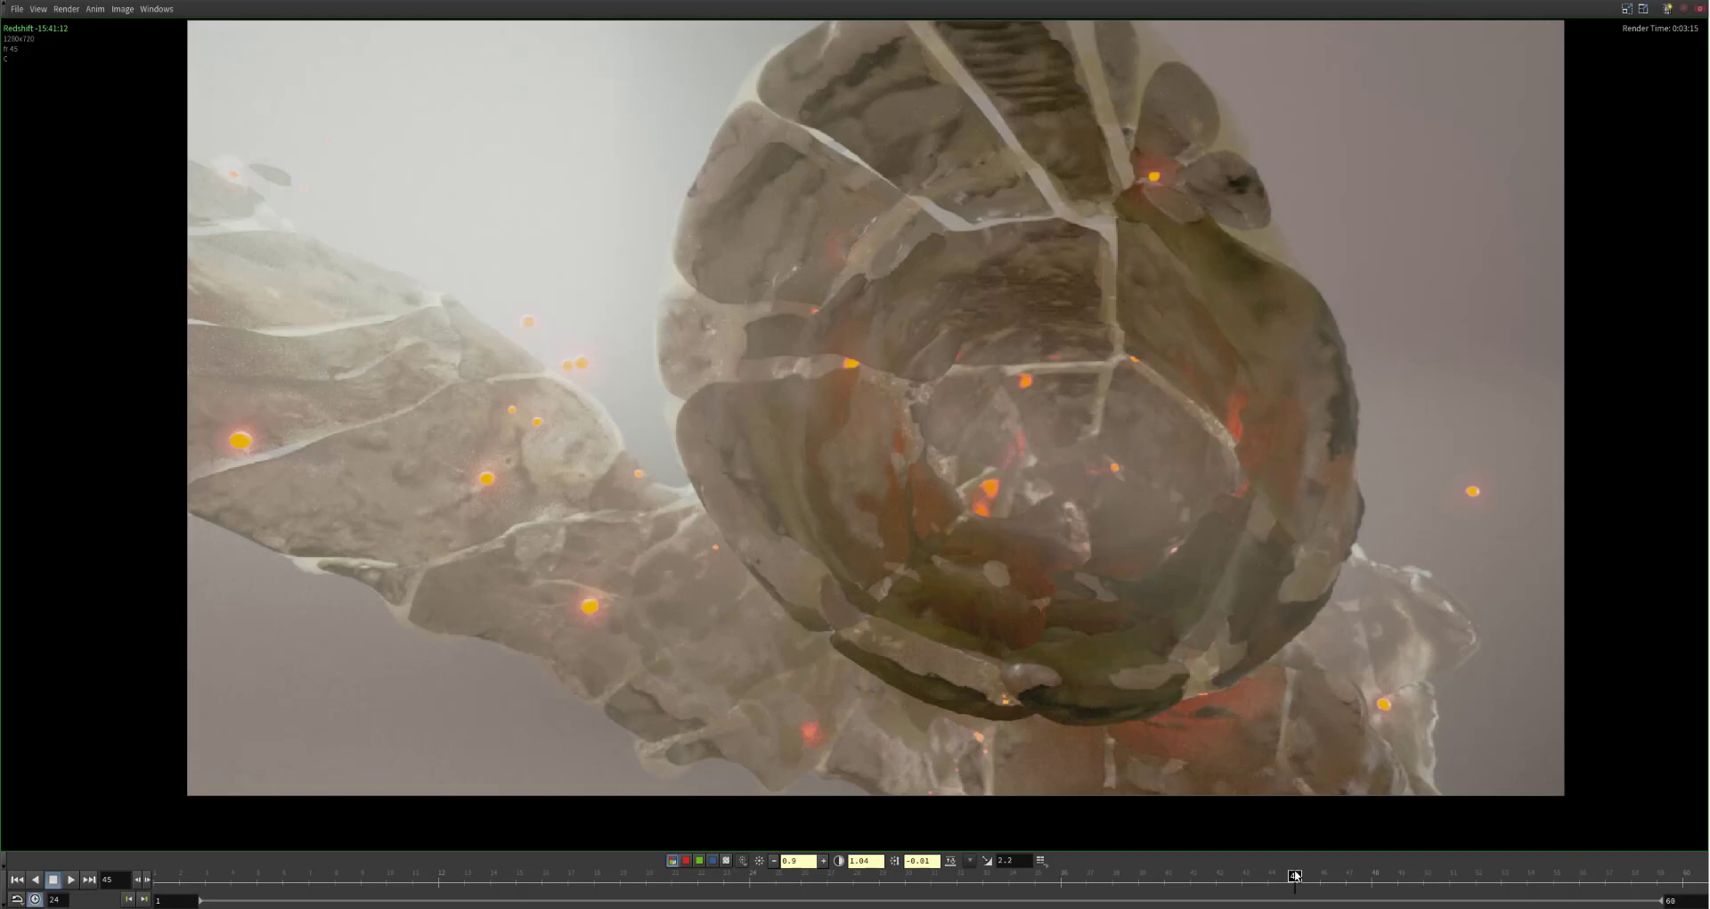
pyautogui.moveTo(1294, 876); pyautogui.dragTo(1239, 878)
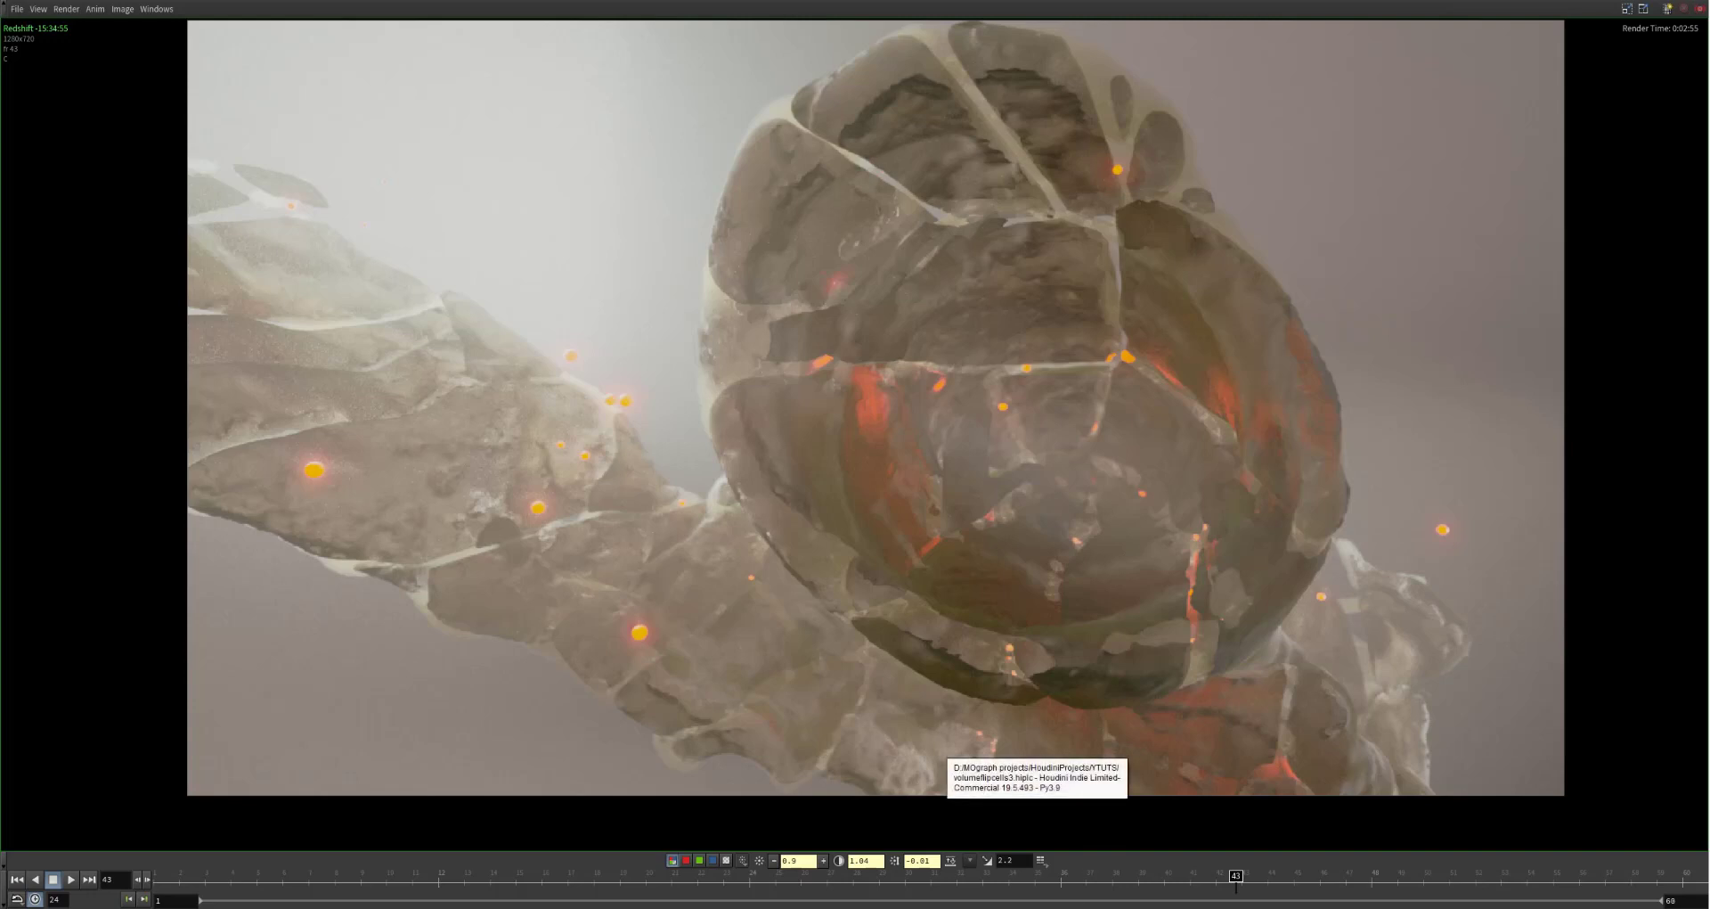
# Step: Switch to Houdini and examine the meshed fluid inside the VolumeFlipCells network from several angles
pyautogui.hotkey('alt', 'Tab')
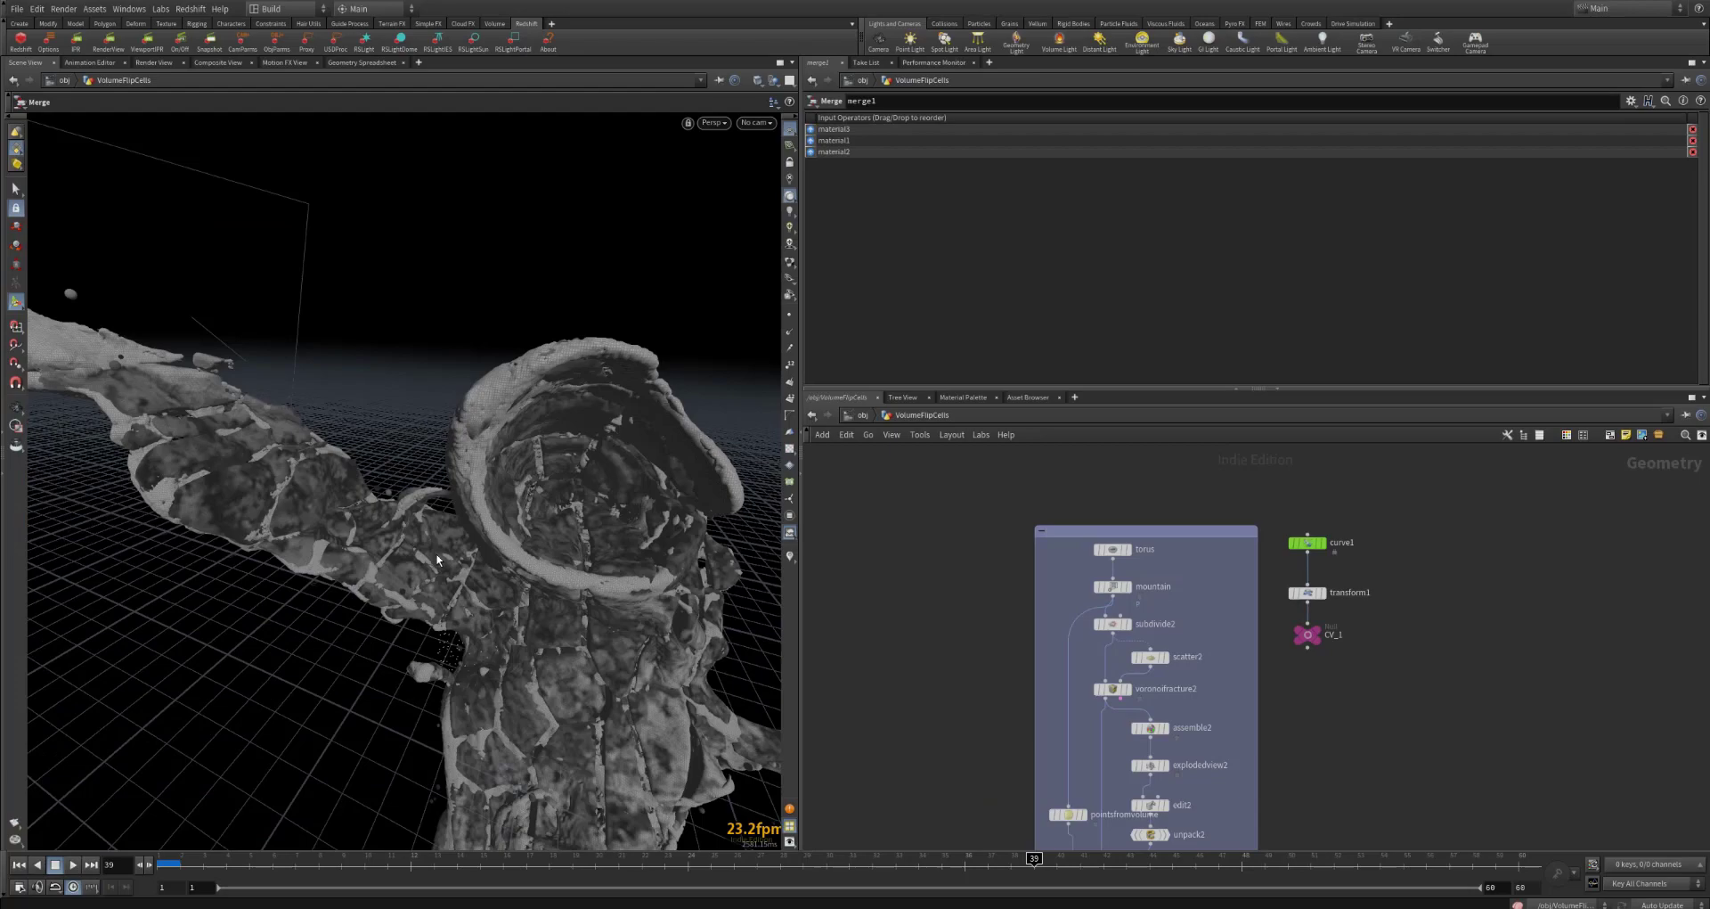
pyautogui.press('Escape')
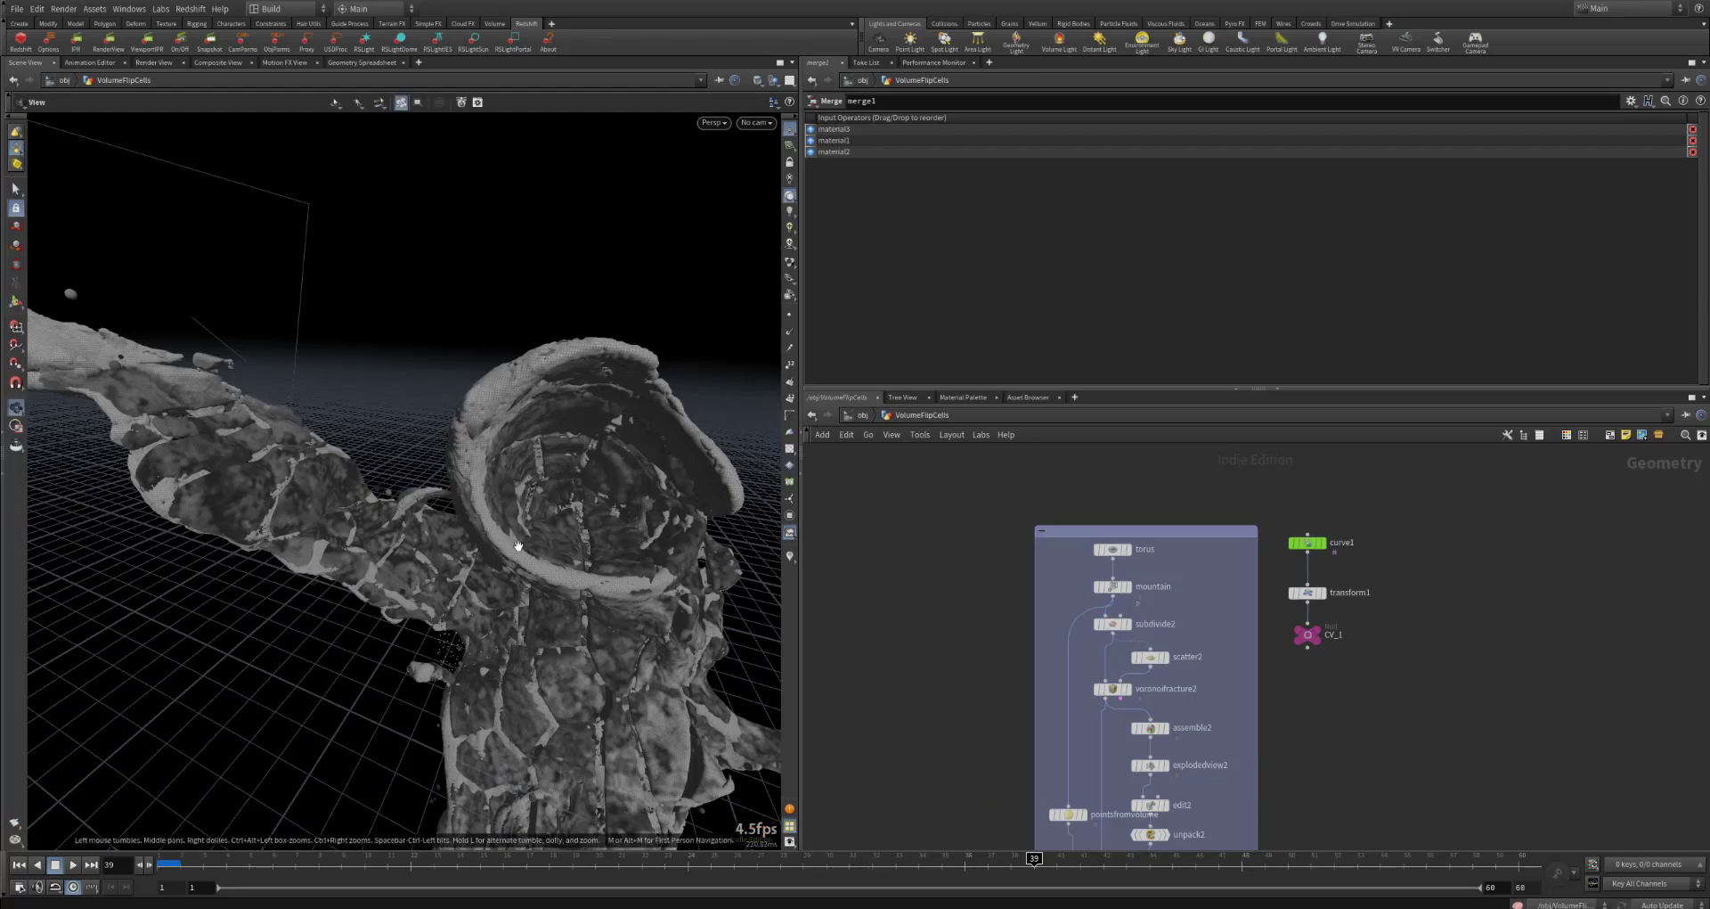
pyautogui.moveTo(514, 549); pyautogui.dragTo(527, 495)
pyautogui.moveTo(375, 479); pyautogui.dragTo(472, 477)
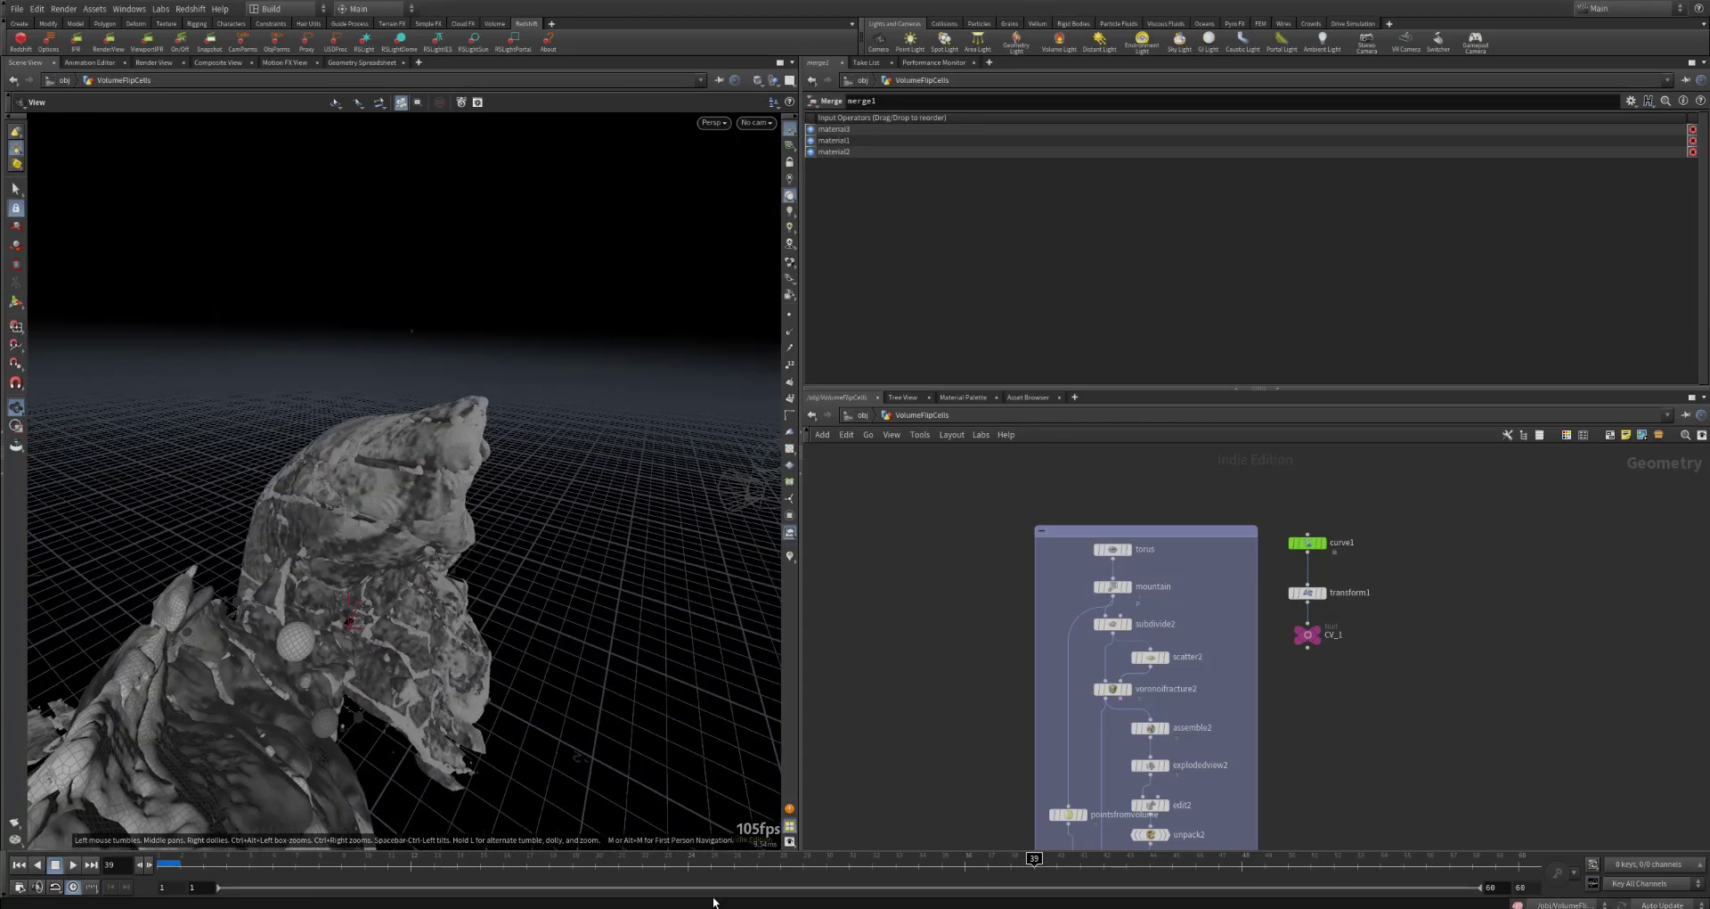
pyautogui.moveTo(534, 499); pyautogui.dragTo(445, 516)
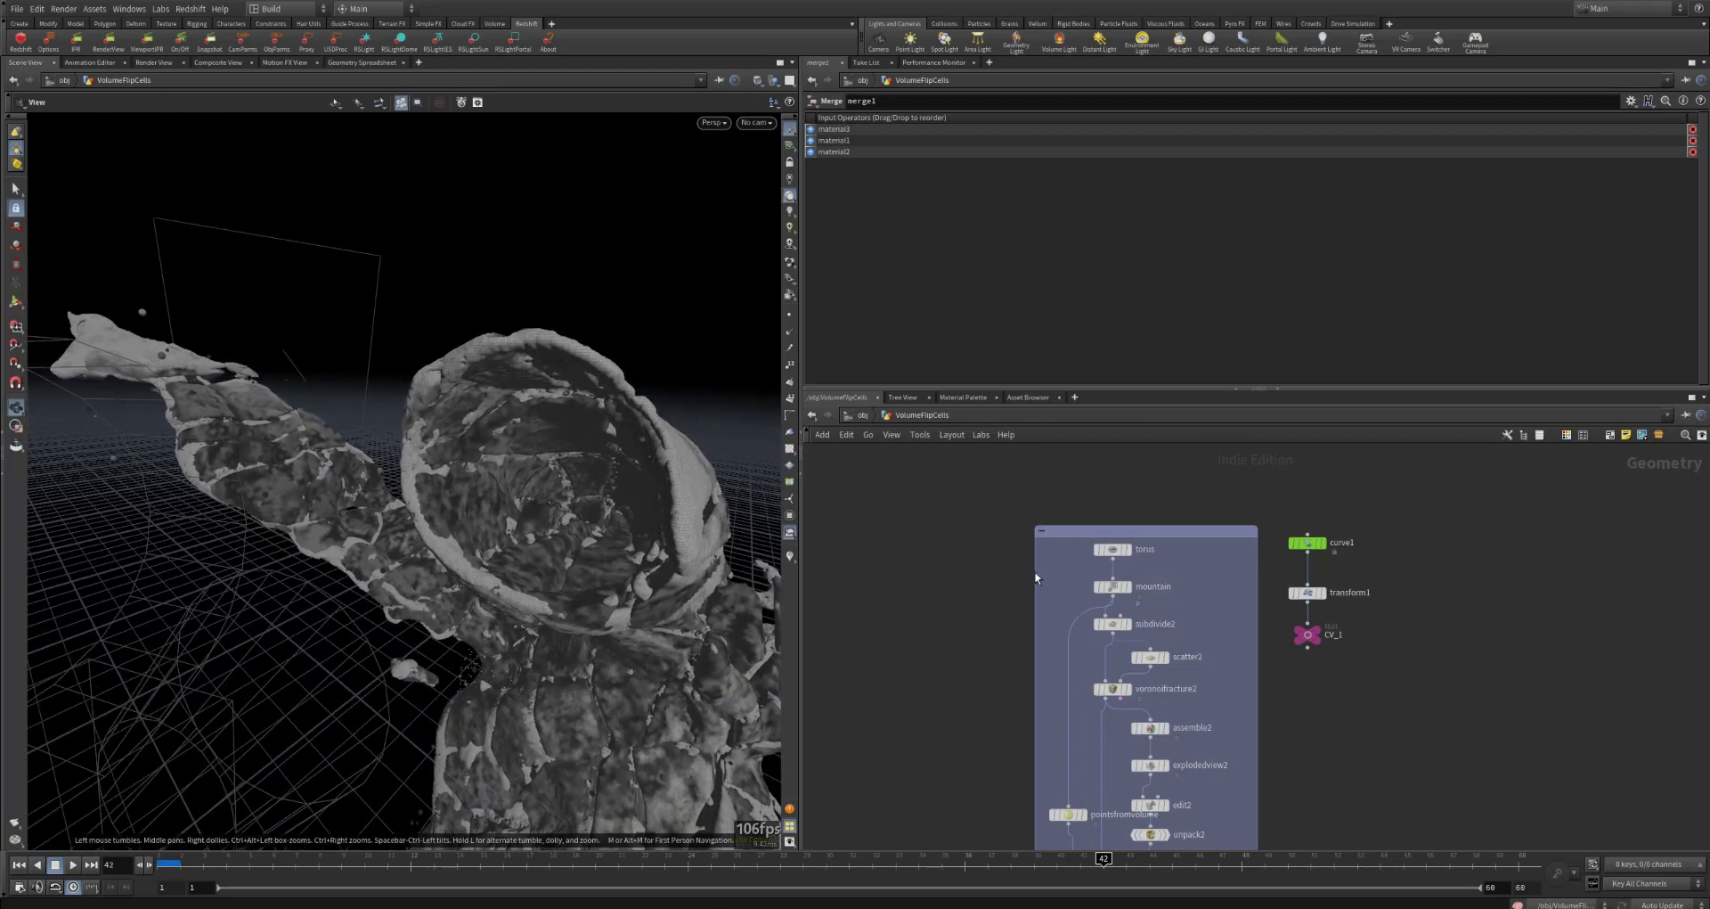
# Step: Display the torus node and examine the base torus geometry in the viewport
pyautogui.click(1107, 550)
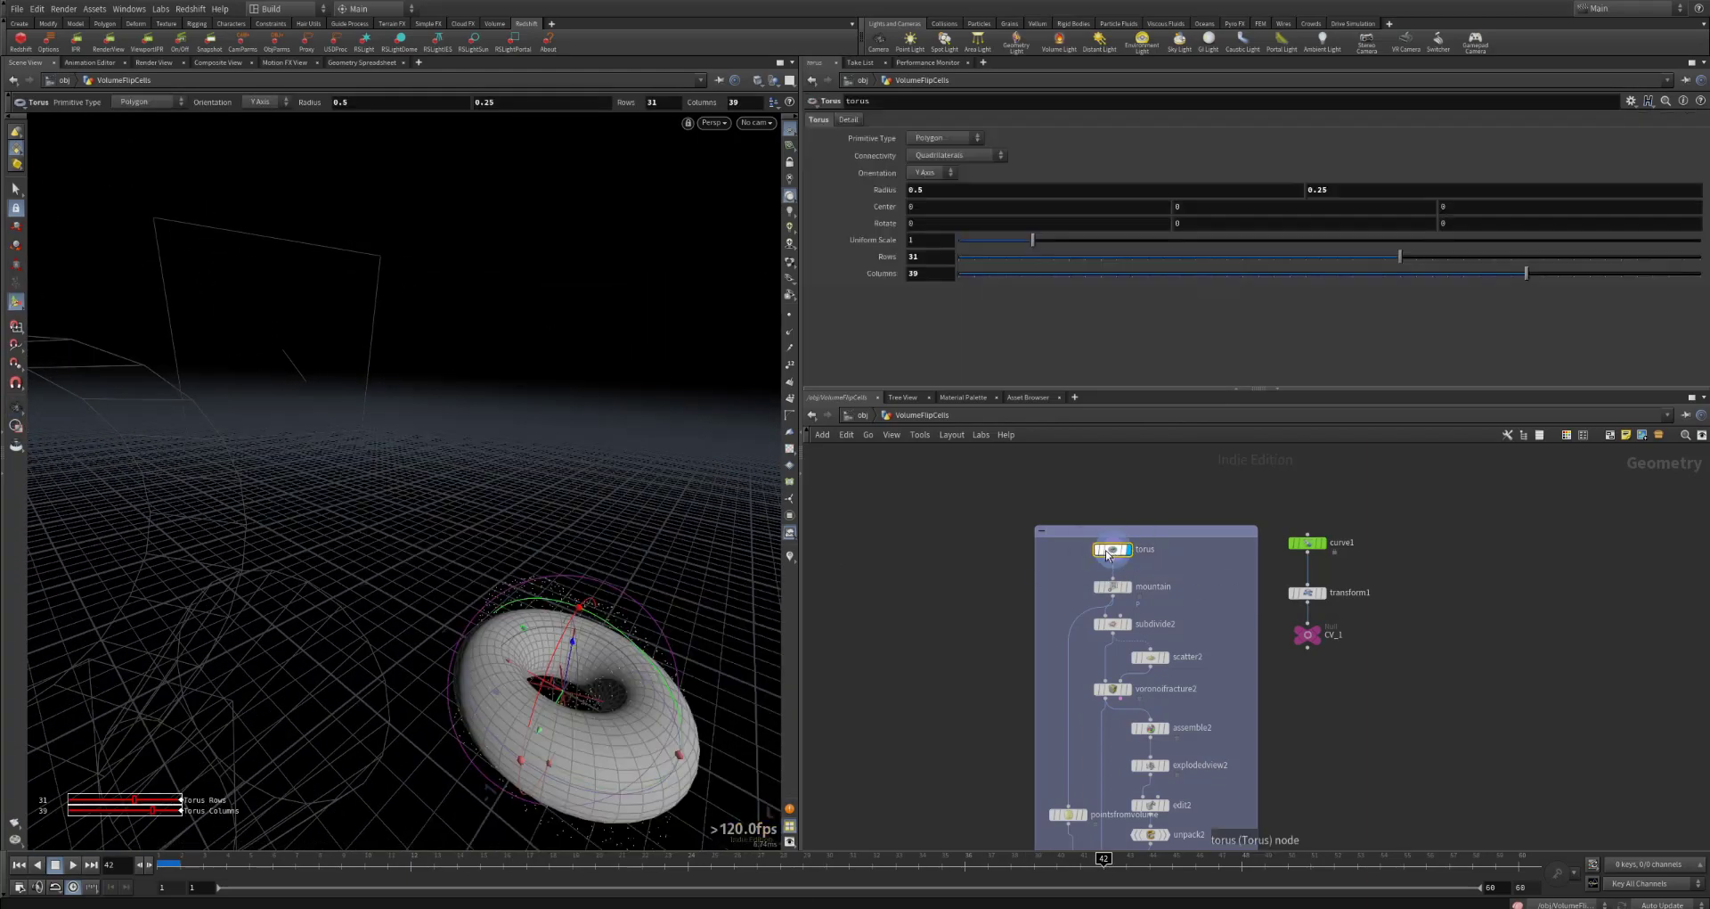
pyautogui.keyDown('alt'); pyautogui.moveTo(541, 673); pyautogui.dragTo(635, 703); pyautogui.keyUp('alt')
pyautogui.keyDown('alt'); pyautogui.moveTo(588, 671); pyautogui.dragTo(551, 559, button='middle'); pyautogui.keyUp('alt')
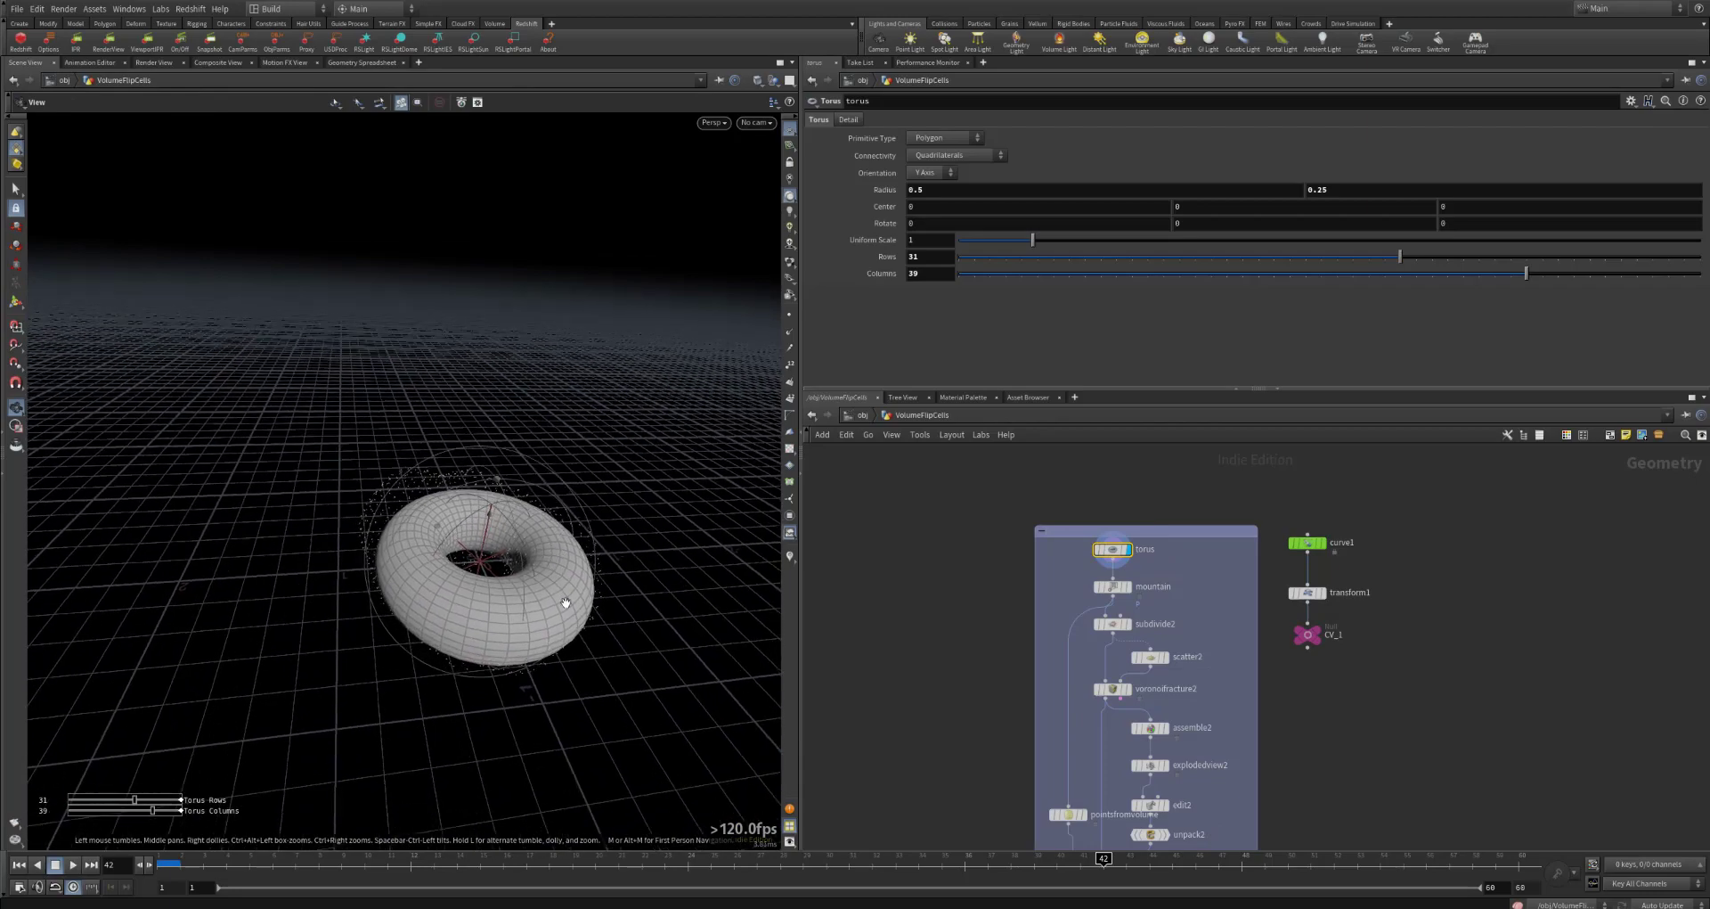
pyautogui.scroll(3, 566, 602)
# Step: Display the mountain node and the subdivide2 node in turn to compare the noisy and smoothed torus
pyautogui.click(1116, 588)
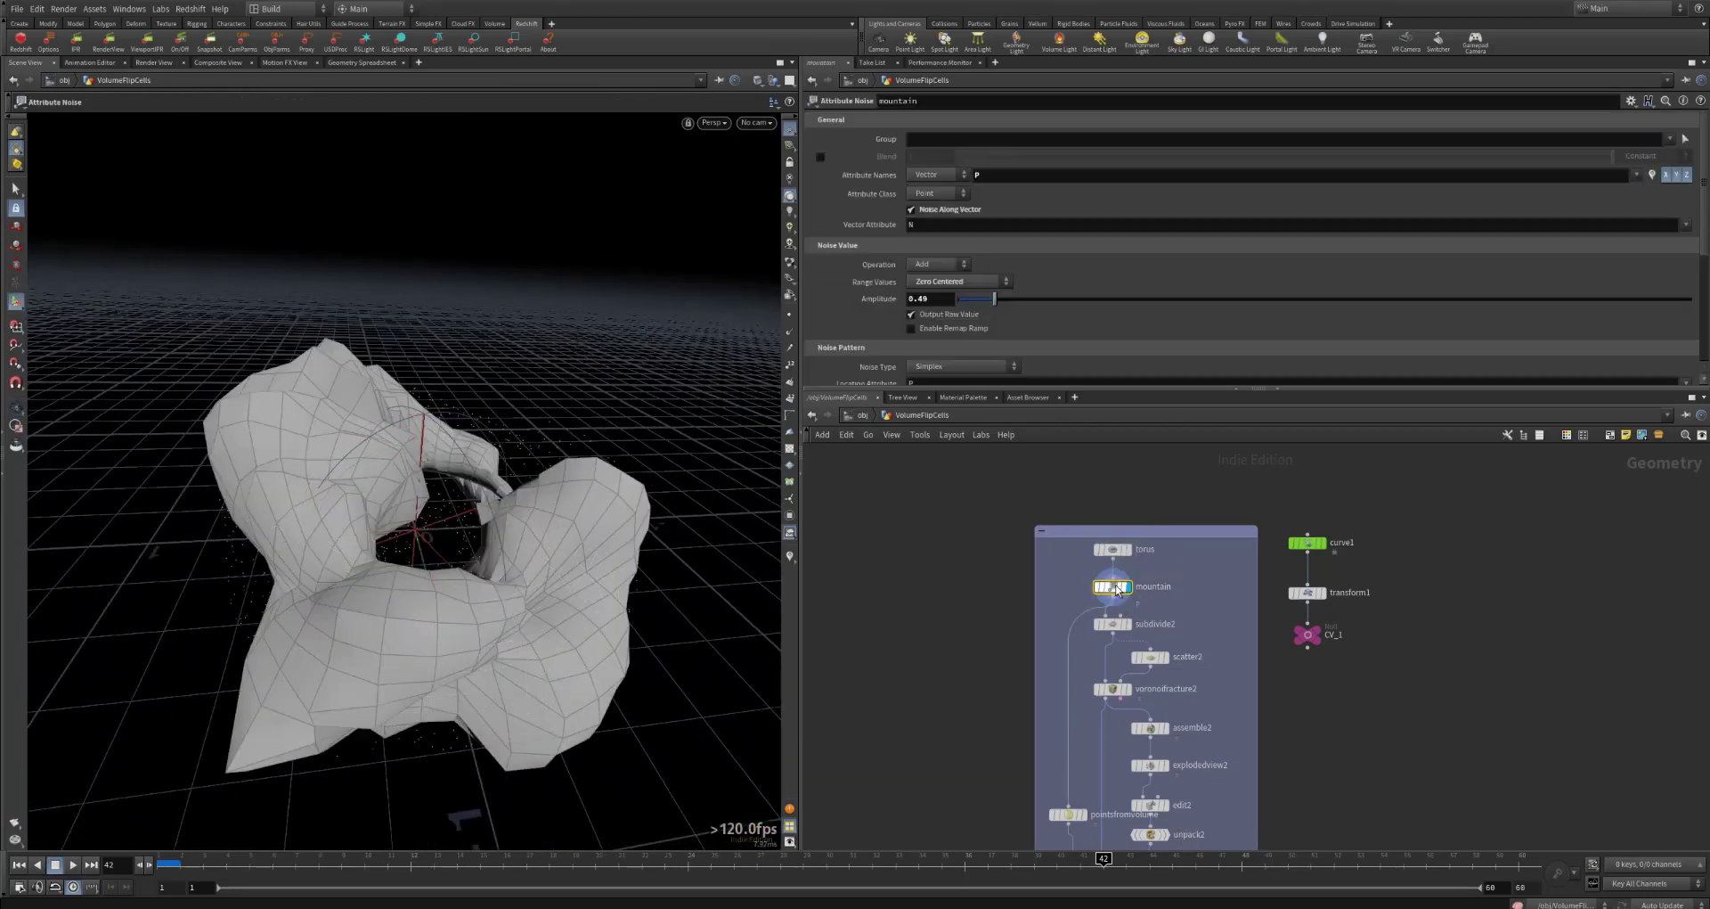
pyautogui.moveTo(544, 562)
pyautogui.keyDown('alt'); pyautogui.mouseDown()
pyautogui.moveTo(458, 566)
pyautogui.moveTo(559, 565)
pyautogui.mouseUp(); pyautogui.keyUp('alt')
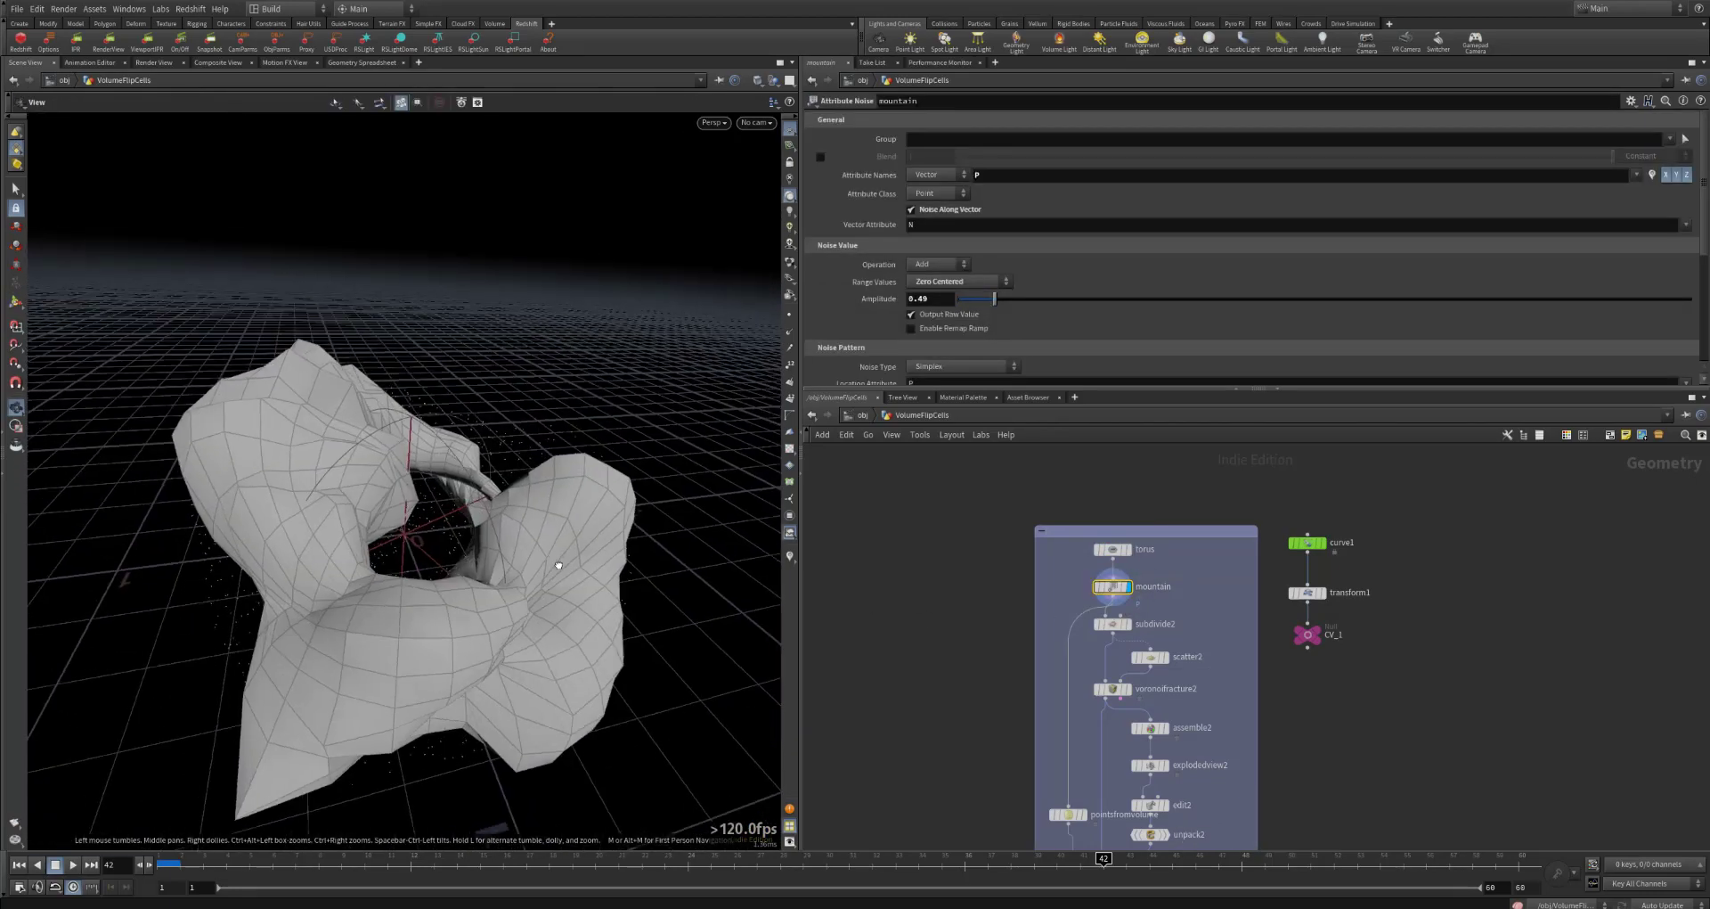
pyautogui.click(1112, 624)
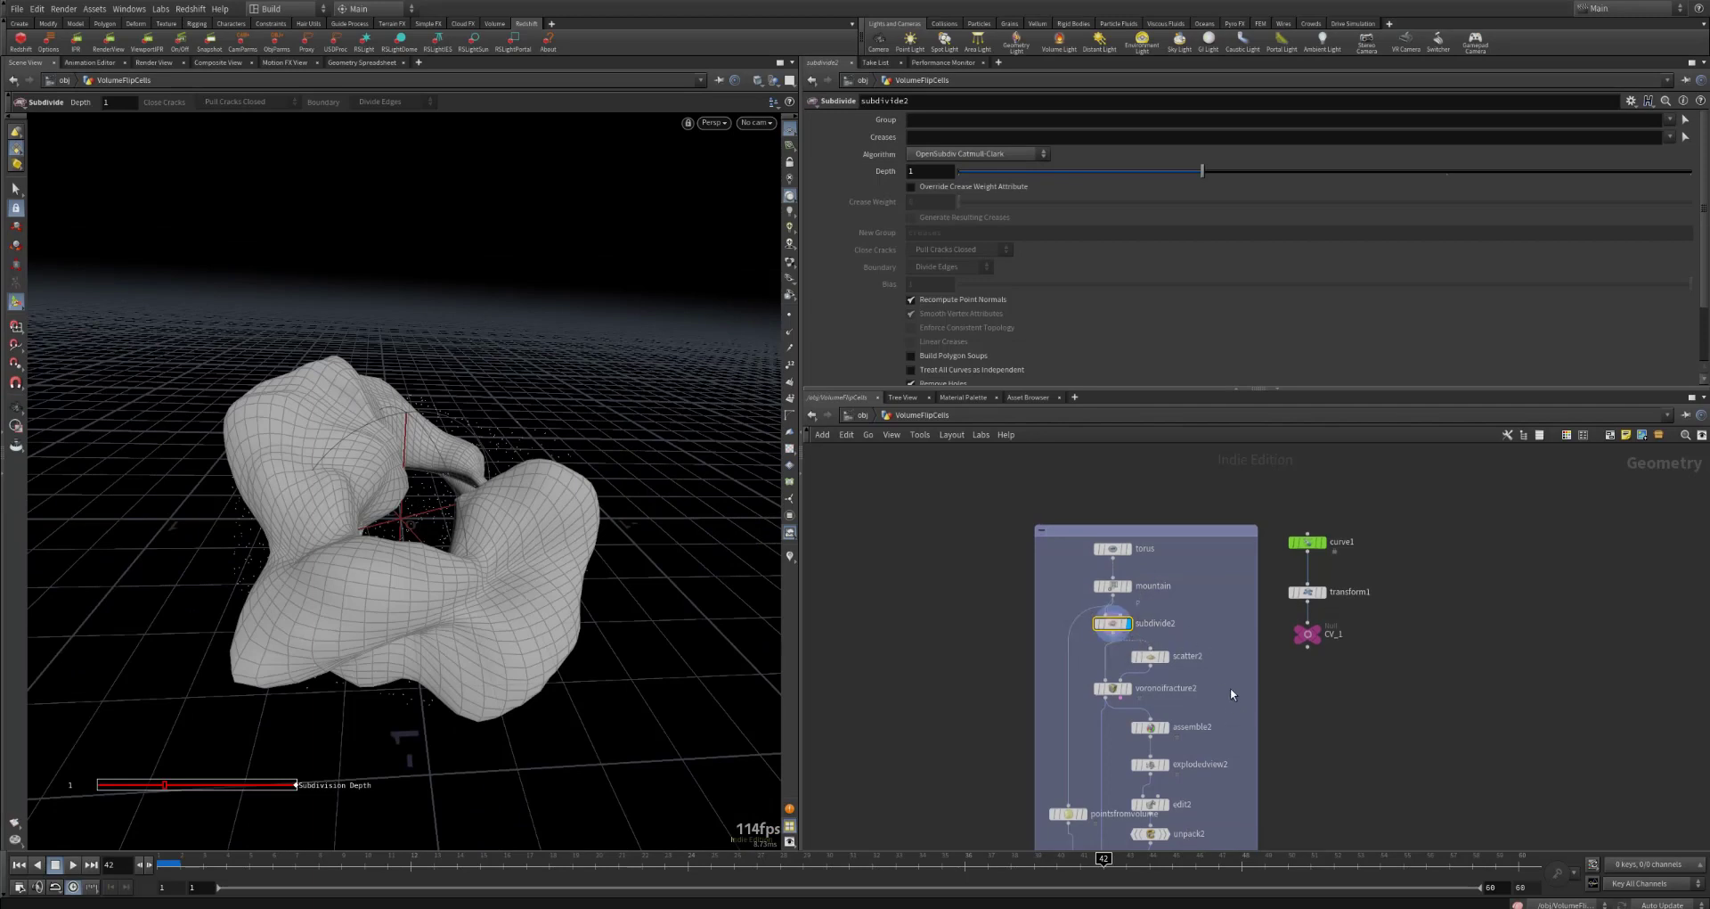
pyautogui.moveTo(1231, 688); pyautogui.dragTo(1251, 551, button='middle')
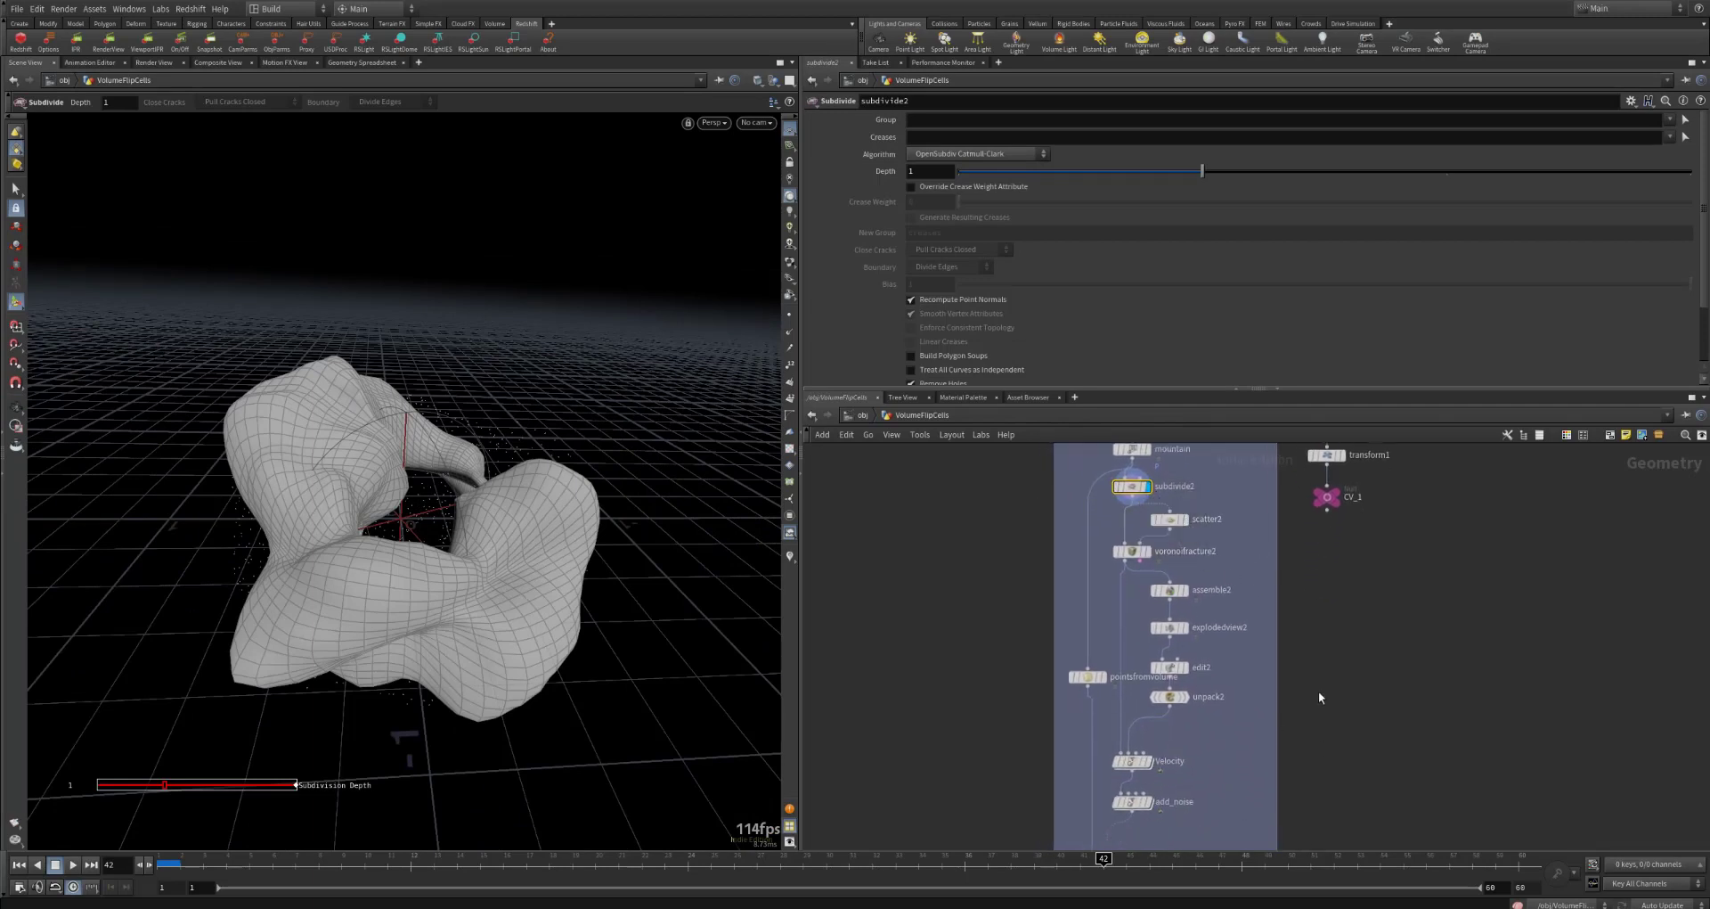
# Step: Display the mountain node again and examine the noise-deformed torus from several angles
pyautogui.moveTo(1238, 476); pyautogui.dragTo(1118, 768)
pyautogui.moveTo(1232, 507); pyautogui.dragTo(1222, 571, button='middle')
pyautogui.click(1140, 516)
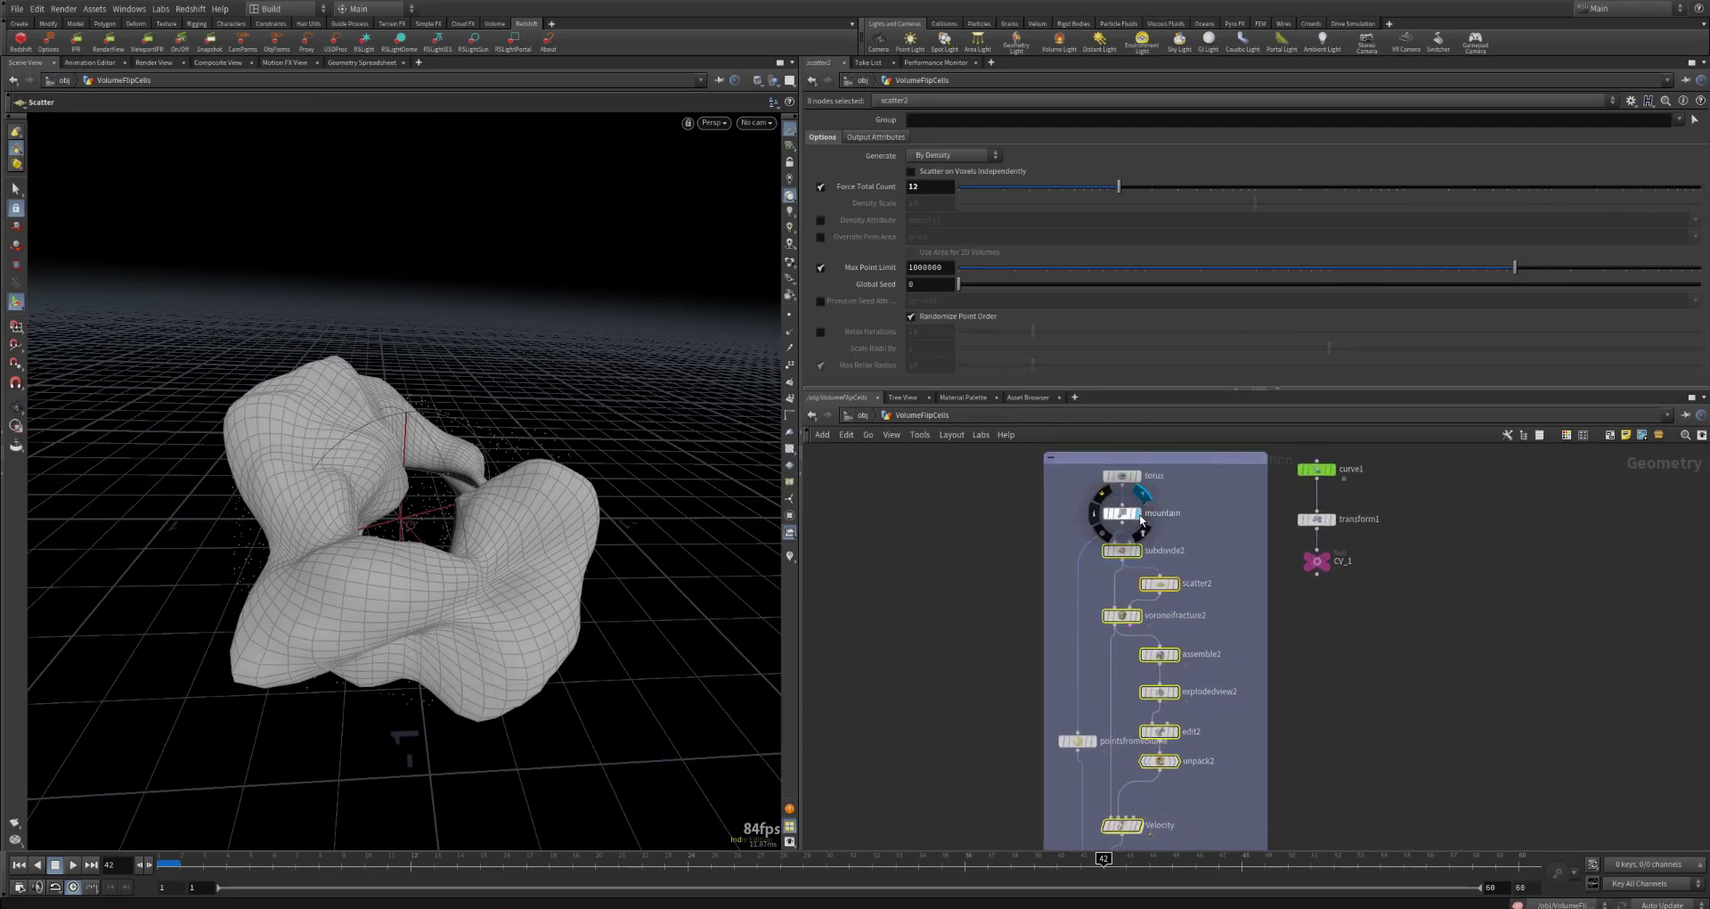
pyautogui.click(1127, 517)
pyautogui.keyDown('alt'); pyautogui.moveTo(473, 573); pyautogui.dragTo(552, 505); pyautogui.keyUp('alt')
pyautogui.keyDown('alt'); pyautogui.moveTo(393, 532); pyautogui.dragTo(321, 602); pyautogui.keyUp('alt')
pyautogui.keyDown('alt'); pyautogui.moveTo(479, 566); pyautogui.dragTo(489, 501); pyautogui.keyUp('alt')
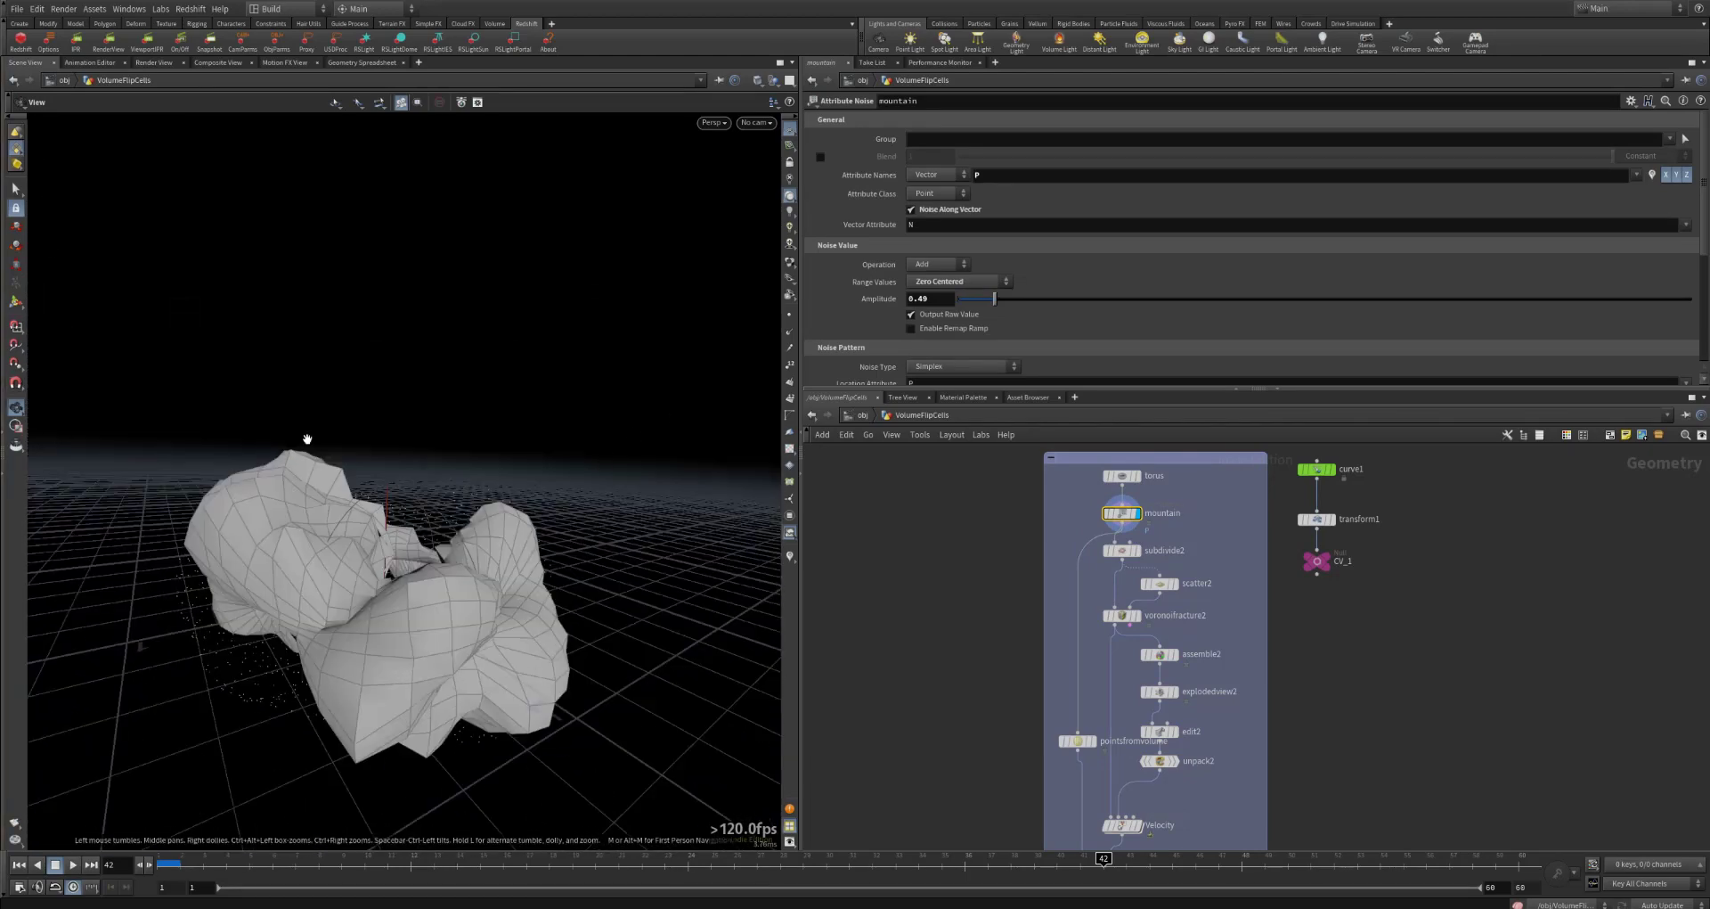
pyautogui.moveTo(431, 561)
pyautogui.keyDown('alt'); pyautogui.mouseDown()
pyautogui.moveTo(444, 535)
pyautogui.moveTo(459, 545)
pyautogui.mouseUp(); pyautogui.keyUp('alt')
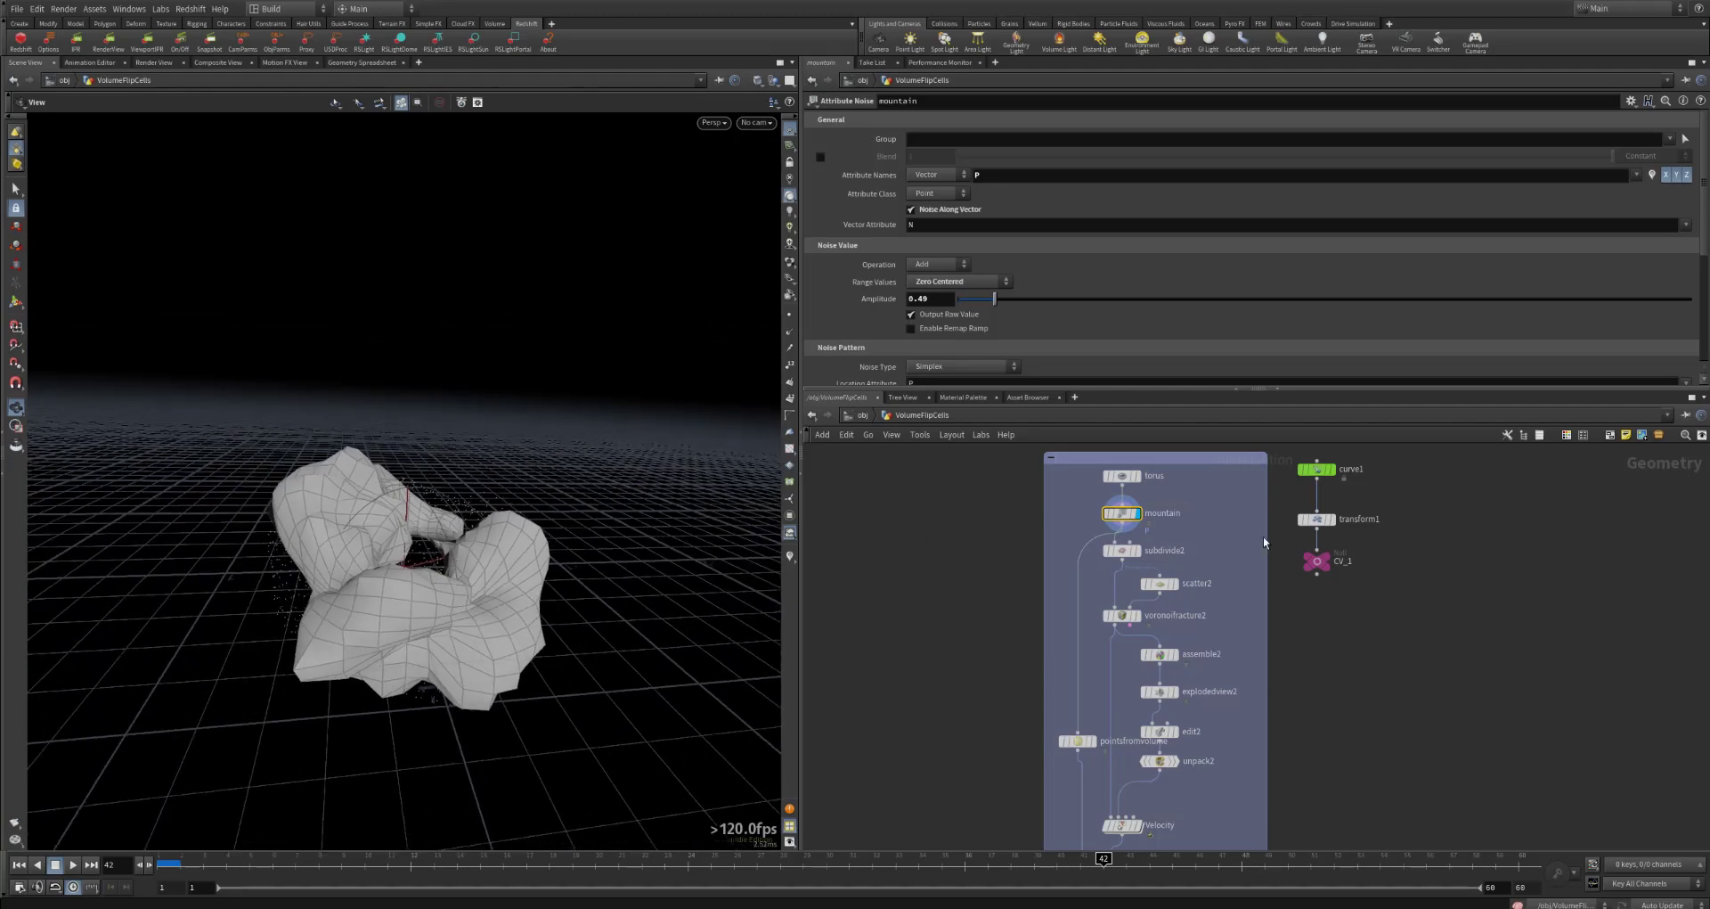
# Step: Display and select the pointsfromvolume node, and move it up in the network beside assemble2 and explodedview2
pyautogui.click(1065, 741)
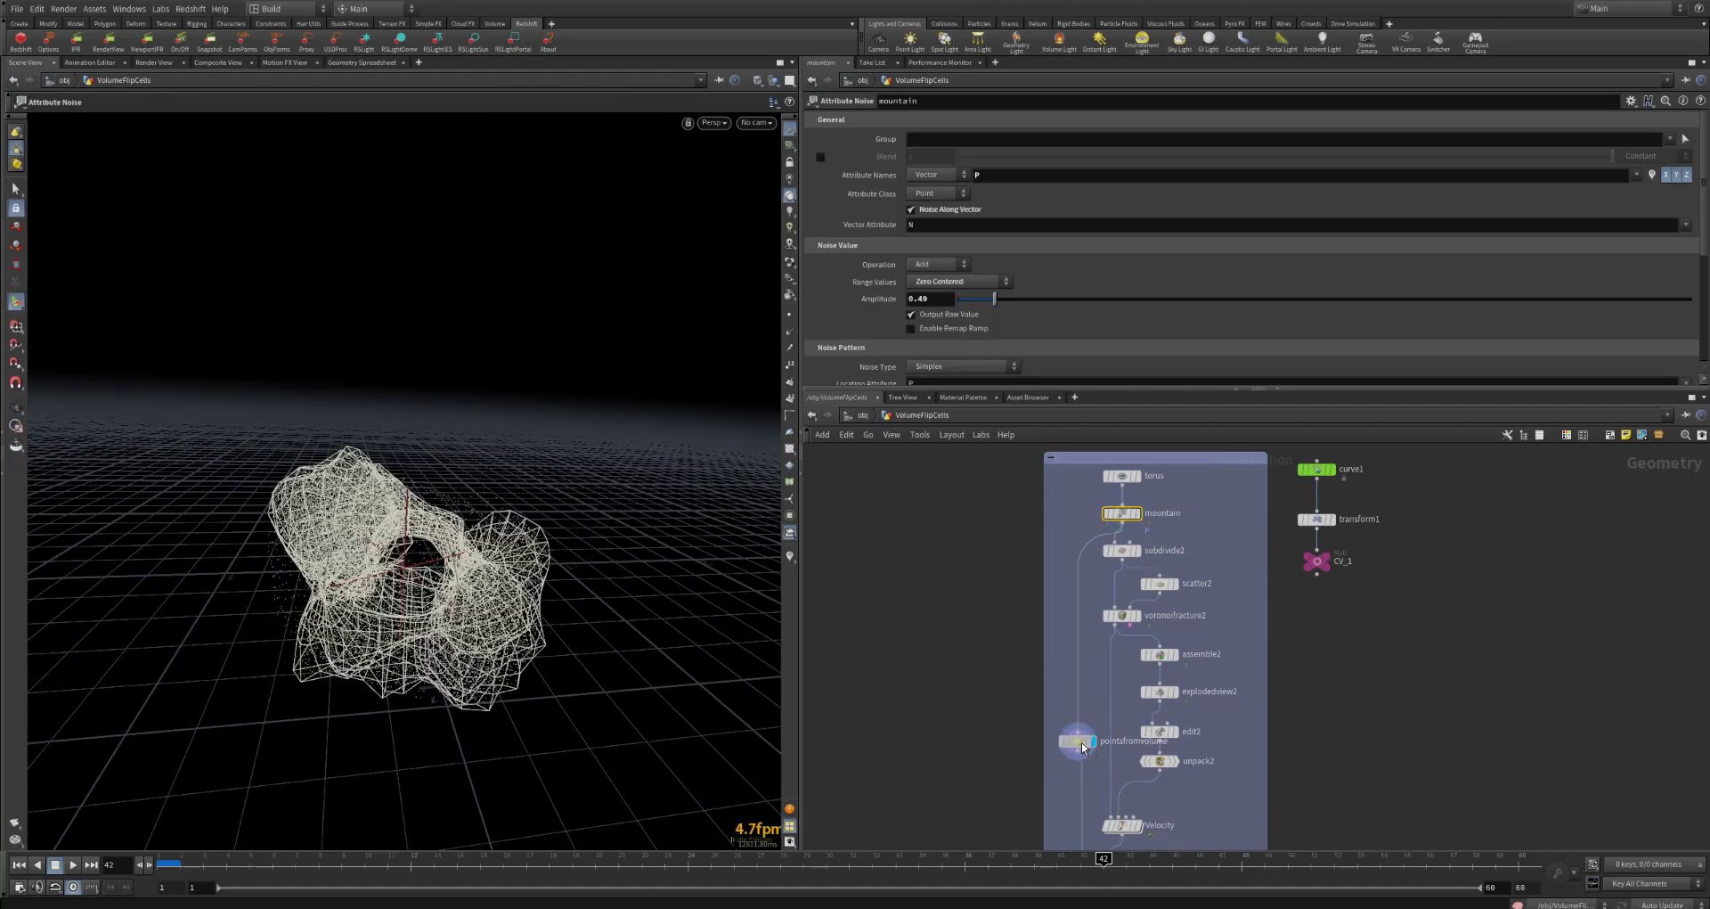
pyautogui.click(1079, 740)
pyautogui.press('Escape')
pyautogui.moveTo(397, 600); pyautogui.dragTo(477, 609)
pyautogui.press('Return')
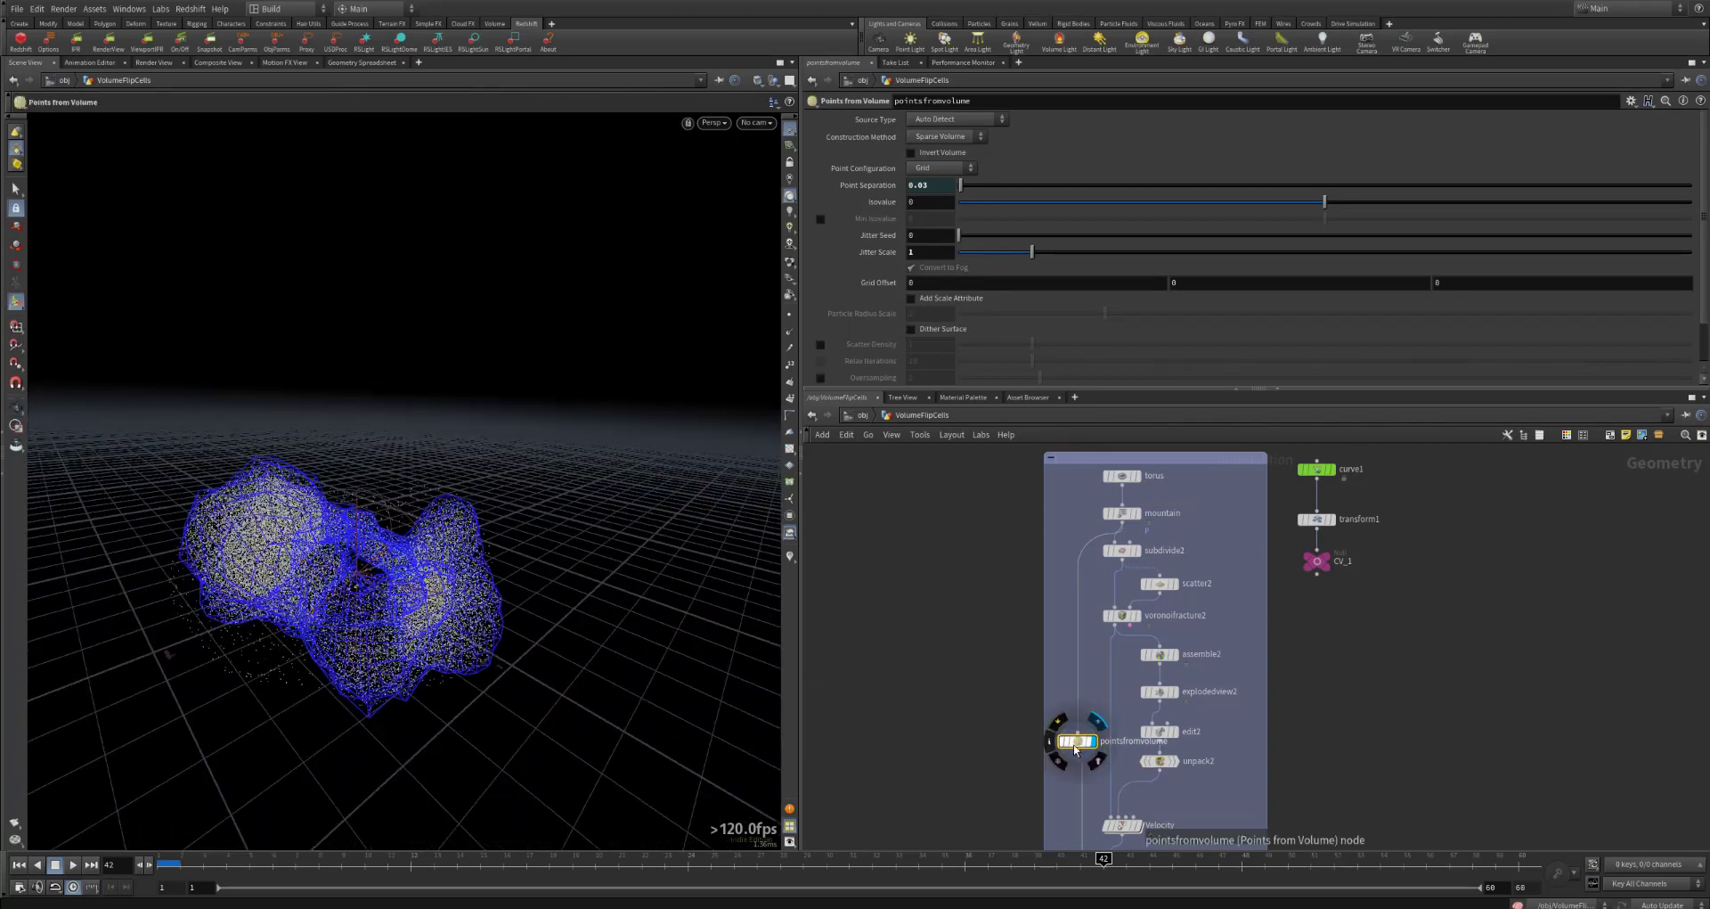
pyautogui.moveTo(1078, 740); pyautogui.dragTo(1075, 685)
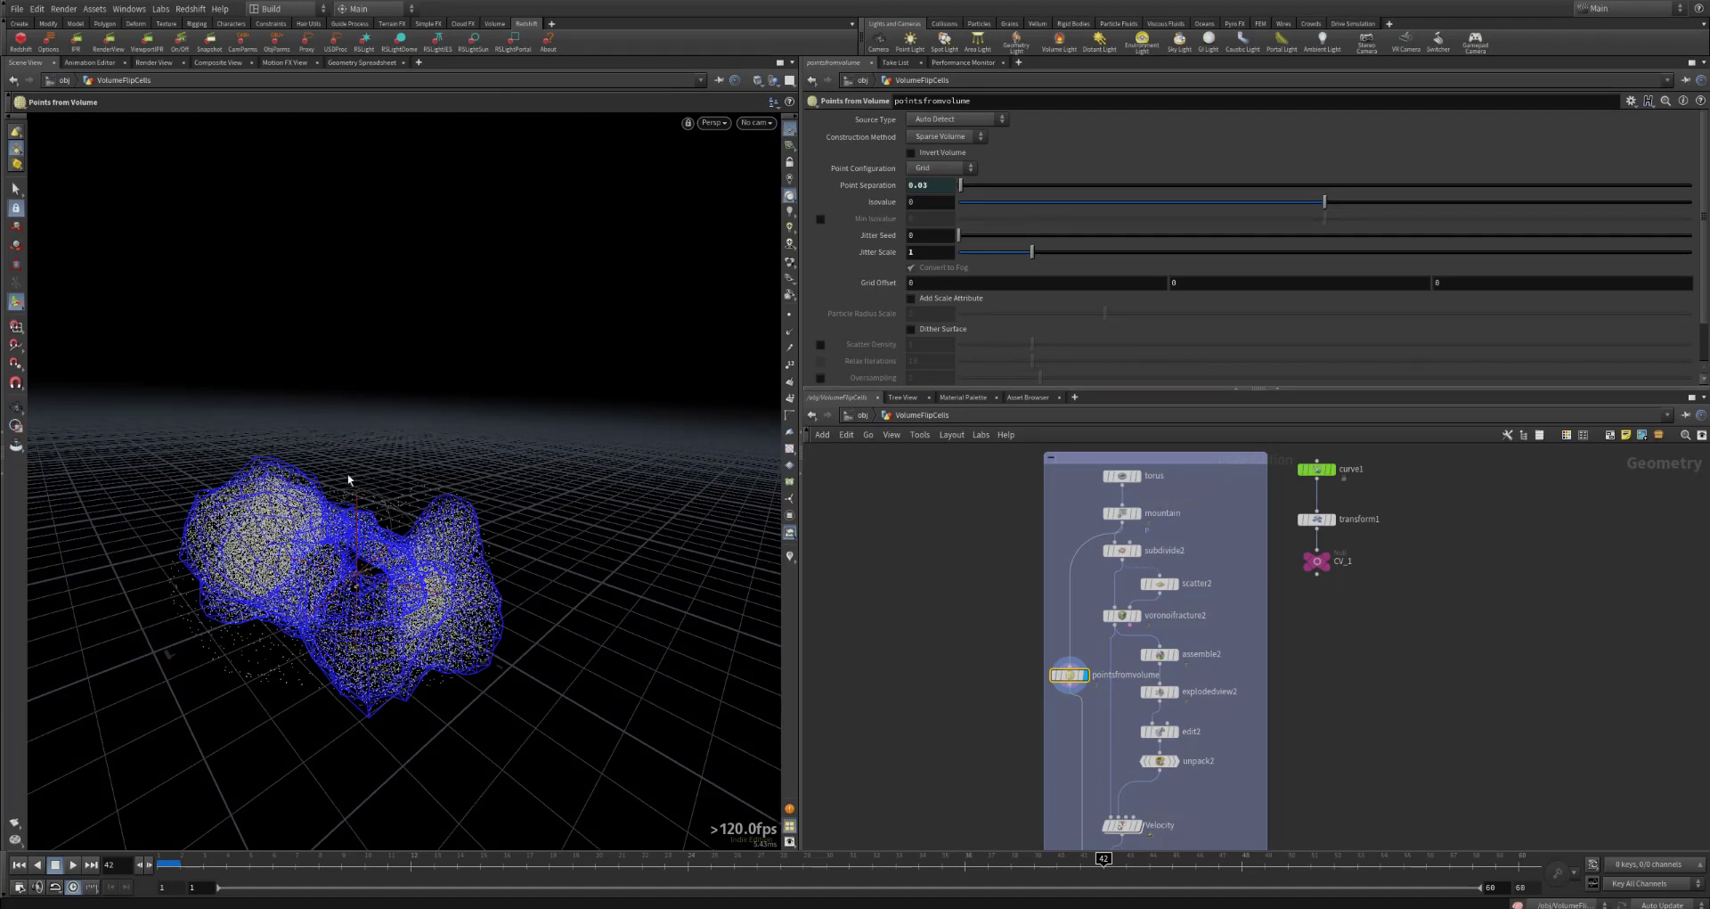
# Step: Examine the pointsfromvolume point cloud up close and check the node's information for its point count
pyautogui.keyDown('alt'); pyautogui.scroll(8, 238, 548); pyautogui.keyUp('alt')
pyautogui.keyDown('alt'); pyautogui.moveTo(238, 549); pyautogui.dragTo(362, 561); pyautogui.keyUp('alt')
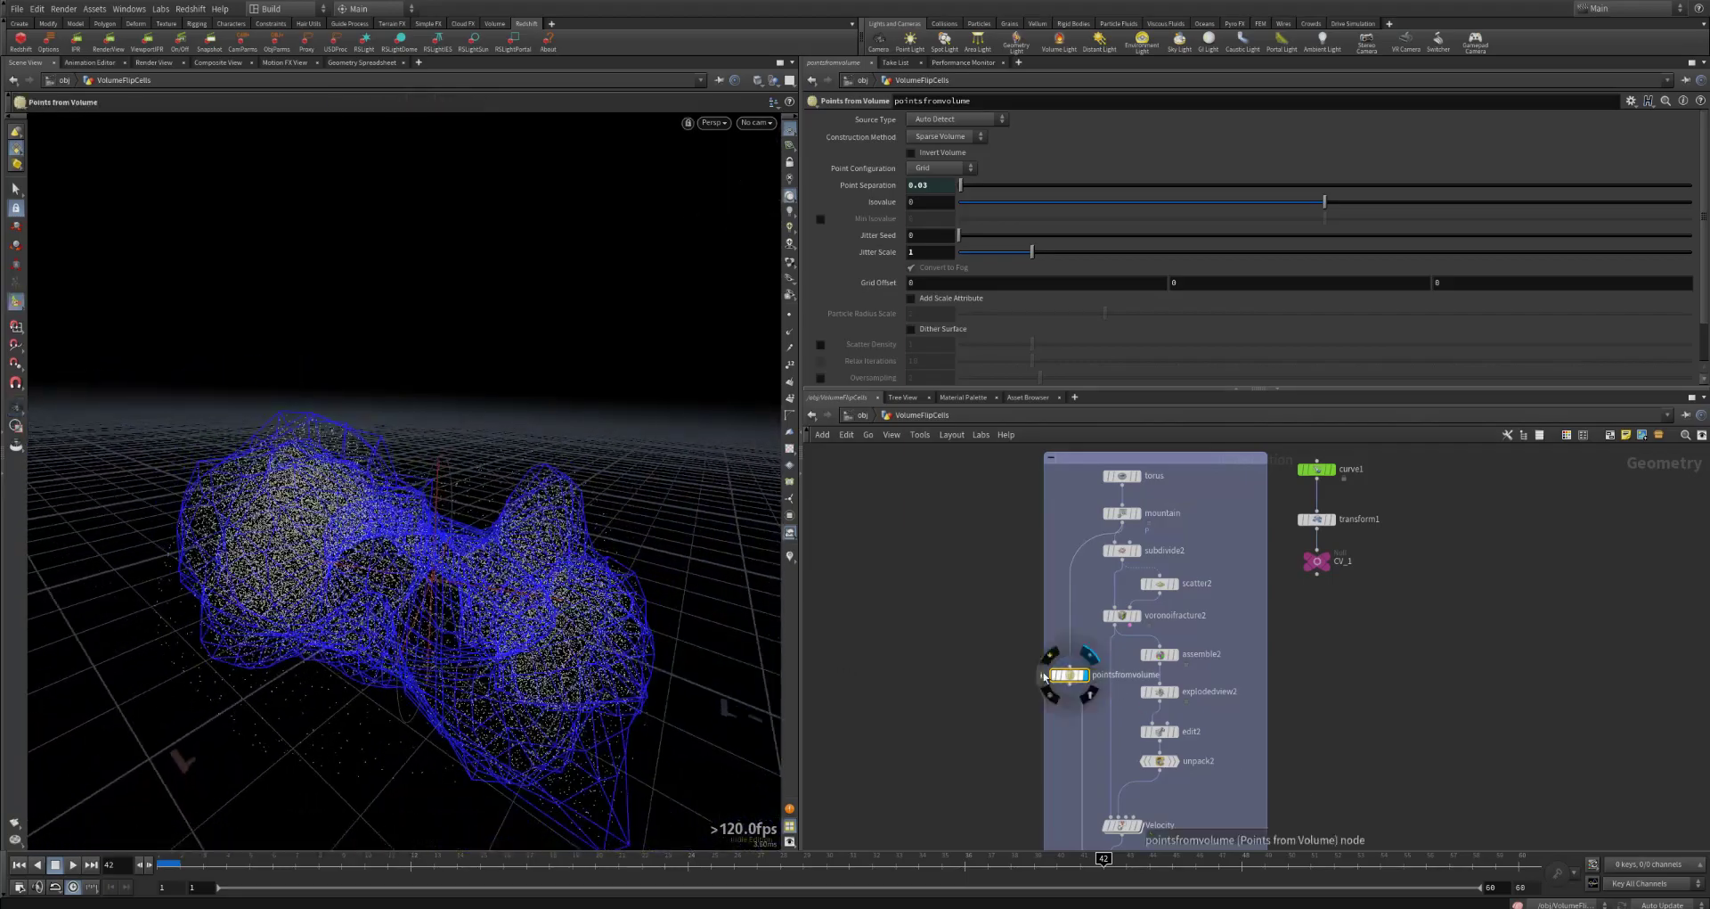
pyautogui.click(1044, 677)
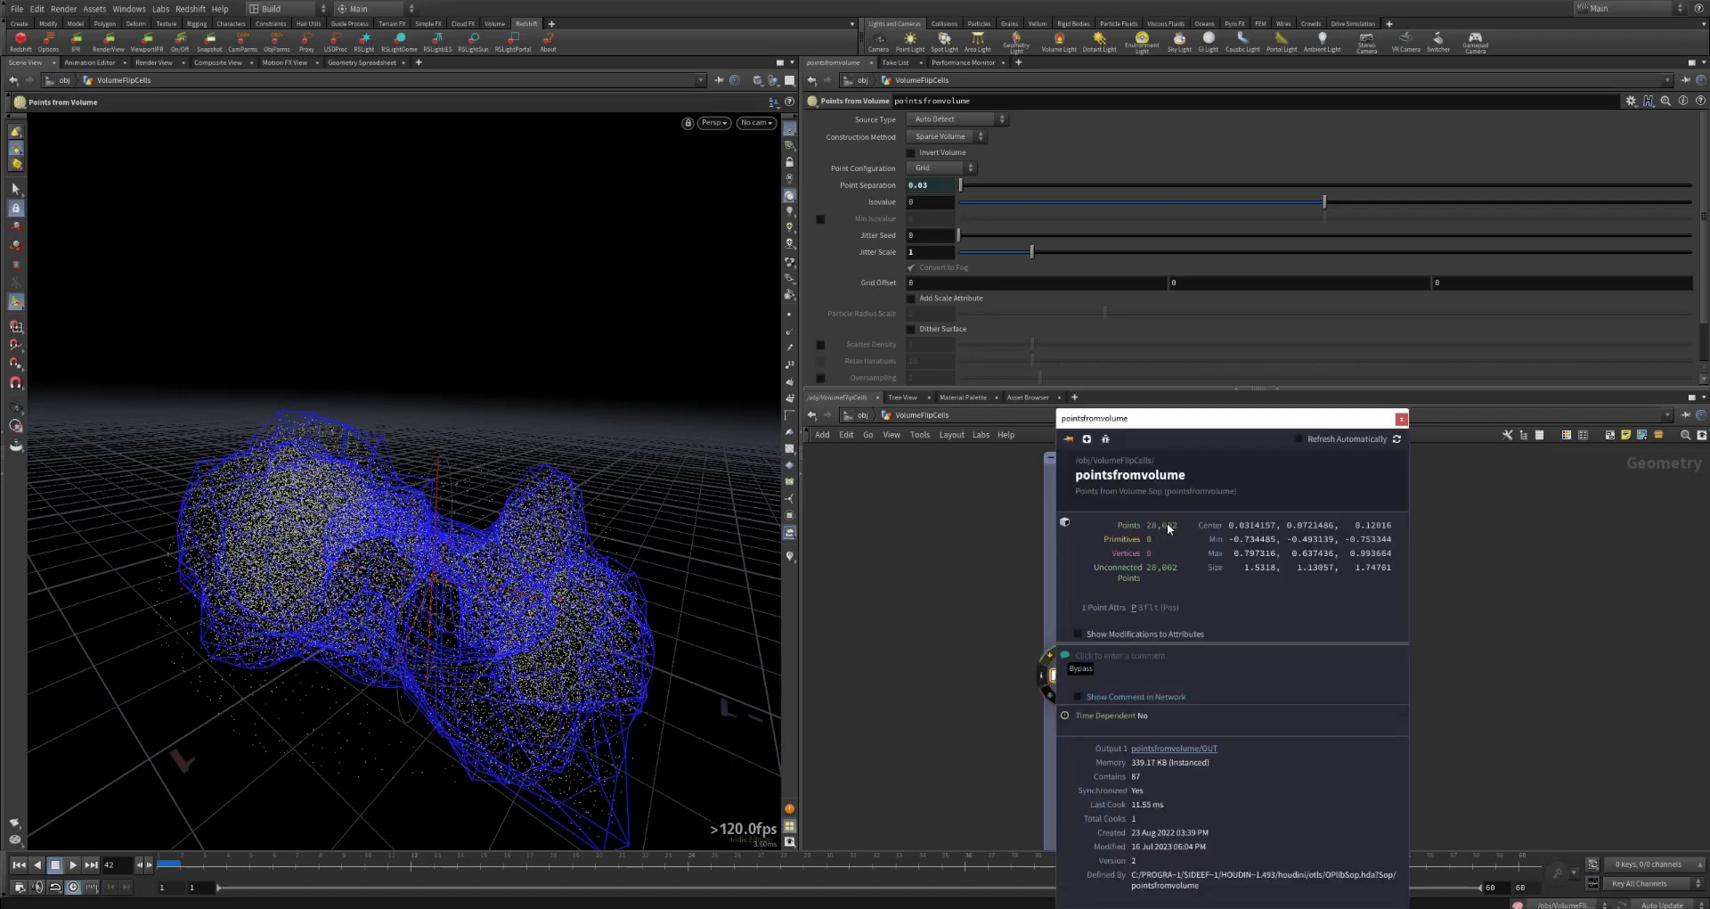
pyautogui.click(1402, 419)
# Step: Display and select the subdivide2 node to examine the smoothed mesh that feeds the fracture
pyautogui.moveTo(1361, 695); pyautogui.dragTo(1363, 631, button='middle')
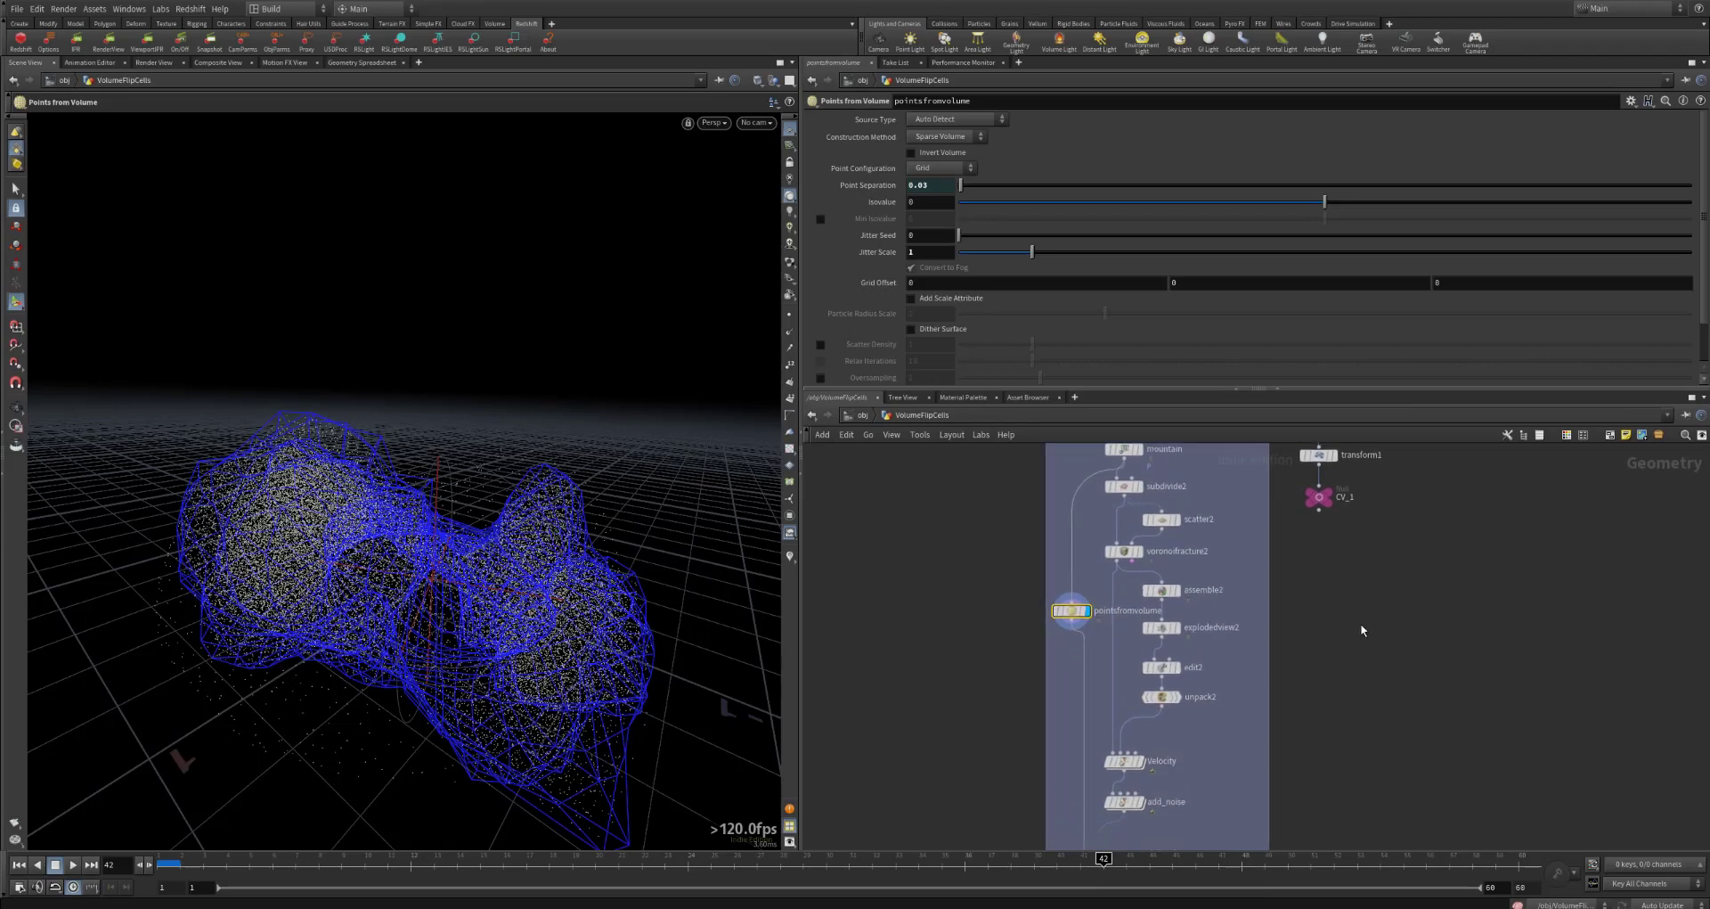
pyautogui.moveTo(1298, 698); pyautogui.dragTo(1285, 783, button='middle')
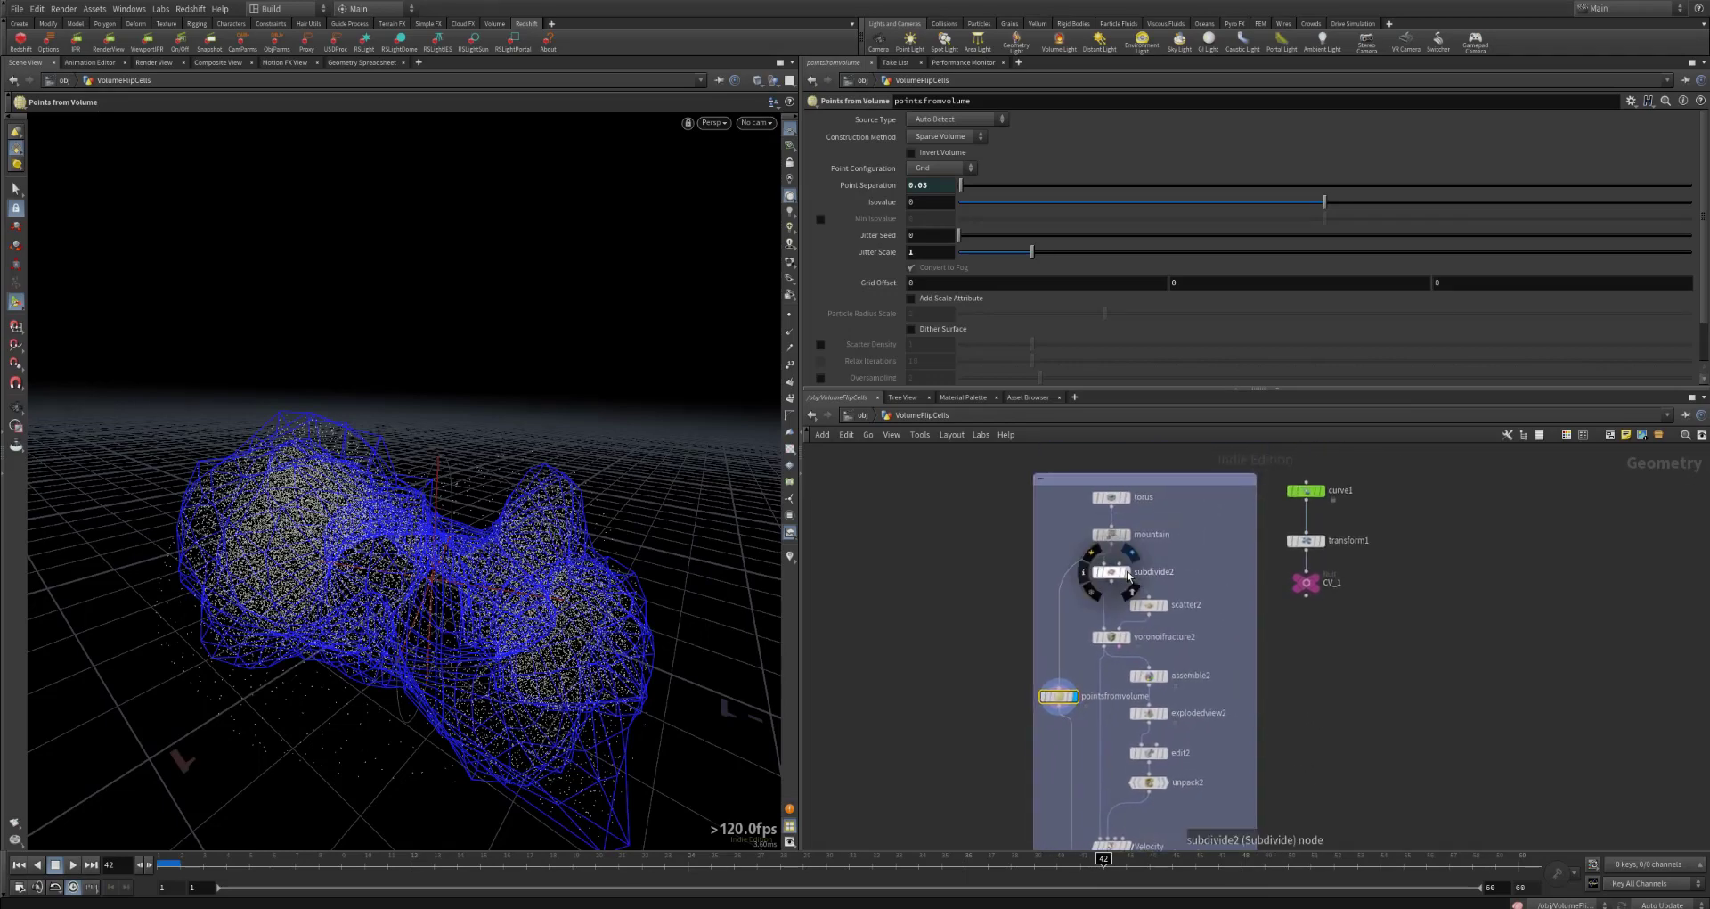
pyautogui.click(1119, 575)
pyautogui.click(1112, 573)
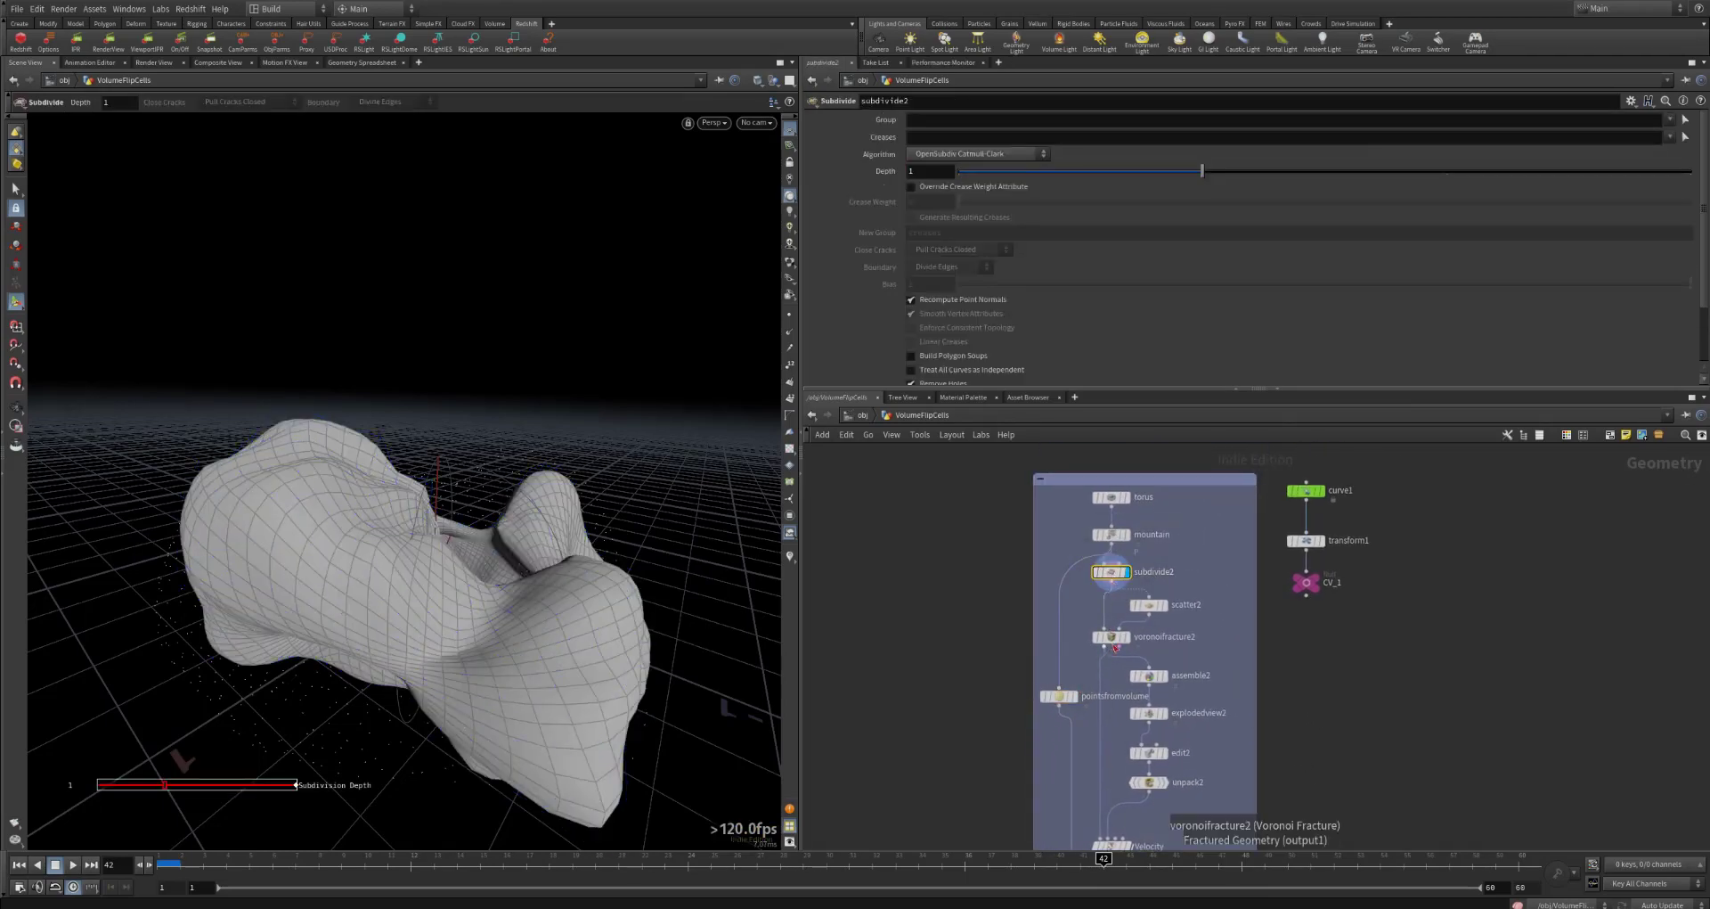
# Step: Examine the scatter2 points and settings, and display the voronoifracture2 node with its parameters
pyautogui.click(1113, 637)
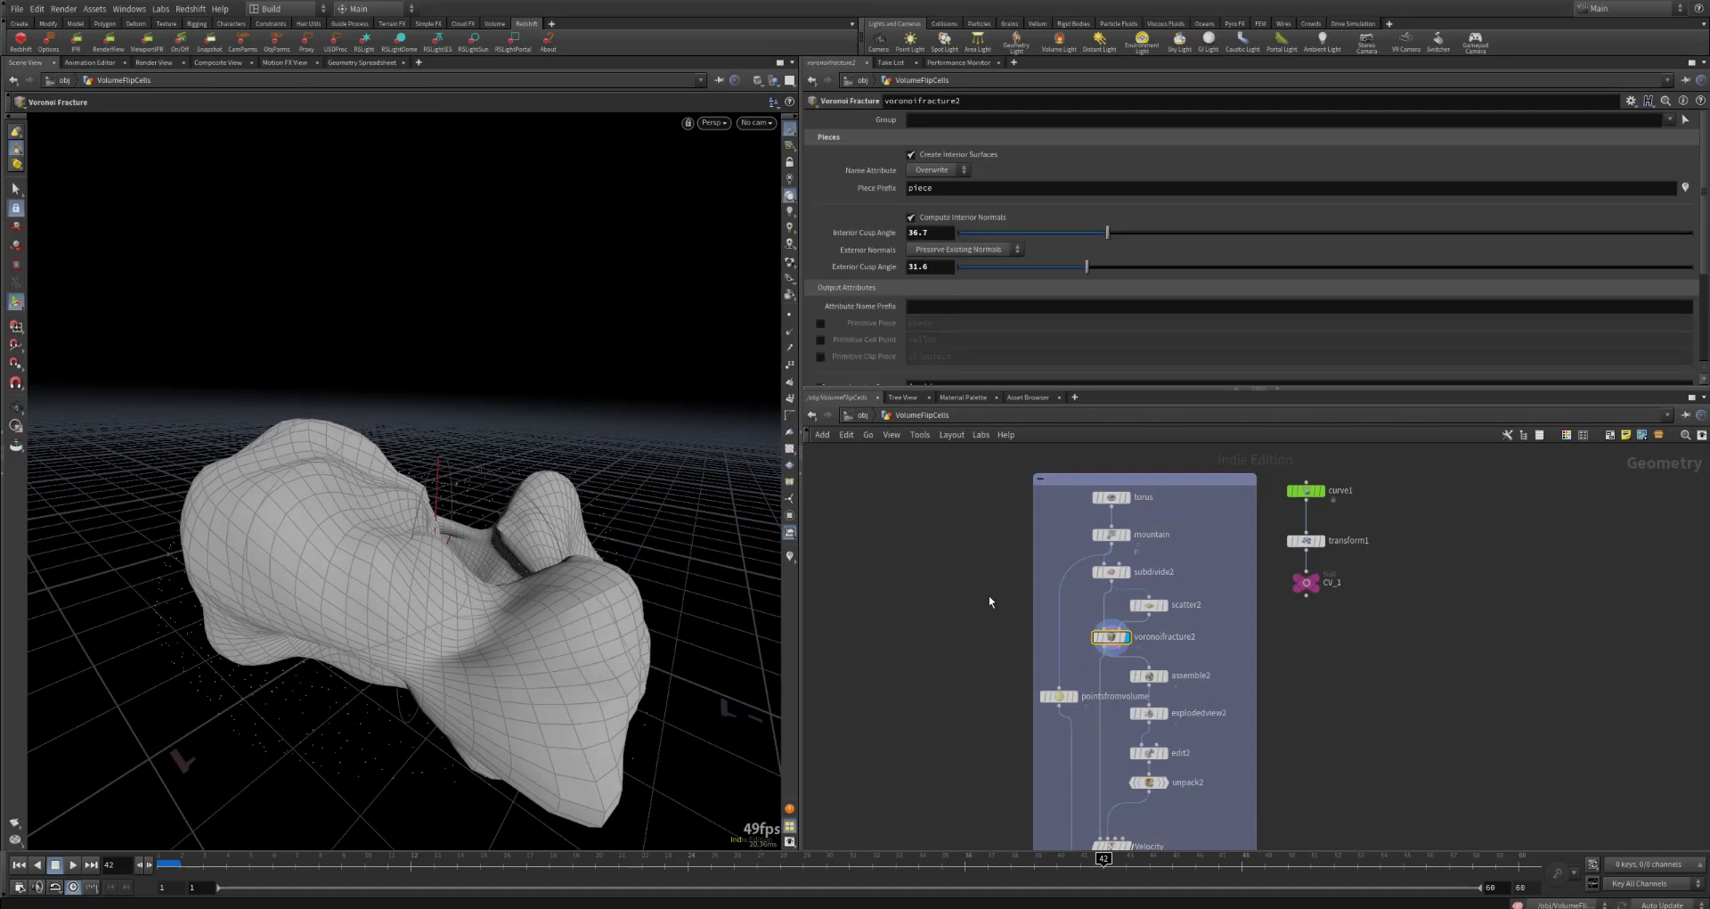
pyautogui.click(1156, 606)
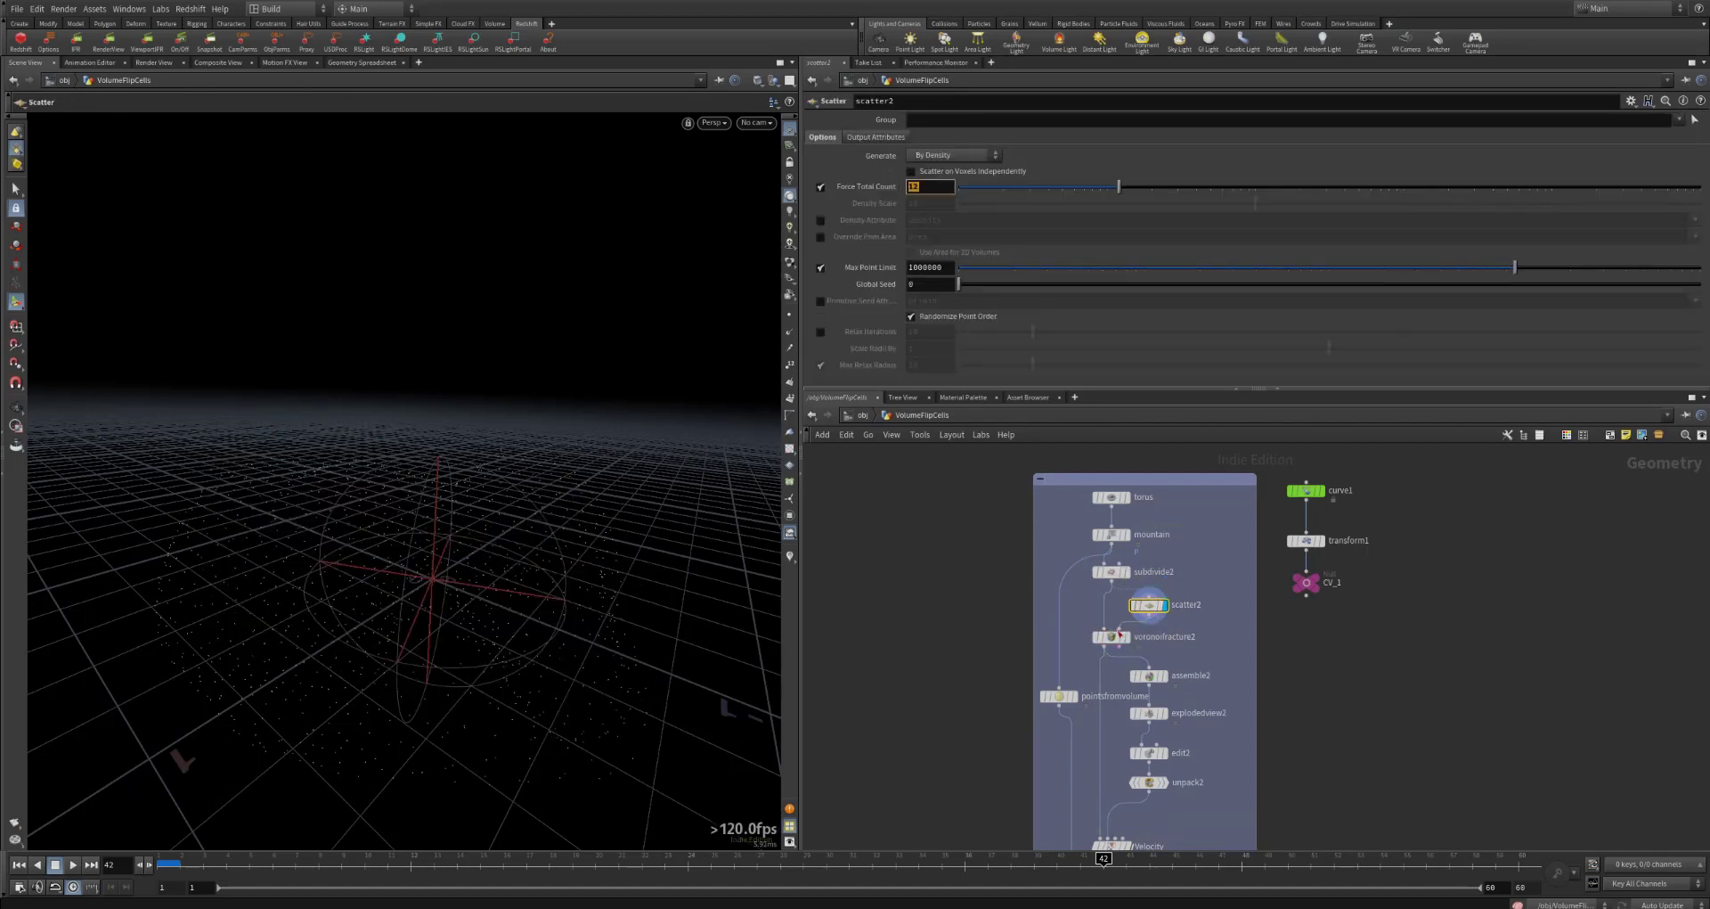
pyautogui.click(1125, 644)
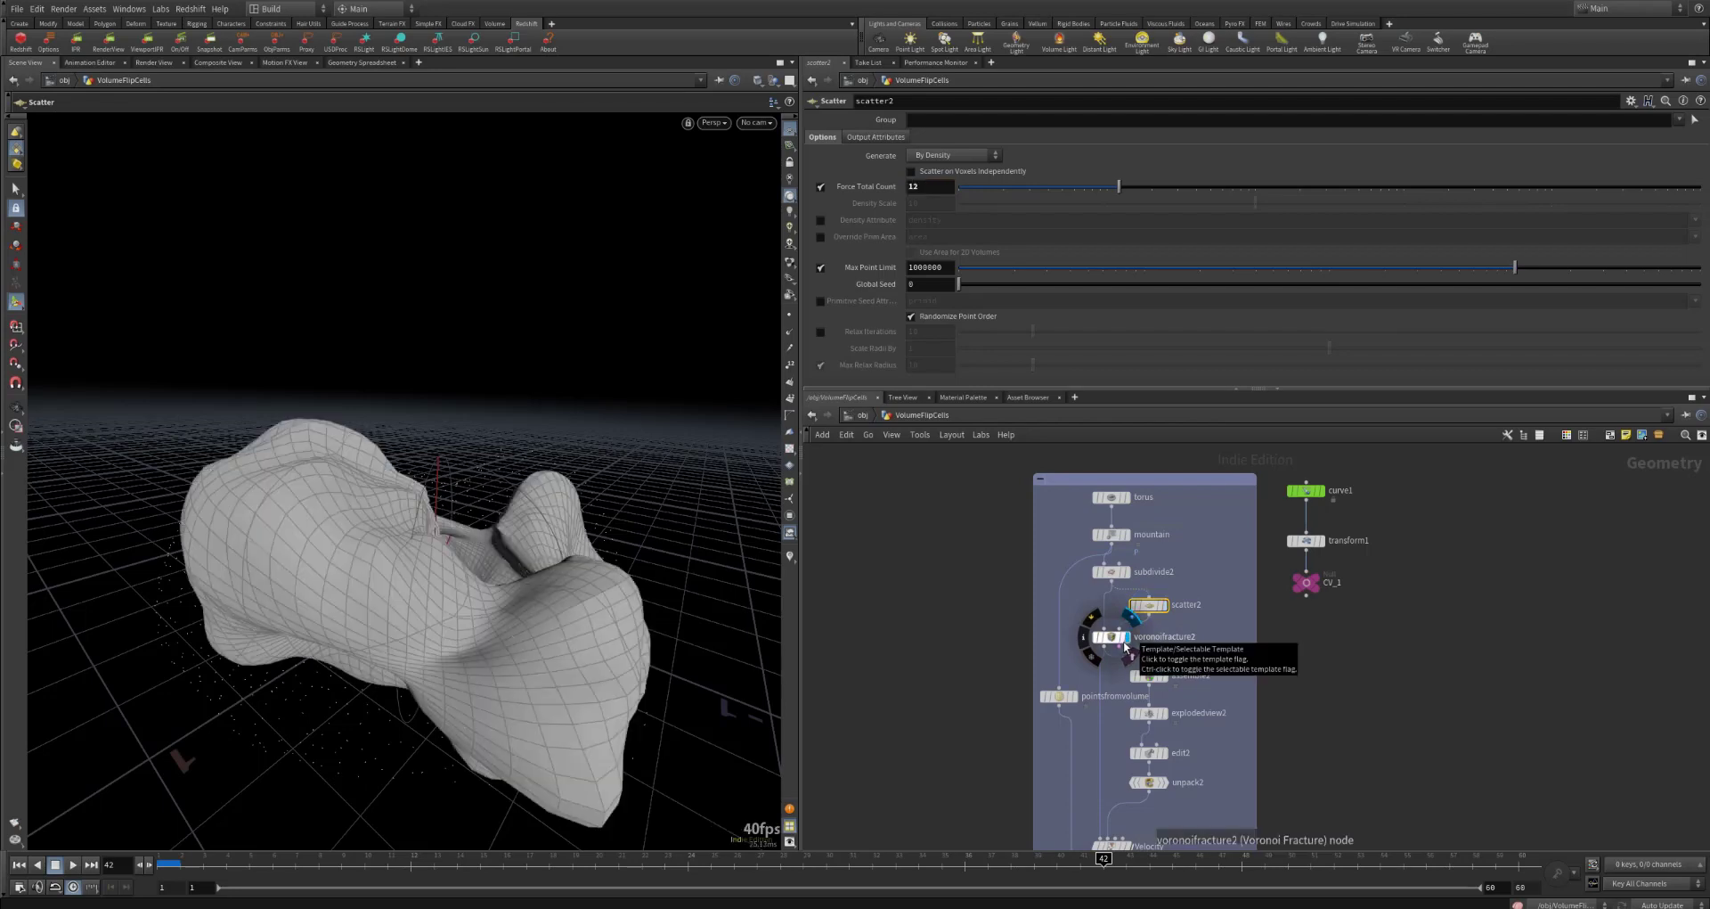
pyautogui.click(1115, 636)
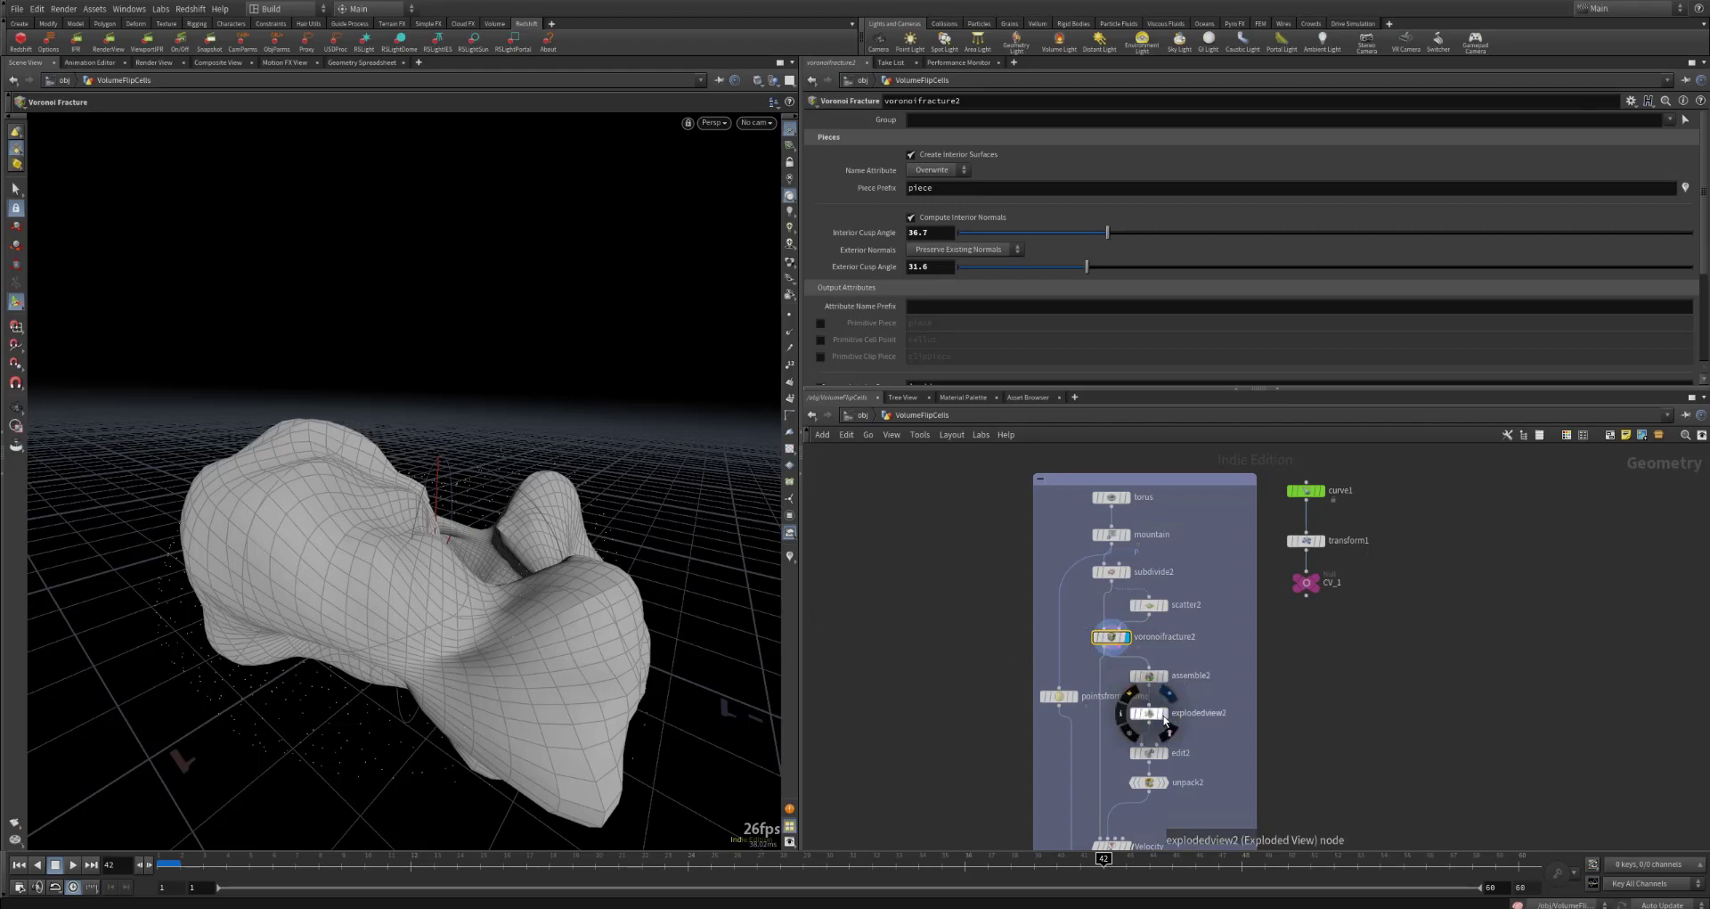
# Step: Display the explodedview2 pieces, and switch the display back to voronoifracture2 to compare them with the whole fractured mesh
pyautogui.click(1163, 718)
pyautogui.keyDown('alt'); pyautogui.moveTo(487, 564); pyautogui.dragTo(587, 481); pyautogui.keyUp('alt')
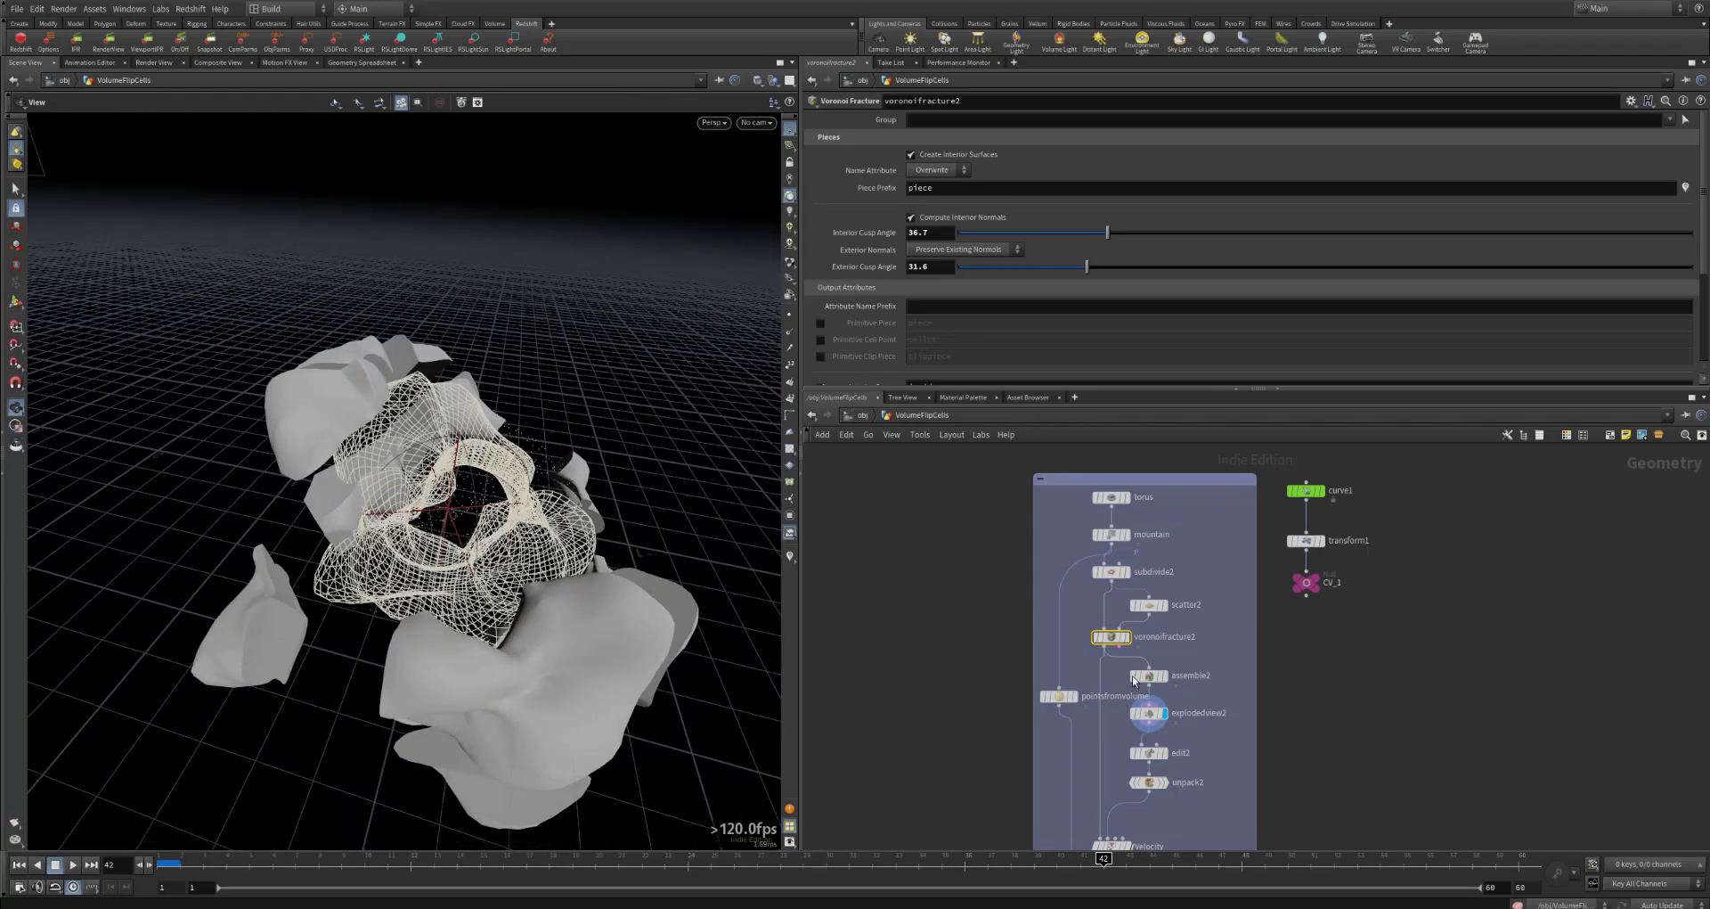
pyautogui.click(1126, 636)
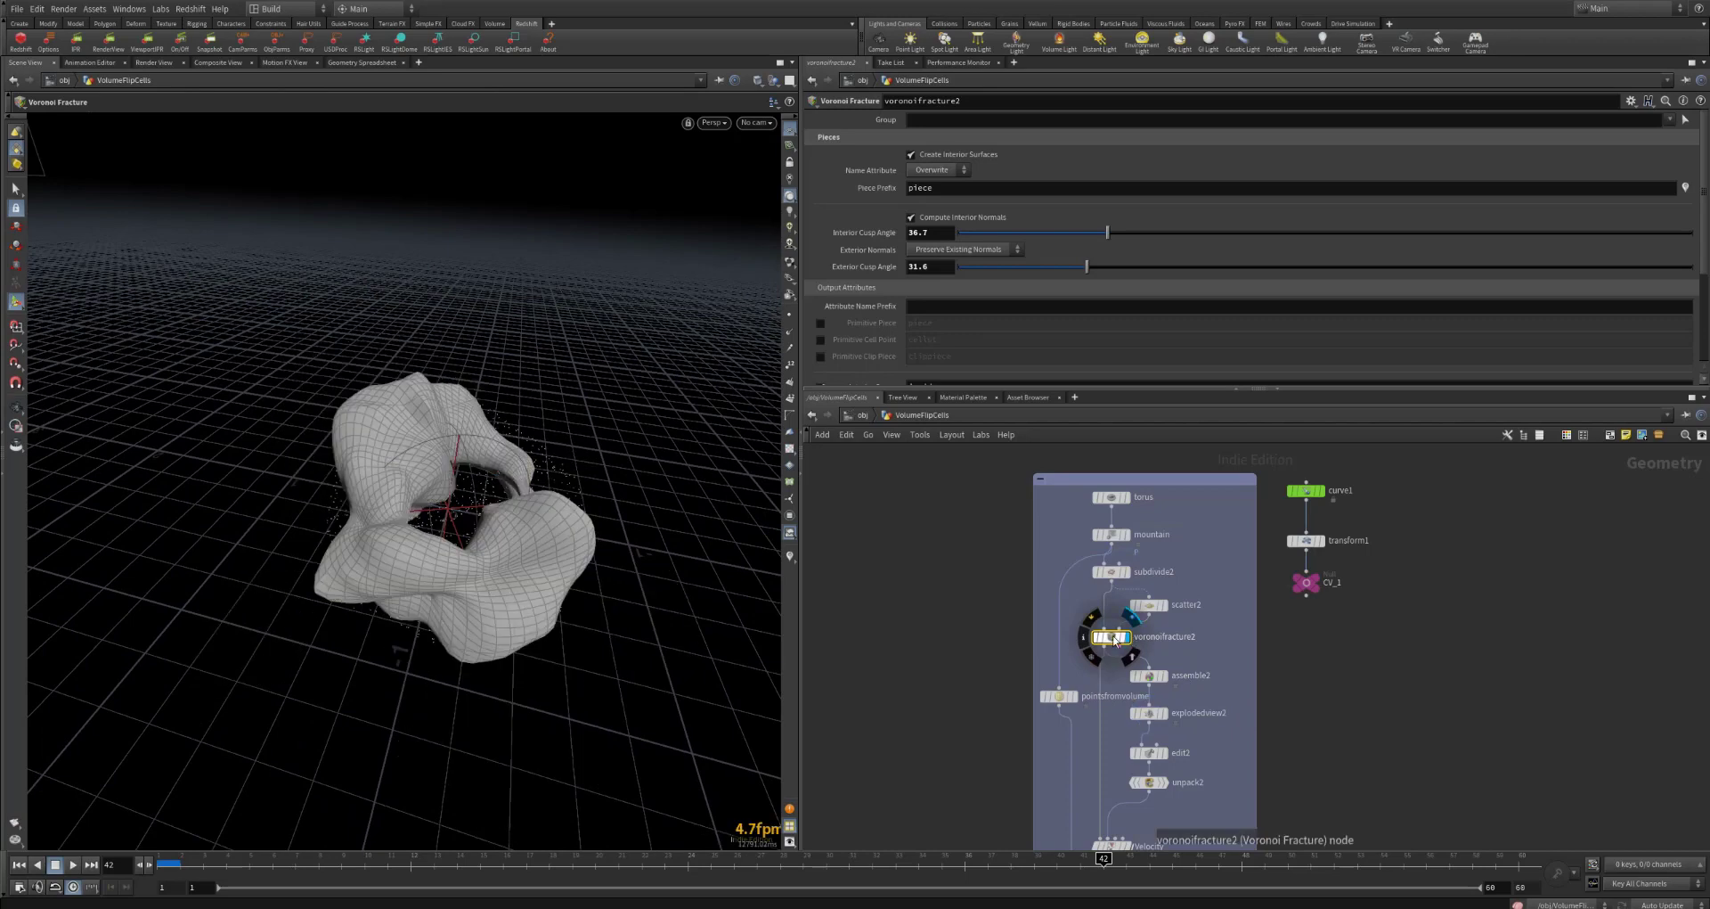
pyautogui.press('Escape')
pyautogui.moveTo(384, 564); pyautogui.dragTo(348, 575)
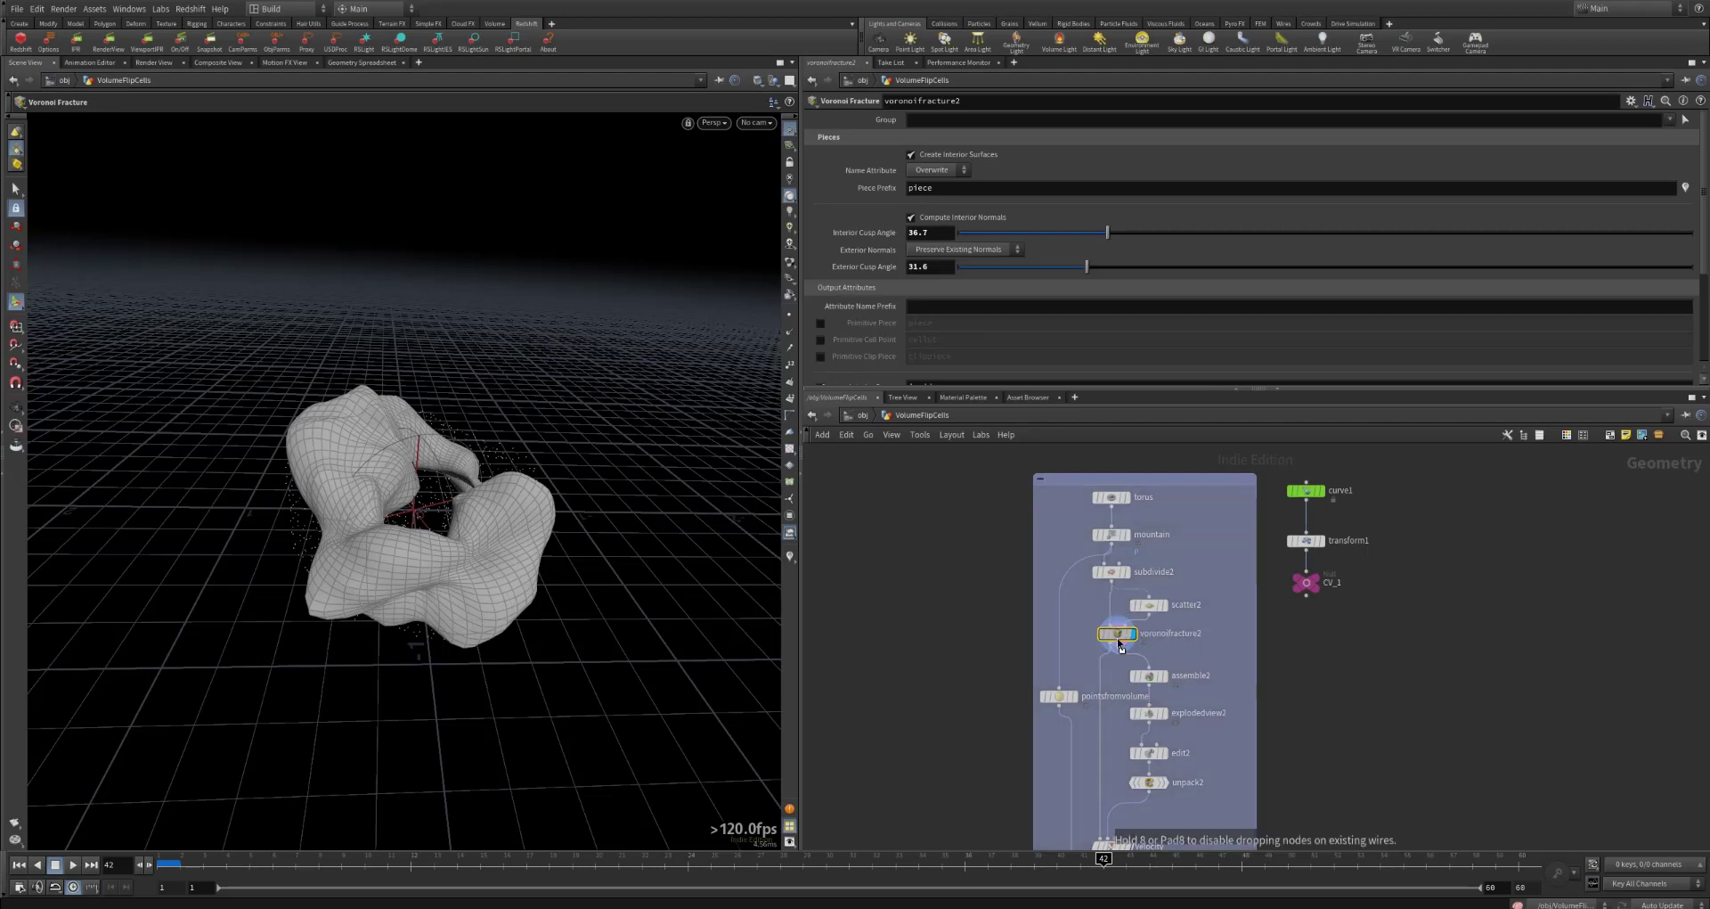
pyautogui.moveTo(1105, 657)
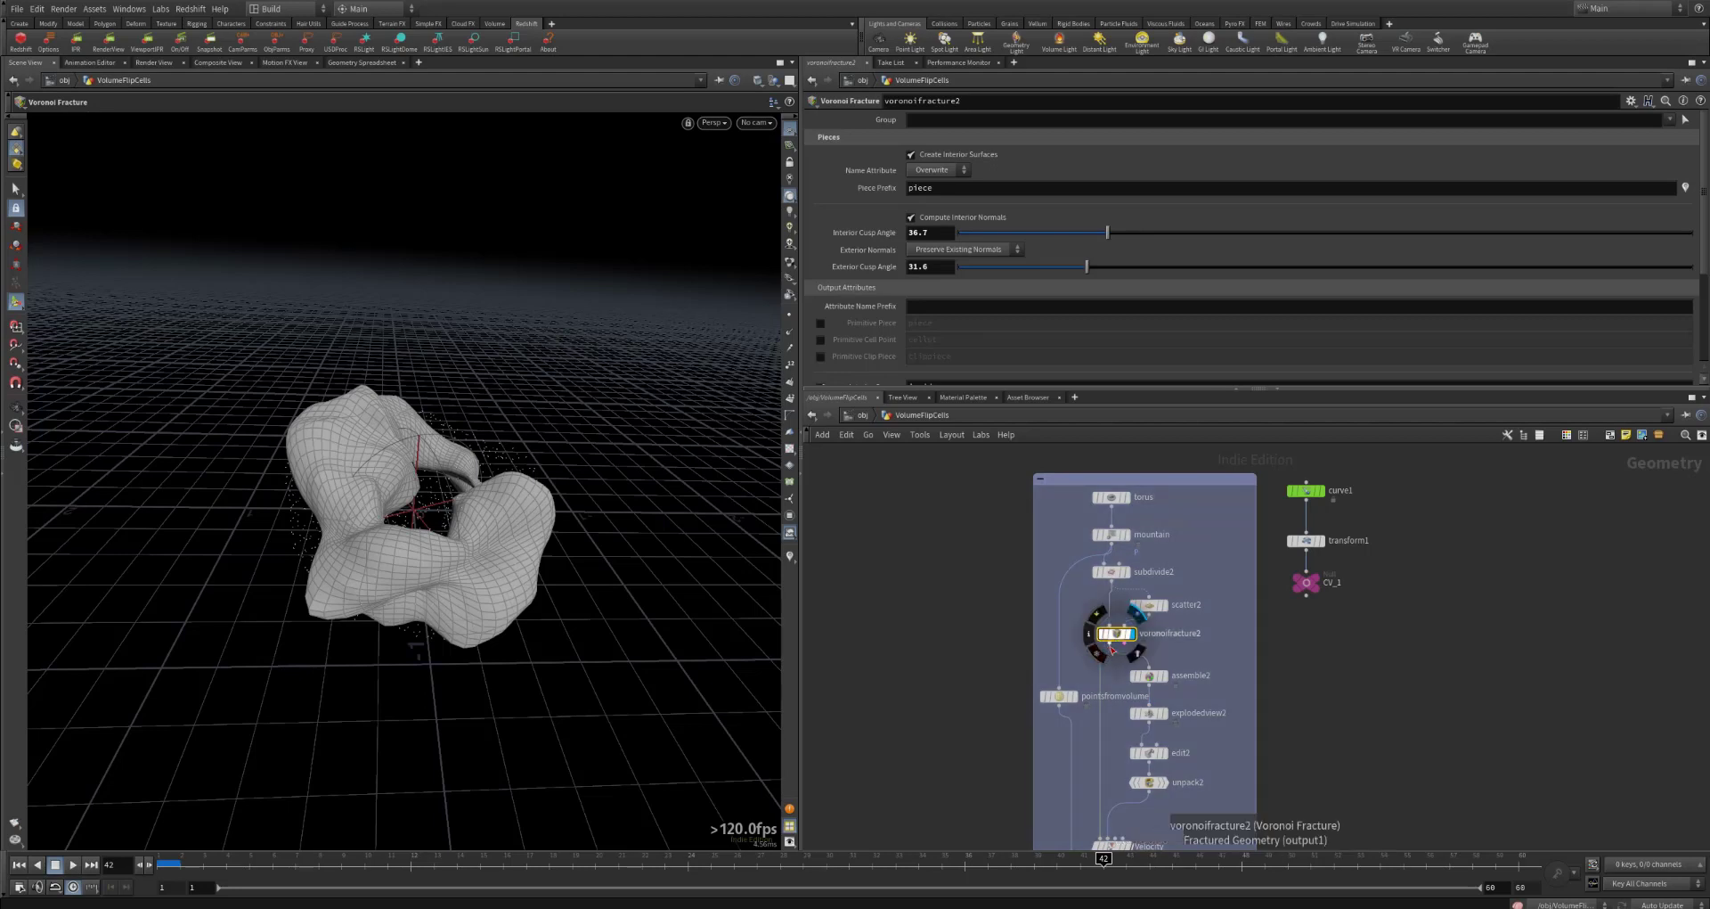
# Step: Display and select assemble2, check the viewport shading modes, and toggle Create Packed Primitives off and back on
pyautogui.click(1148, 675)
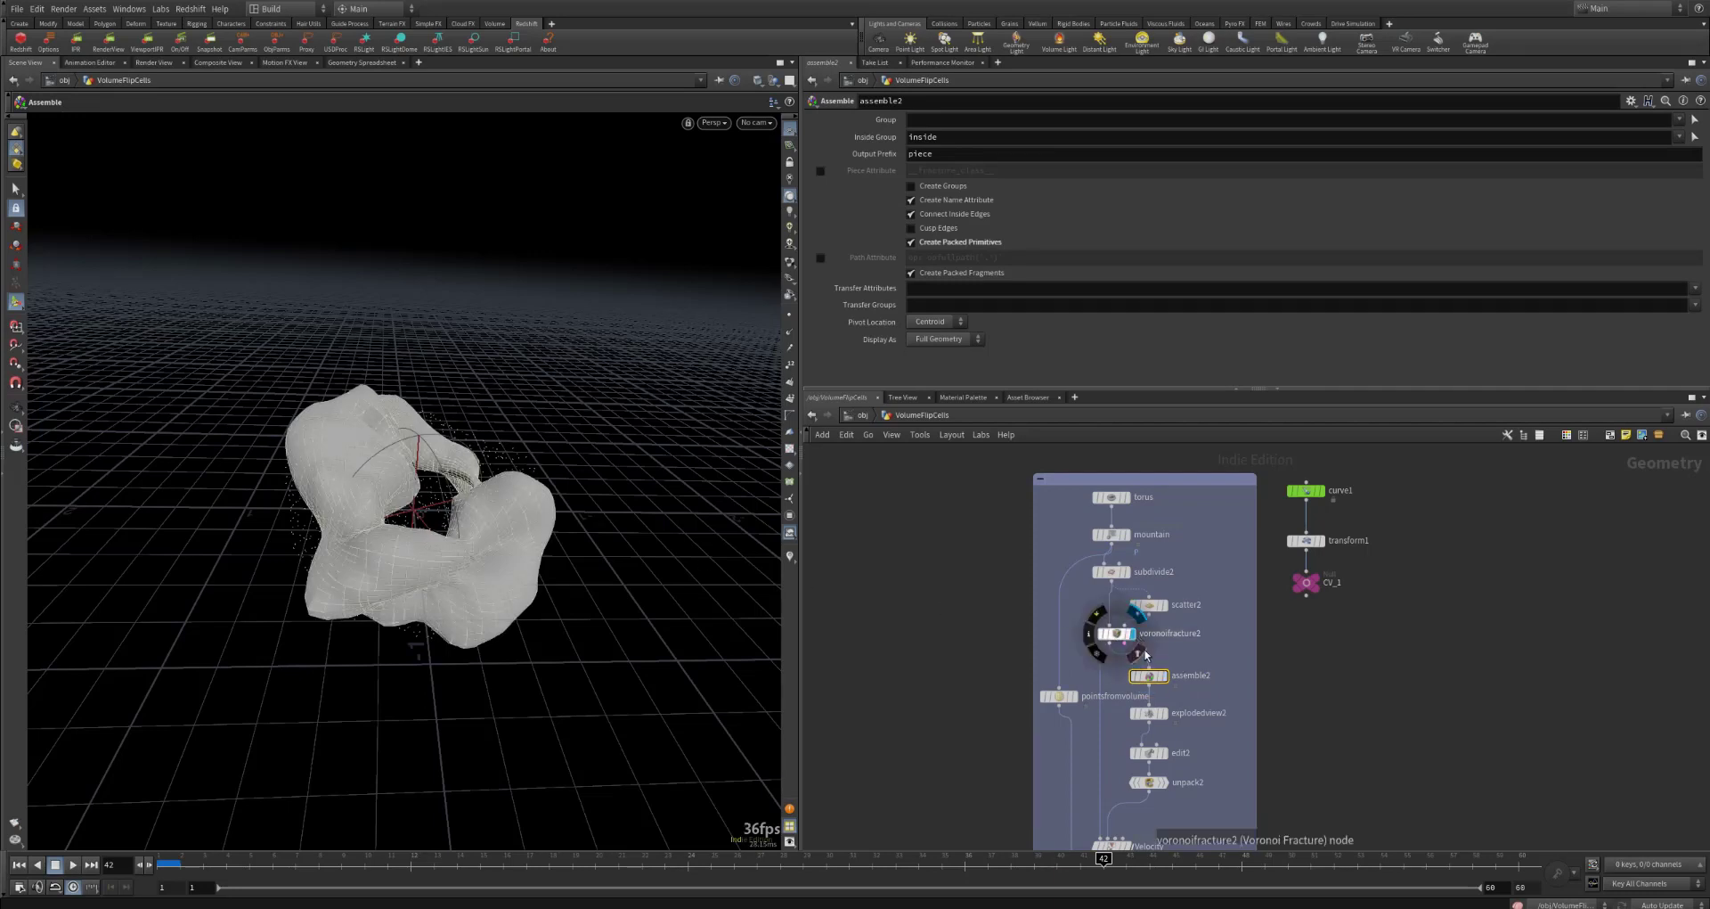
pyautogui.moveTo(1167, 682)
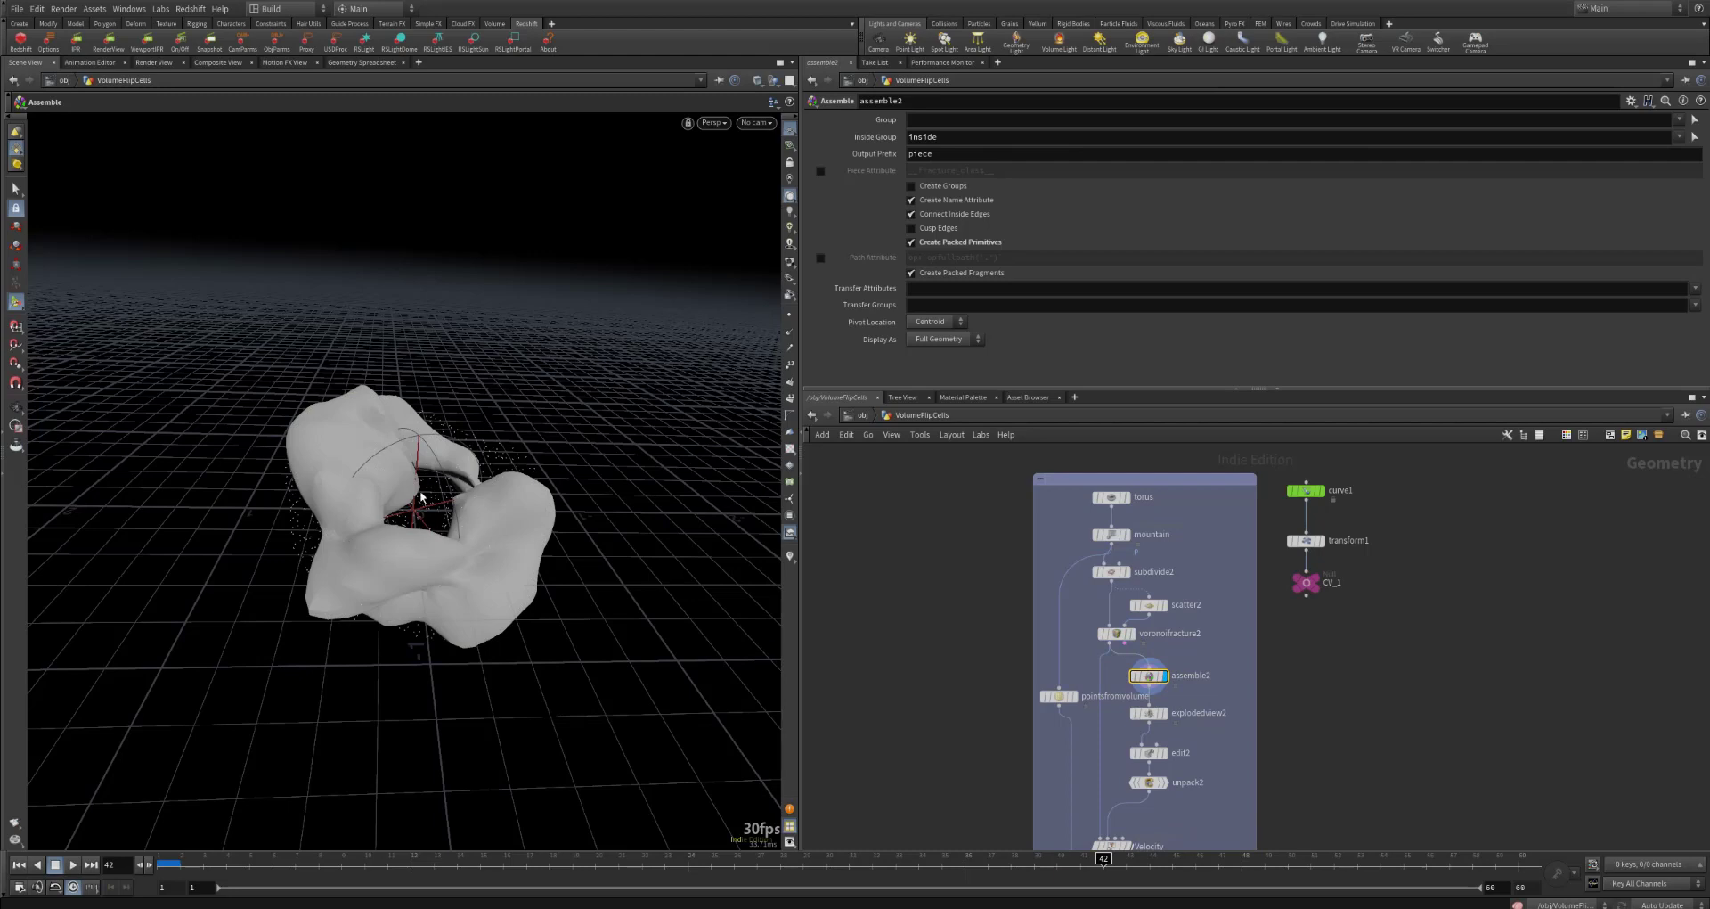
pyautogui.click(757, 79)
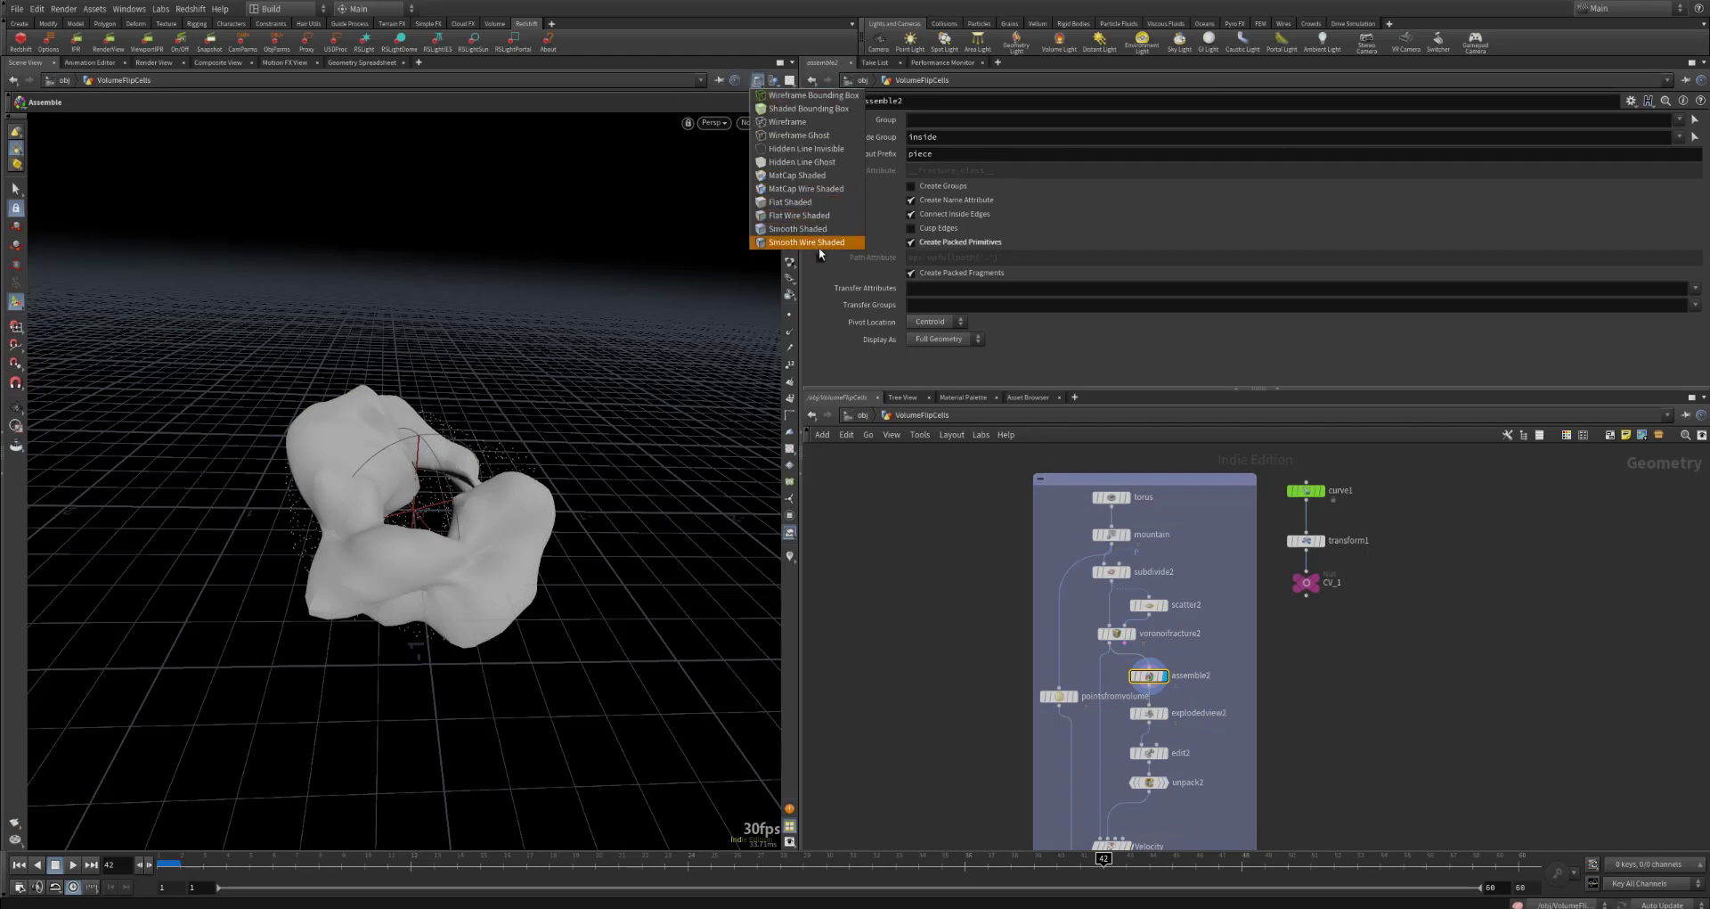
pyautogui.click(759, 83)
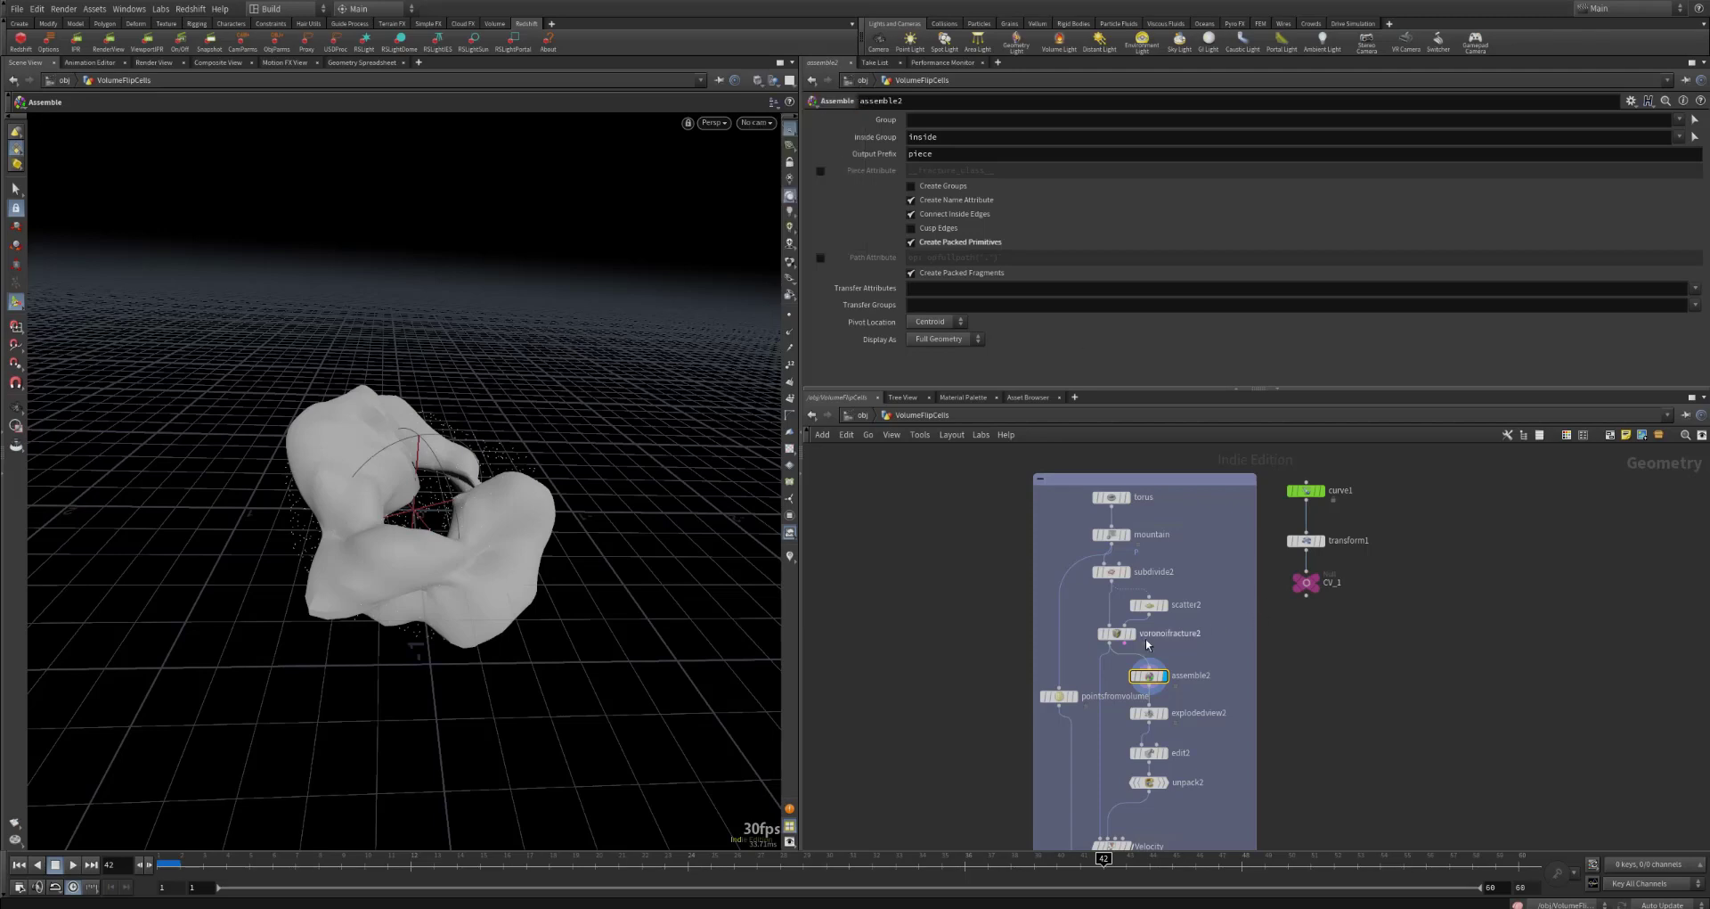
pyautogui.moveTo(1158, 678)
pyautogui.click(937, 242)
pyautogui.click(937, 242)
# Step: Compare the outputs of assemble2 and explodedview2, ending with explodedview2 displayed and selected
pyautogui.click(1161, 713)
pyautogui.click(1162, 639)
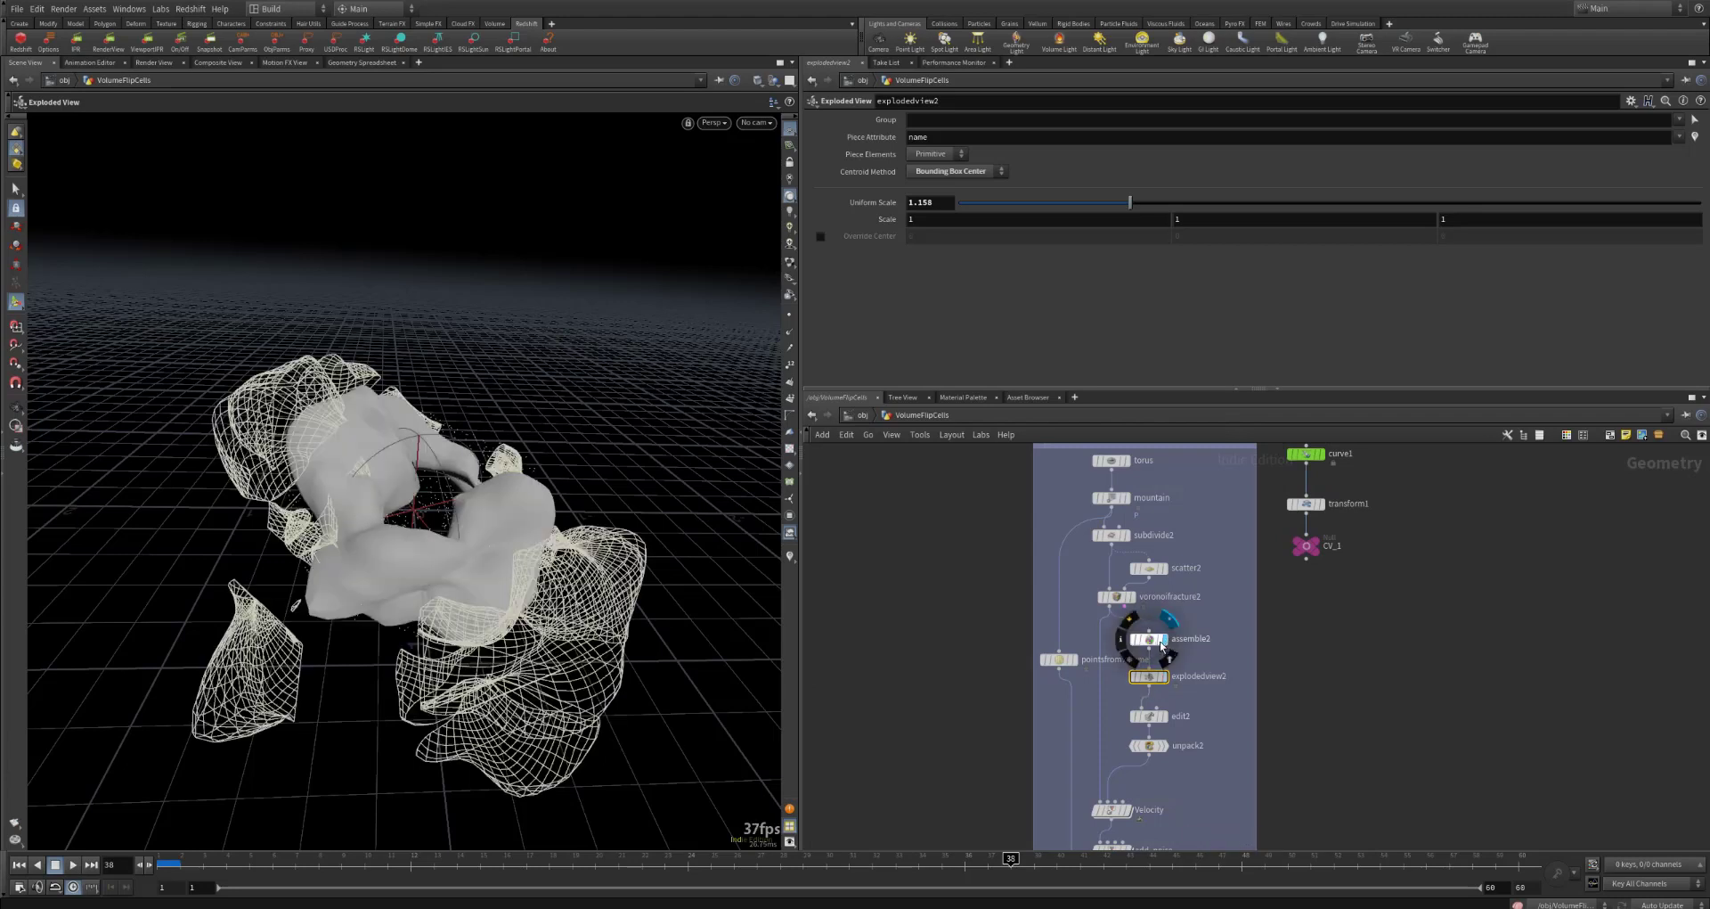
pyautogui.click(1144, 639)
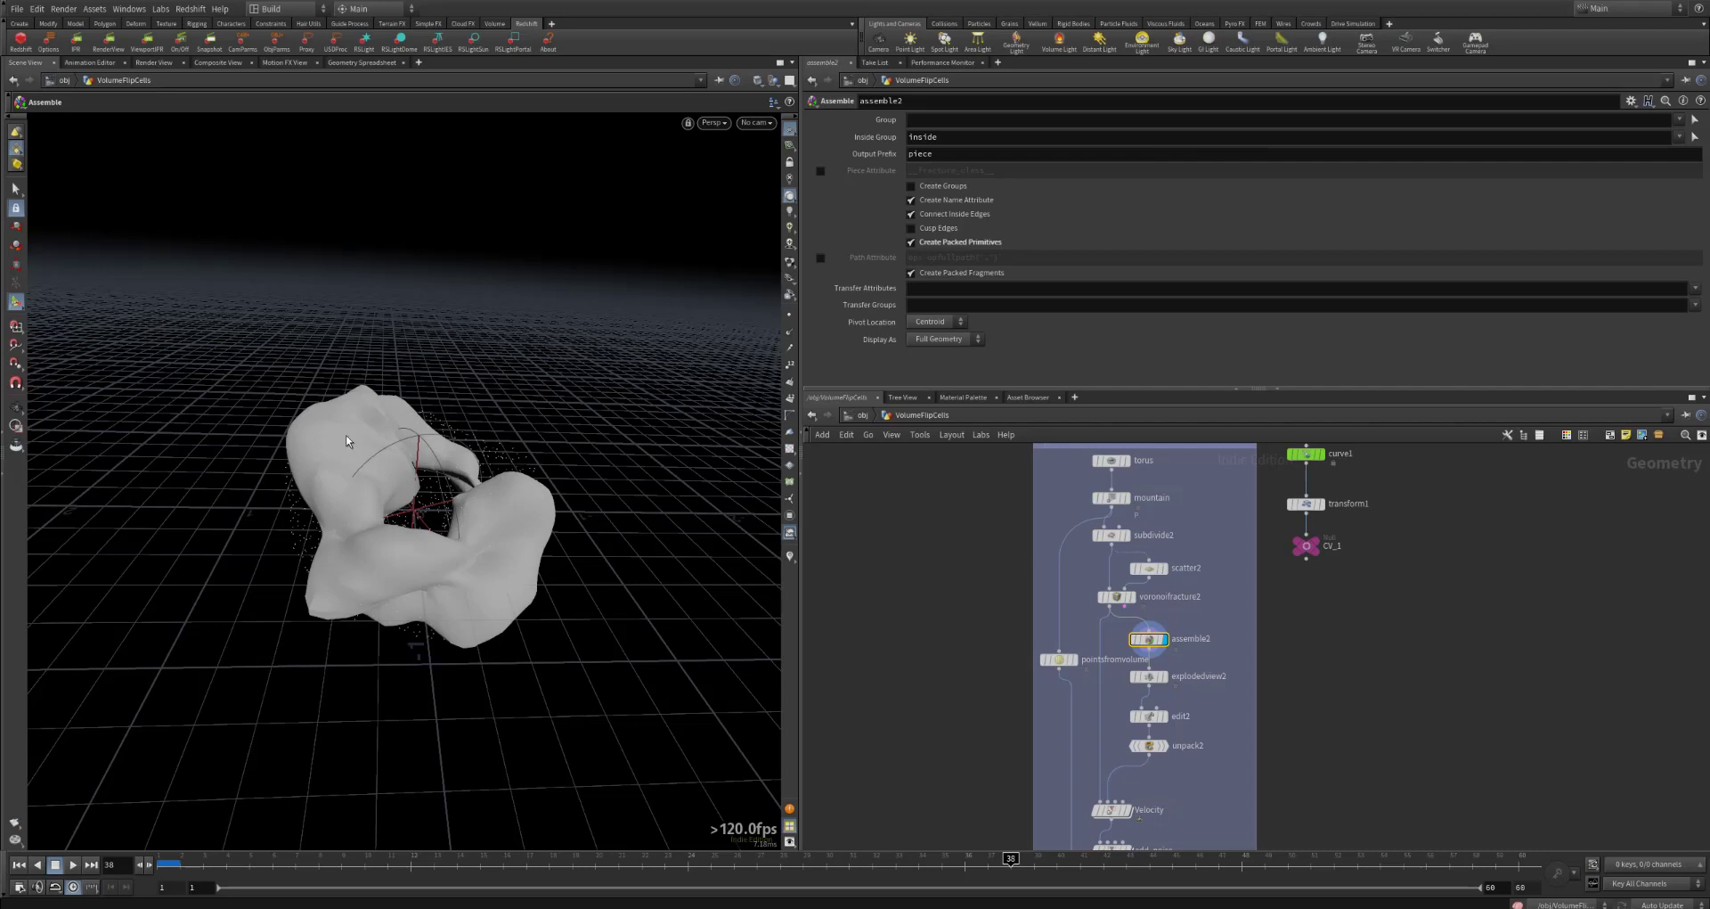
pyautogui.click(1162, 676)
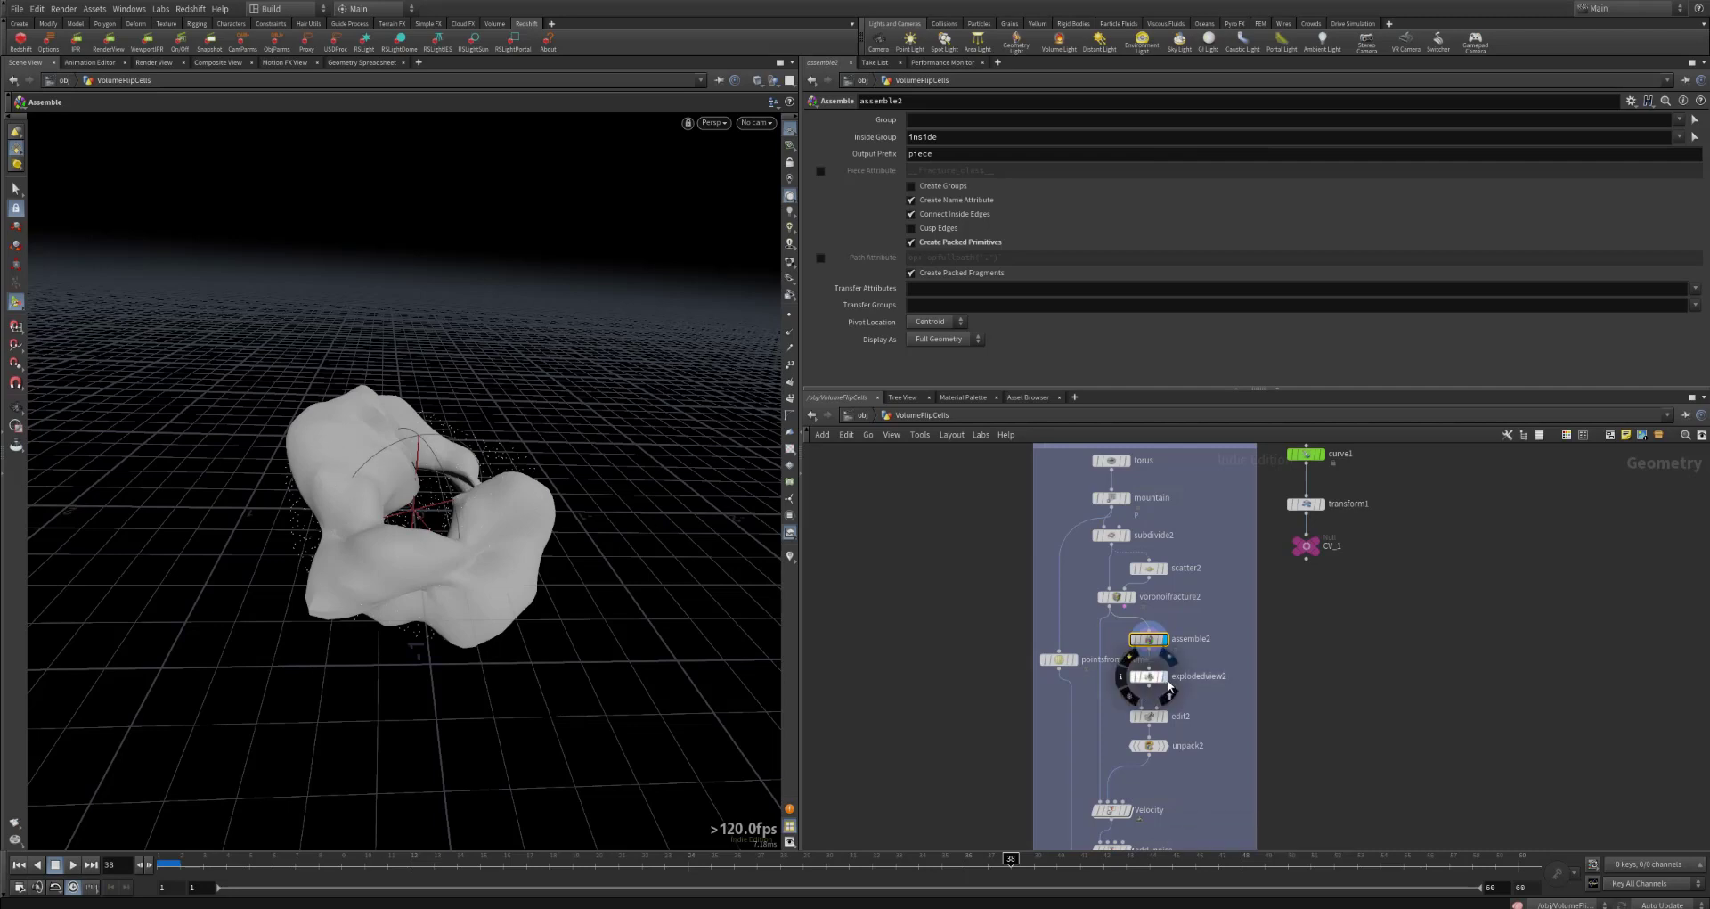
pyautogui.click(1146, 676)
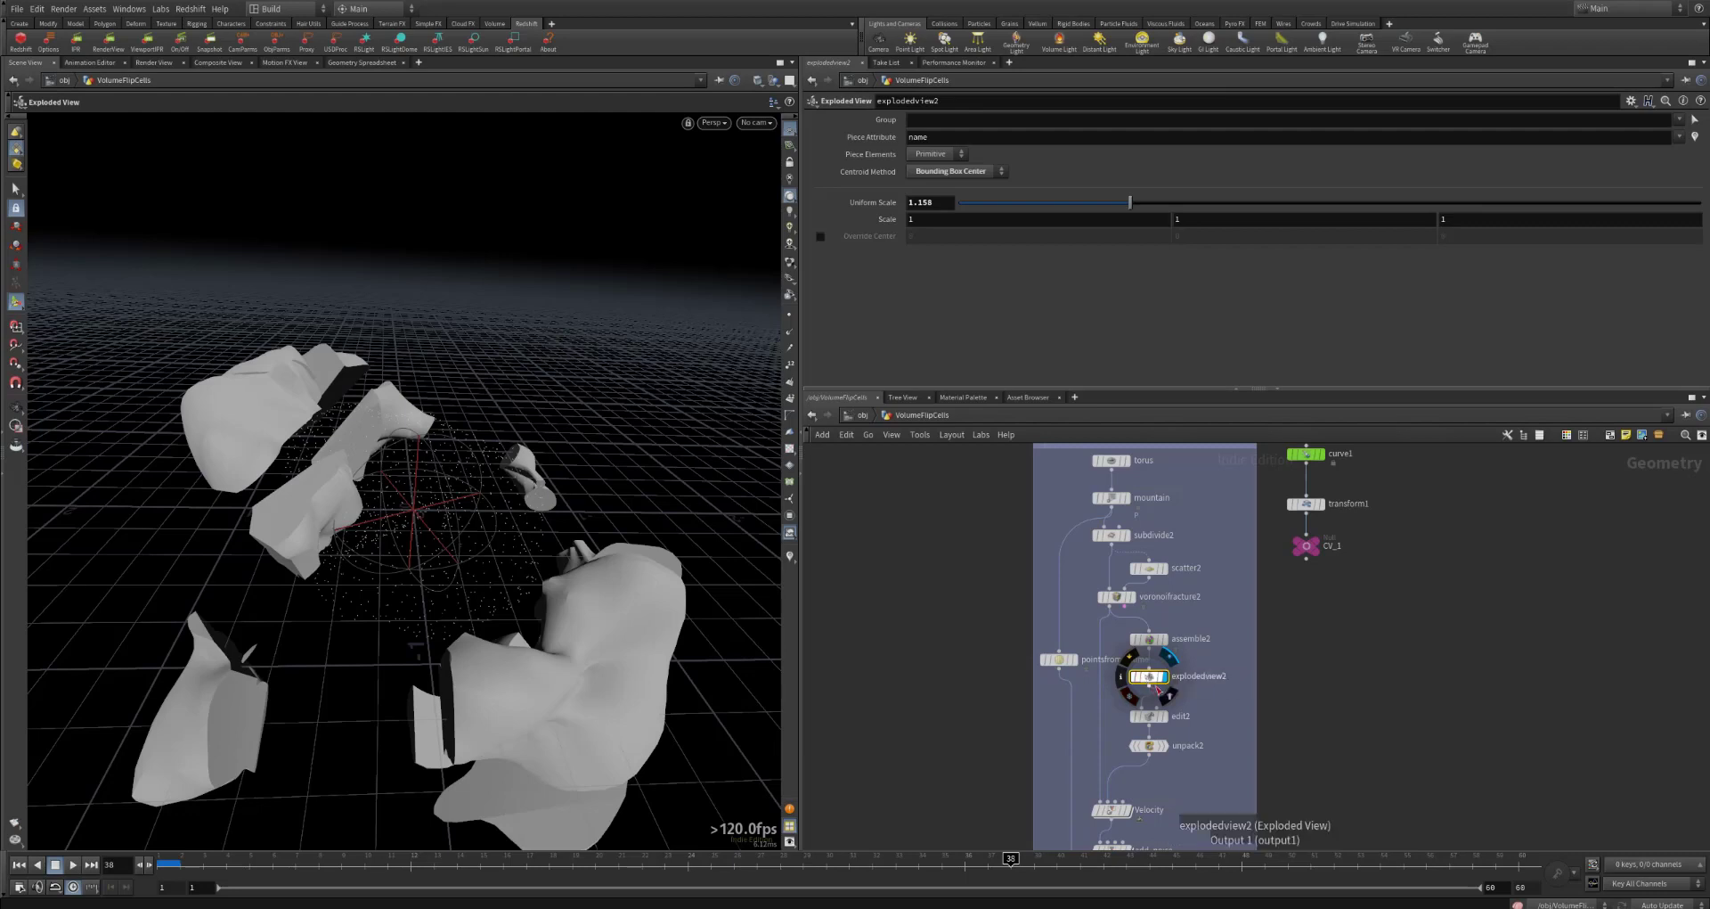
# Step: Display and select edit2, and examine the relocated pieces together with the node's Group setting
pyautogui.moveTo(1166, 720)
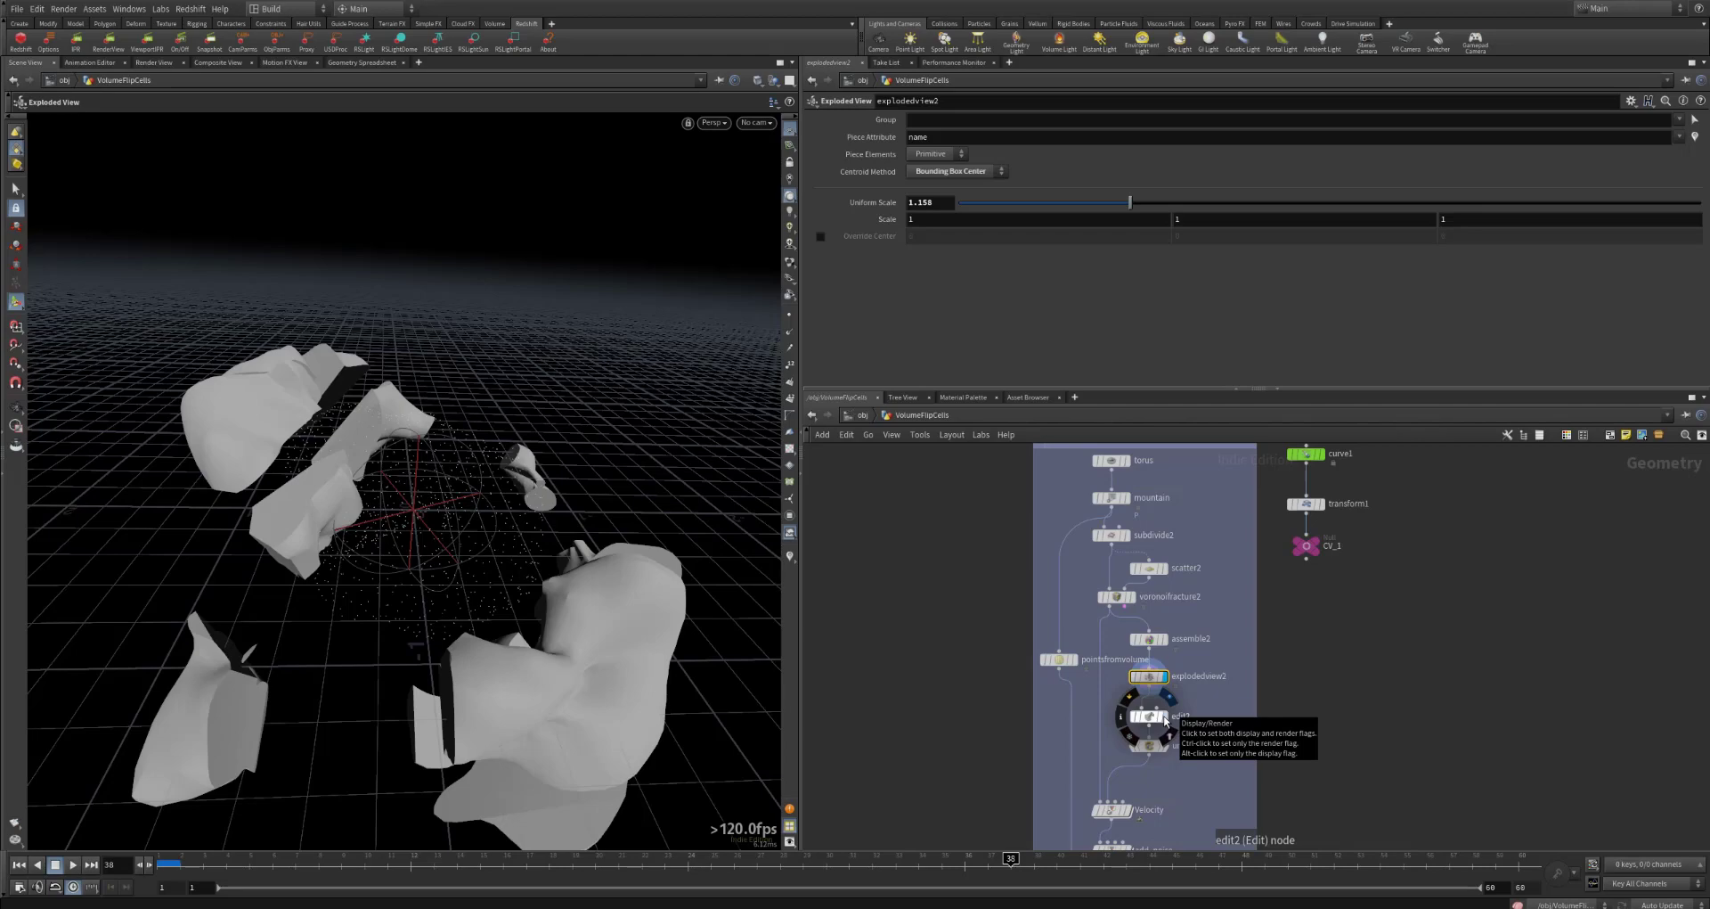
pyautogui.click(1165, 721)
pyautogui.click(1149, 717)
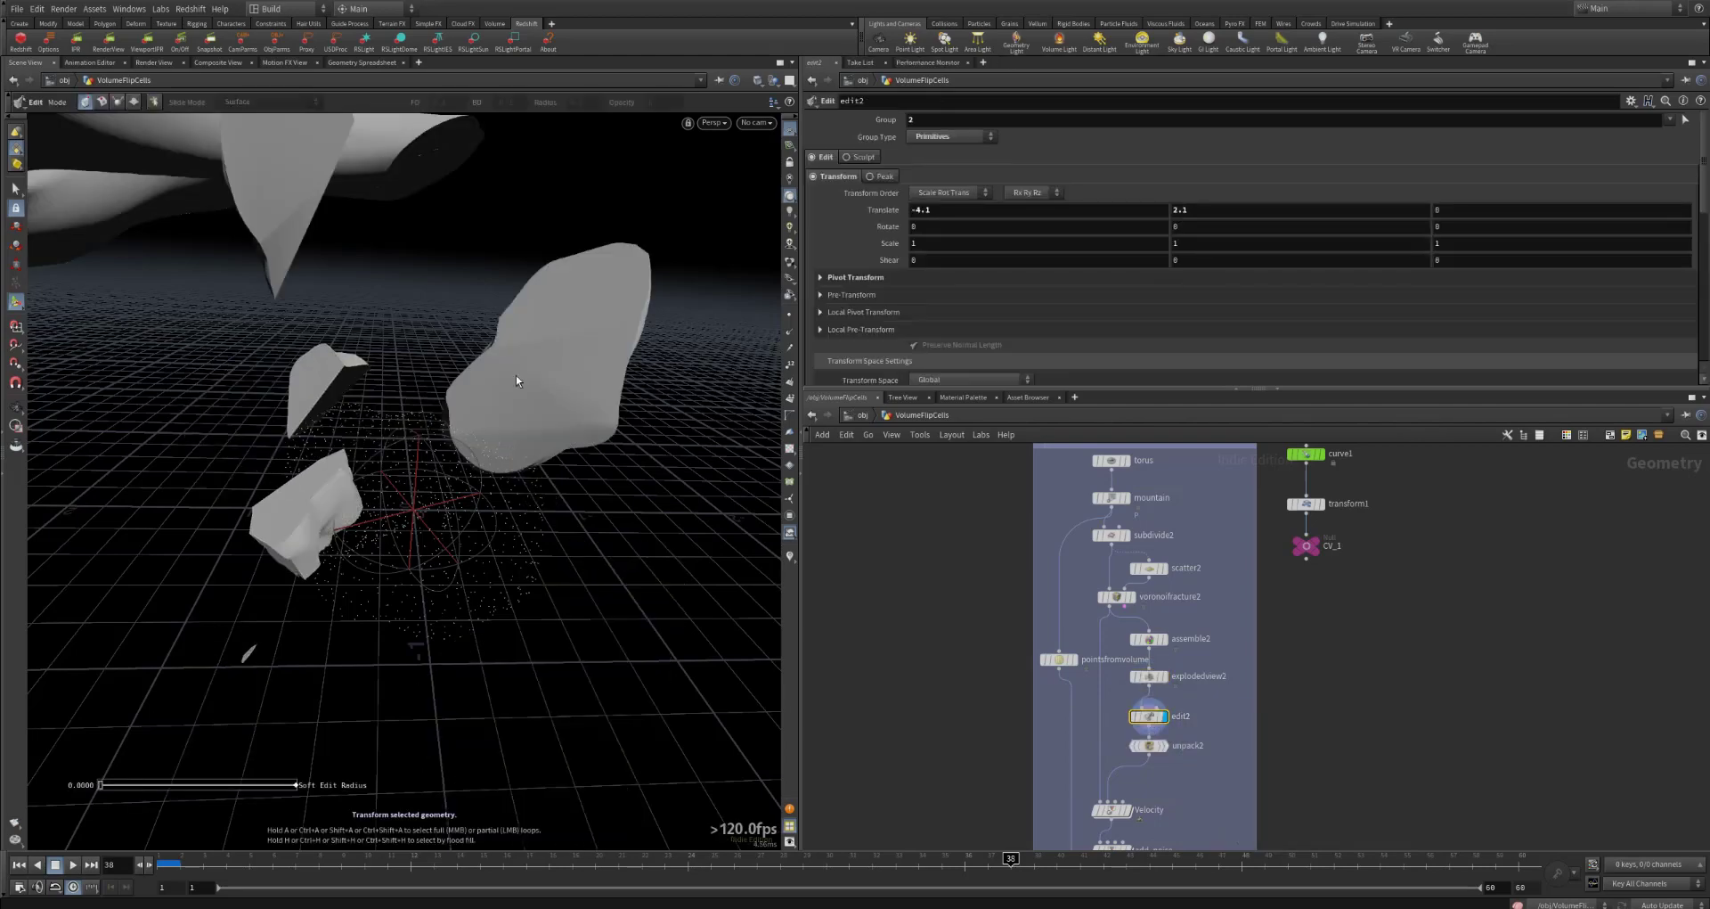
pyautogui.keyDown('alt'); pyautogui.scroll(-5, 512, 375); pyautogui.keyUp('alt')
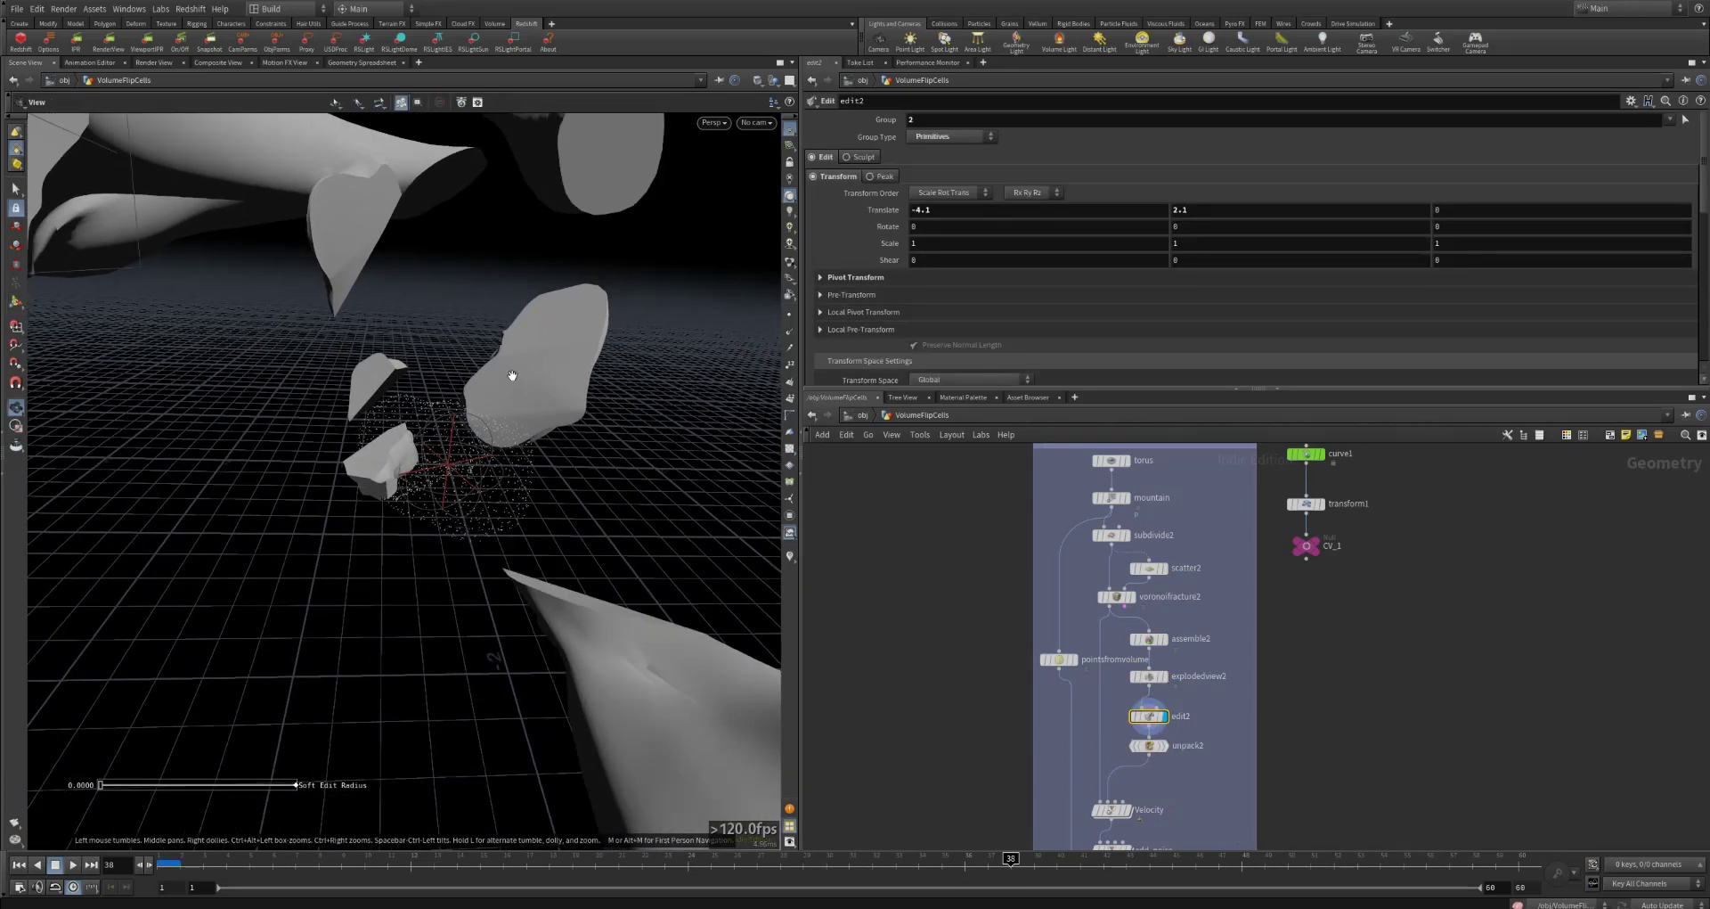
pyautogui.keyDown('alt'); pyautogui.moveTo(513, 375); pyautogui.dragTo(503, 463, button='middle'); pyautogui.keyUp('alt')
pyautogui.keyDown('alt'); pyautogui.scroll(-3, 511, 463); pyautogui.keyUp('alt')
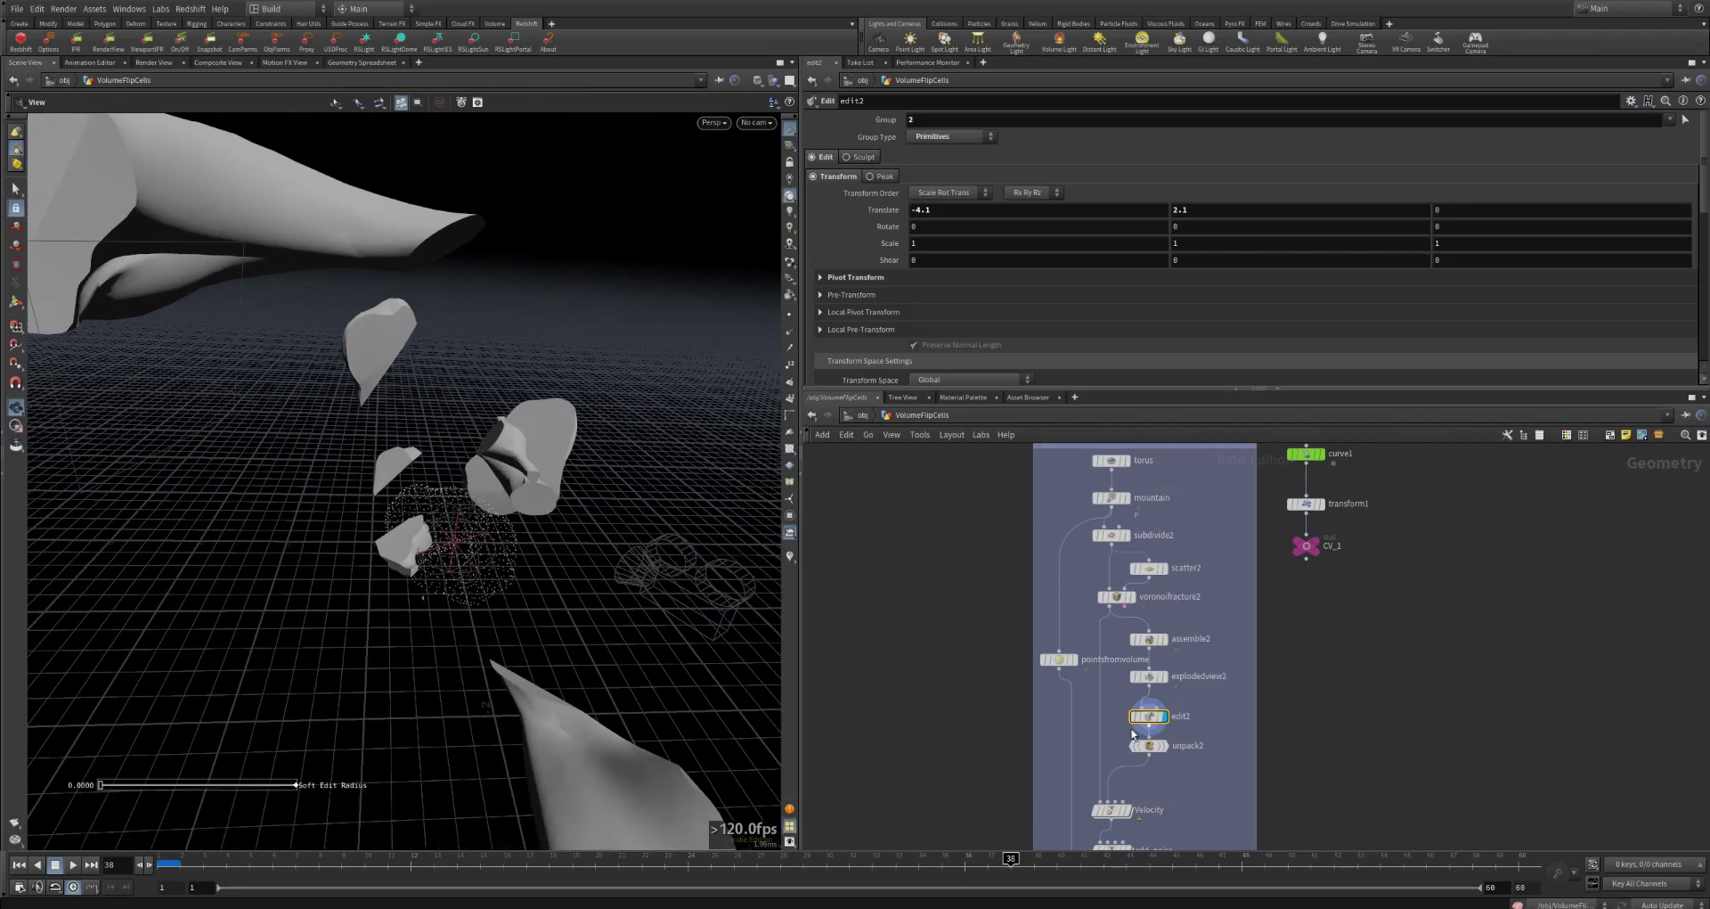
pyautogui.click(1149, 717)
pyautogui.click(937, 116)
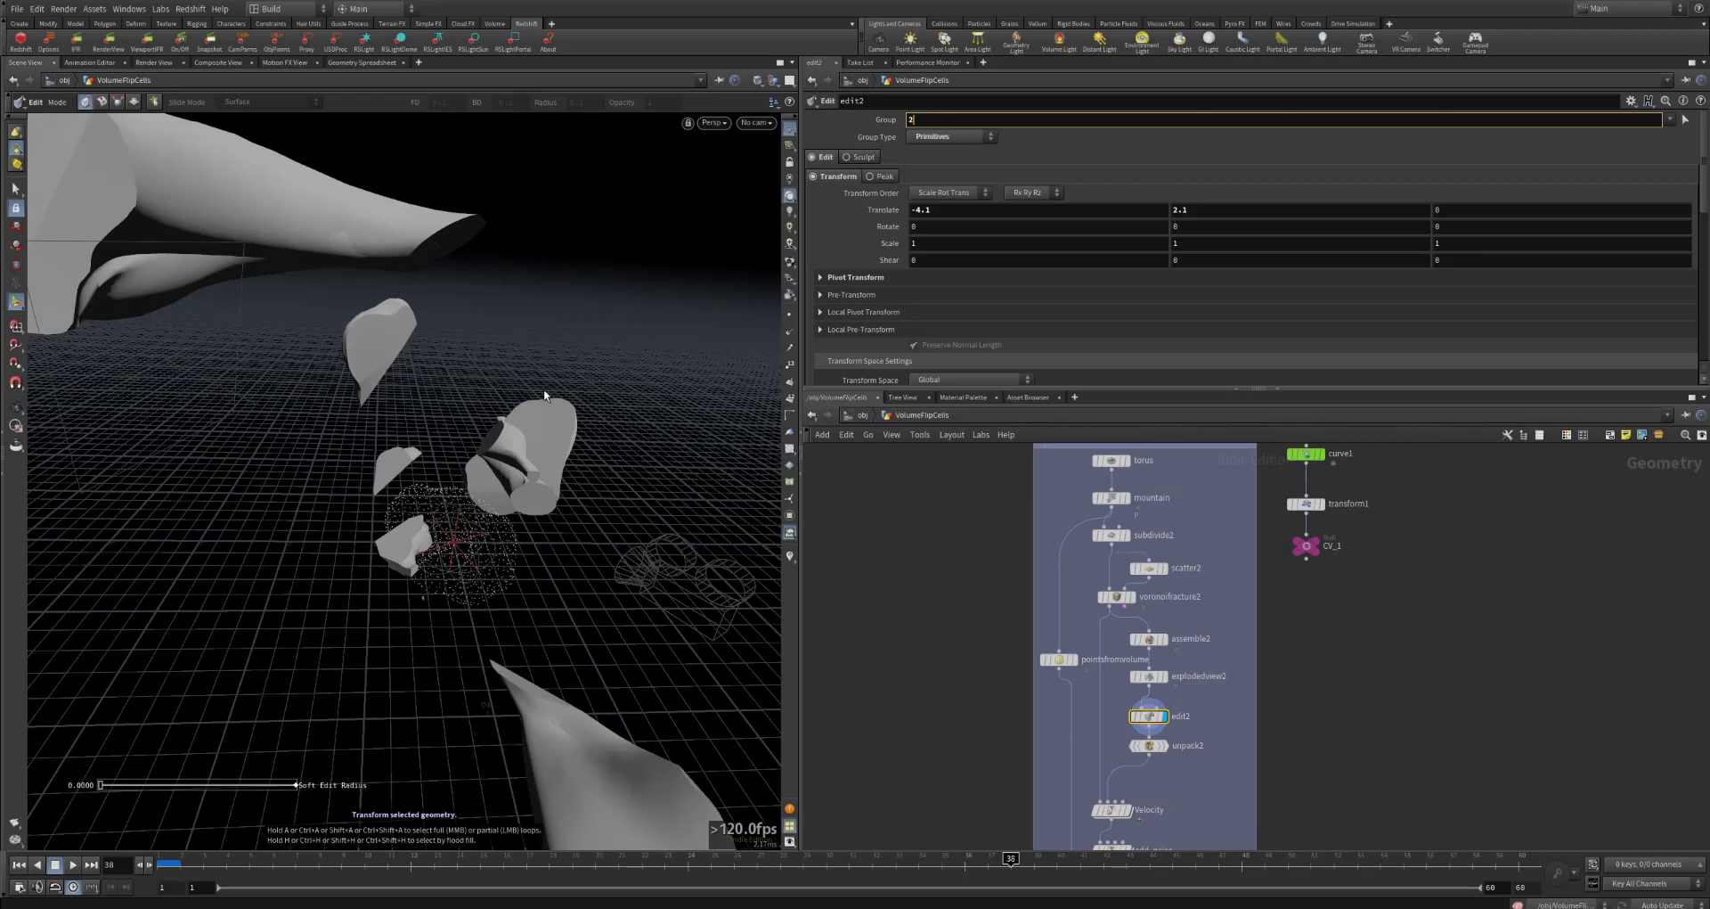
# Step: Select the unpack2 node and examine its parameters and the unpacked fracture pieces
pyautogui.click(1149, 745)
pyautogui.moveTo(565, 530); pyautogui.dragTo(492, 513)
pyautogui.scroll(-2, 492, 513)
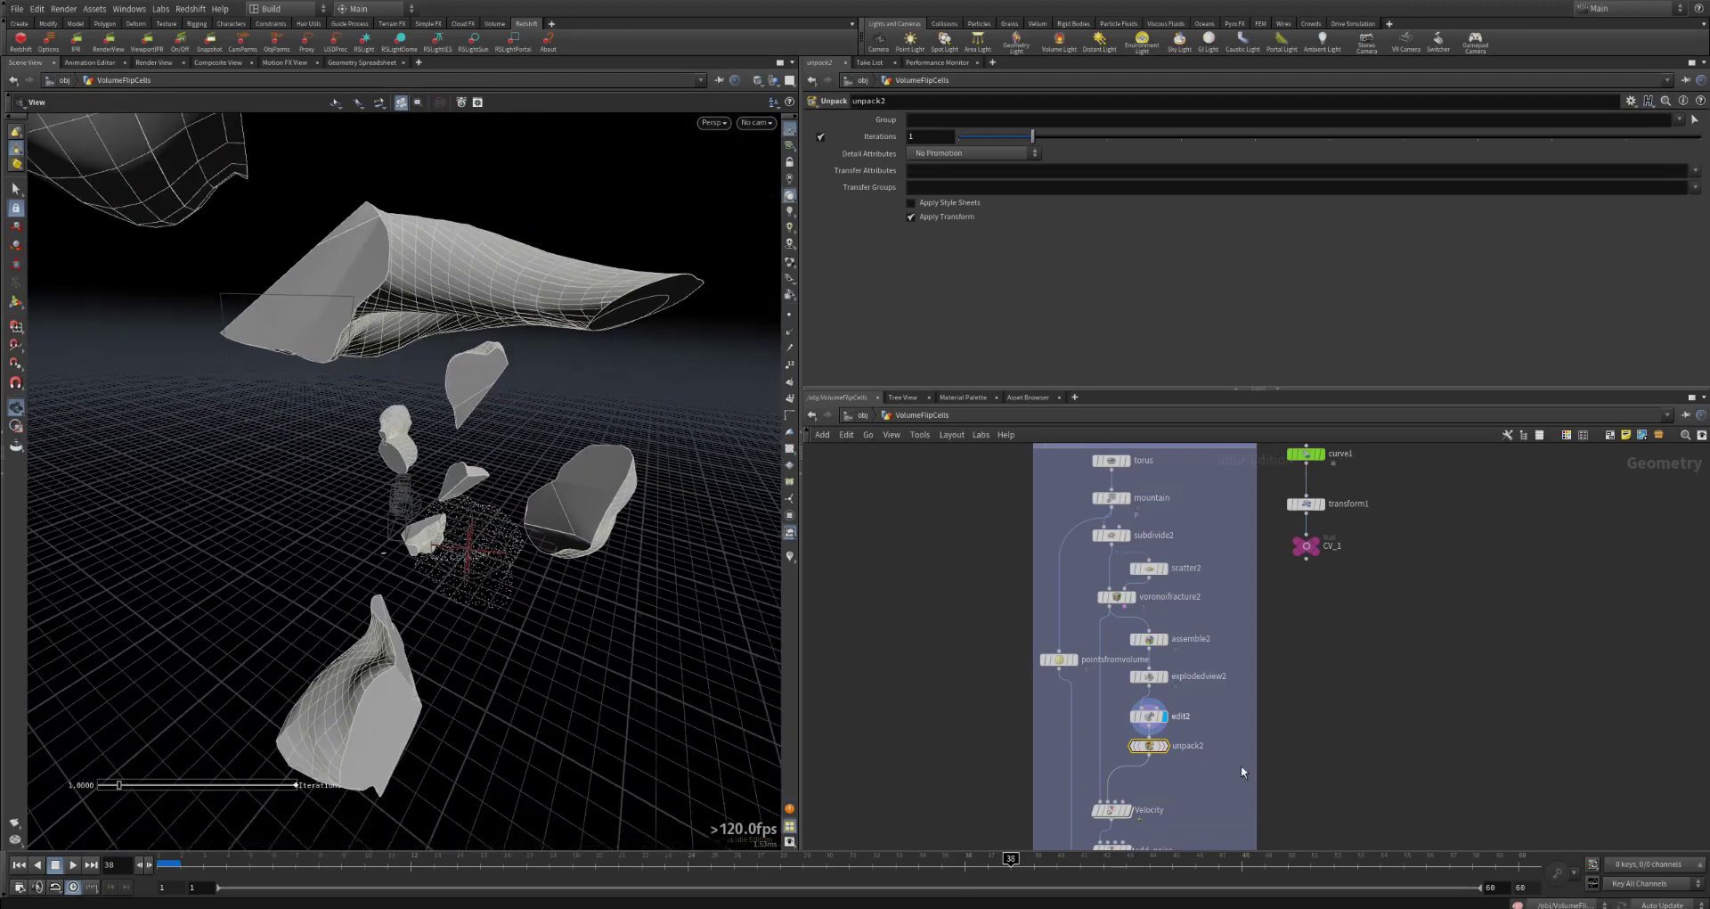
# Step: Display and select the Velocity node, look inside its VOP network, and return to the VolumeFlipCells geometry network
pyautogui.click(1126, 811)
pyautogui.click(1113, 815)
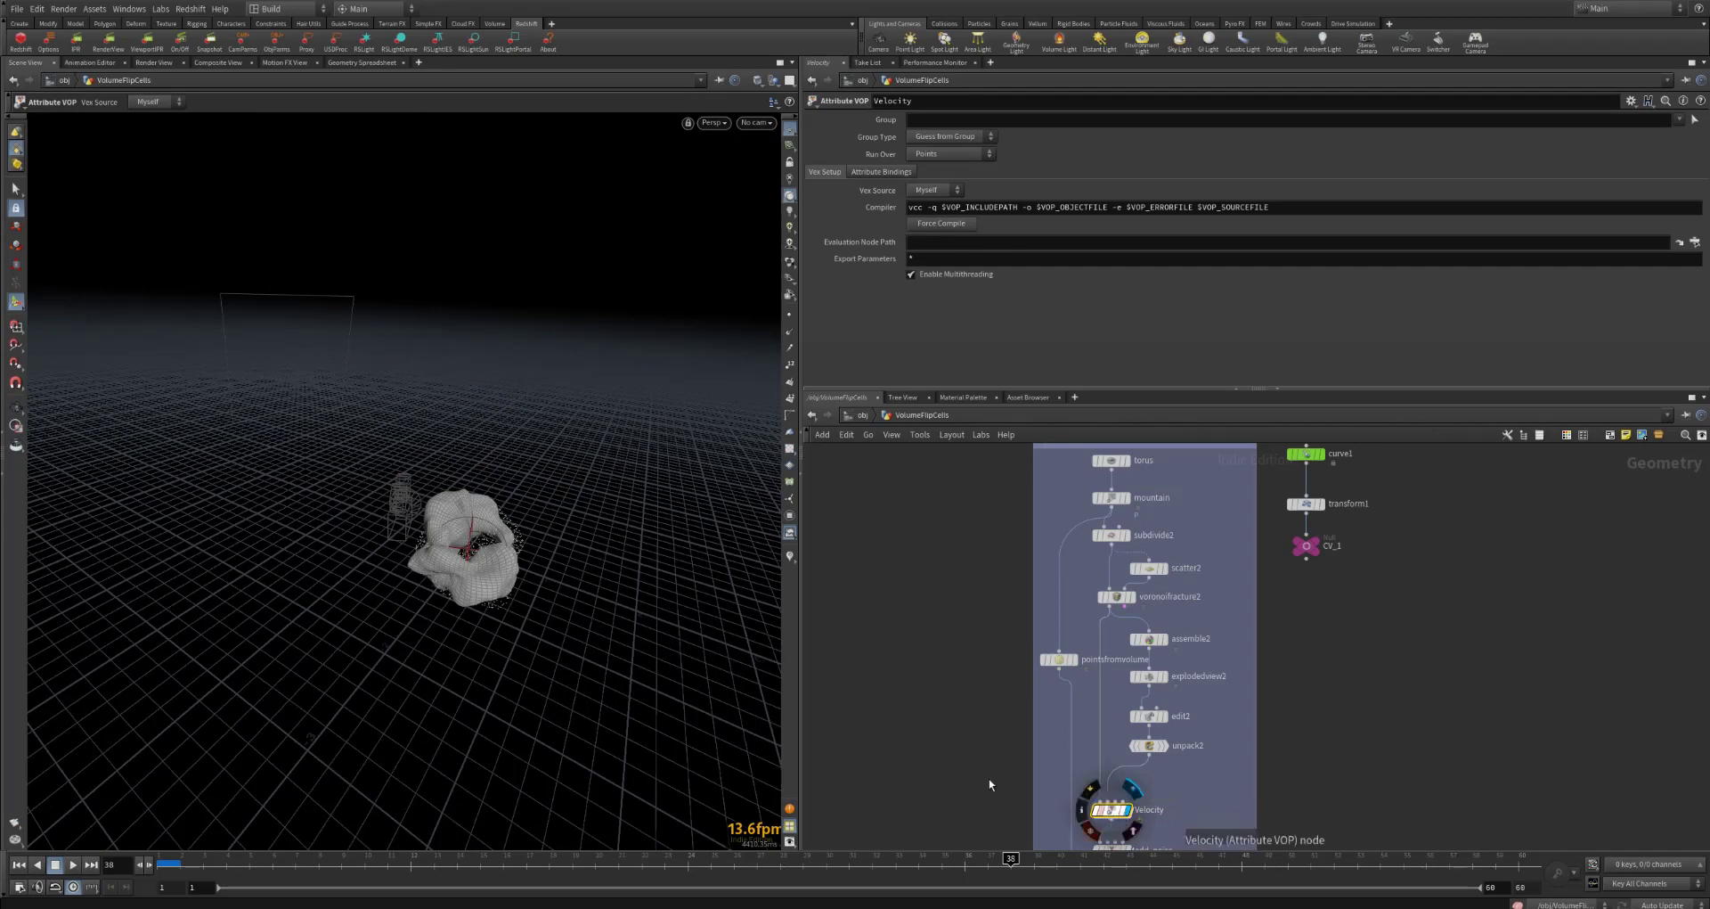
pyautogui.scroll(7, 476, 544)
pyautogui.moveTo(471, 584)
pyautogui.keyDown('alt'); pyautogui.mouseDown()
pyautogui.moveTo(510, 582)
pyautogui.moveTo(495, 581)
pyautogui.mouseUp(); pyautogui.keyUp('alt')
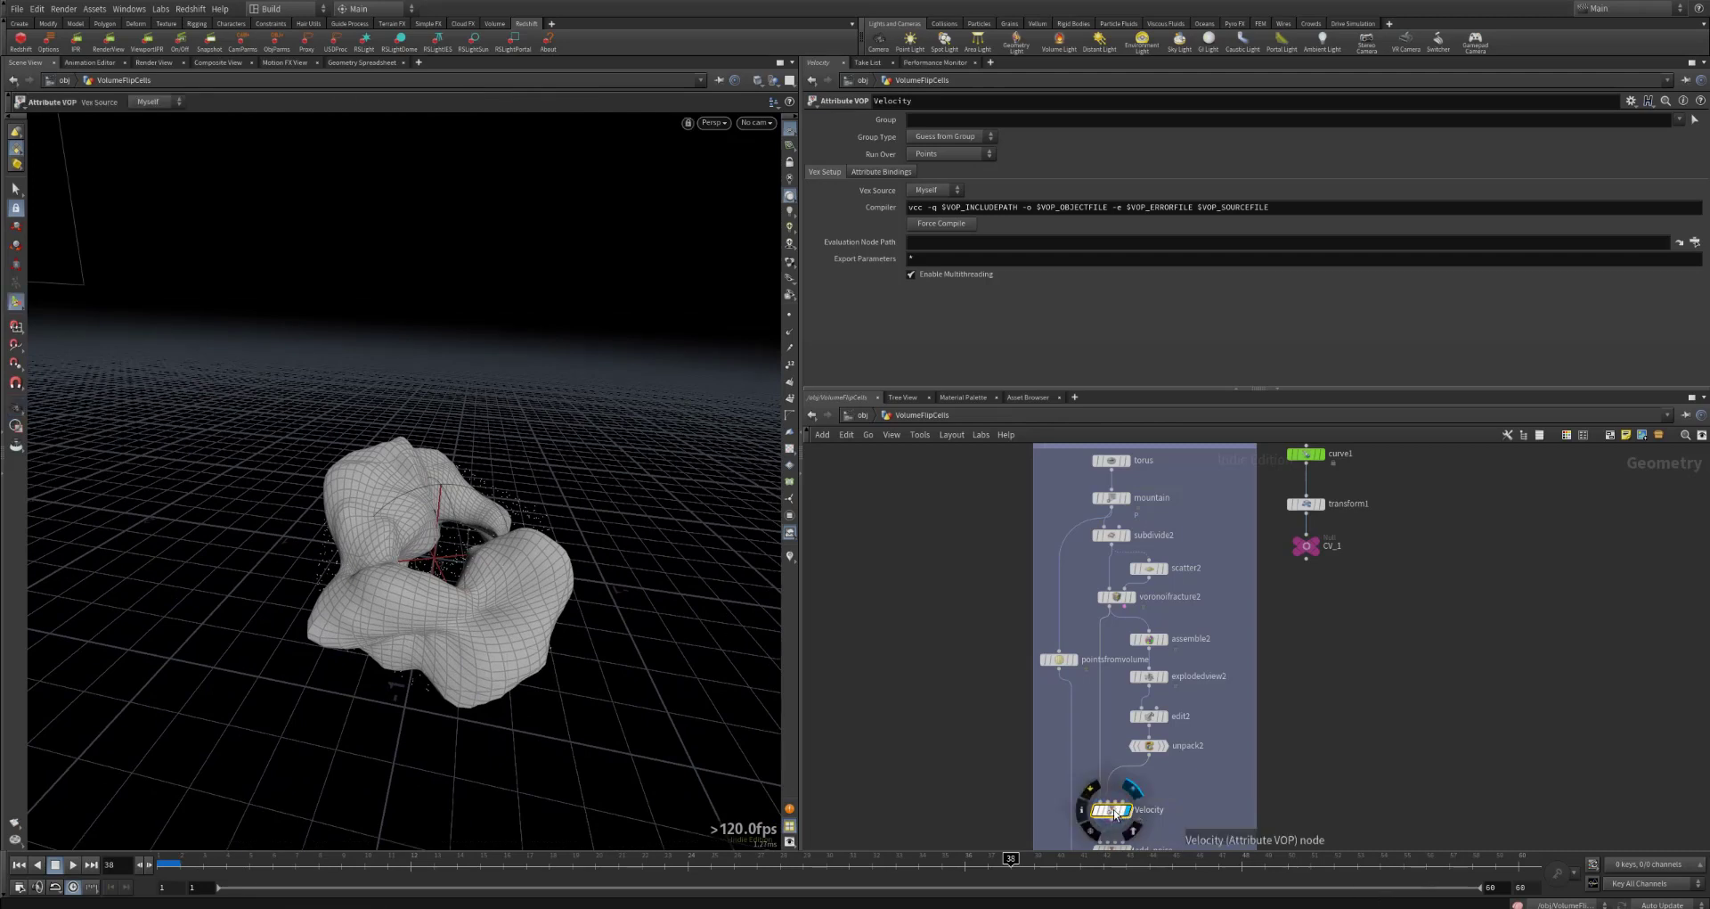
pyautogui.doubleClick(1113, 811)
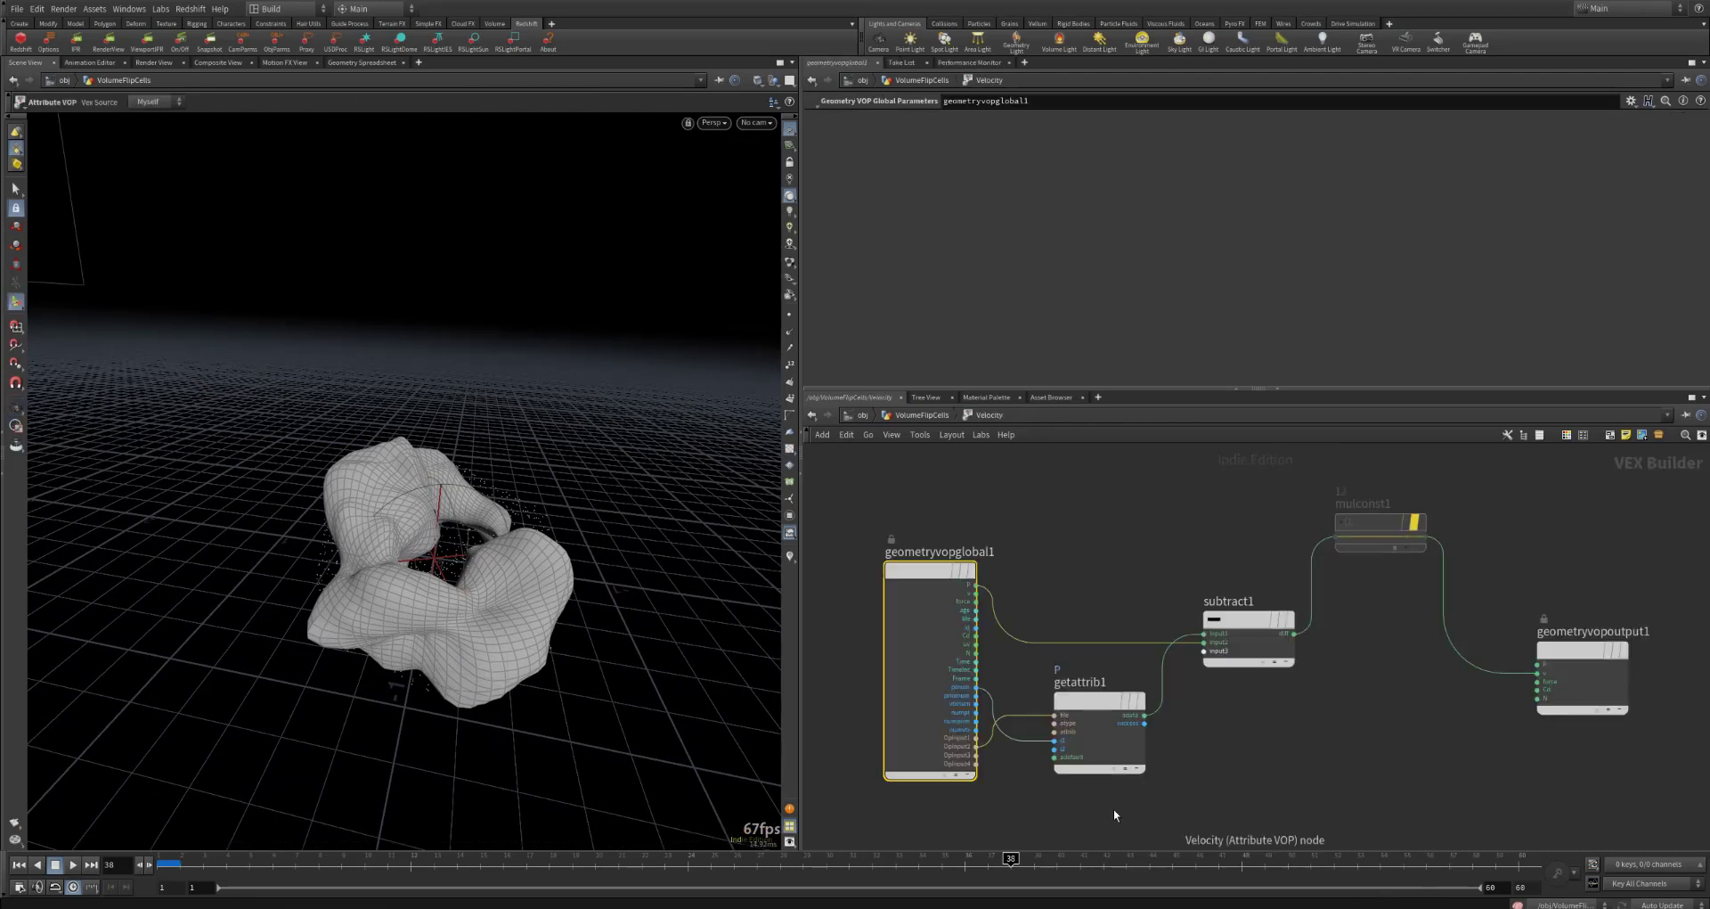
pyautogui.click(935, 416)
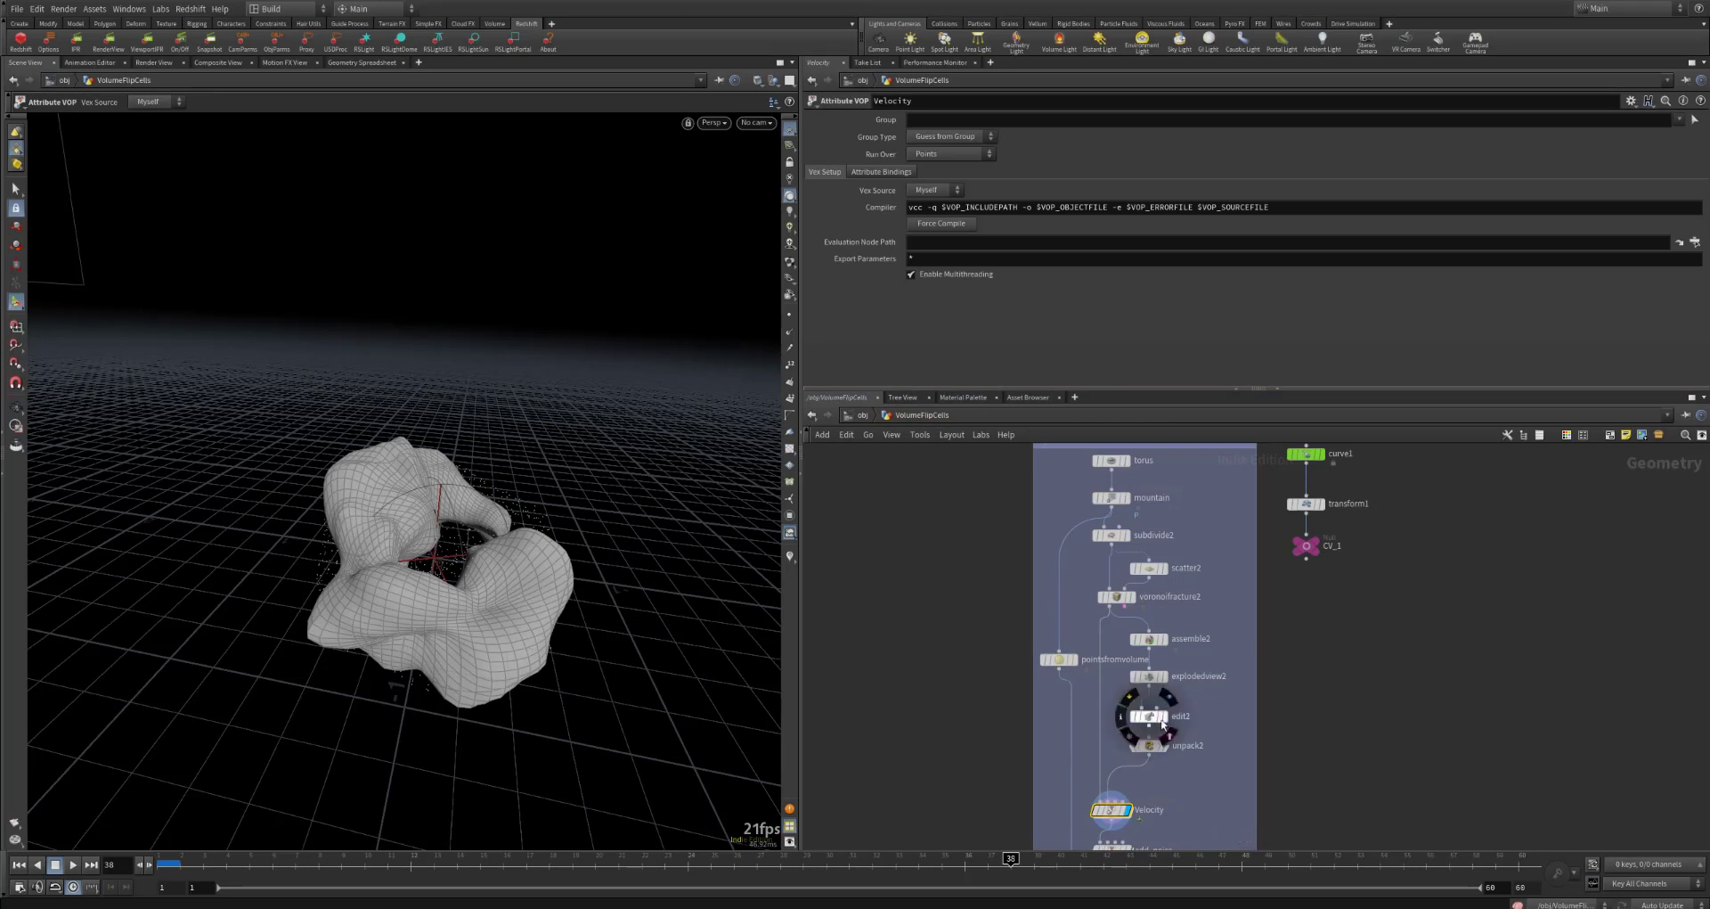
# Step: Display voronoifracture2 and unpack2 in turn to compare the original mesh with the spread-out pieces
pyautogui.click(1132, 597)
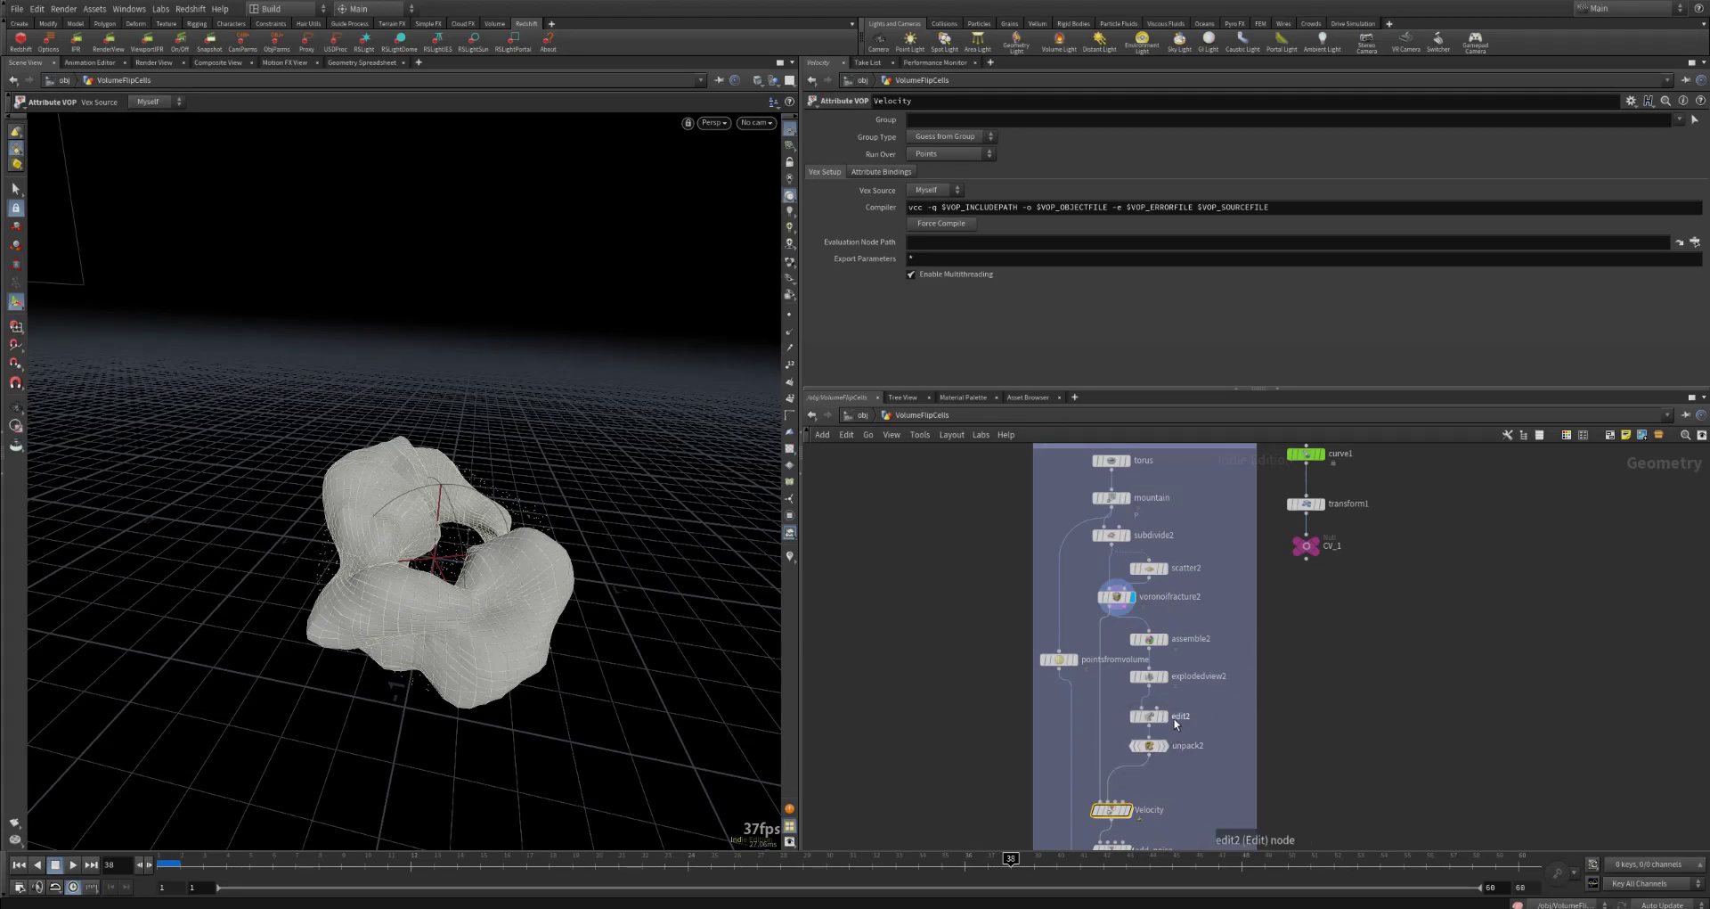
pyautogui.click(1163, 747)
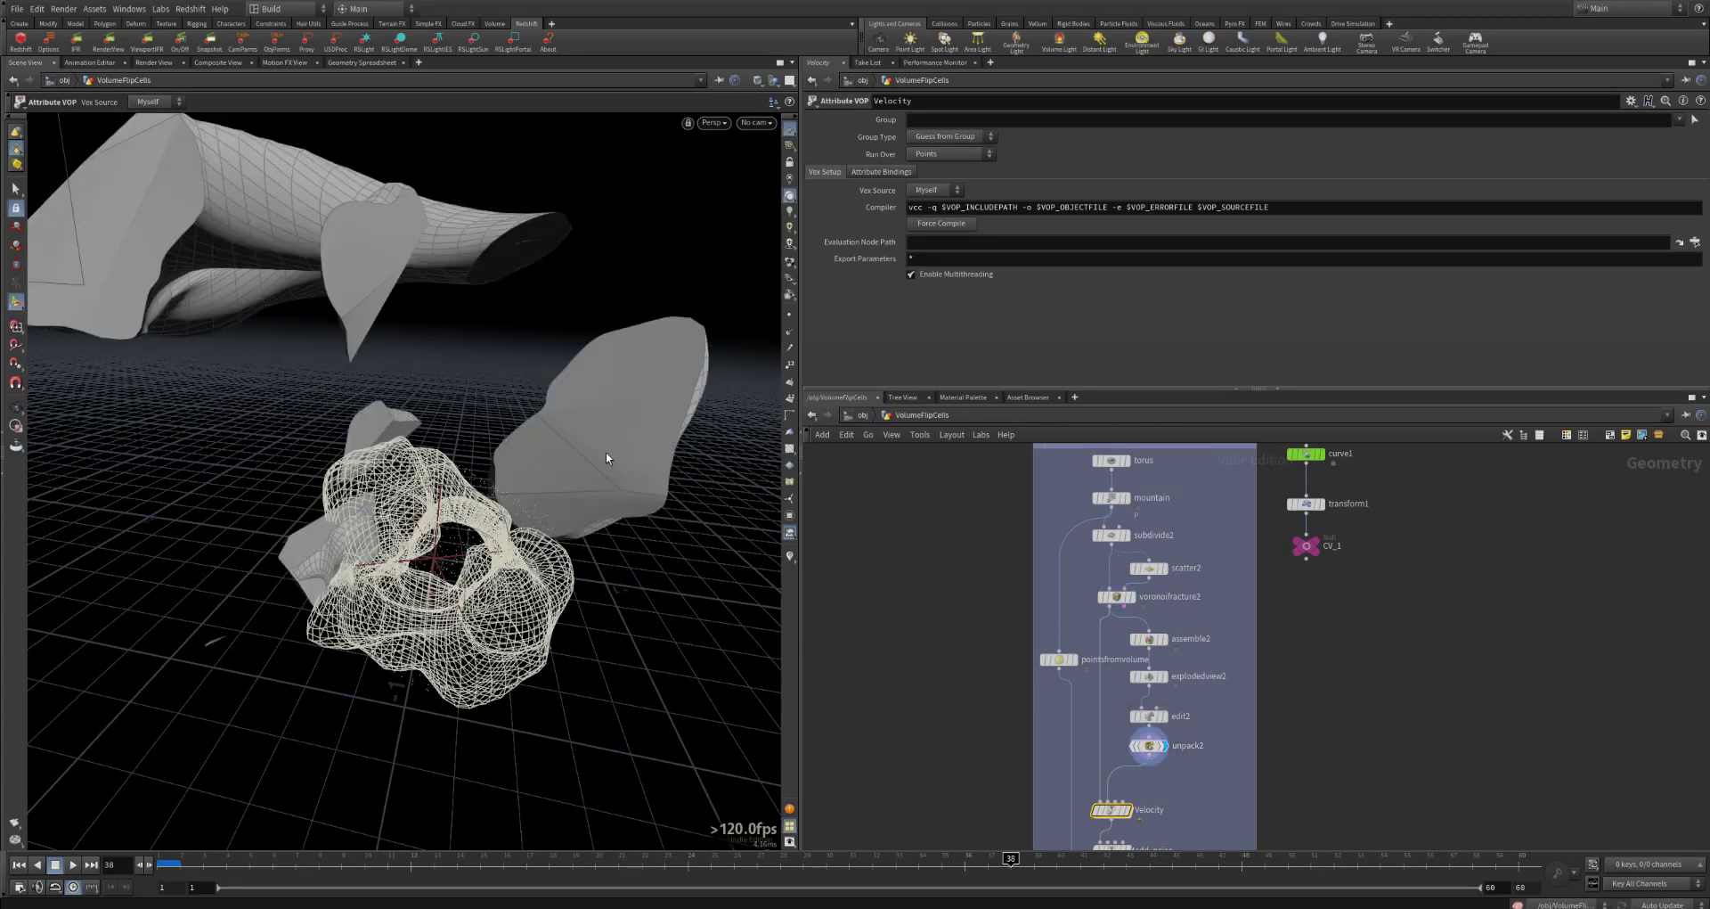
pyautogui.moveTo(598, 444)
pyautogui.mouseDown()
pyautogui.moveTo(557, 446)
pyautogui.moveTo(580, 398)
pyautogui.moveTo(569, 454)
pyautogui.mouseUp()
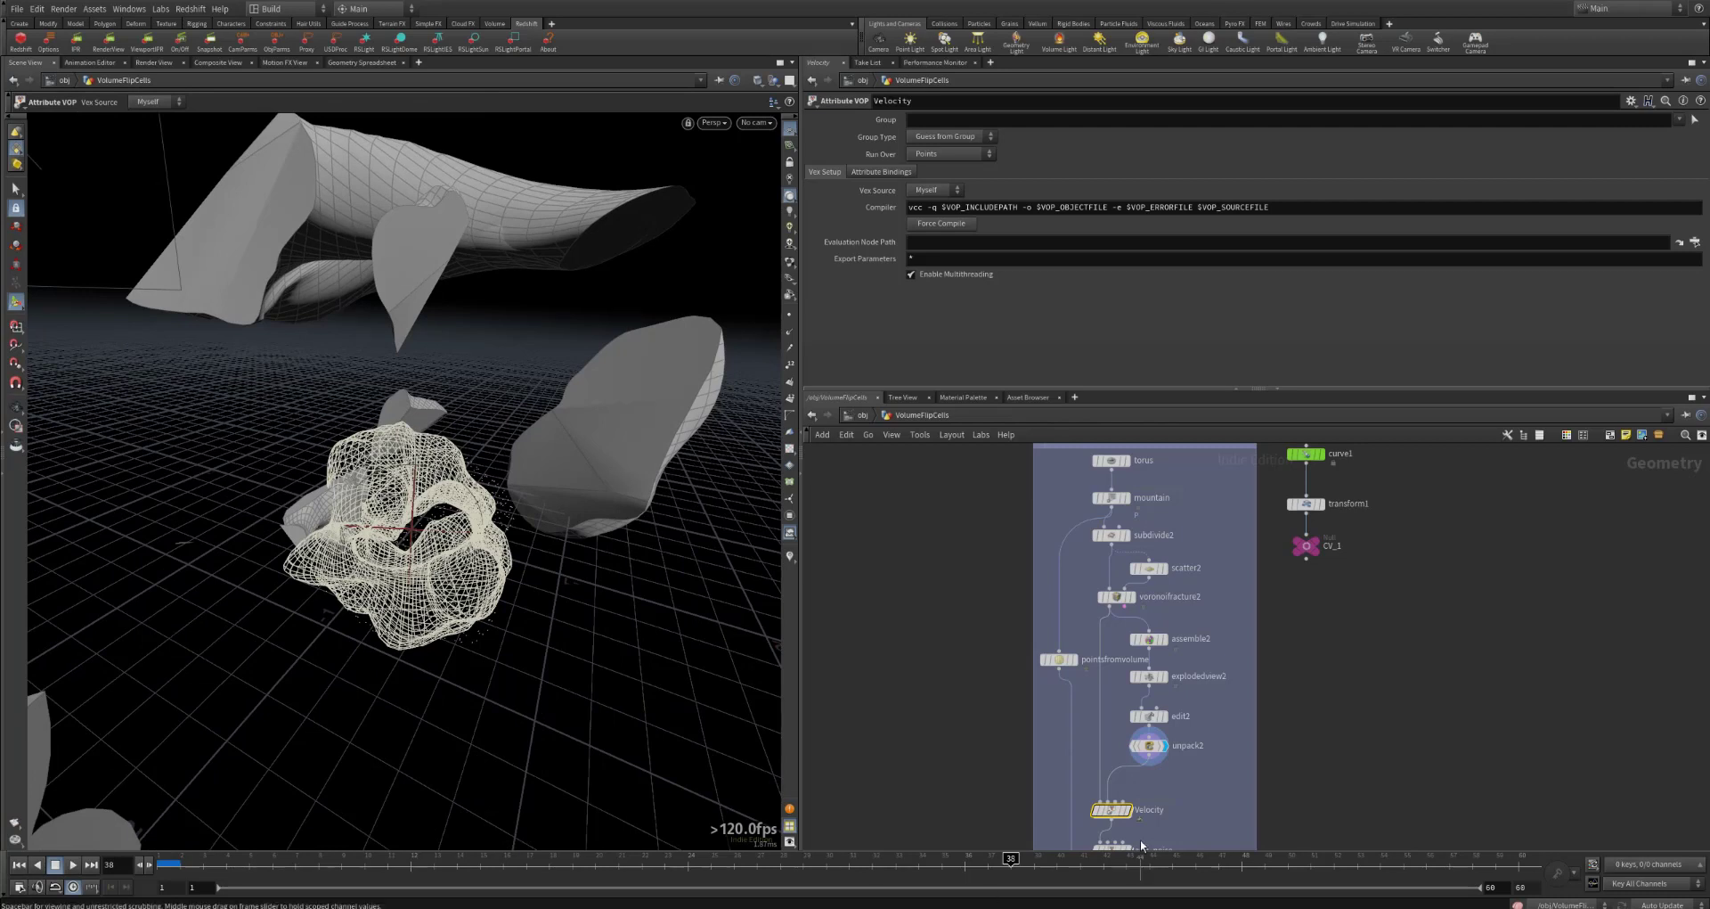
# Step: Display the Velocity result, open its VOP network, and examine the getattrib1 node's settings
pyautogui.doubleClick(1111, 808)
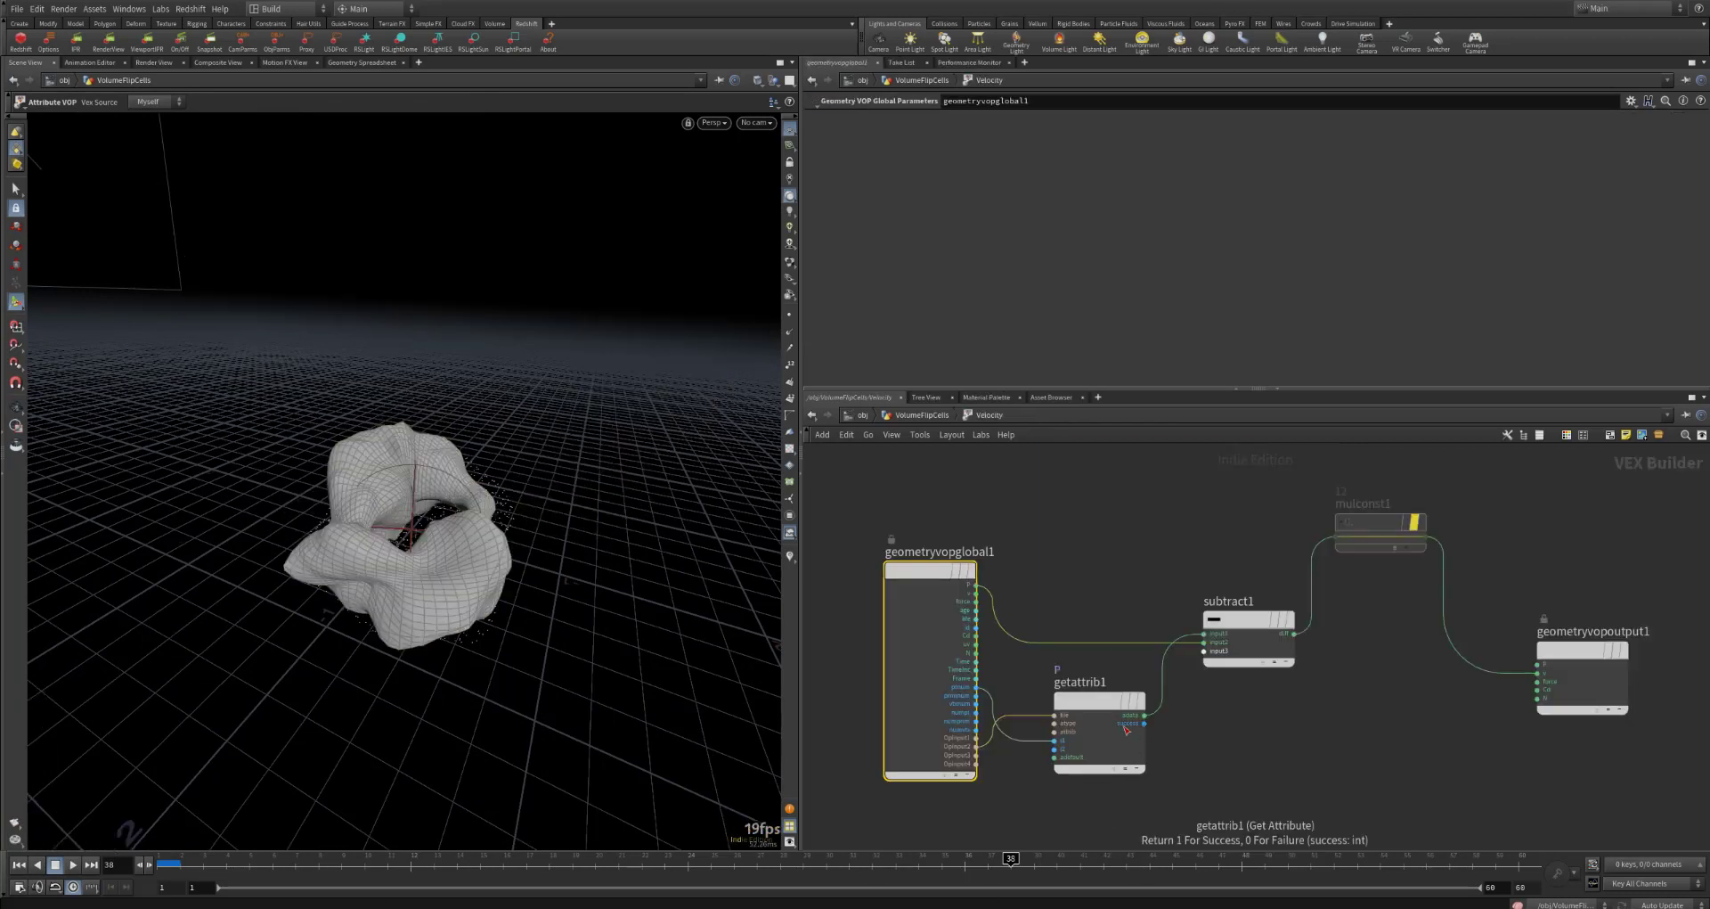
pyautogui.click(1123, 823)
pyautogui.click(1081, 701)
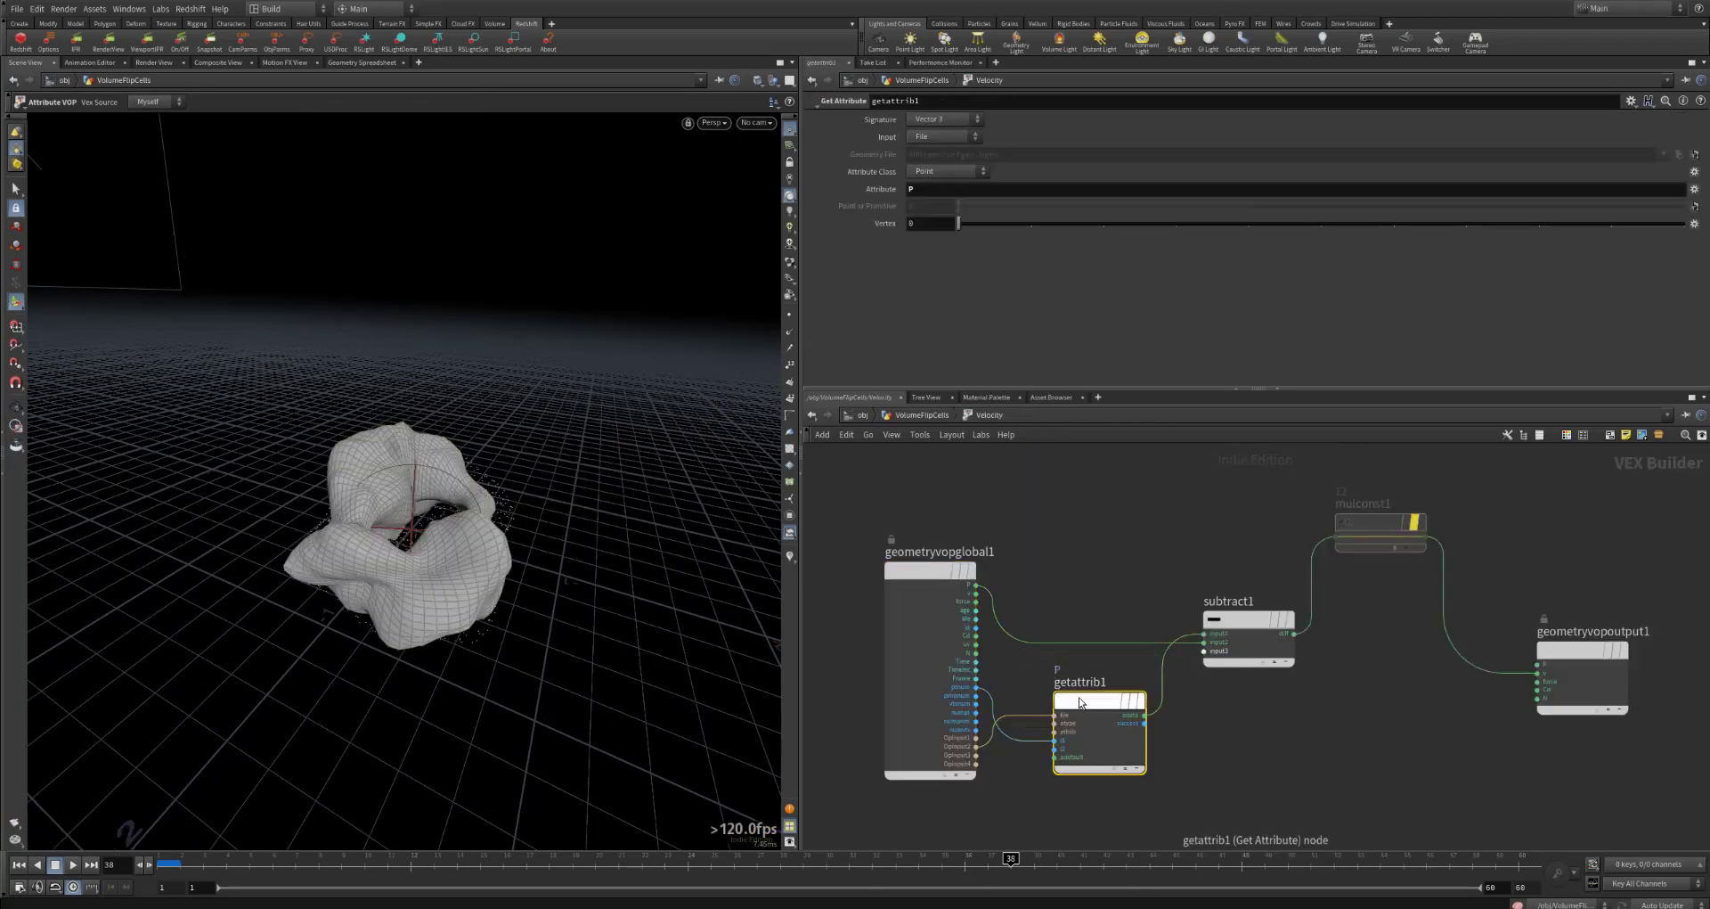
pyautogui.click(1254, 753)
pyautogui.click(1094, 709)
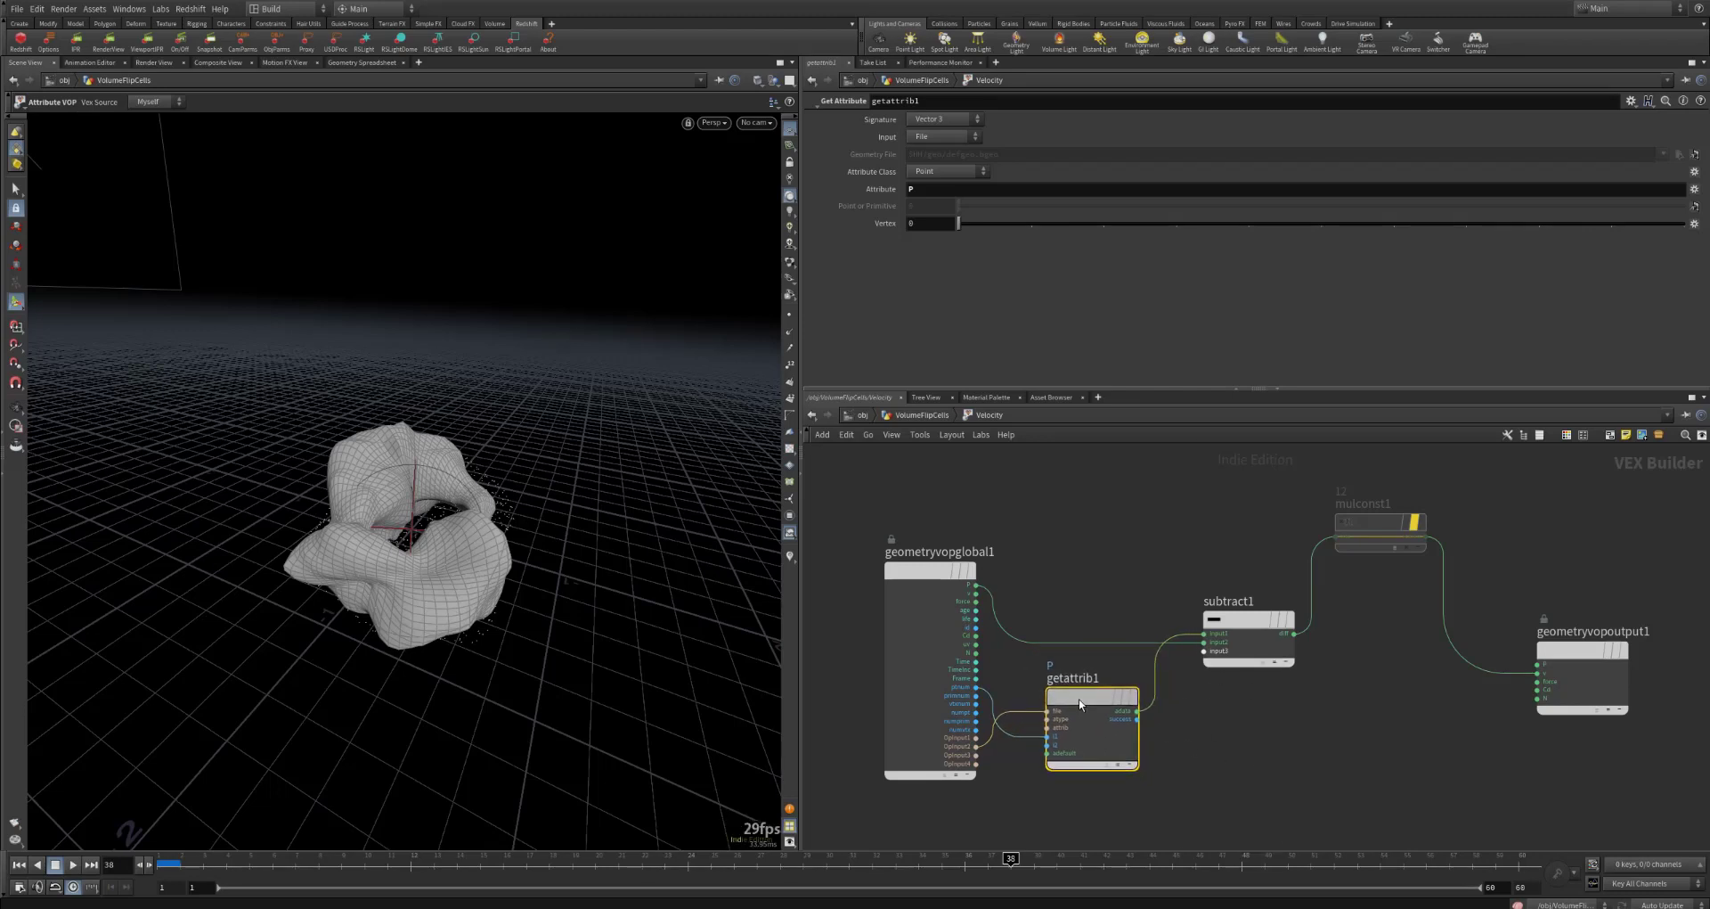
# Step: Check the Velocity node's input wires in the geometry network, then reopen its VOP network and nudge getattrib1 slightly
pyautogui.press('u')
pyautogui.scroll(3, 1127, 729)
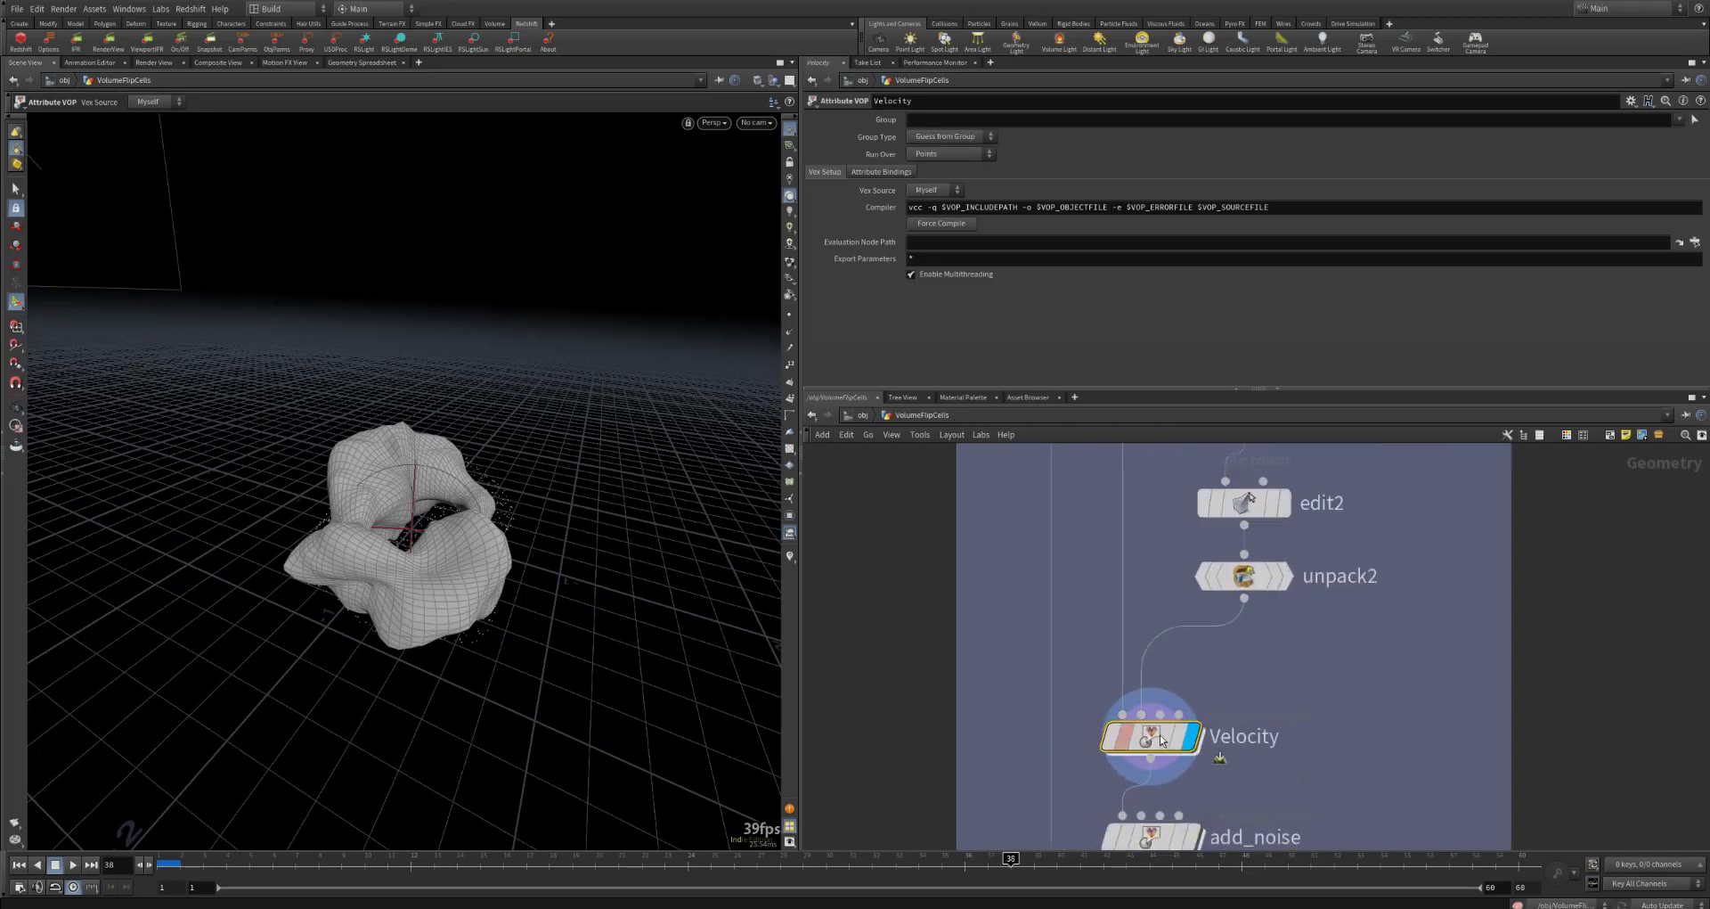
pyautogui.moveTo(1164, 741)
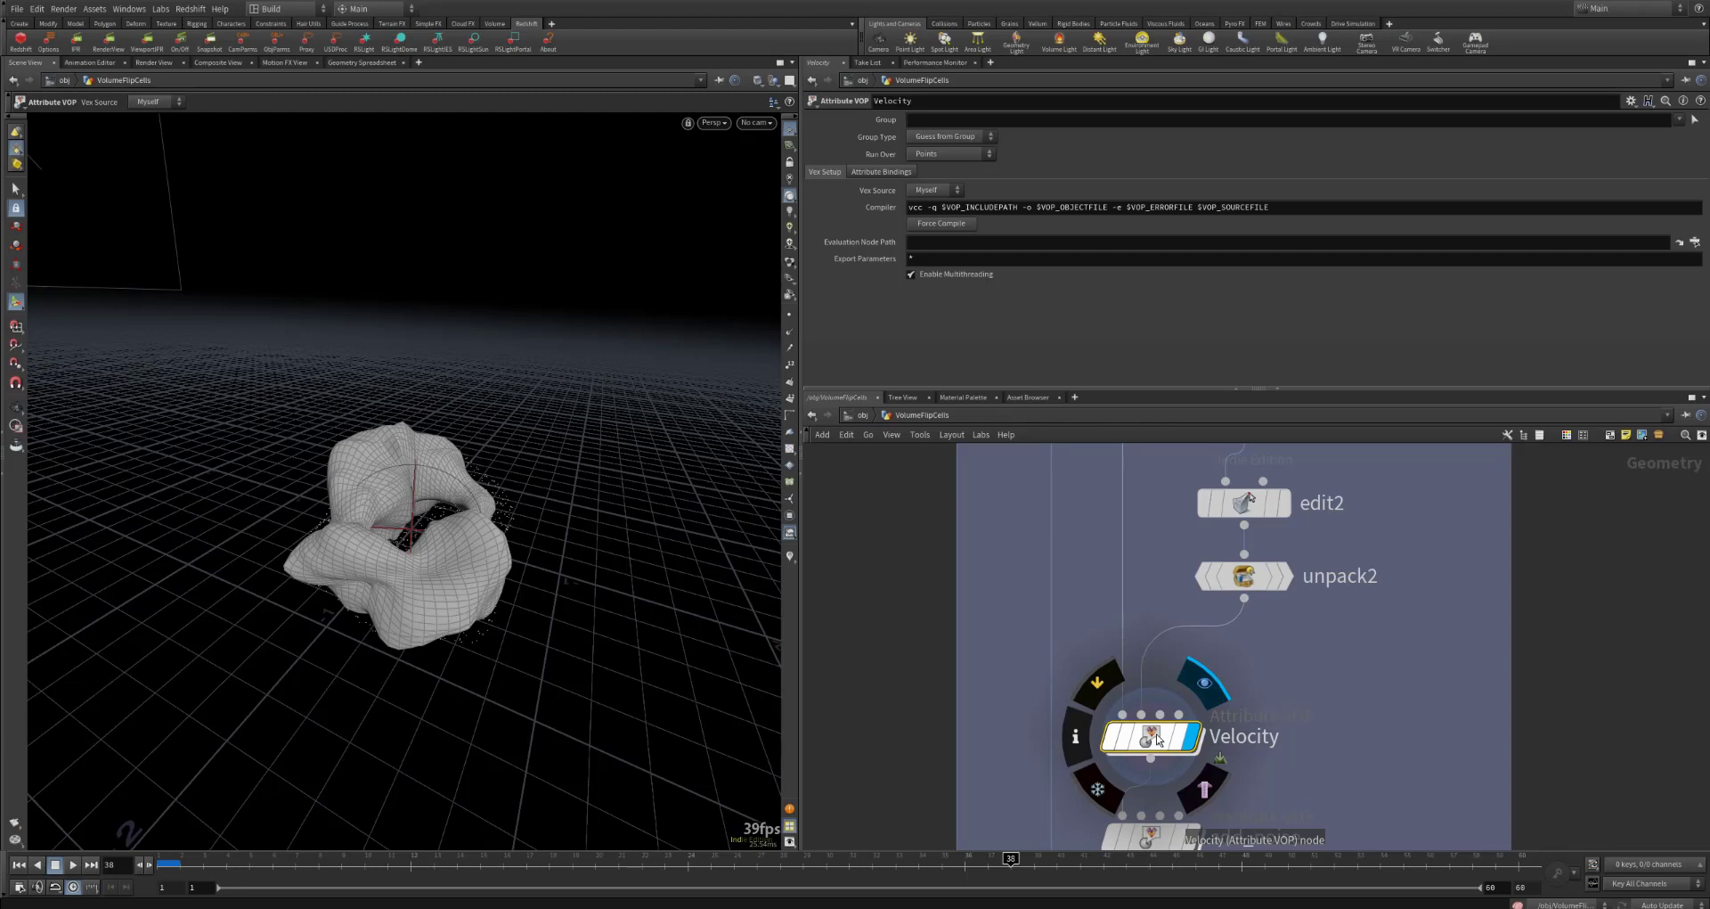
pyautogui.doubleClick(1156, 738)
pyautogui.click(1076, 707)
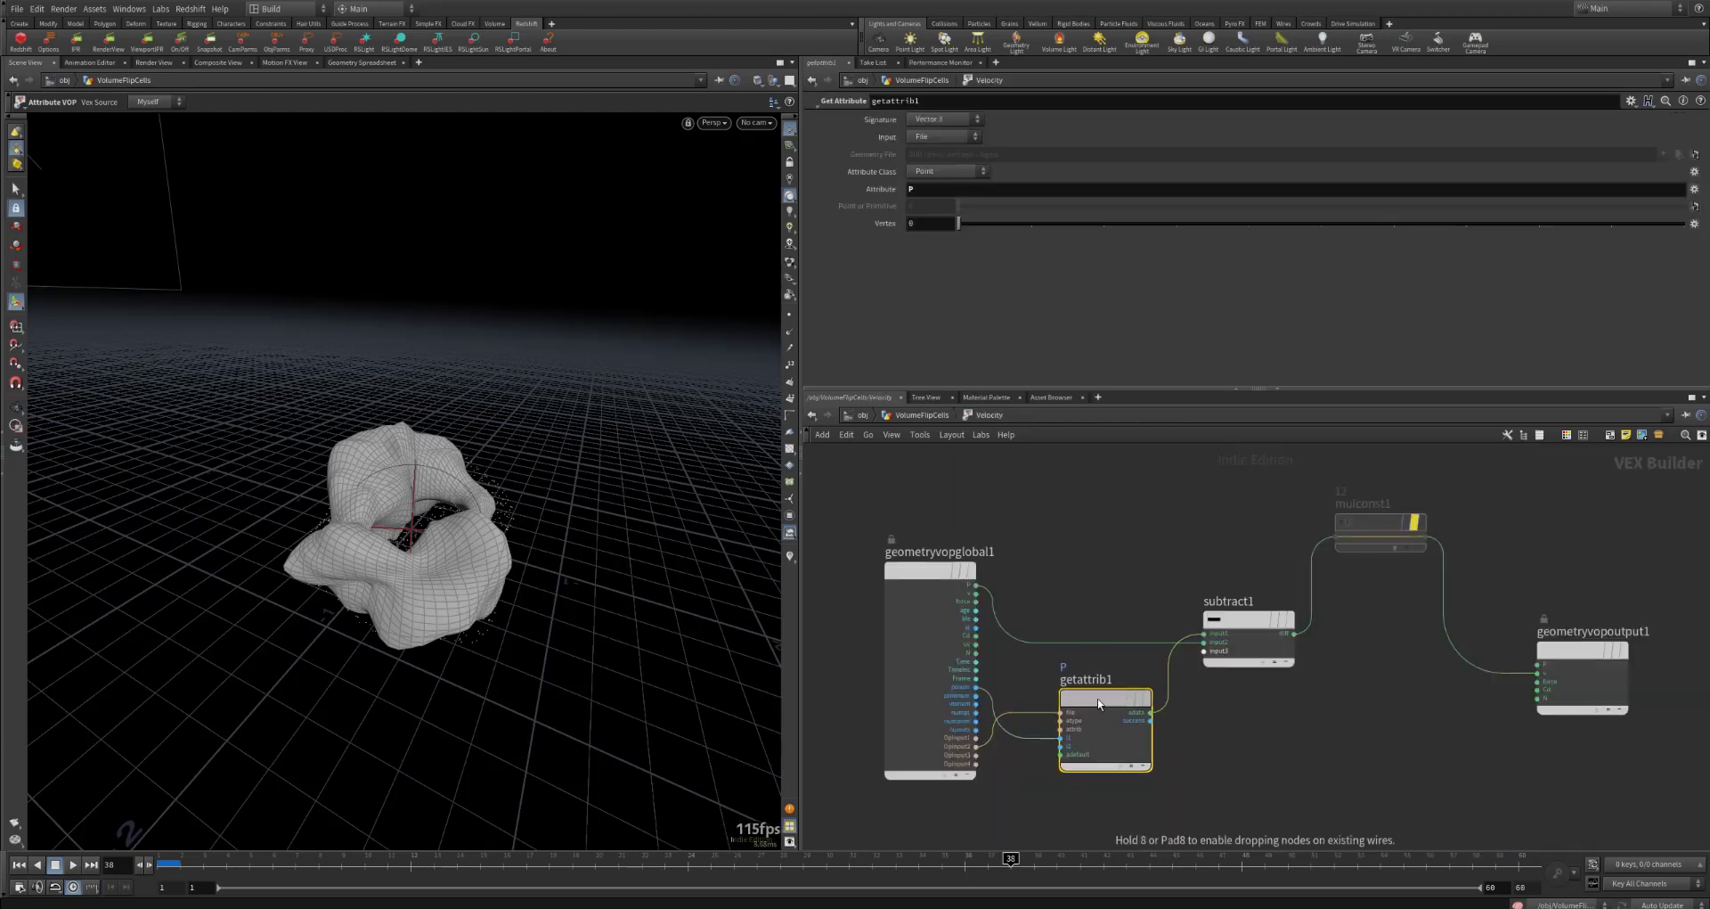
pyautogui.moveTo(1100, 704); pyautogui.dragTo(1099, 705)
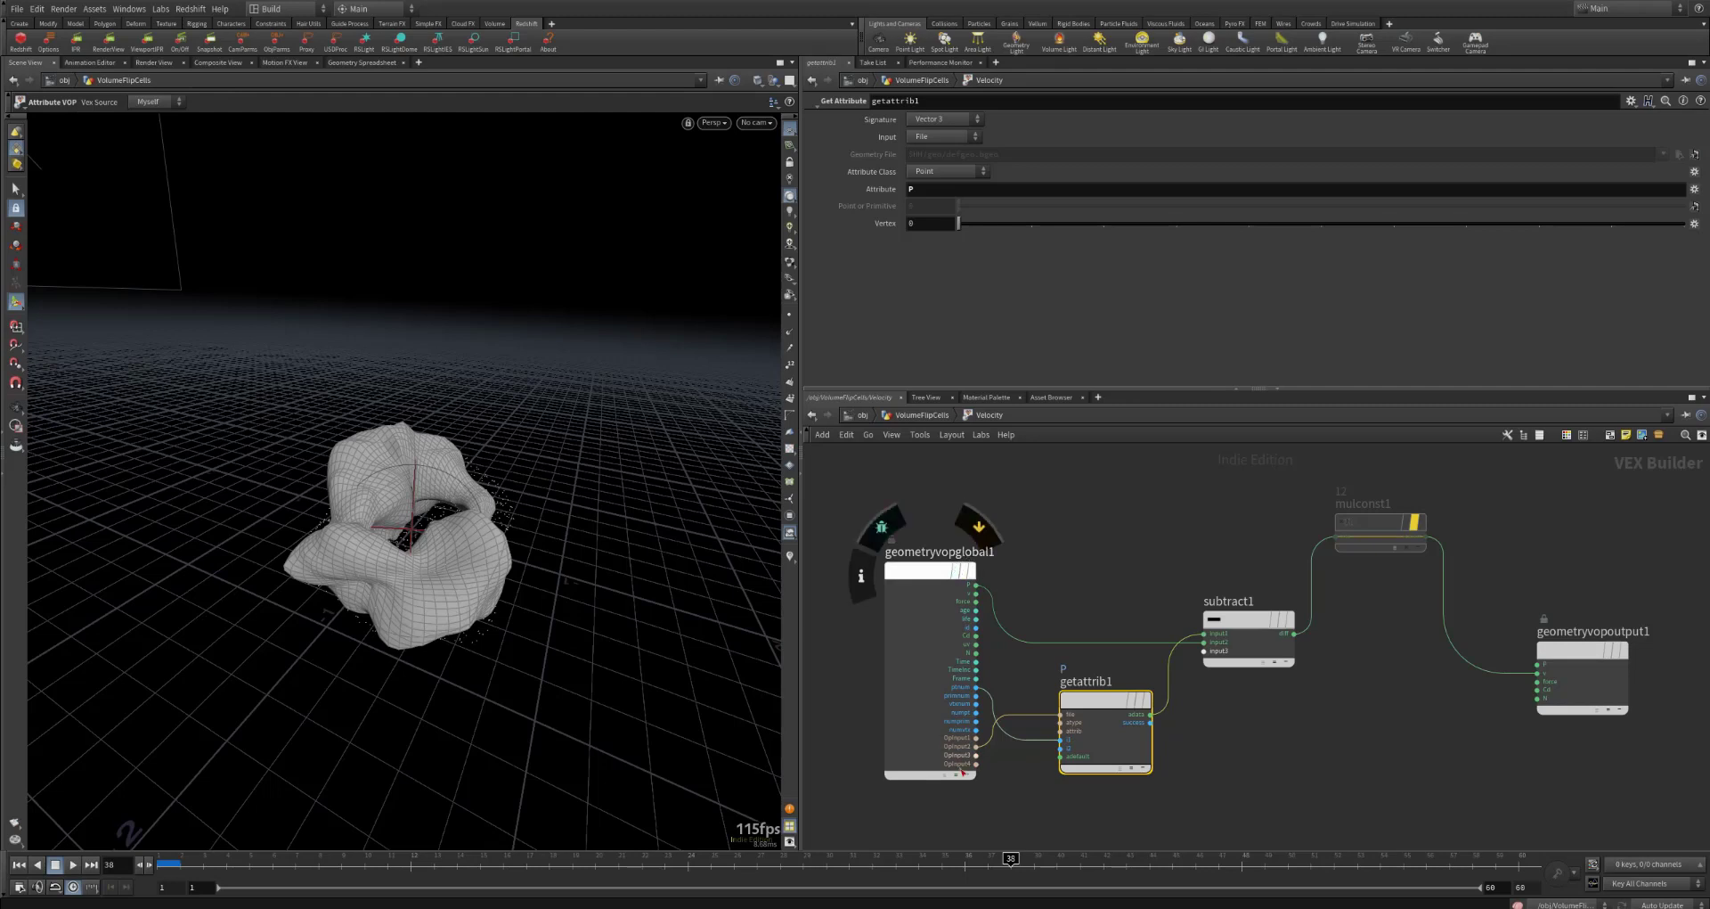
# Step: Select geometryvopglobal1 and trace its point number output to the connected input on getattrib1
pyautogui.moveTo(869, 480); pyautogui.dragTo(1043, 754)
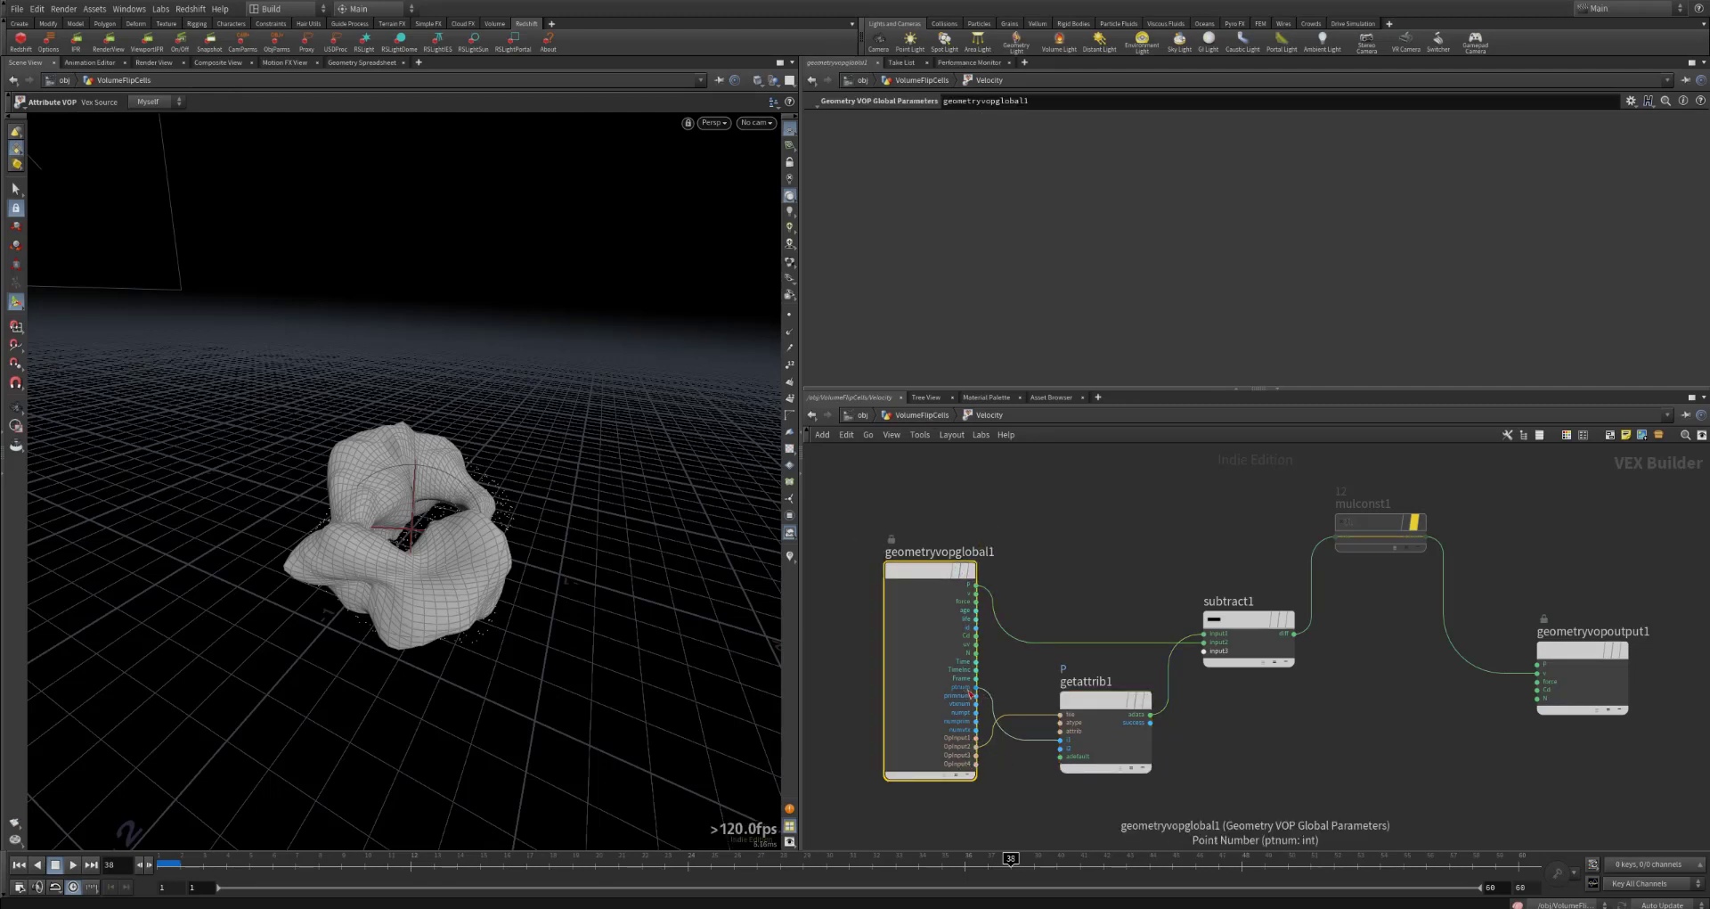
pyautogui.moveTo(972, 691); pyautogui.dragTo(981, 691)
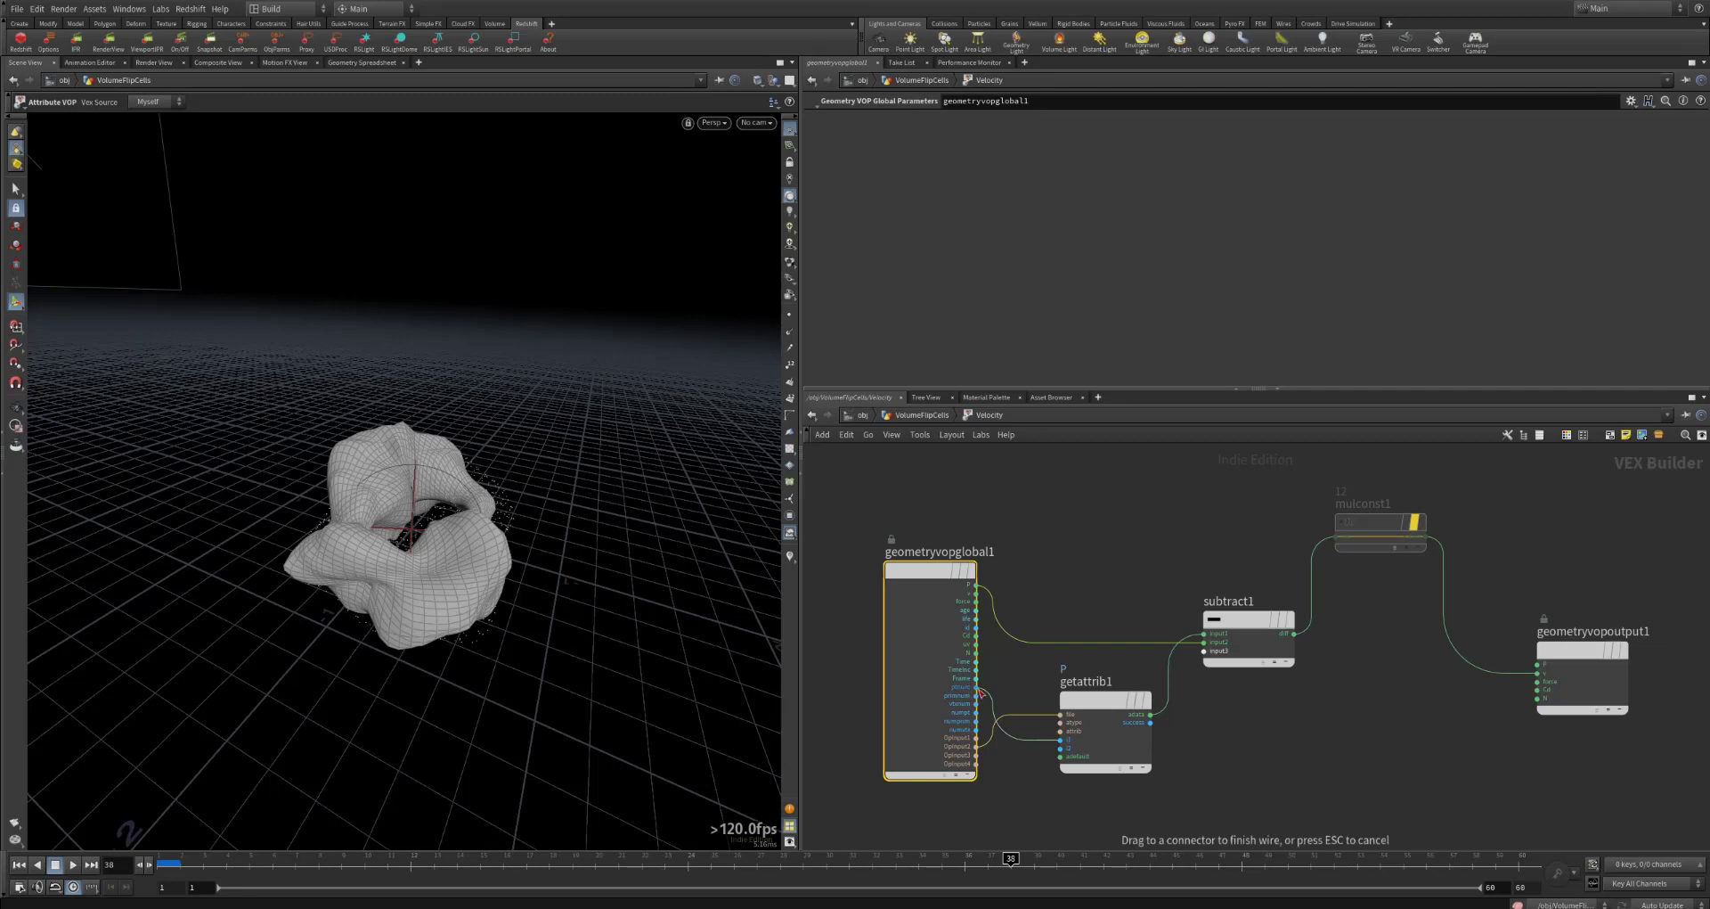
pyautogui.click(1059, 740)
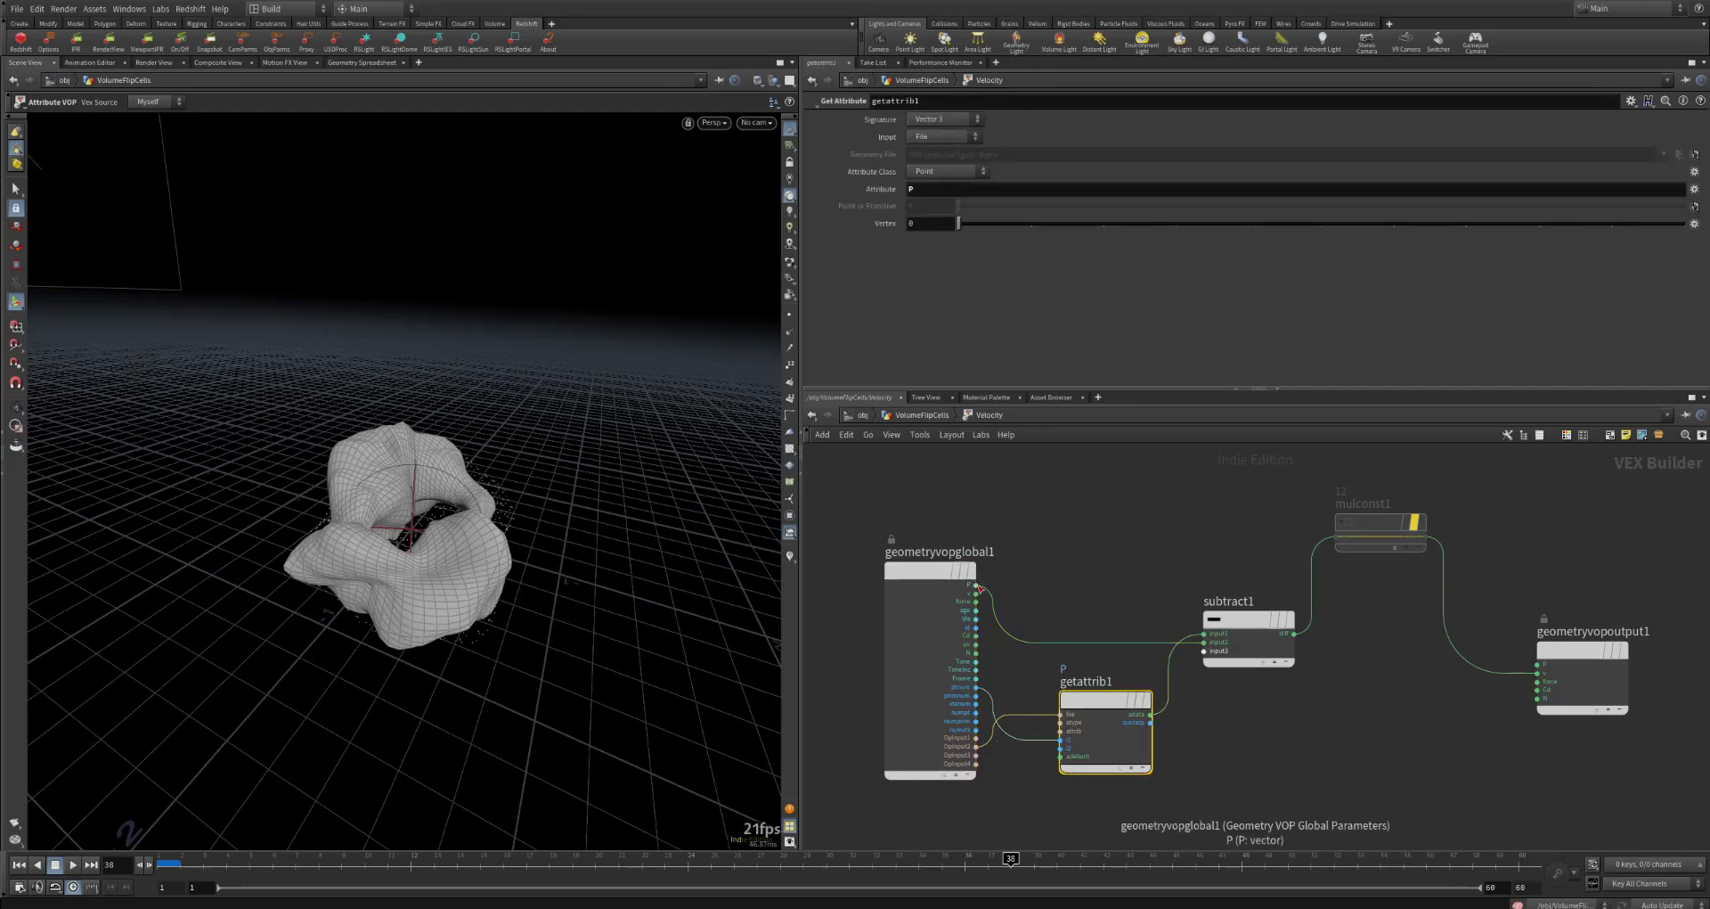
# Step: Examine the inputs of subtract1, the P attribute on getattrib1, and the geometryvopglobal1 source, moving getattrib1 up slightly
pyautogui.click(1242, 625)
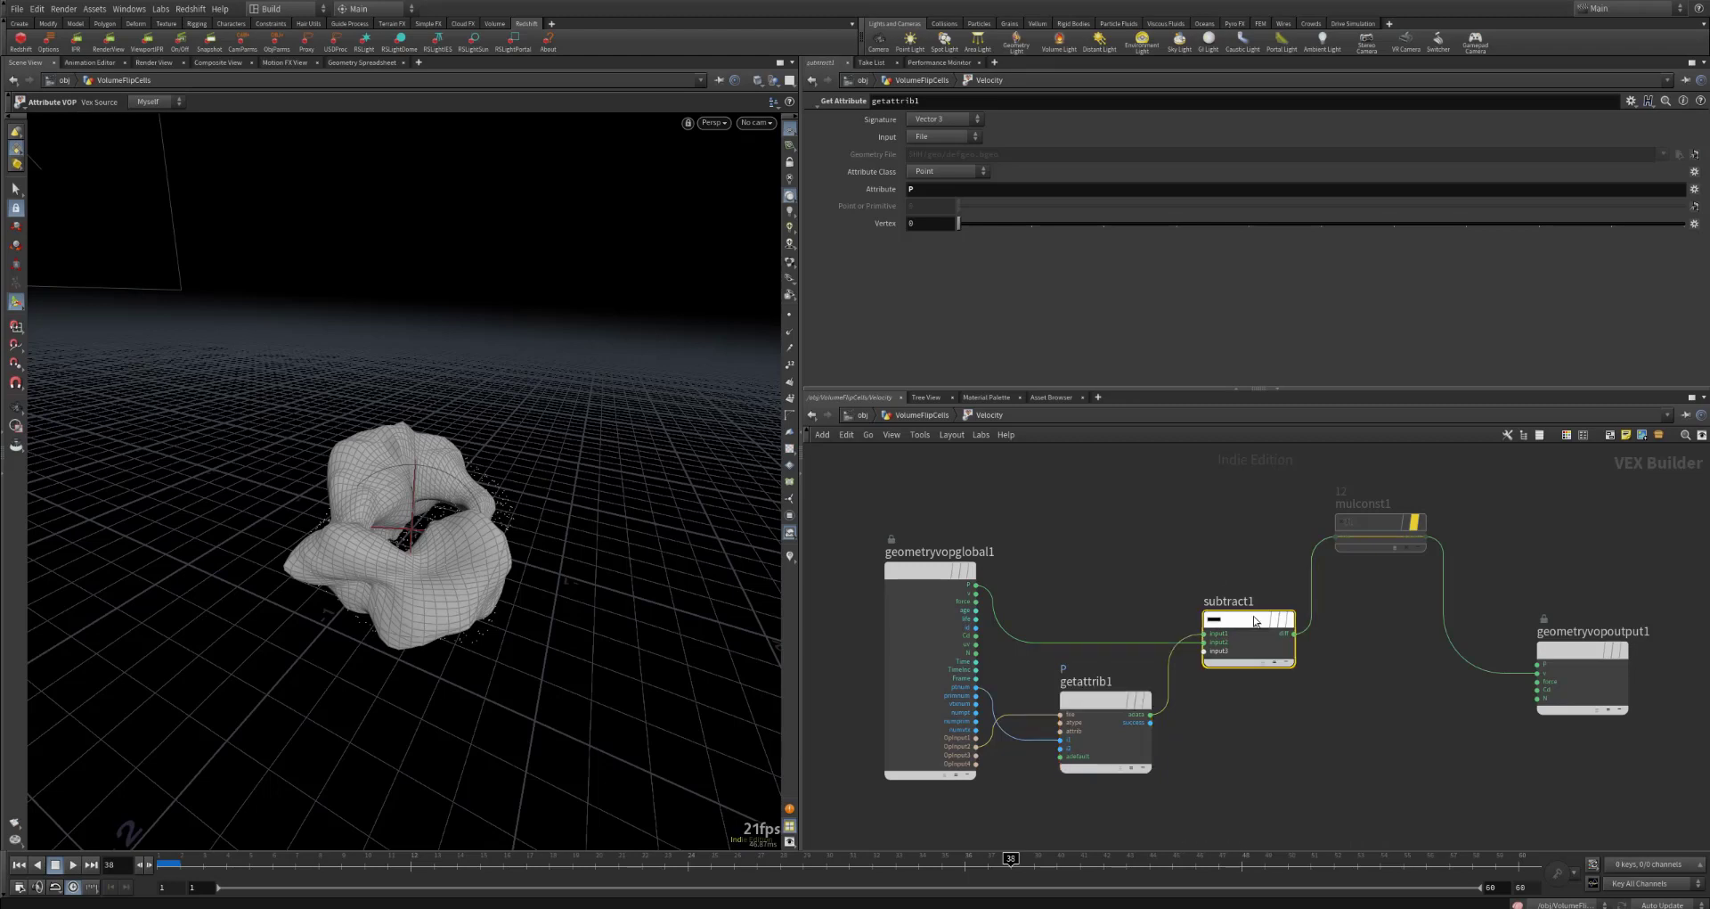
pyautogui.click(1109, 703)
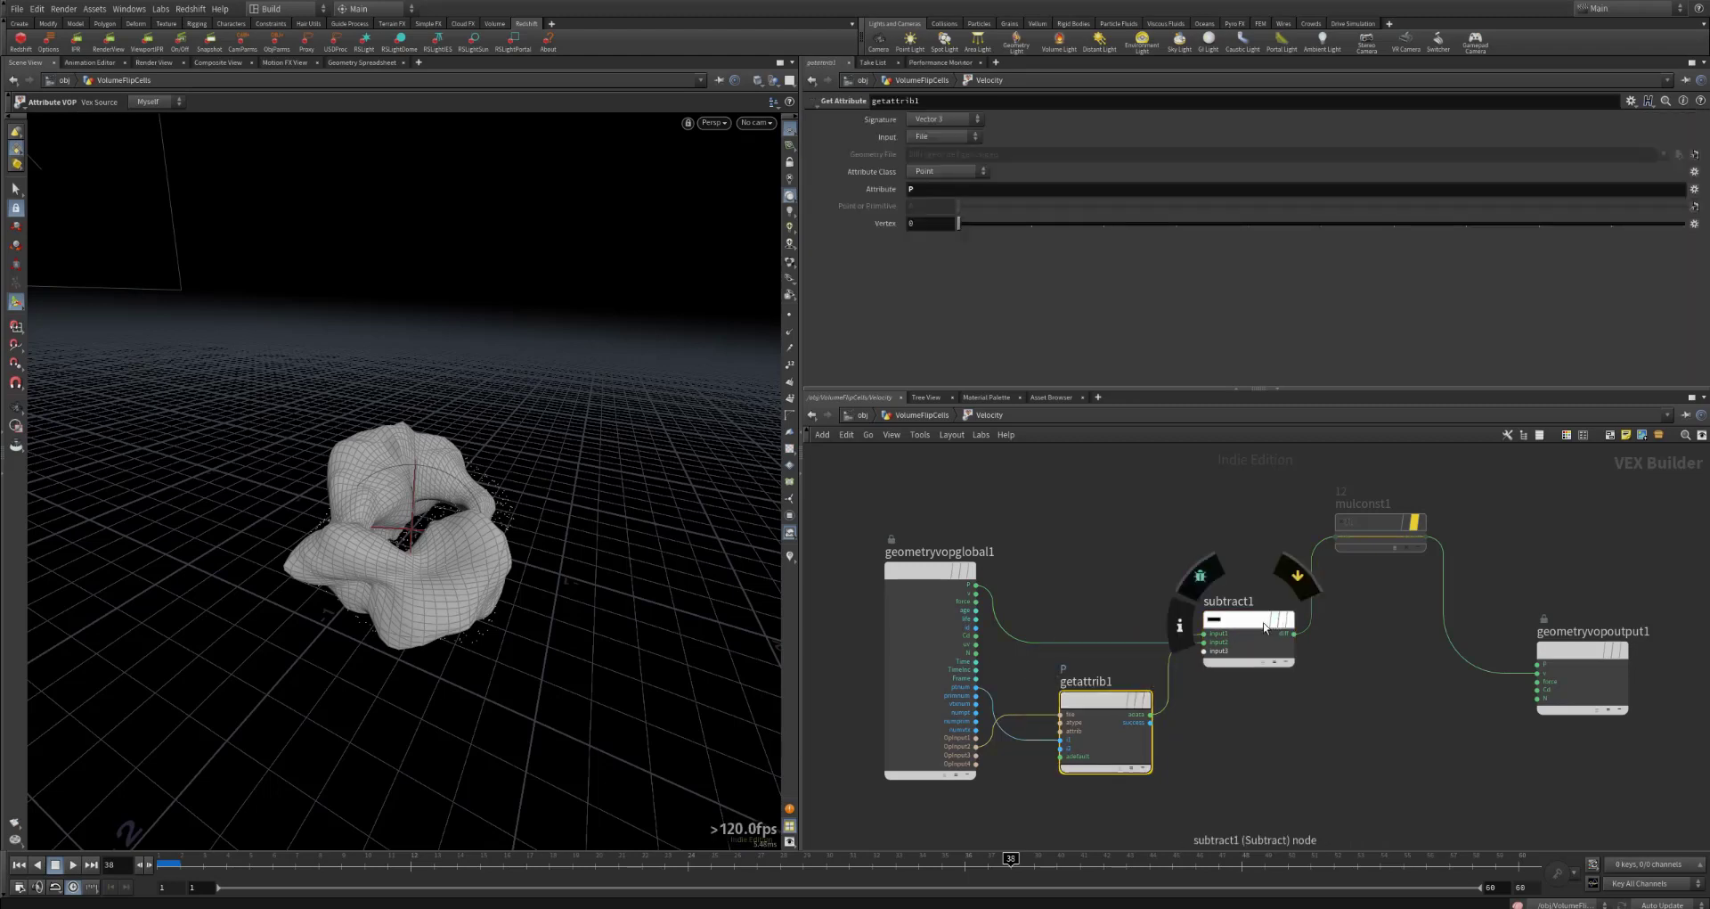
pyautogui.click(1247, 621)
pyautogui.moveTo(1100, 710); pyautogui.dragTo(1095, 693)
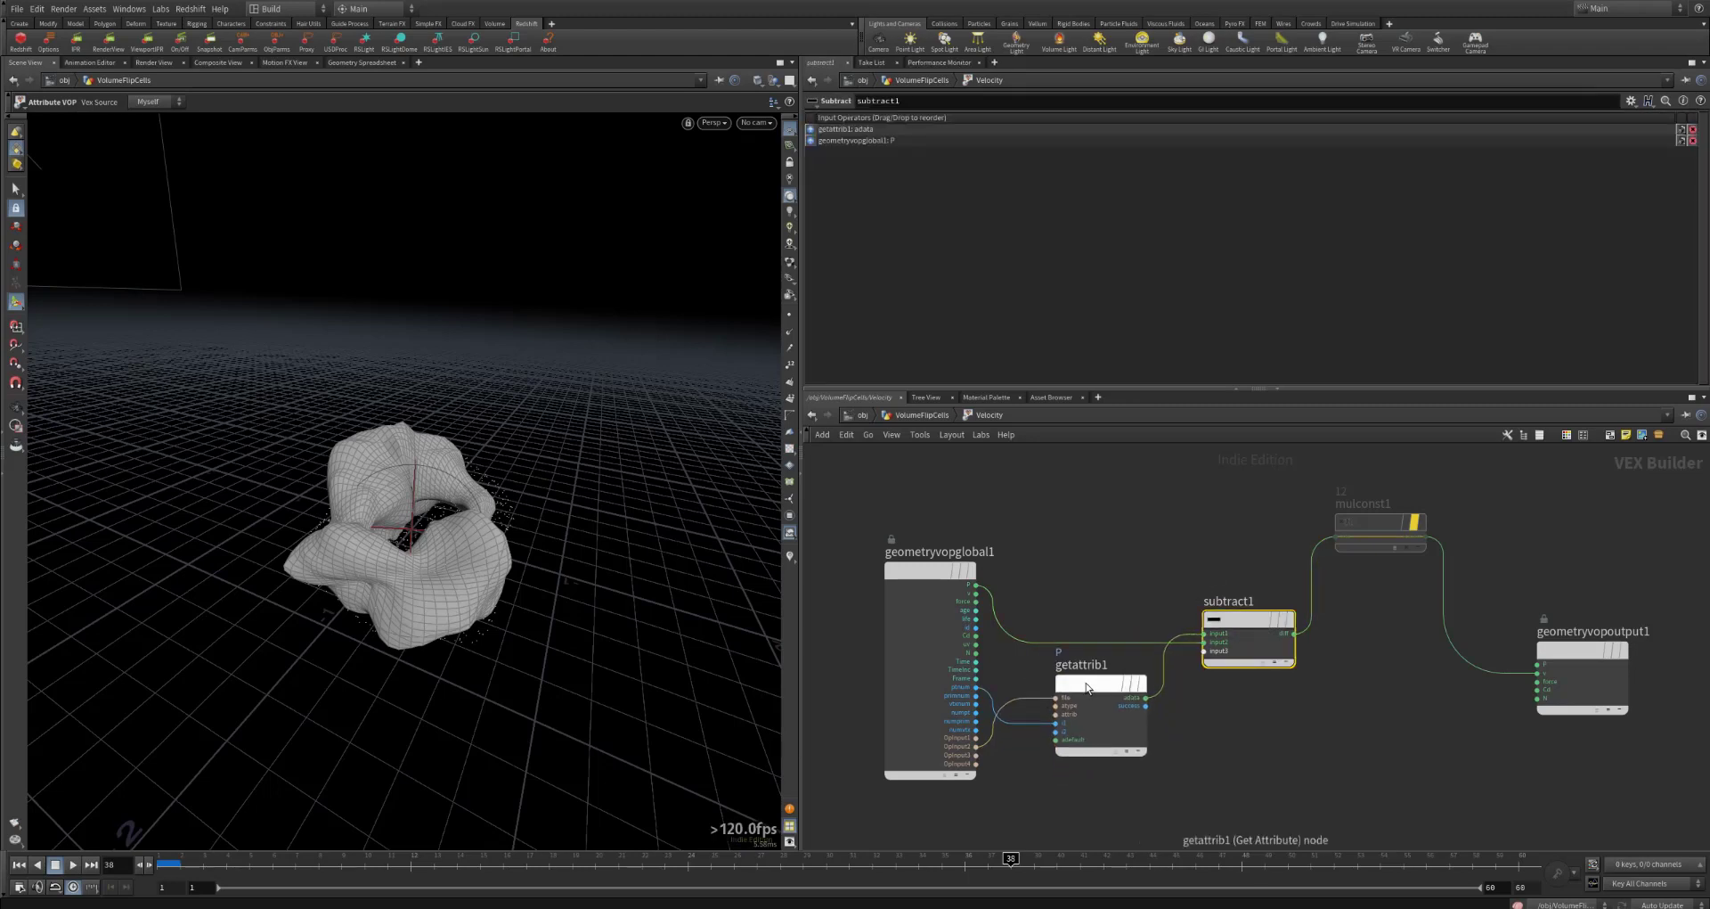
pyautogui.click(1096, 693)
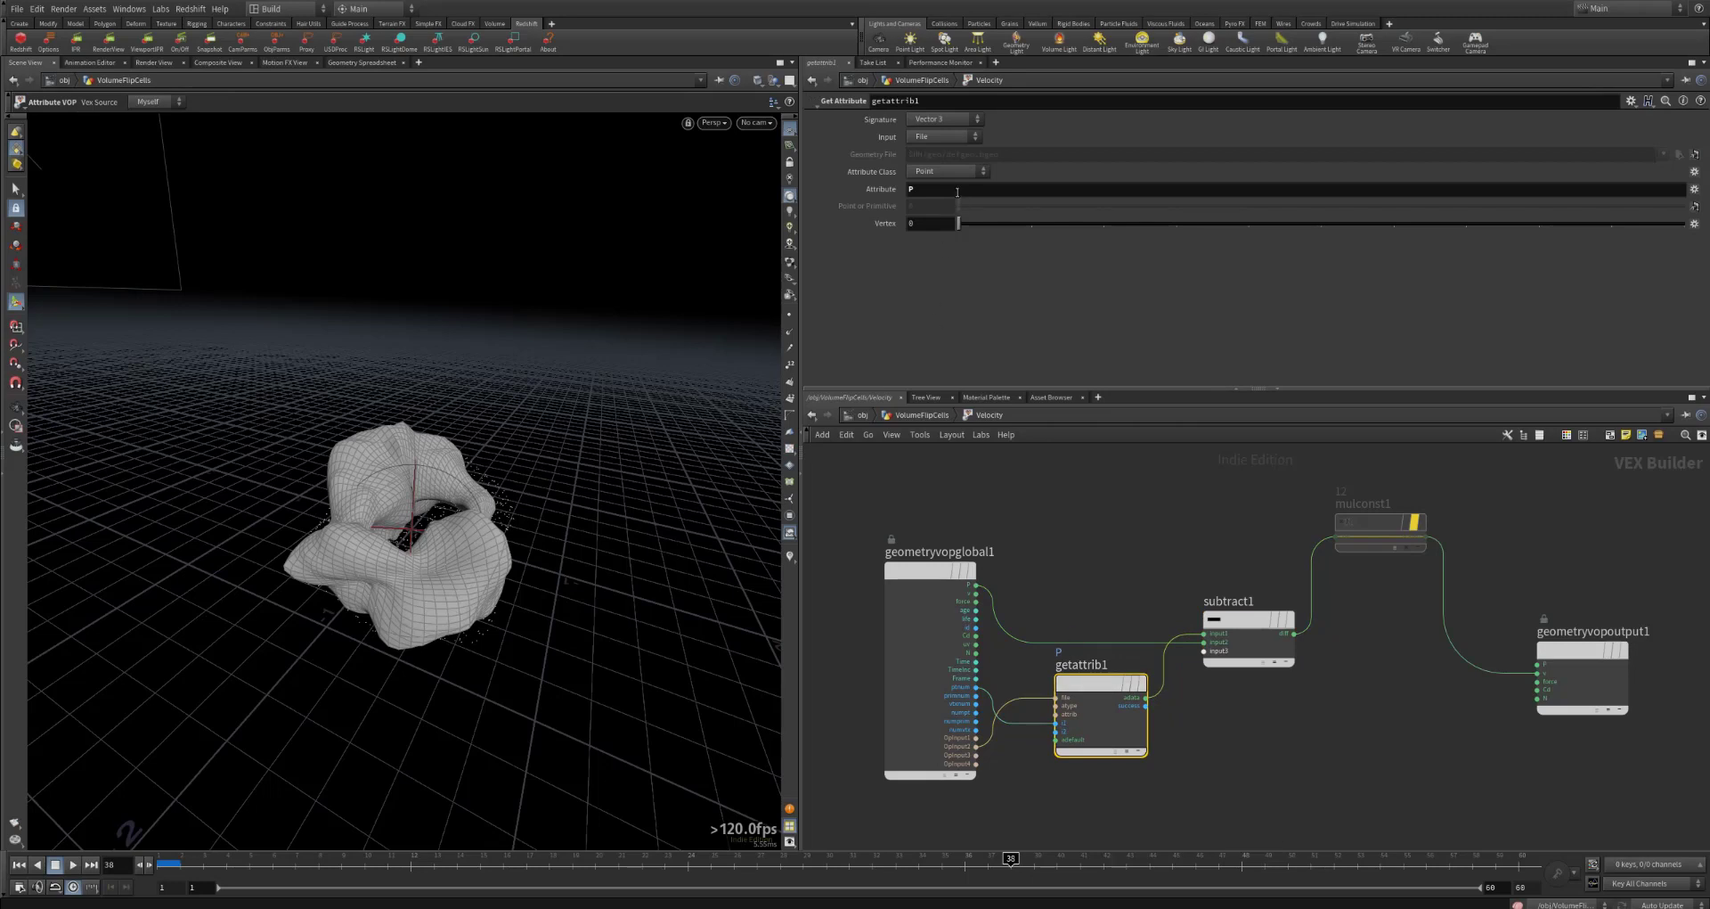
pyautogui.click(907, 190)
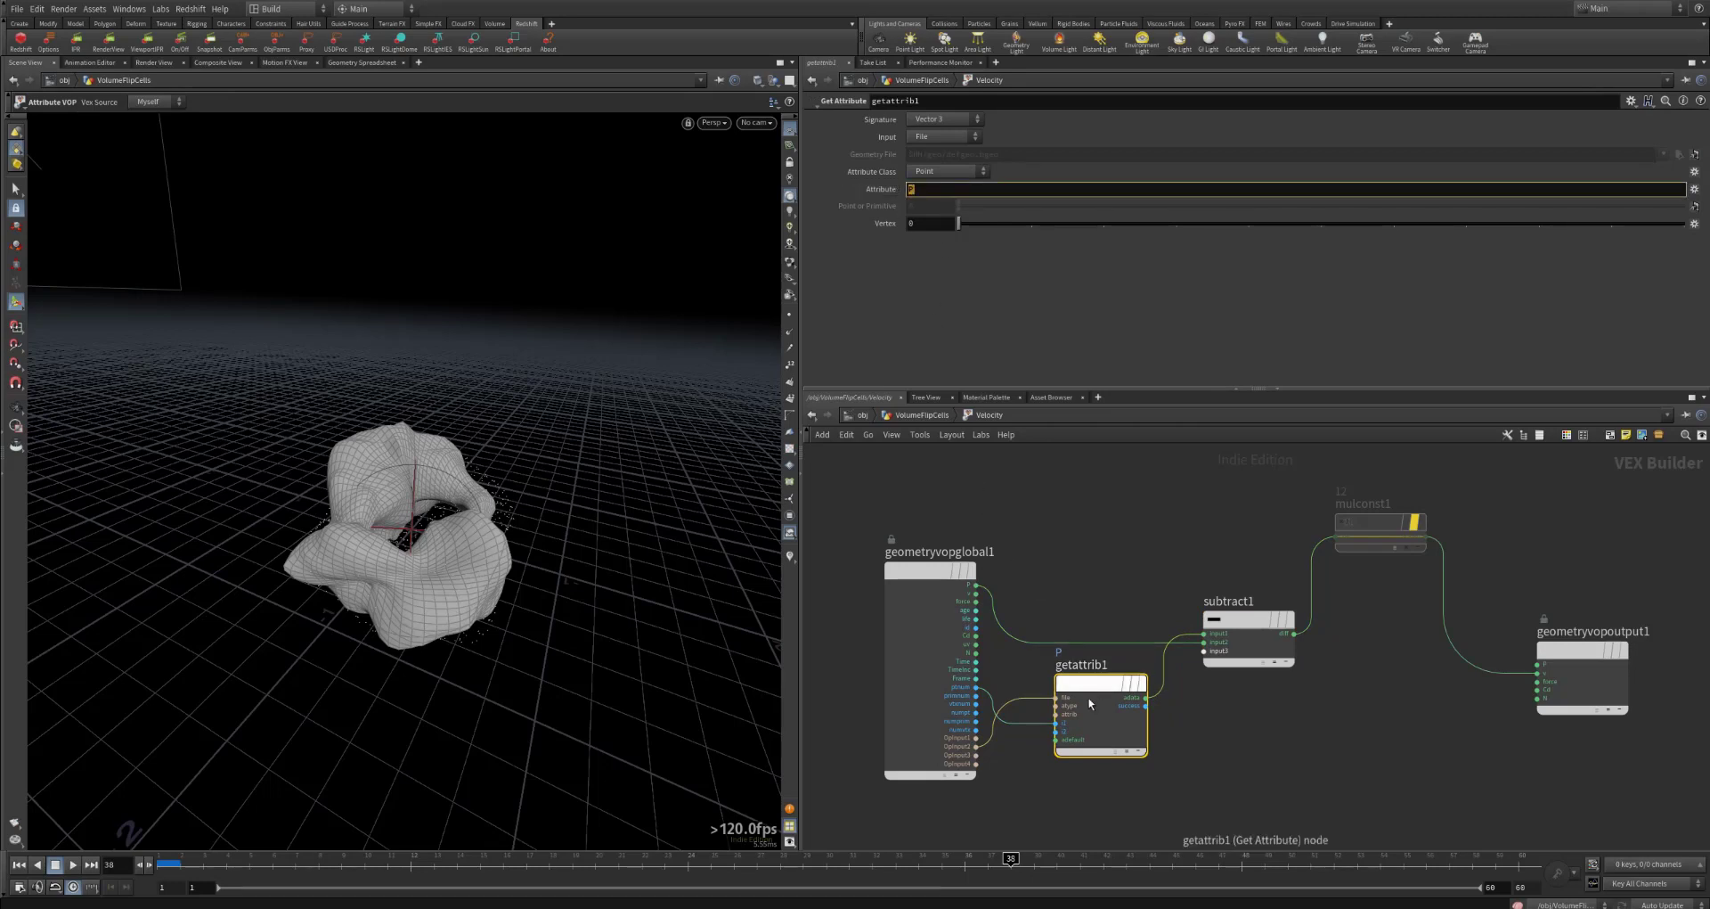
pyautogui.click(1245, 629)
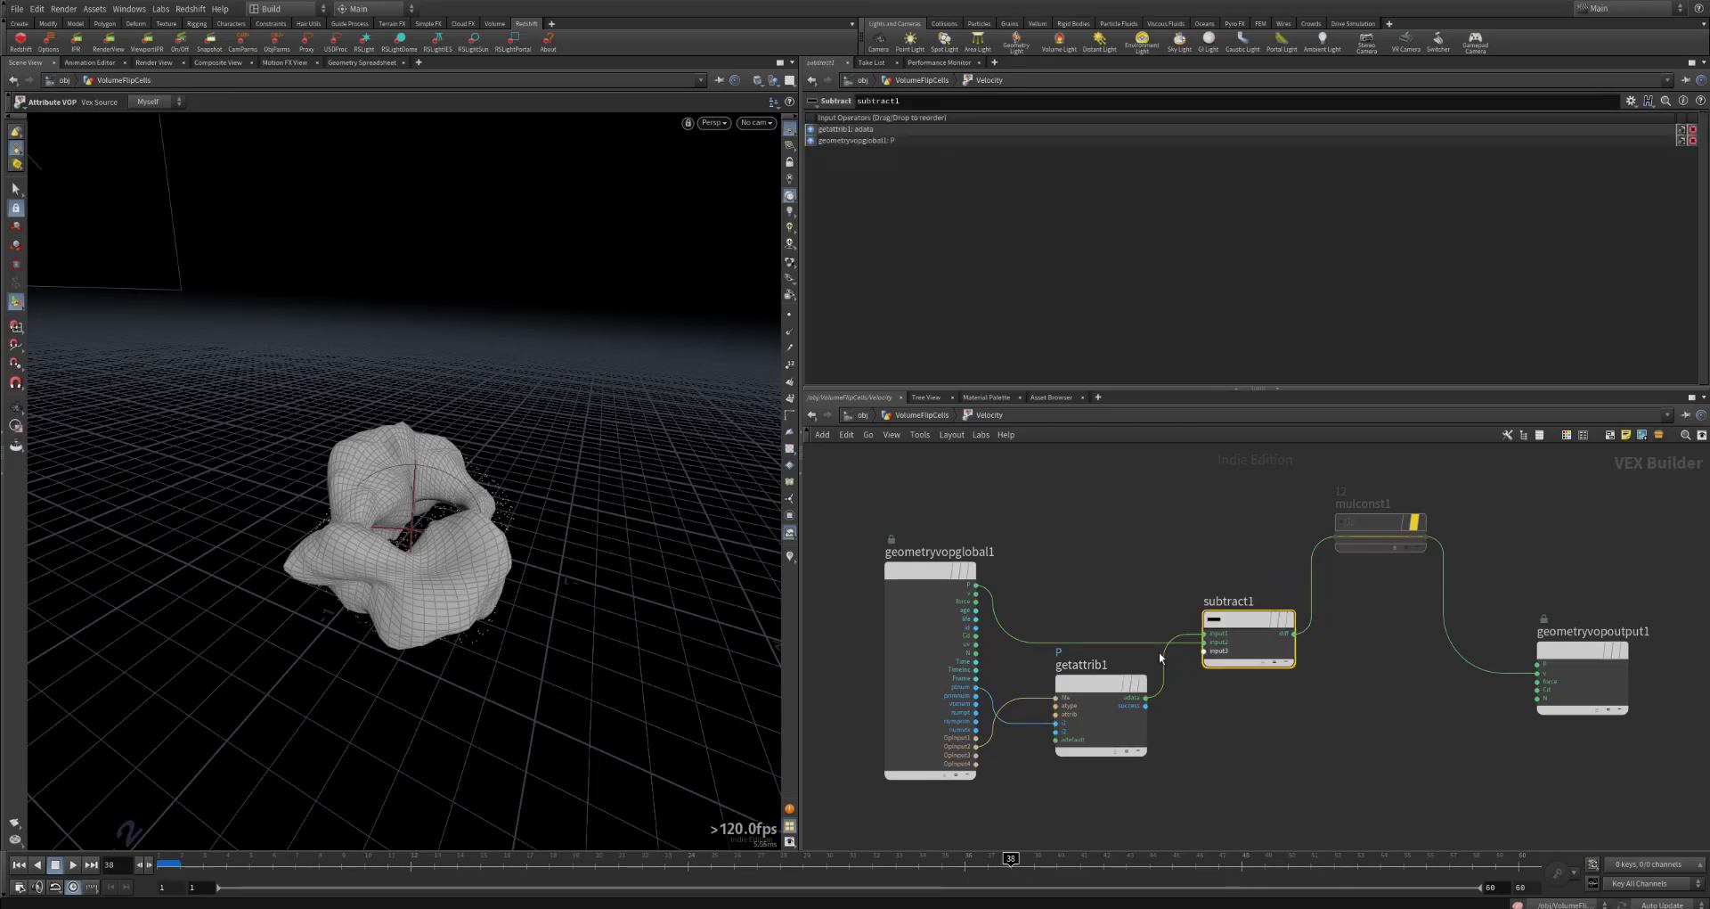
pyautogui.click(944, 576)
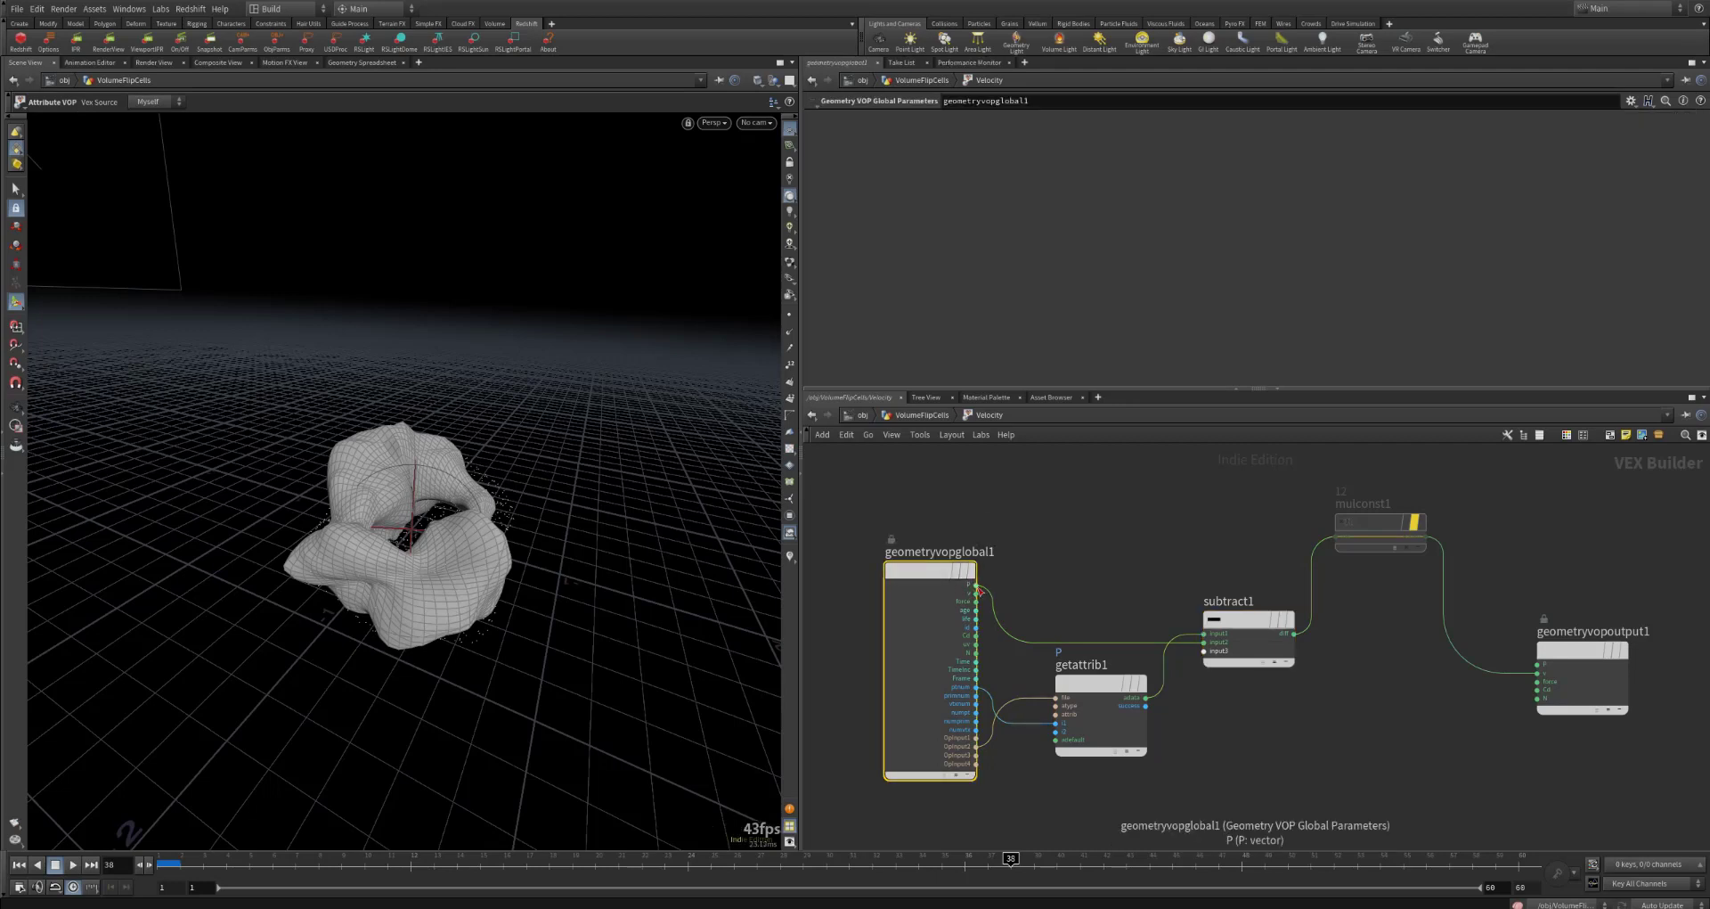
# Step: Check the mulconst1 multiplier and the geometryvopoutput1 connection, then delete the bypassed mulconst1 node
pyautogui.click(1363, 534)
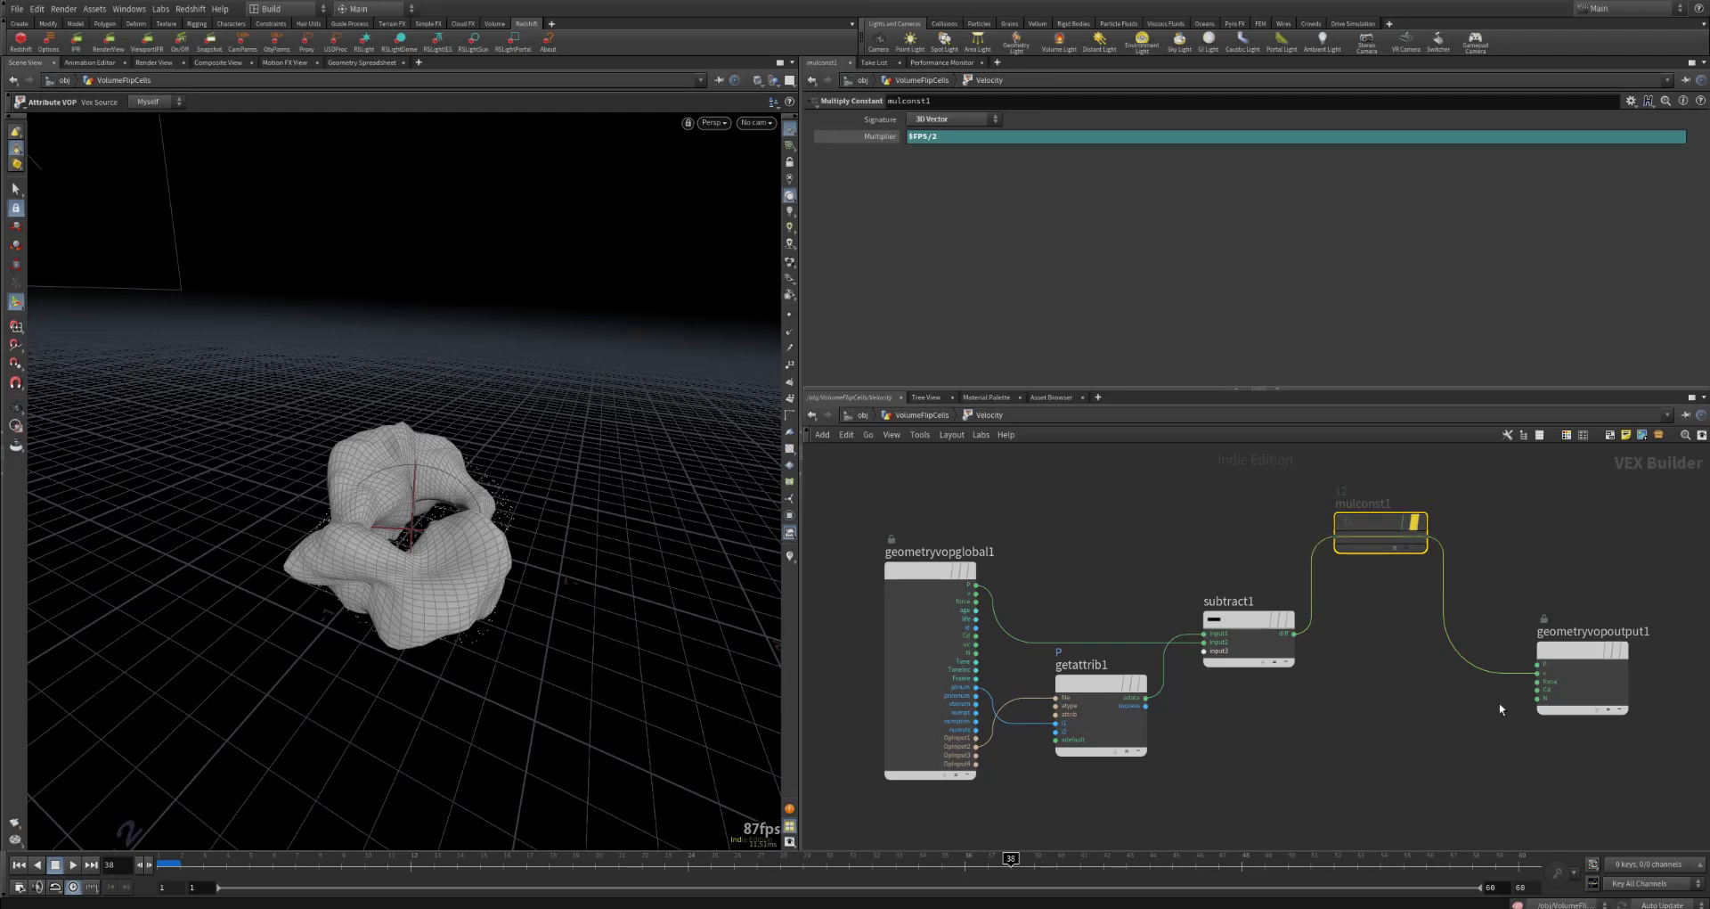
pyautogui.click(1591, 659)
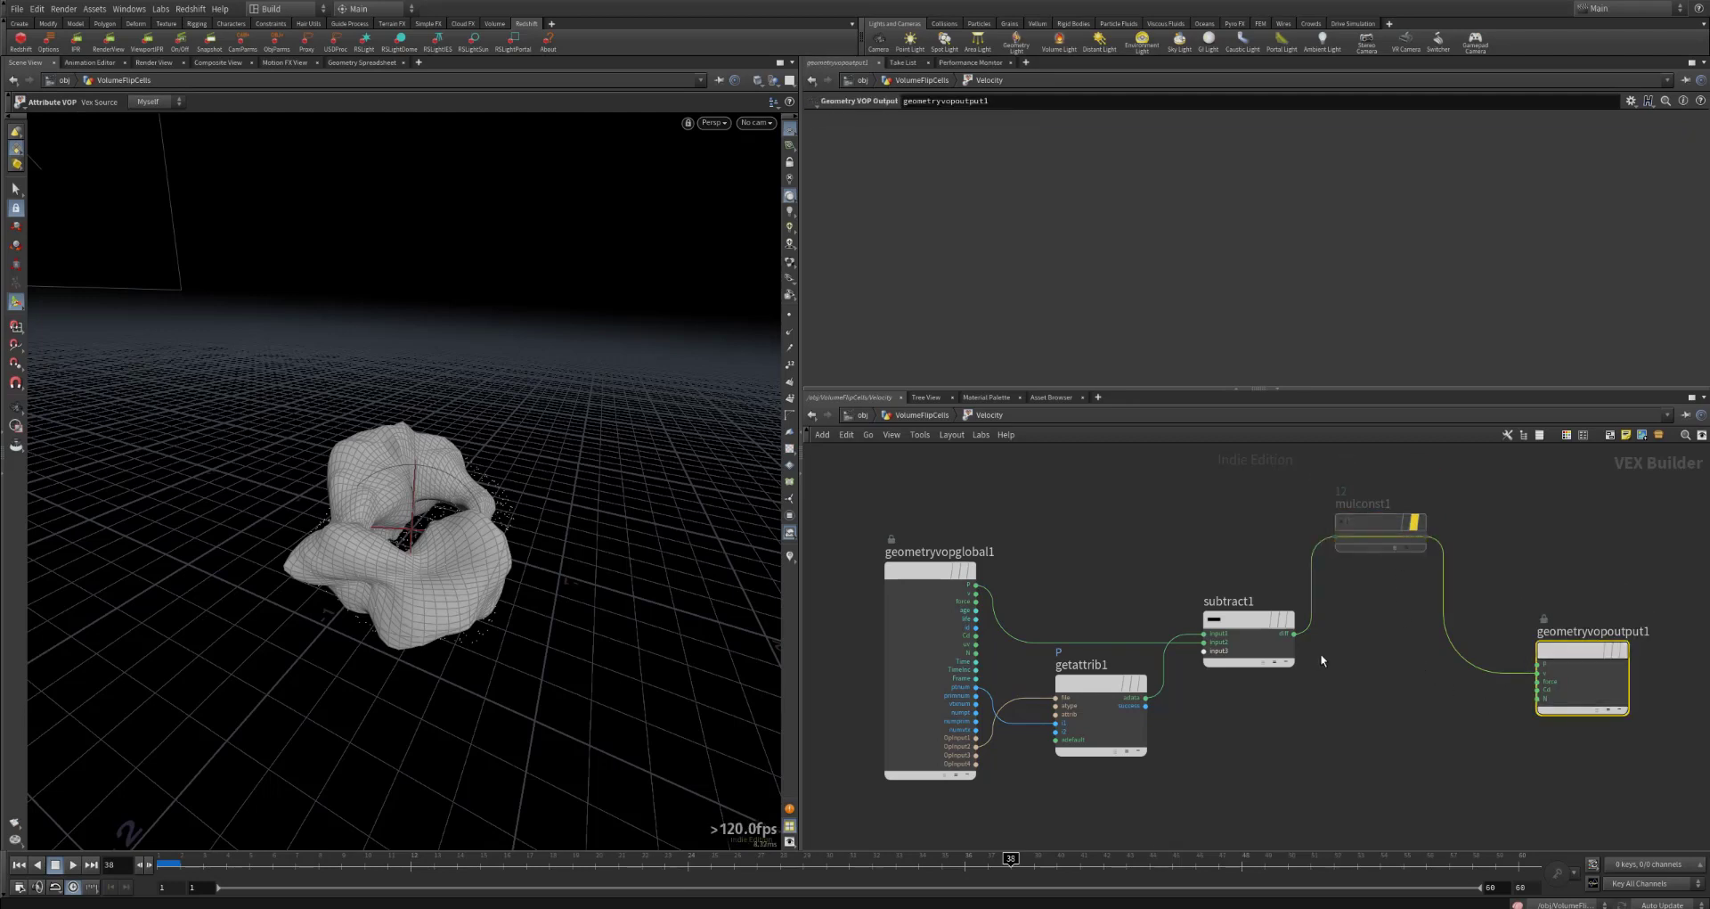
pyautogui.click(1382, 526)
pyautogui.press('Delete')
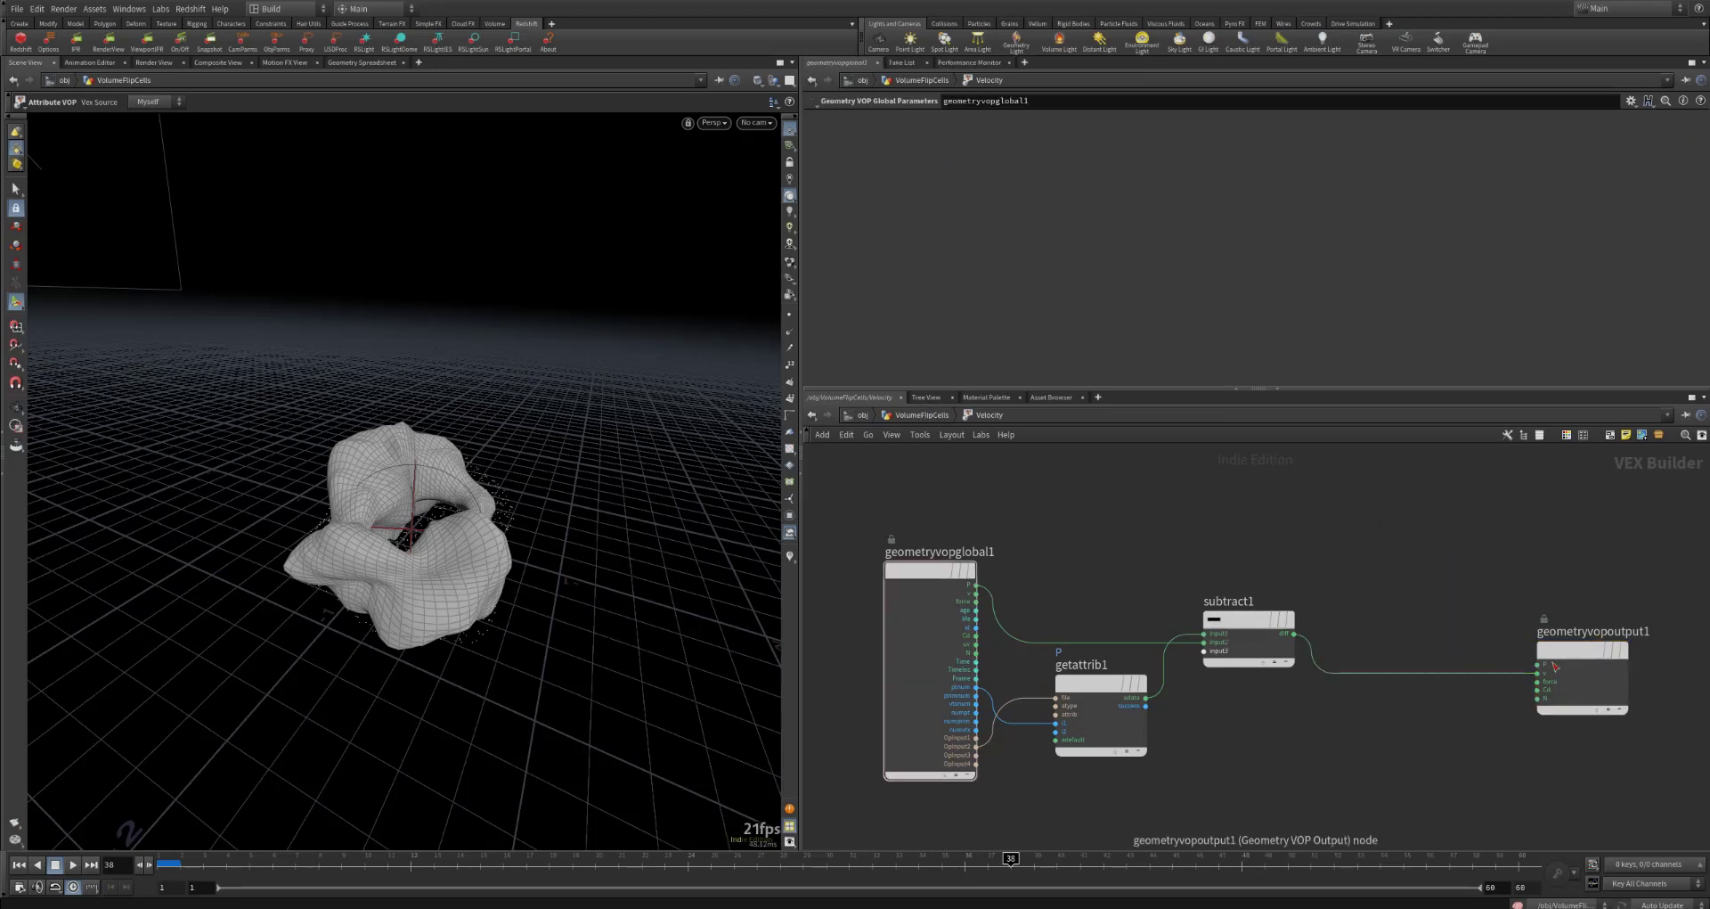
# Step: Return to the geometry network, open the Velocity node's info, and visualize its v point attribute in the viewport
pyautogui.press('u')
pyautogui.moveTo(1150, 742)
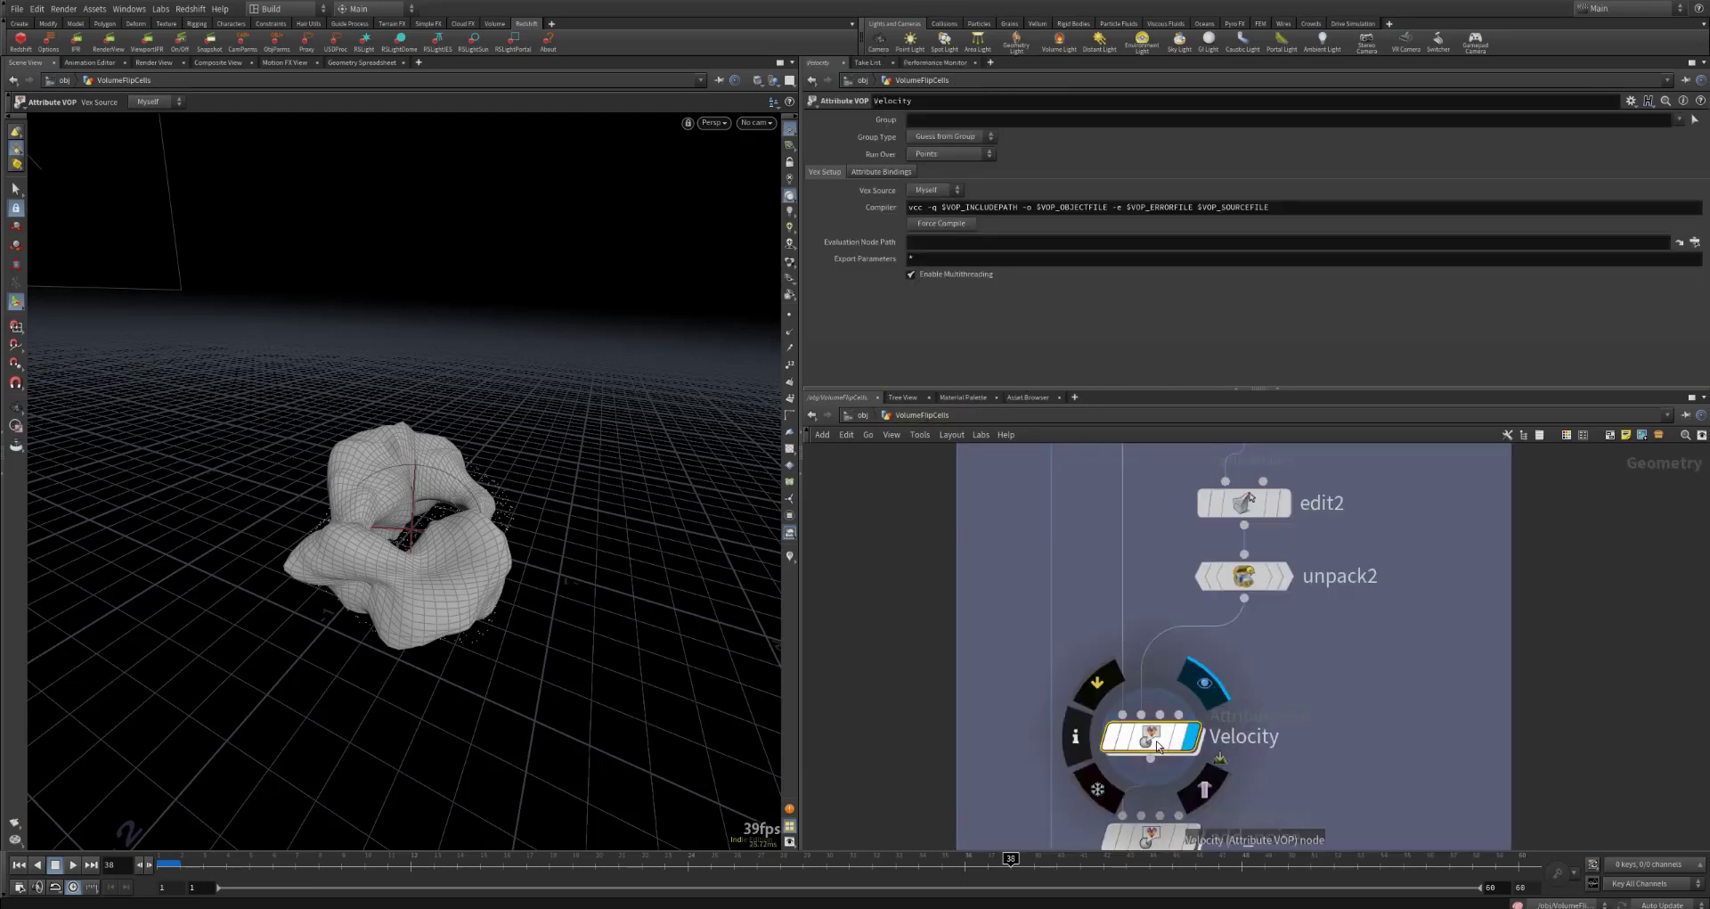
pyautogui.click(1082, 739)
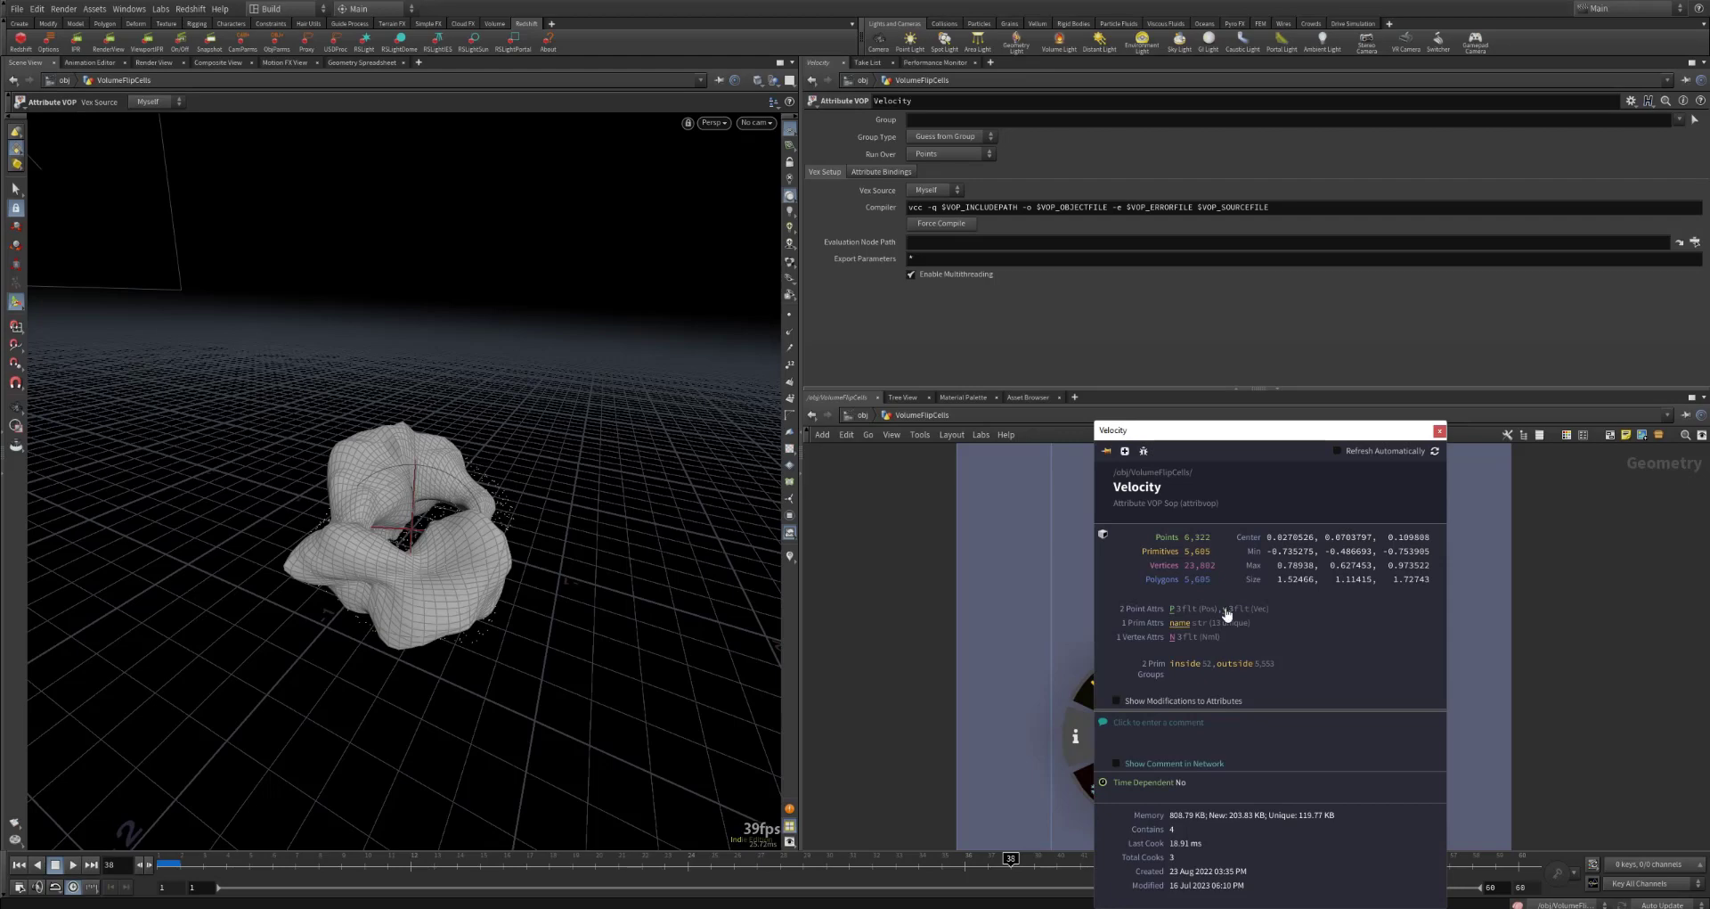
pyautogui.click(789, 557)
pyautogui.moveTo(1115, 736)
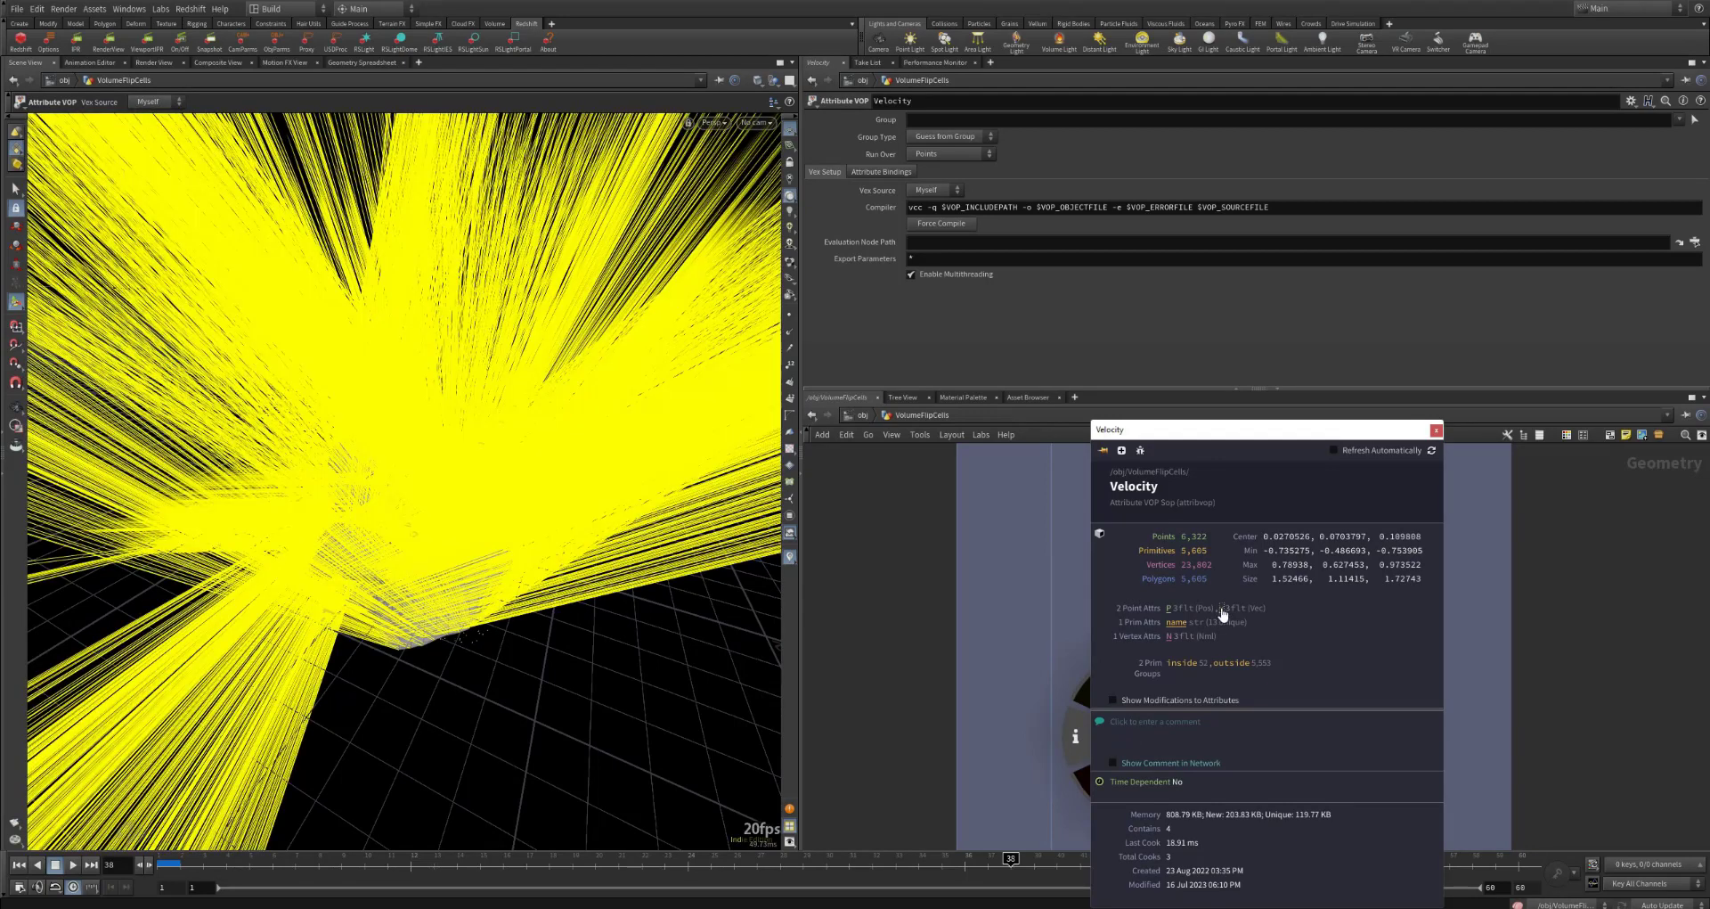
# Step: Open the v visualizer's settings and set its vector length scale to 0.05
pyautogui.click(788, 558)
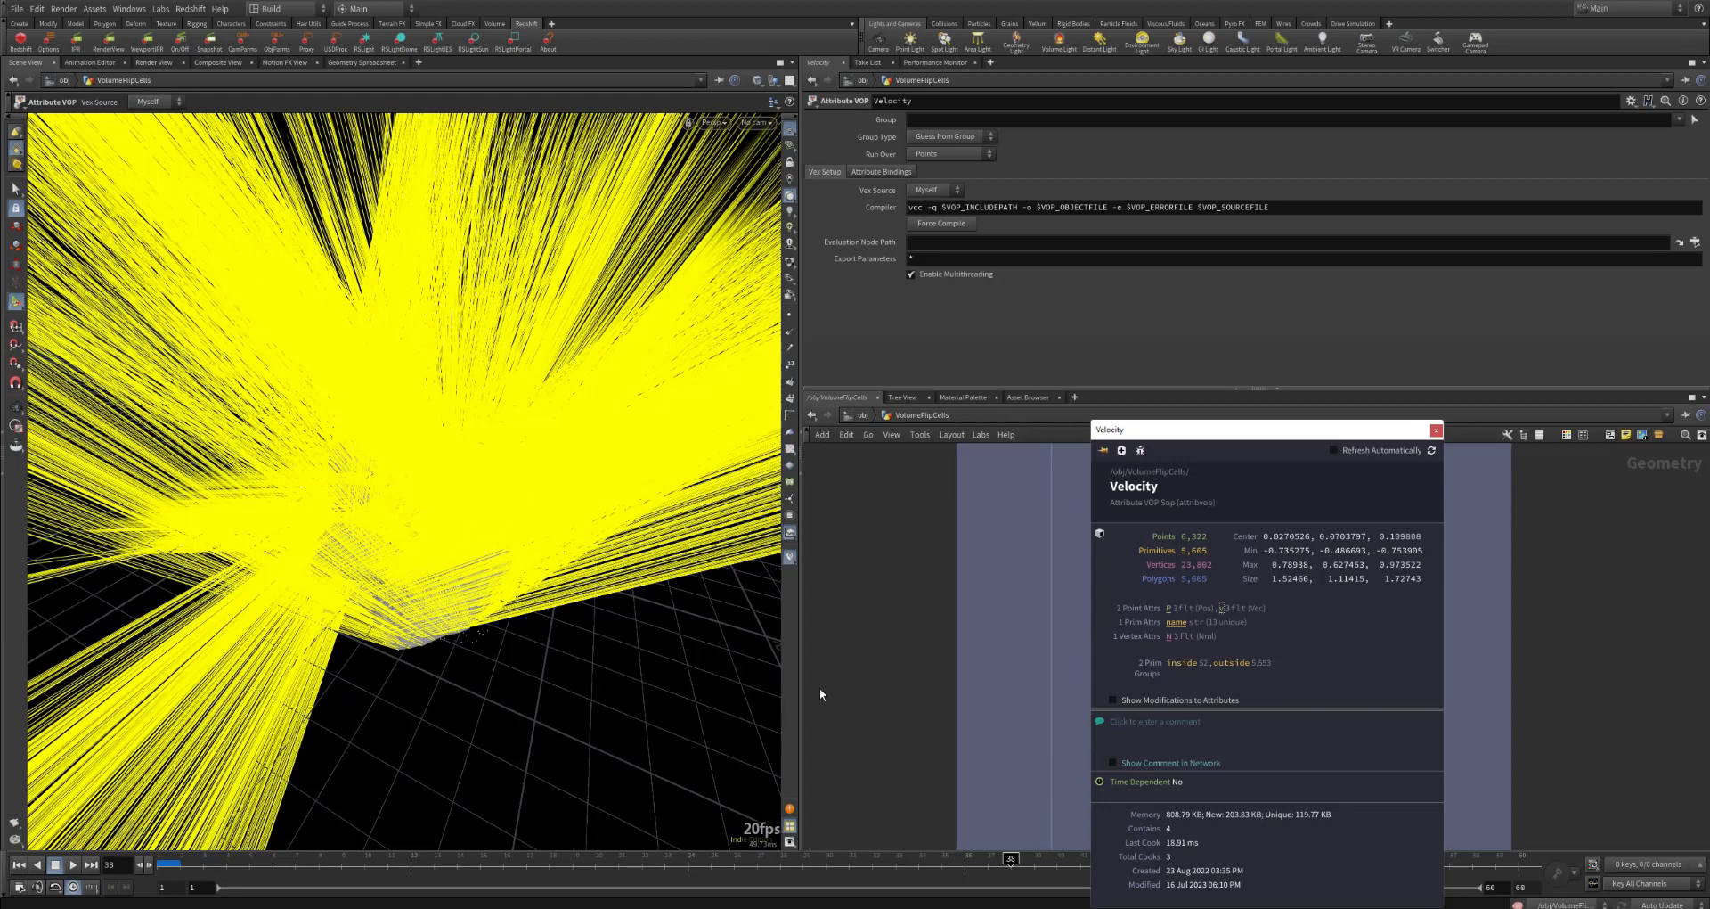
pyautogui.rightClick(788, 554)
pyautogui.click(919, 373)
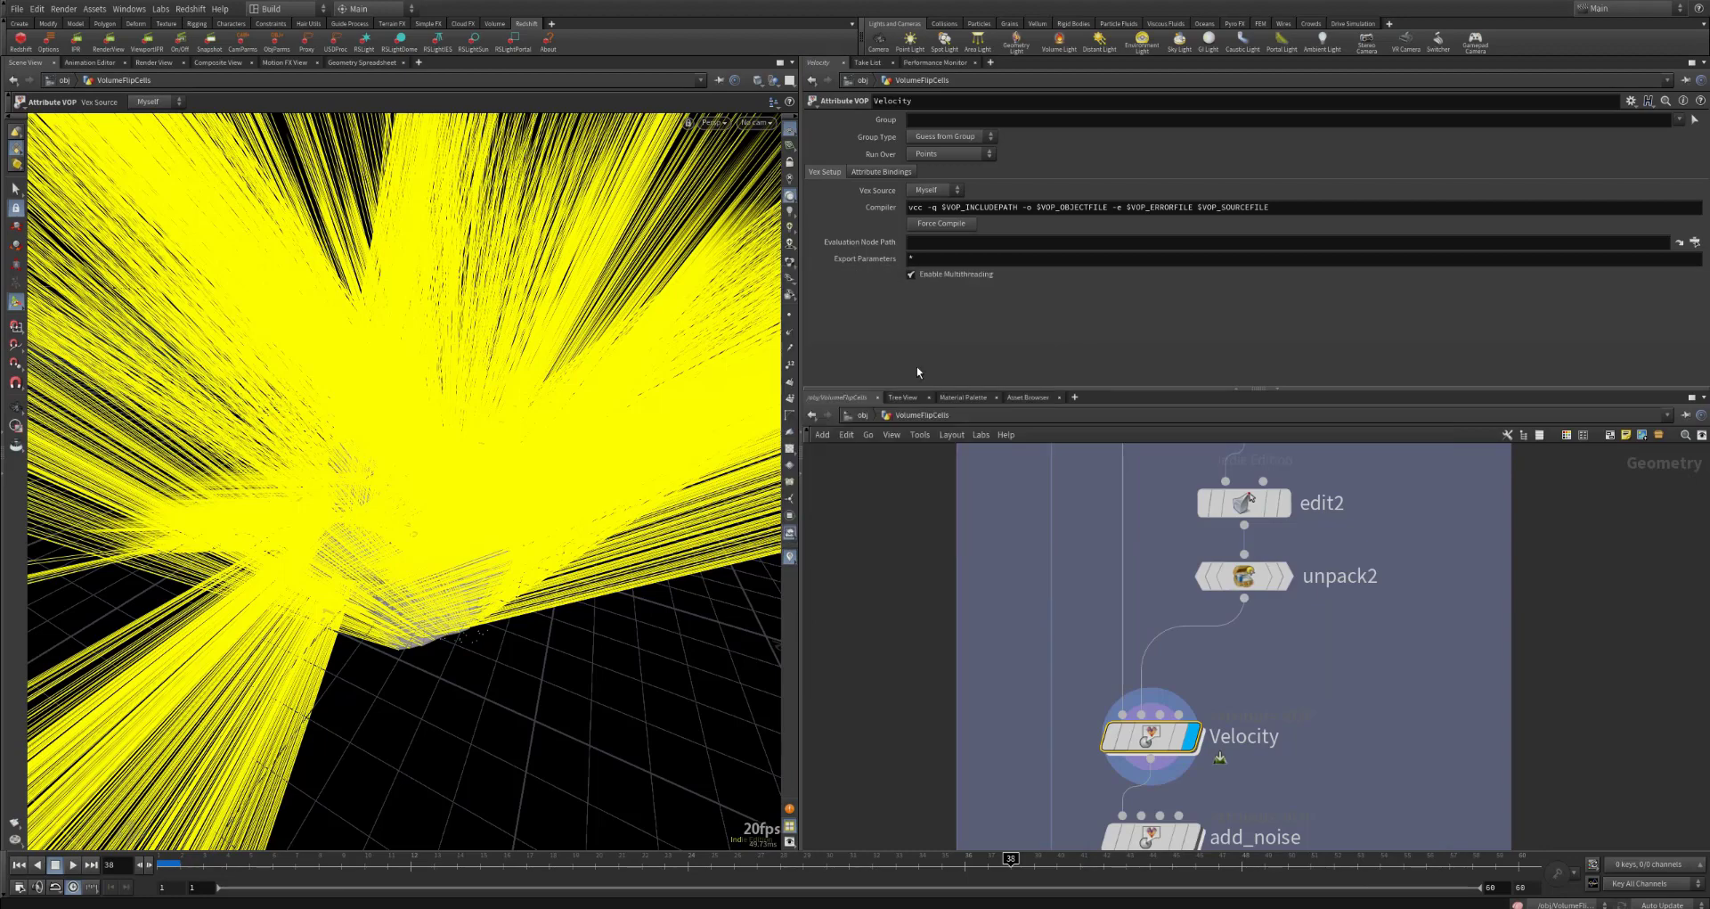
pyautogui.moveTo(1074, 400); pyautogui.dragTo(913, 396)
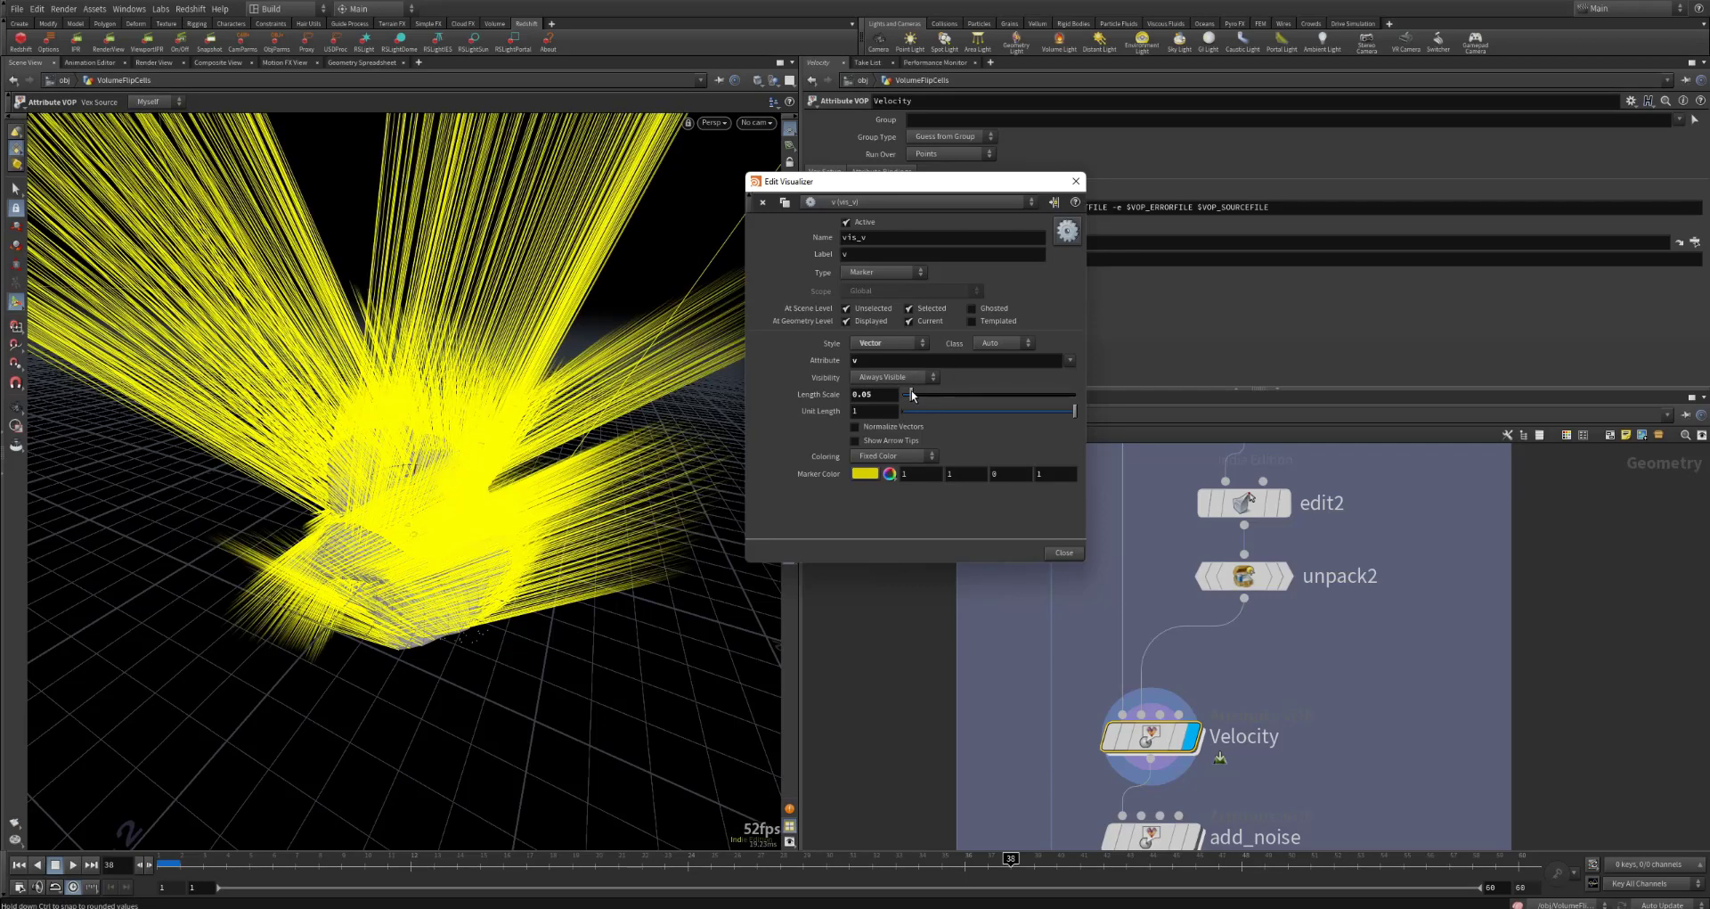
pyautogui.click(1076, 181)
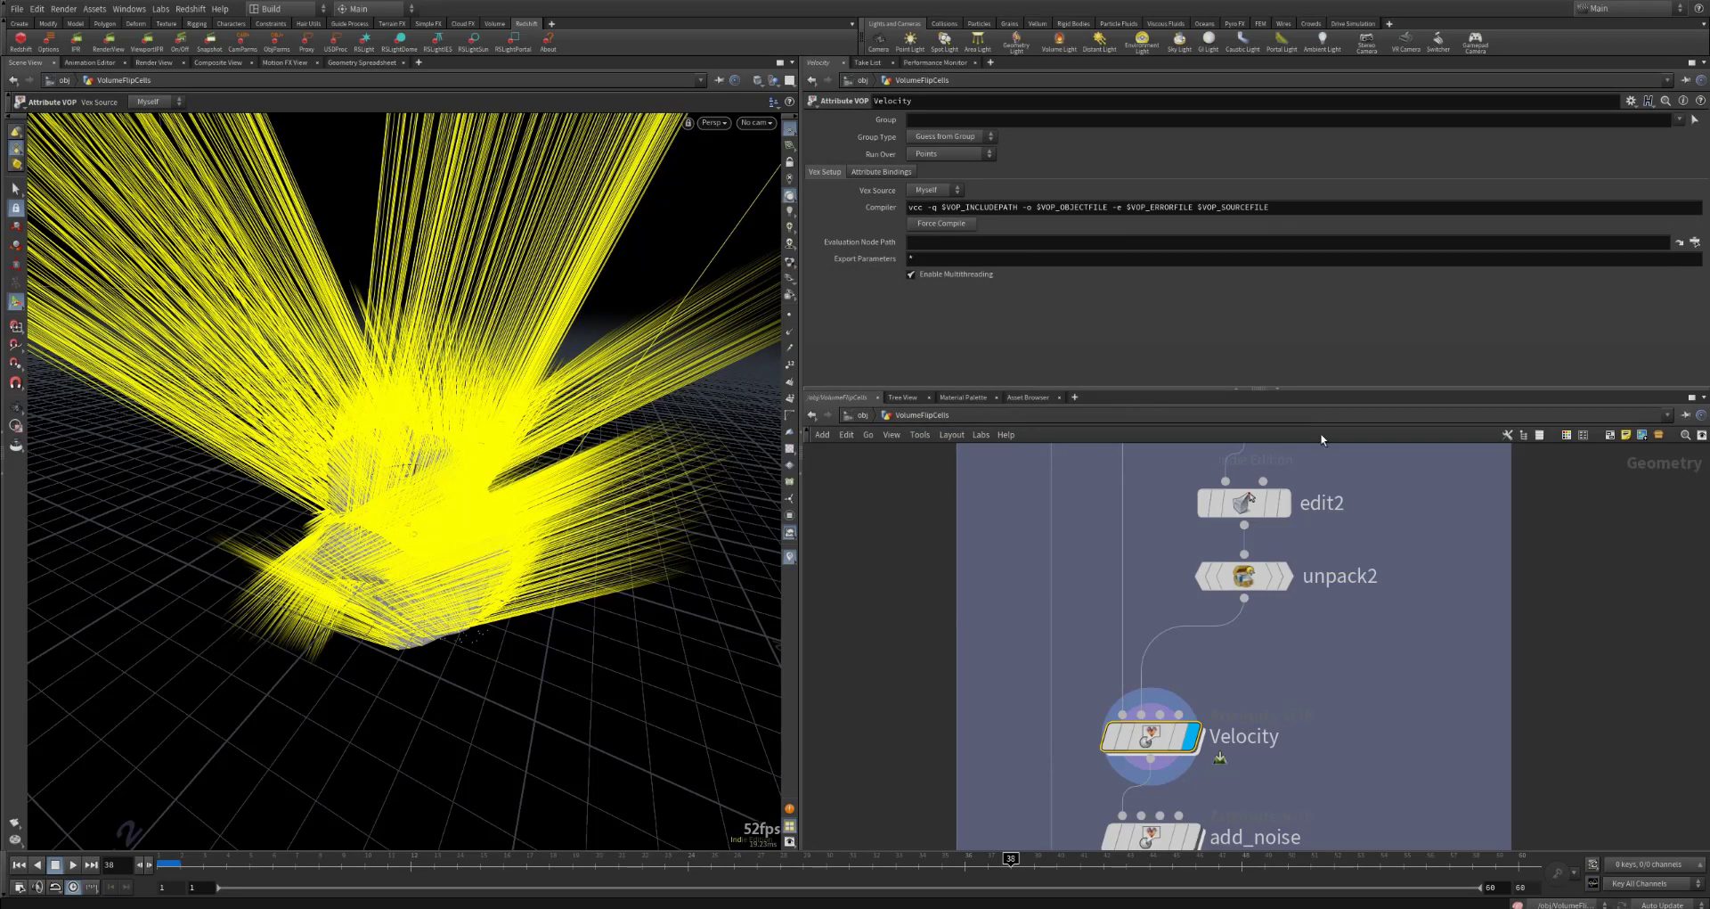
# Step: Display unpack2 to compare the velocity vectors with the spread-out pieces, then display Velocity again
pyautogui.click(1280, 583)
pyautogui.moveTo(1366, 588); pyautogui.dragTo(1328, 647, button='middle')
pyautogui.keyDown('alt'); pyautogui.moveTo(543, 427); pyautogui.dragTo(634, 422); pyautogui.keyUp('alt')
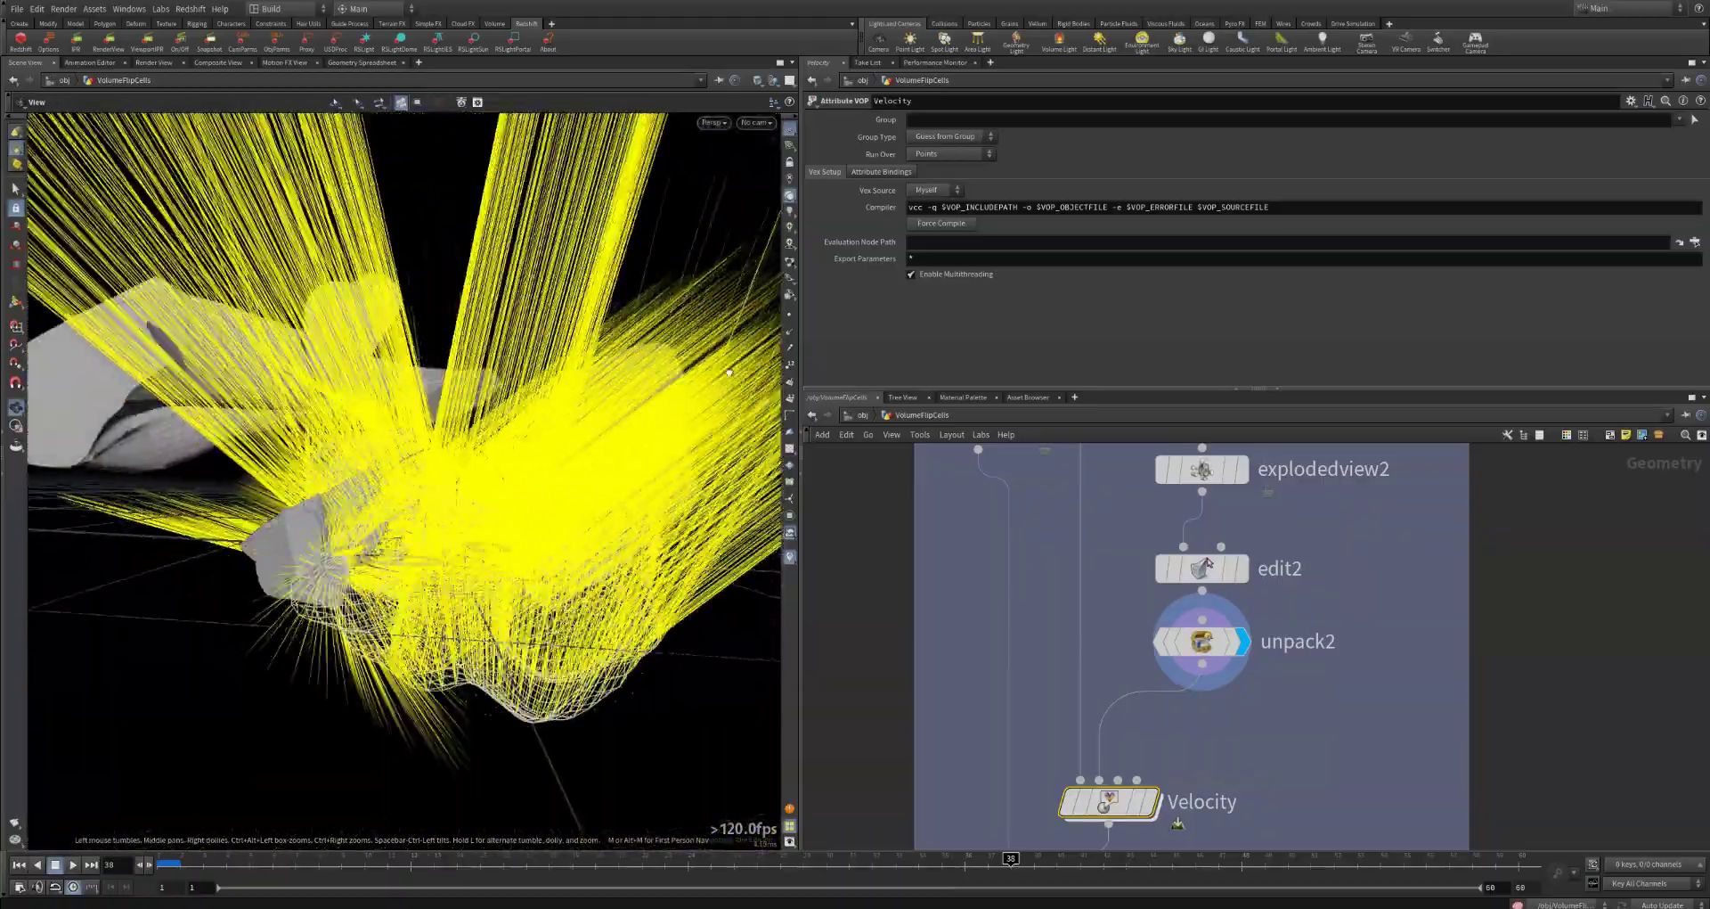
pyautogui.moveTo(755, 417); pyautogui.dragTo(341, 600)
pyautogui.moveTo(406, 550); pyautogui.dragTo(471, 490)
pyautogui.click(1150, 801)
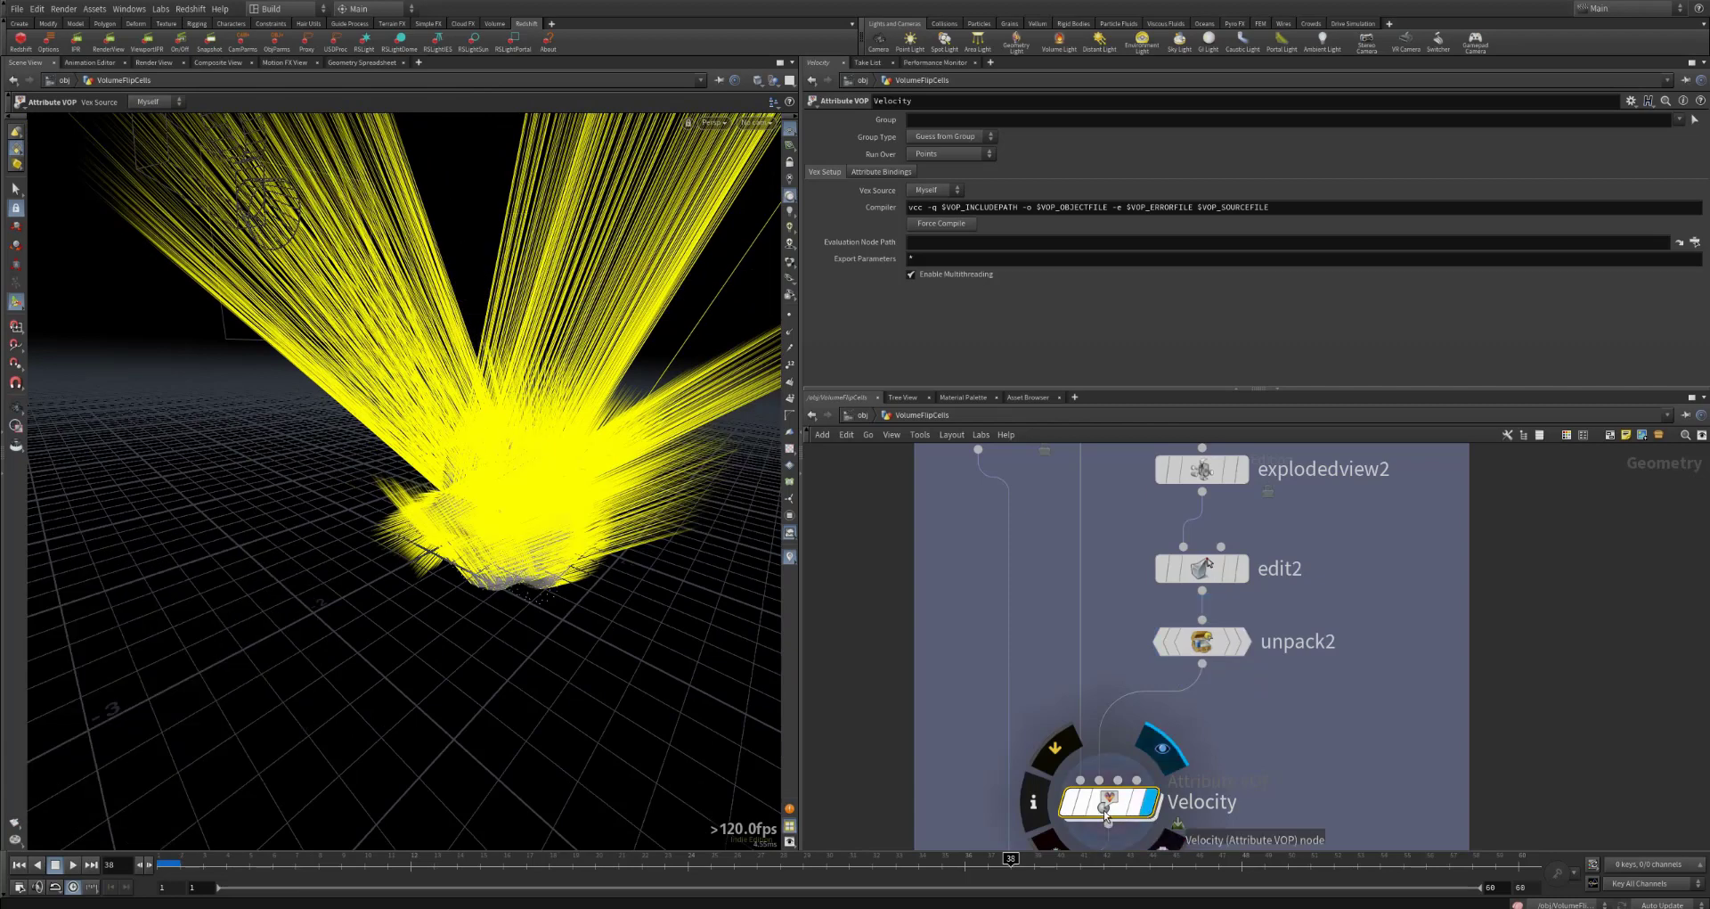
# Step: Display the add_noise result and open its VOP network
pyautogui.moveTo(1278, 715); pyautogui.dragTo(1328, 557, button='middle')
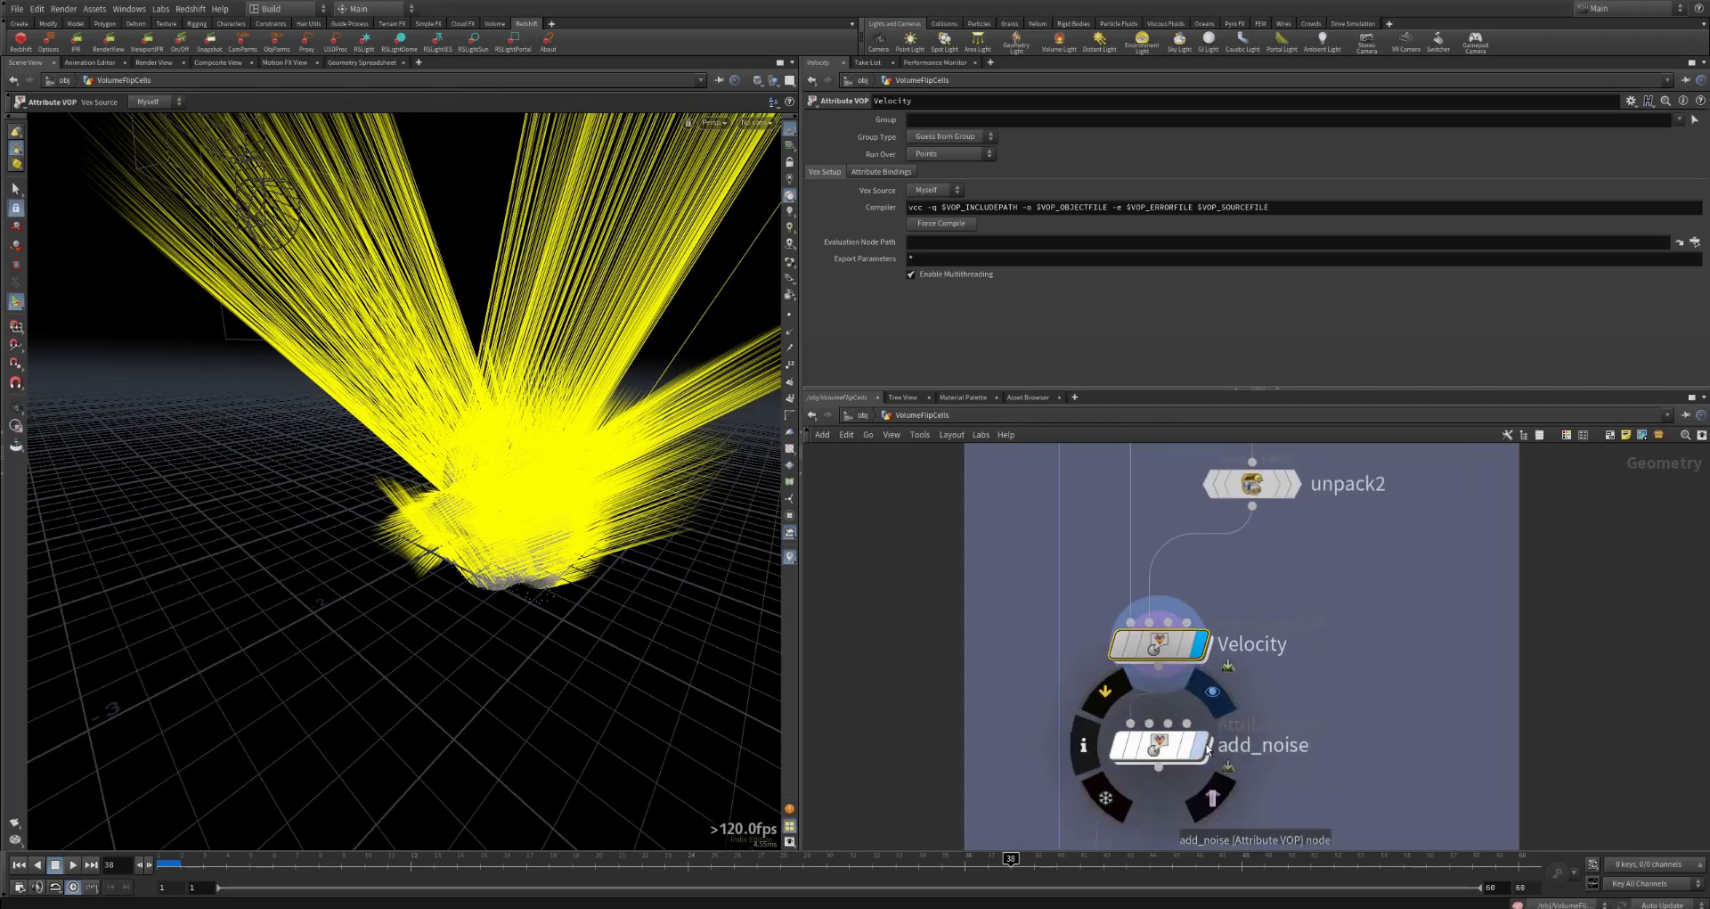
pyautogui.click(1202, 746)
pyautogui.doubleClick(1161, 746)
pyautogui.doubleClick(1054, 621)
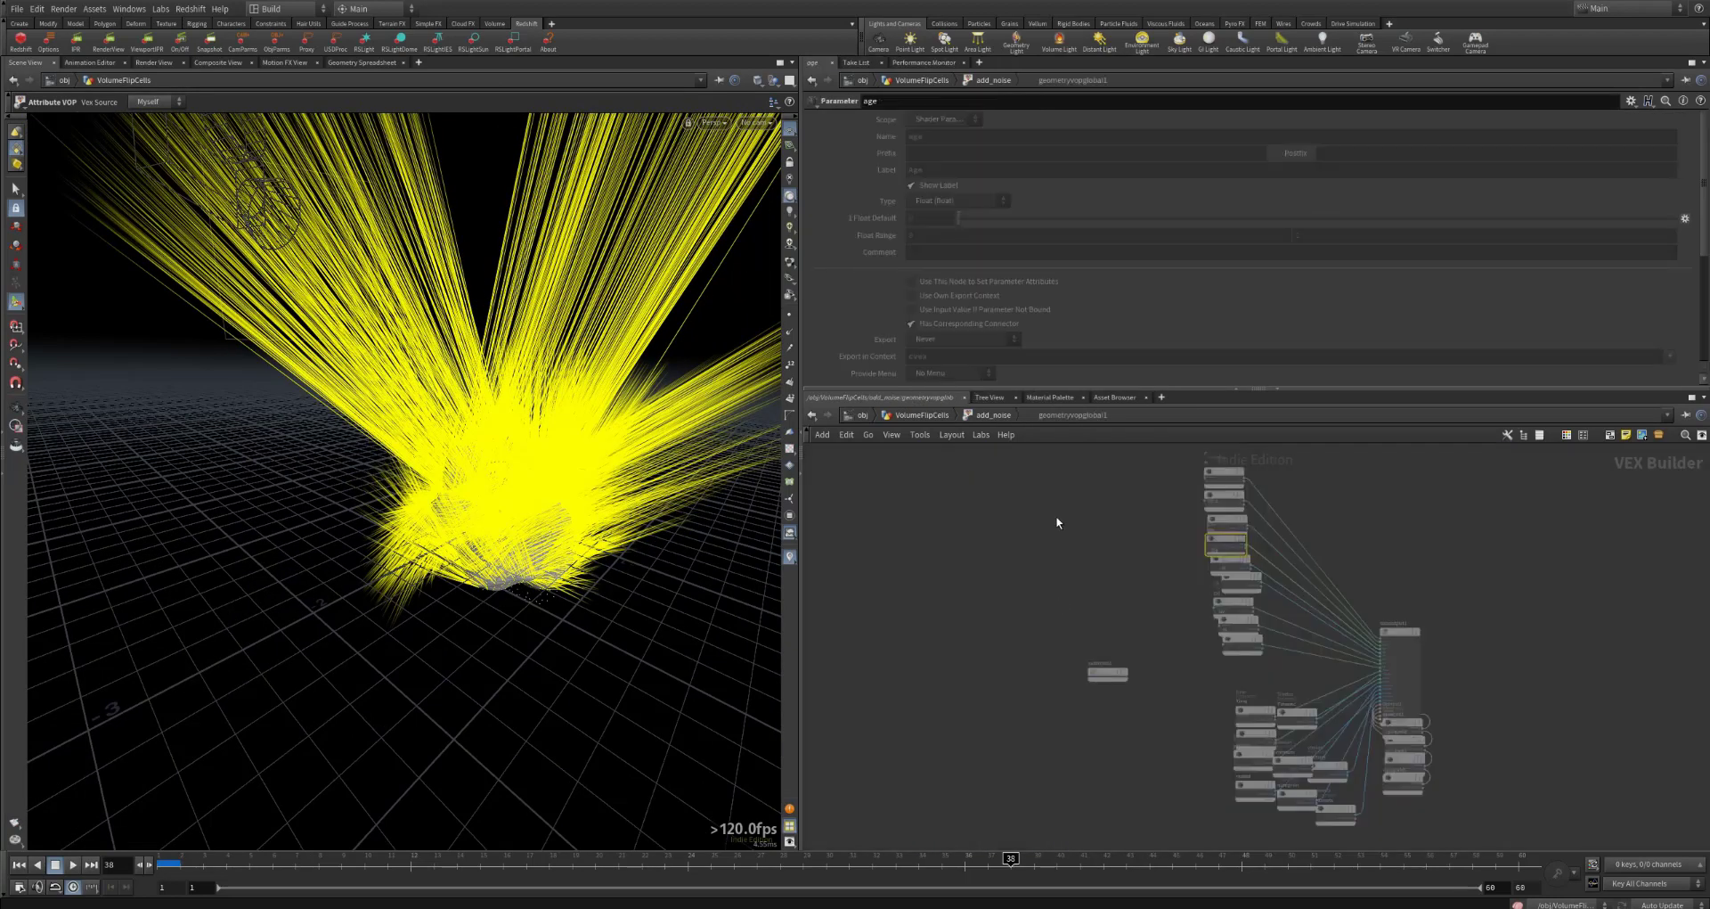
pyautogui.click(987, 415)
# Step: Trace how turbnoise1 and the global velocity feed add1 inside add_noise, then return to the geometry network
pyautogui.moveTo(1063, 605); pyautogui.dragTo(926, 567)
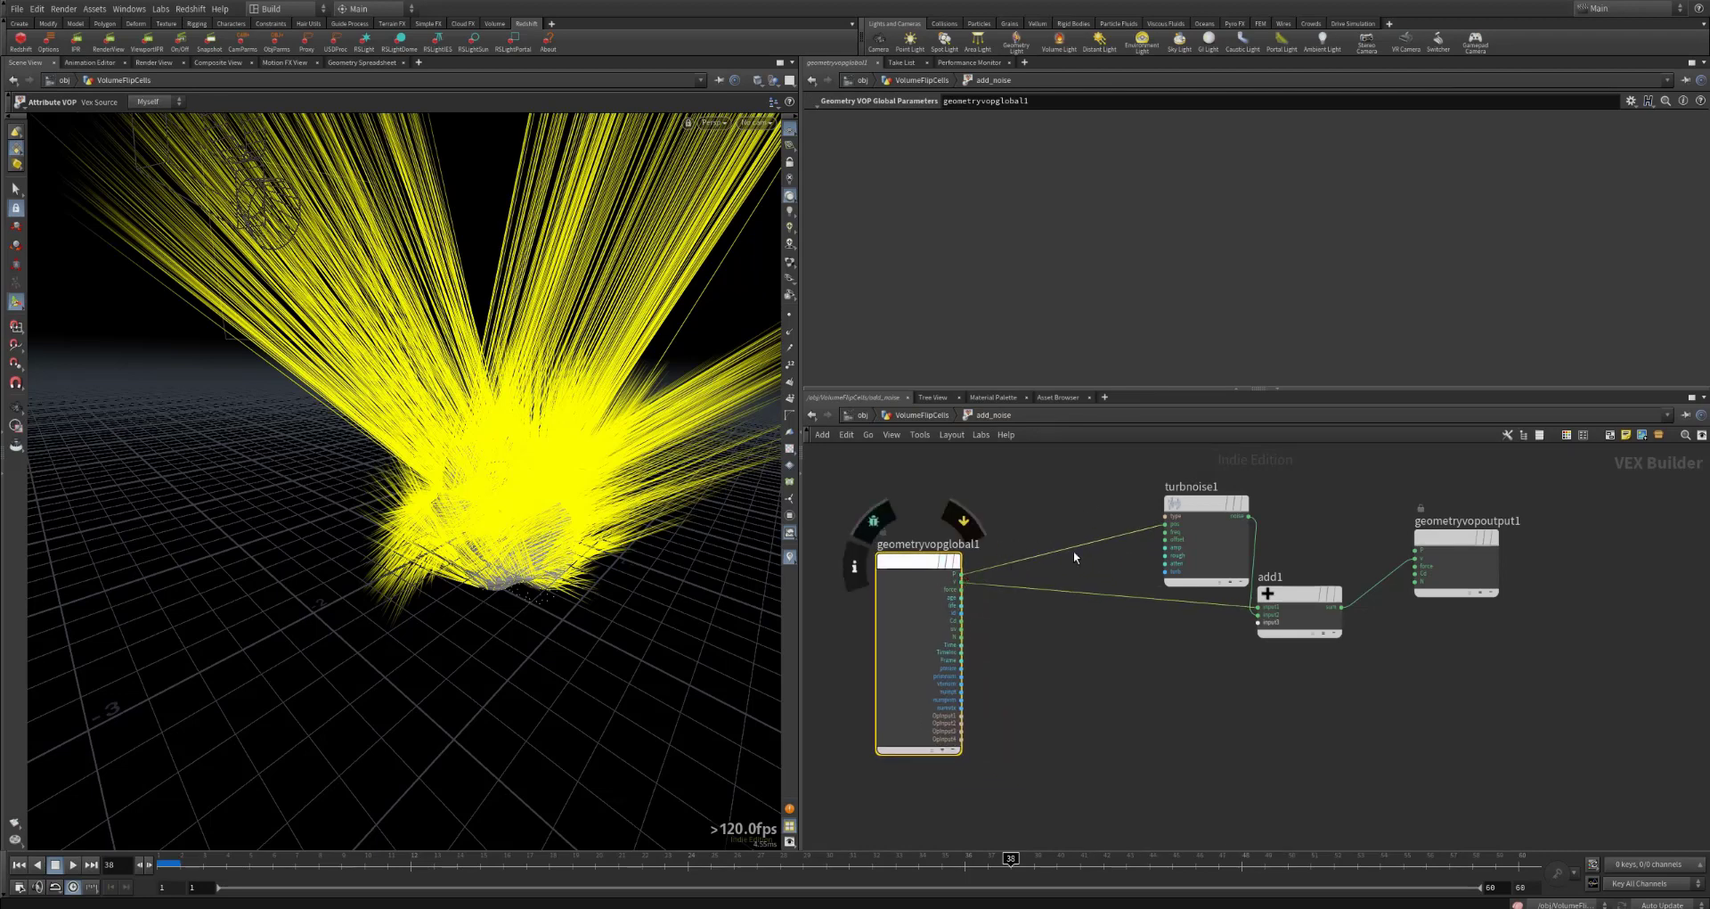
pyautogui.moveTo(1201, 507)
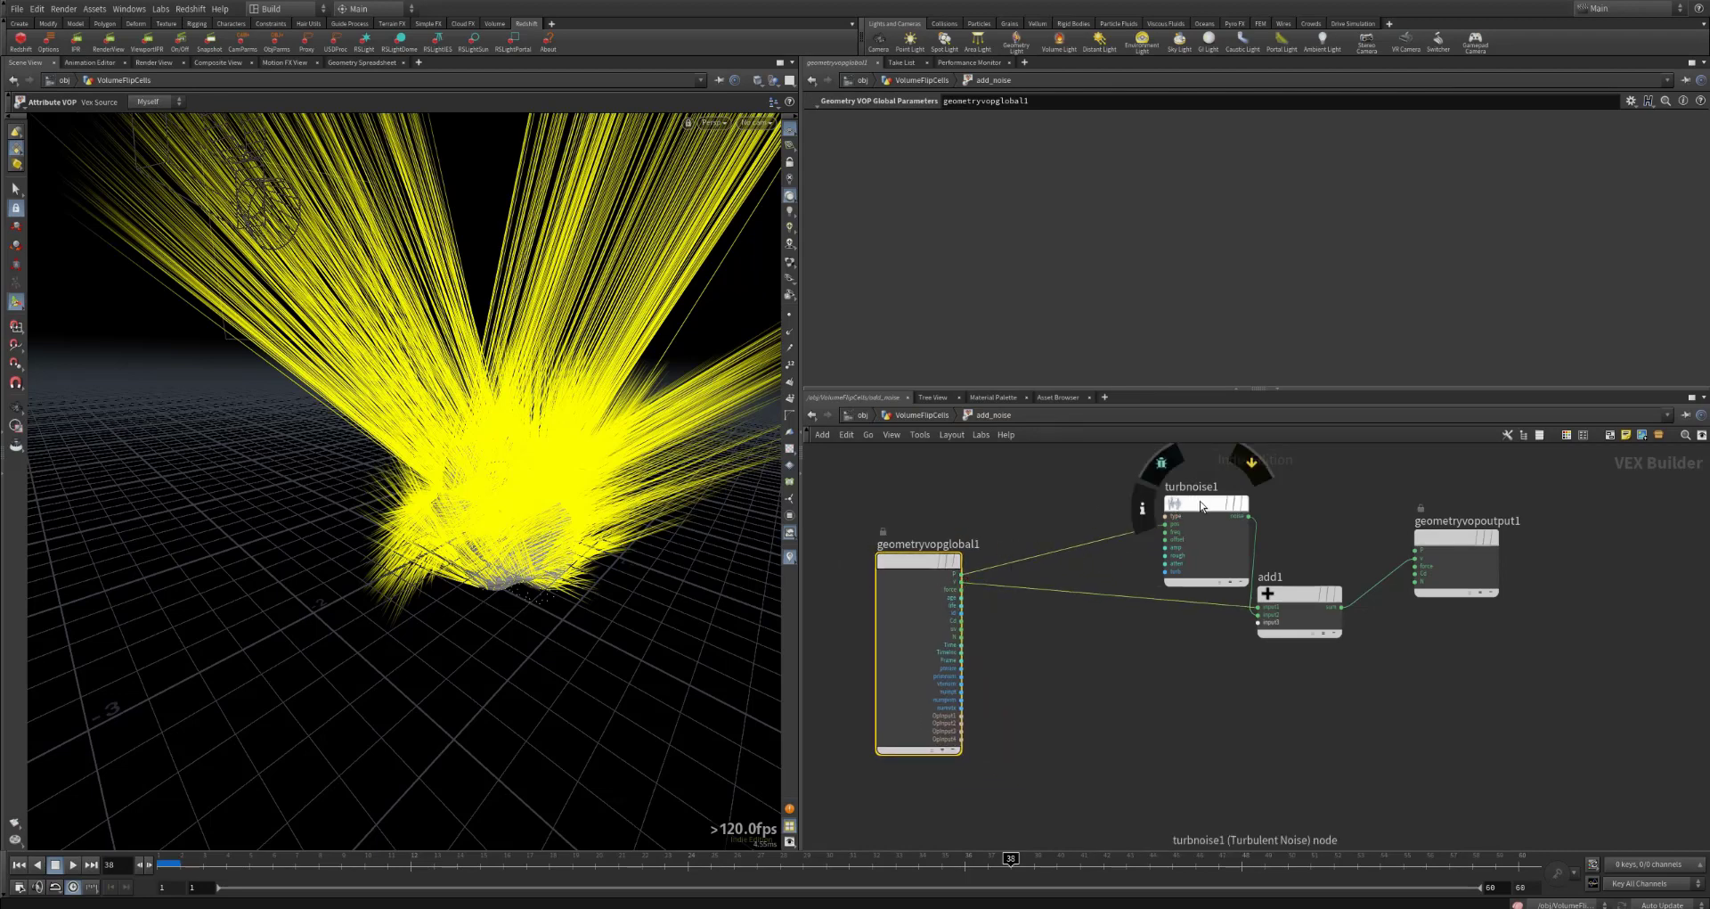
pyautogui.click(1297, 593)
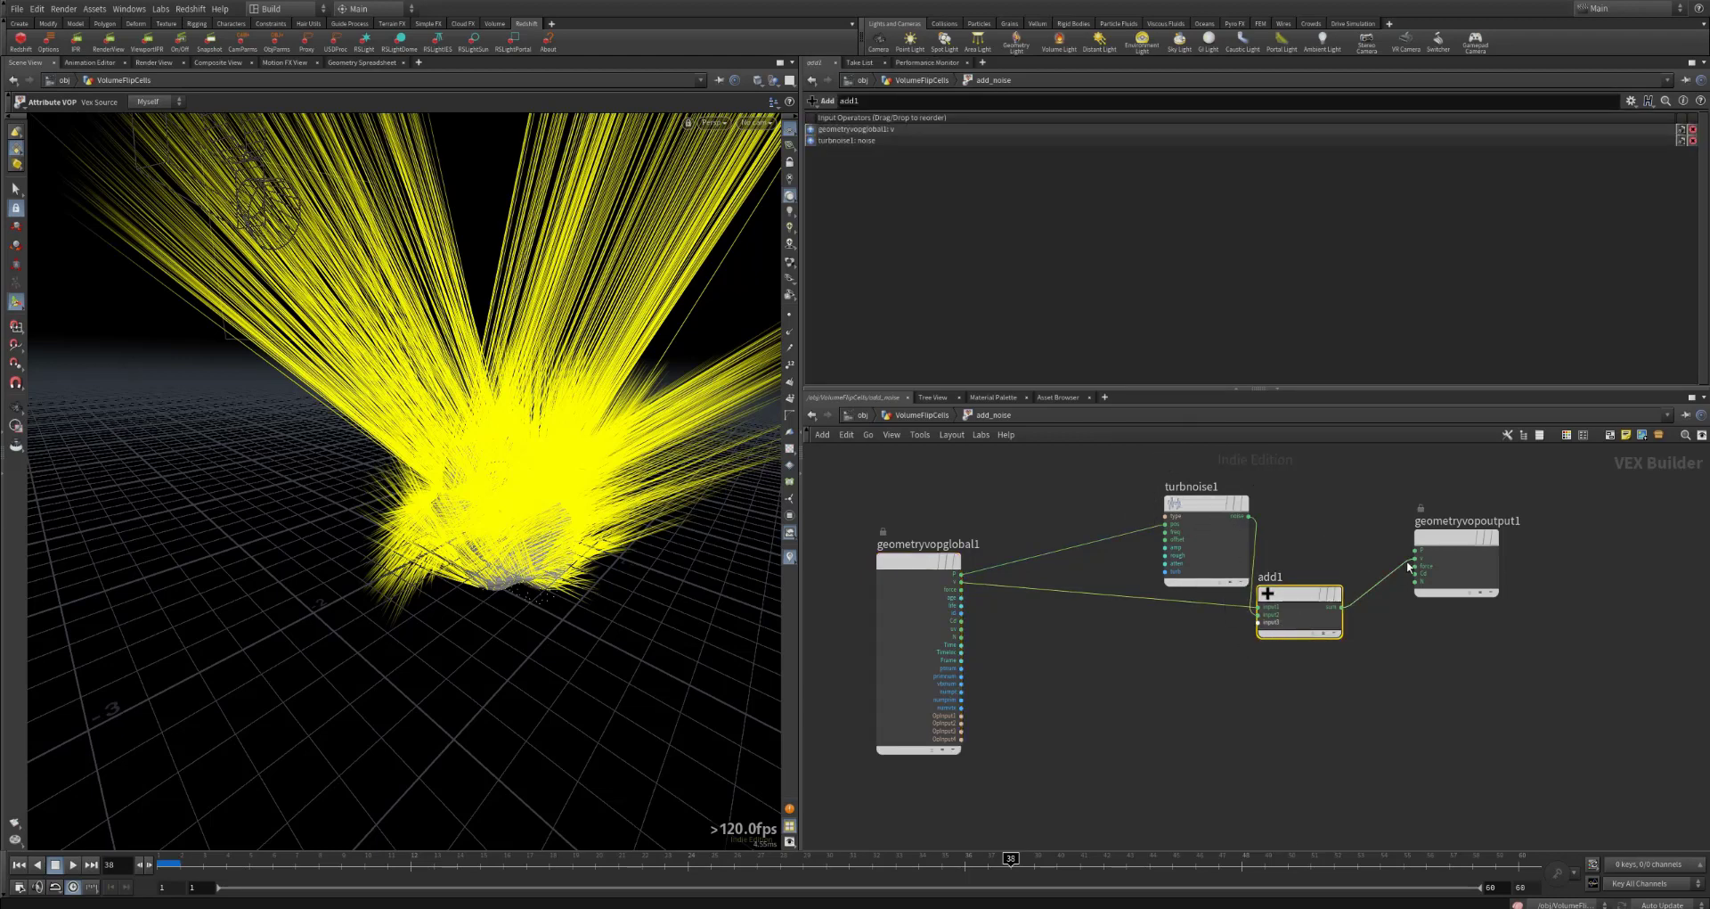
pyautogui.click(916, 414)
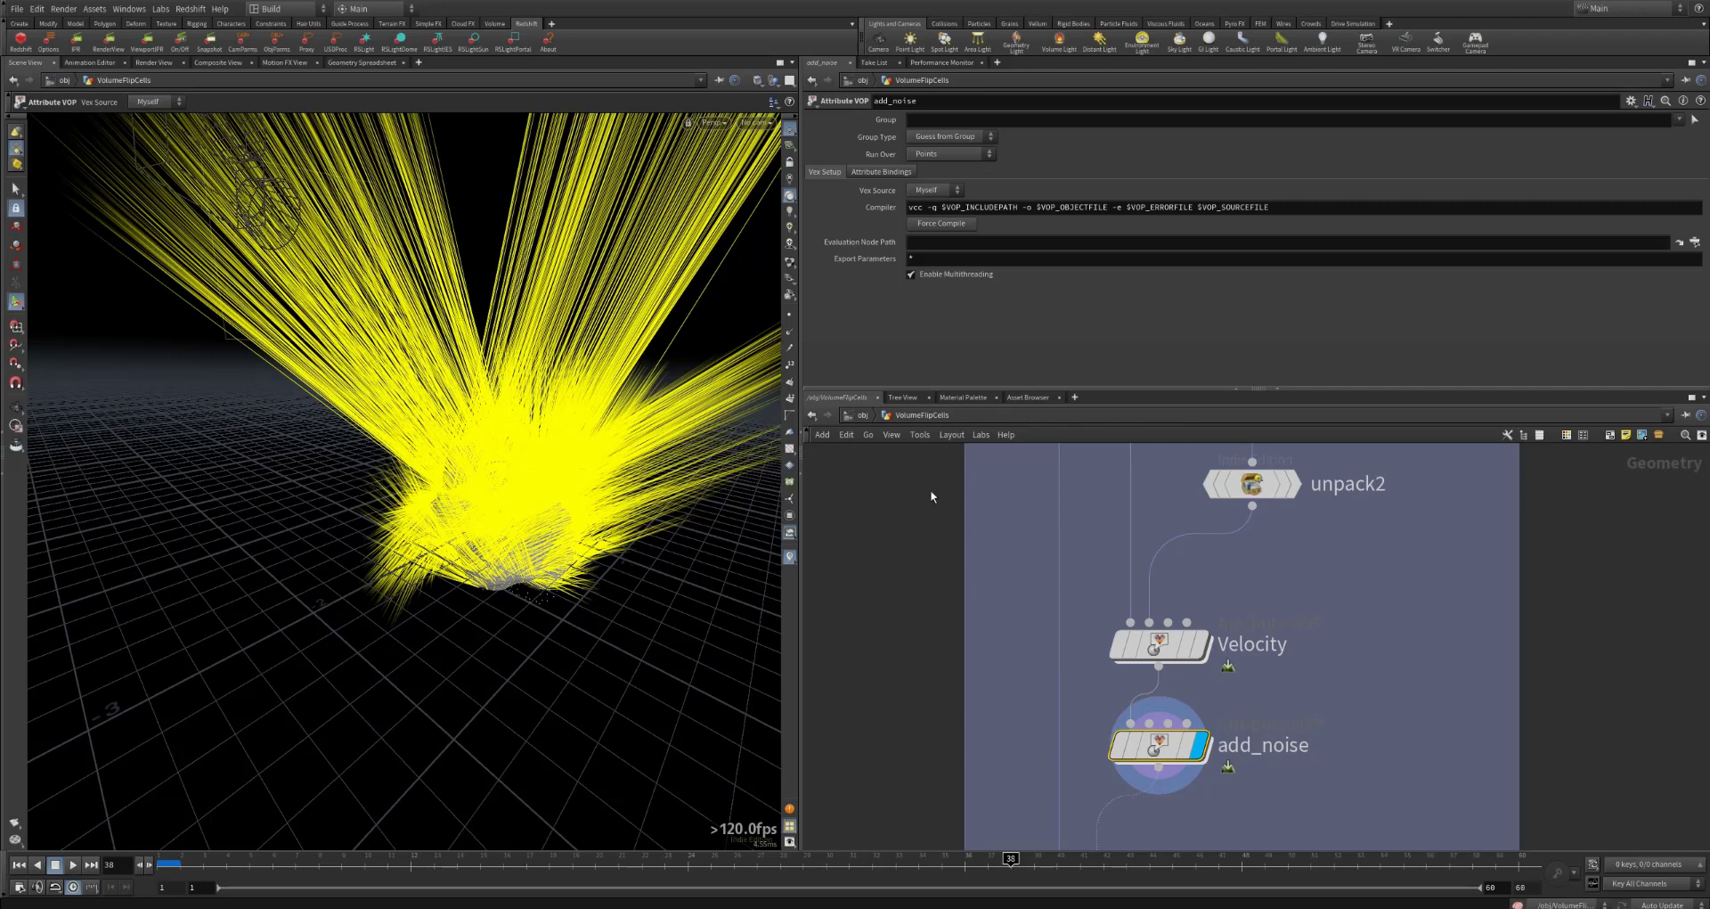
# Step: Display pointsfromvolume and then attribtransfer, and examine the settings of both nodes
pyautogui.moveTo(1431, 606); pyautogui.dragTo(1368, 650, button='middle')
pyautogui.scroll(-5, 1433, 579)
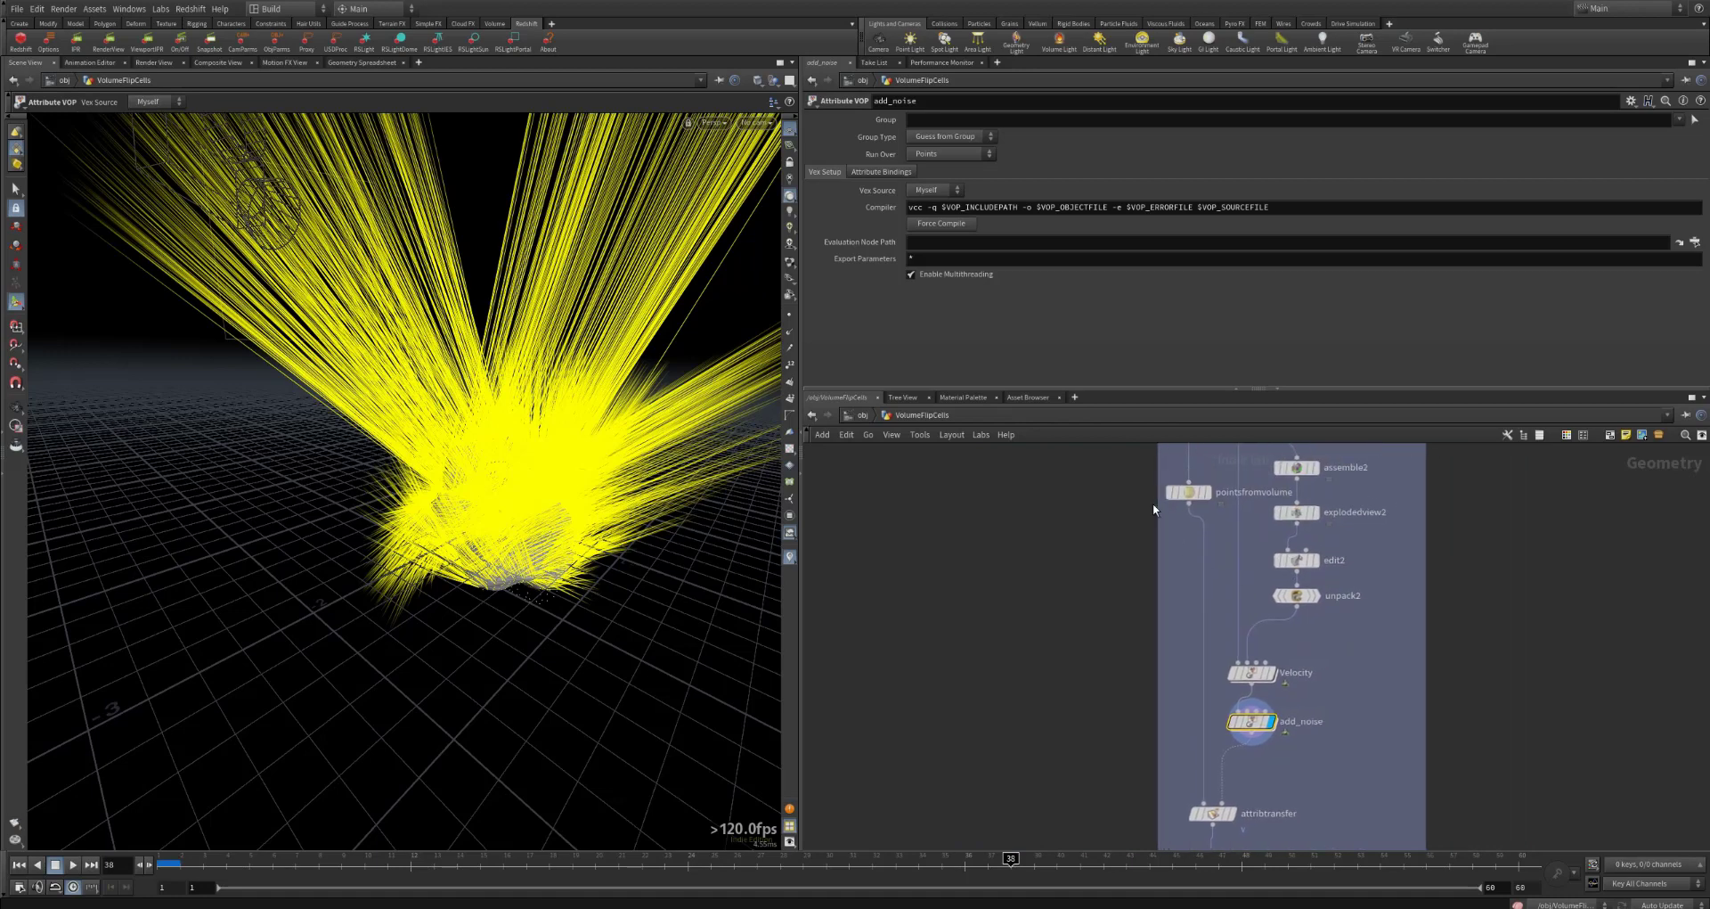
pyautogui.click(1199, 494)
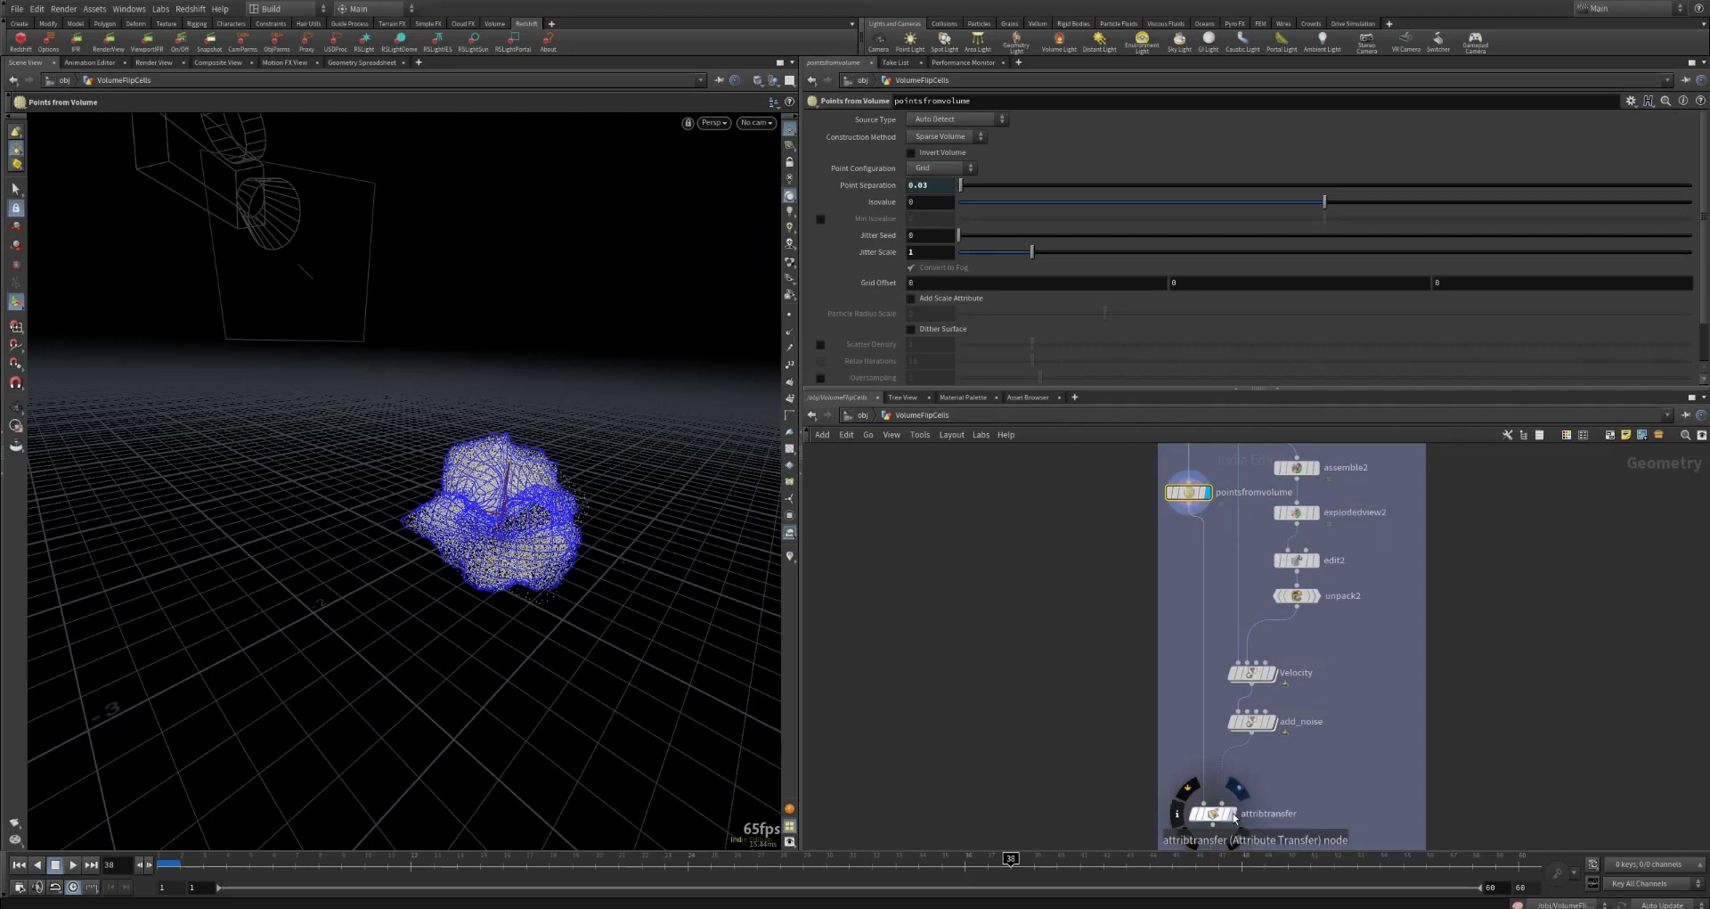
pyautogui.click(1237, 818)
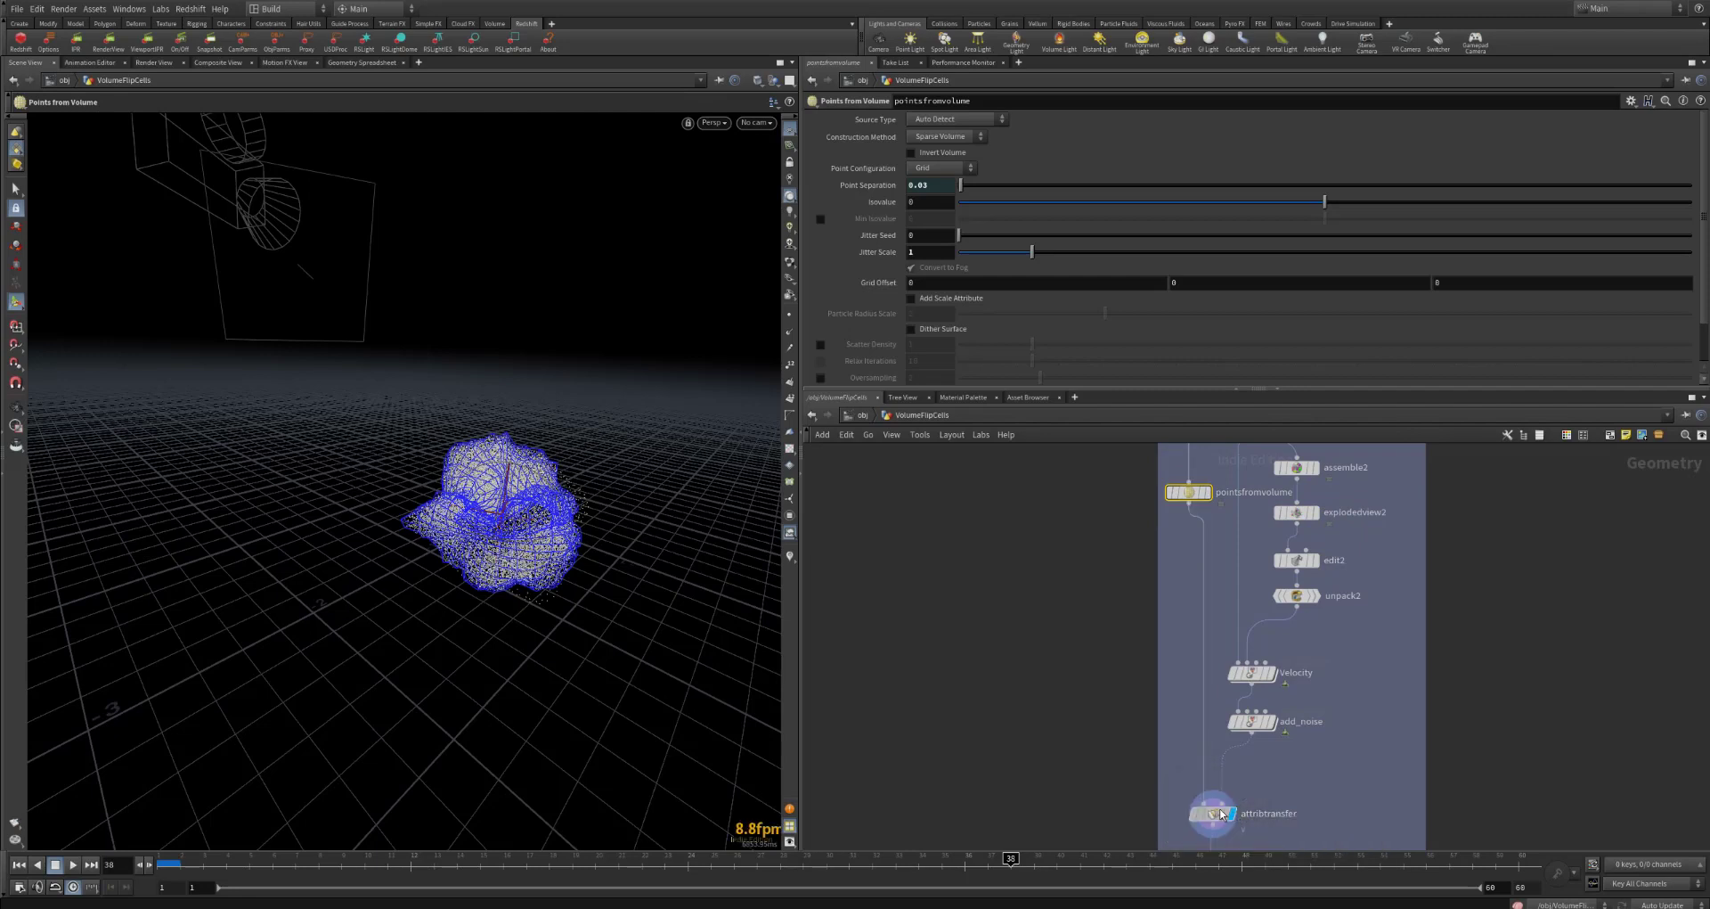
pyautogui.scroll(2, 1292, 730)
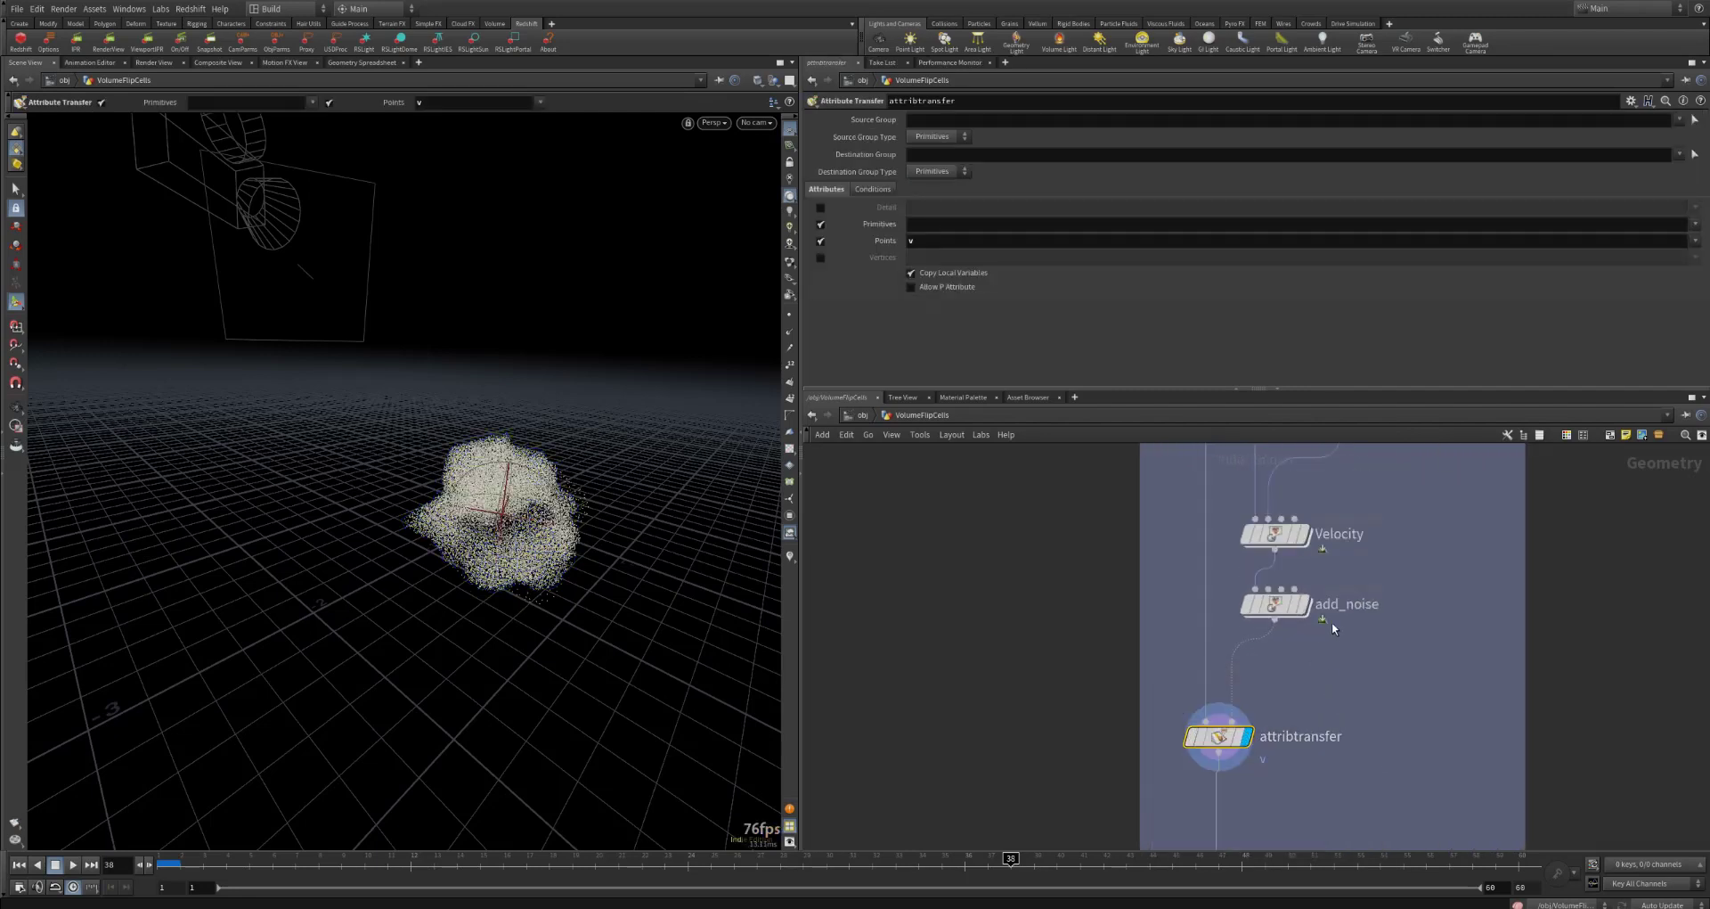
# Step: Briefly show the velocity vectors on the attribtransfer points, then compare the add_noise mesh with the attribtransfer points
pyautogui.moveTo(1301, 608)
pyautogui.click(789, 556)
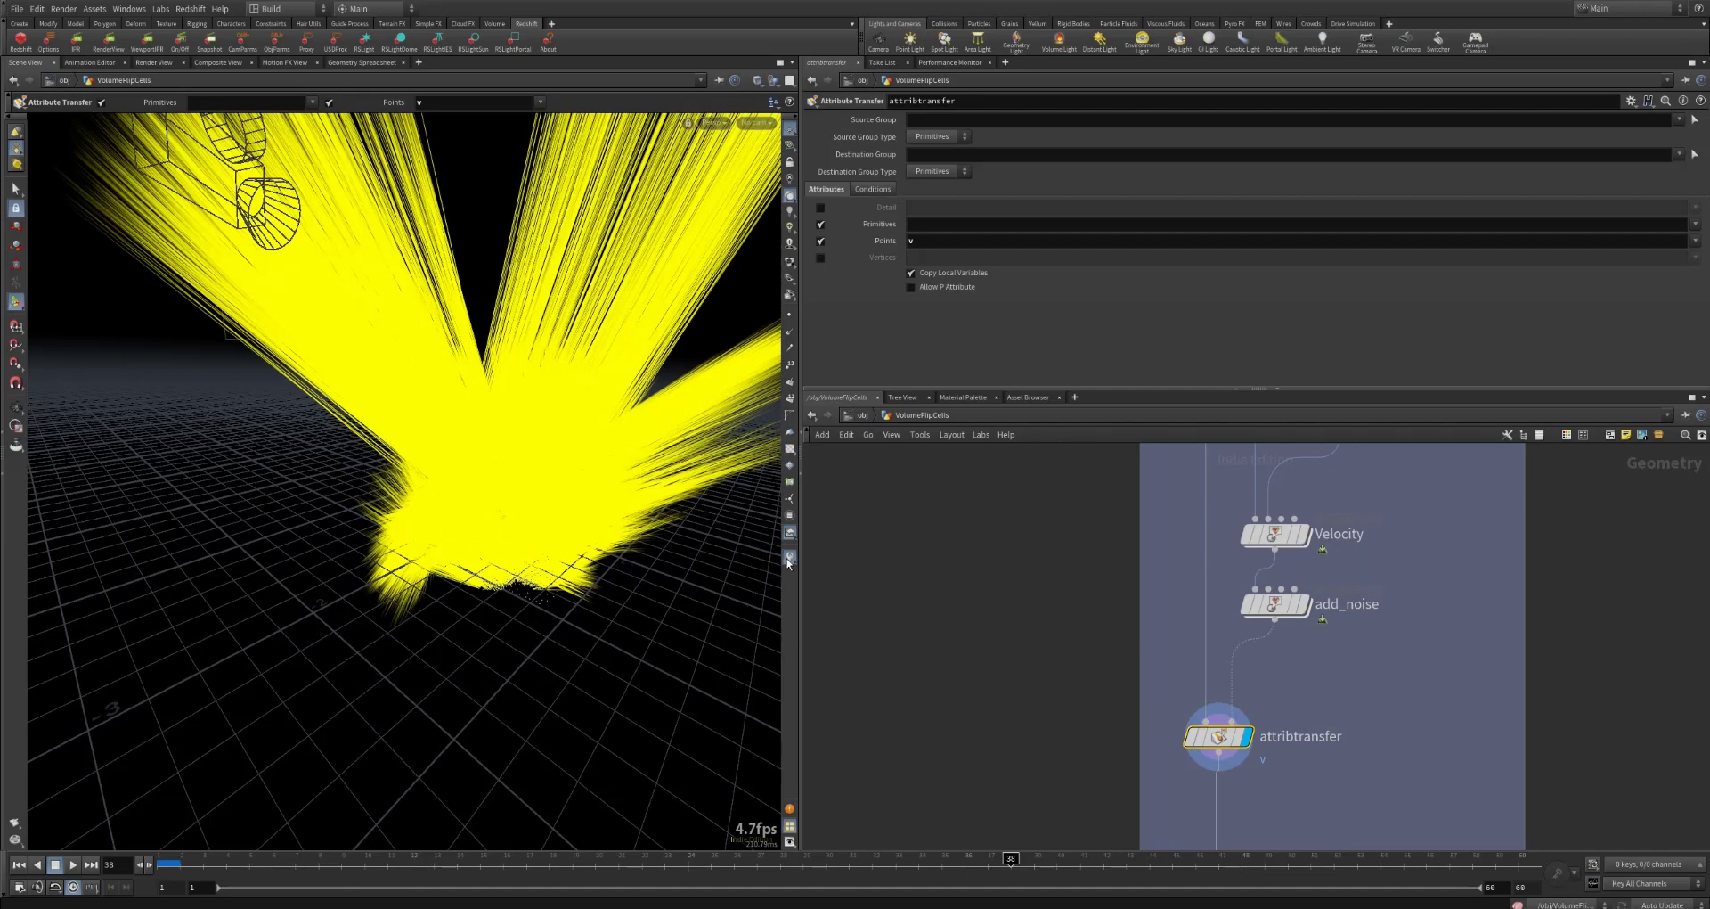
pyautogui.click(789, 558)
pyautogui.moveTo(1277, 609)
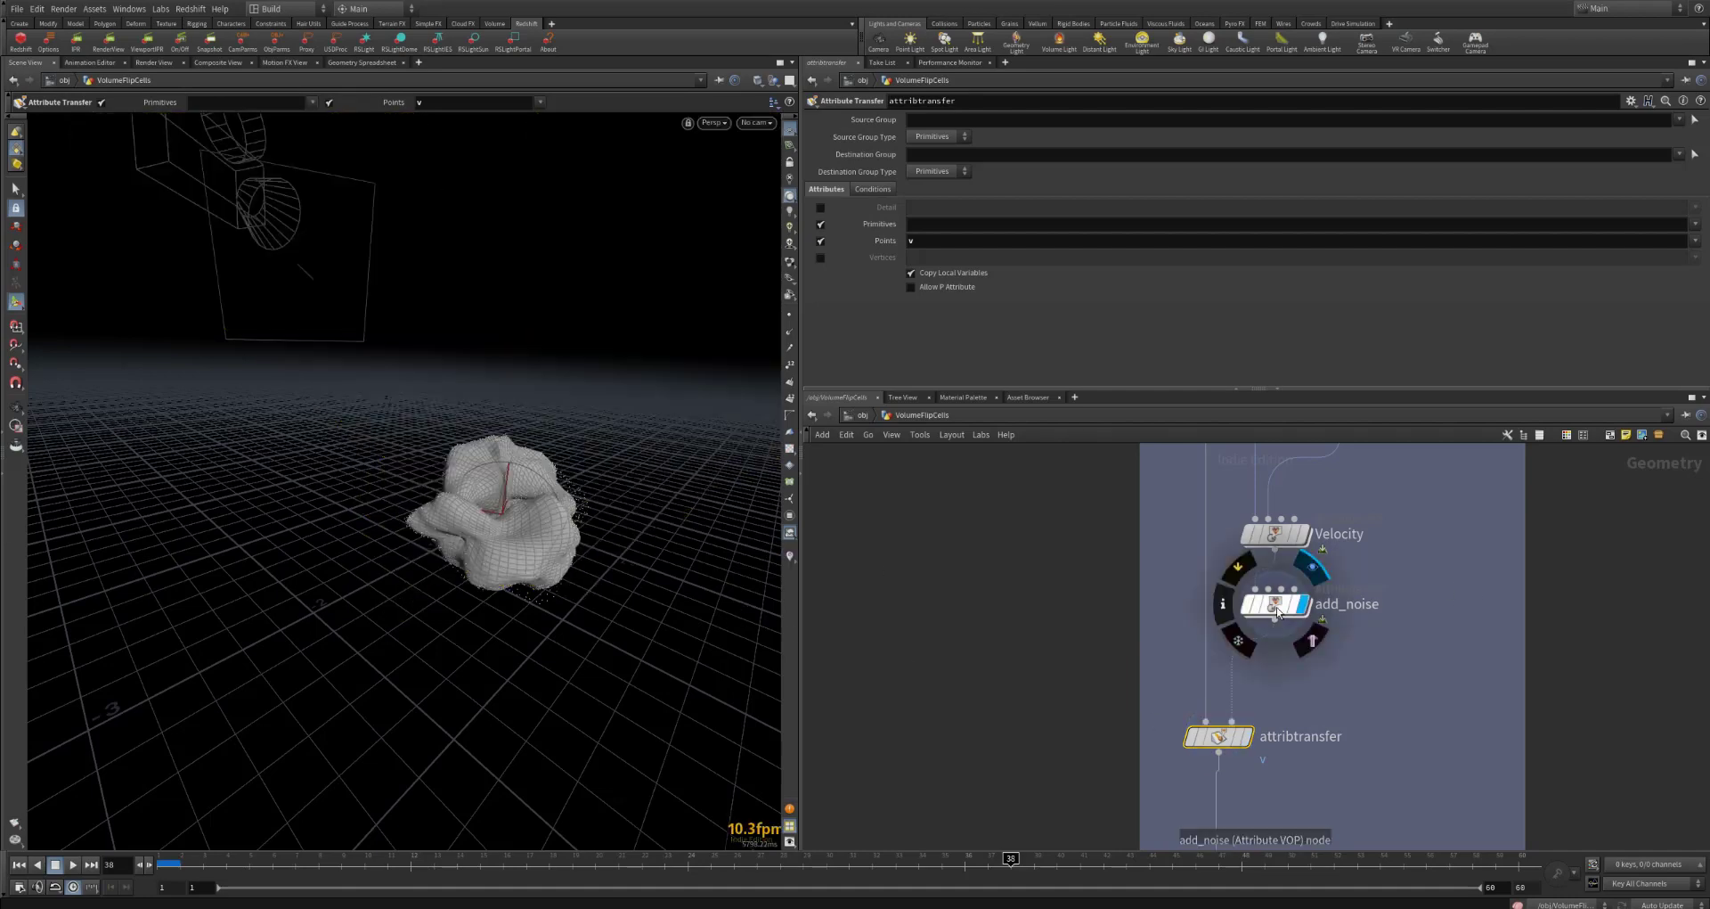
pyautogui.click(1245, 738)
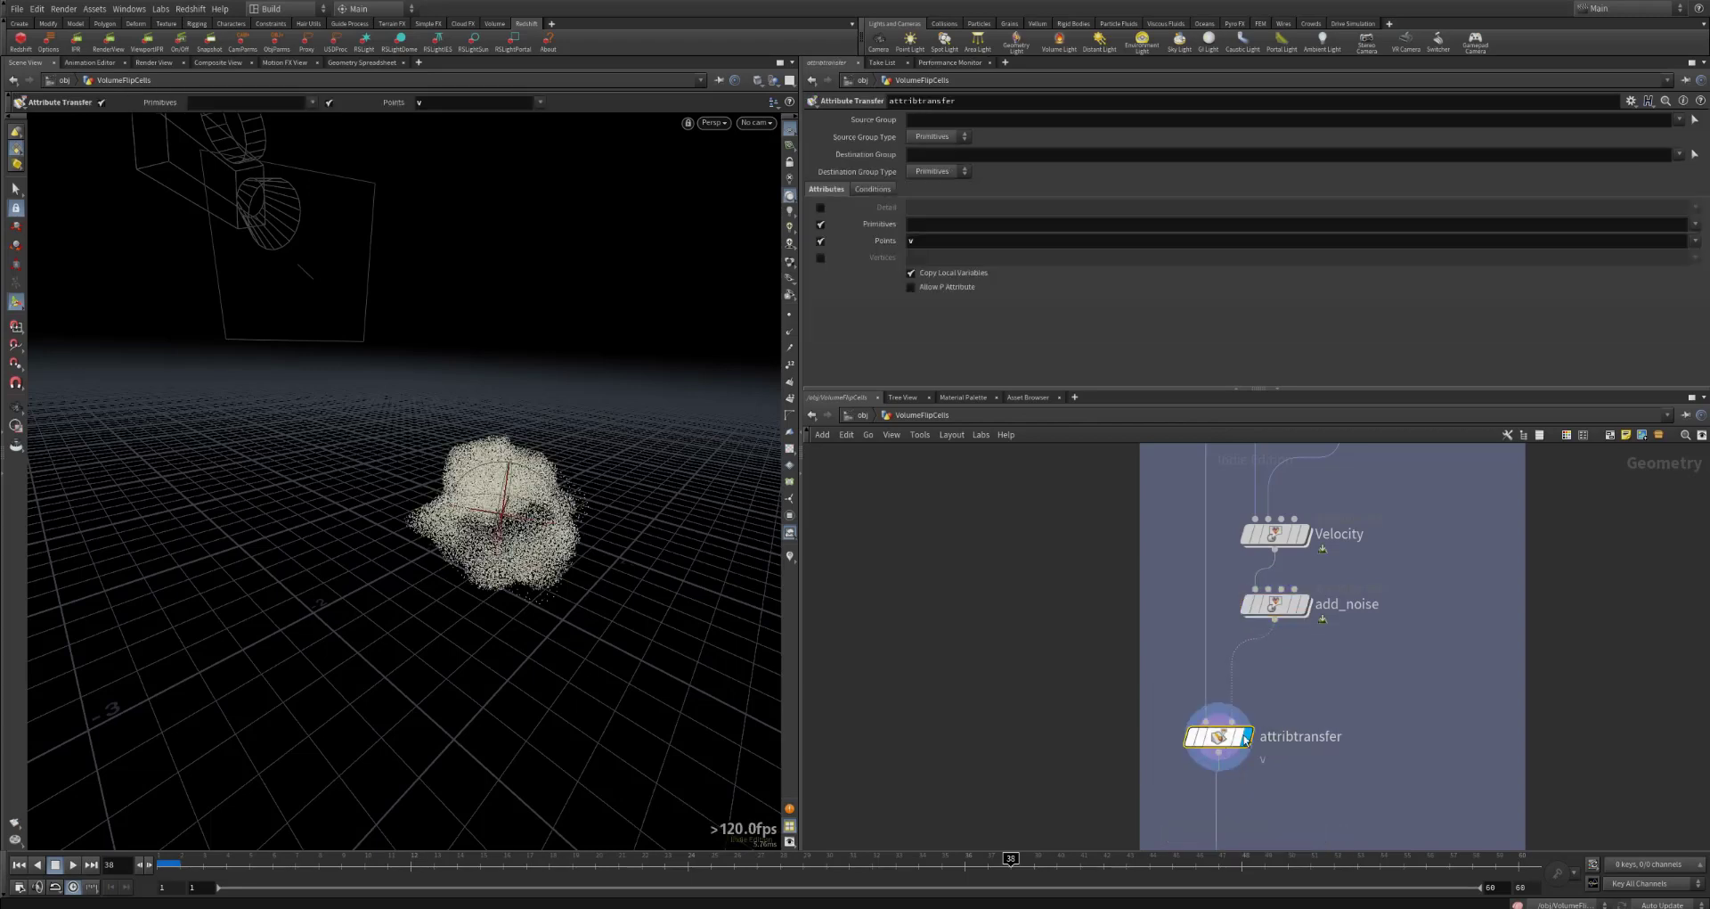
# Step: Display the rest node below attribtransfer and examine its Rest Position settings
pyautogui.scroll(-4, 1245, 739)
pyautogui.moveTo(1334, 649)
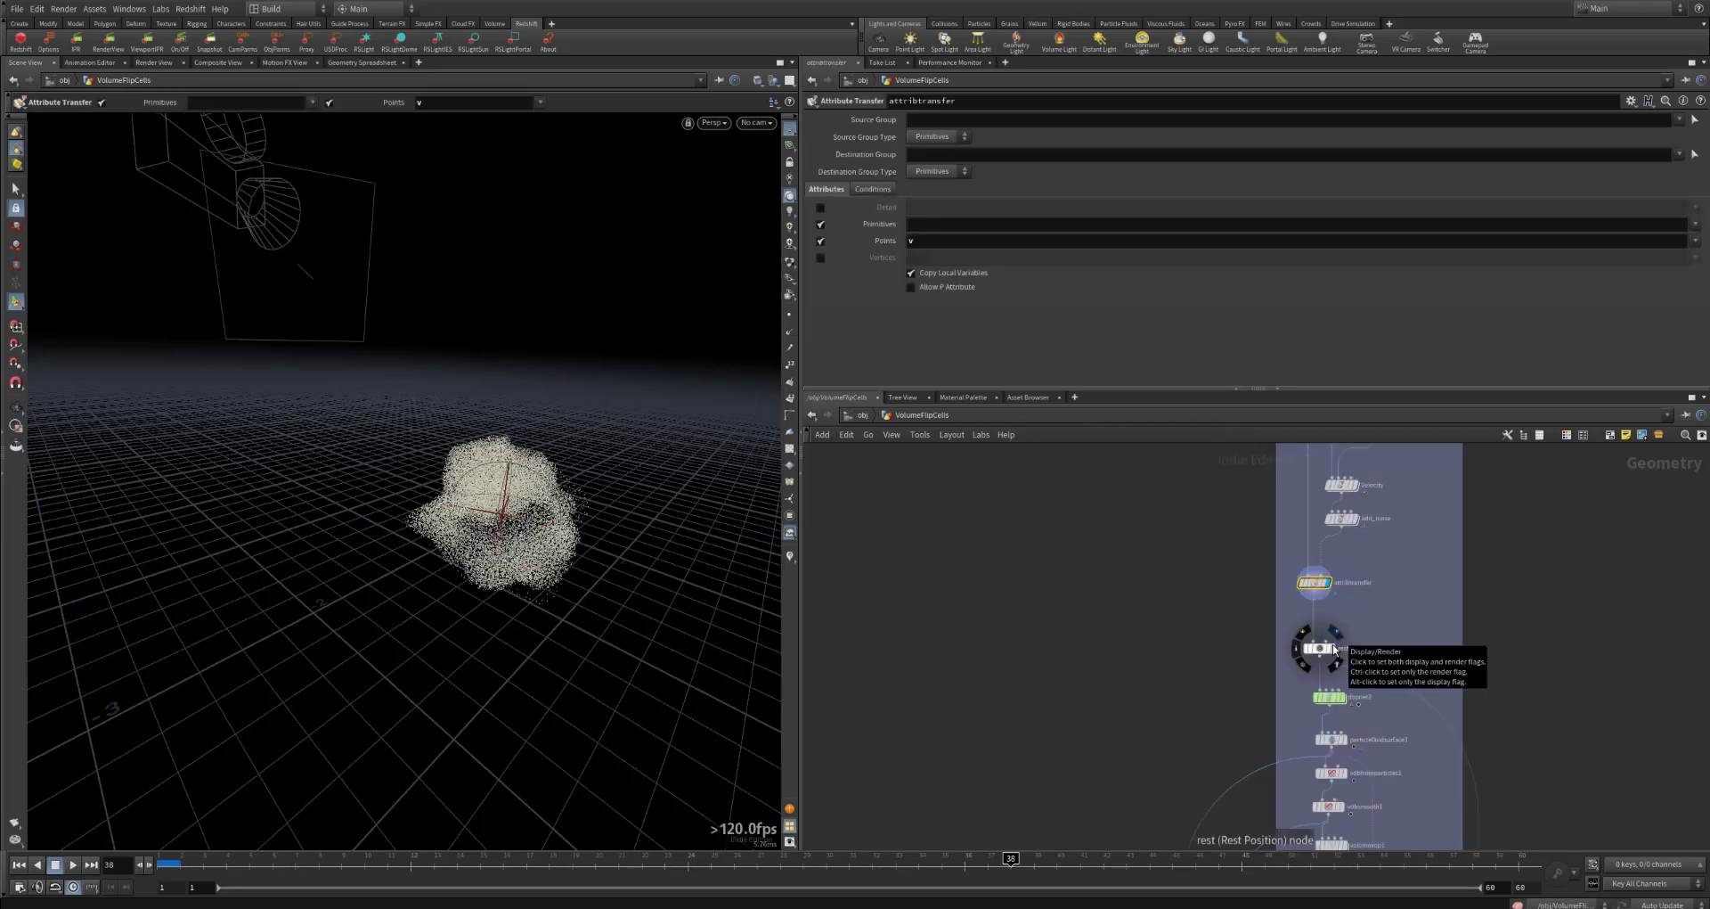
pyautogui.click(1334, 648)
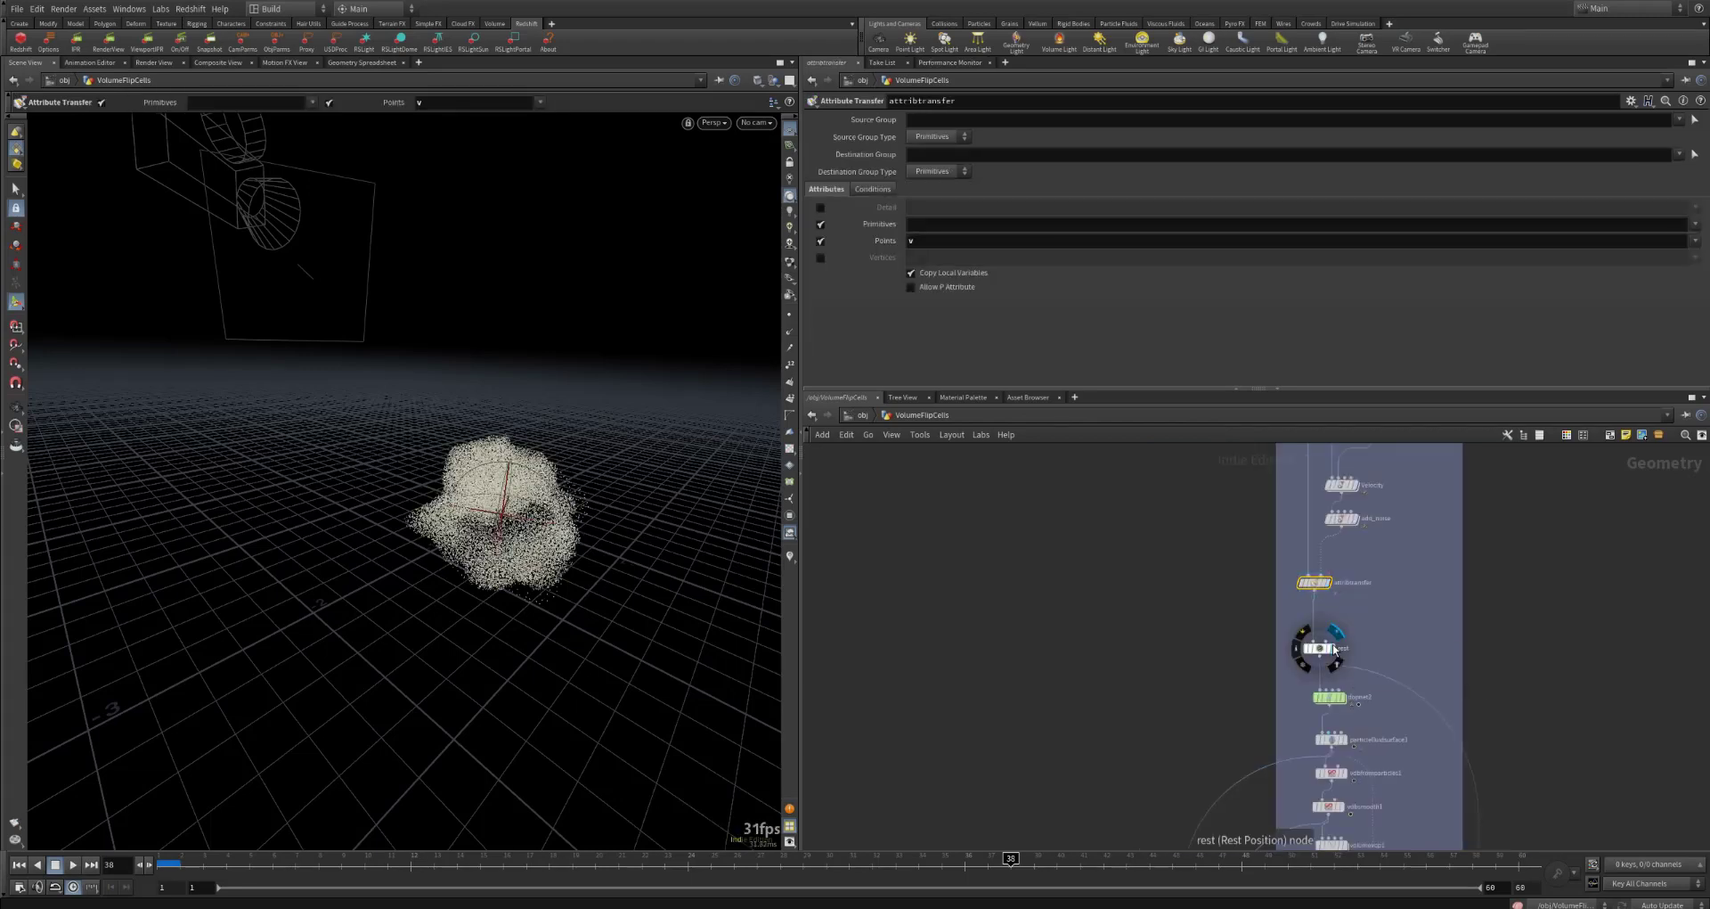
pyautogui.click(1322, 653)
pyautogui.moveTo(1321, 654)
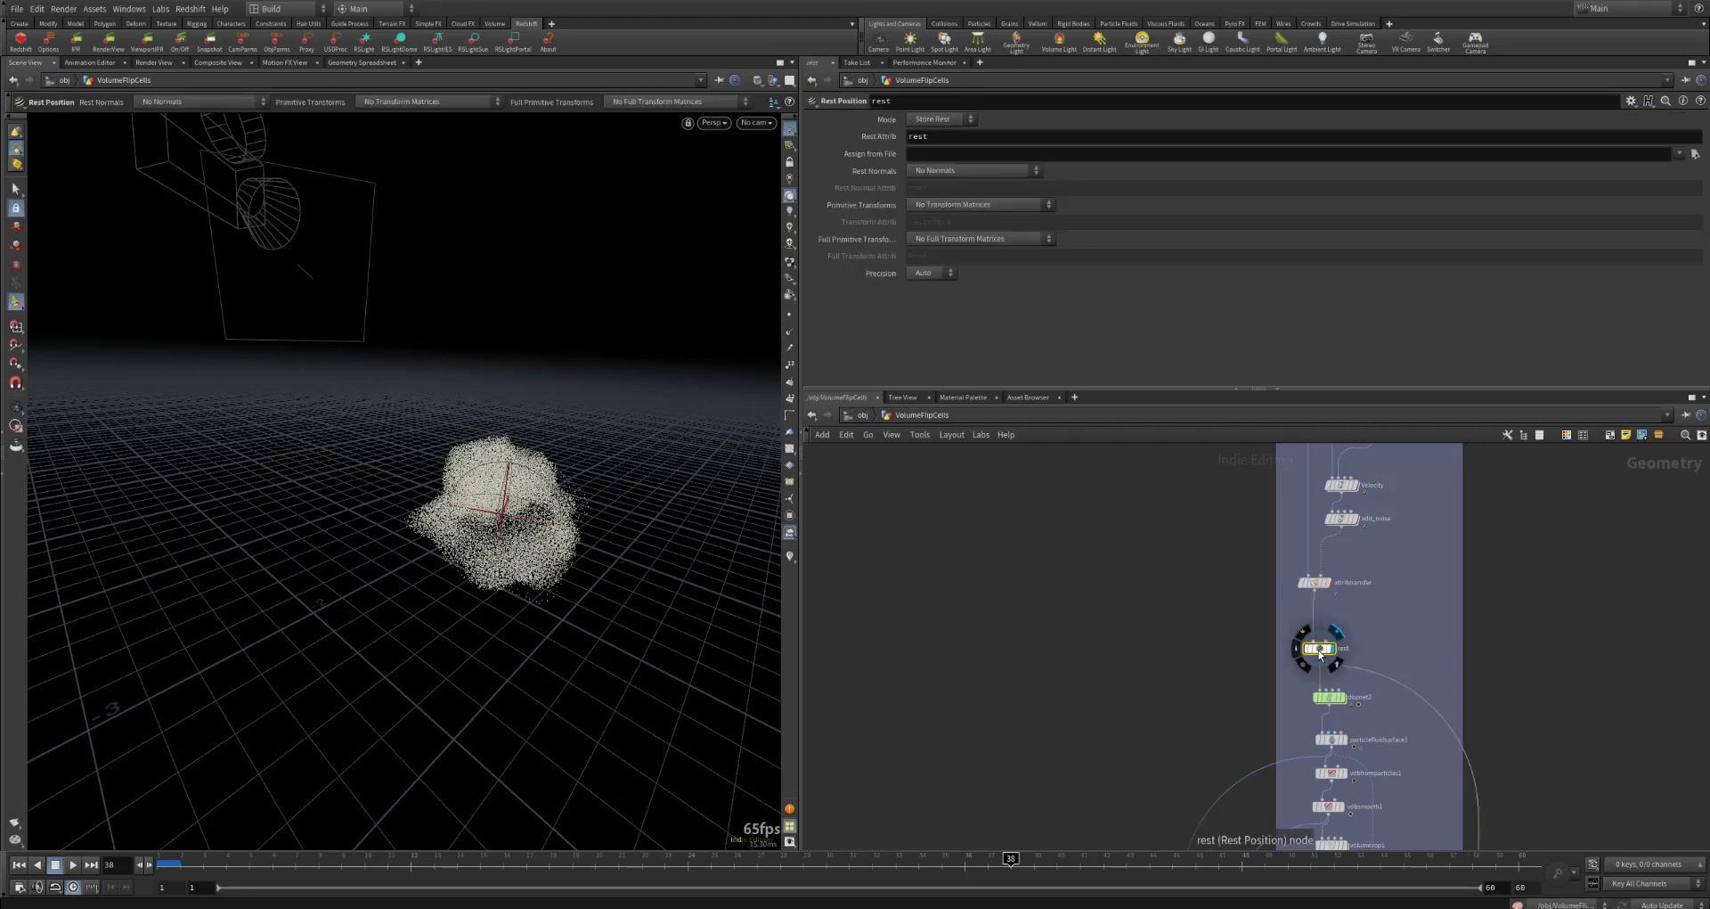
pyautogui.moveTo(1345, 700)
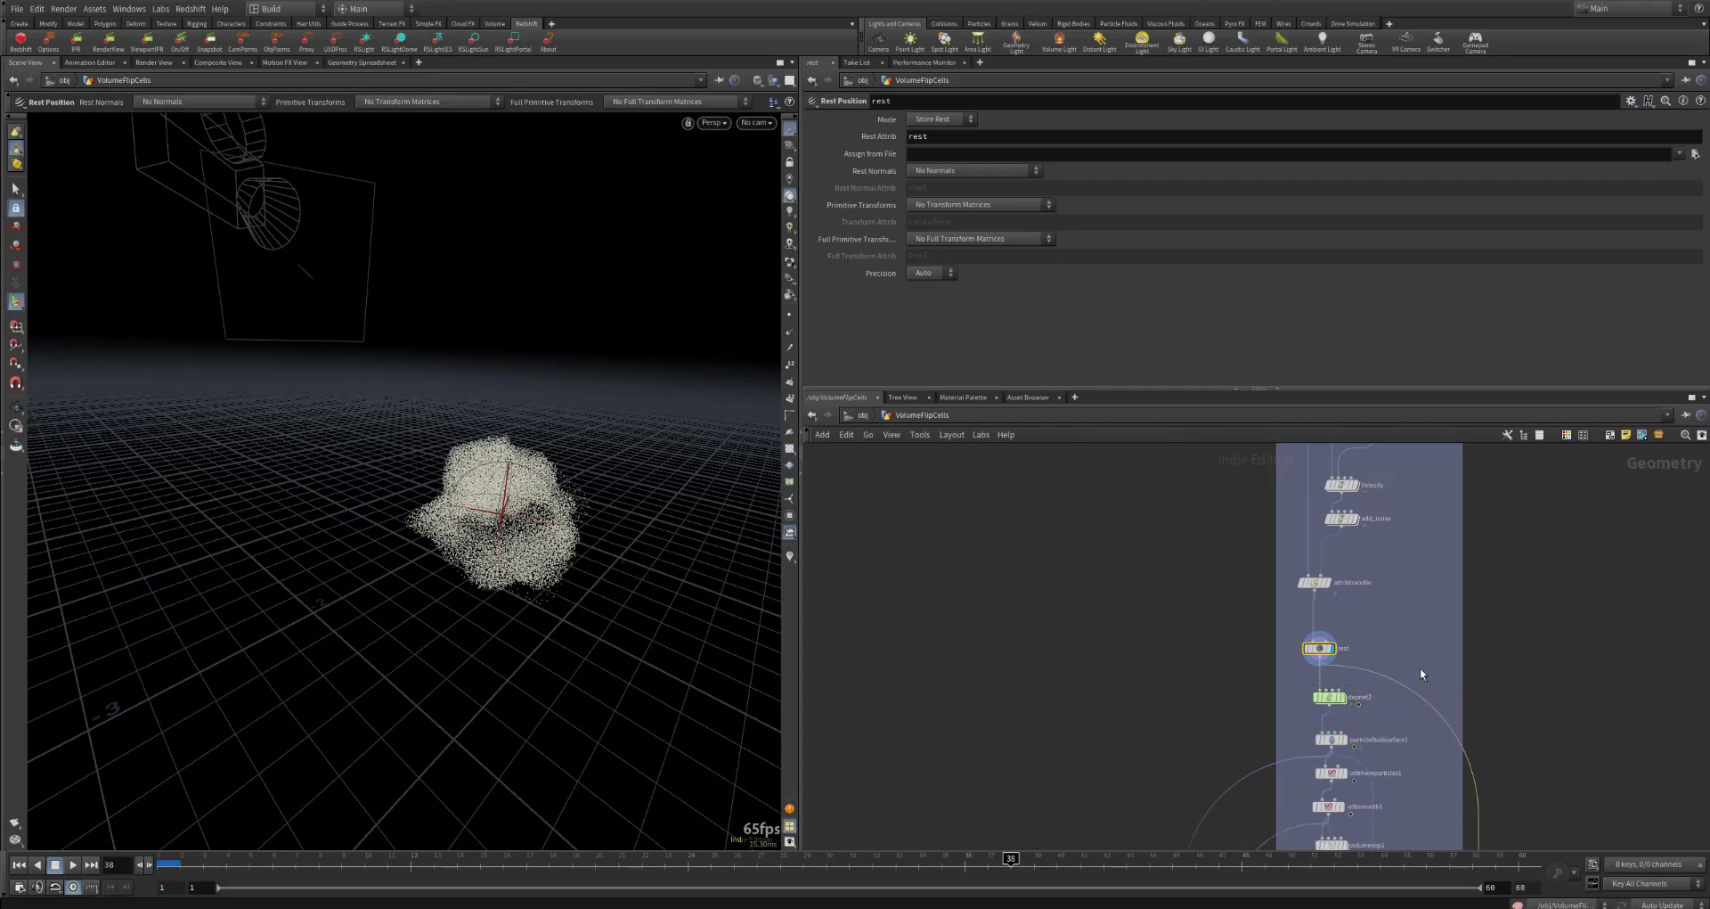
# Step: Go inside dopnet2 below the rest node and view the fluid particles and curve force guides from several angles
pyautogui.moveTo(1559, 514); pyautogui.dragTo(1588, 453, button='middle')
pyautogui.scroll(-3, 1571, 552)
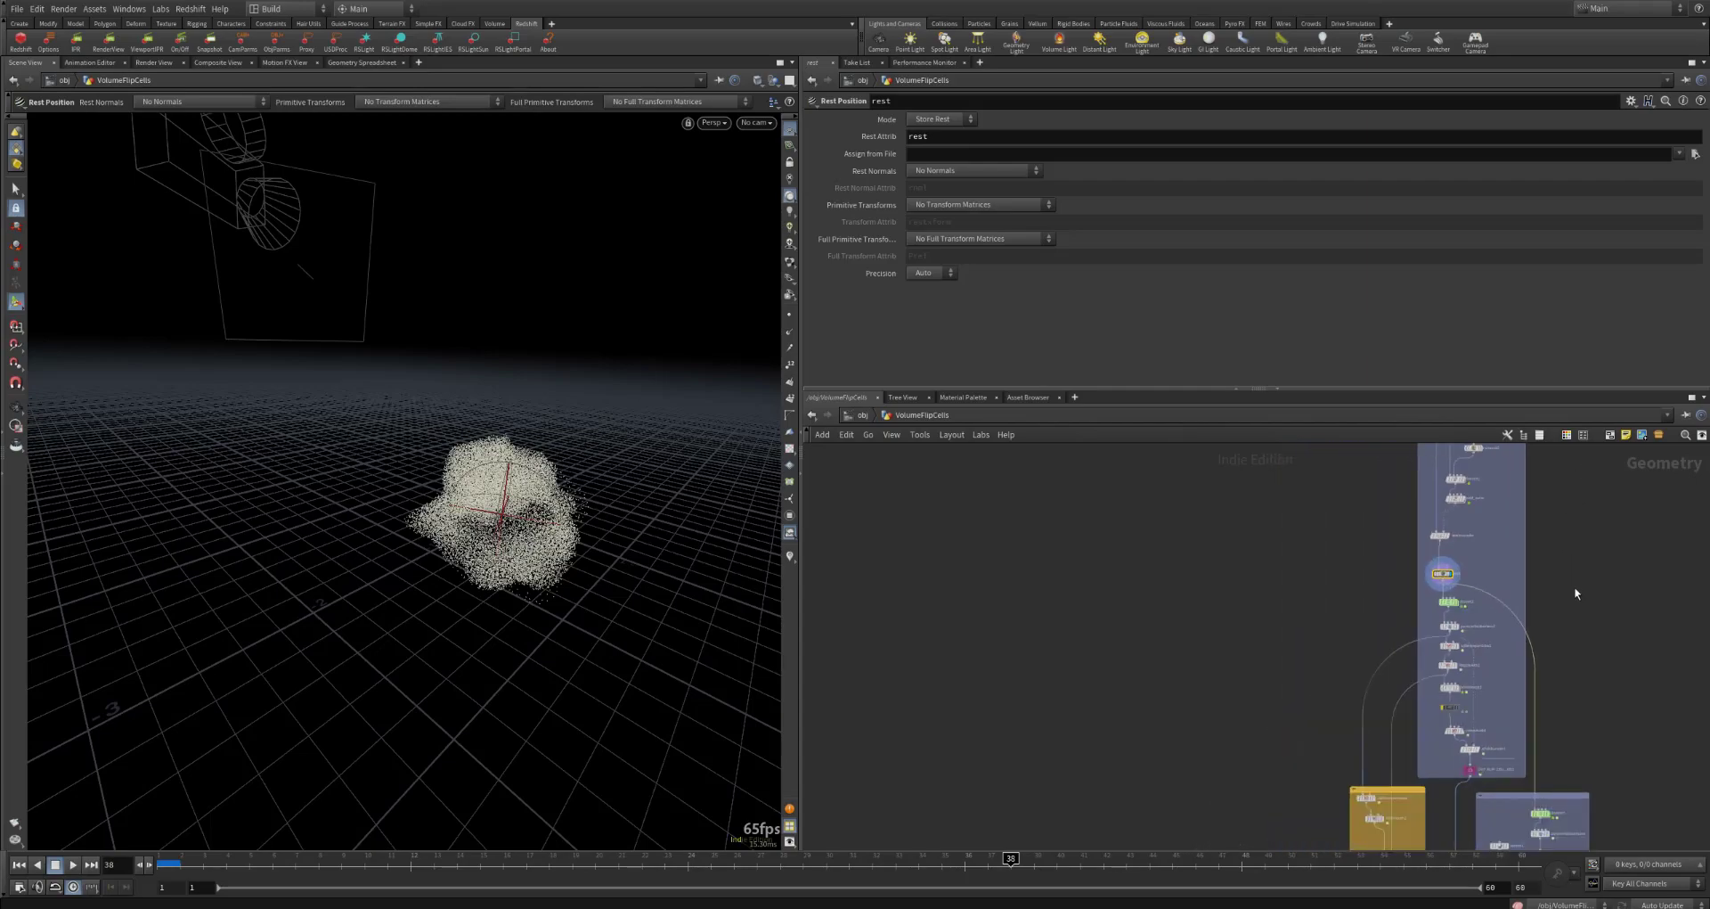
pyautogui.moveTo(668, 499); pyautogui.dragTo(484, 650)
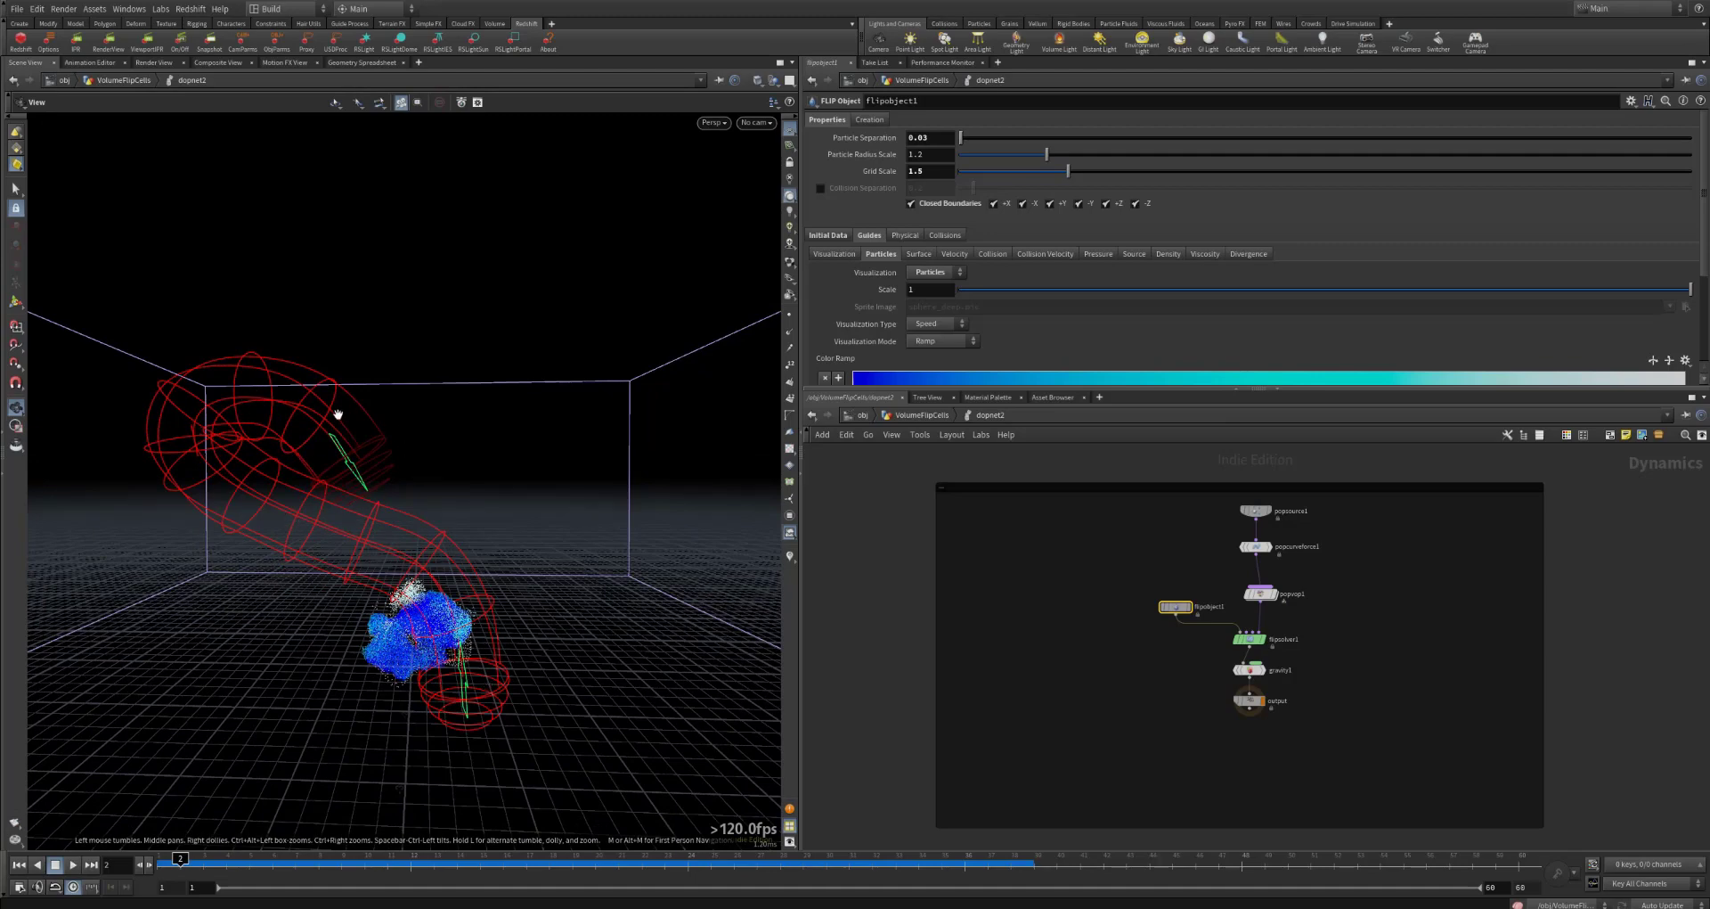
pyautogui.moveTo(336, 413); pyautogui.dragTo(406, 656)
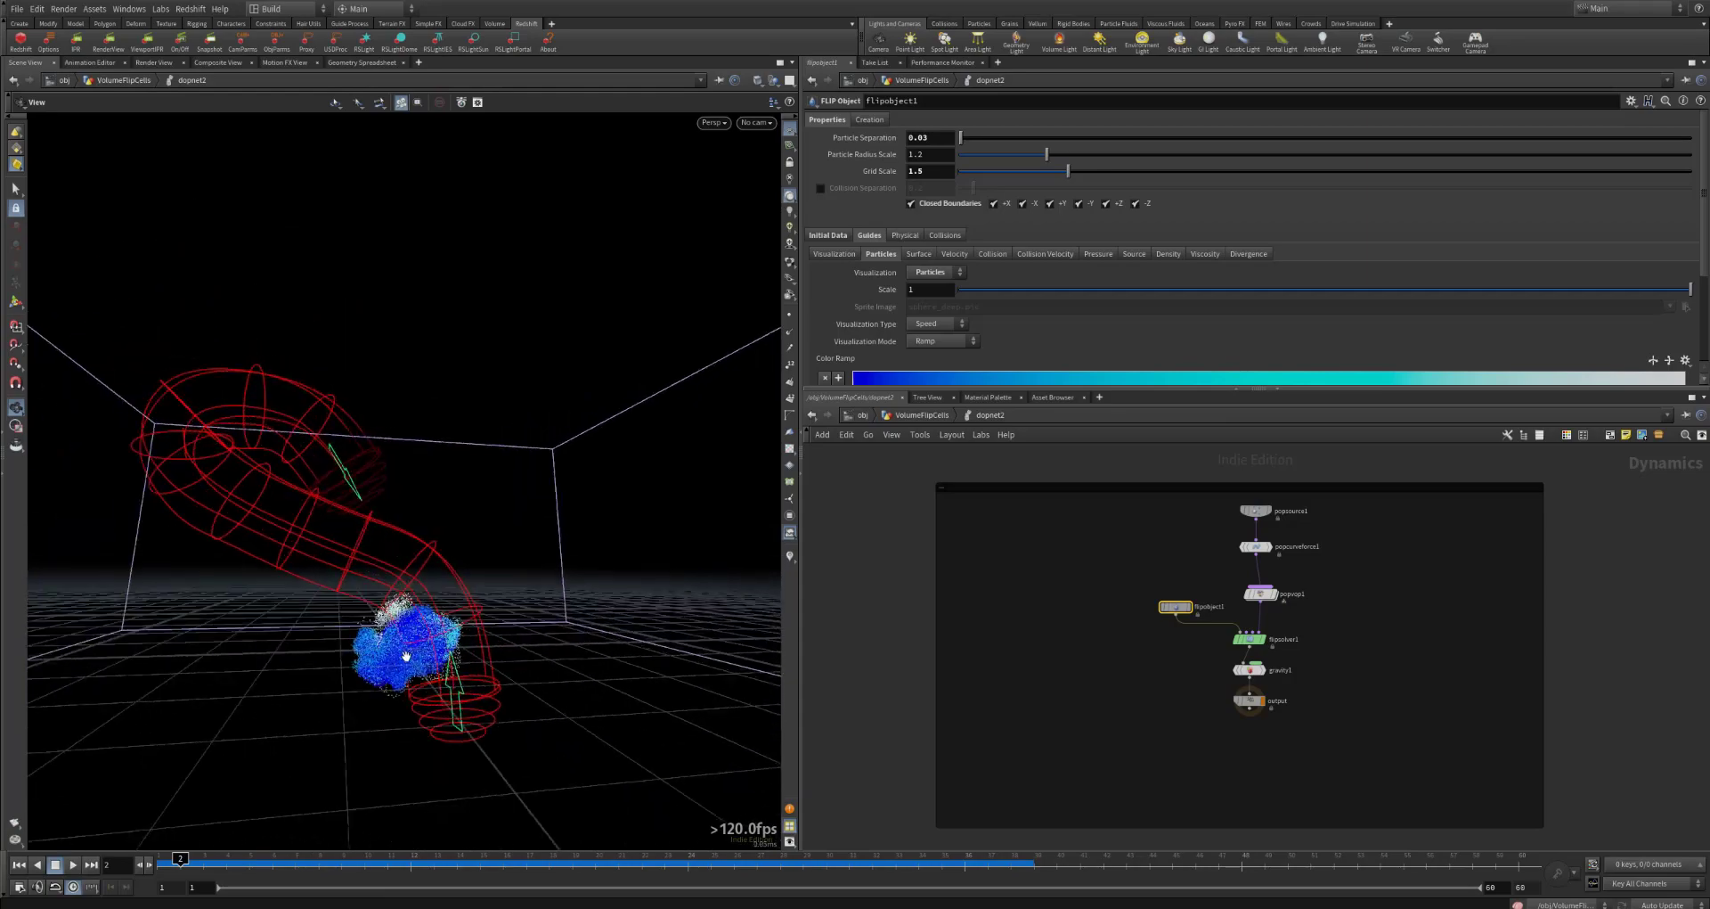
pyautogui.moveTo(364, 581); pyautogui.dragTo(339, 832)
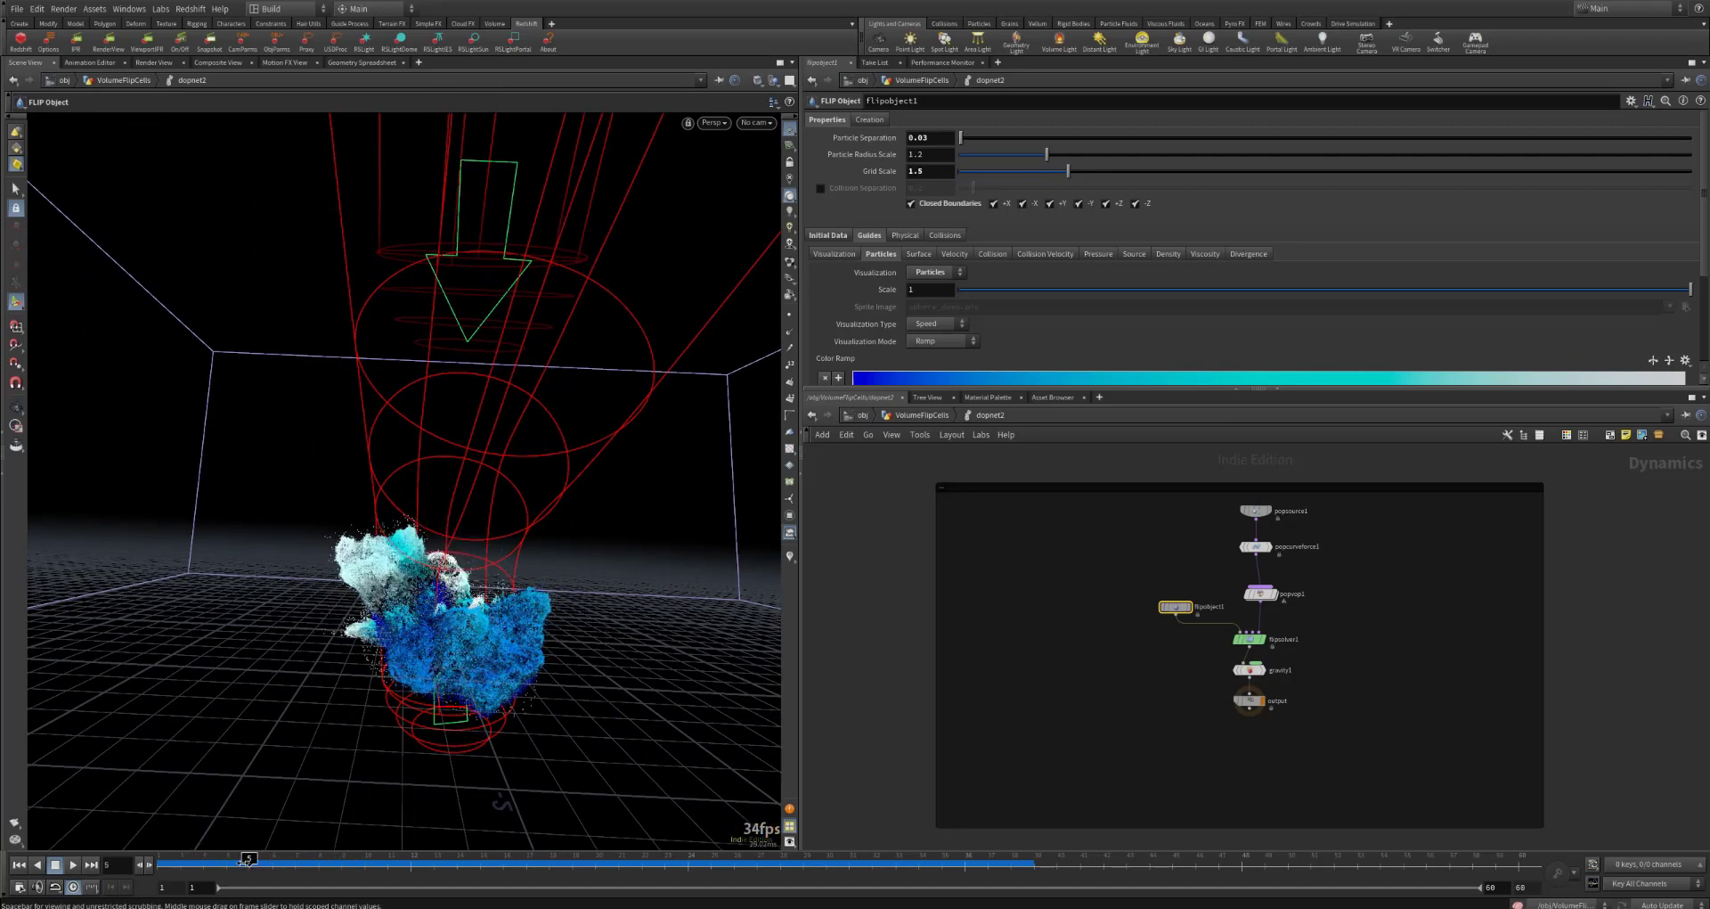
# Step: Scrub through the cached FLIP simulation, inspecting the particles from several angles, and finish on frame 12
pyautogui.moveTo(236, 860)
pyautogui.mouseDown()
pyautogui.moveTo(536, 839)
pyautogui.moveTo(225, 858)
pyautogui.moveTo(503, 857)
pyautogui.moveTo(181, 863)
pyautogui.moveTo(460, 863)
pyautogui.moveTo(389, 863)
pyautogui.moveTo(434, 861)
pyautogui.mouseUp()
pyautogui.press('space')
pyautogui.moveTo(470, 609); pyautogui.dragTo(572, 591)
pyautogui.moveTo(424, 872); pyautogui.dragTo(639, 882)
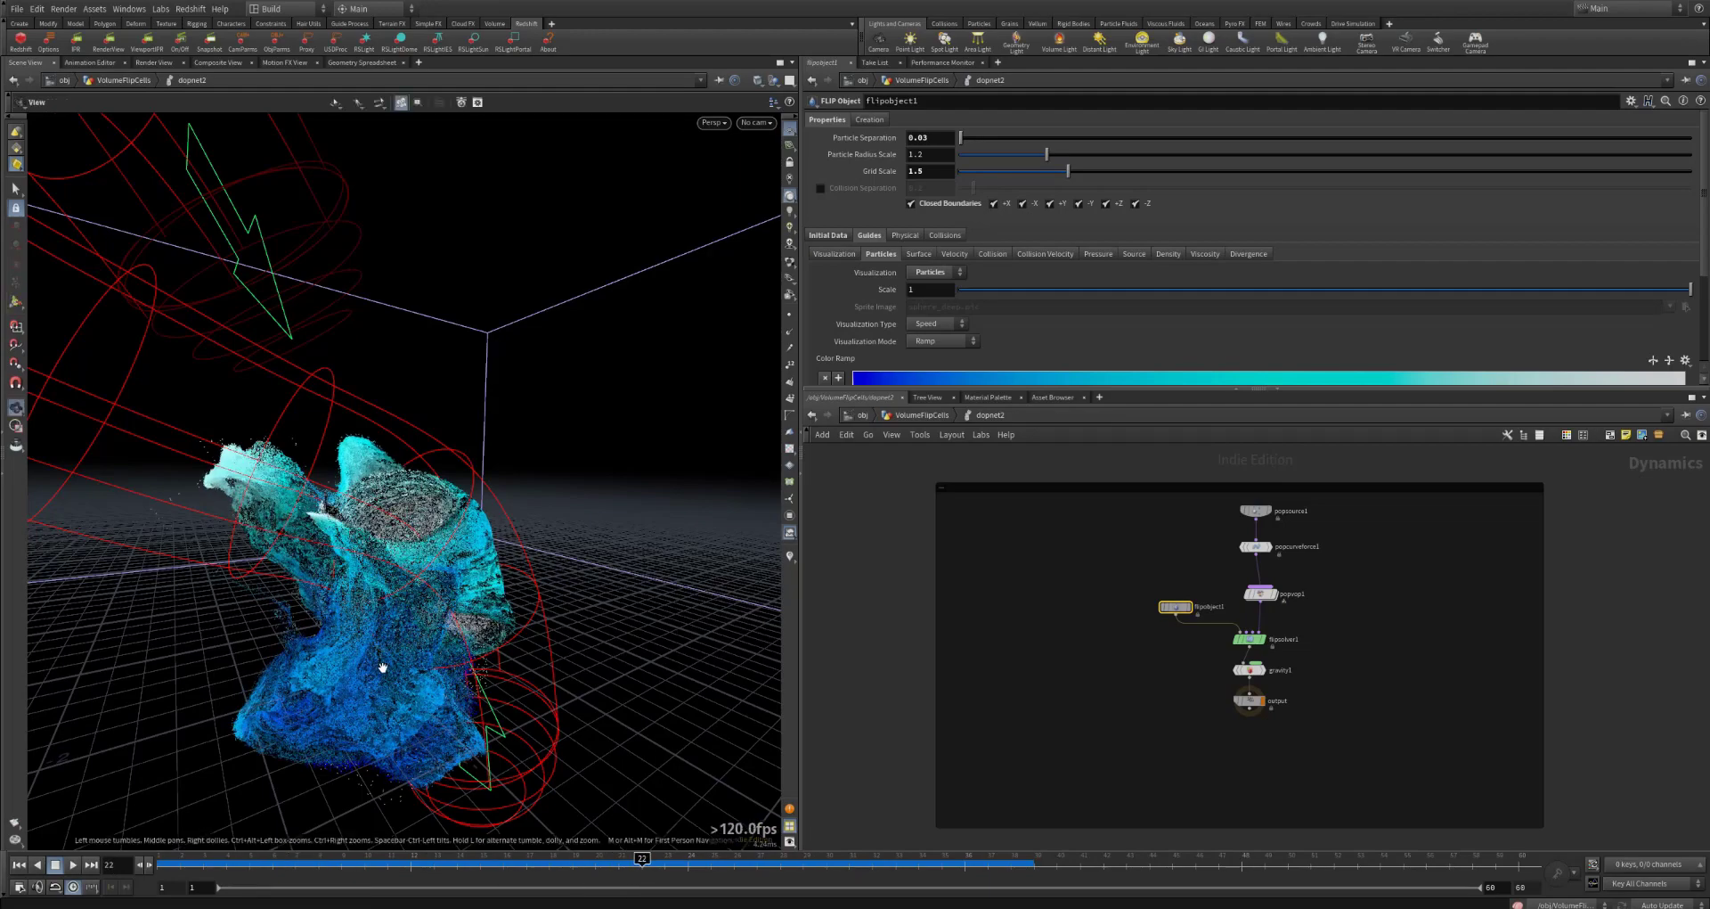
pyautogui.moveTo(490, 657); pyautogui.dragTo(275, 586)
pyautogui.moveTo(275, 586); pyautogui.dragTo(460, 581, button='middle')
pyautogui.moveTo(460, 582); pyautogui.dragTo(393, 657)
pyautogui.moveTo(751, 863); pyautogui.dragTo(411, 858)
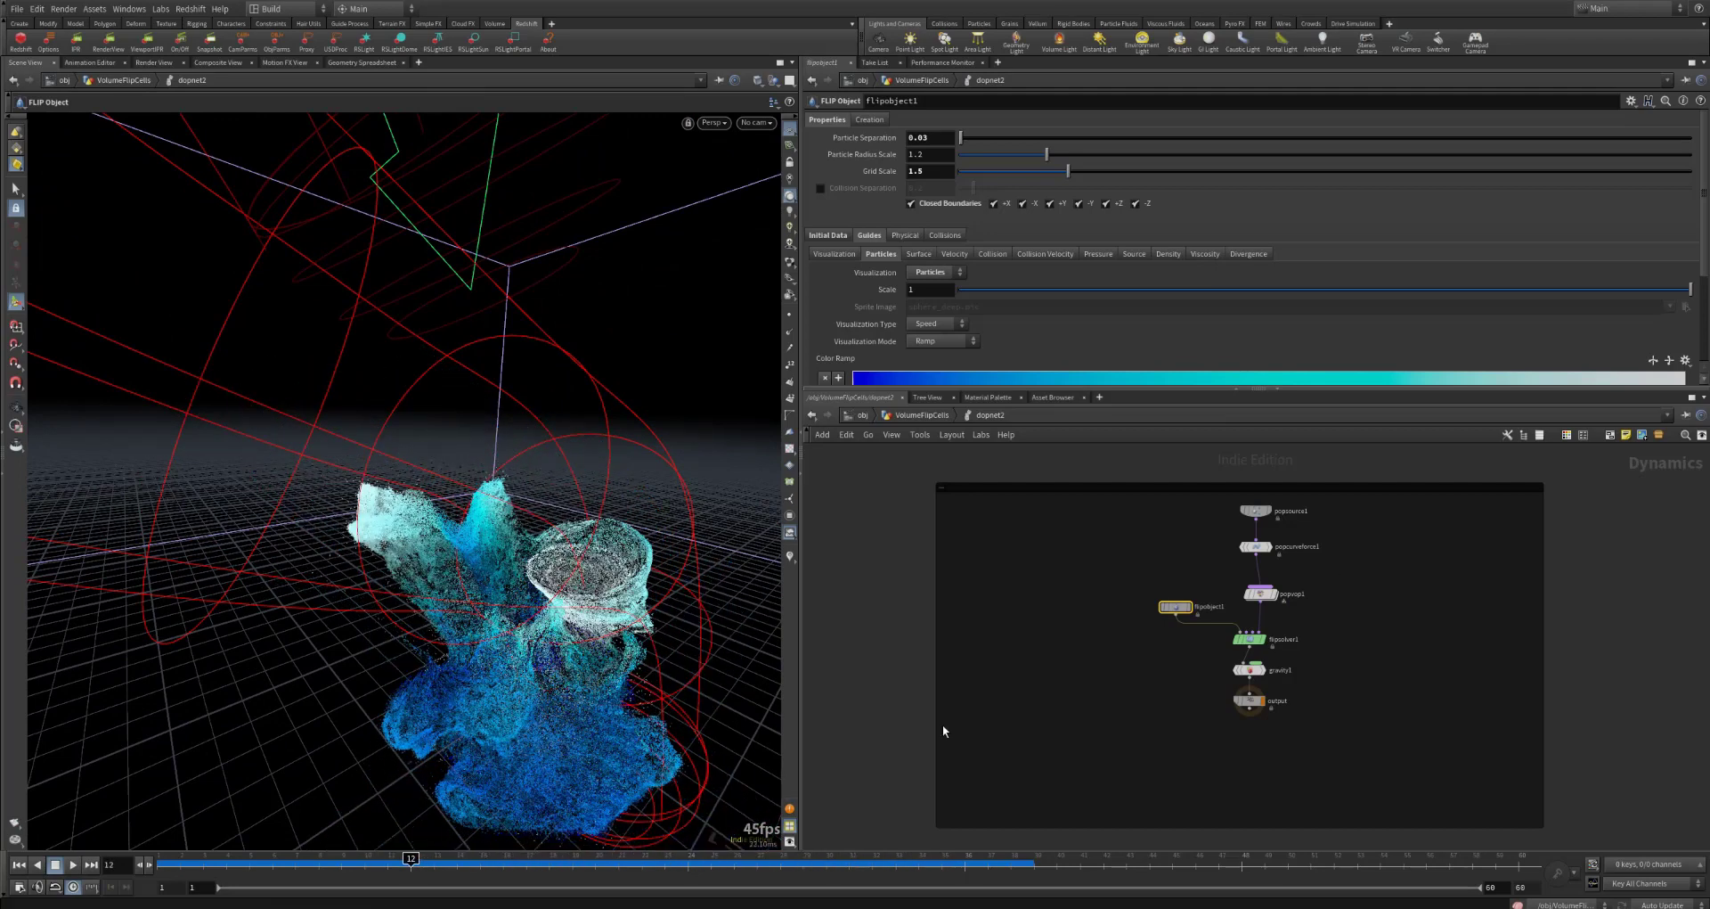
# Step: Review the dopnet2 nodes: flipsolver1, gravity1, flipobject1 and popsource1, plus the popcurveforce1 and popvop1 pair
pyautogui.click(1252, 640)
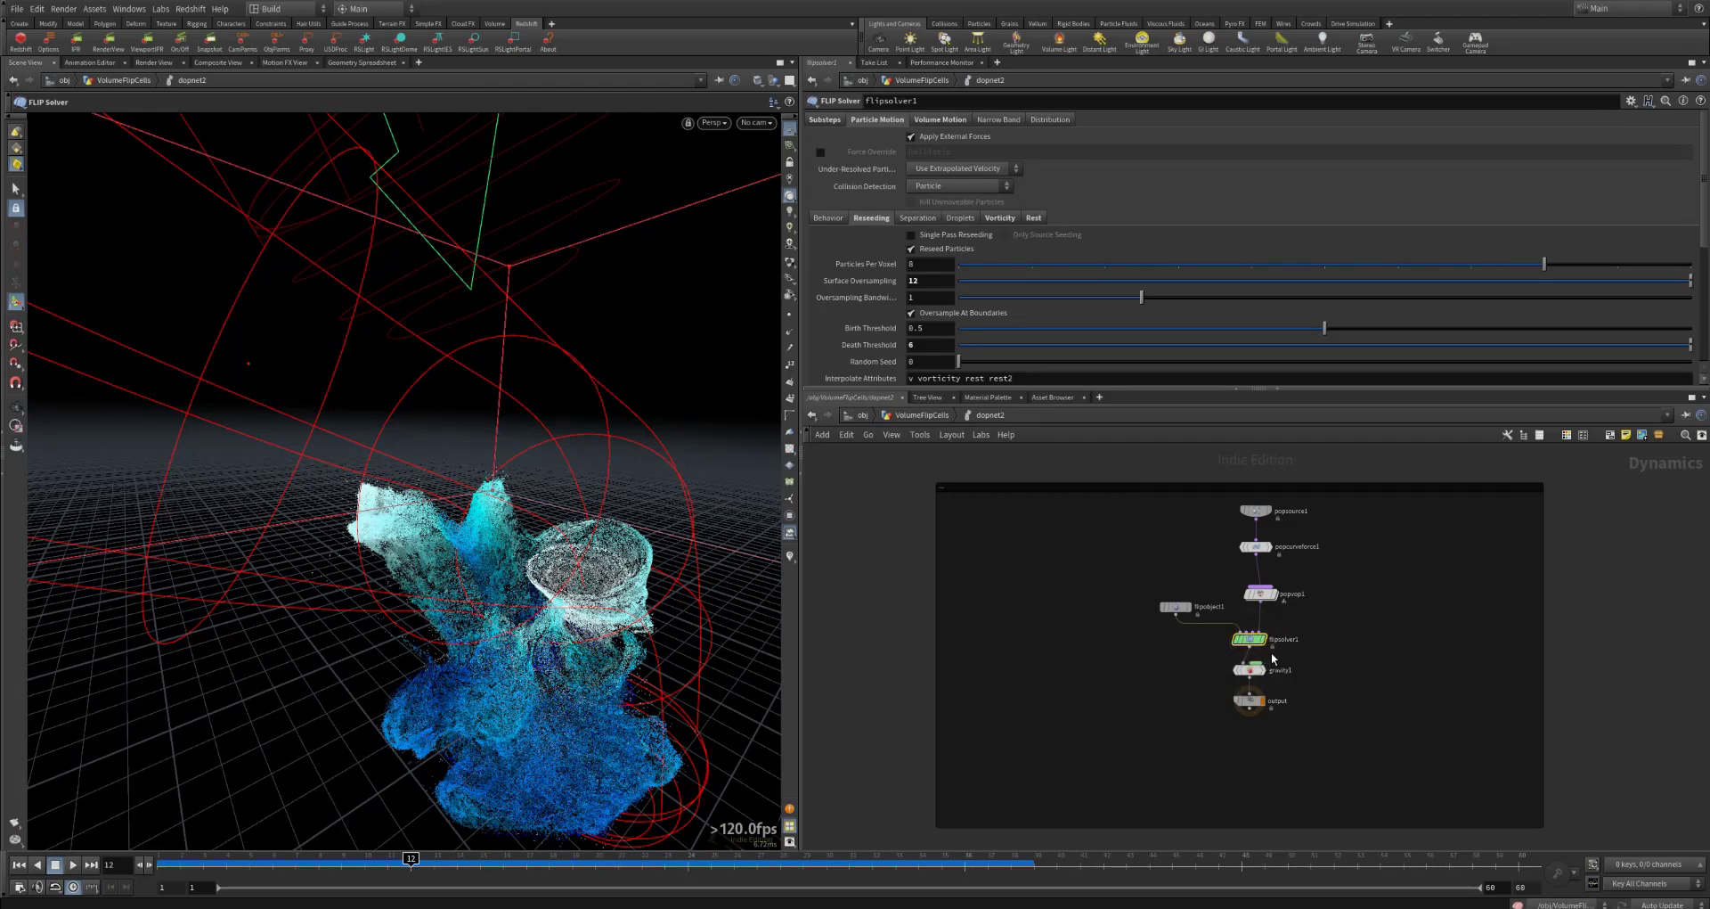
pyautogui.click(1256, 673)
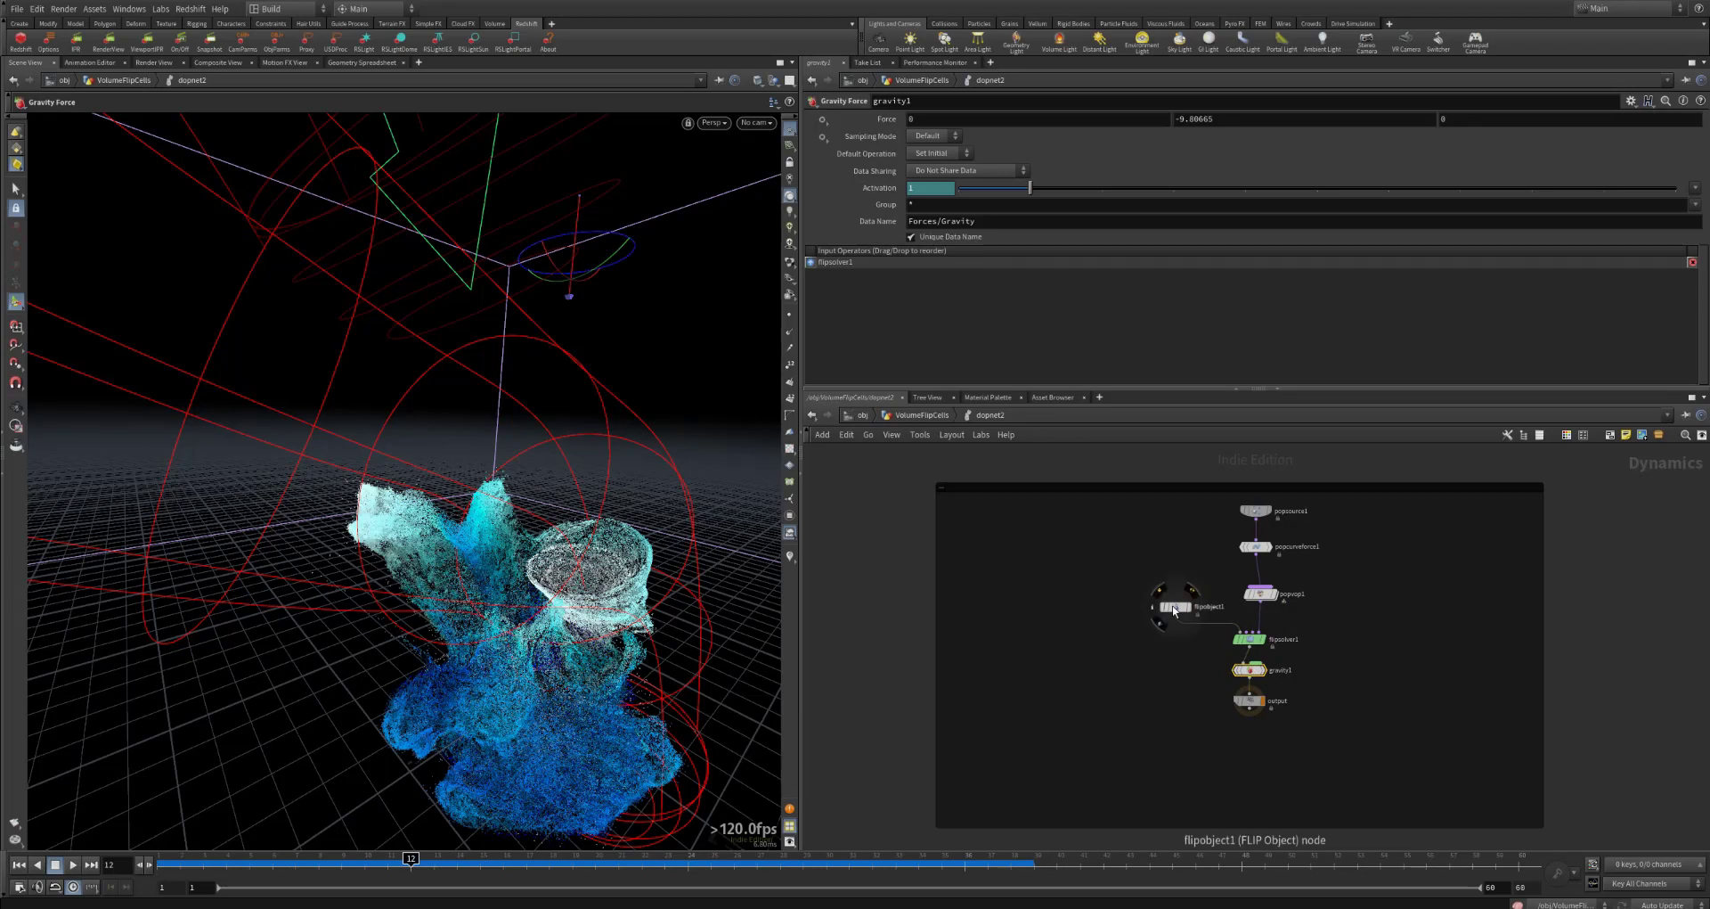
pyautogui.click(1174, 608)
pyautogui.click(1260, 510)
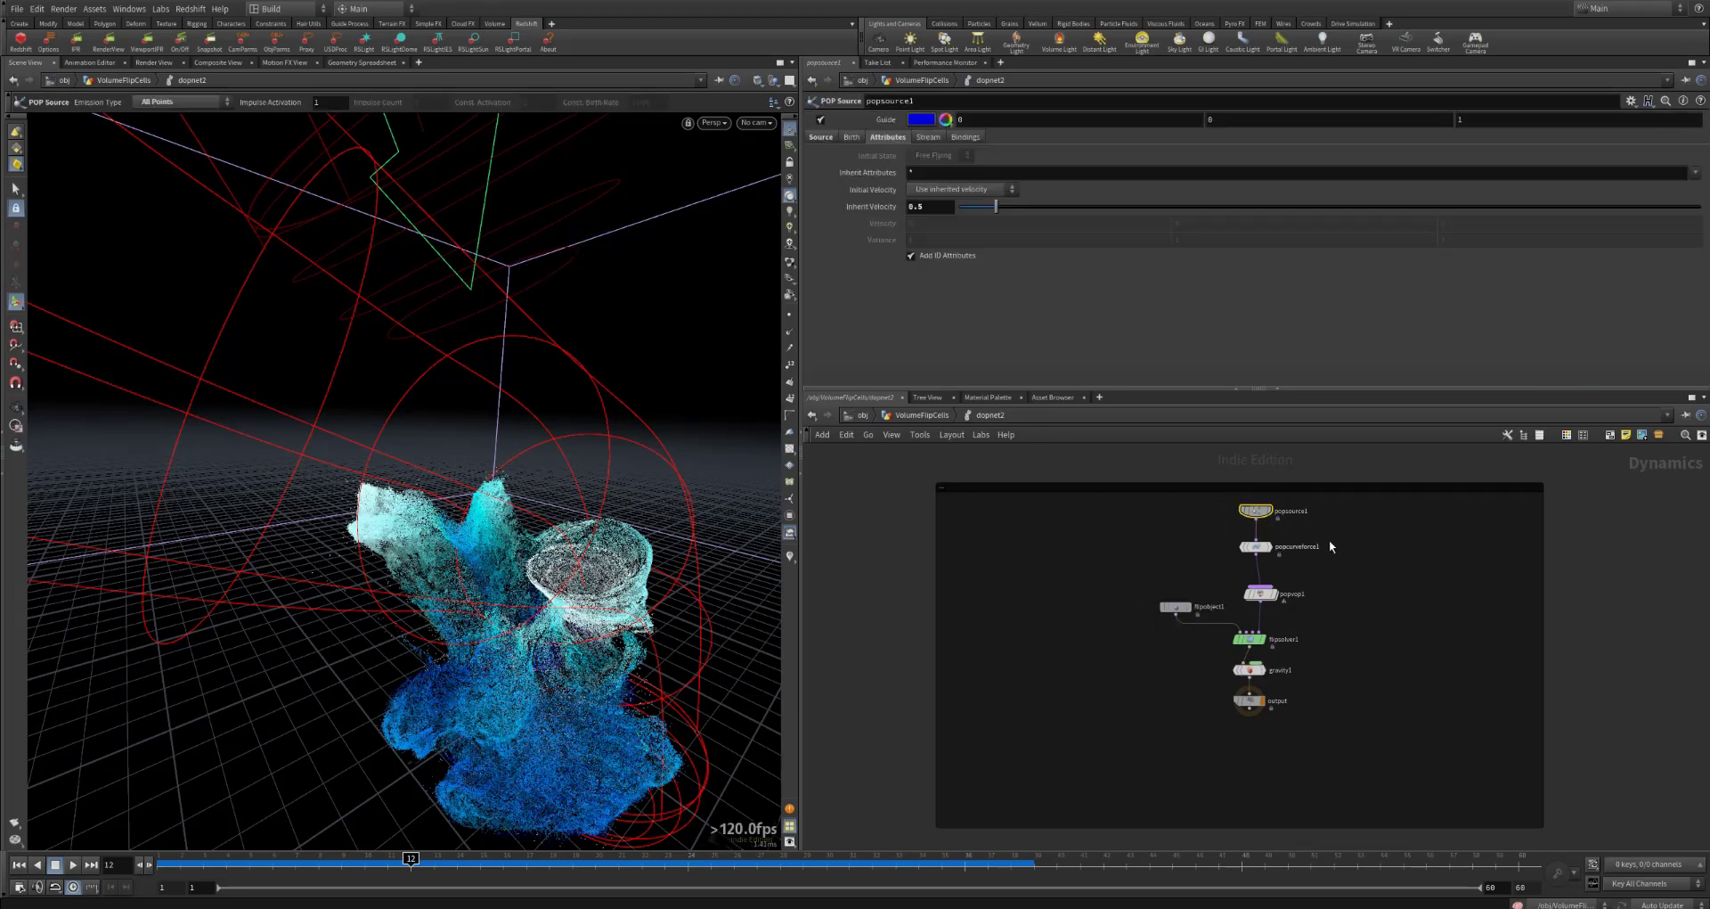
pyautogui.moveTo(1385, 530); pyautogui.dragTo(1216, 607)
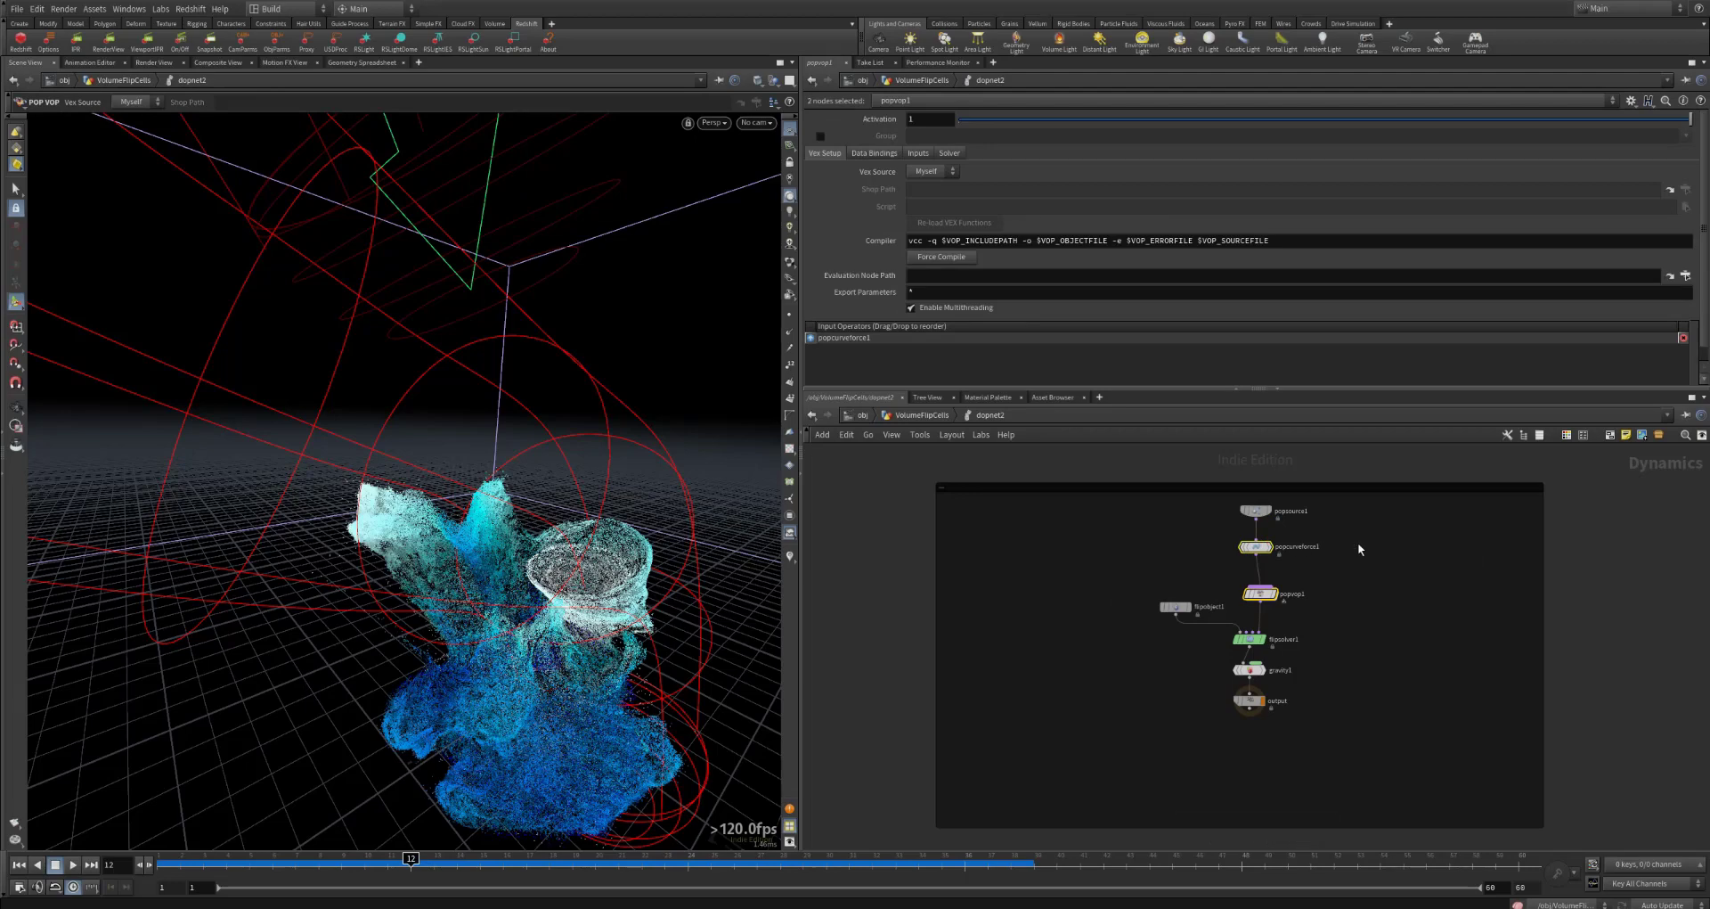
pyautogui.click(1248, 656)
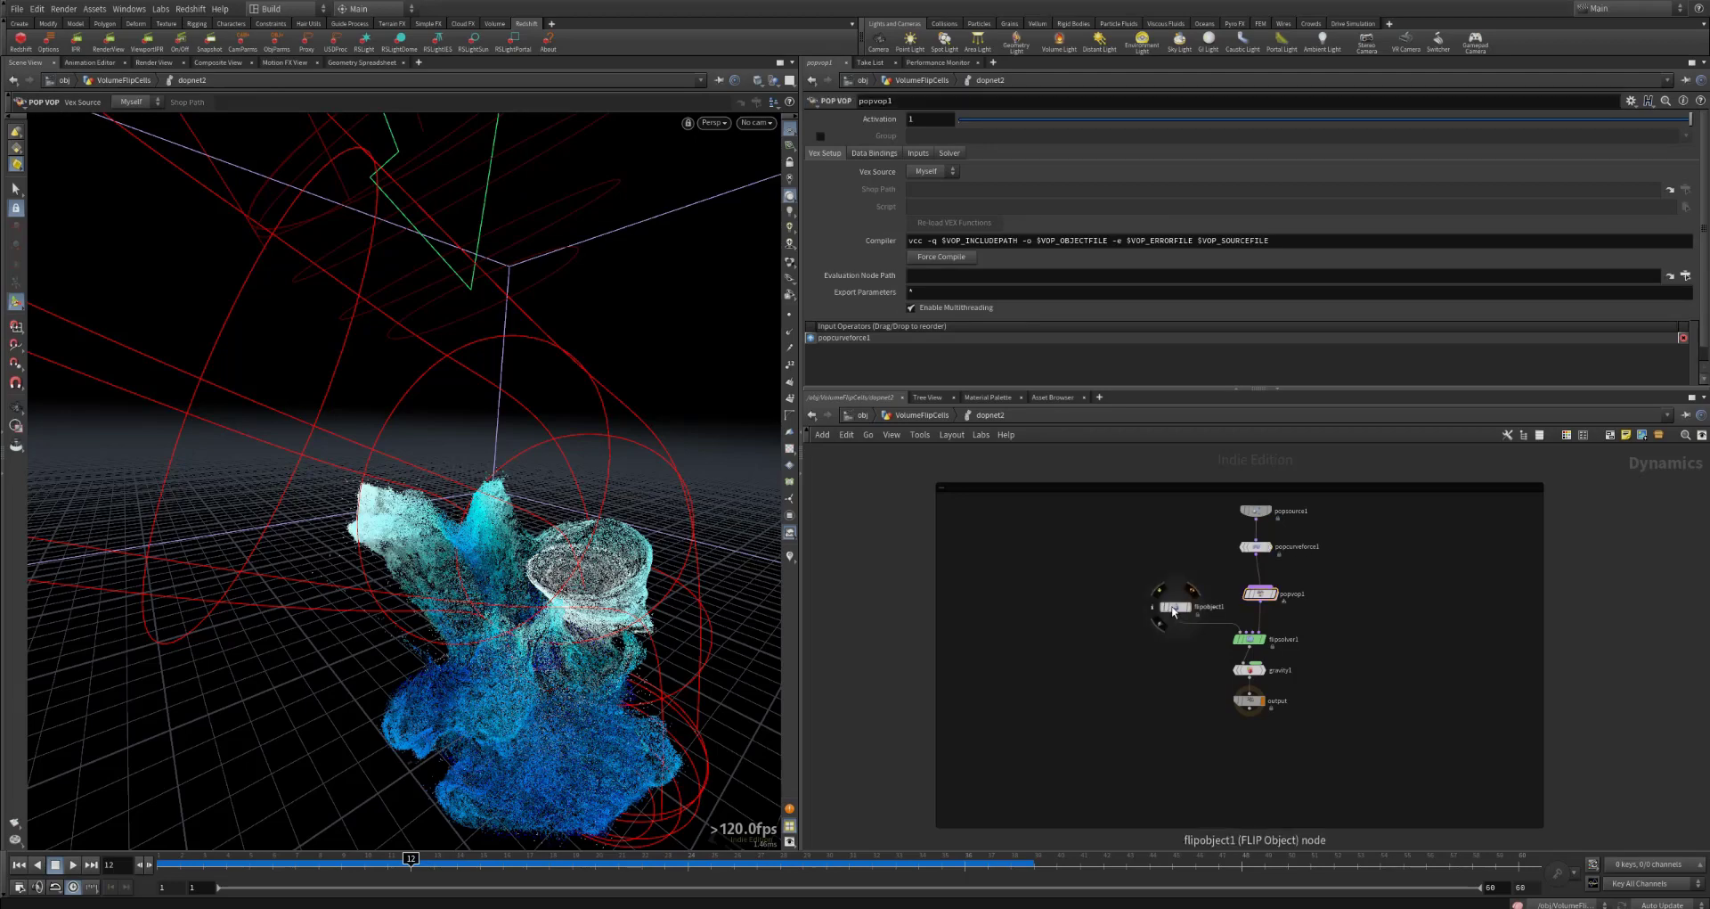
# Step: Examine flipobject1's particle visualization options and its Particle Separation setting
pyautogui.click(1174, 607)
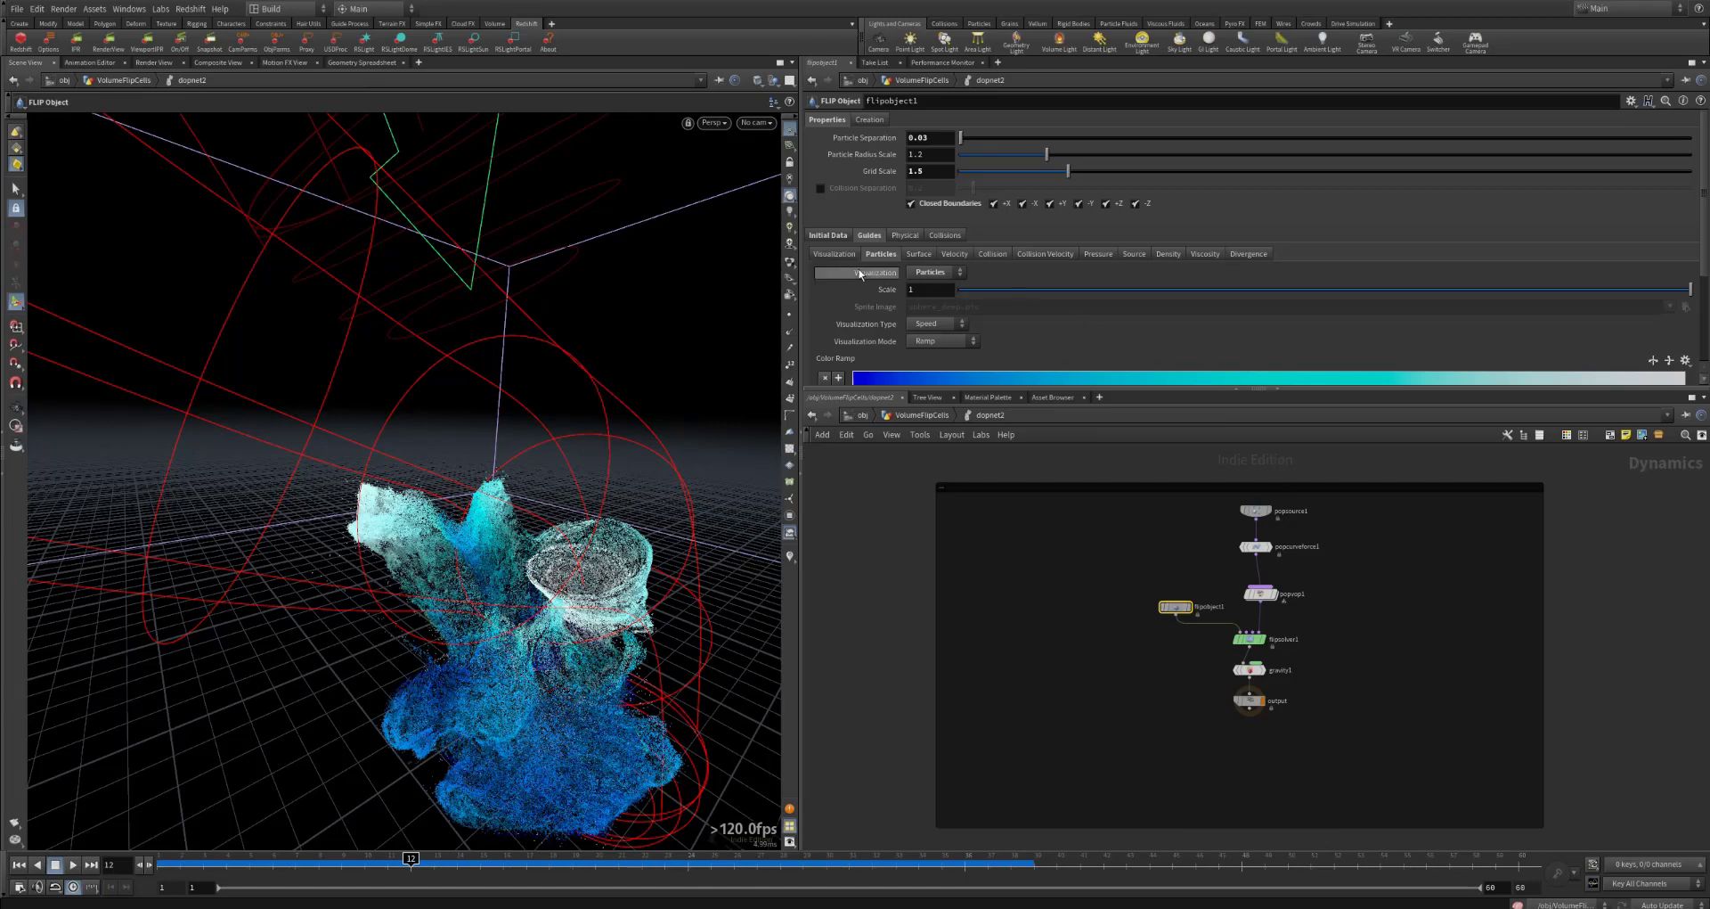
pyautogui.click(935, 273)
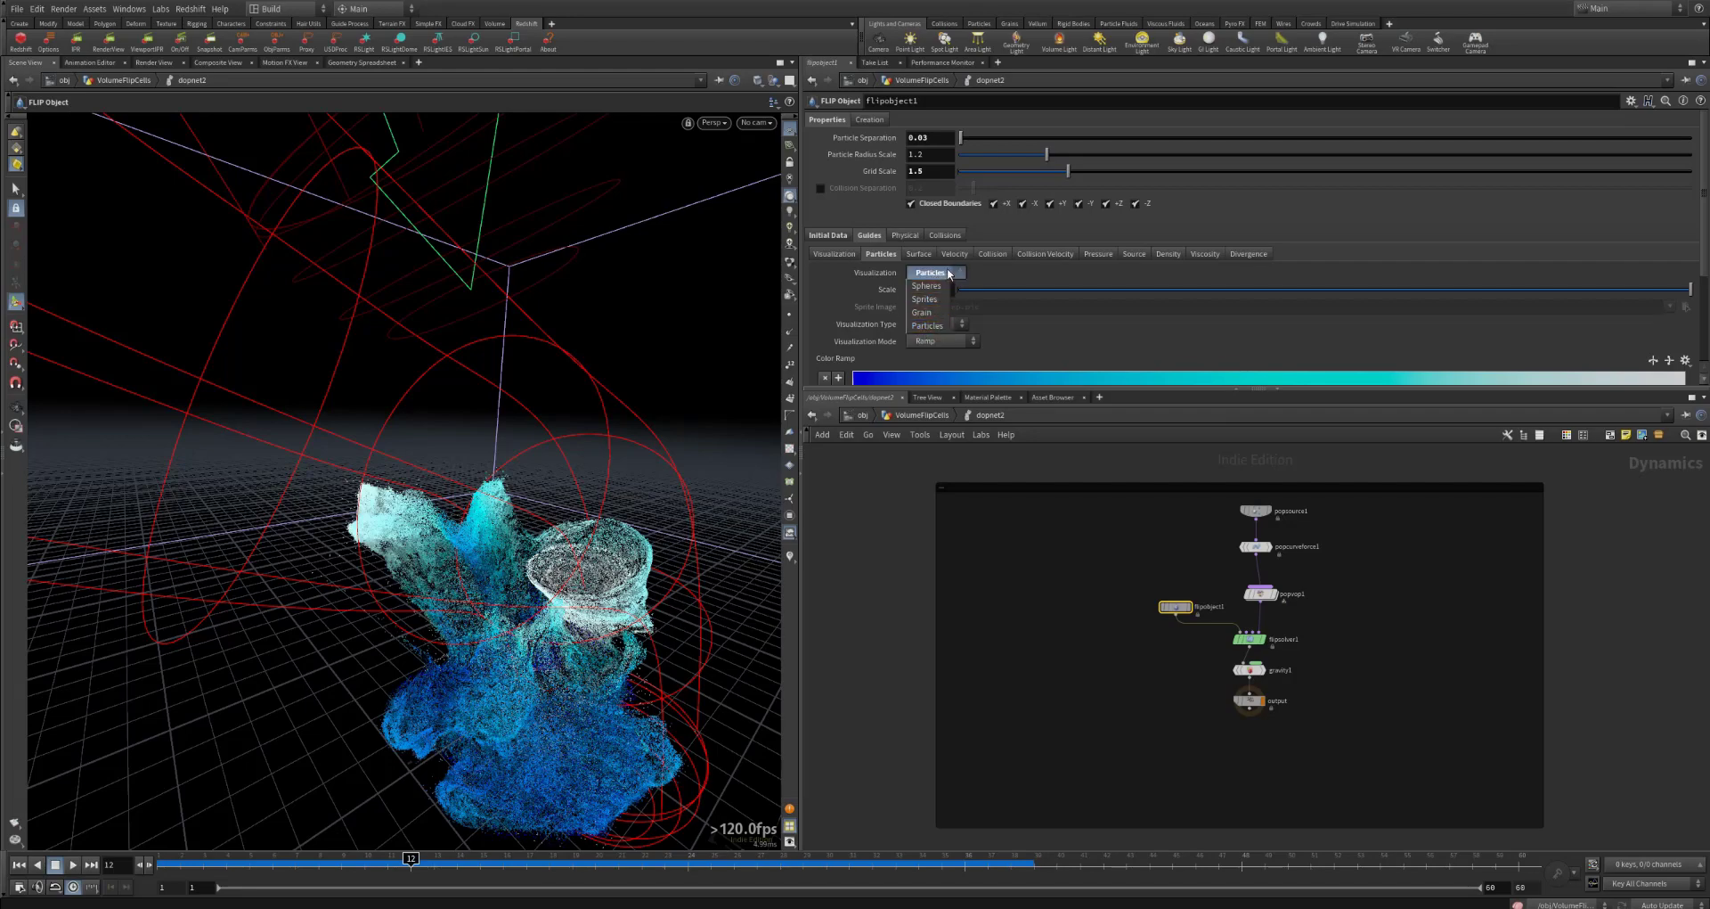
pyautogui.click(946, 271)
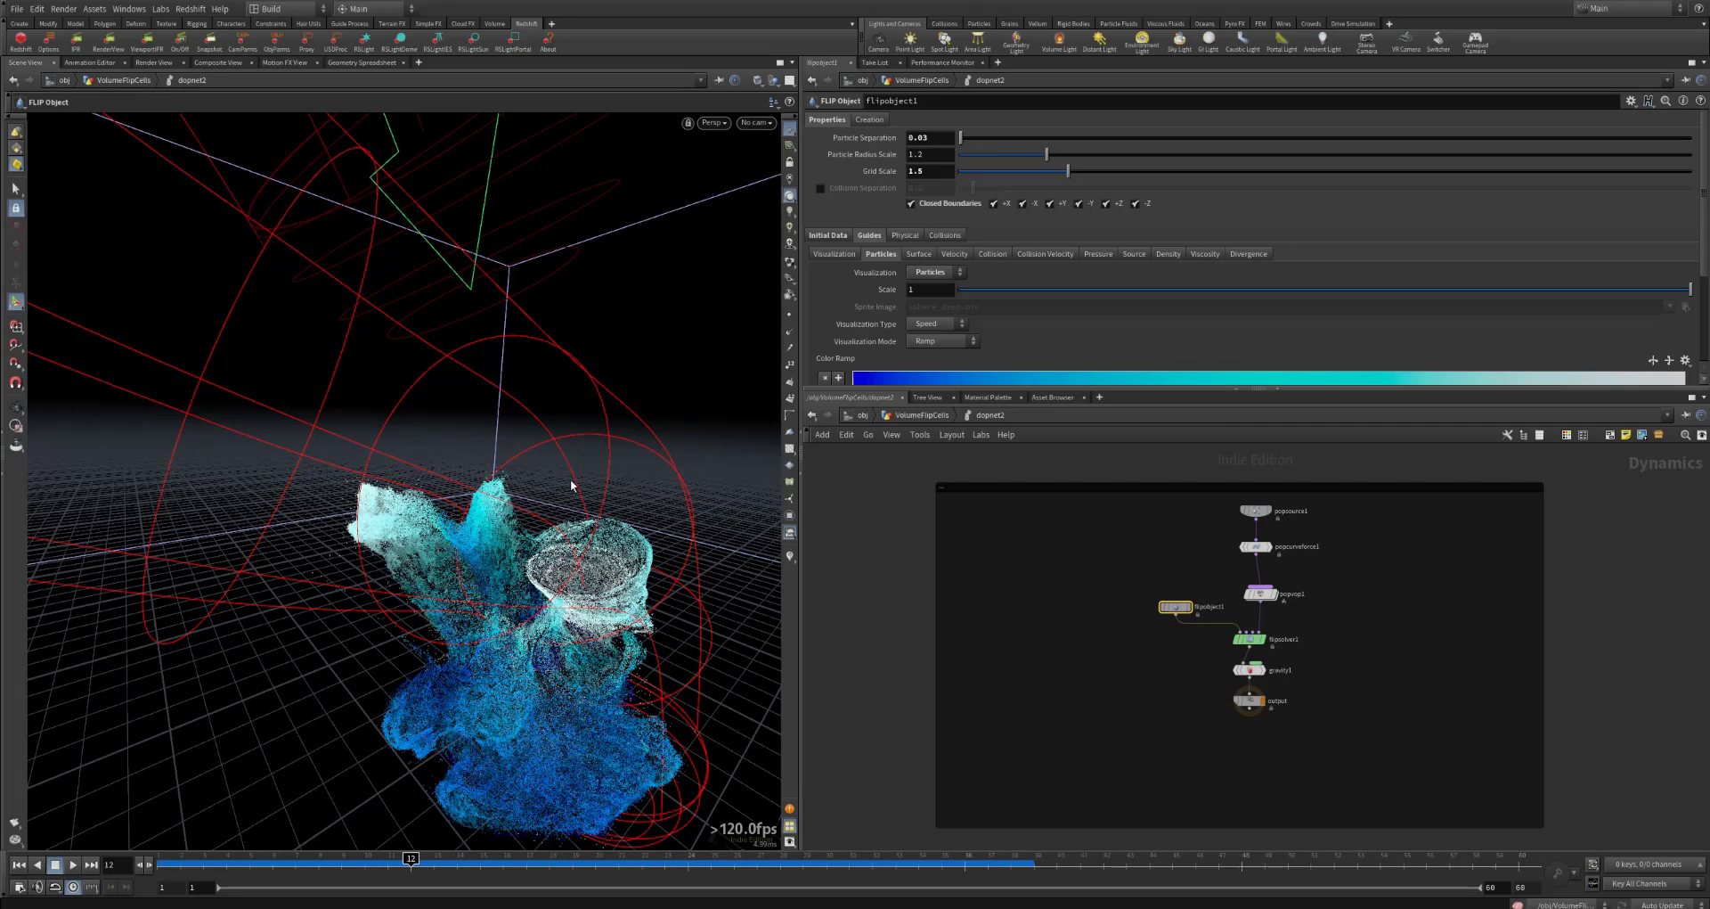
pyautogui.click(950, 138)
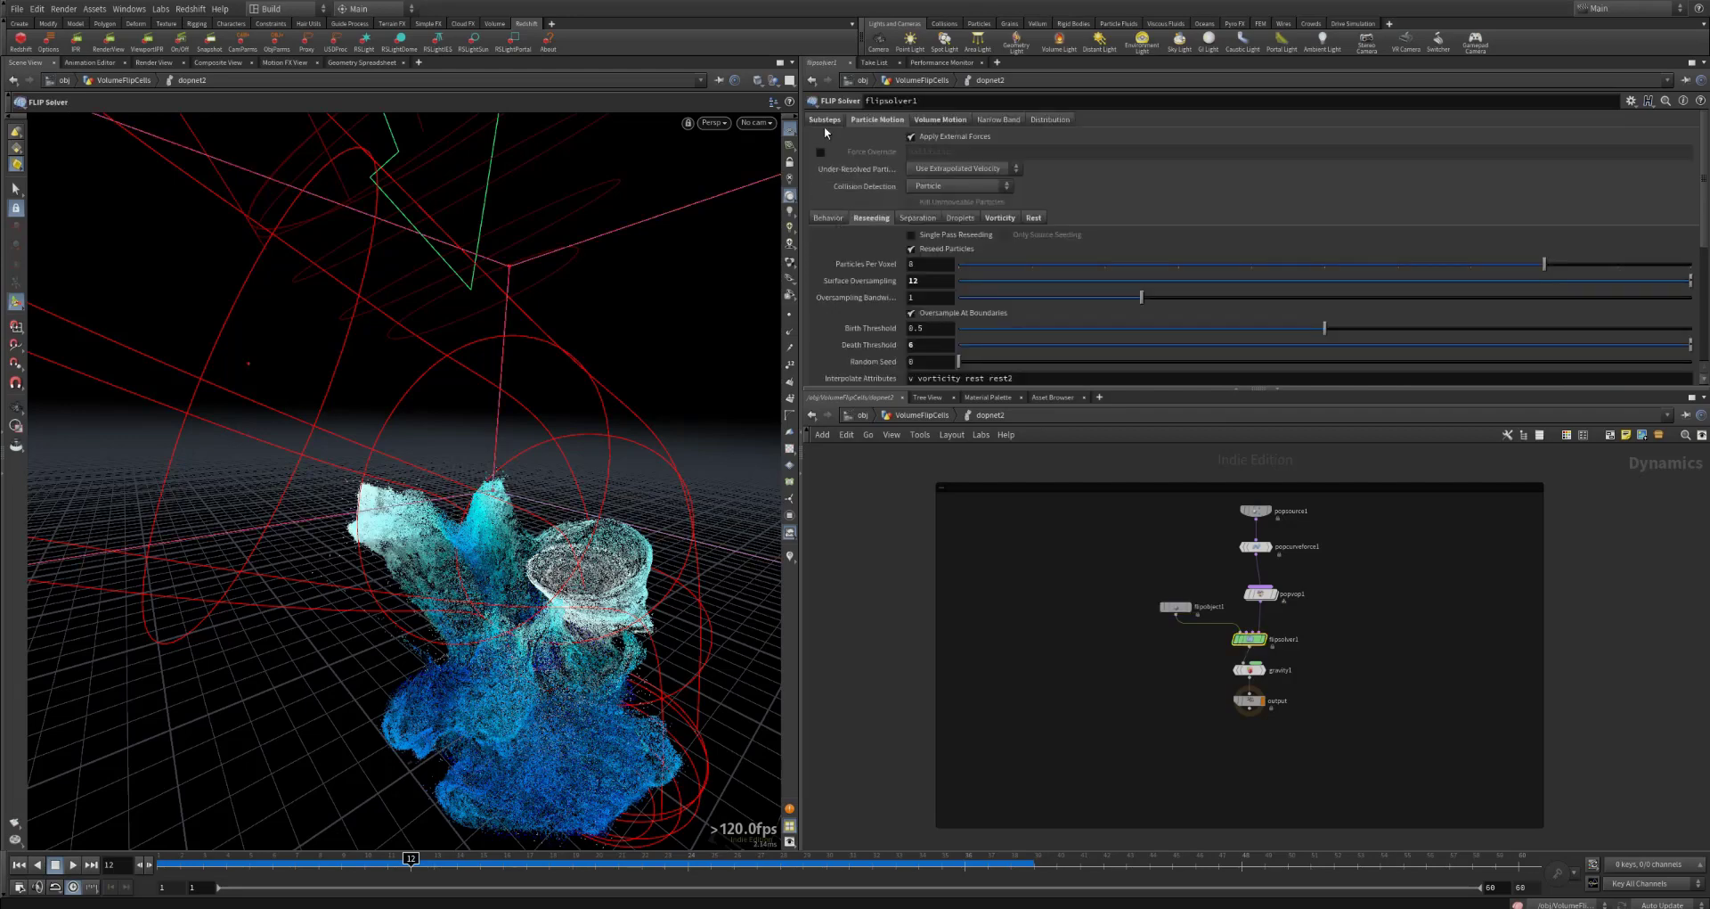
# Step: Examine flipsolver1's Time Scale and its minimum and maximum substeps
pyautogui.click(829, 121)
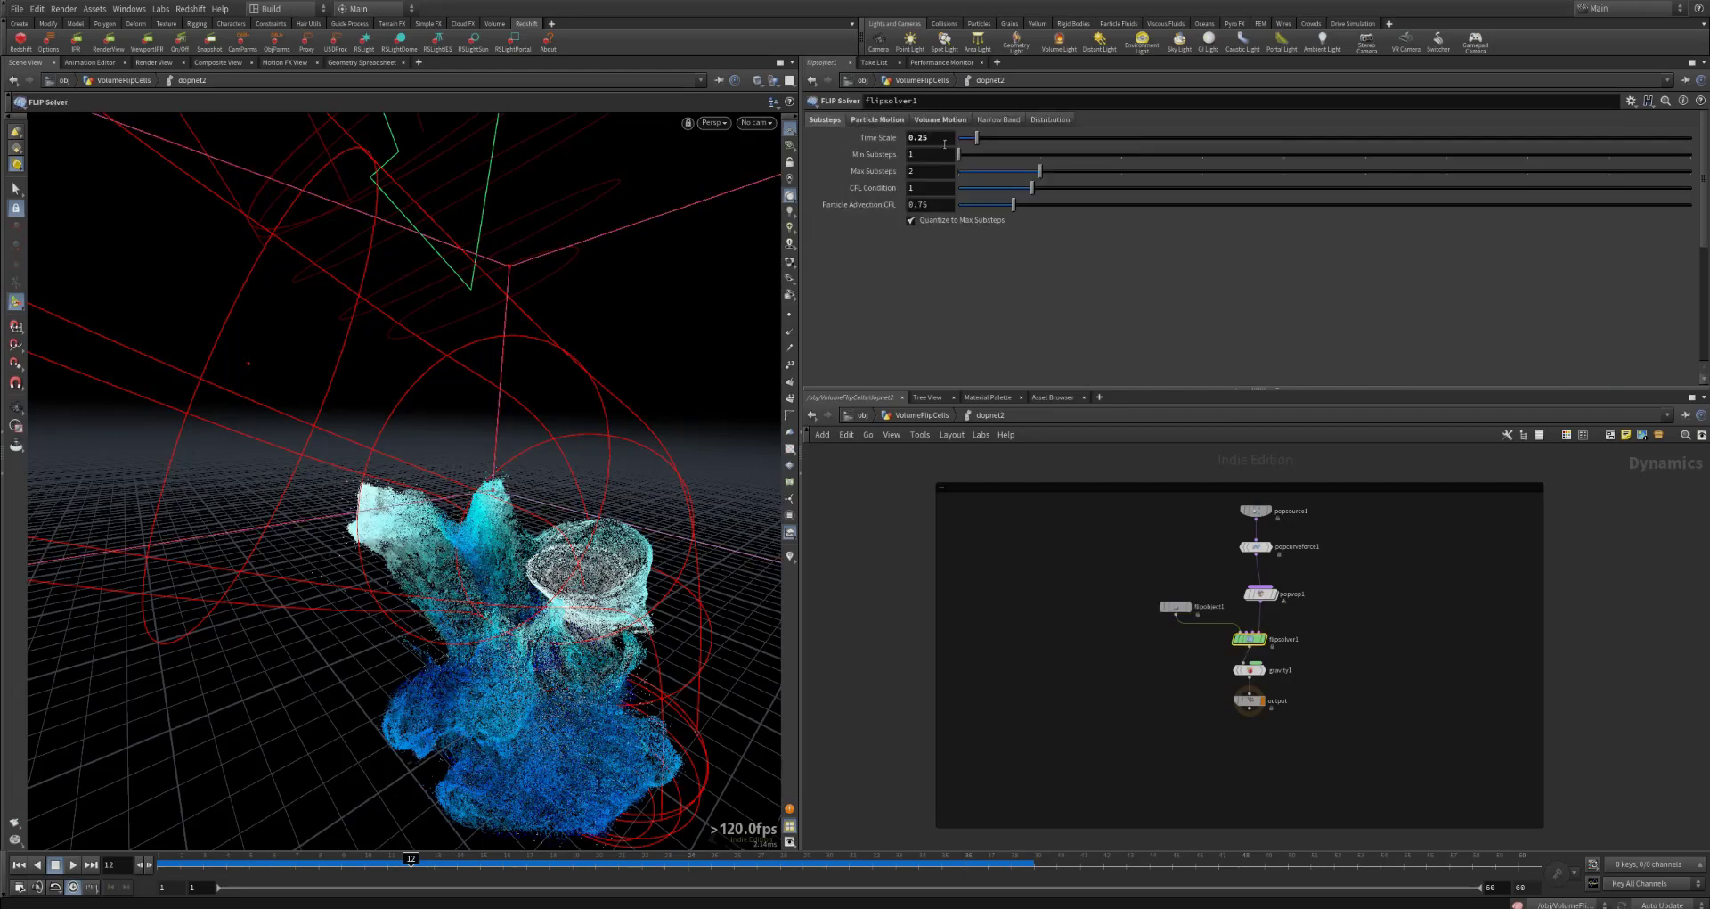
pyautogui.click(931, 172)
pyautogui.click(938, 156)
pyautogui.click(932, 169)
pyautogui.moveTo(946, 136); pyautogui.dragTo(873, 141)
# Step: Examine flipsolver1's Particle Motion reseeding settings, including surface oversampling, birth and death thresholds, and interpolated attributes
pyautogui.click(876, 120)
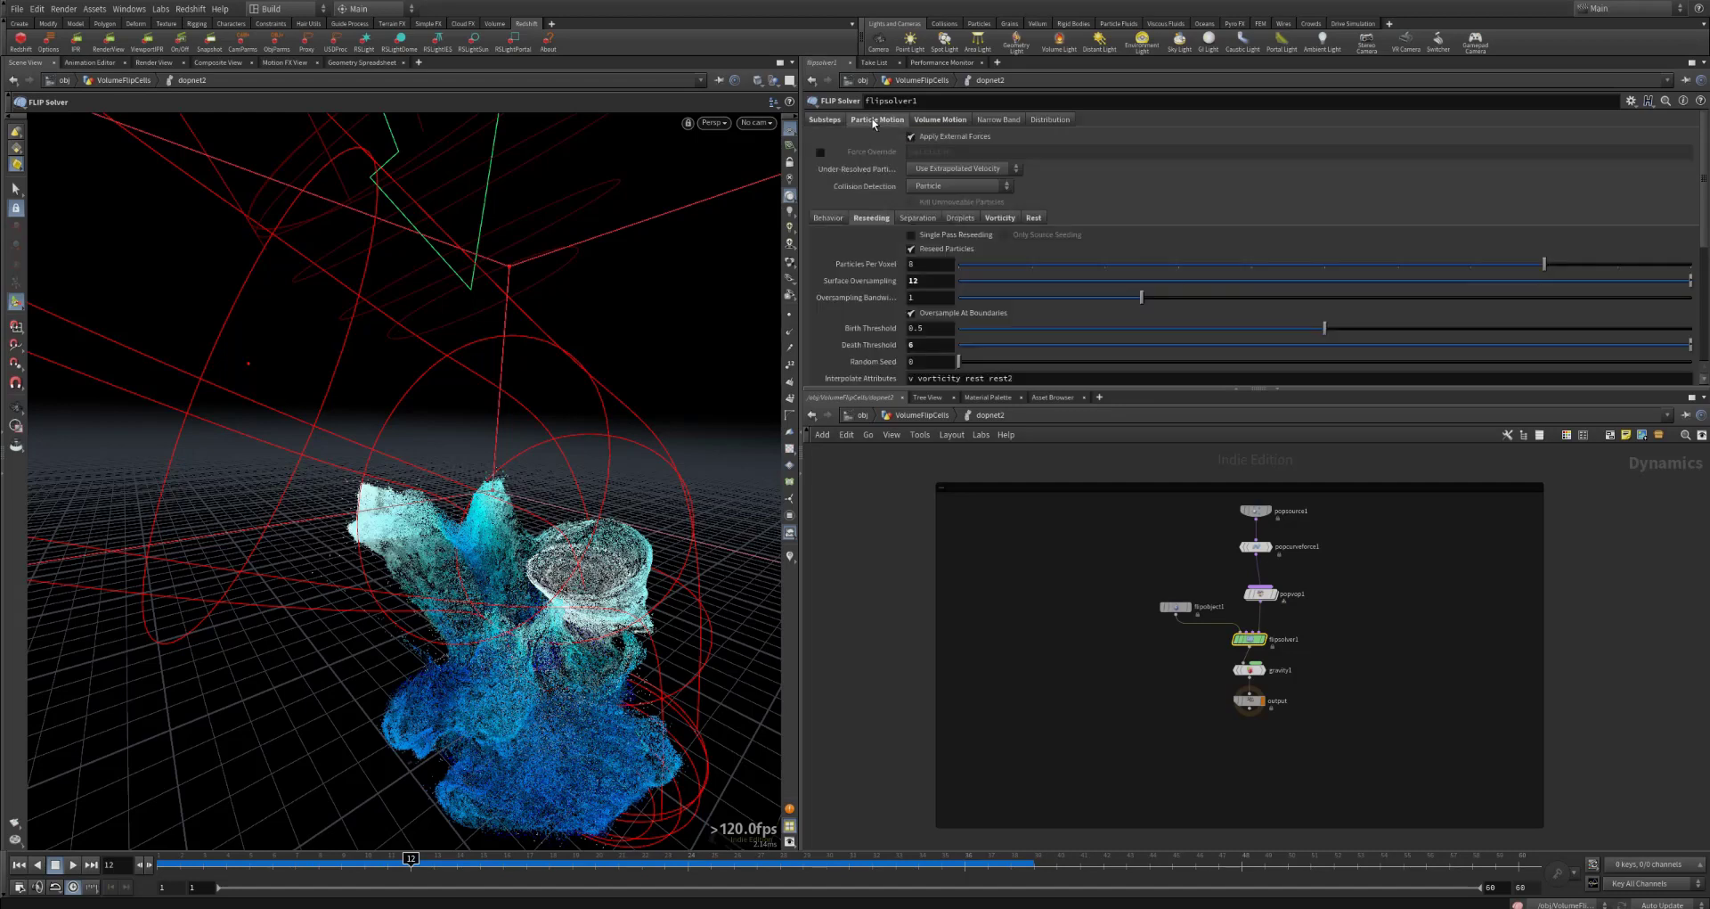
pyautogui.click(825, 120)
pyautogui.click(878, 119)
pyautogui.scroll(-2, 886, 284)
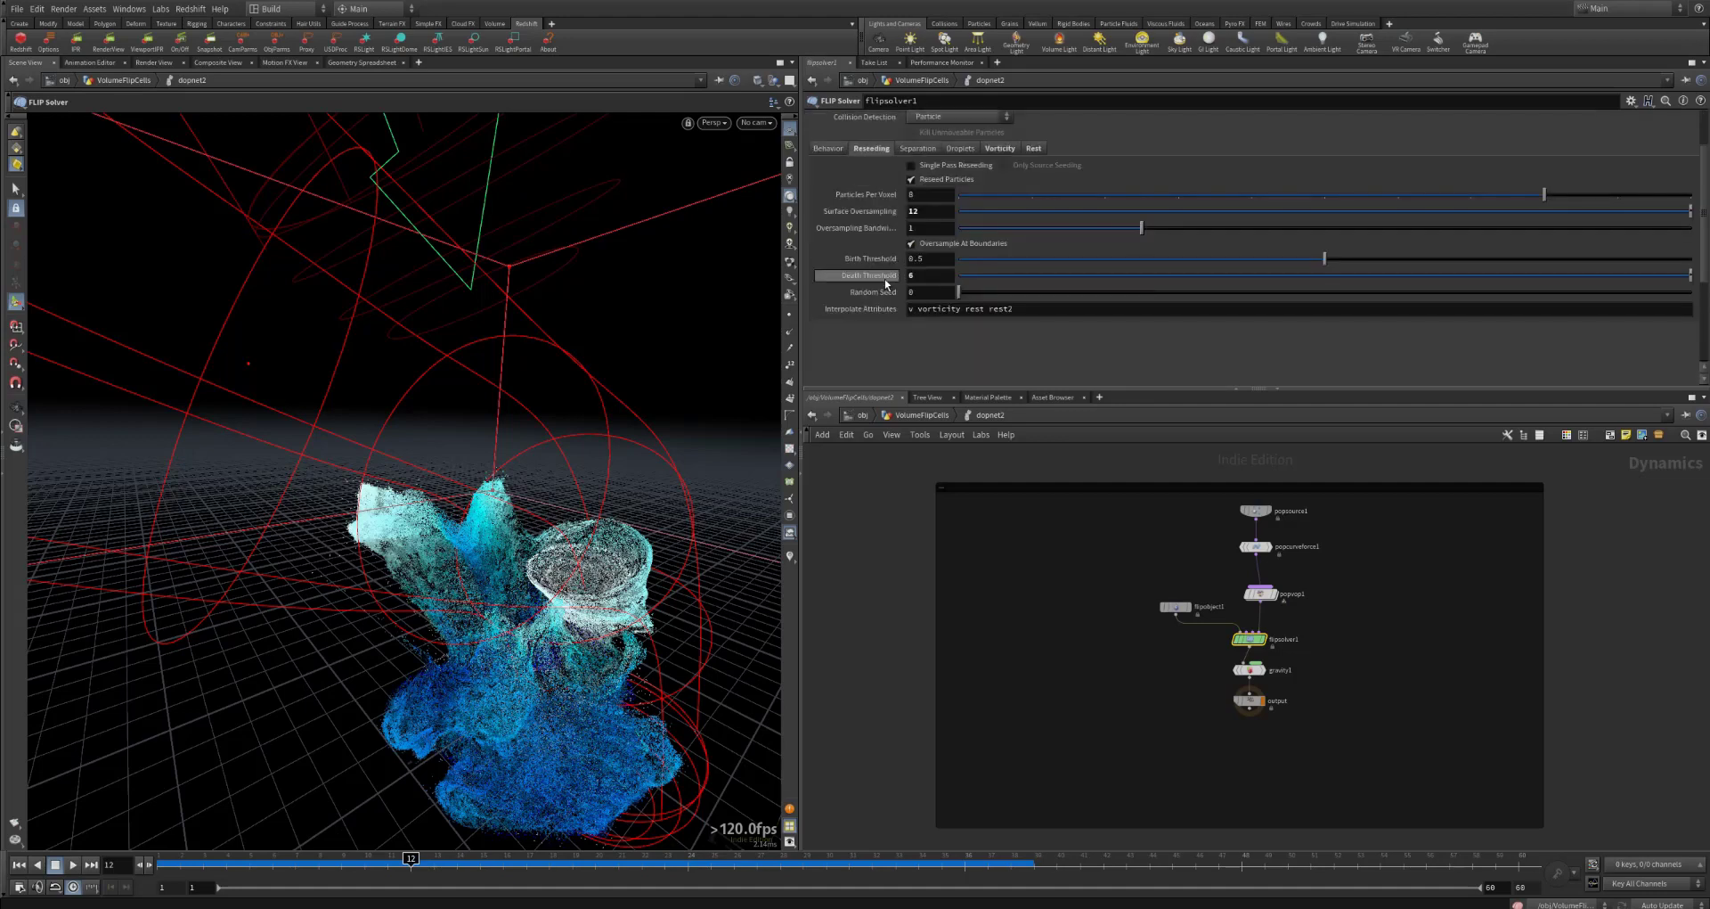
pyautogui.scroll(2, 887, 284)
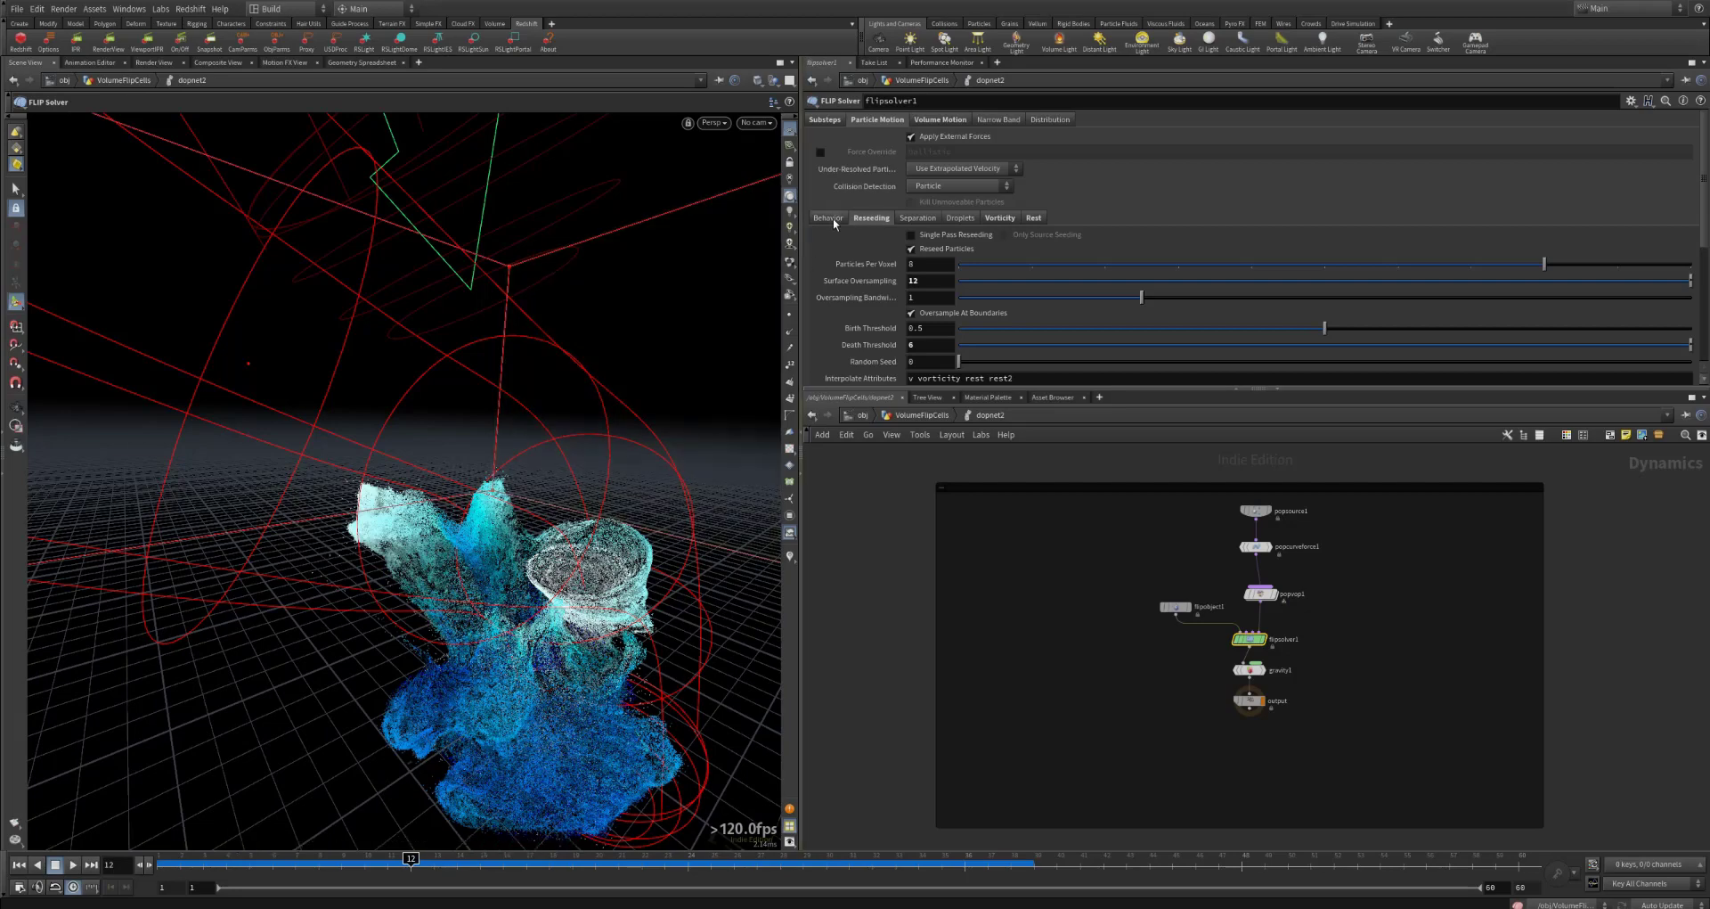
# Step: Shrink flipsolver1's volume limits box around the fluid to about 7.58 × 6.26 × 11.16
pyautogui.click(940, 119)
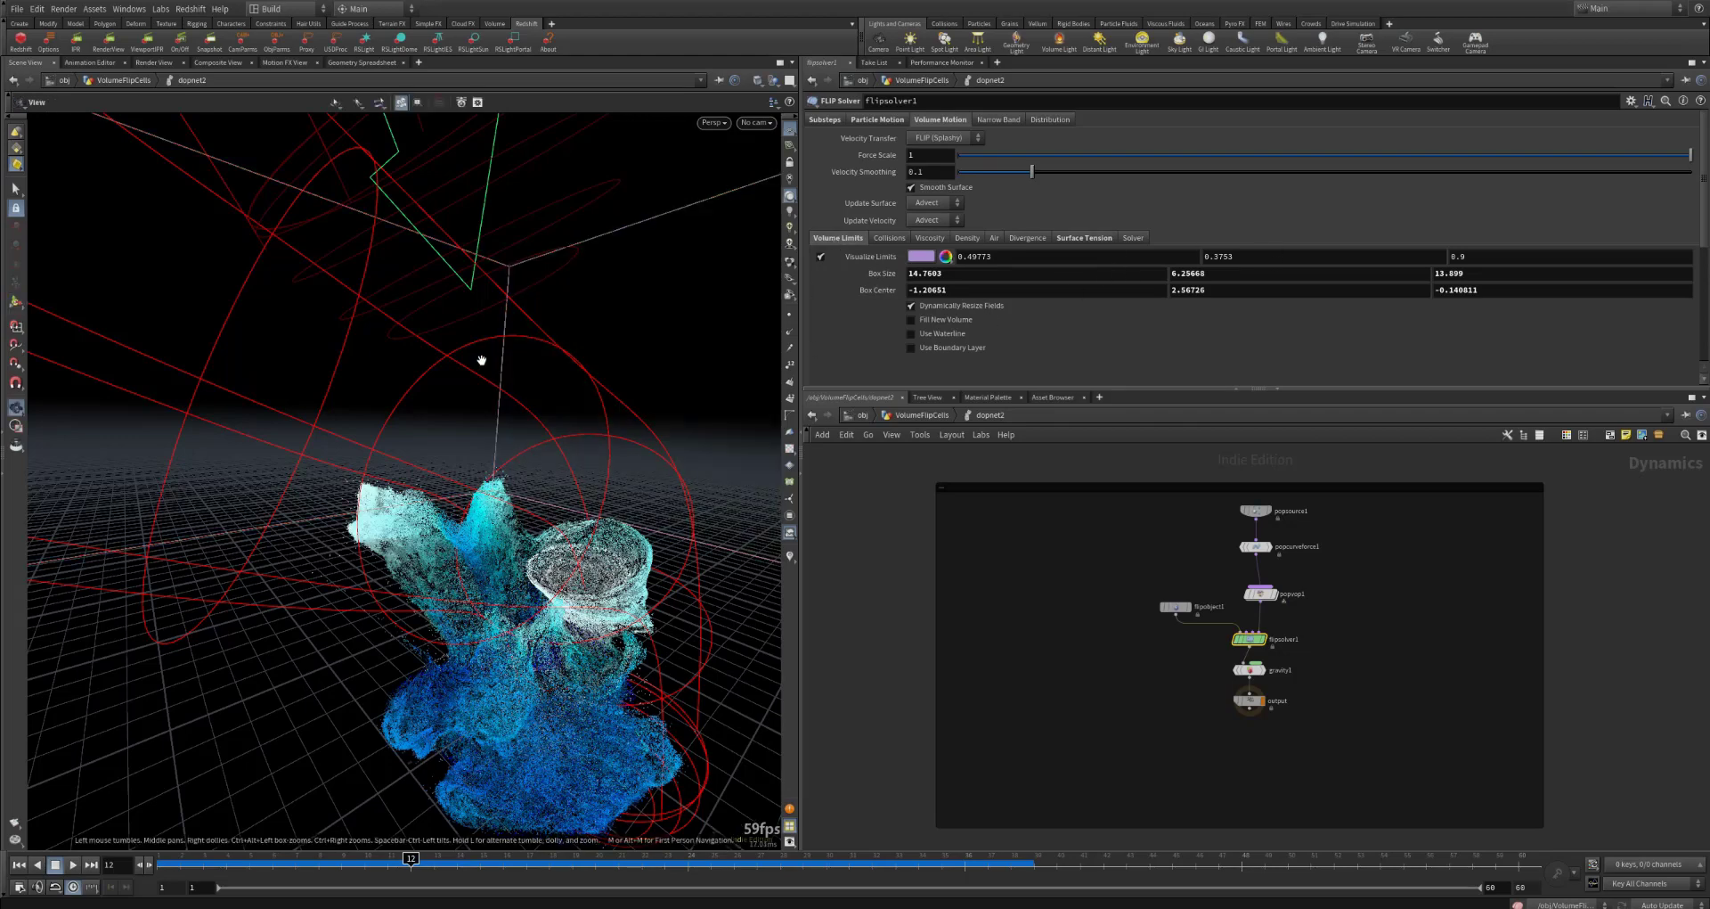
pyautogui.moveTo(481, 359); pyautogui.dragTo(413, 325)
pyautogui.scroll(-8, 481, 360)
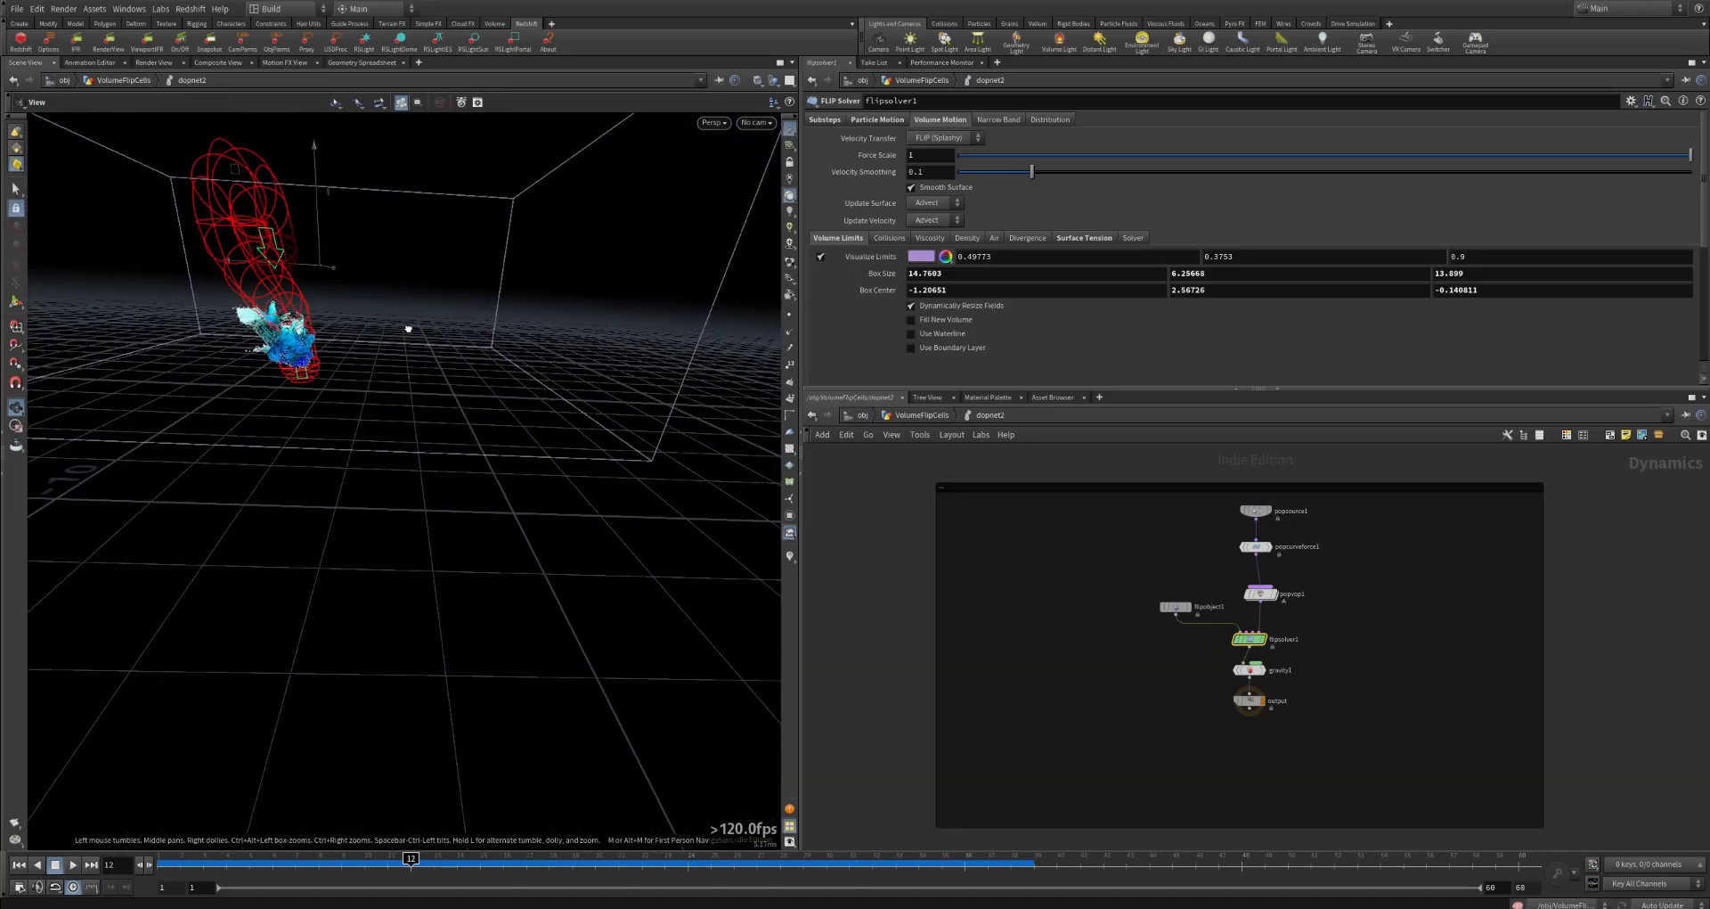
pyautogui.press('Return')
pyautogui.moveTo(556, 280); pyautogui.dragTo(411, 273)
pyautogui.keyDown('alt'); pyautogui.moveTo(411, 273); pyautogui.dragTo(757, 318); pyautogui.keyUp('alt')
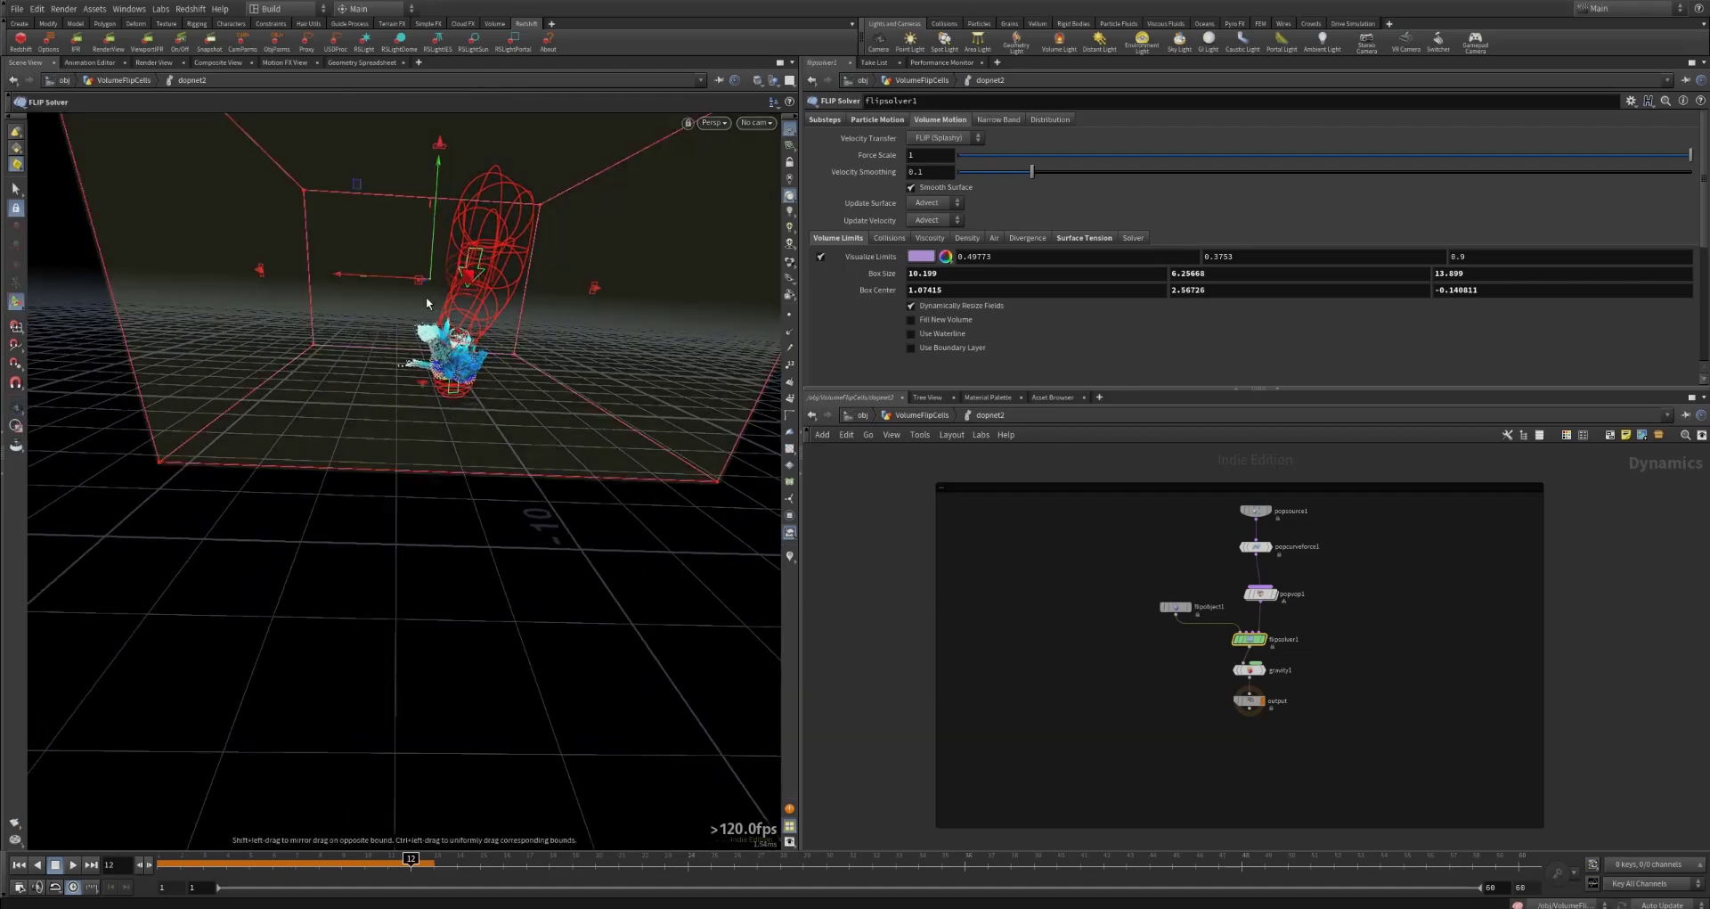
pyautogui.moveTo(335, 285); pyautogui.dragTo(345, 284)
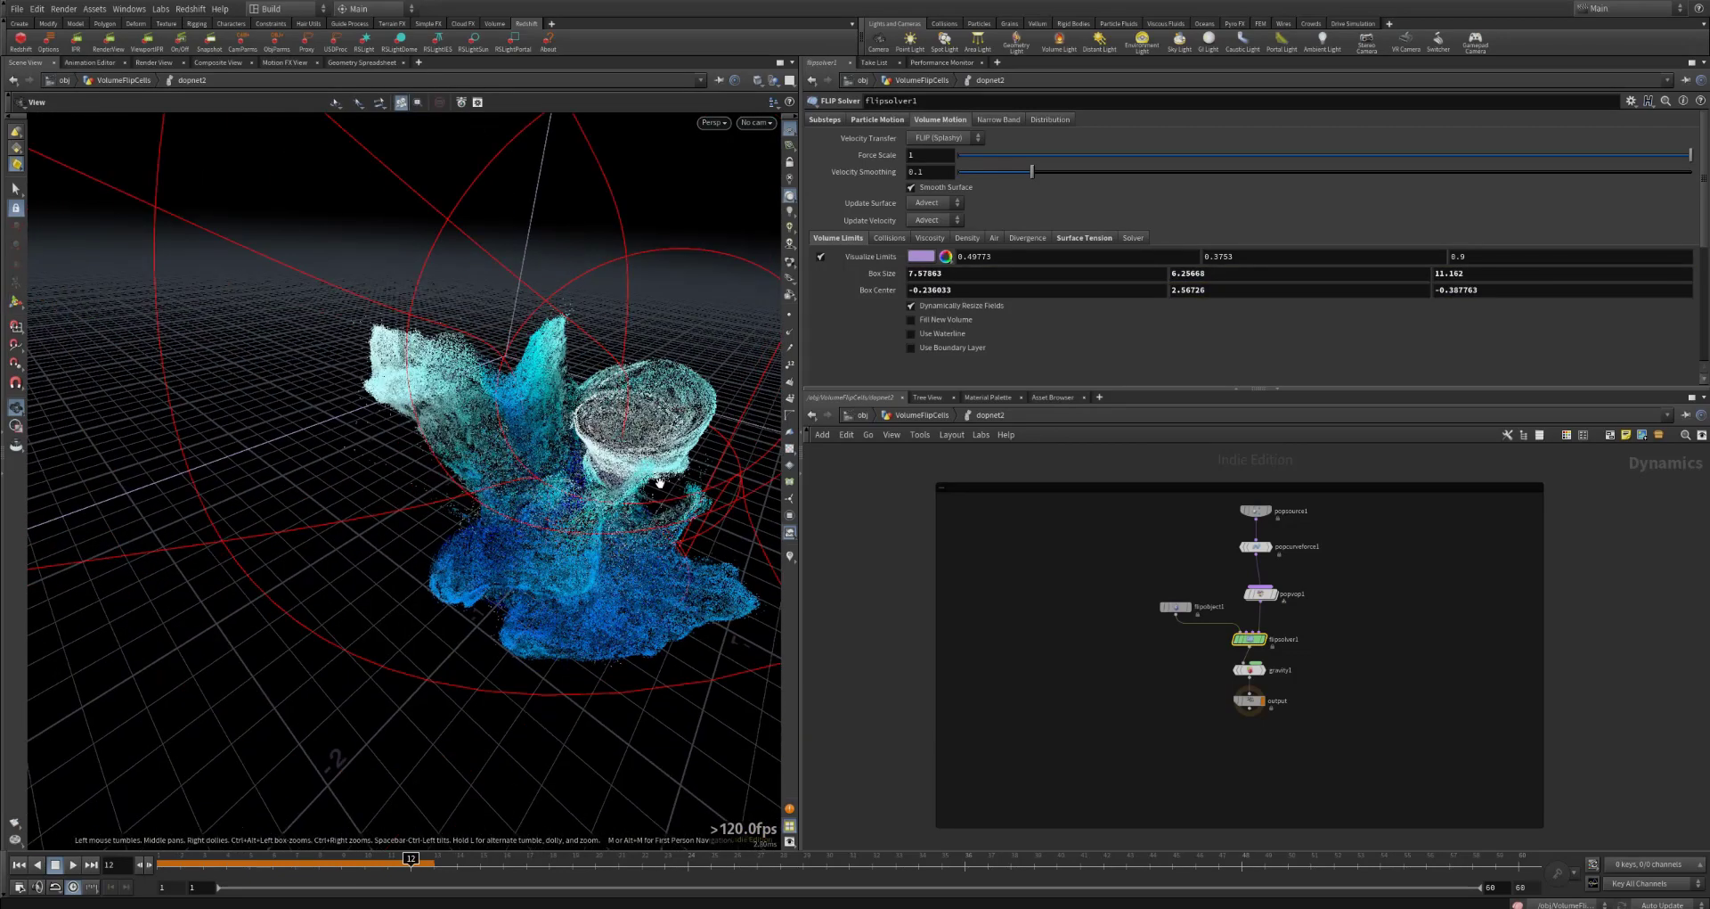
pyautogui.scroll(1, 660, 483)
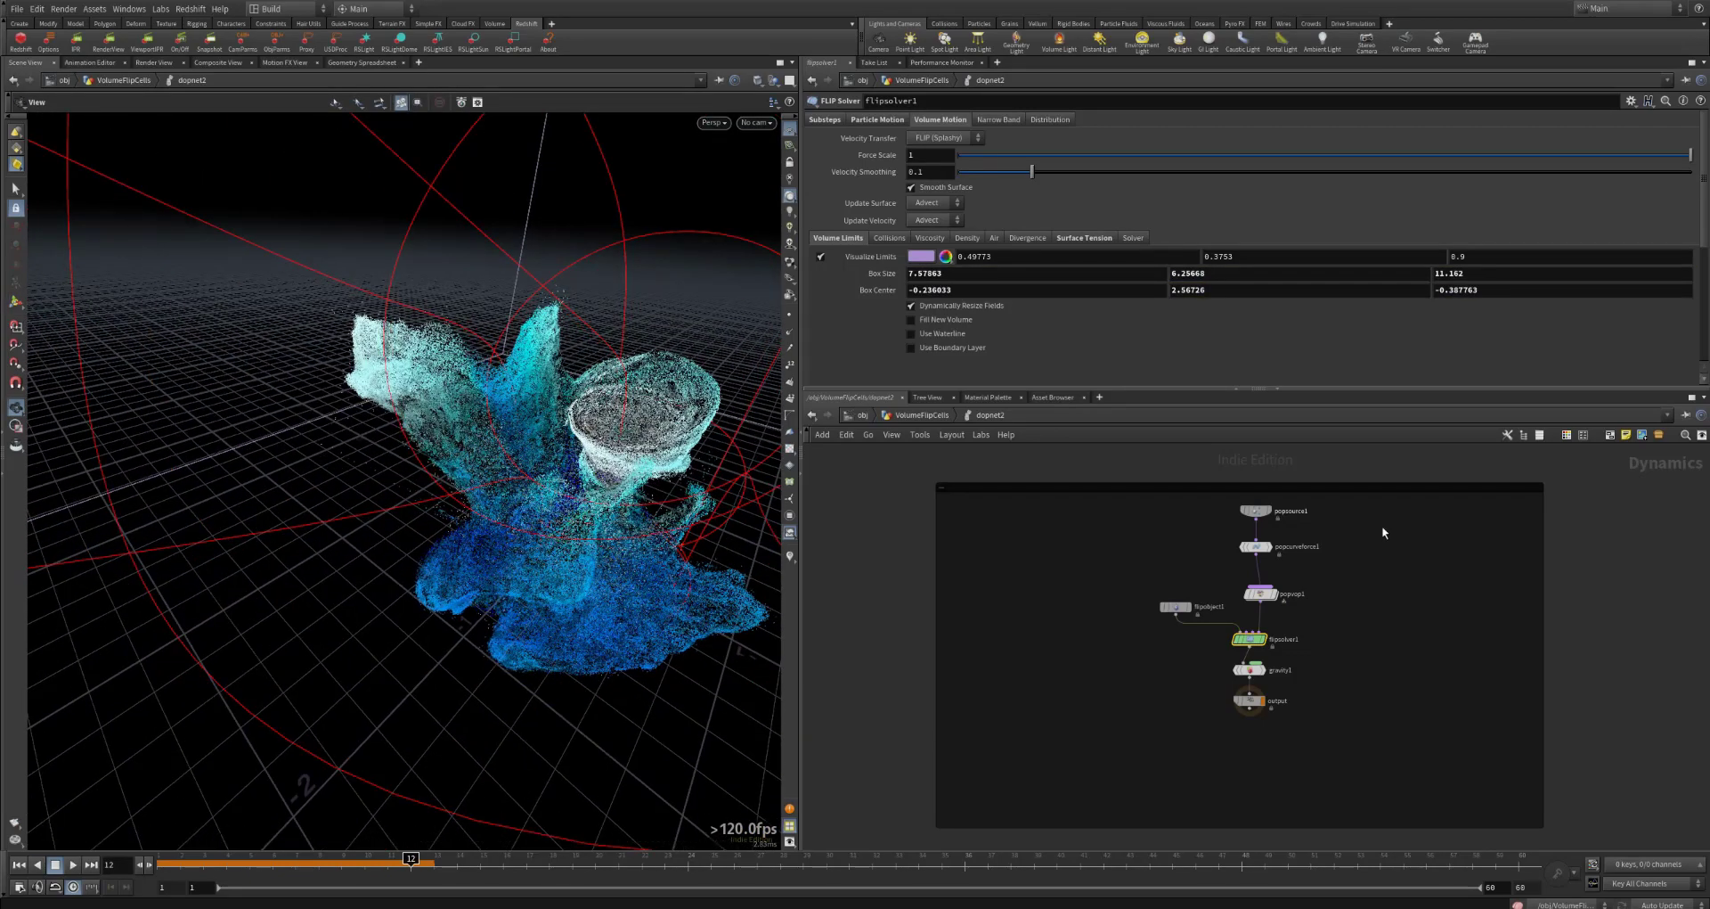
# Step: Examine popsource1's Source settings and the available Geometry Source options, keeping Use First Context Geometry
pyautogui.click(1256, 512)
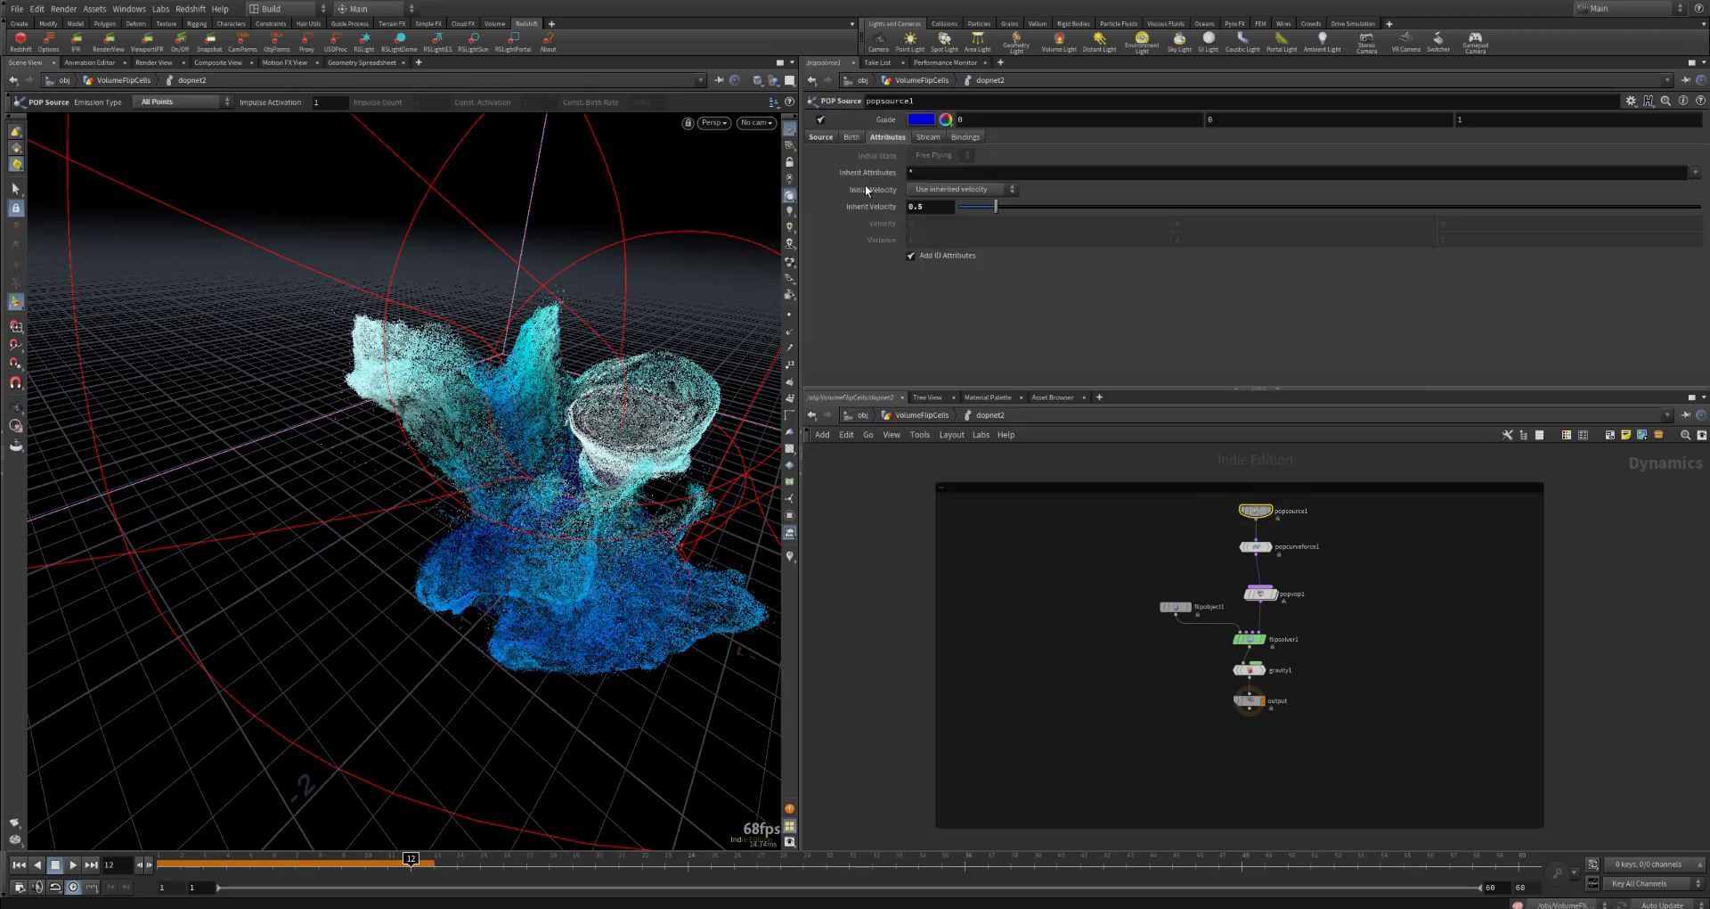
pyautogui.click(830, 140)
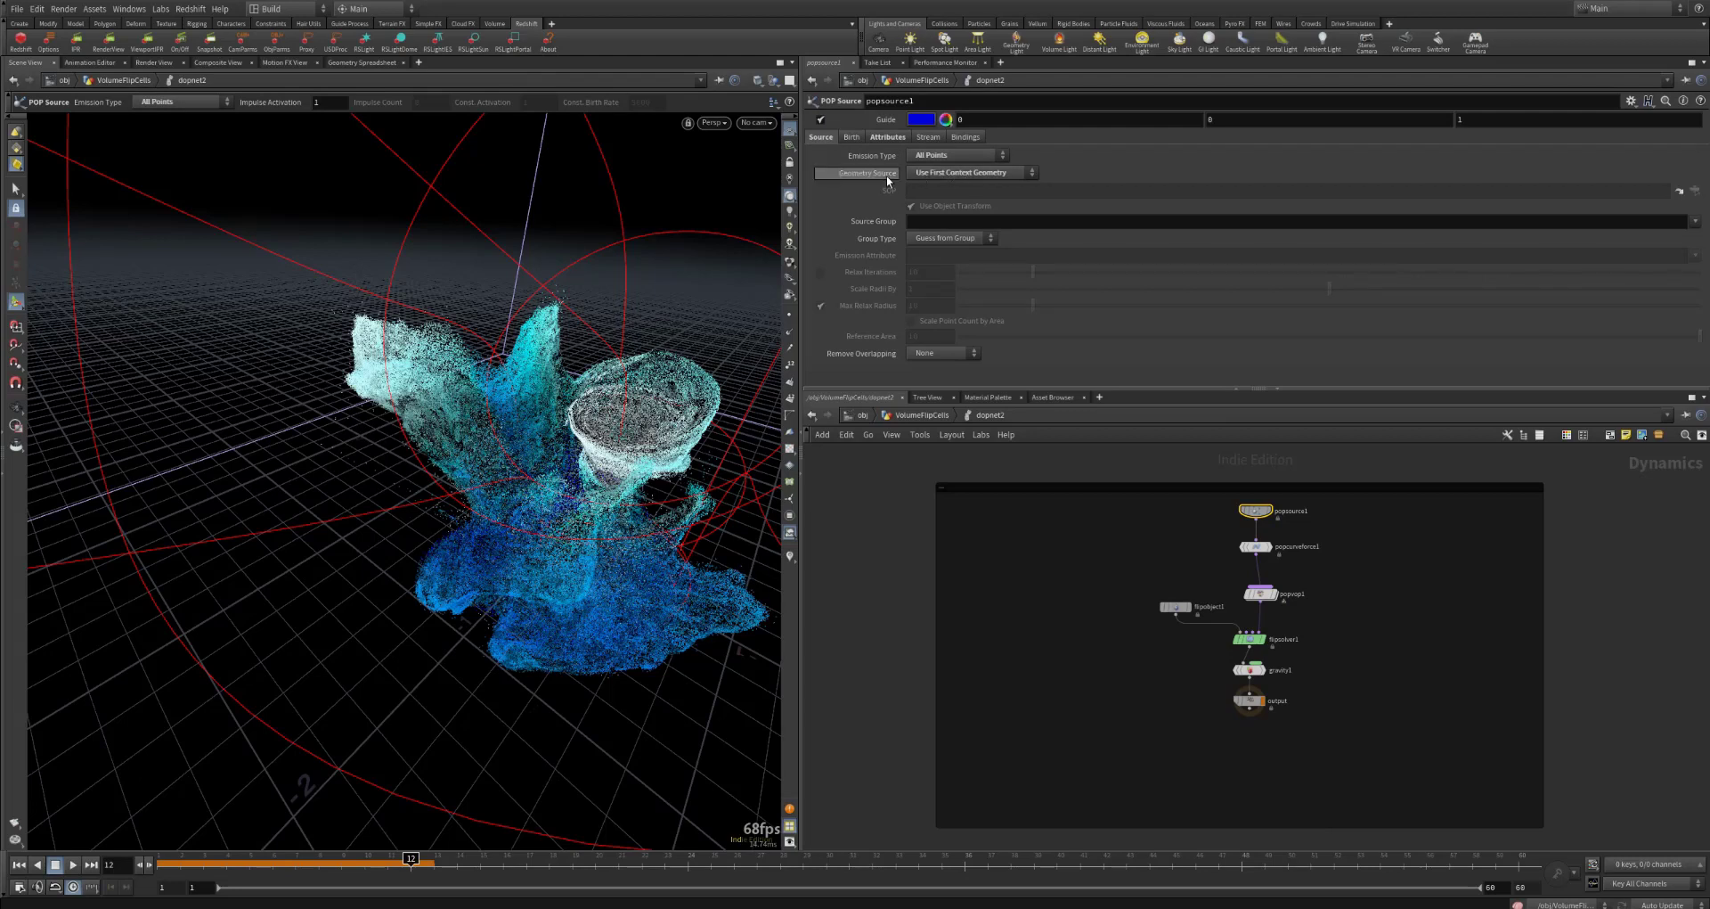
pyautogui.click(950, 176)
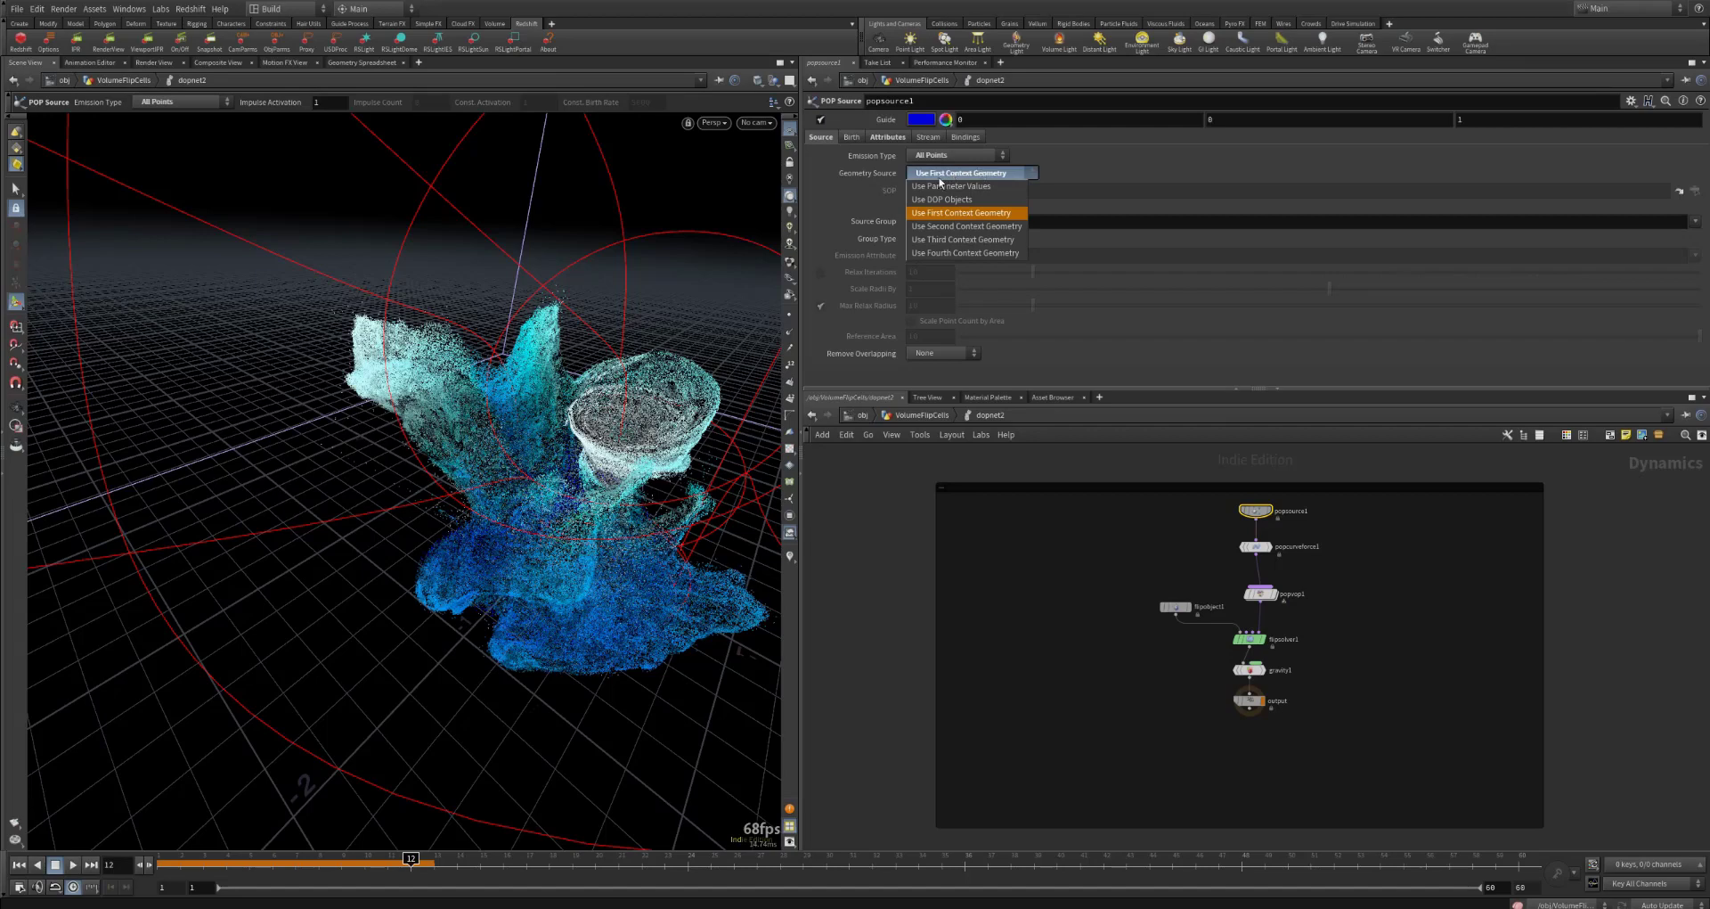
pyautogui.click(967, 174)
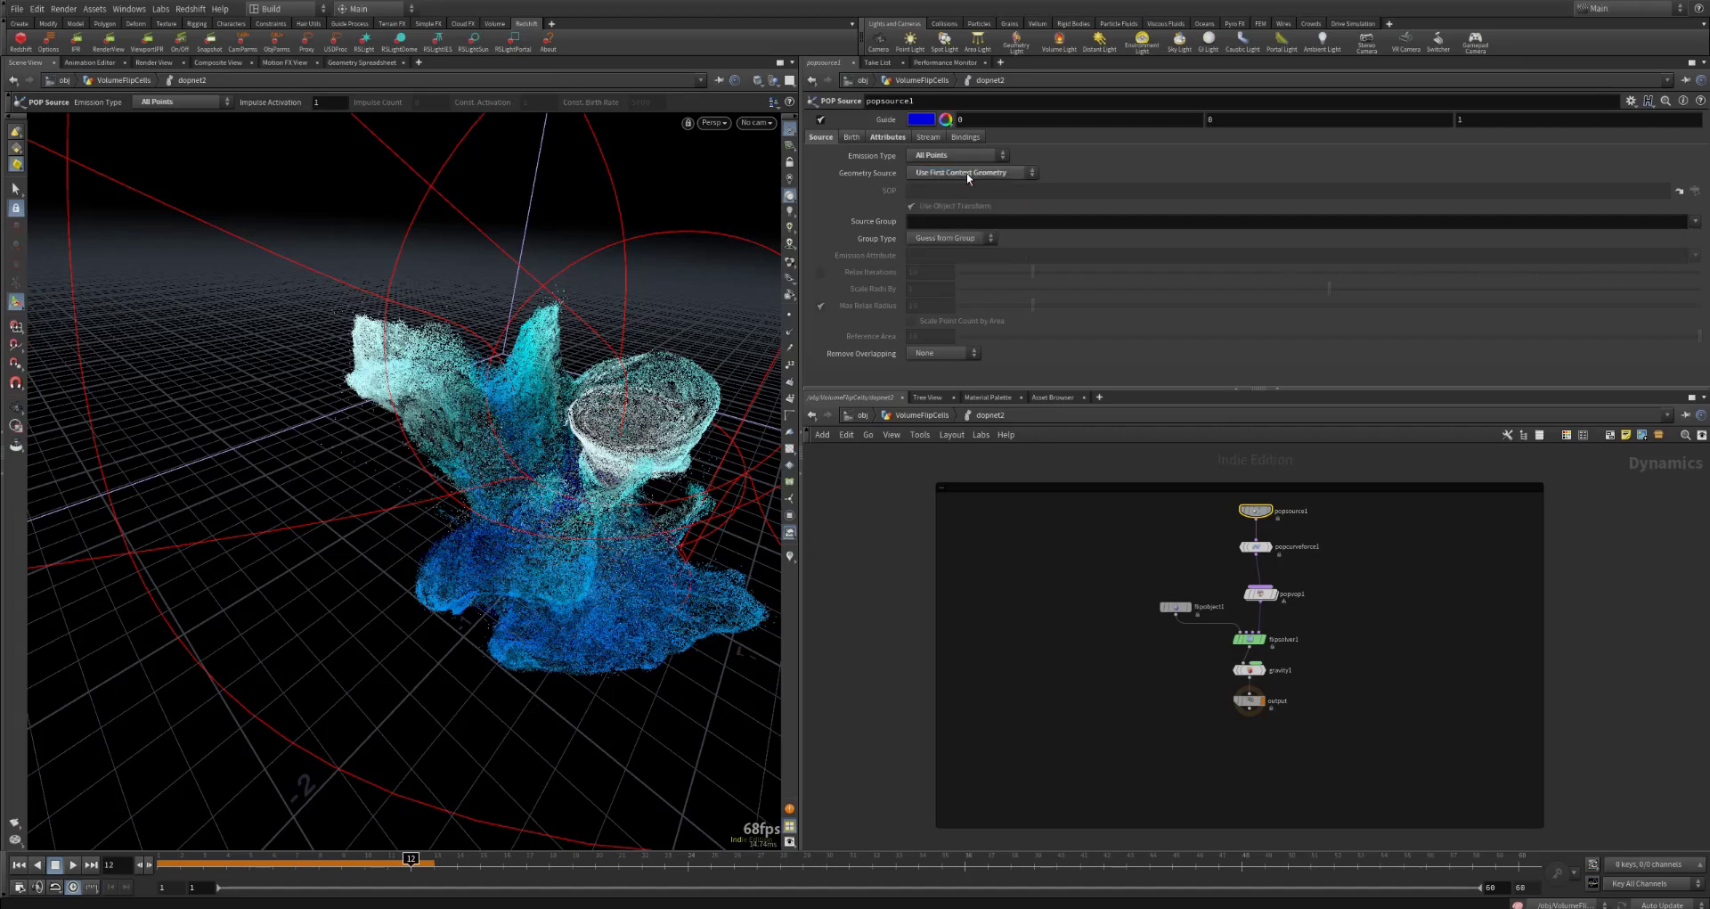
# Step: Check what feeds dopnet2 in the geometry network, then return inside and examine popsource1's Emission Type
pyautogui.click(922, 416)
pyautogui.scroll(2, 1429, 595)
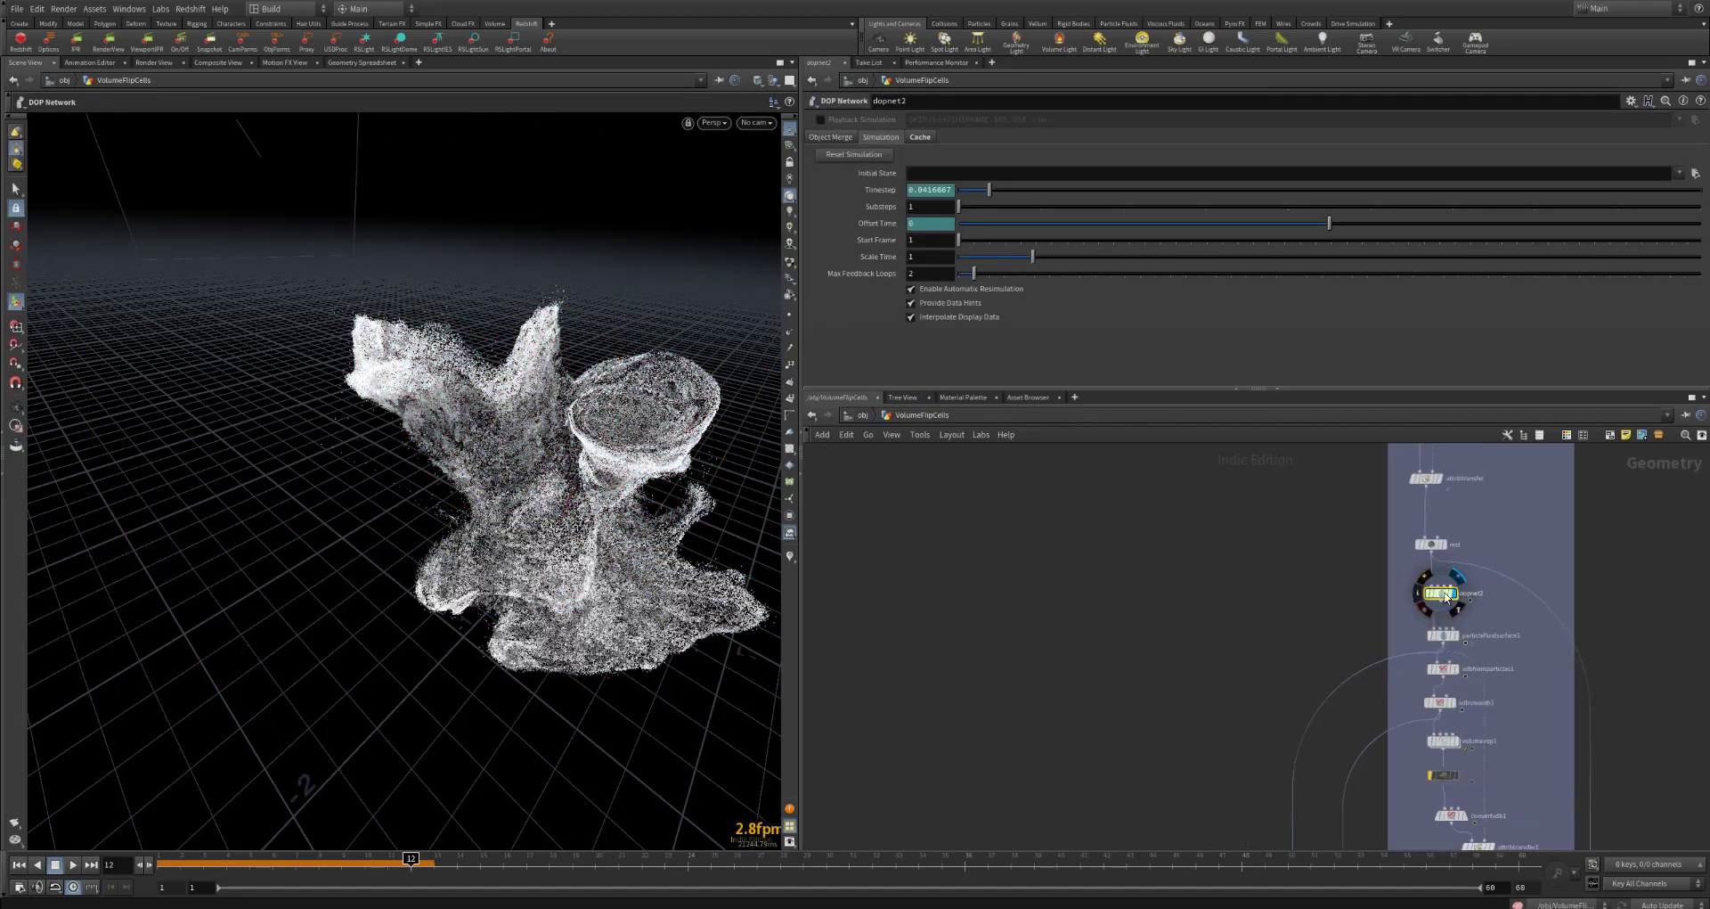
pyautogui.doubleClick(1444, 595)
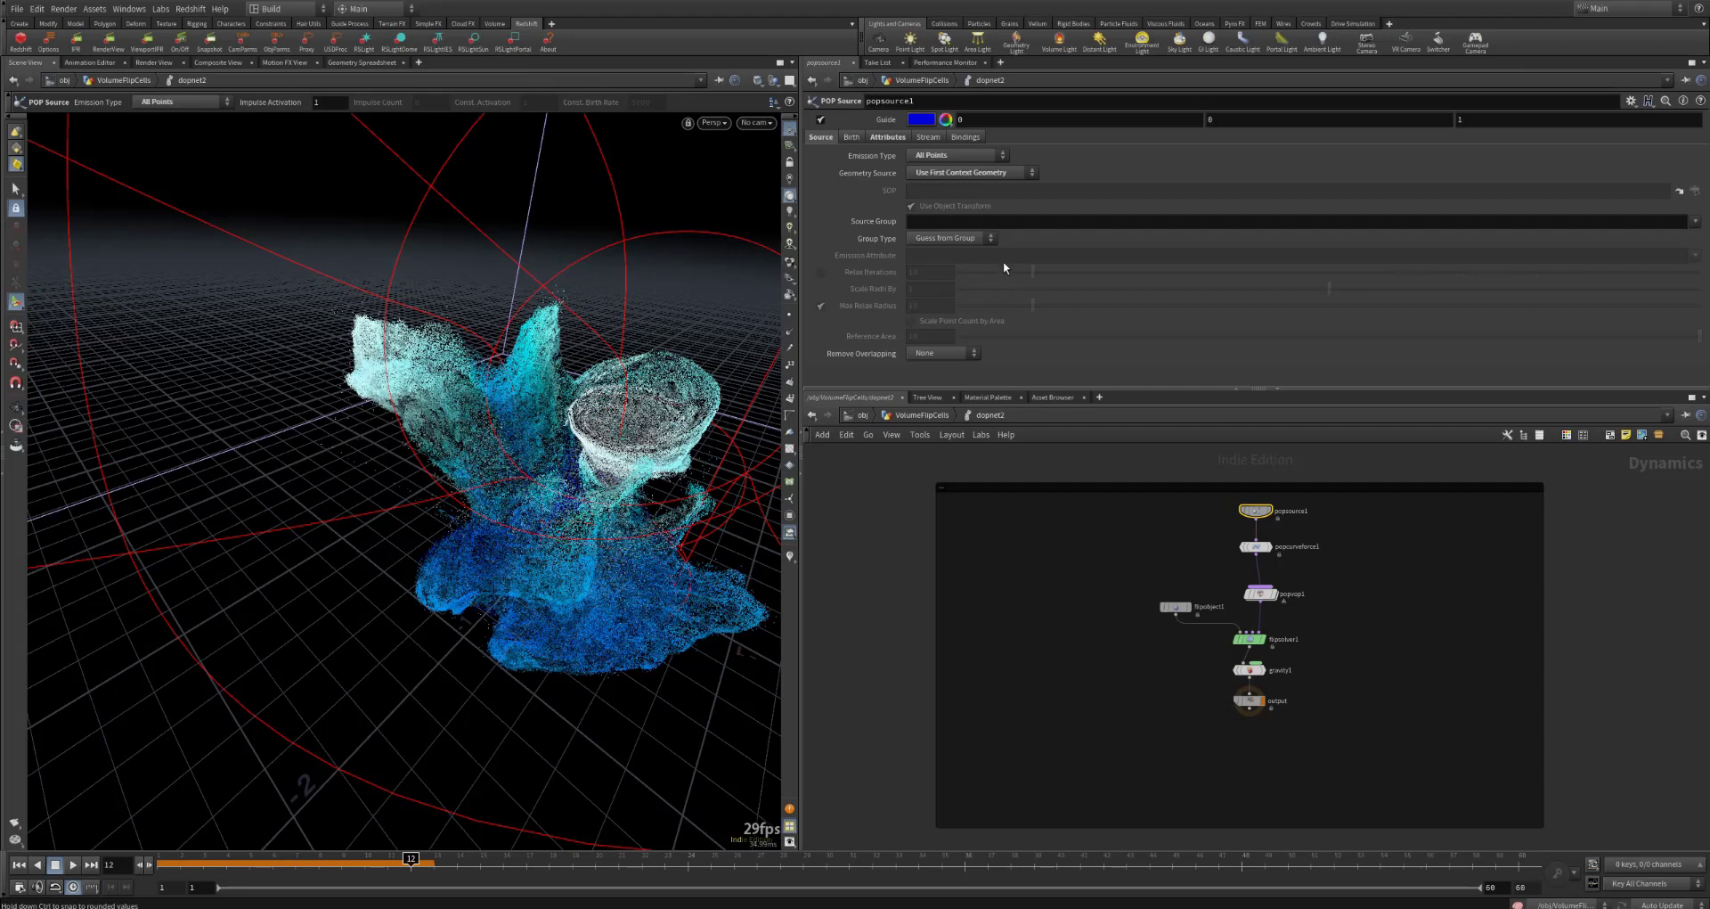
pyautogui.click(944, 157)
pyautogui.click(956, 160)
# Step: Examine popsource1's Inherit Velocity value and its Initial Velocity options
pyautogui.click(885, 137)
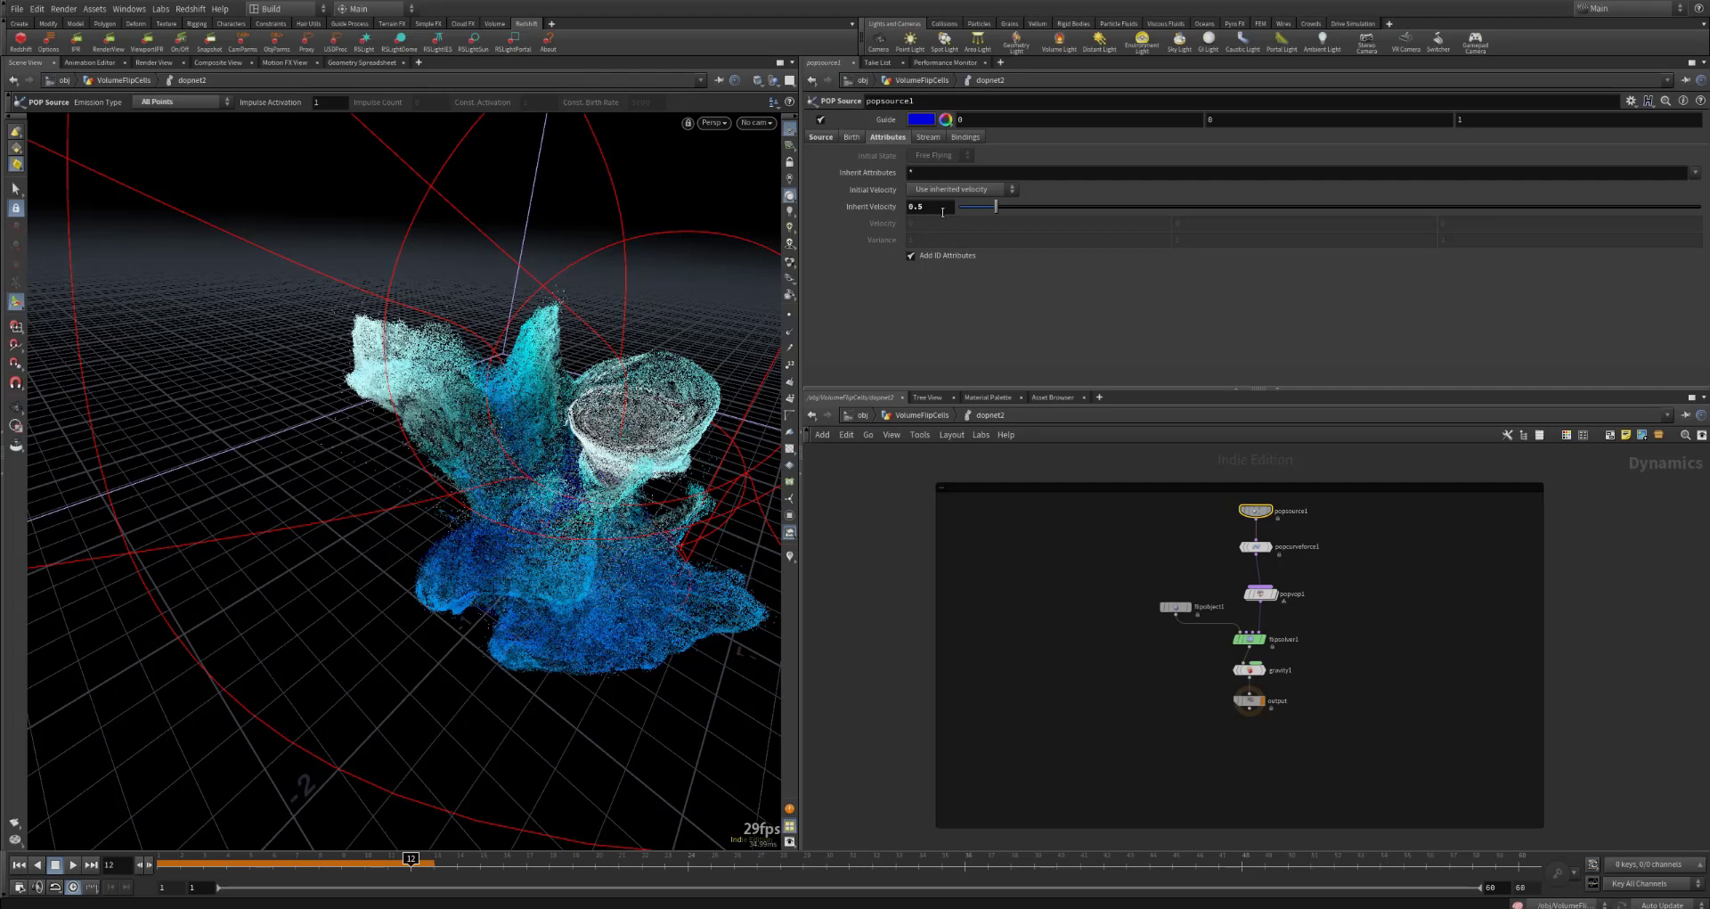
pyautogui.doubleClick(921, 202)
pyautogui.click(944, 190)
pyautogui.click(960, 191)
pyautogui.click(962, 190)
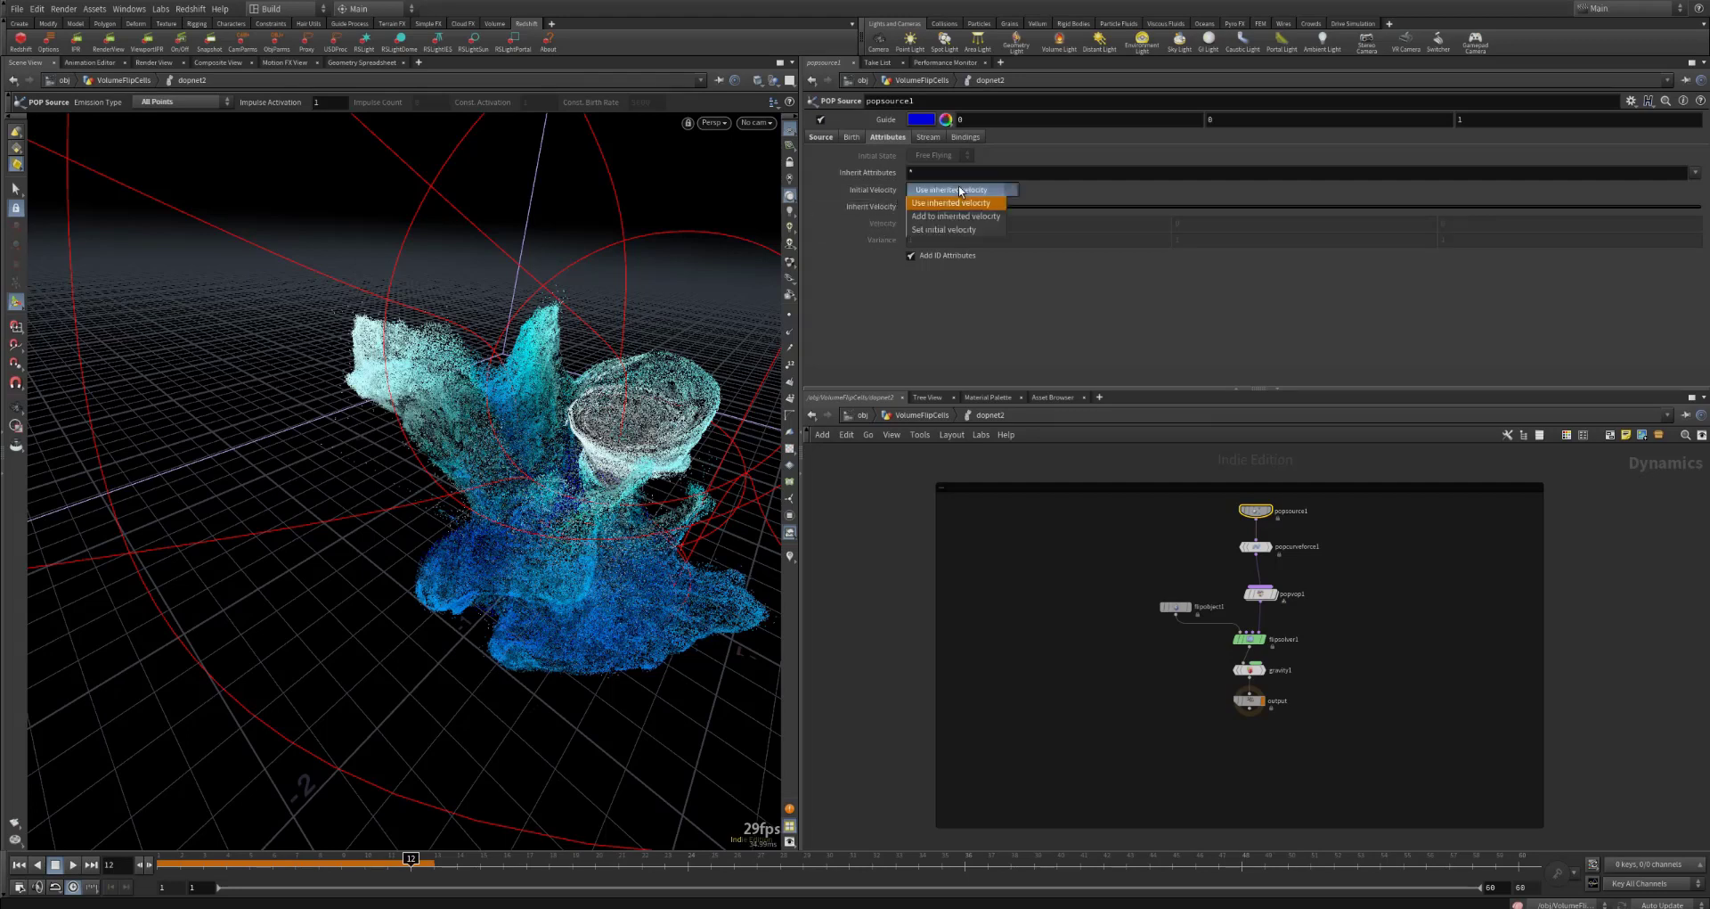
# Step: Examine popcurveforce1's settings and view the fluid from other angles, then return to popsource1's inherited velocity settings
pyautogui.click(1256, 547)
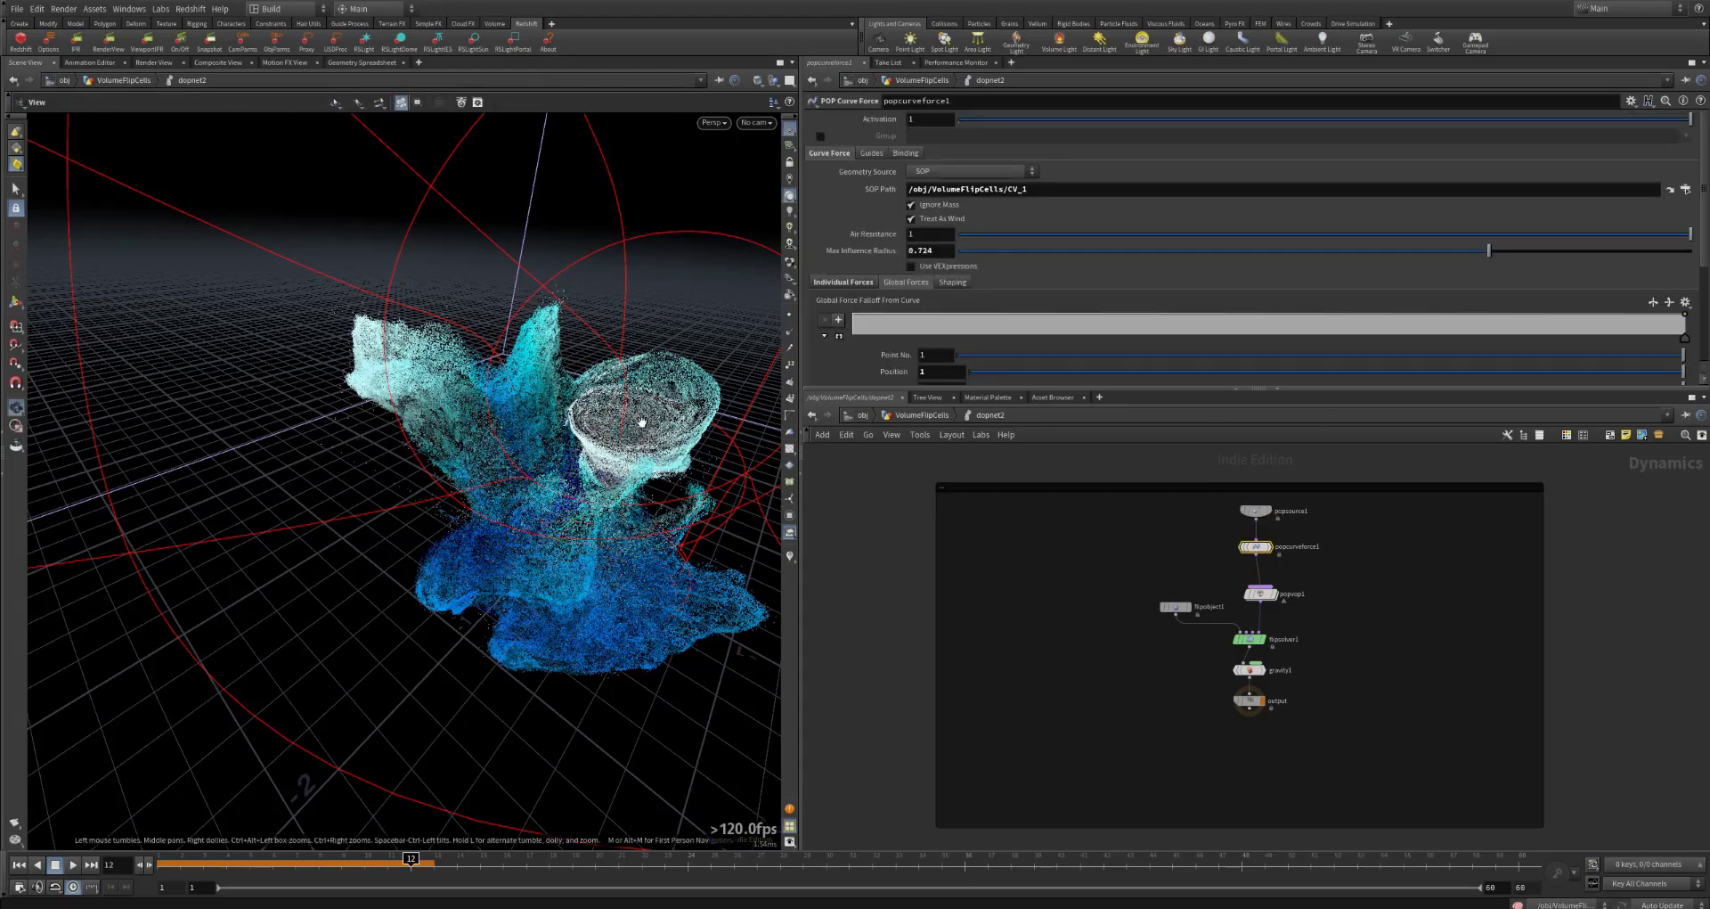
pyautogui.moveTo(621, 419)
pyautogui.keyDown('alt'); pyautogui.mouseDown()
pyautogui.moveTo(533, 405)
pyautogui.moveTo(645, 383)
pyautogui.moveTo(606, 405)
pyautogui.mouseUp(); pyautogui.keyUp('alt')
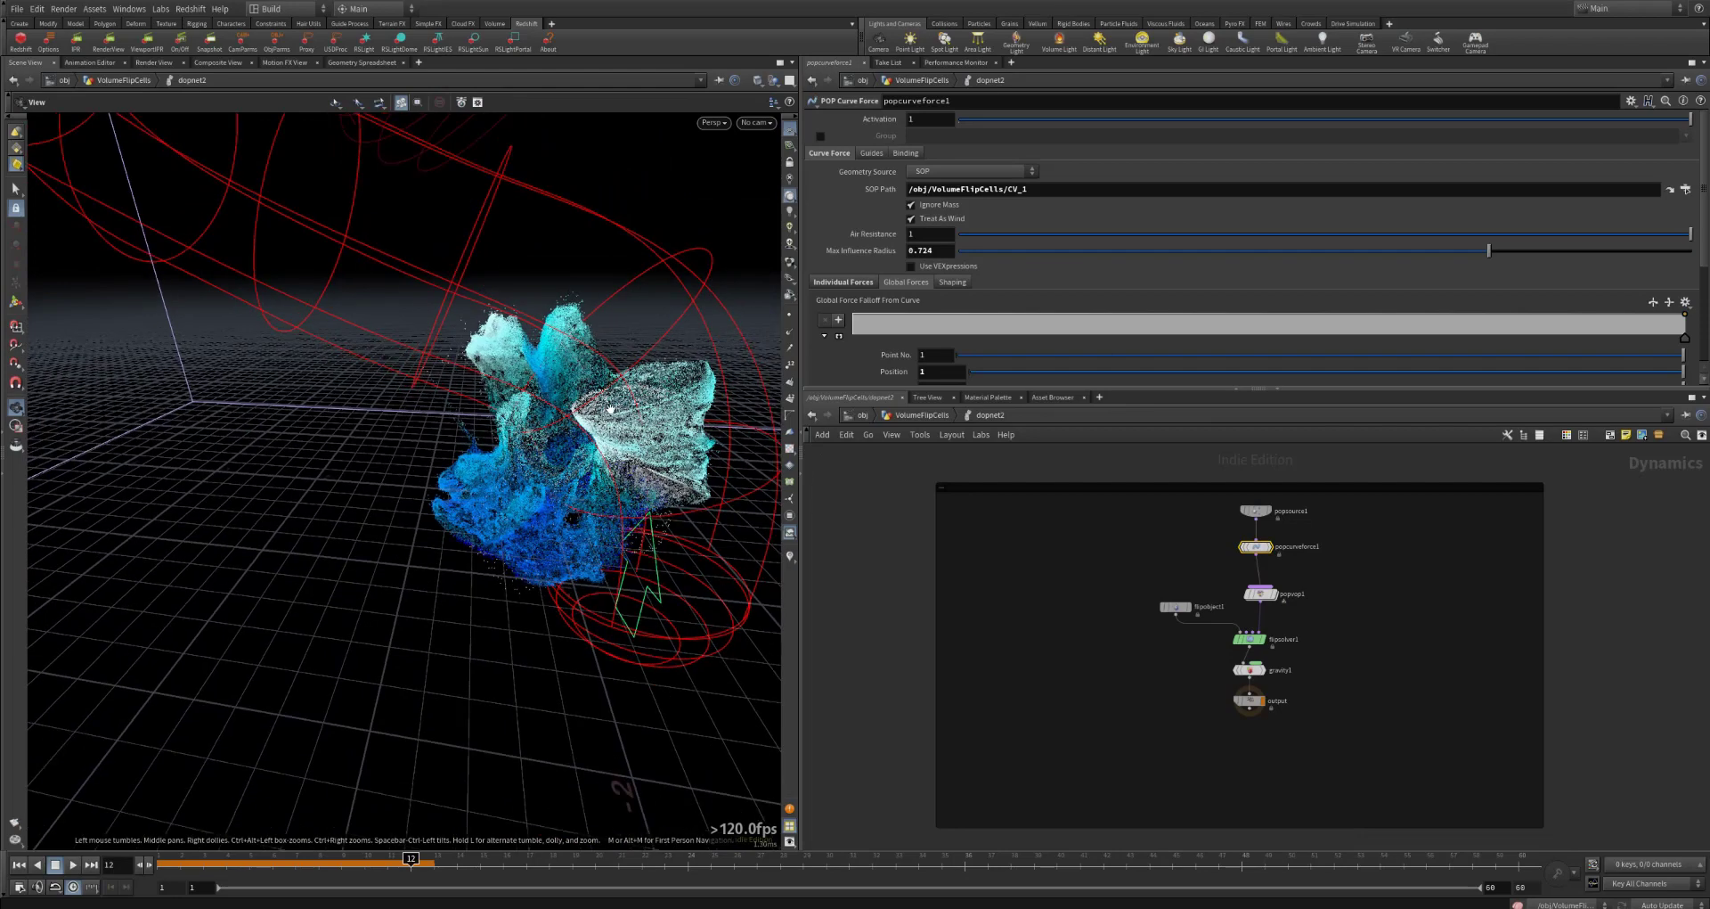
pyautogui.keyDown('alt'); pyautogui.moveTo(607, 406); pyautogui.dragTo(549, 370, button='middle'); pyautogui.keyUp('alt')
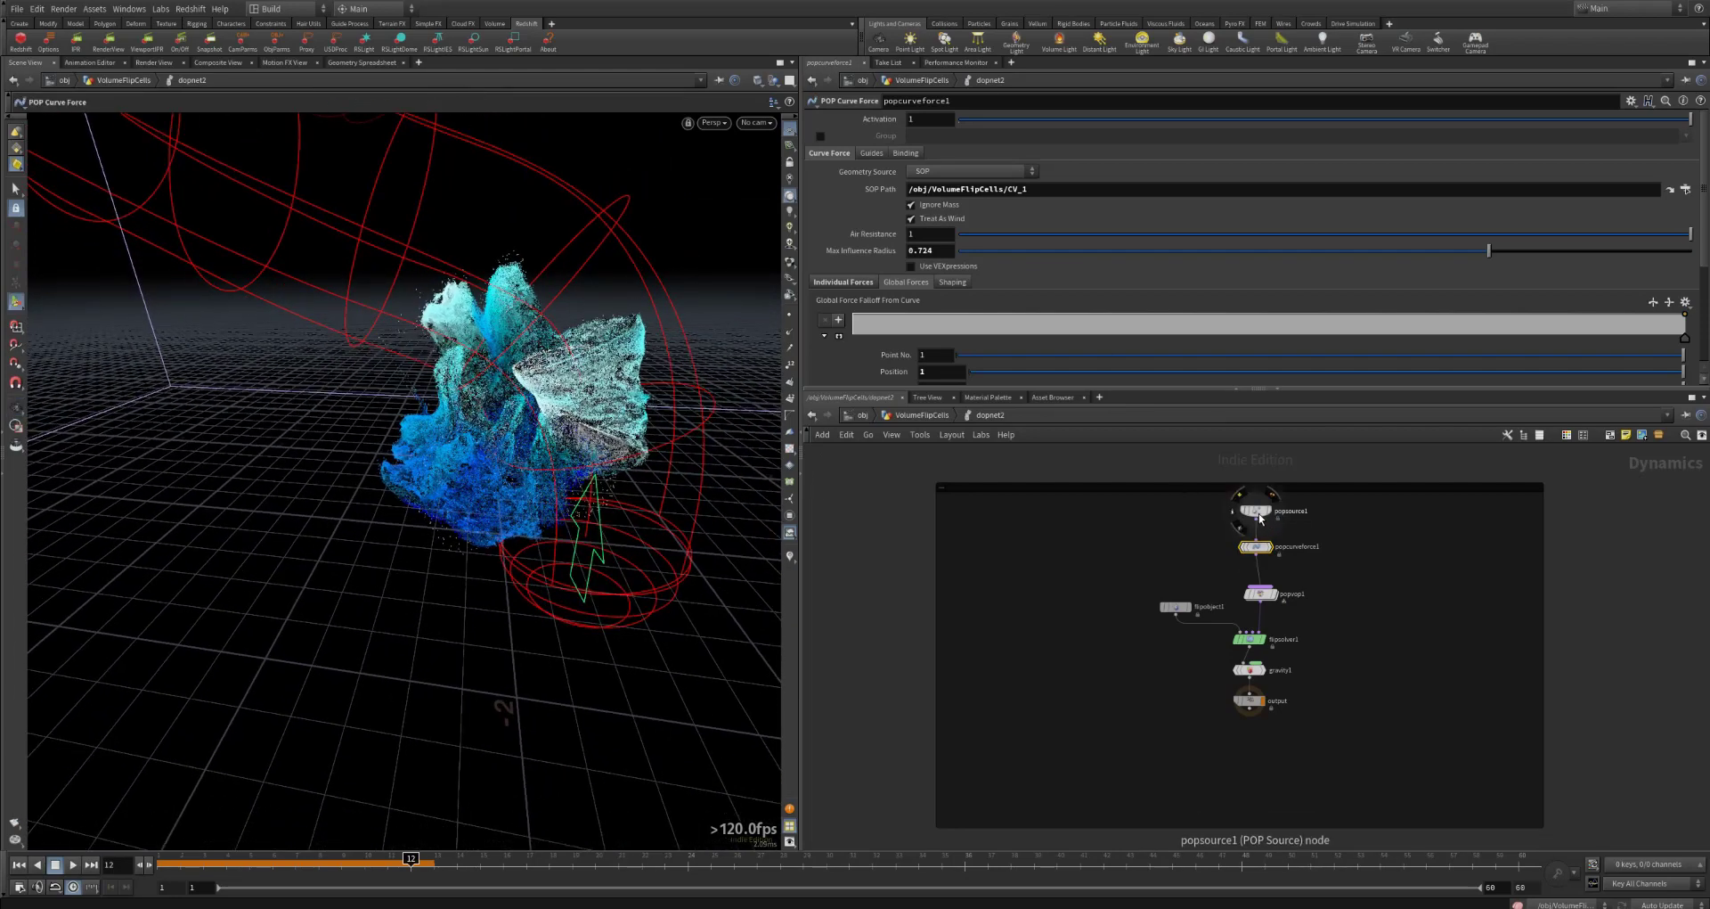
pyautogui.click(1259, 514)
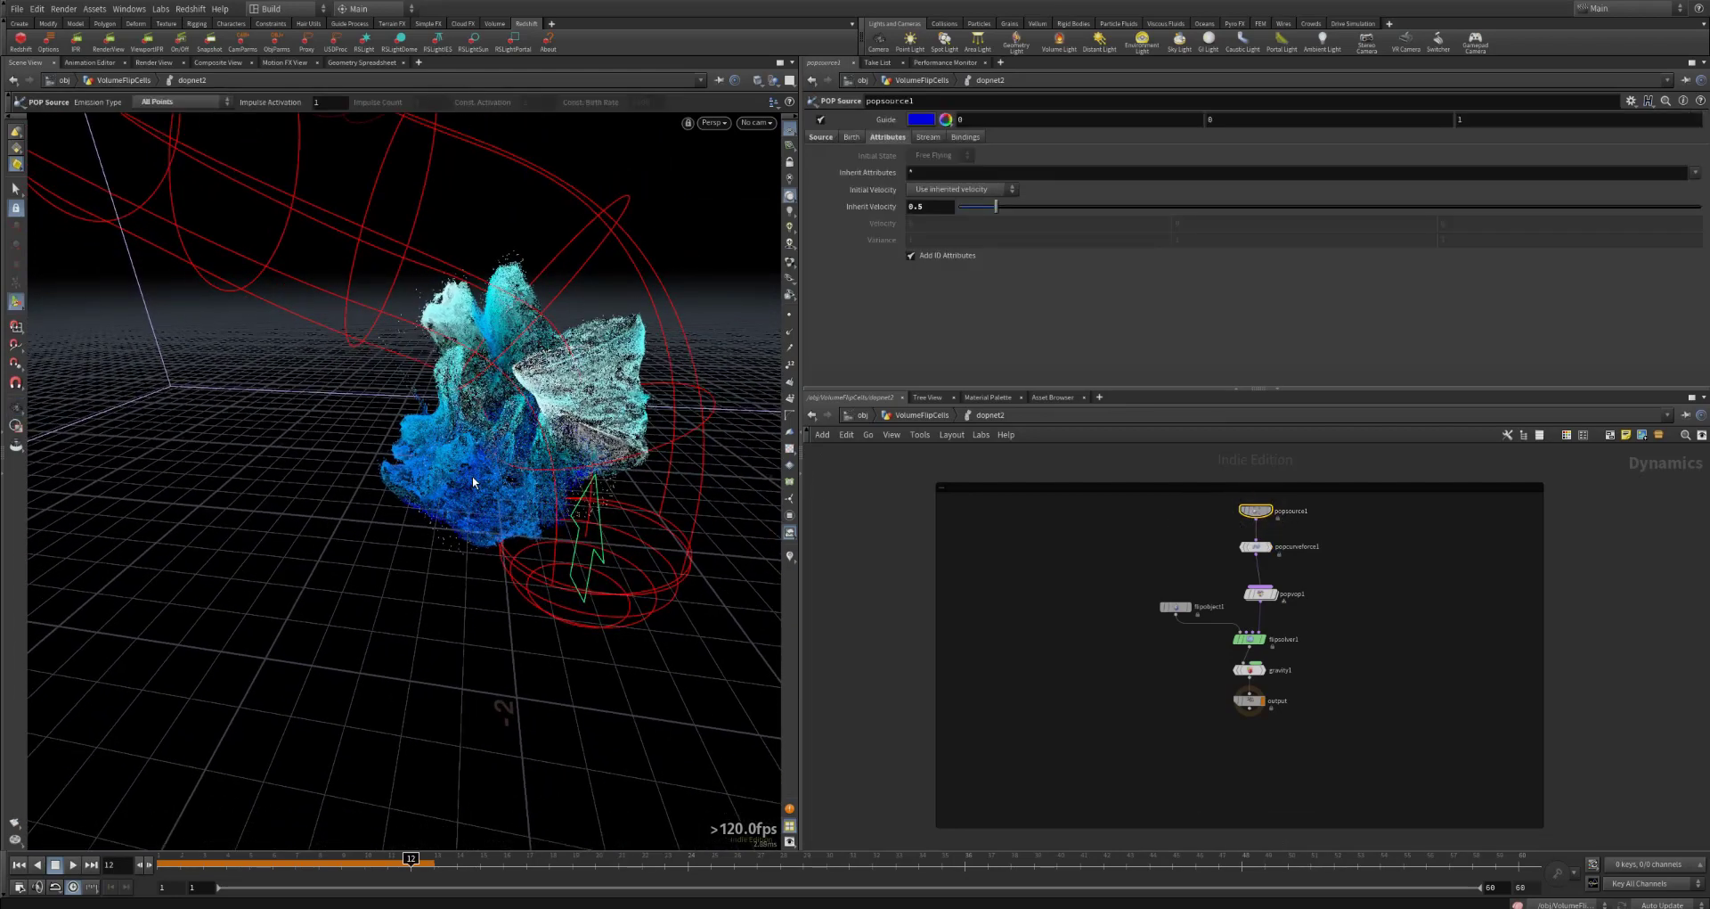
pyautogui.press('Escape')
pyautogui.moveTo(472, 505); pyautogui.dragTo(521, 506)
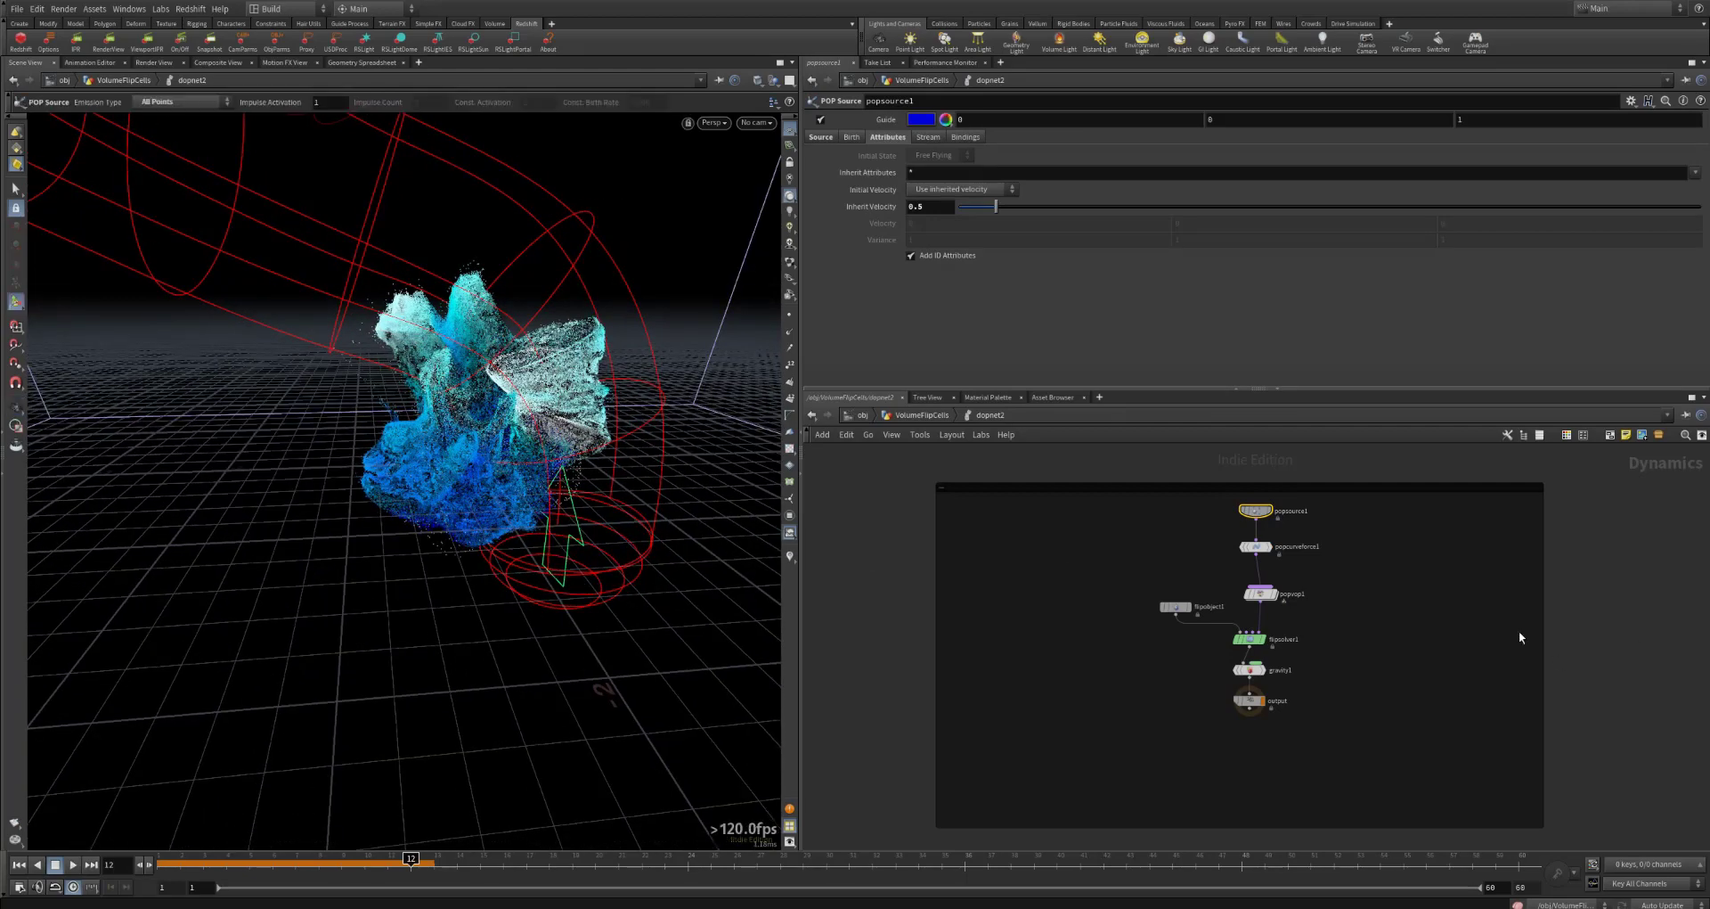
# Step: Open popcurveforce1's settings and examine the SOP Path that supplies its curve, /obj/VolumeFlipCells/CV_1
pyautogui.click(1255, 547)
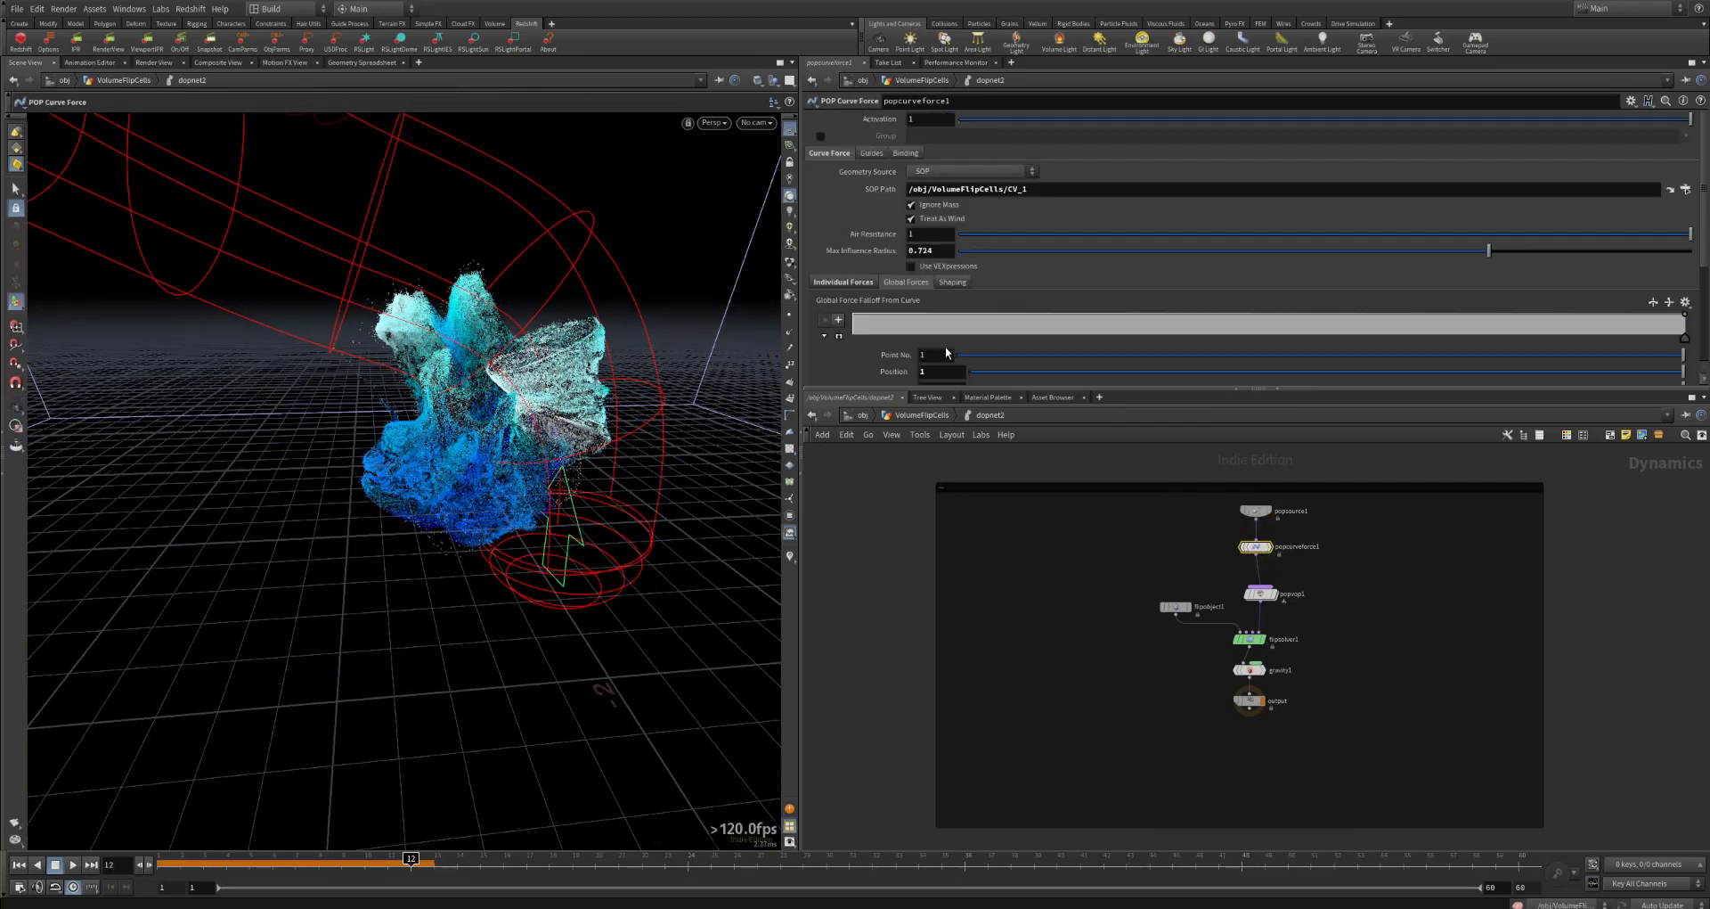
pyautogui.keyDown('alt'); pyautogui.moveTo(537, 383); pyautogui.dragTo(480, 381); pyautogui.keyUp('alt')
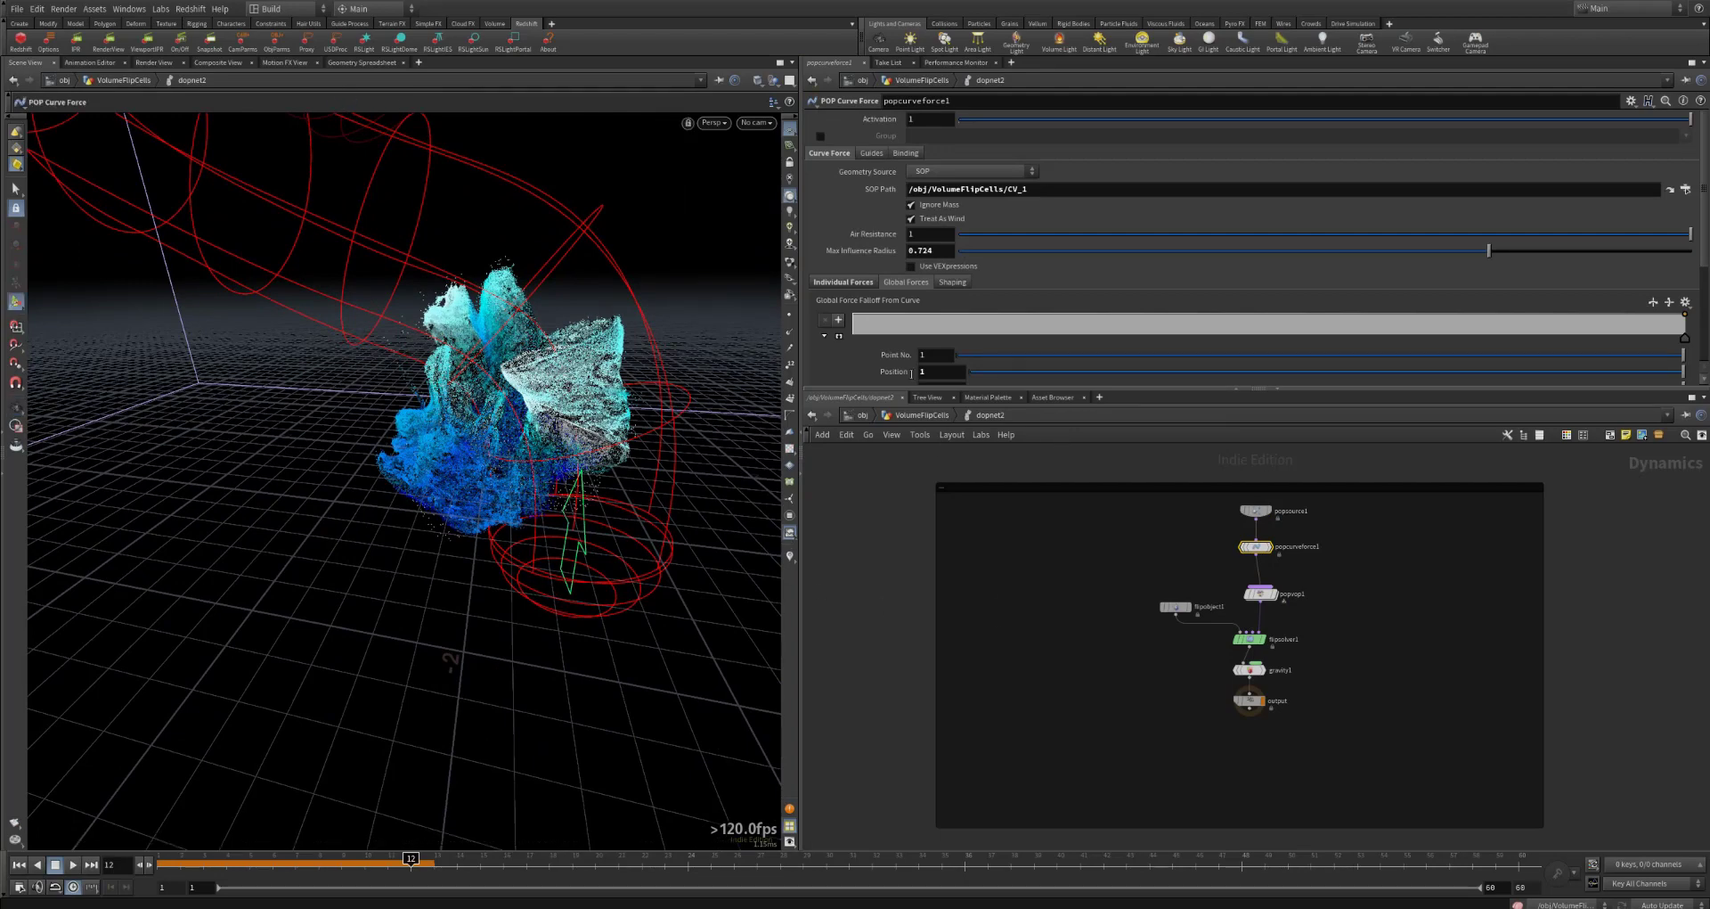
pyautogui.moveTo(1041, 191); pyautogui.dragTo(864, 188)
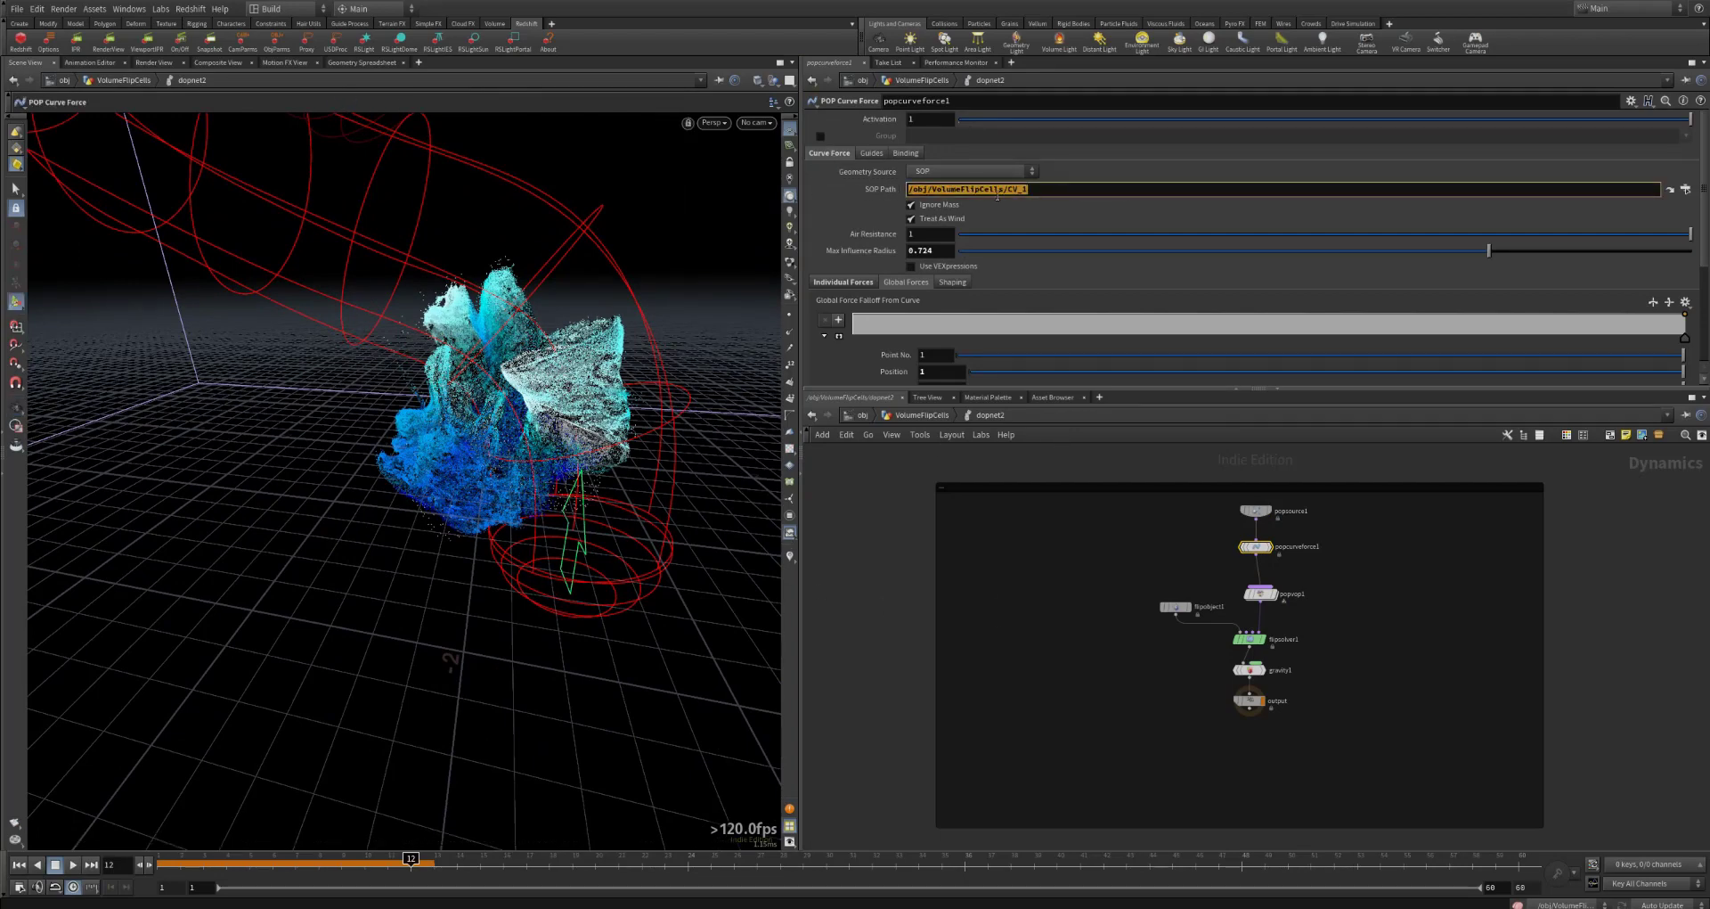
# Step: Return to the VolumeFlipCells network, locate the curve branch beside the main setup, and display curve1
pyautogui.click(927, 415)
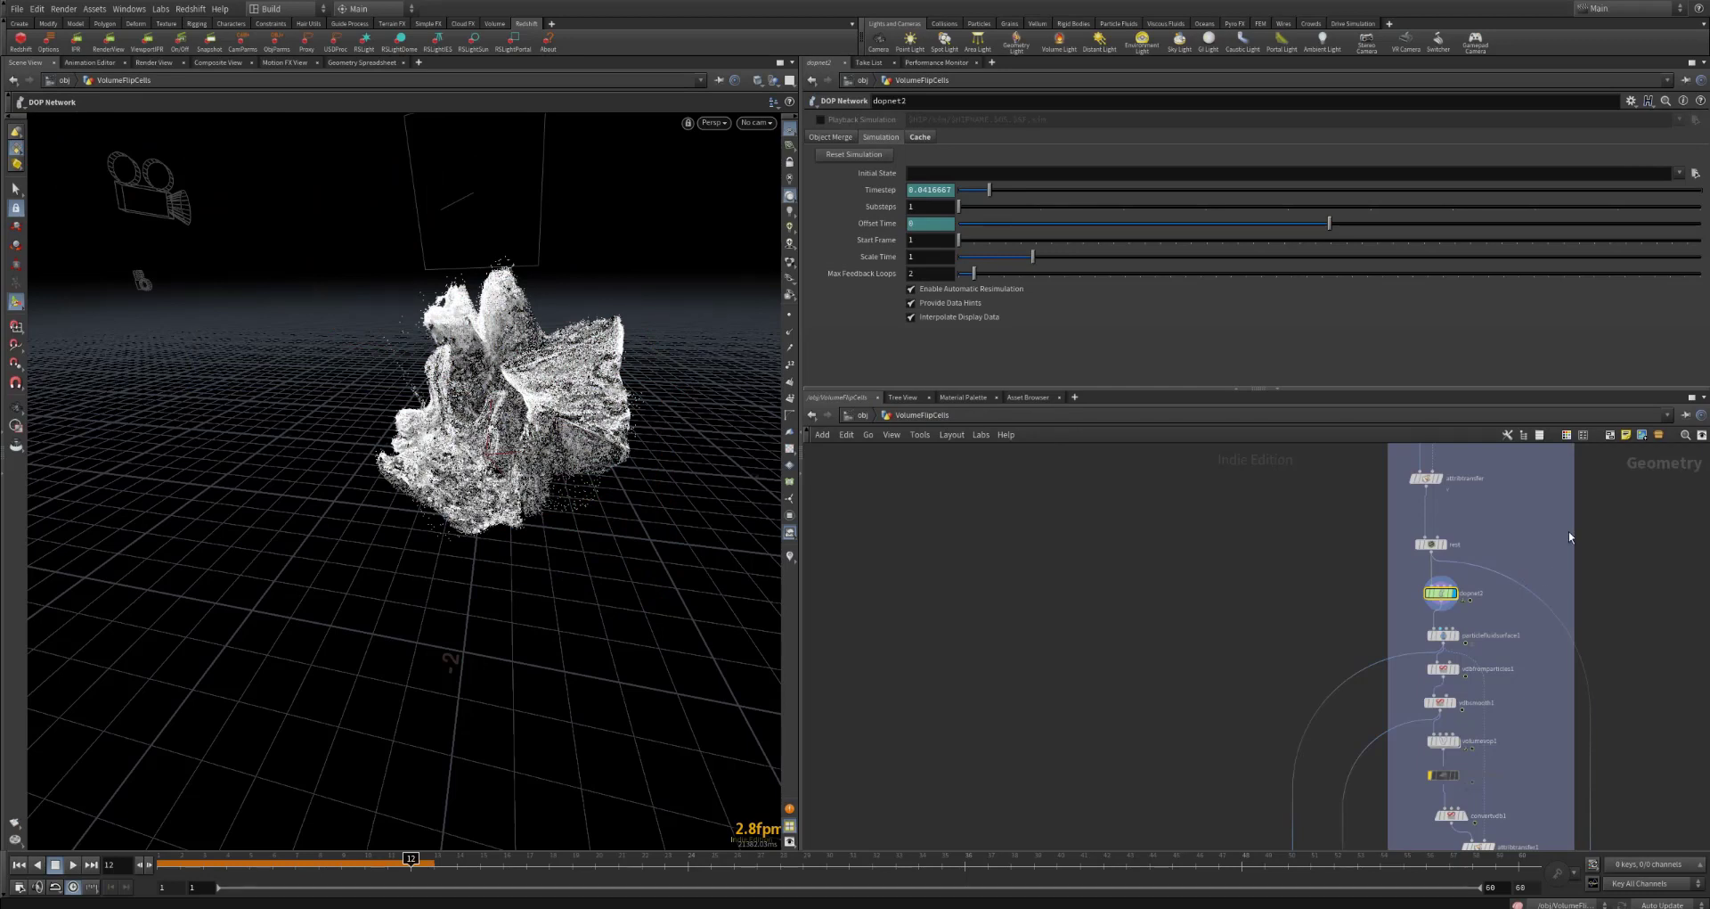
pyautogui.moveTo(1569, 537); pyautogui.dragTo(1475, 757, button='middle')
pyautogui.scroll(-2, 1475, 655)
pyautogui.moveTo(1552, 518); pyautogui.dragTo(1470, 656, button='middle')
pyautogui.scroll(3, 1439, 593)
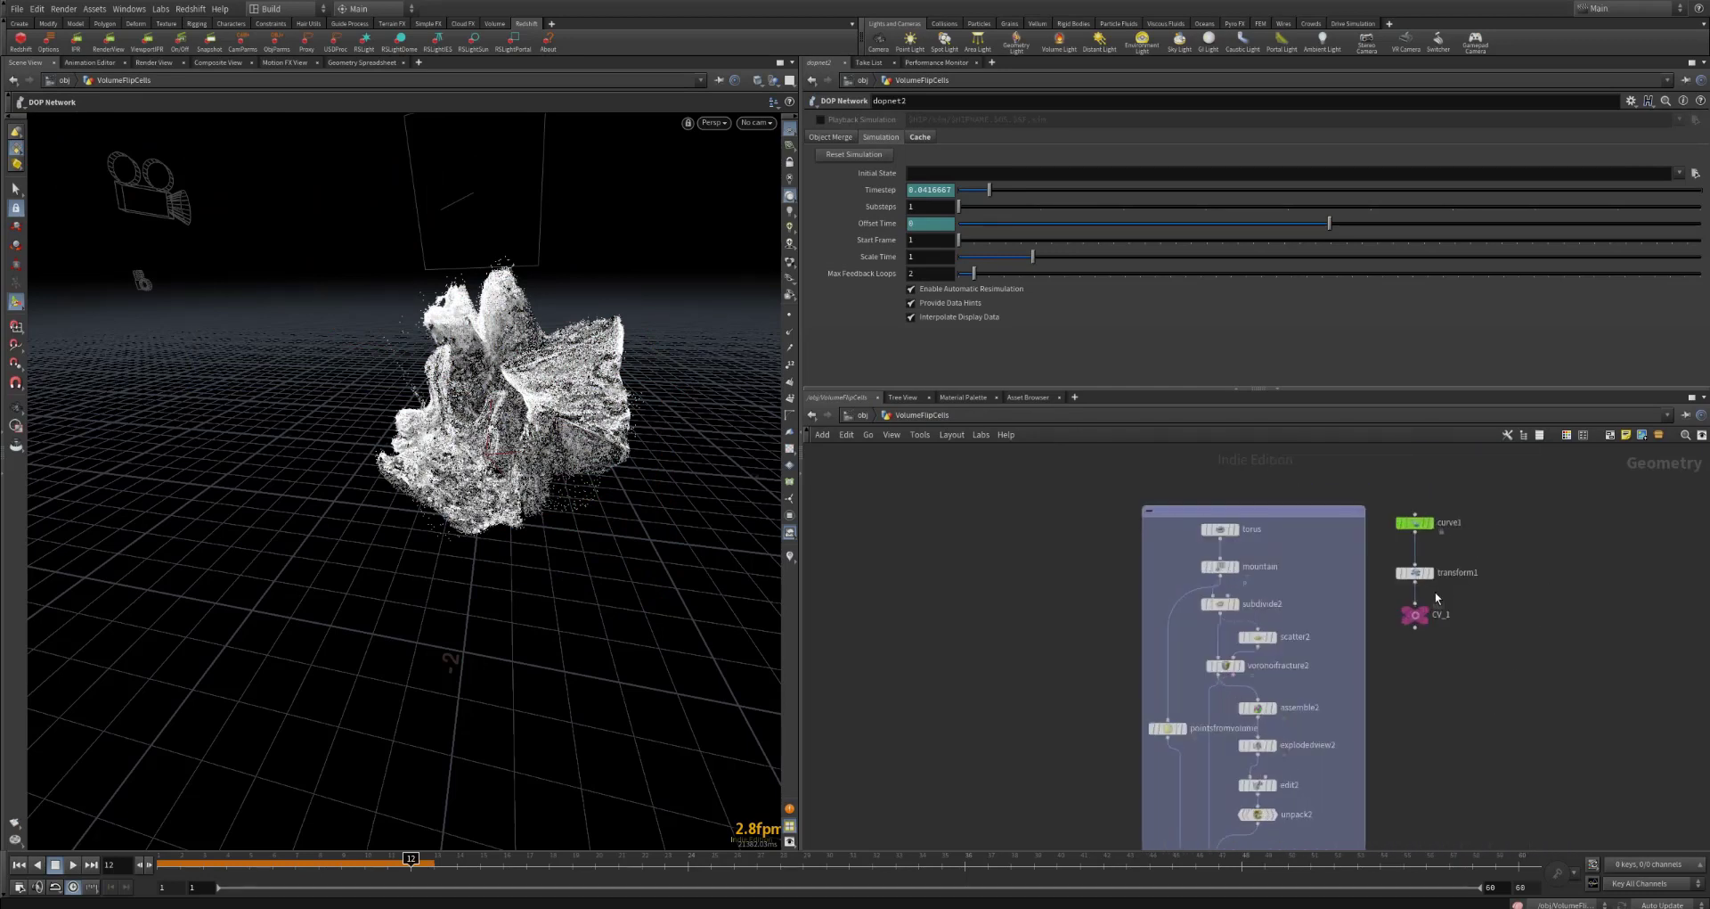
pyautogui.moveTo(1421, 597)
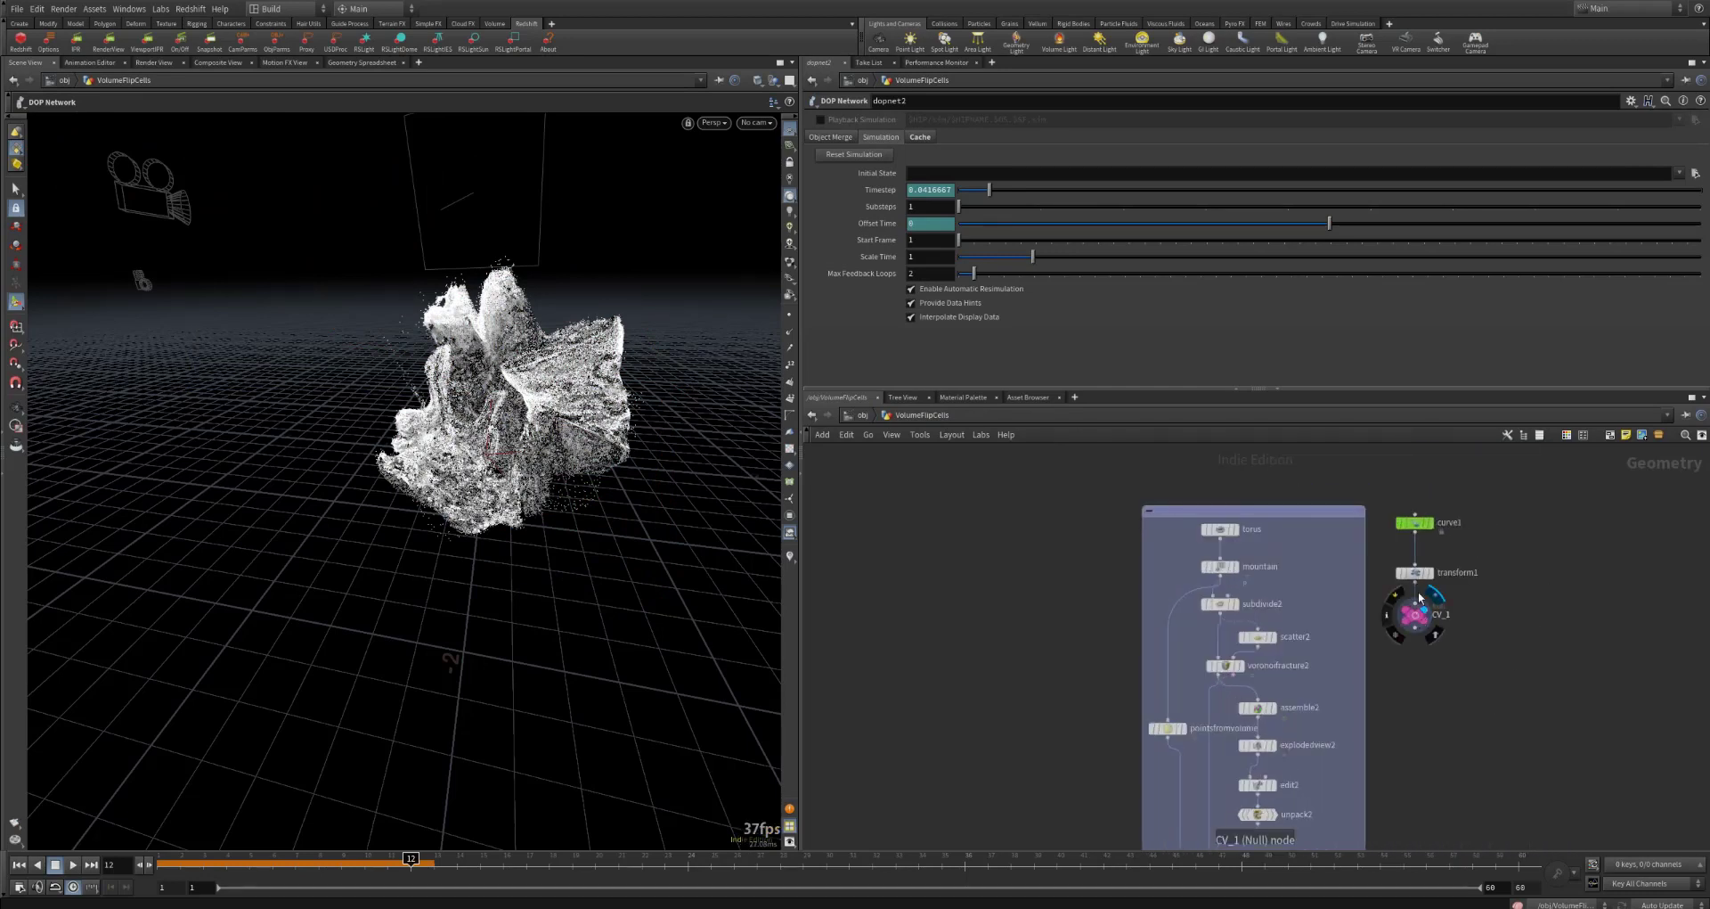
pyautogui.click(1425, 524)
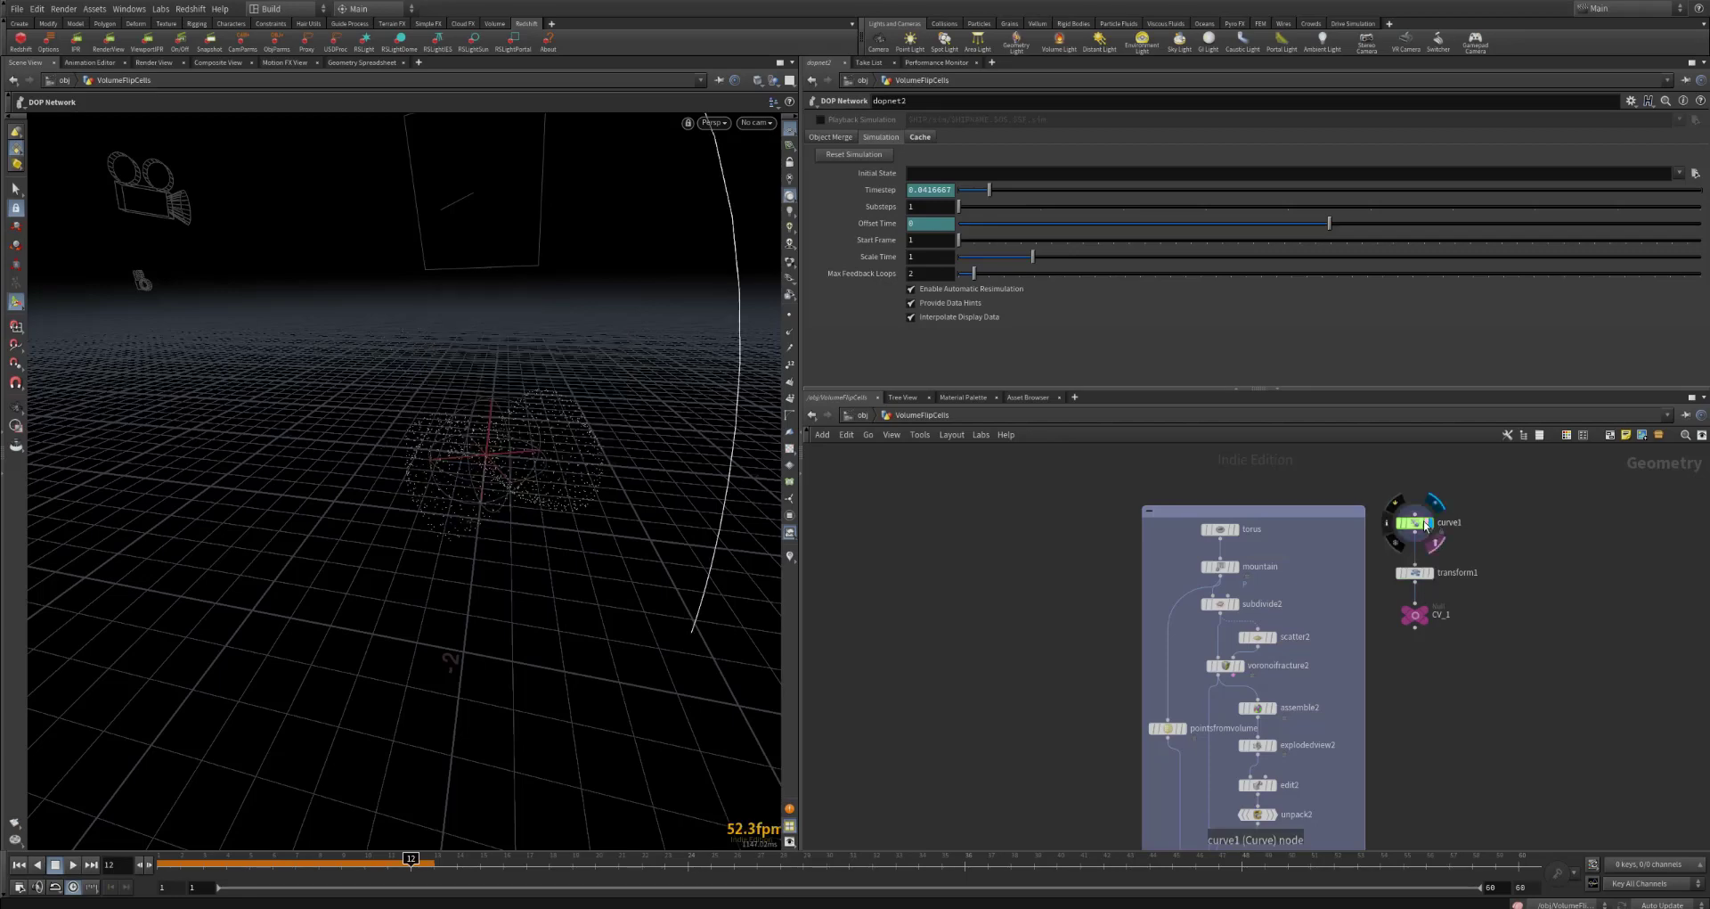
pyautogui.keyDown('alt'); pyautogui.moveTo(507, 395); pyautogui.dragTo(1149, 428, button='right'); pyautogui.keyUp('alt')
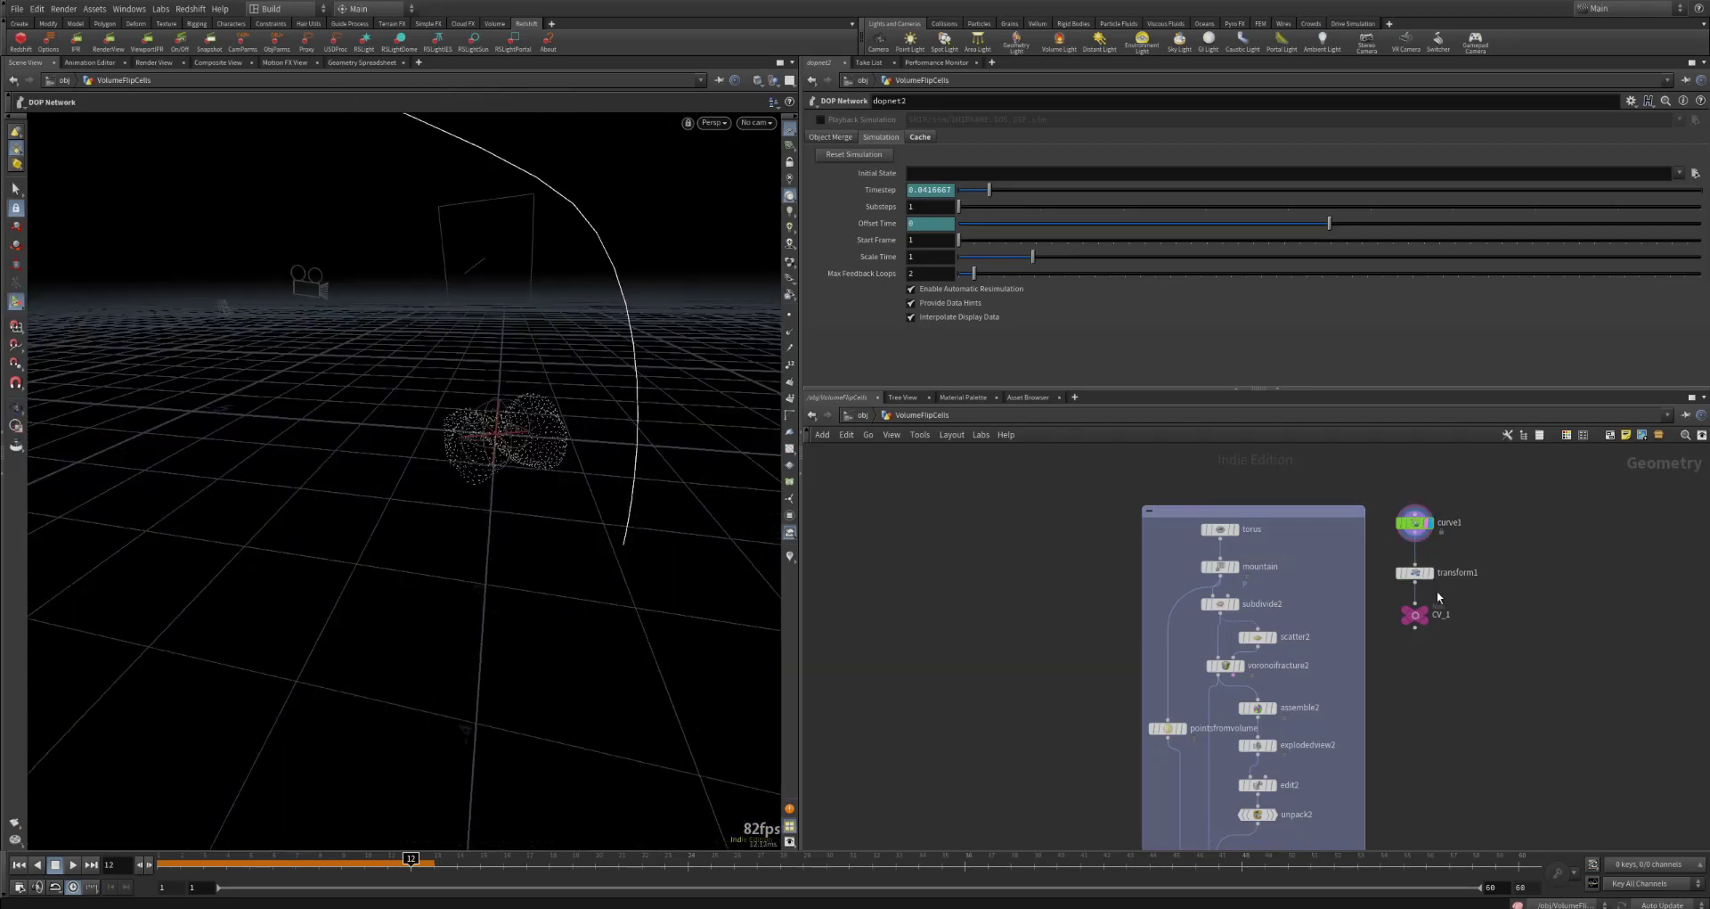
# Step: Display the CV_1 null and inspect how the transformed curve runs past the scattered source points
pyautogui.click(1432, 597)
pyautogui.keyDown('alt'); pyautogui.moveTo(573, 412); pyautogui.dragTo(1532, 577, button='right'); pyautogui.keyUp('alt')
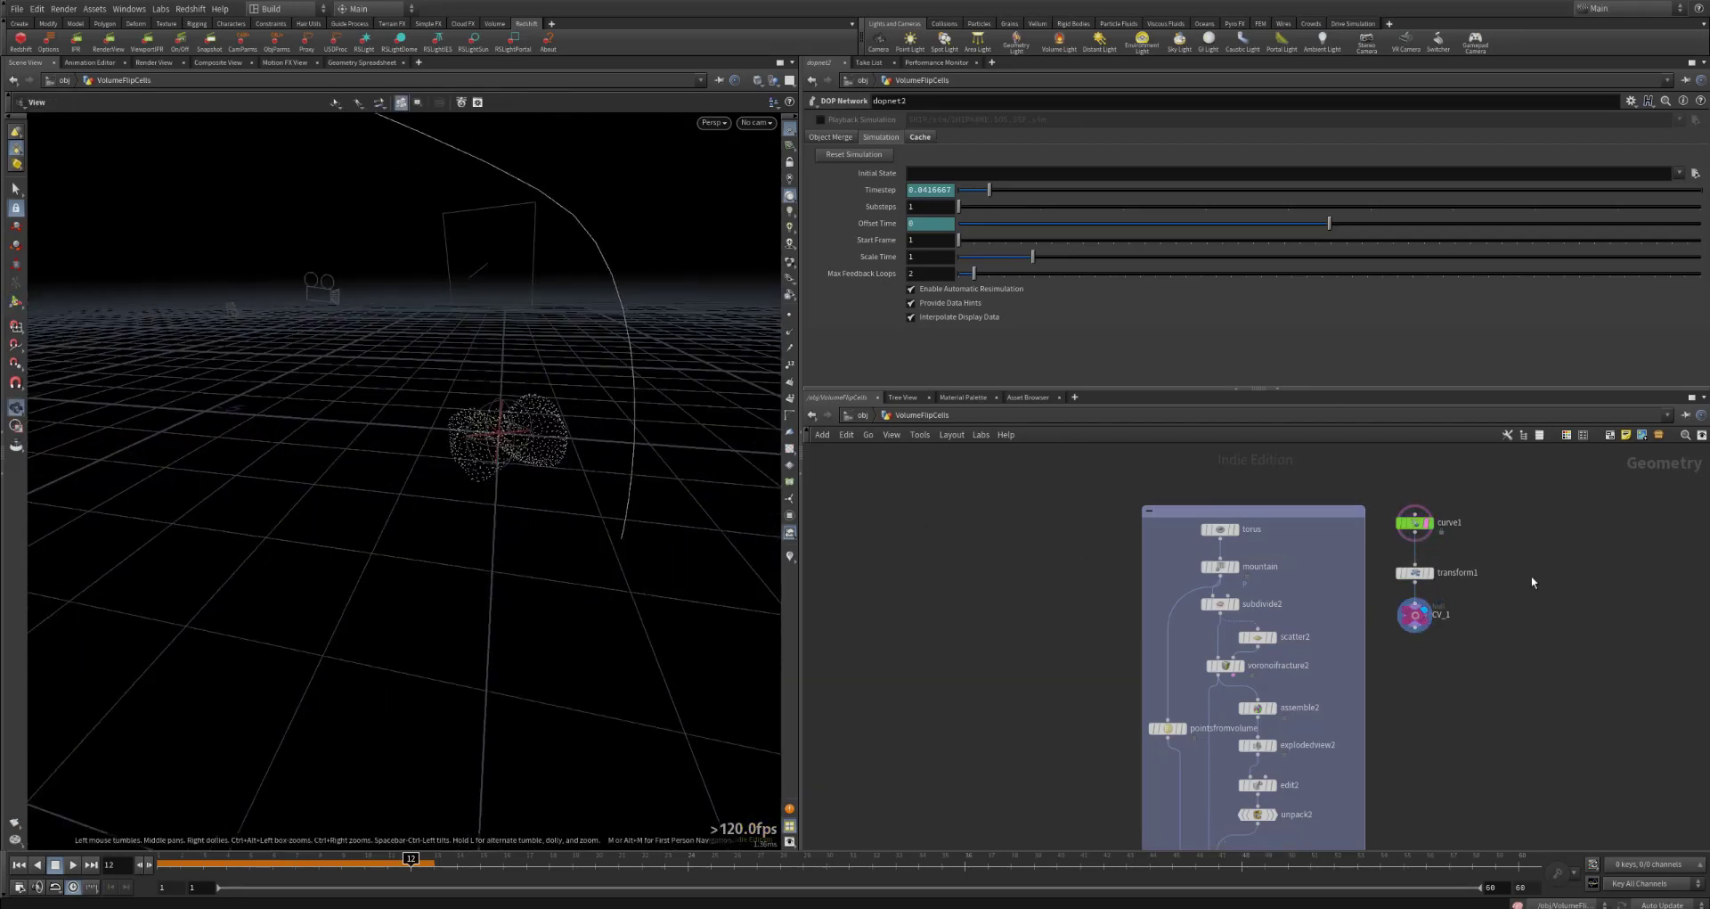
pyautogui.click(1414, 614)
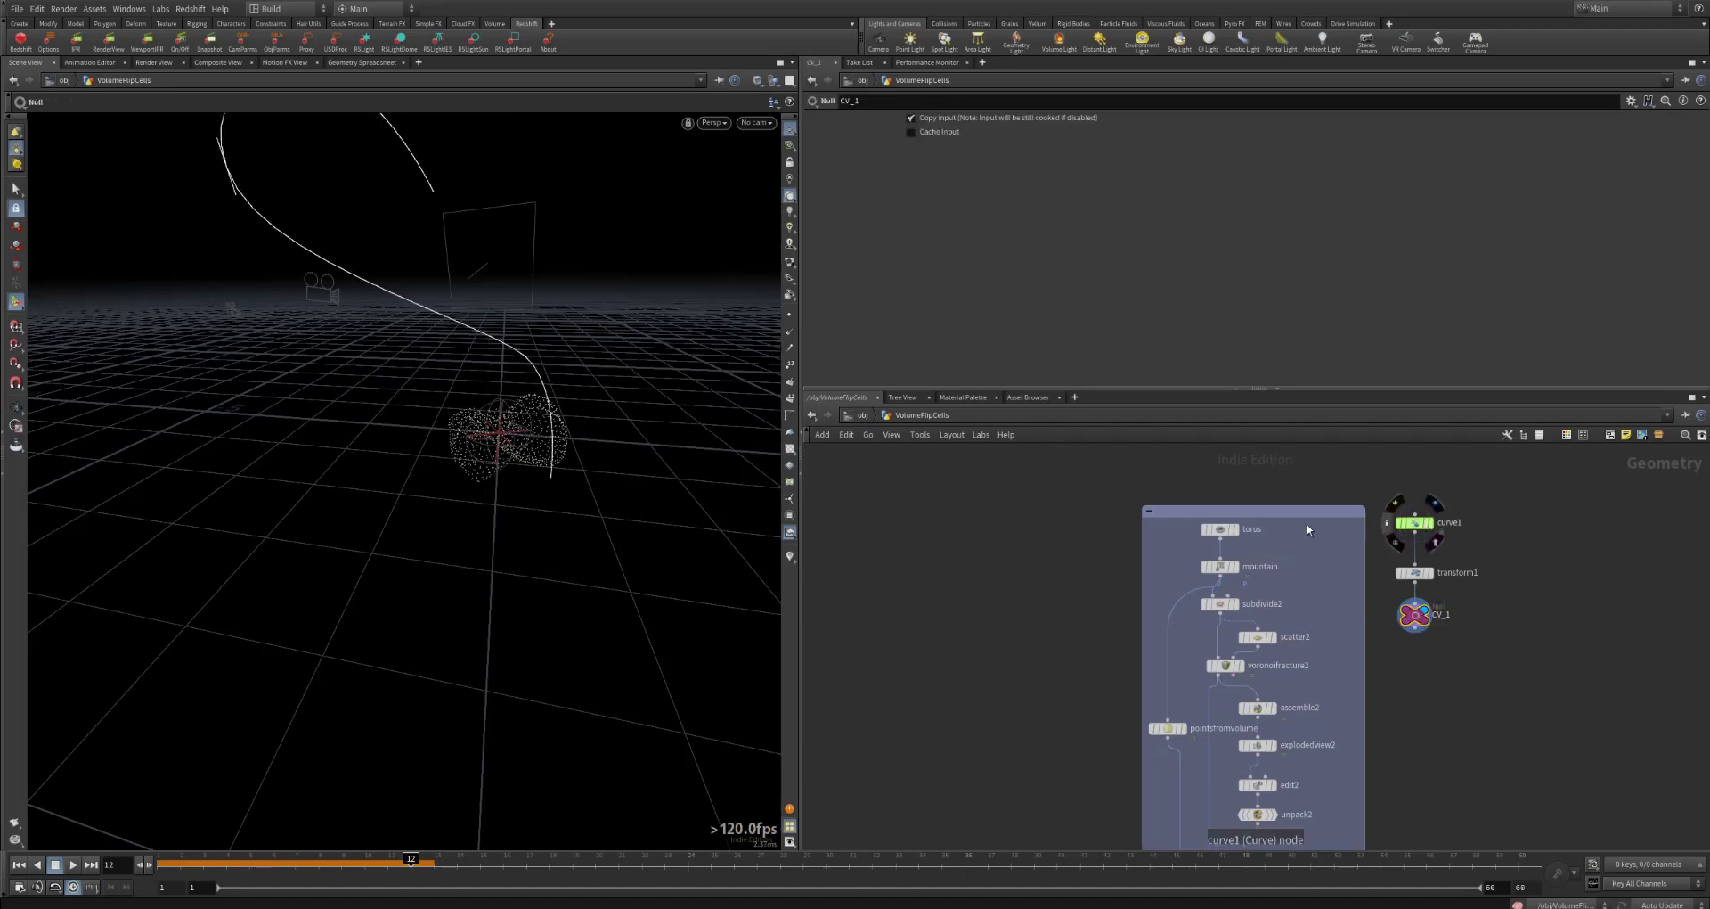
pyautogui.press('Escape')
pyautogui.scroll(5, 462, 386)
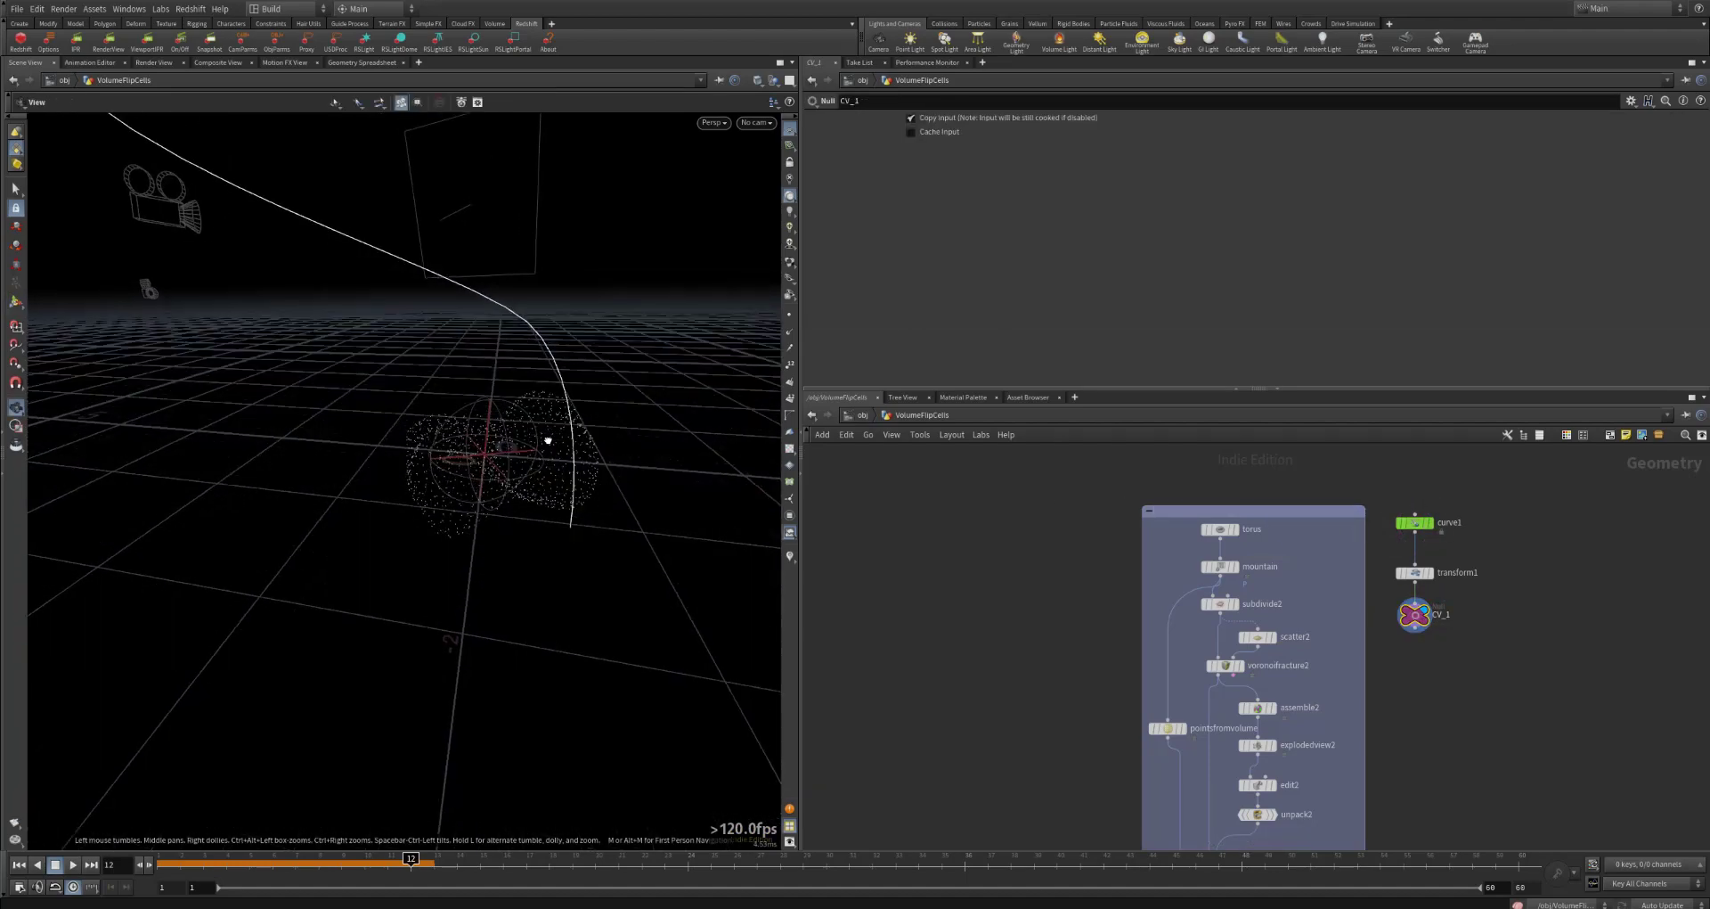
pyautogui.moveTo(548, 440); pyautogui.dragTo(718, 473)
pyautogui.press('Return')
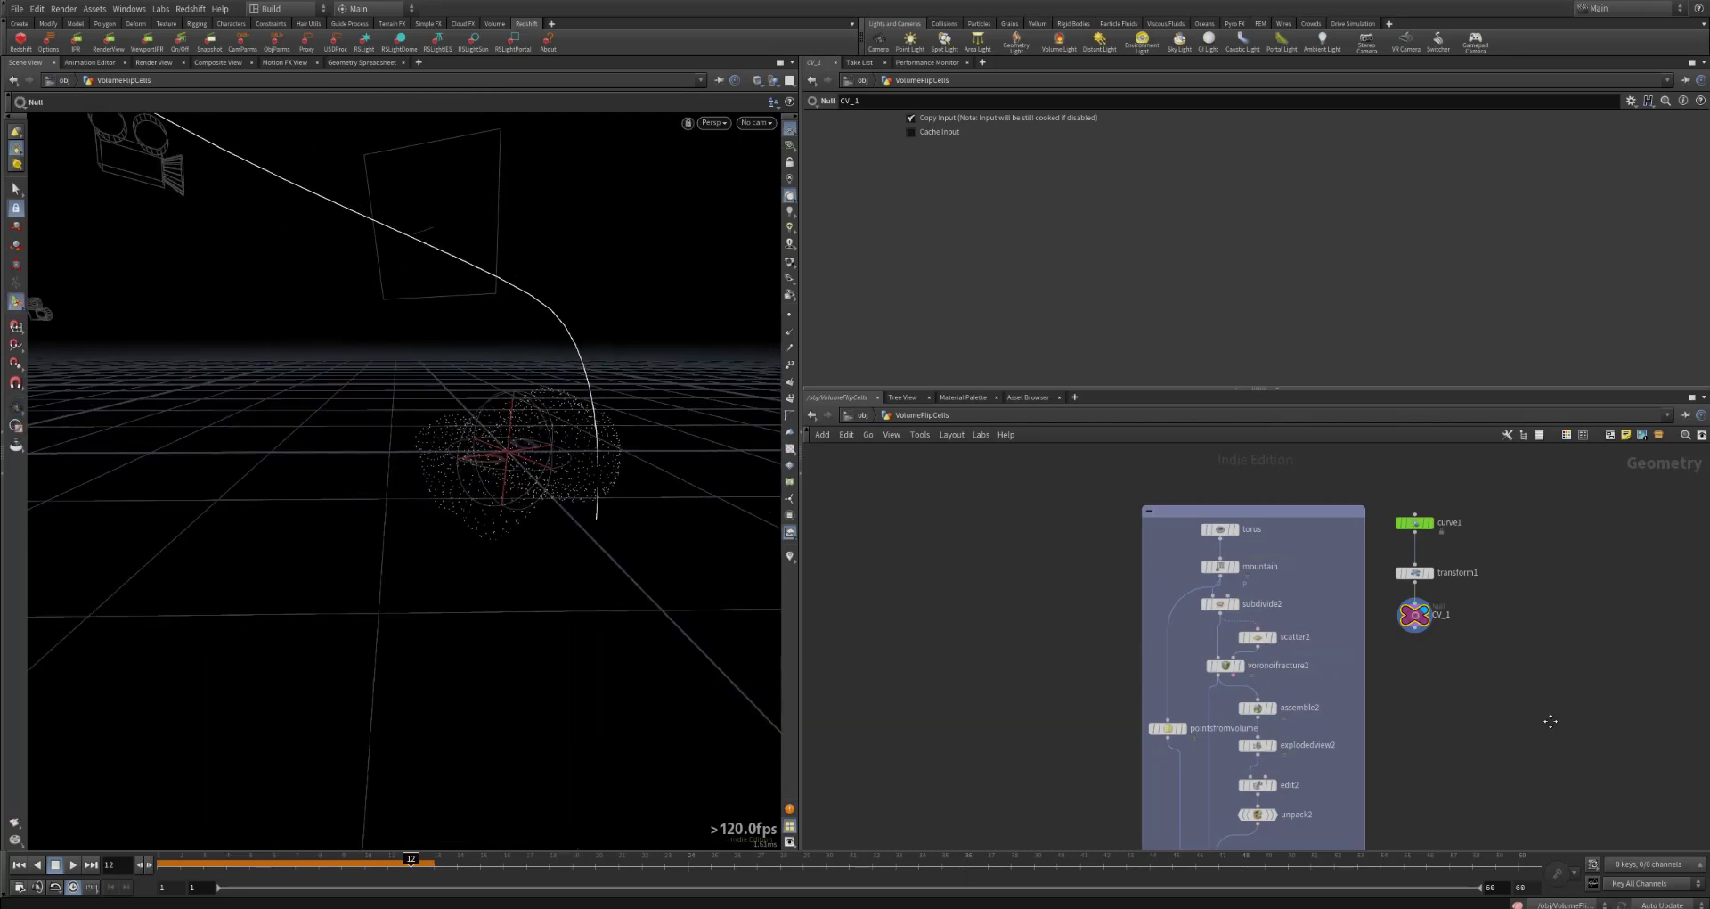
# Step: Display dopnet2, go back inside it, and inspect the fluid with the curve force guides from another angle
pyautogui.moveTo(1551, 721); pyautogui.dragTo(1550, 552, button='middle')
pyautogui.moveTo(1500, 612)
pyautogui.mouseDown(button='middle')
pyautogui.moveTo(1520, 488)
pyautogui.moveTo(1504, 510)
pyautogui.mouseUp(button='middle')
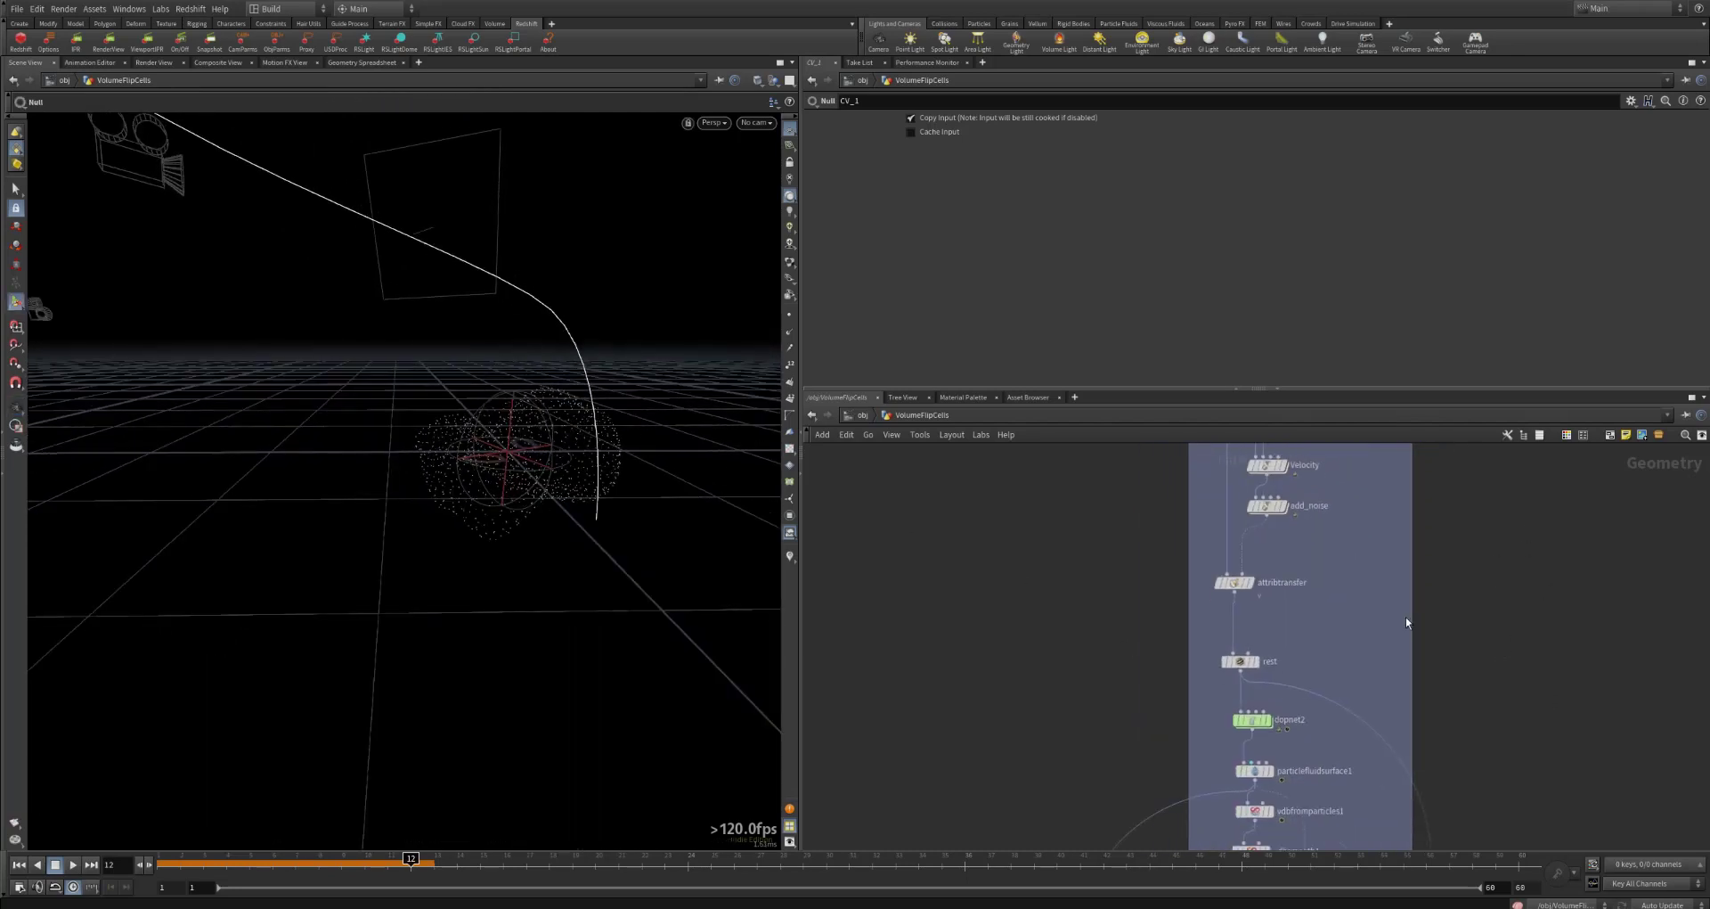
pyautogui.click(1271, 699)
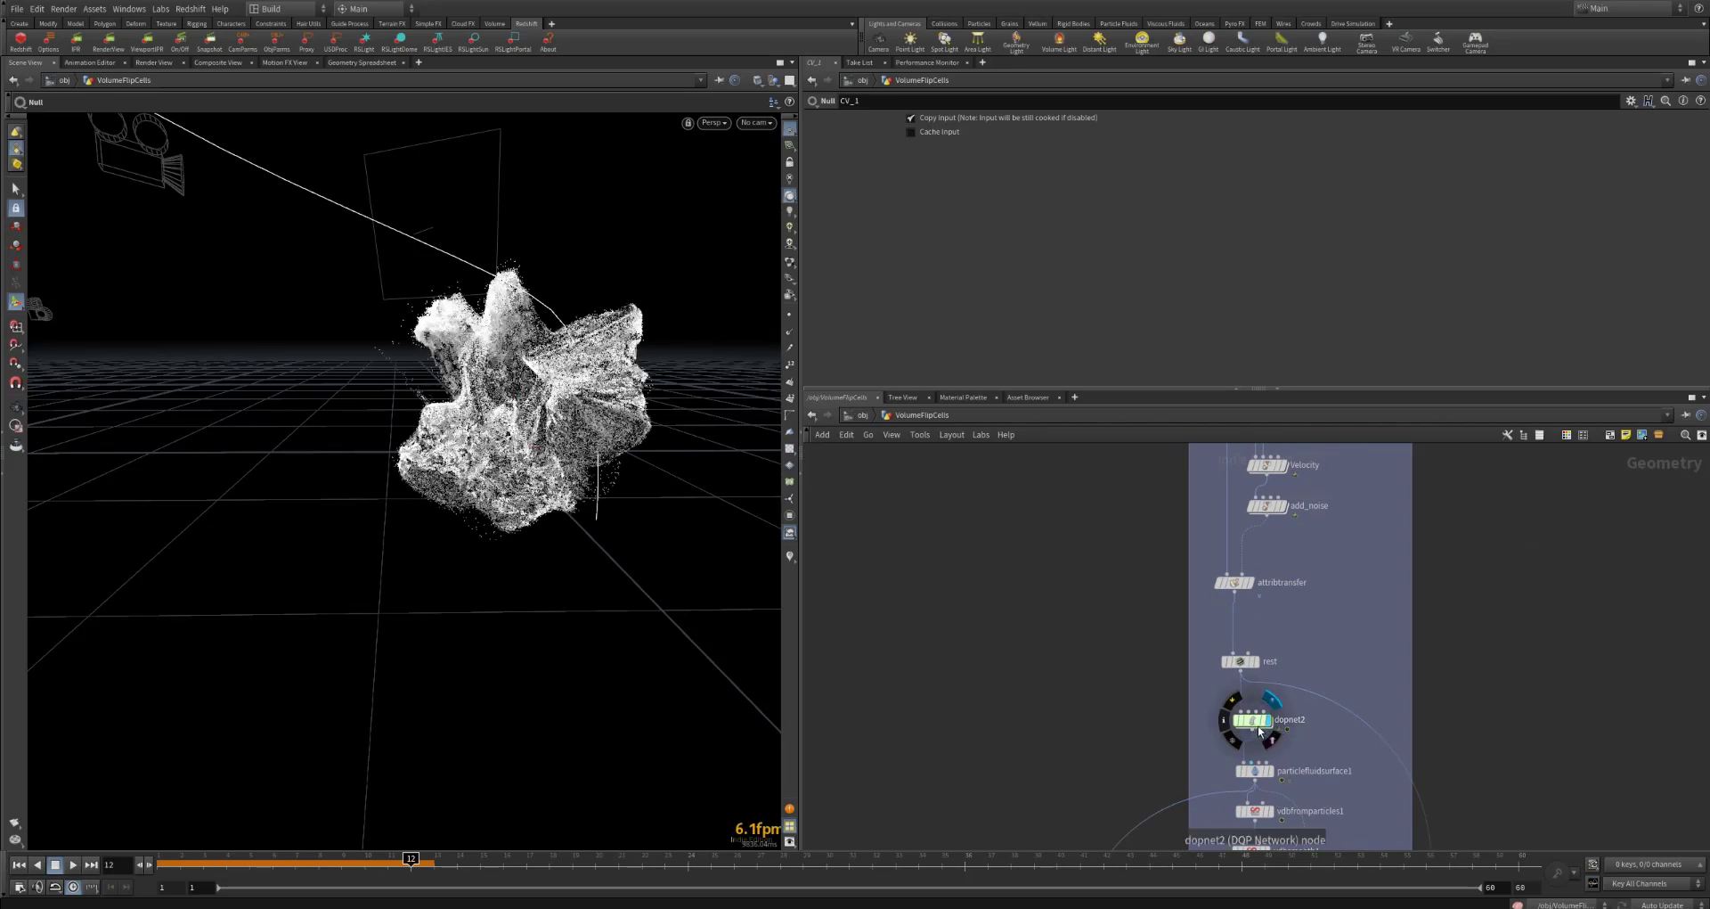
pyautogui.doubleClick(1254, 721)
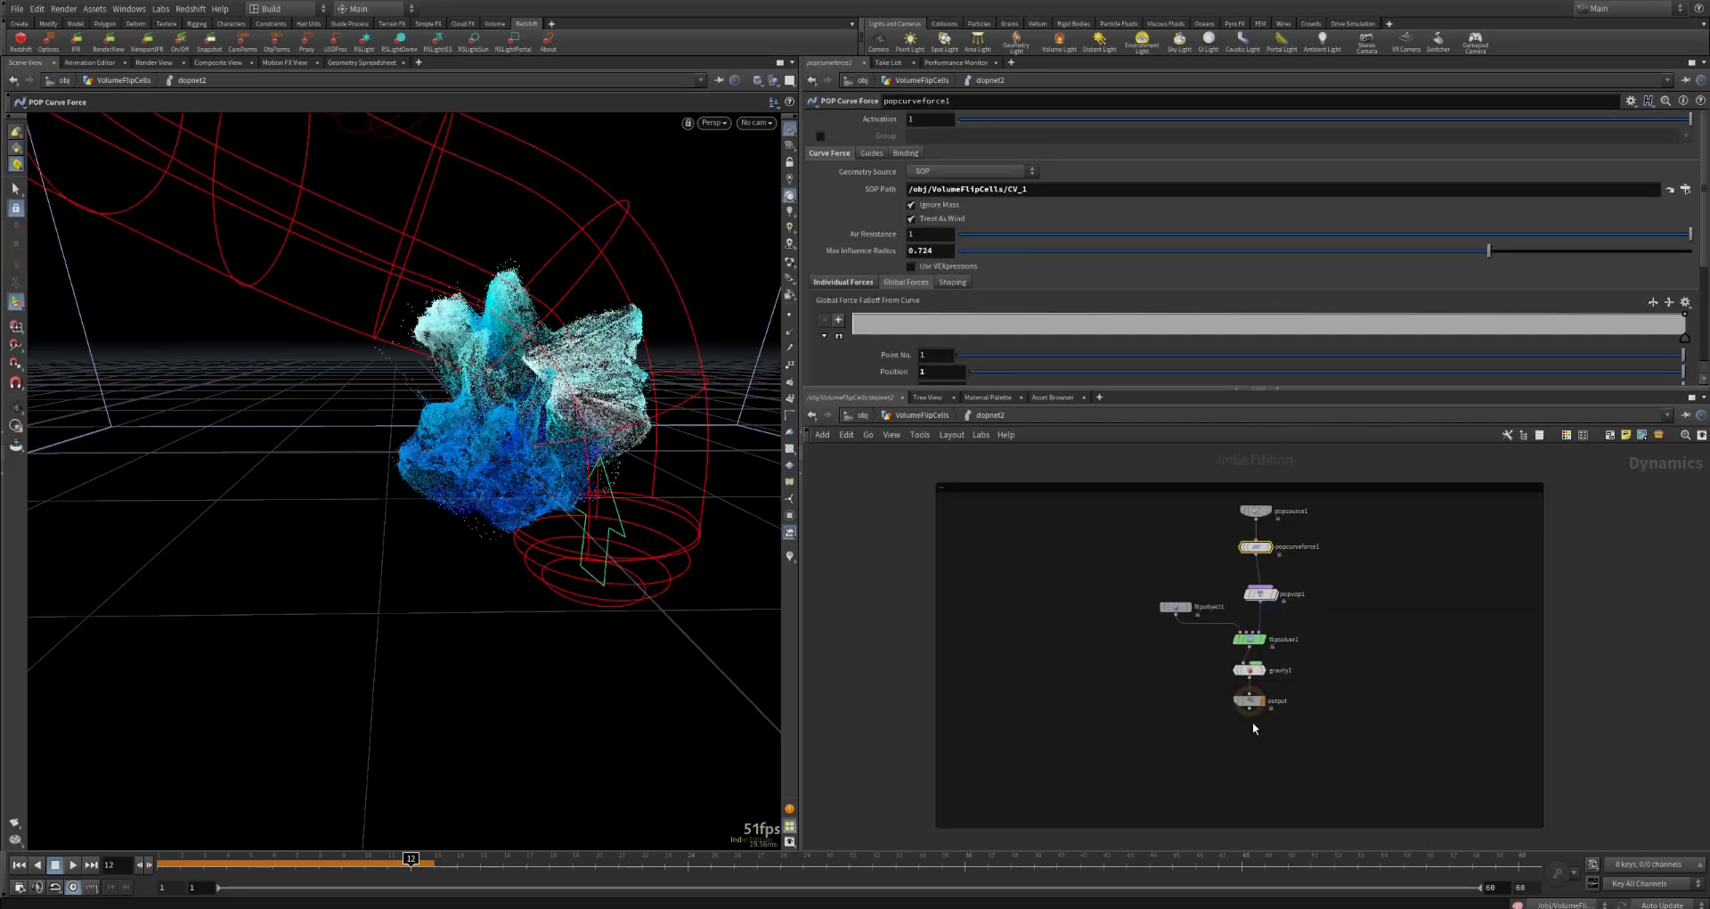
pyautogui.rightClick(1282, 584)
pyautogui.click(831, 447)
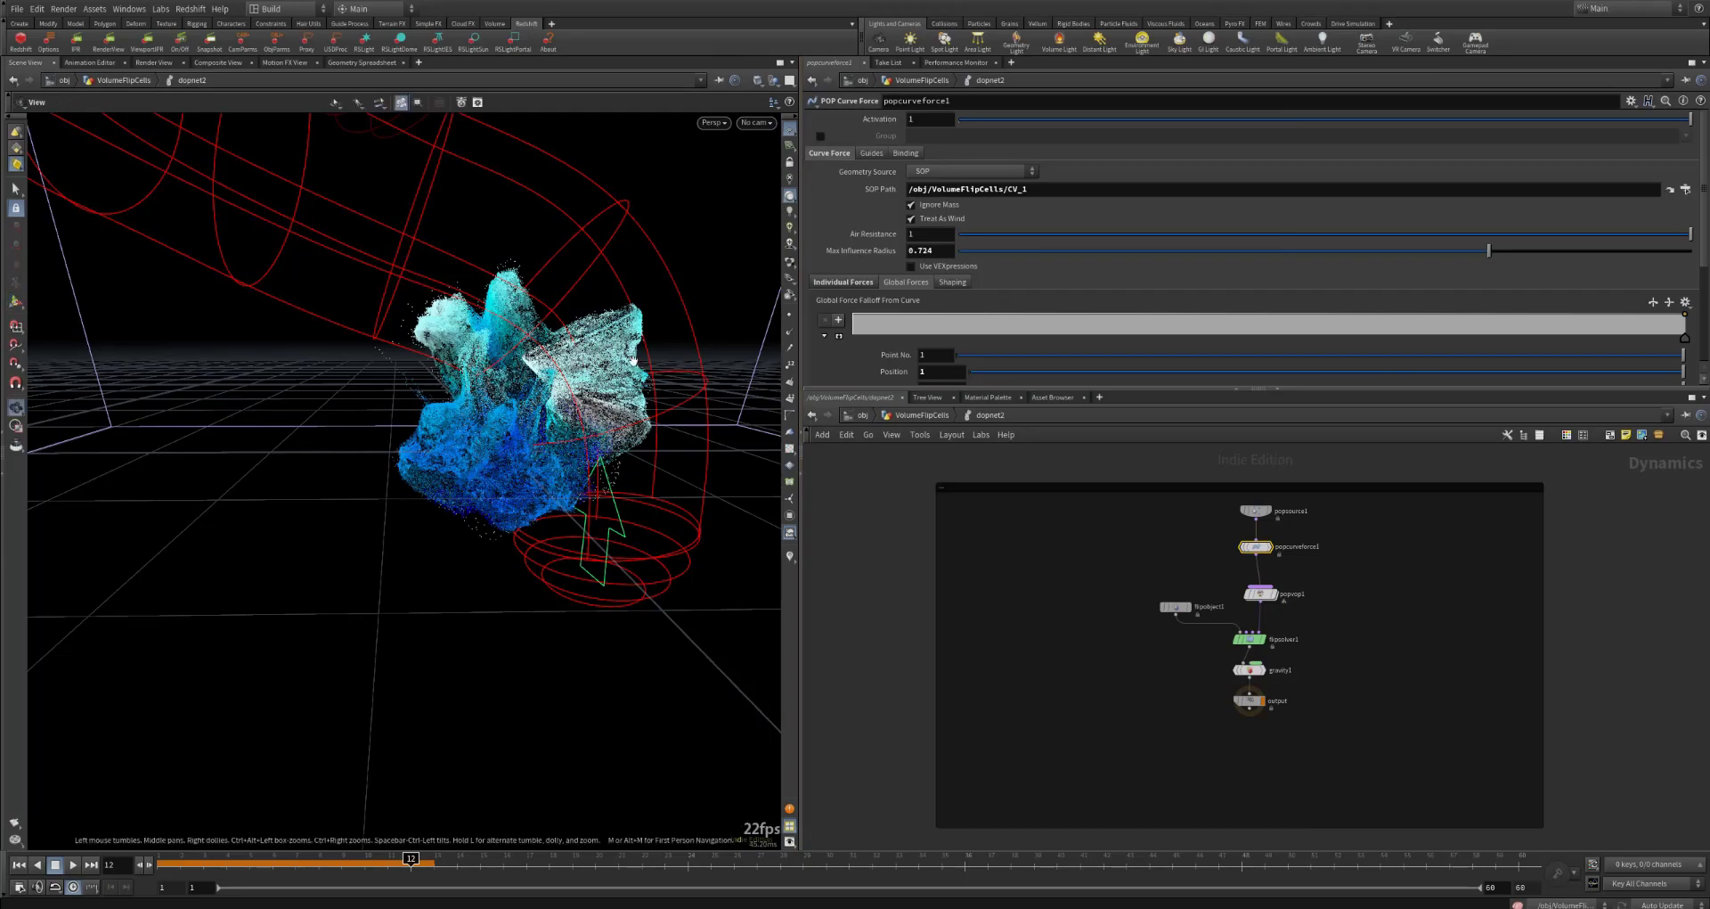
pyautogui.keyDown('alt'); pyautogui.moveTo(634, 360); pyautogui.dragTo(768, 392); pyautogui.keyUp('alt')
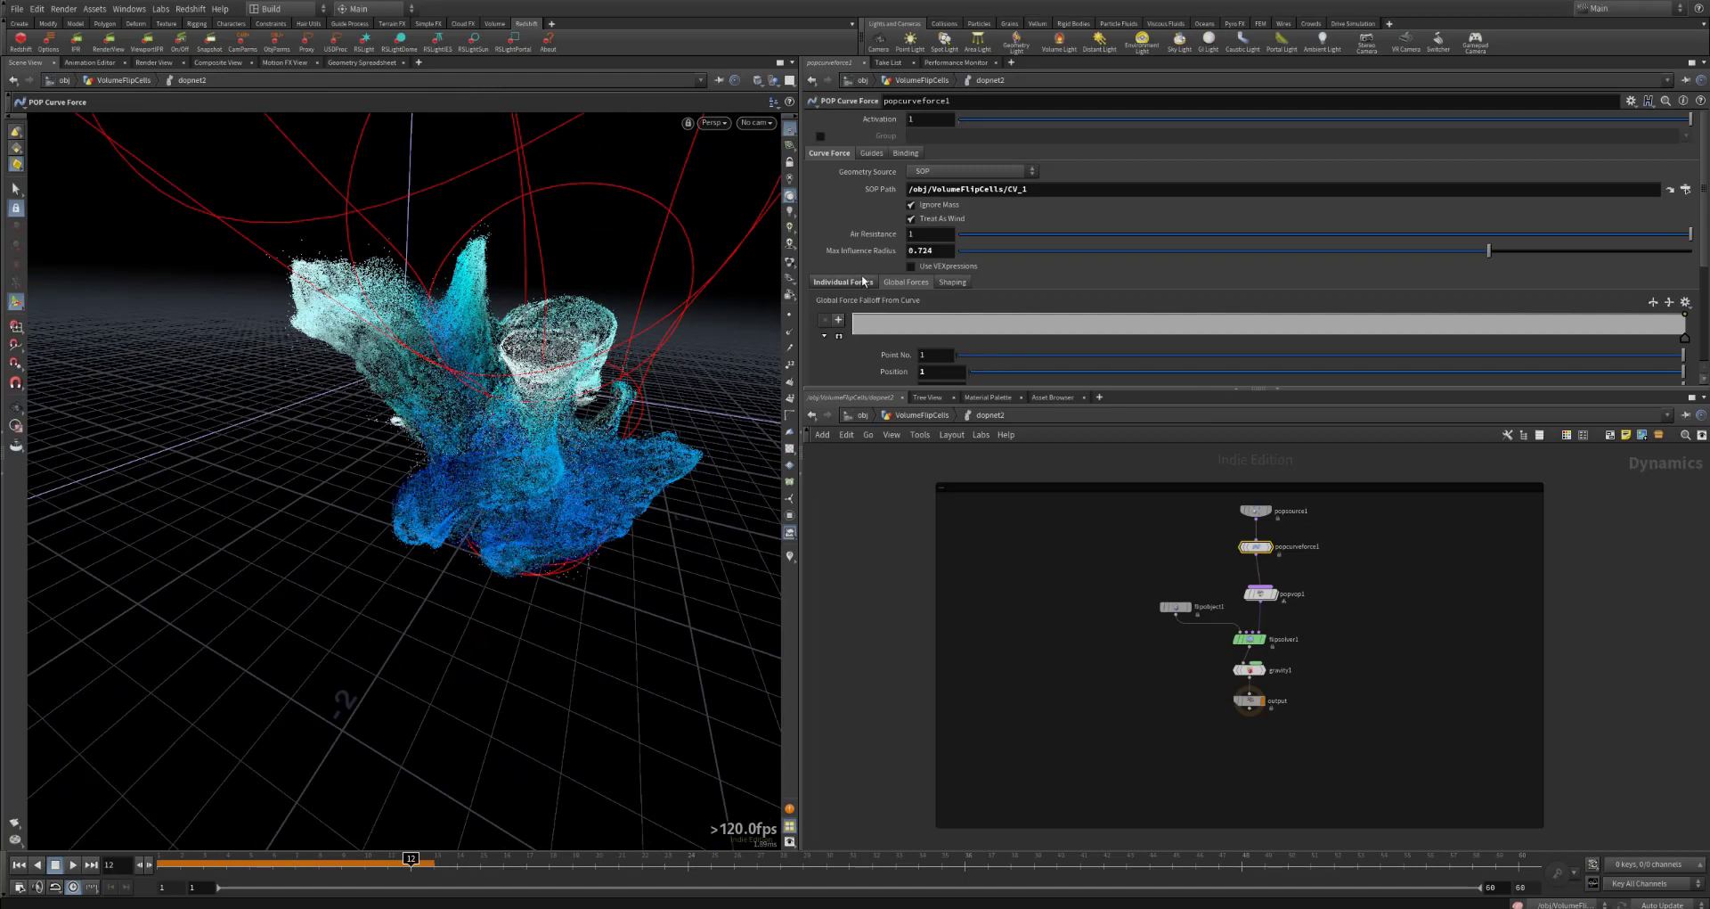
# Step: Examine popcurveforce1's Individual Forces, including the Follow Scale and Suction Scale
pyautogui.scroll(-2, 853, 361)
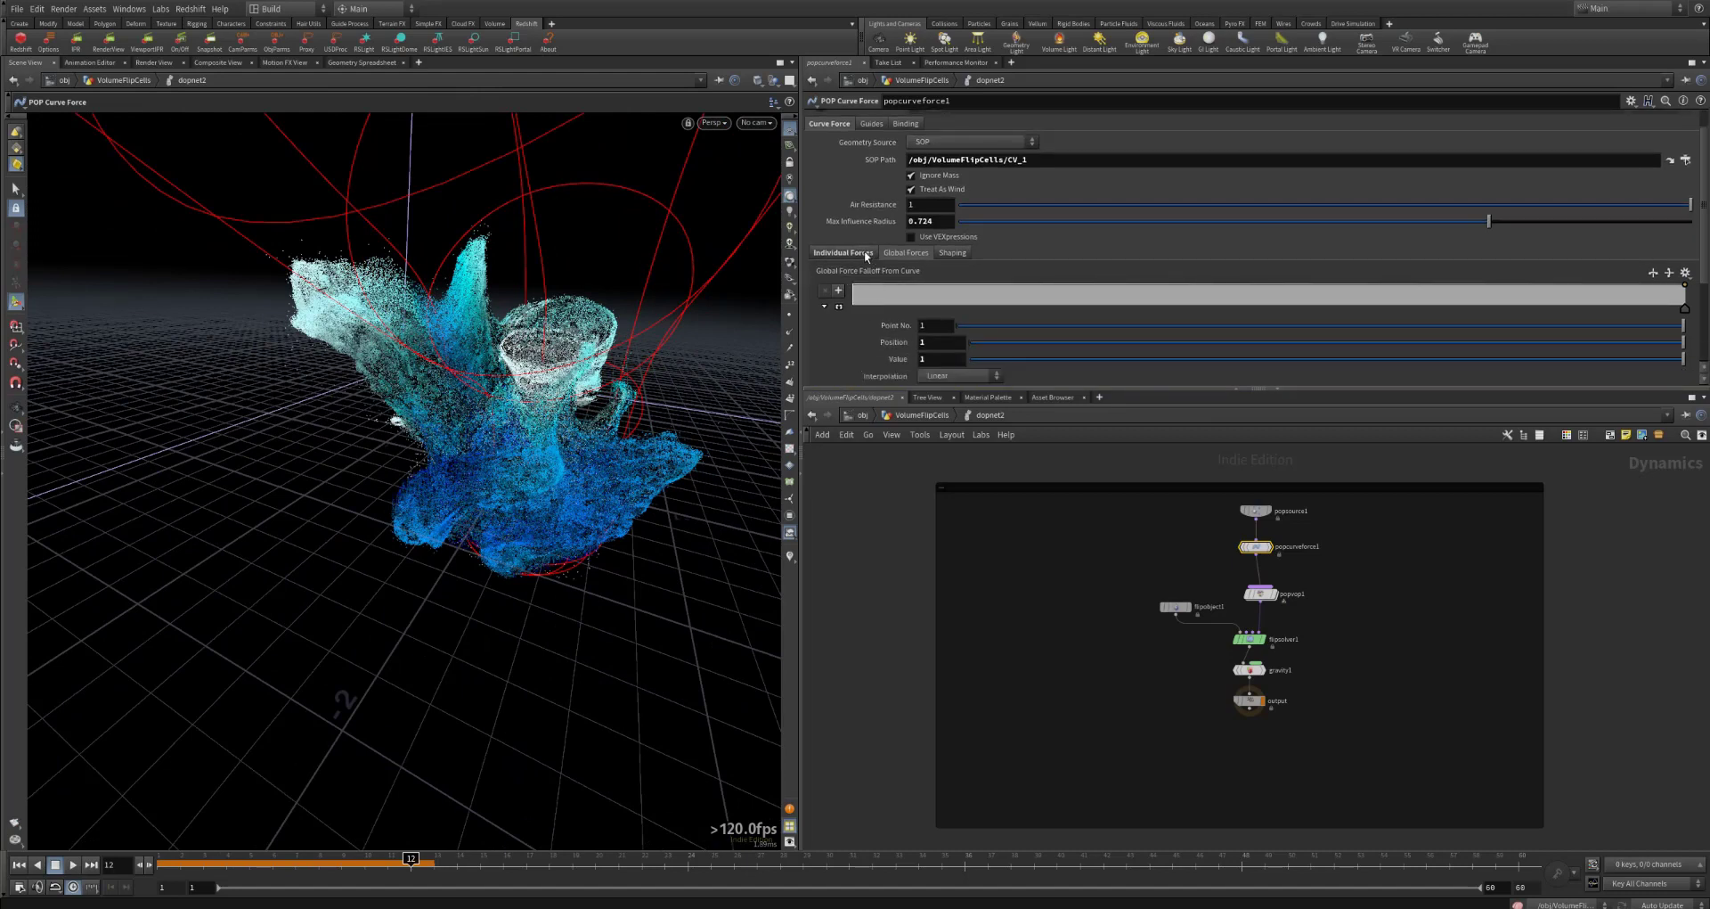
pyautogui.click(864, 252)
pyautogui.click(933, 273)
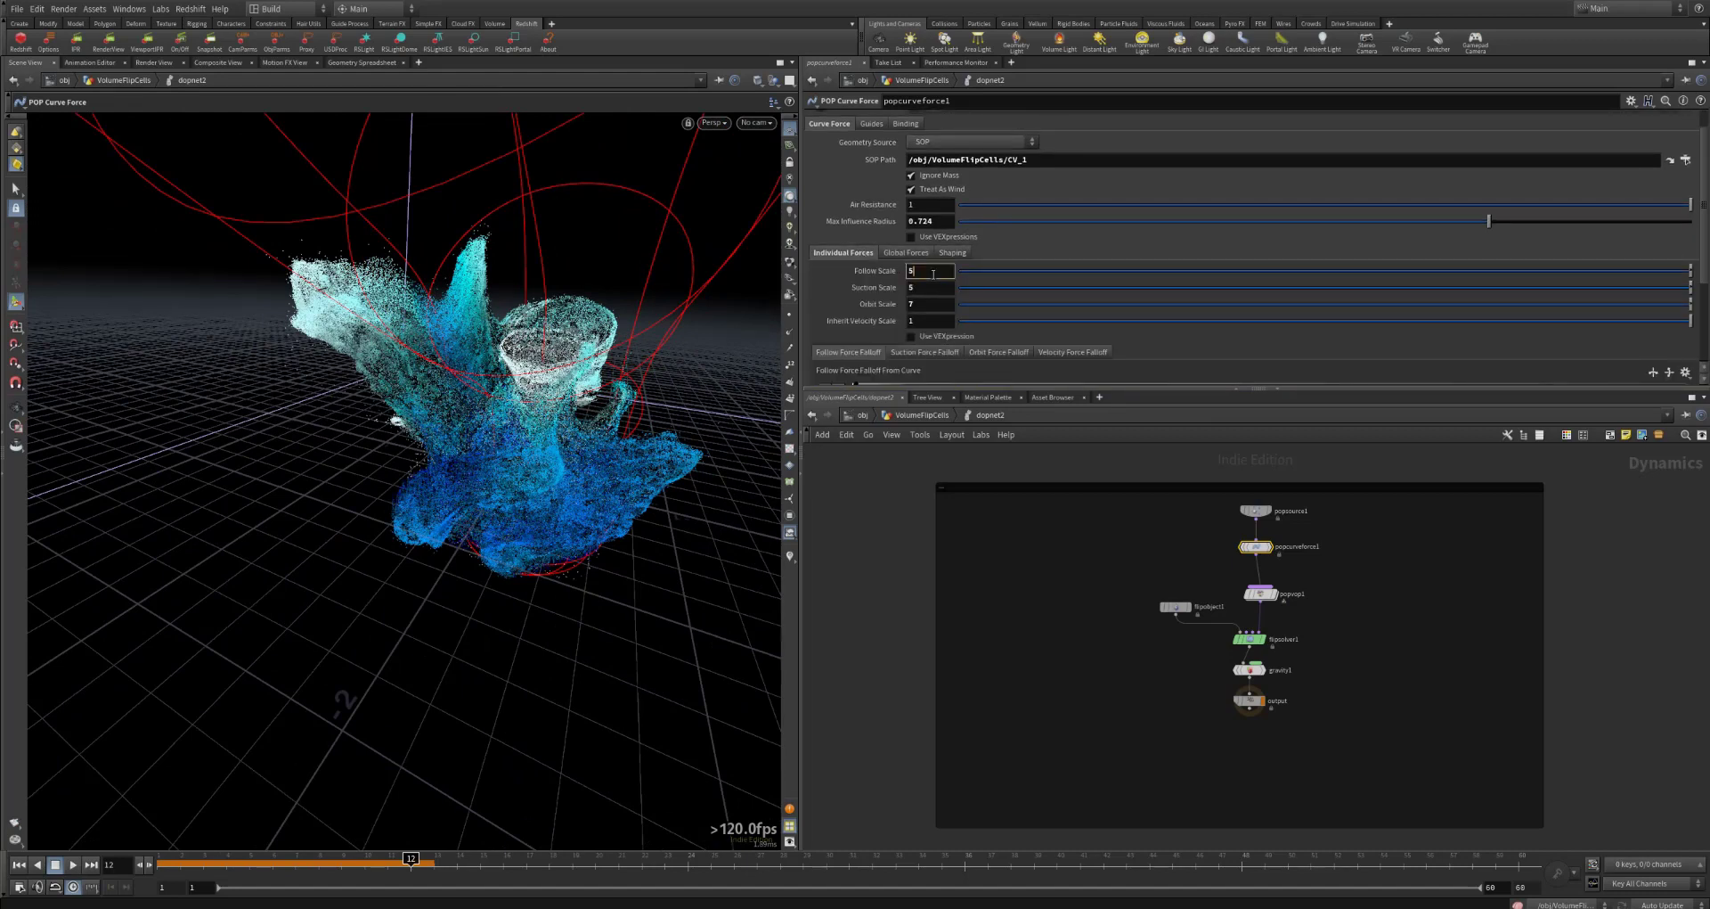
pyautogui.click(935, 286)
pyautogui.press('Tab')
# Step: Examine the Global Forces ramps, including the first point of Force Along Length, and the Max Influence Radius
pyautogui.click(906, 252)
pyautogui.scroll(-3, 846, 343)
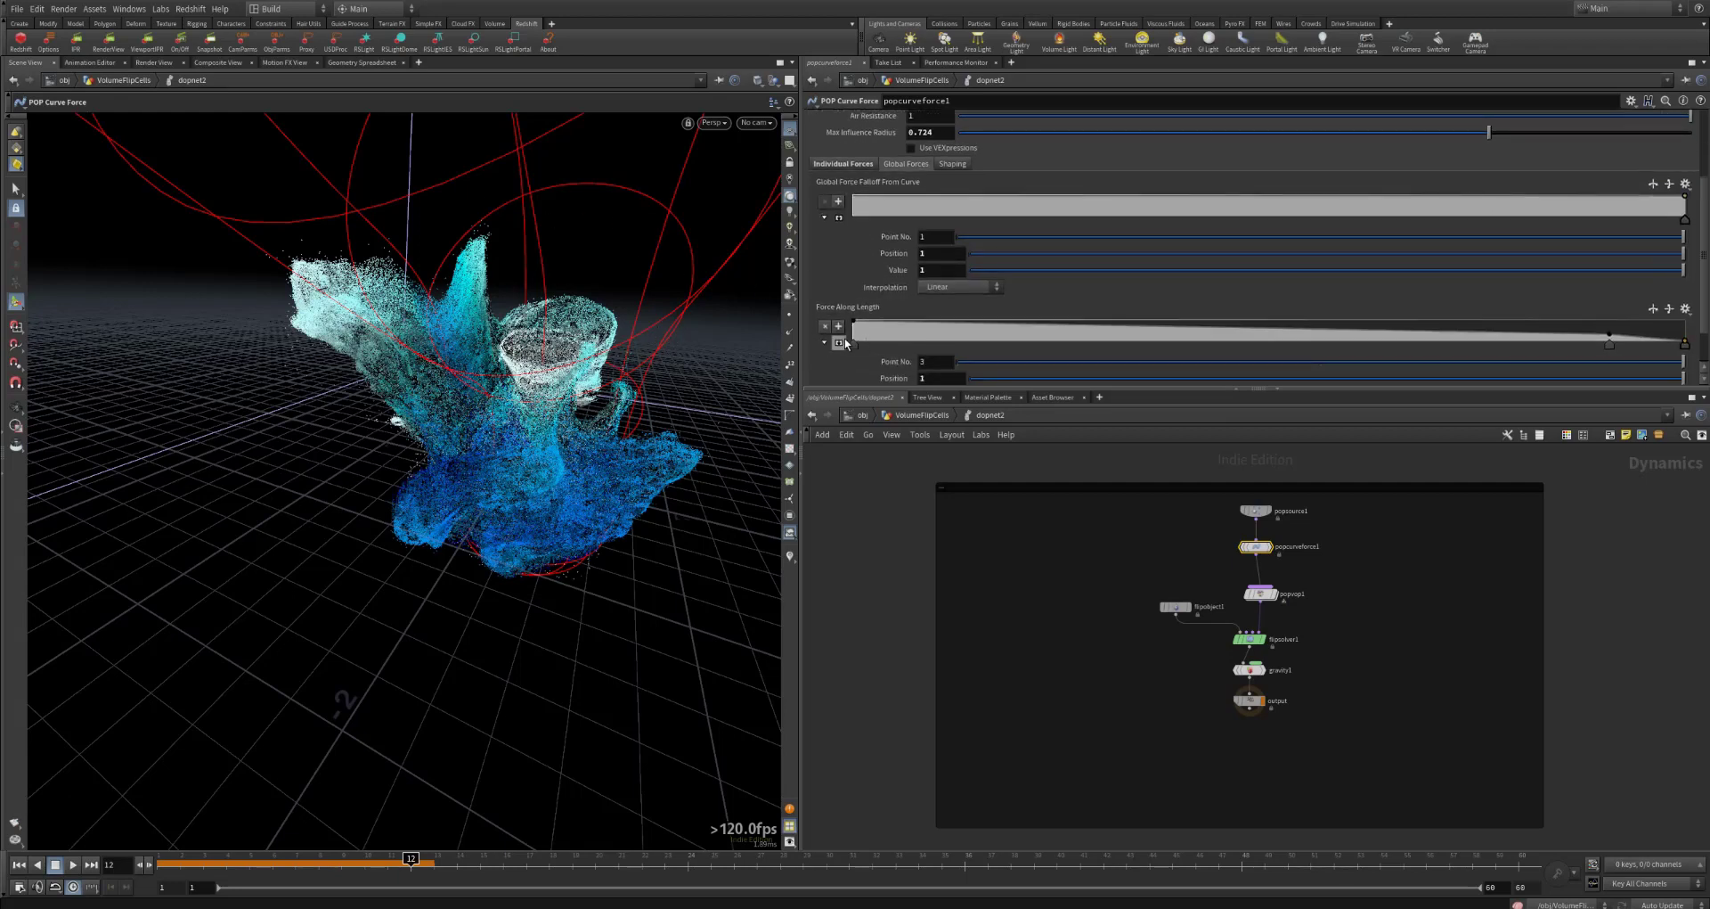
pyautogui.scroll(-2, 863, 308)
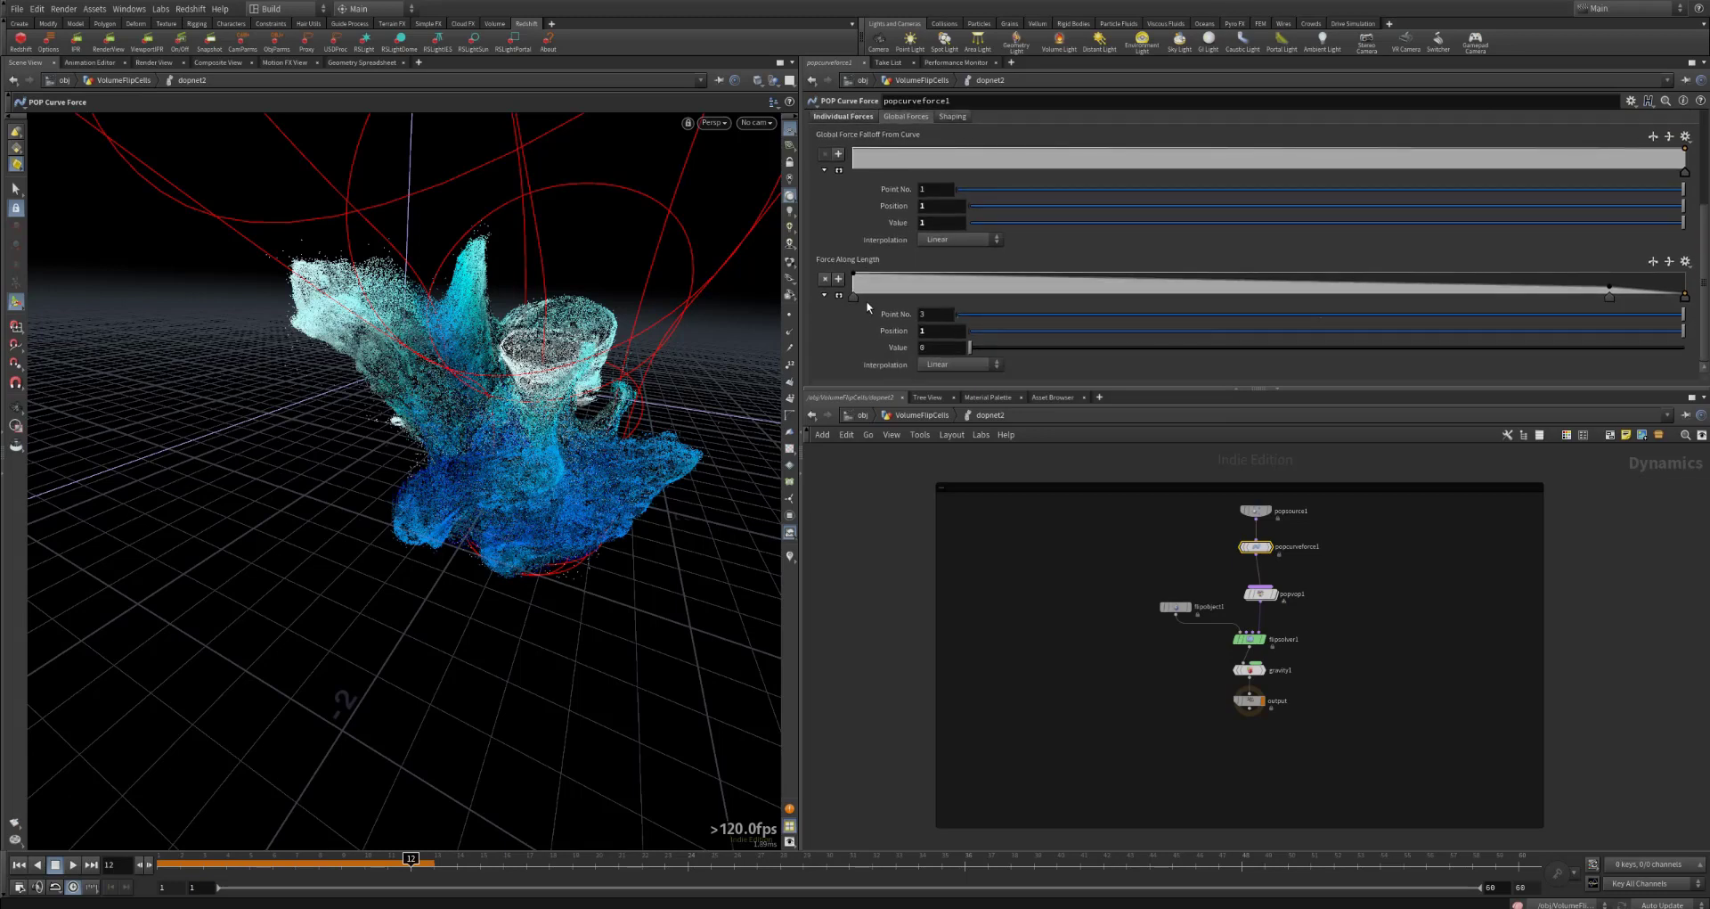
pyautogui.click(853, 297)
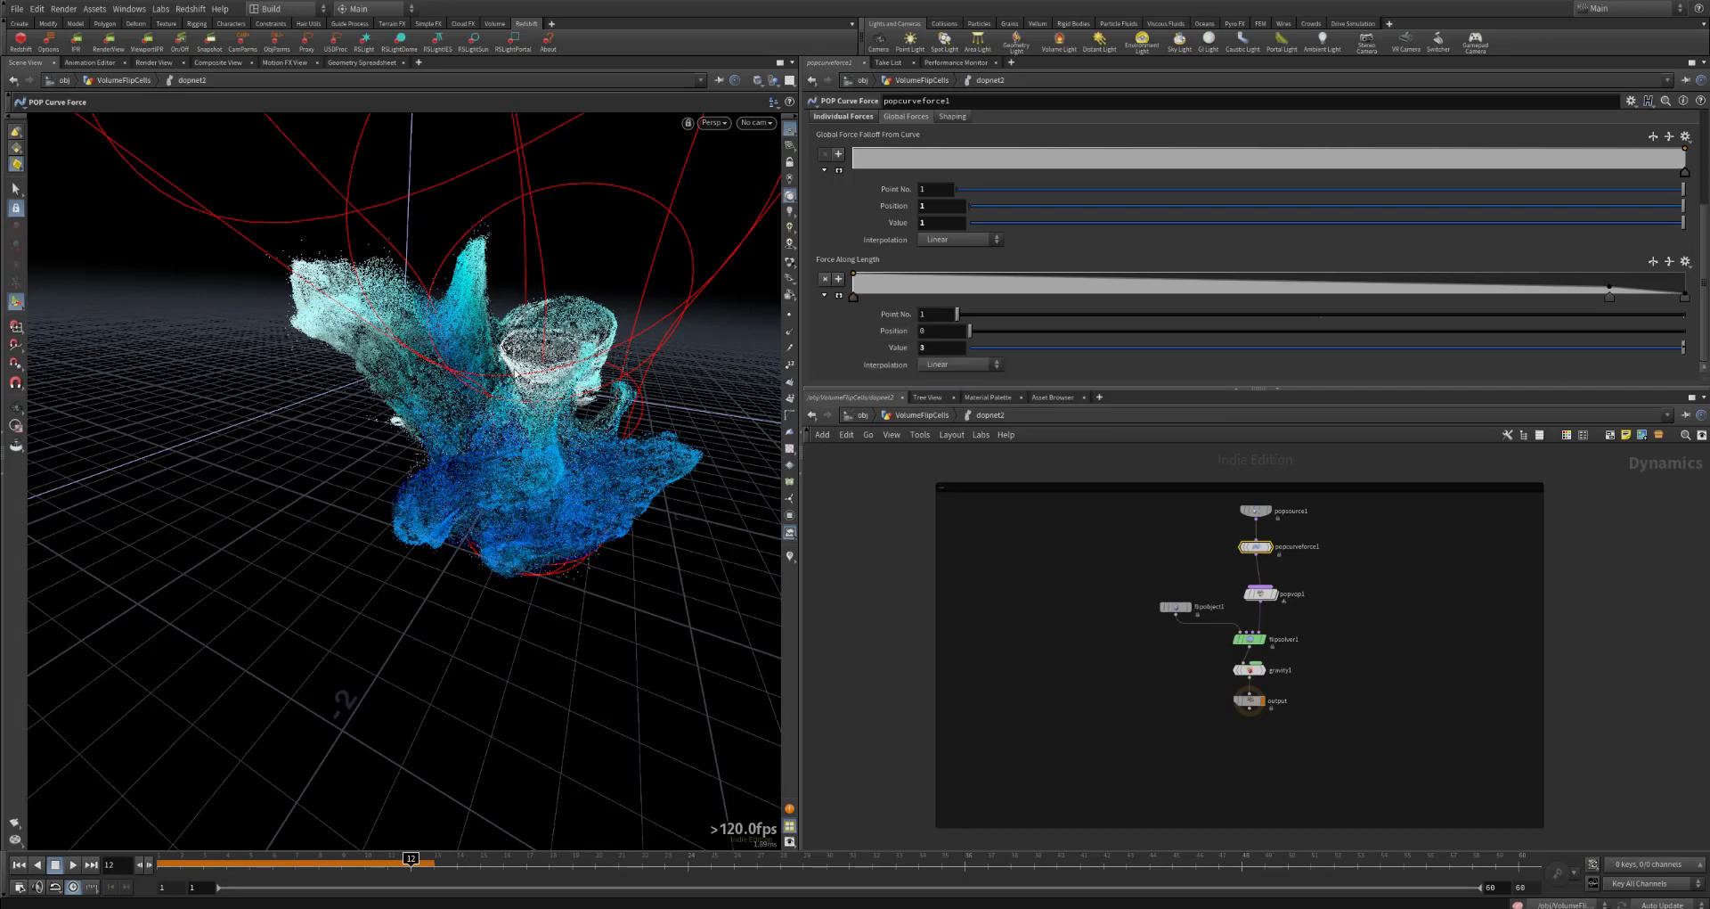
pyautogui.click(943, 350)
pyautogui.click(853, 298)
pyautogui.scroll(3, 850, 255)
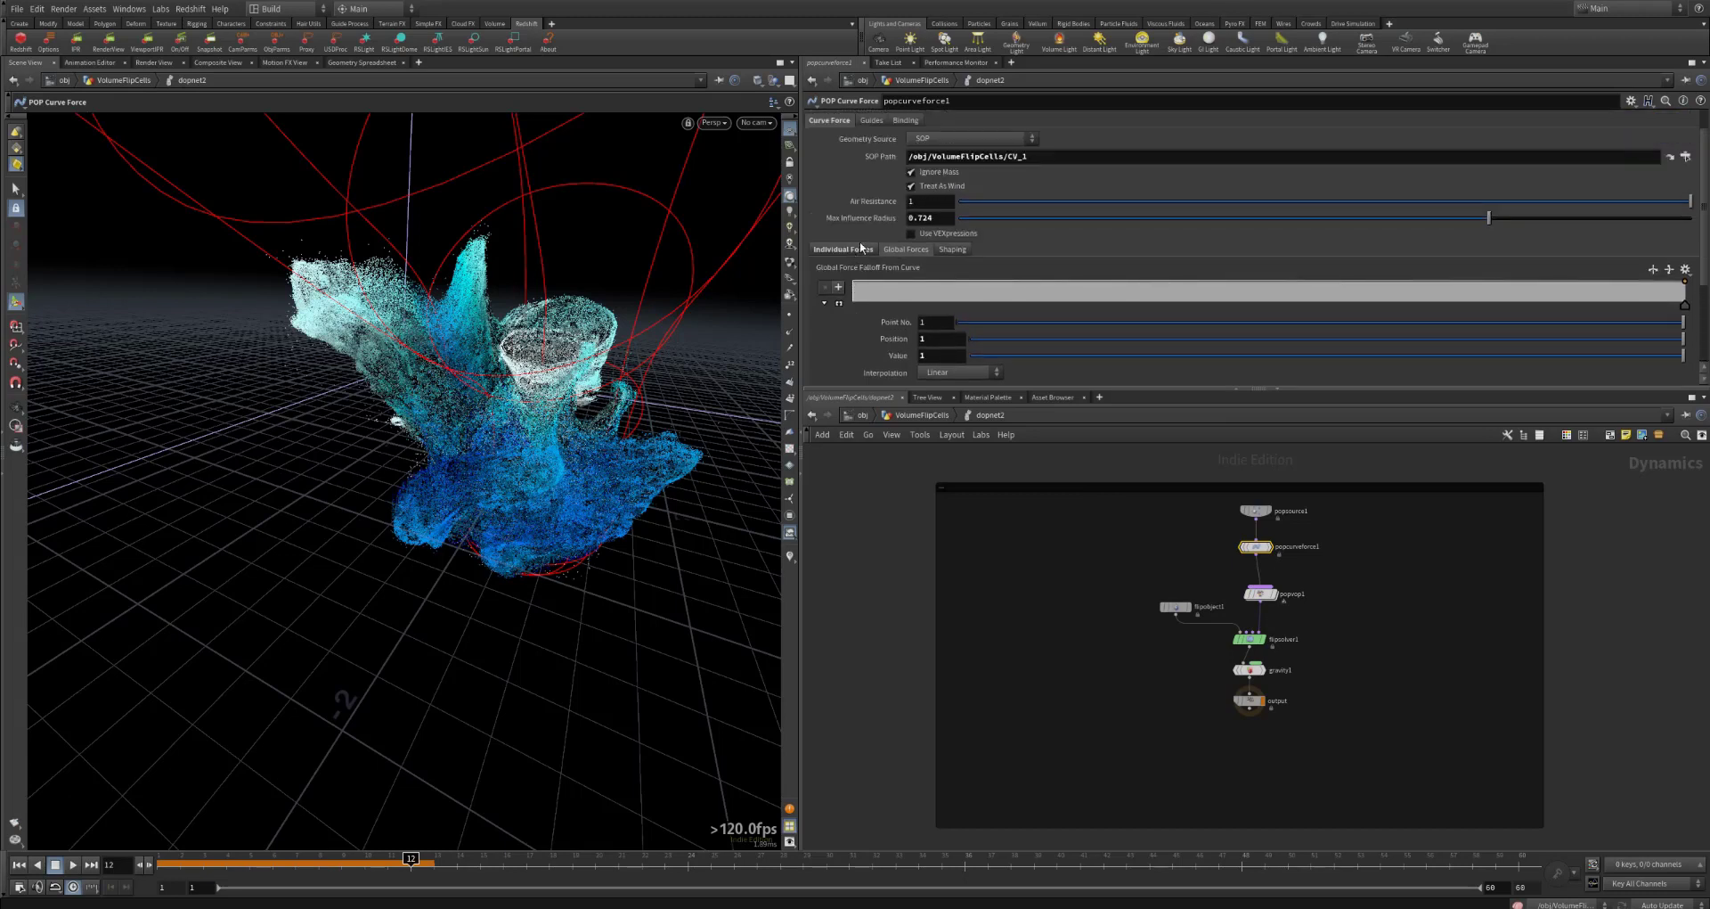
pyautogui.click(930, 217)
pyautogui.scroll(1, 837, 201)
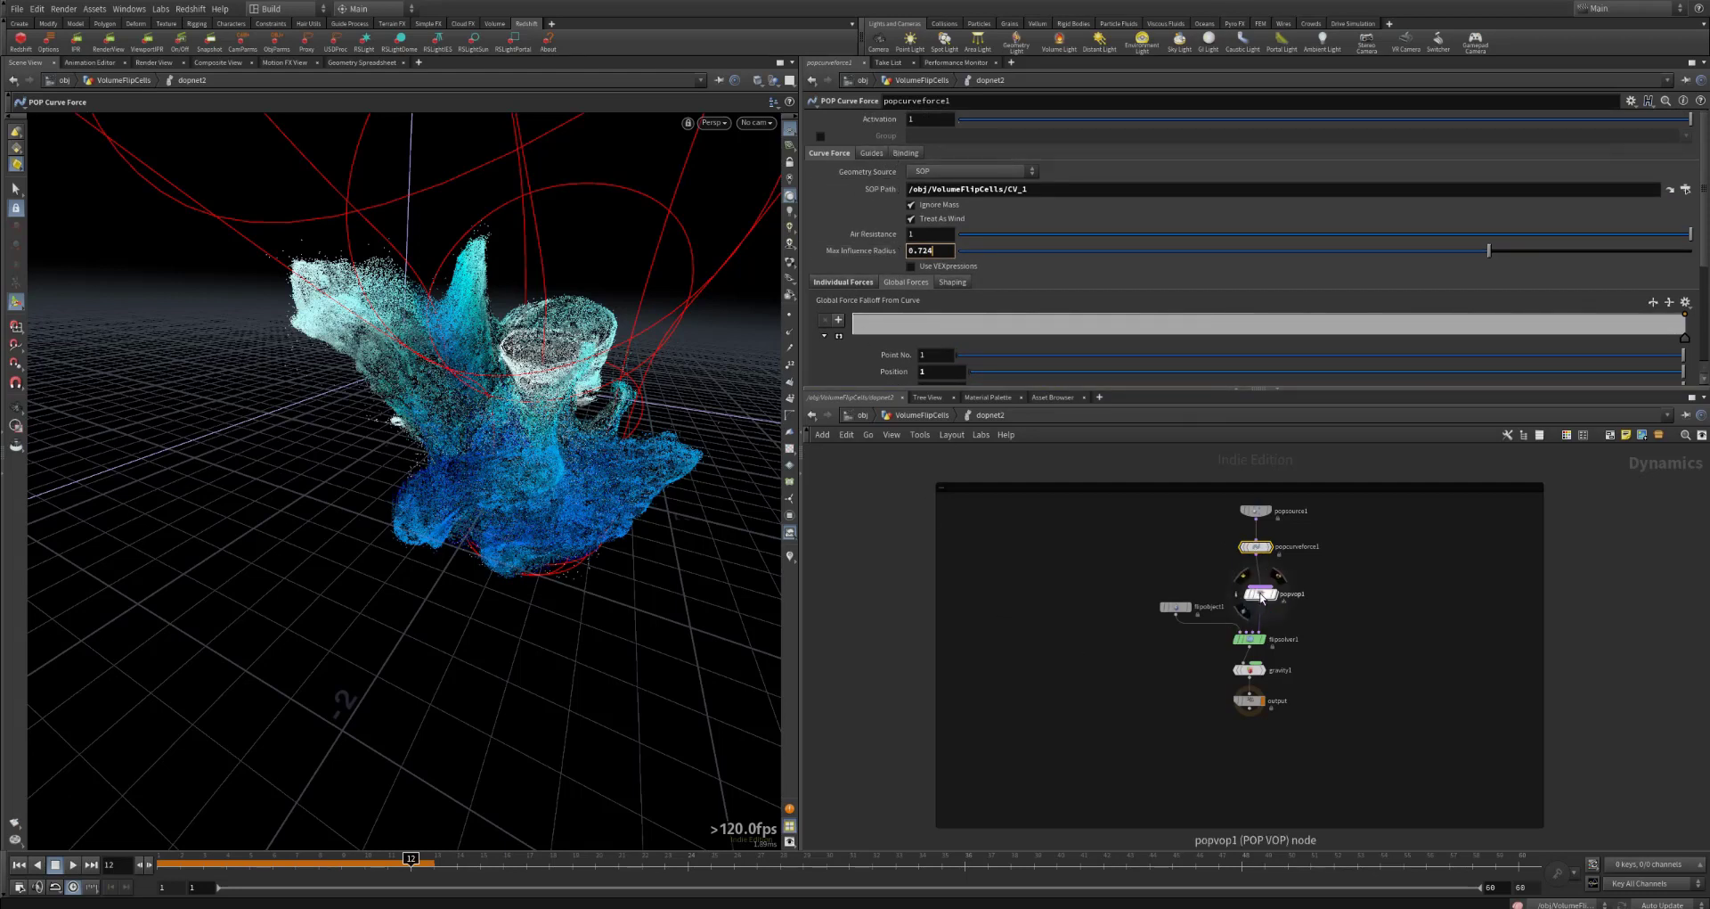
# Step: In the Shaping settings, reshape Scale Radius Along Length by lowering its end point to 0 and adding a point near 0.117 with value 0.5
pyautogui.click(945, 283)
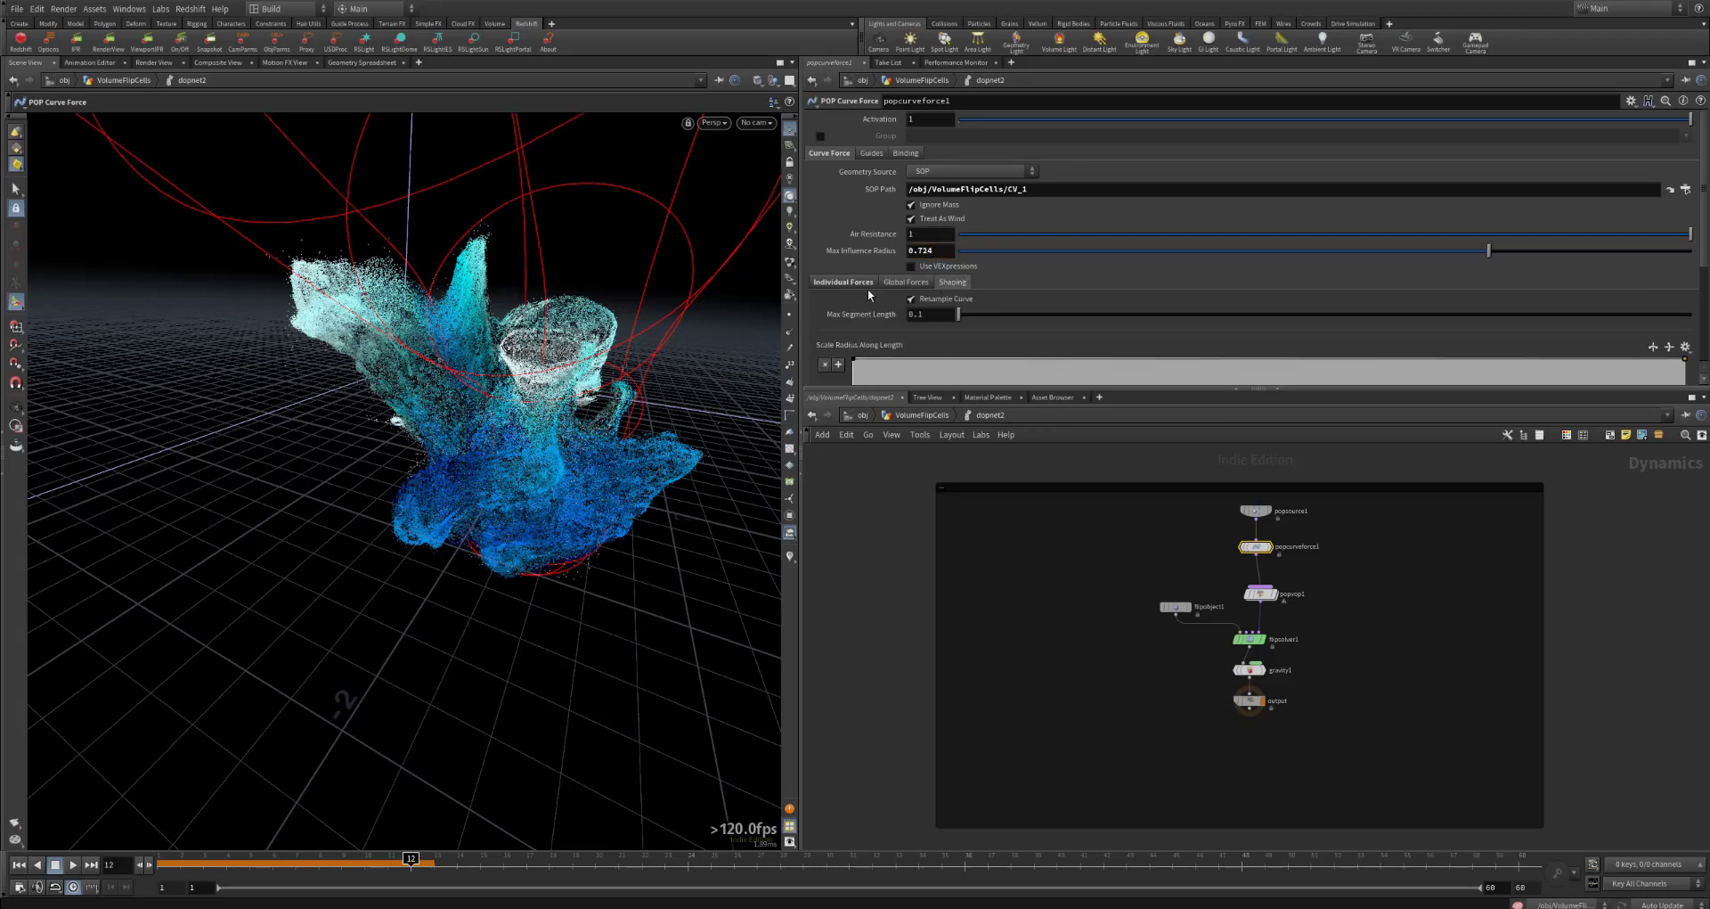
pyautogui.scroll(-3, 857, 290)
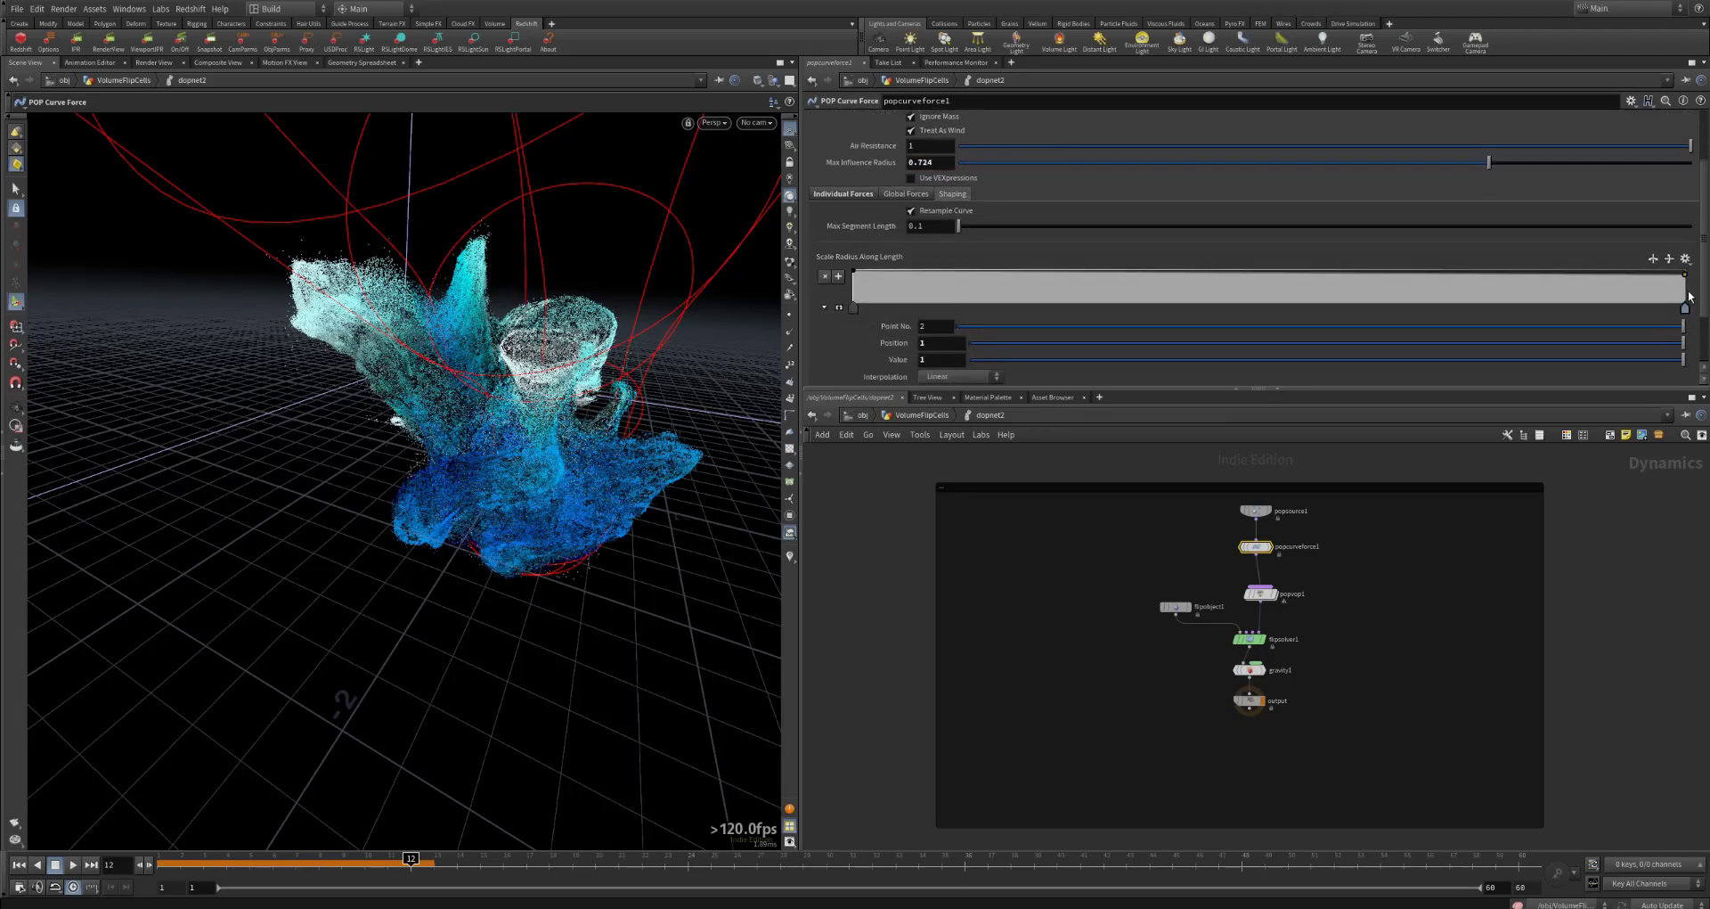
pyautogui.moveTo(1689, 296); pyautogui.dragTo(1692, 313)
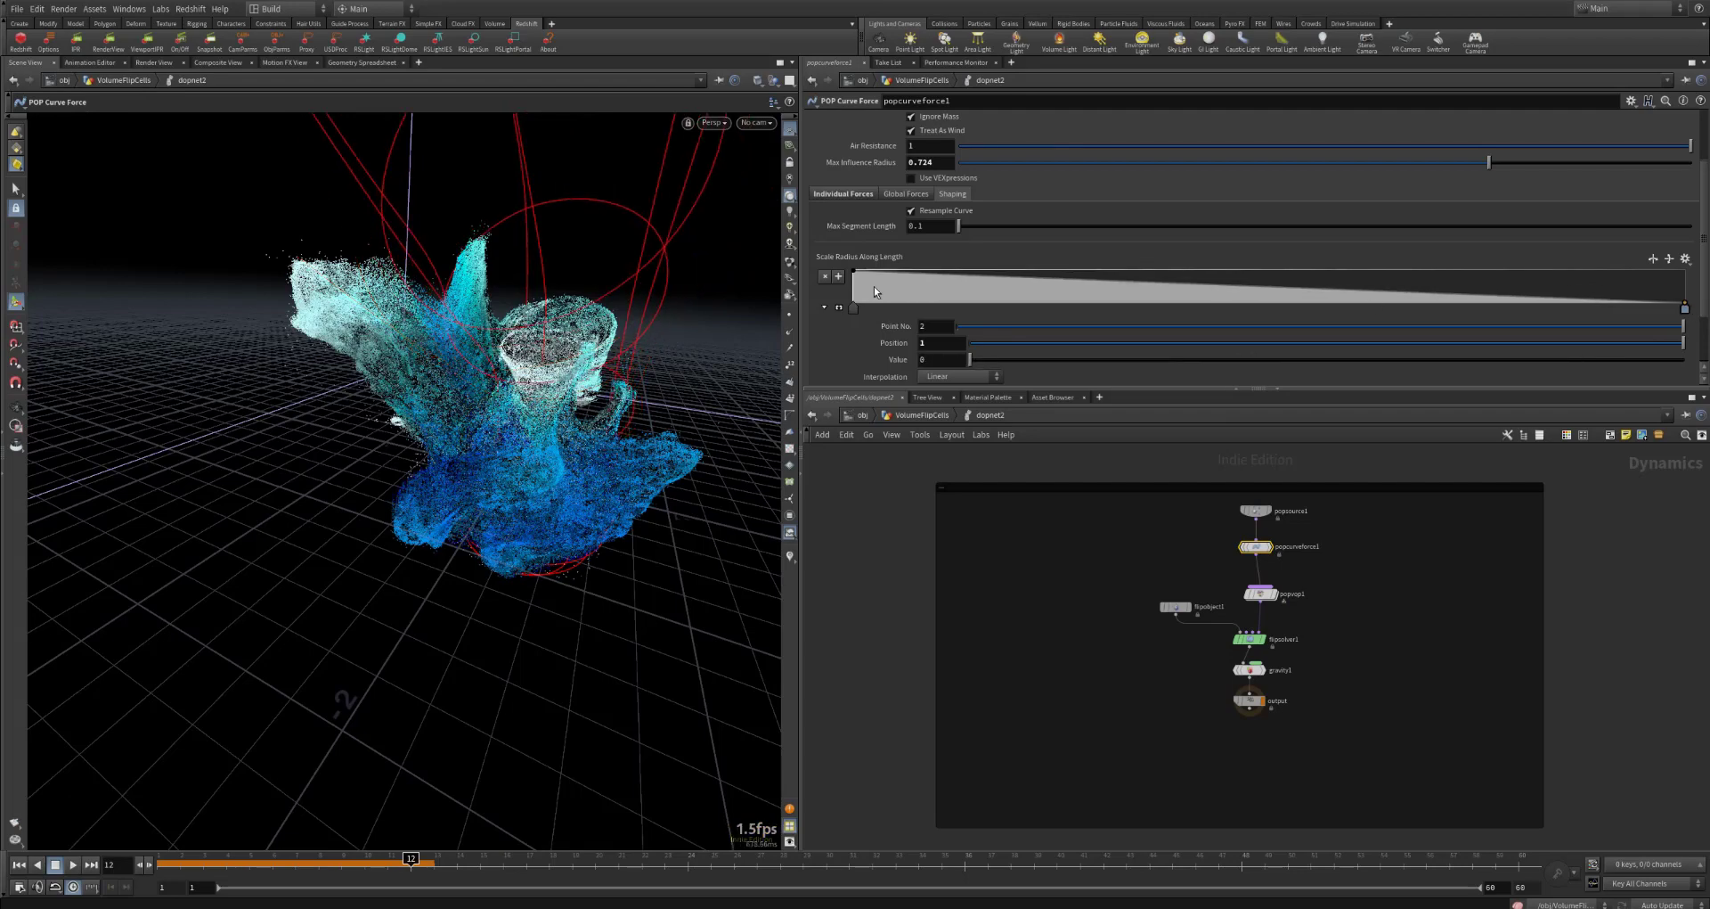
pyautogui.press('Escape')
pyautogui.scroll(-5, 571, 344)
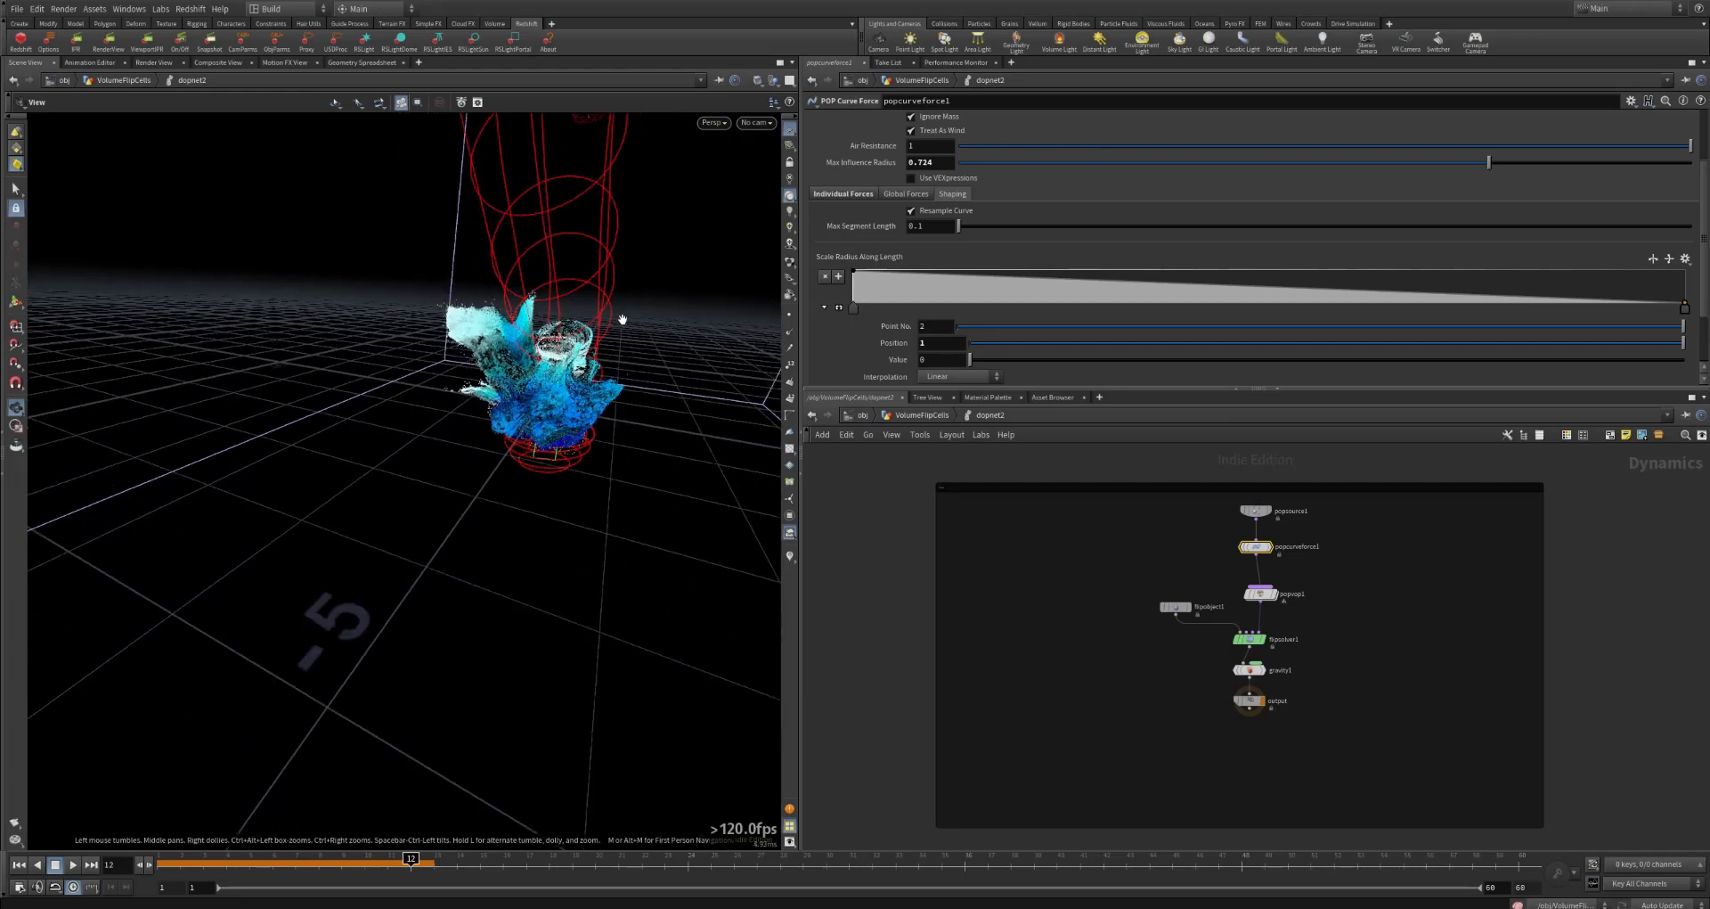
pyautogui.moveTo(622, 320); pyautogui.dragTo(393, 304)
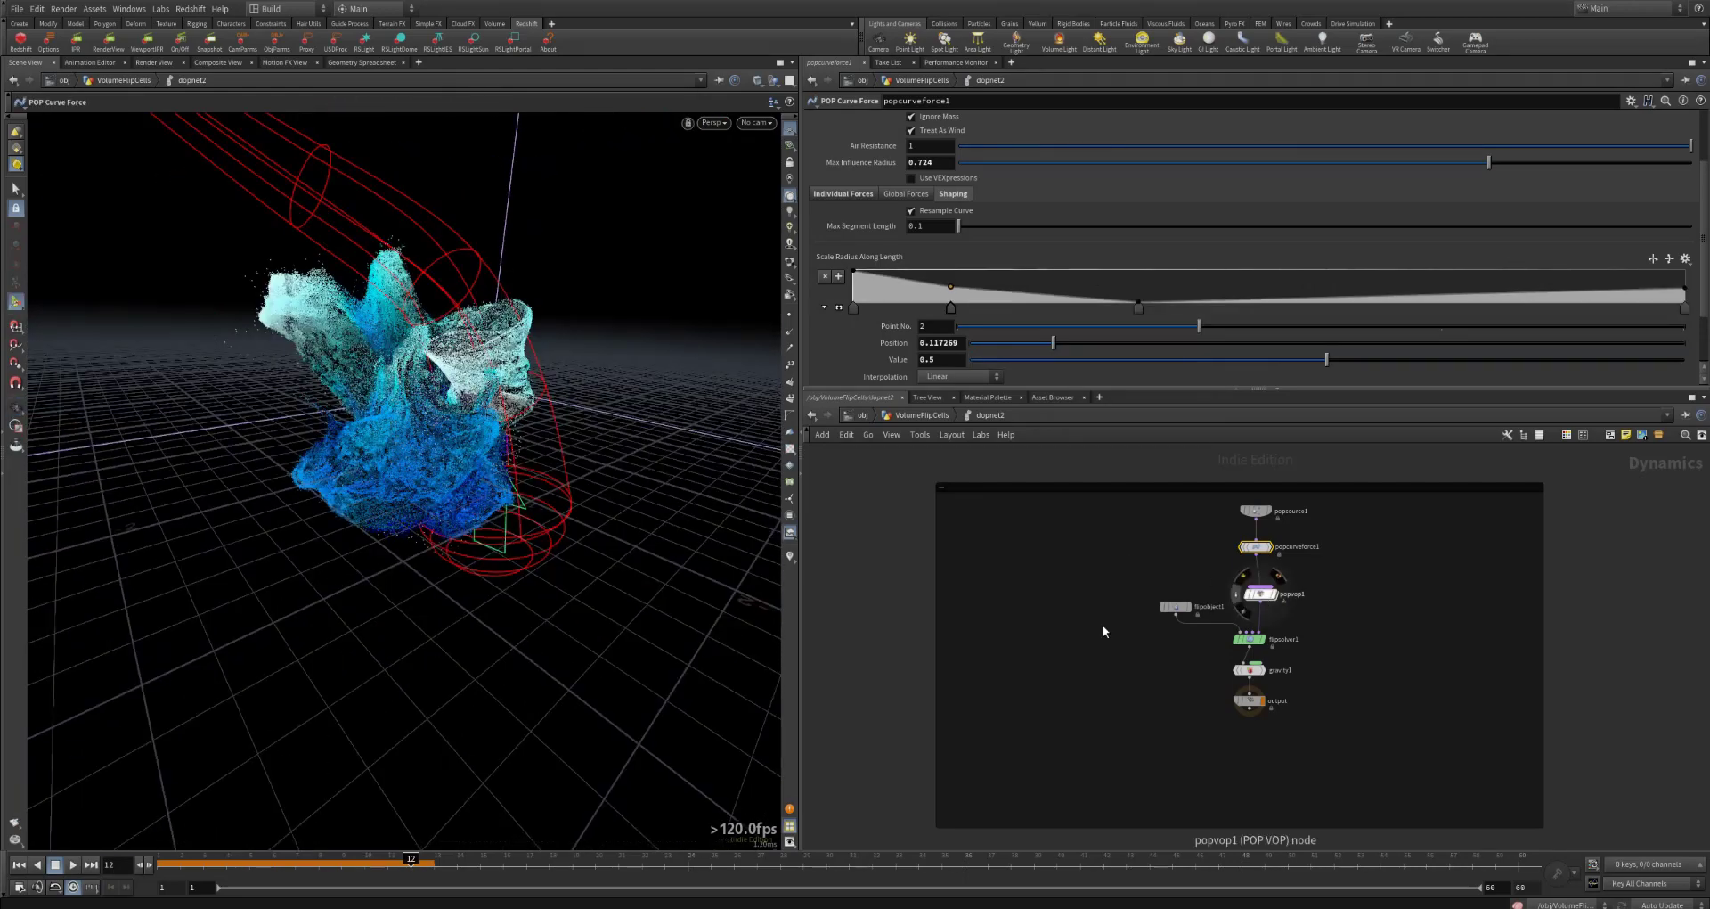
# Step: Replay the simulation from the first frame with the reshaped curve force, and open popvop1's settings
pyautogui.click(20, 865)
pyautogui.click(73, 864)
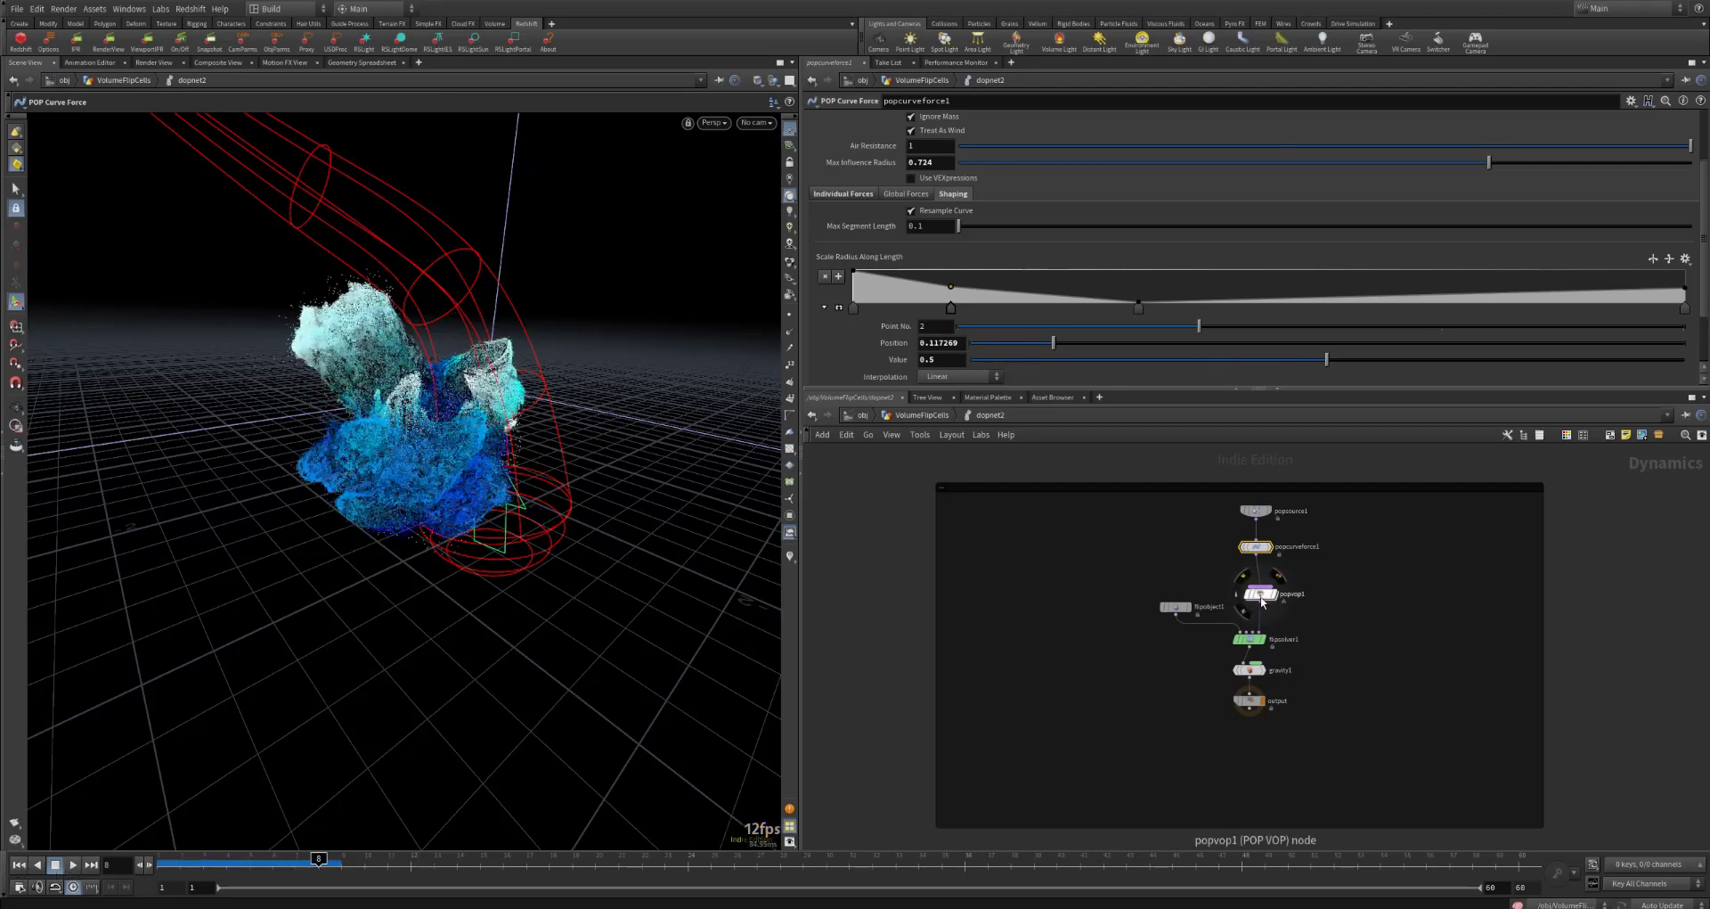
pyautogui.click(1257, 594)
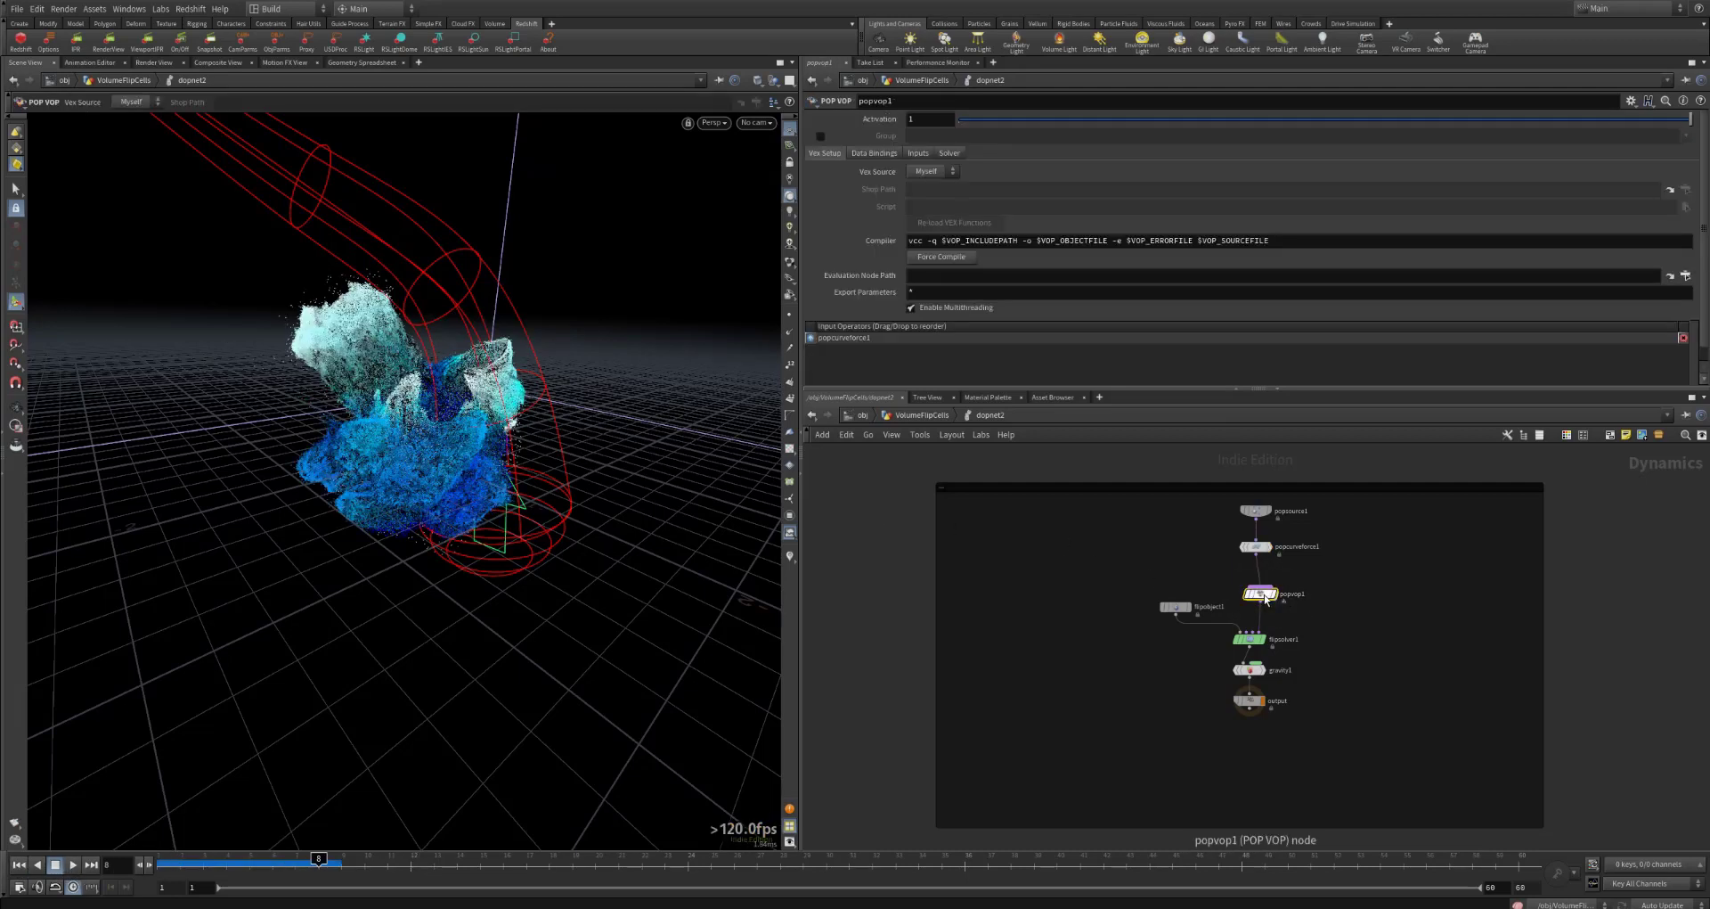
# Step: Return to the VolumeFlipCells network and inspect dopnet2's resulting particles up close from different angles
pyautogui.click(908, 418)
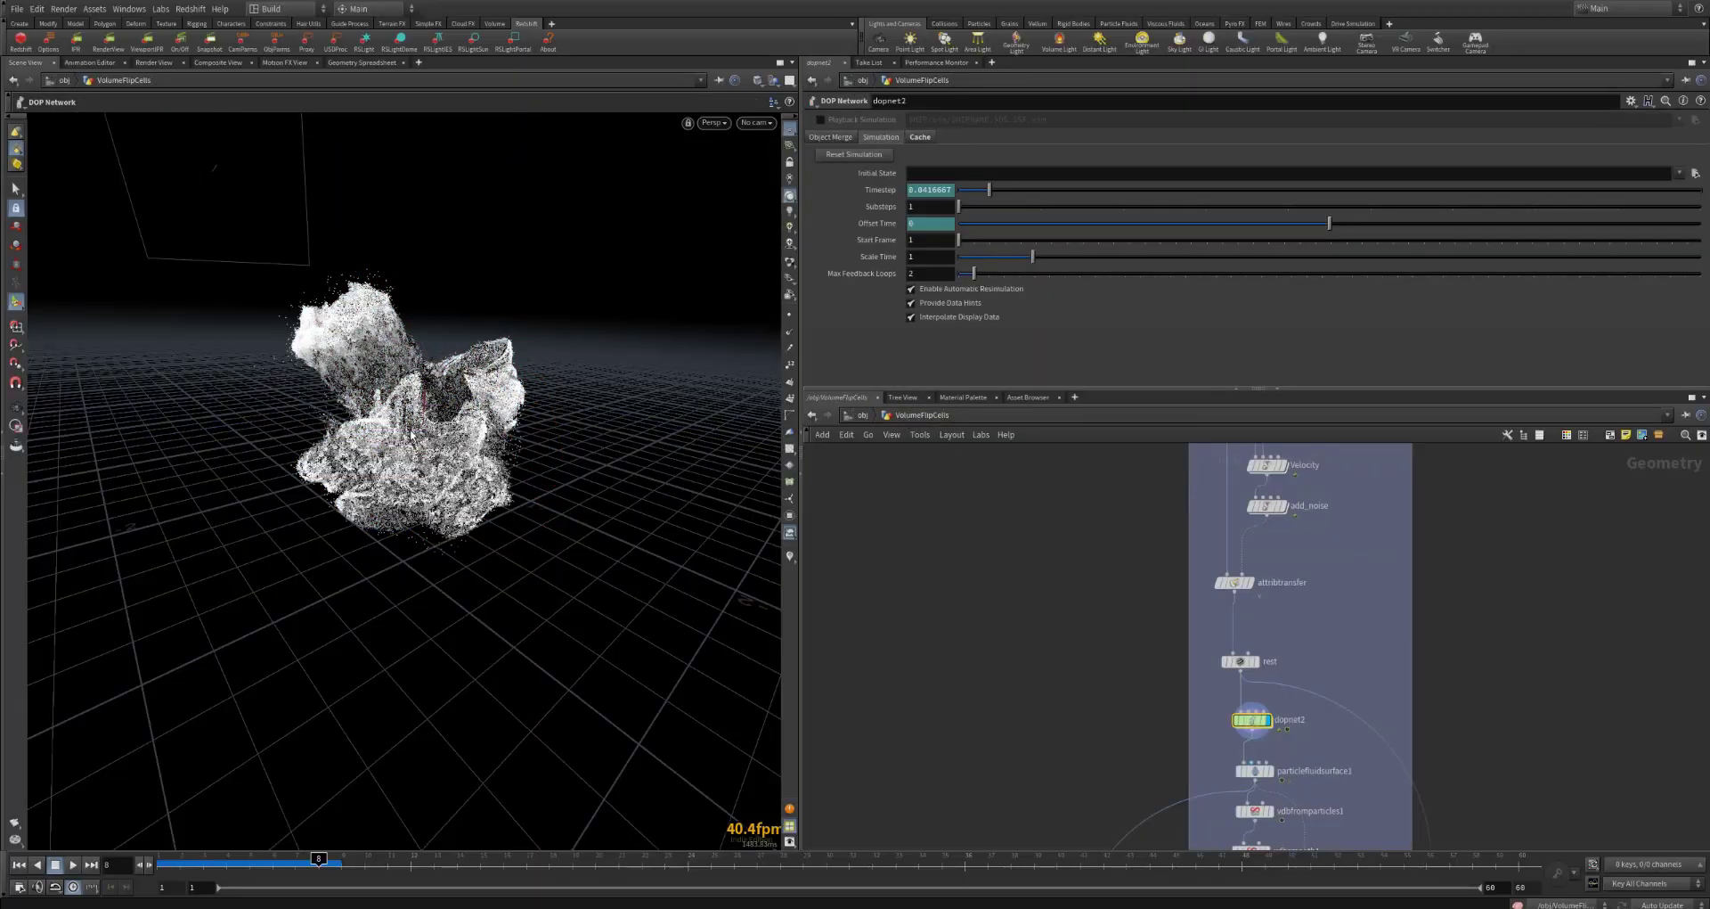
pyautogui.keyDown('alt'); pyautogui.scroll(8, 409, 428); pyautogui.keyUp('alt')
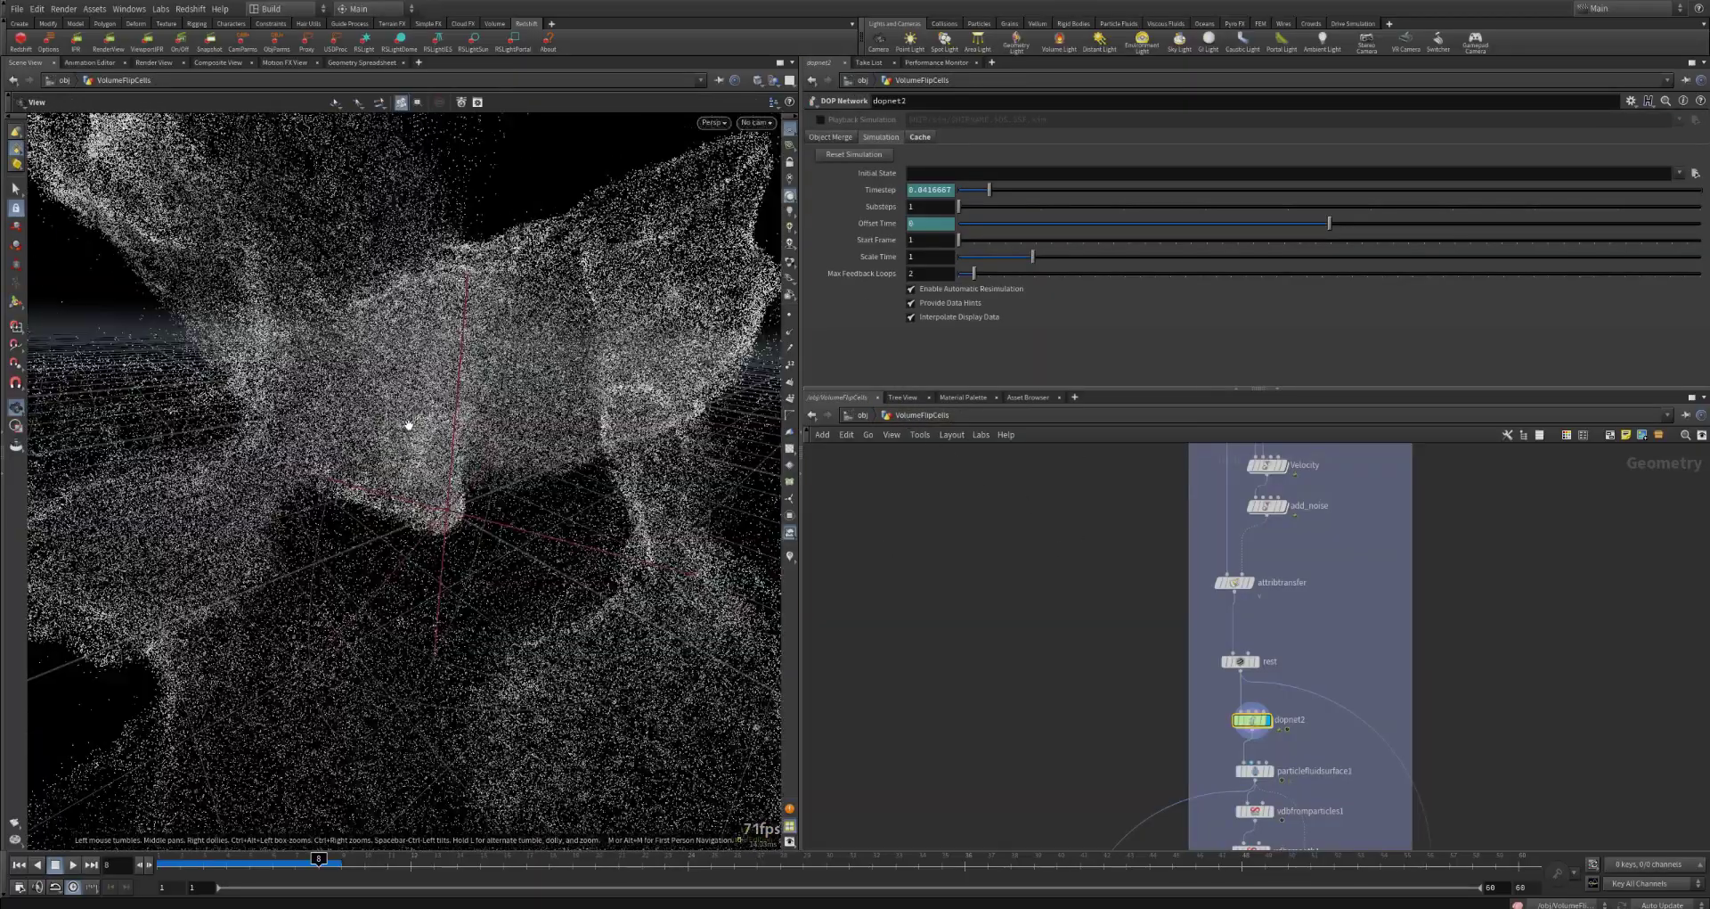
pyautogui.scroll(-8, 409, 425)
pyautogui.moveTo(409, 425); pyautogui.dragTo(350, 410)
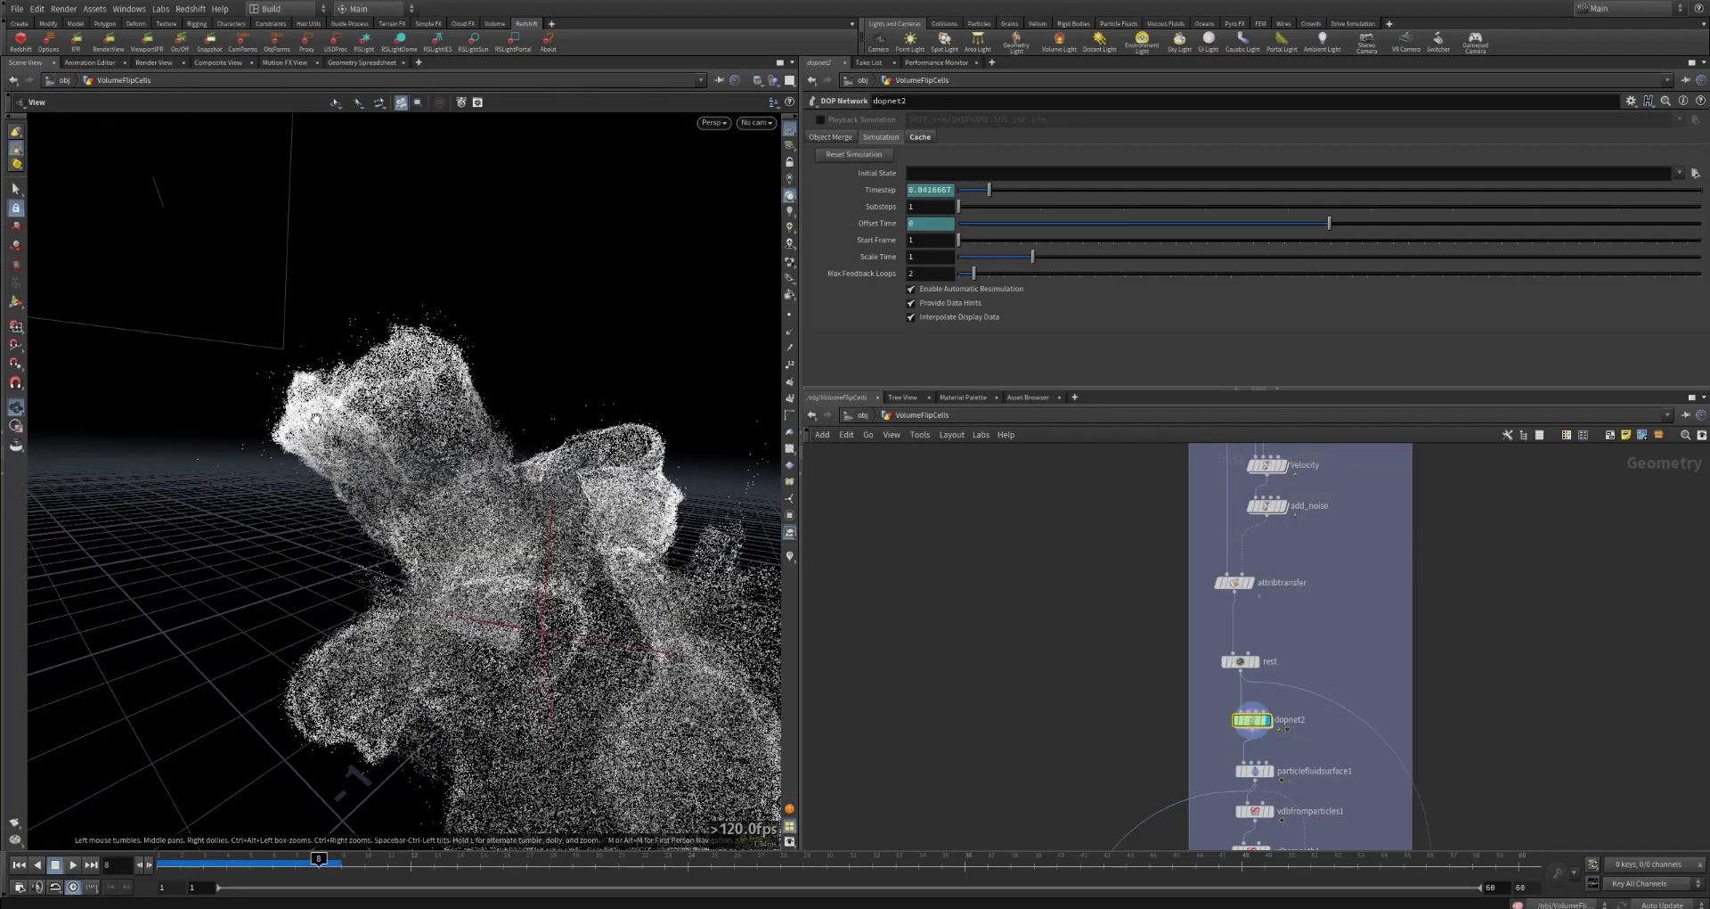
pyautogui.moveTo(316, 416)
pyautogui.mouseDown()
pyautogui.moveTo(436, 430)
pyautogui.moveTo(295, 411)
pyautogui.moveTo(305, 428)
pyautogui.mouseUp()
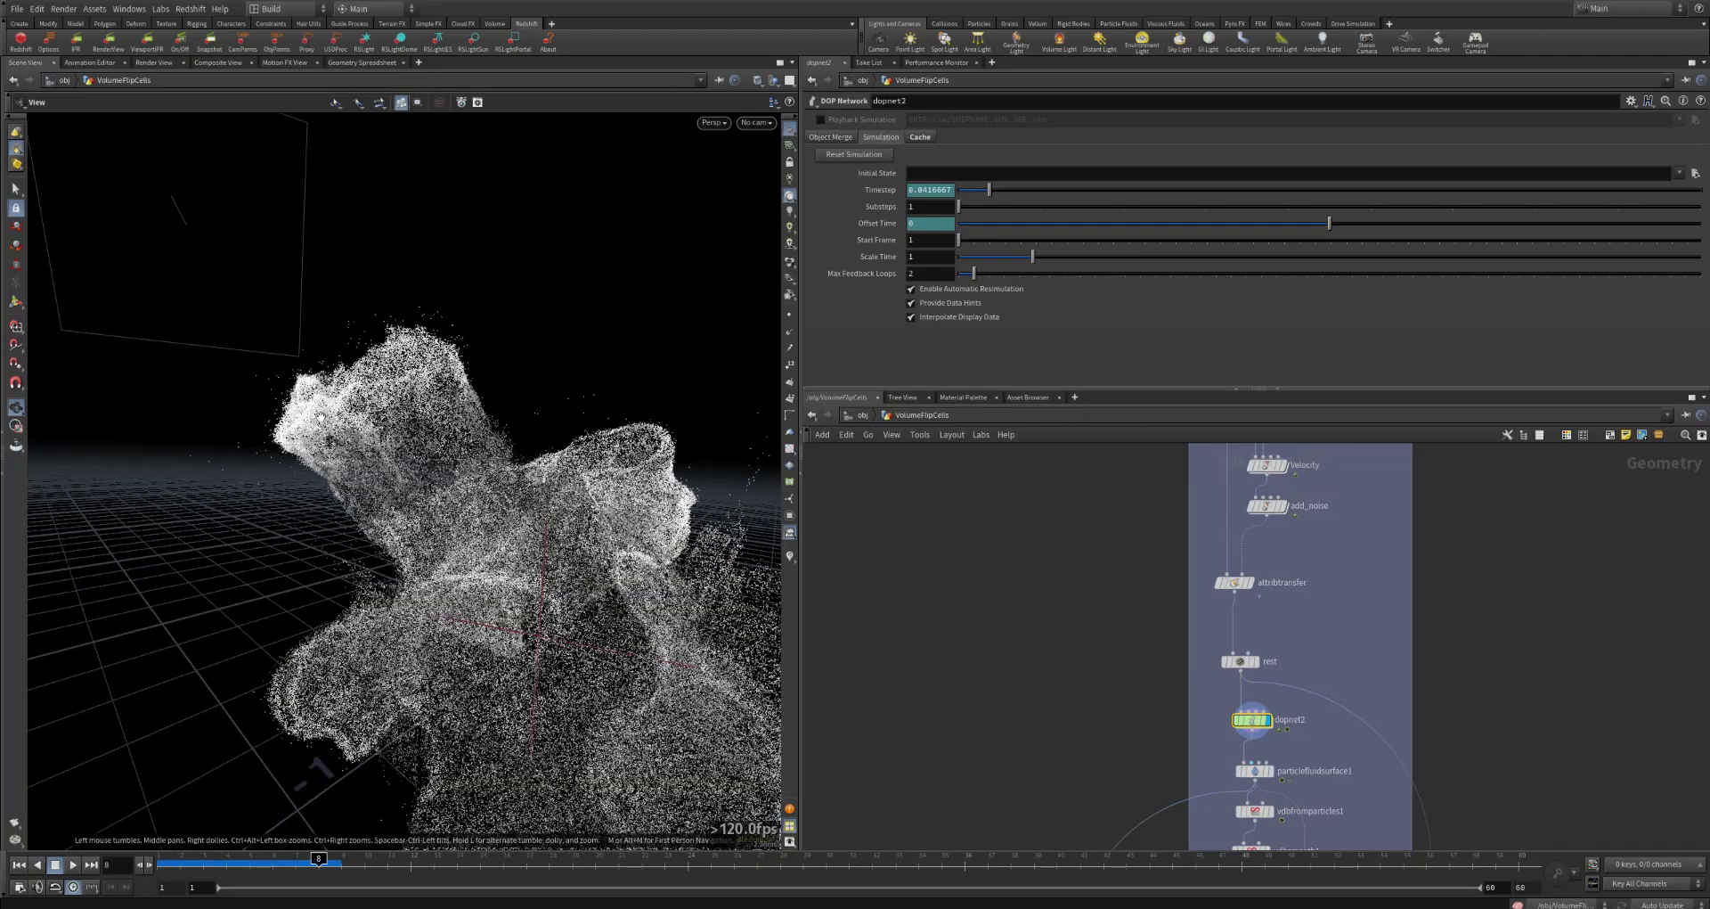
# Step: Open popvop1's network inside dopnet2, straighten the divide1 and fit1 nodes, and examine fit1's source and destination ranges
pyautogui.moveTo(348, 405); pyautogui.dragTo(545, 568)
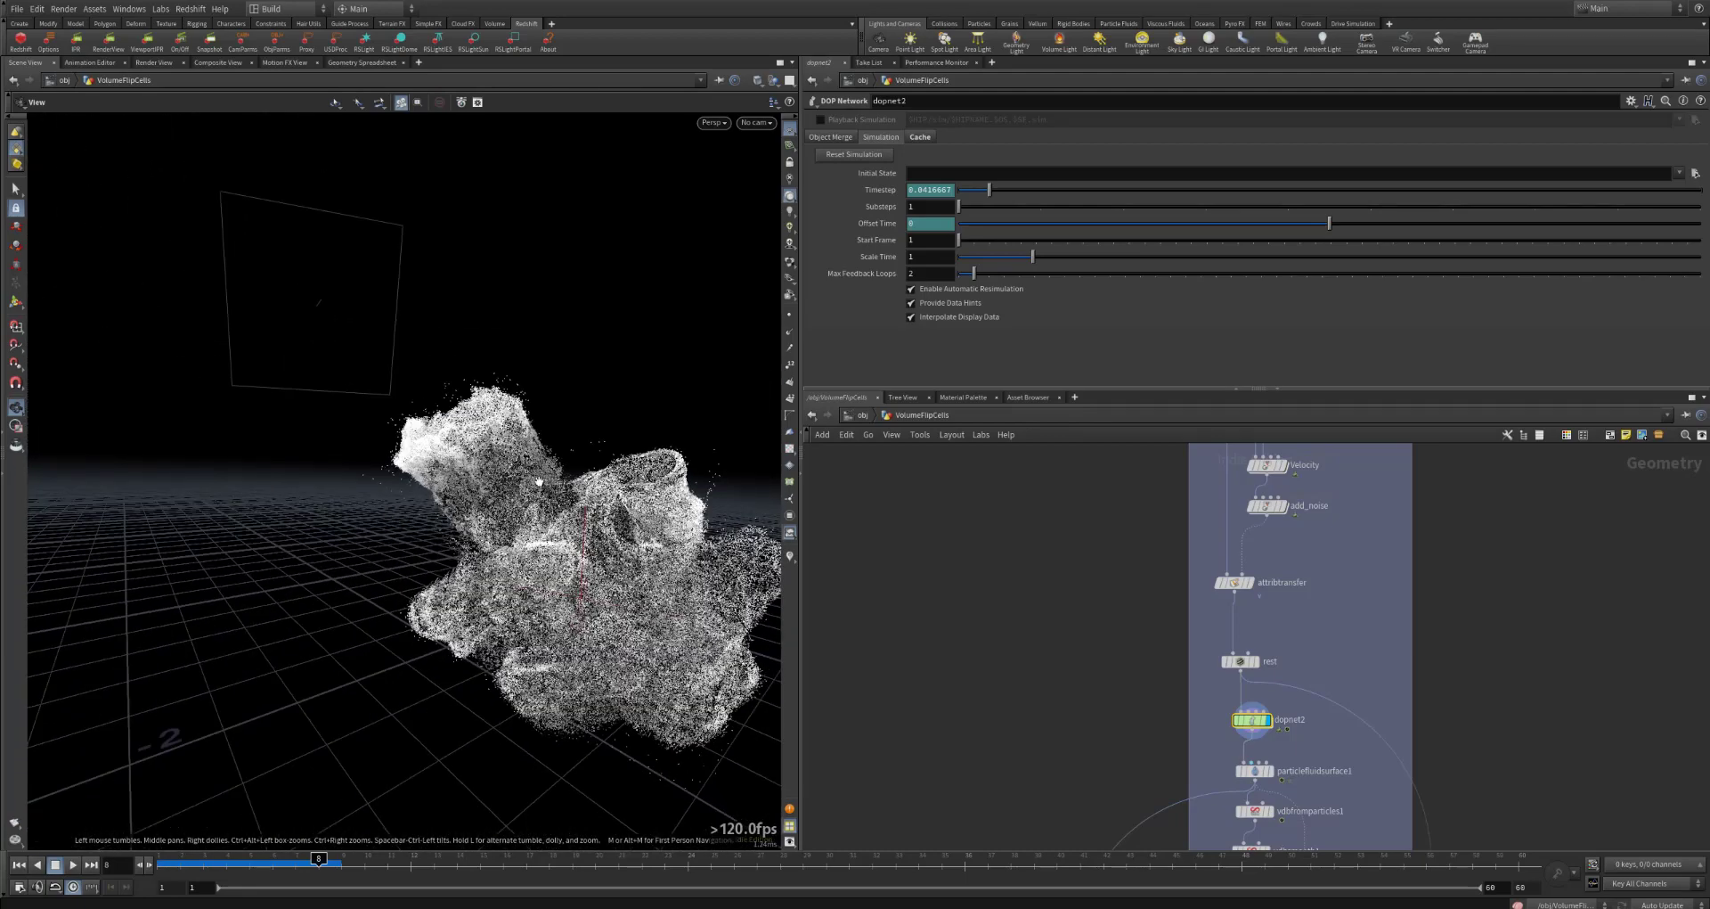
pyautogui.moveTo(567, 539); pyautogui.dragTo(613, 571)
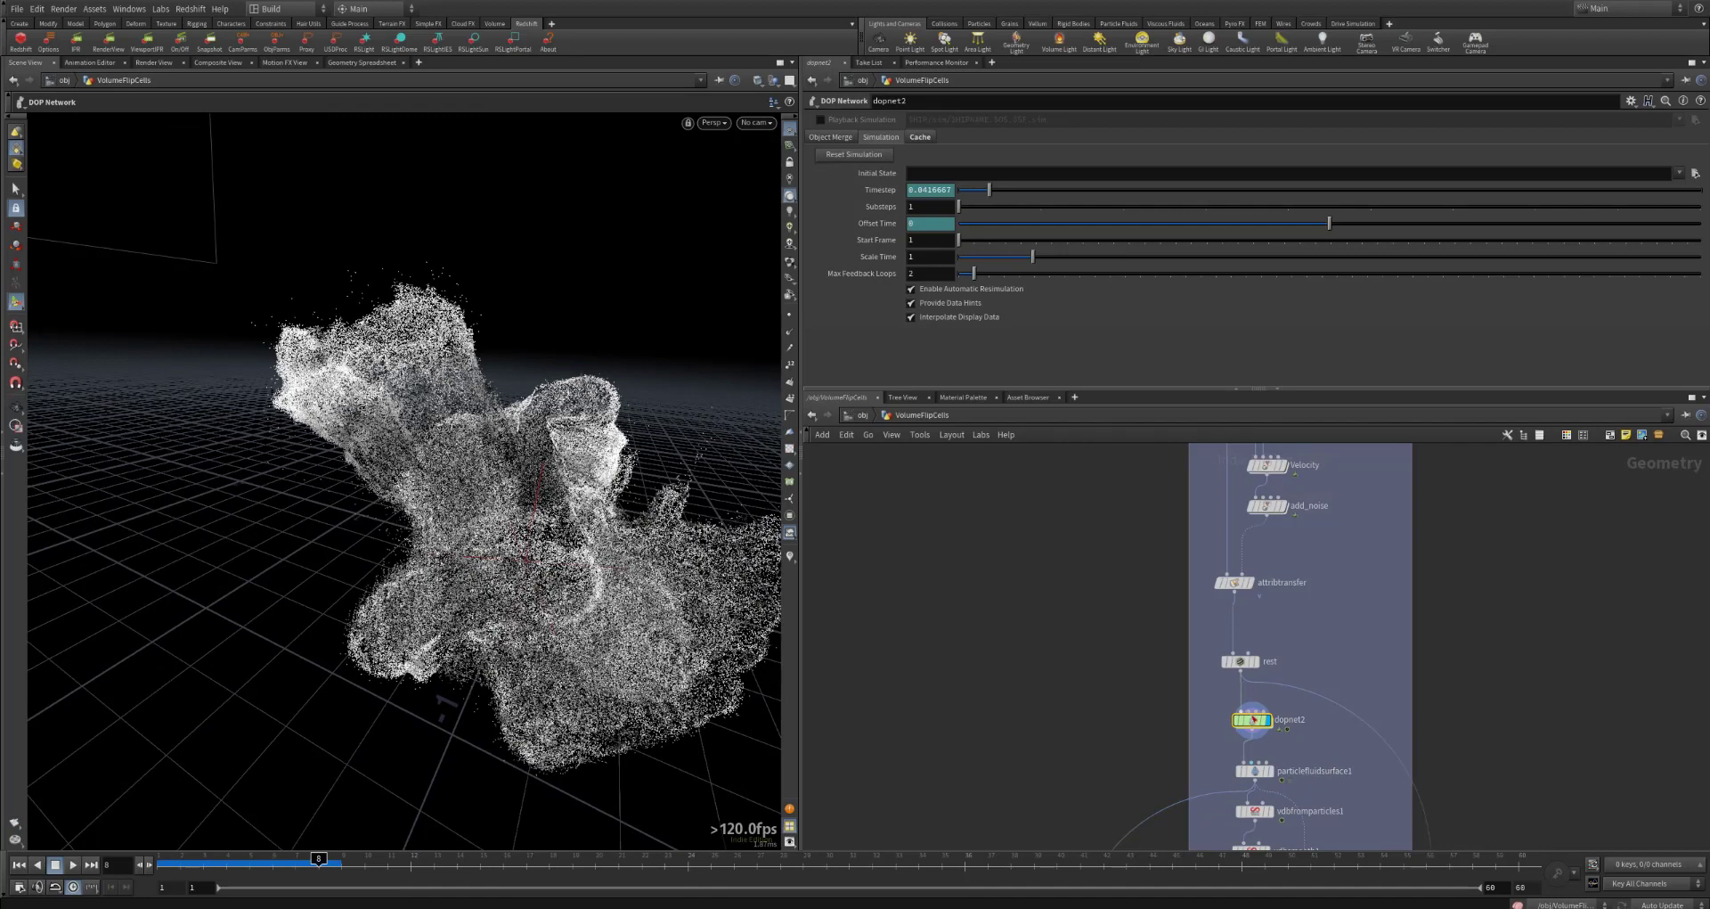
pyautogui.doubleClick(1252, 719)
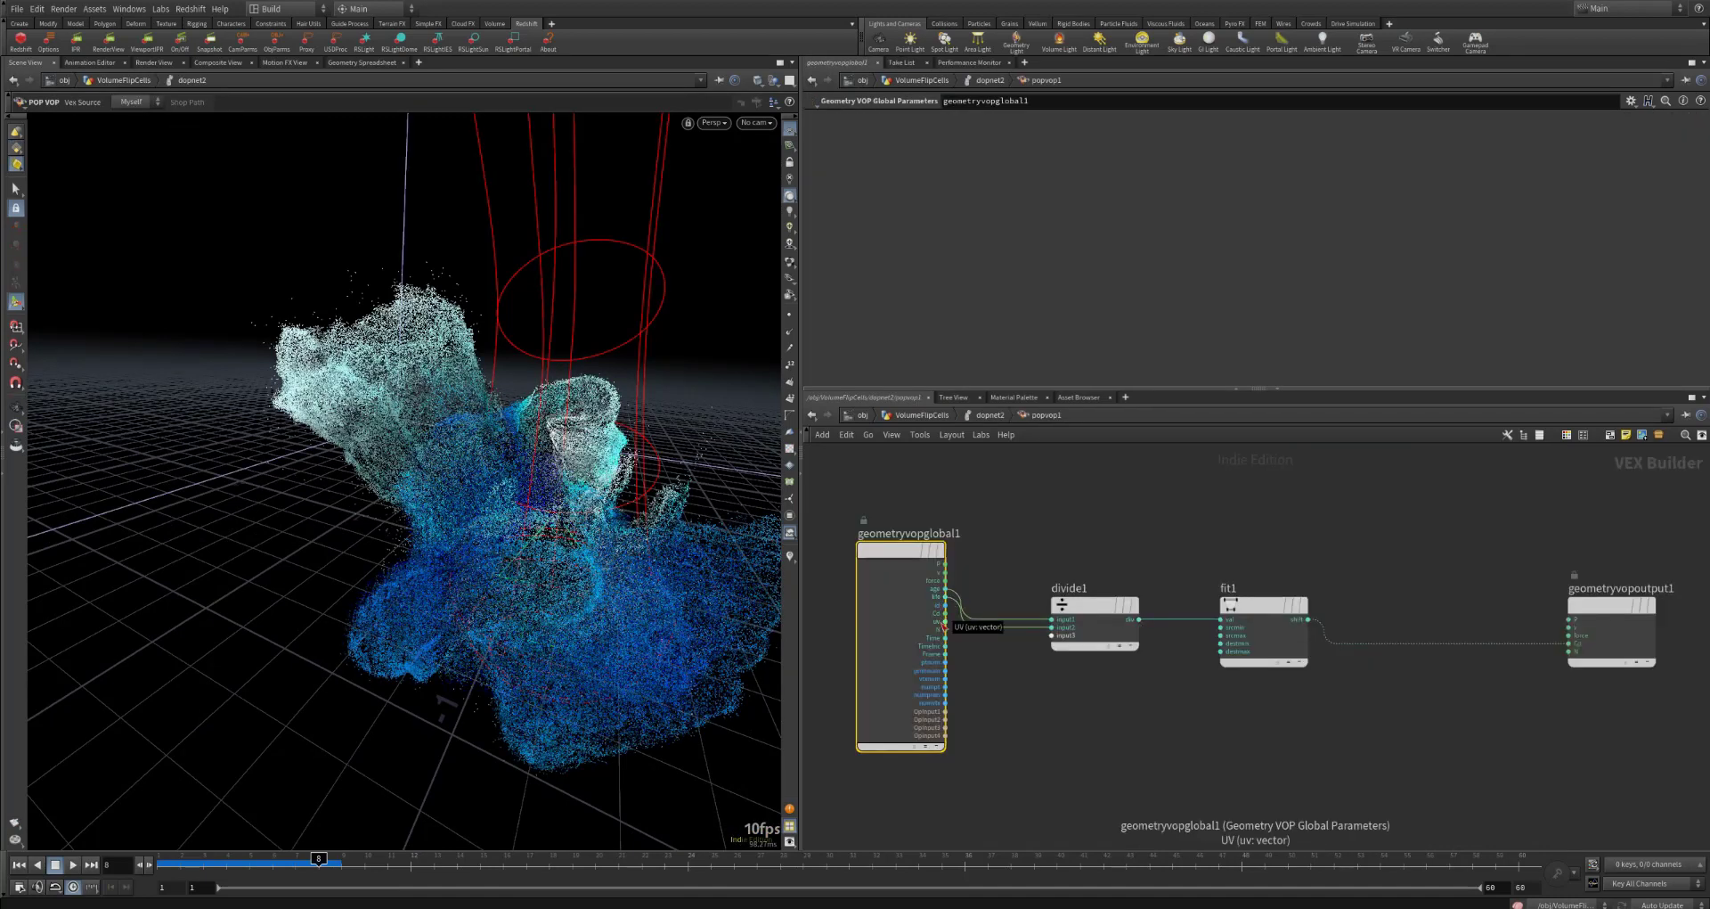
pyautogui.moveTo(1084, 607); pyautogui.dragTo(1090, 577)
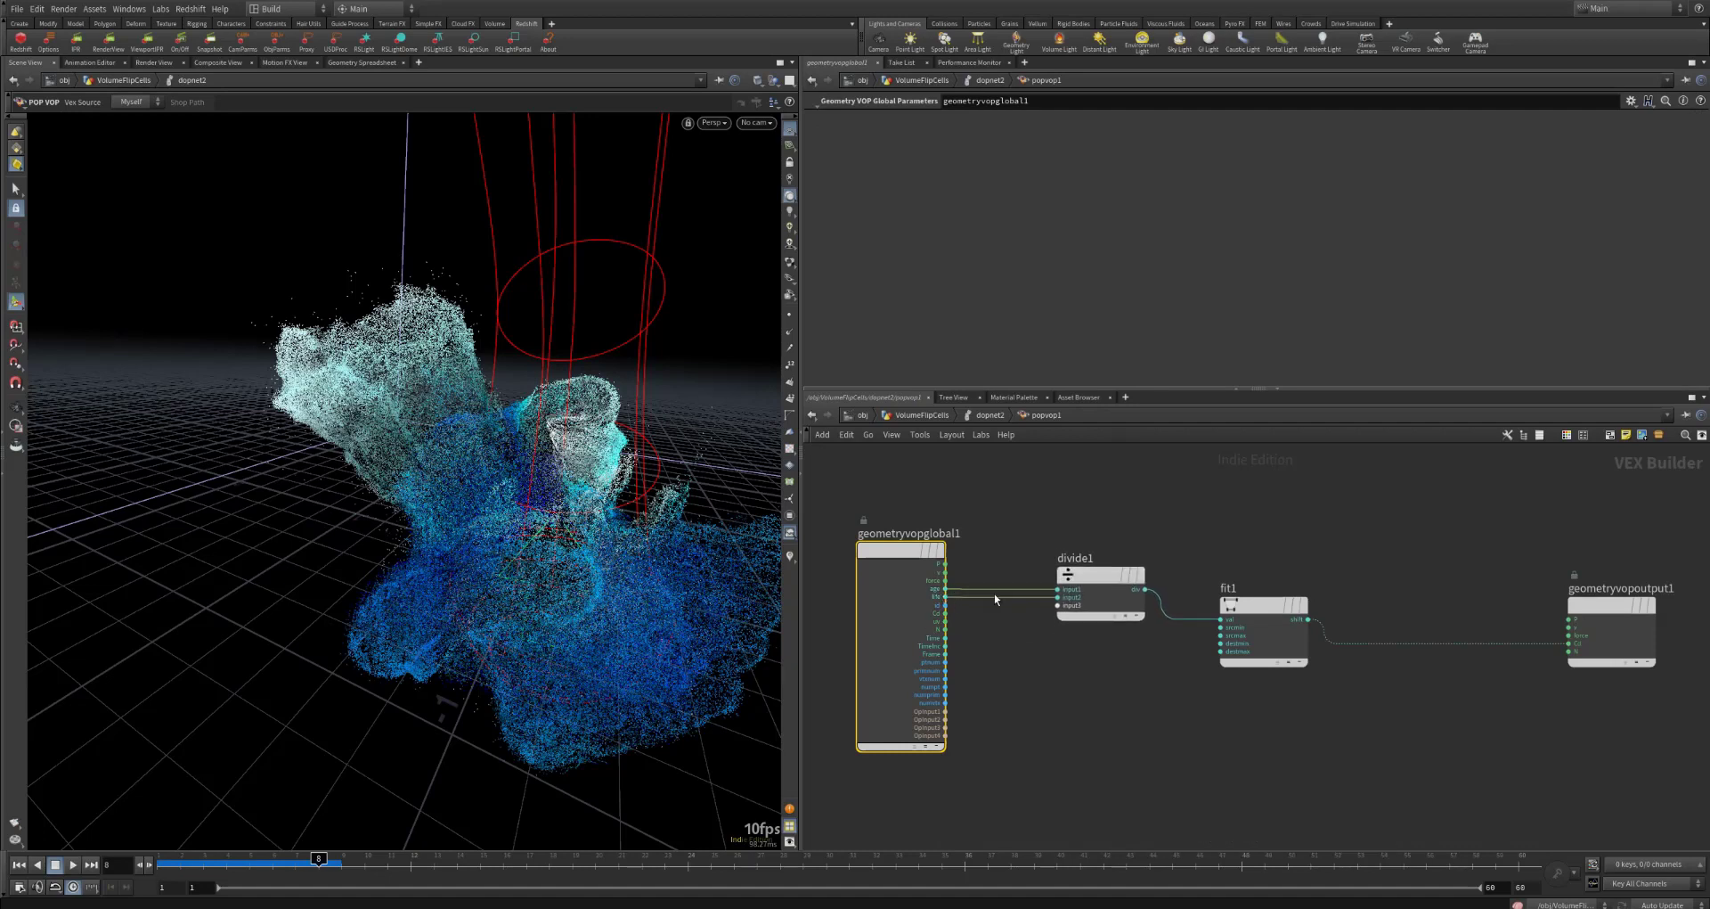
pyautogui.click(1261, 615)
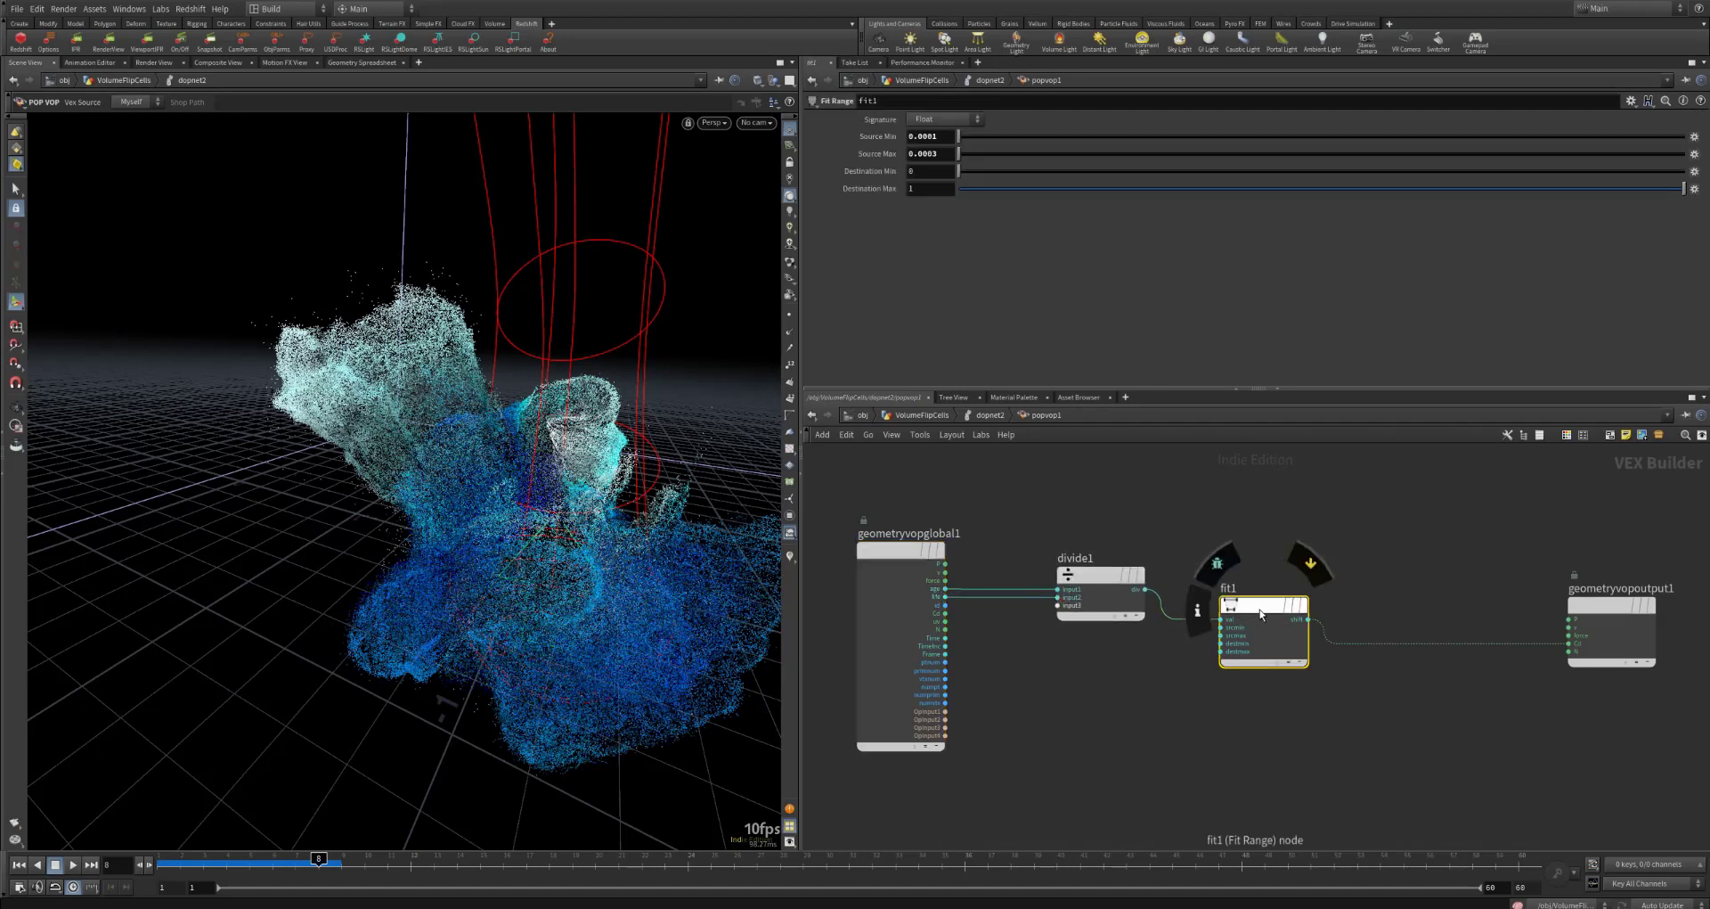
pyautogui.moveTo(1261, 614); pyautogui.dragTo(1263, 594)
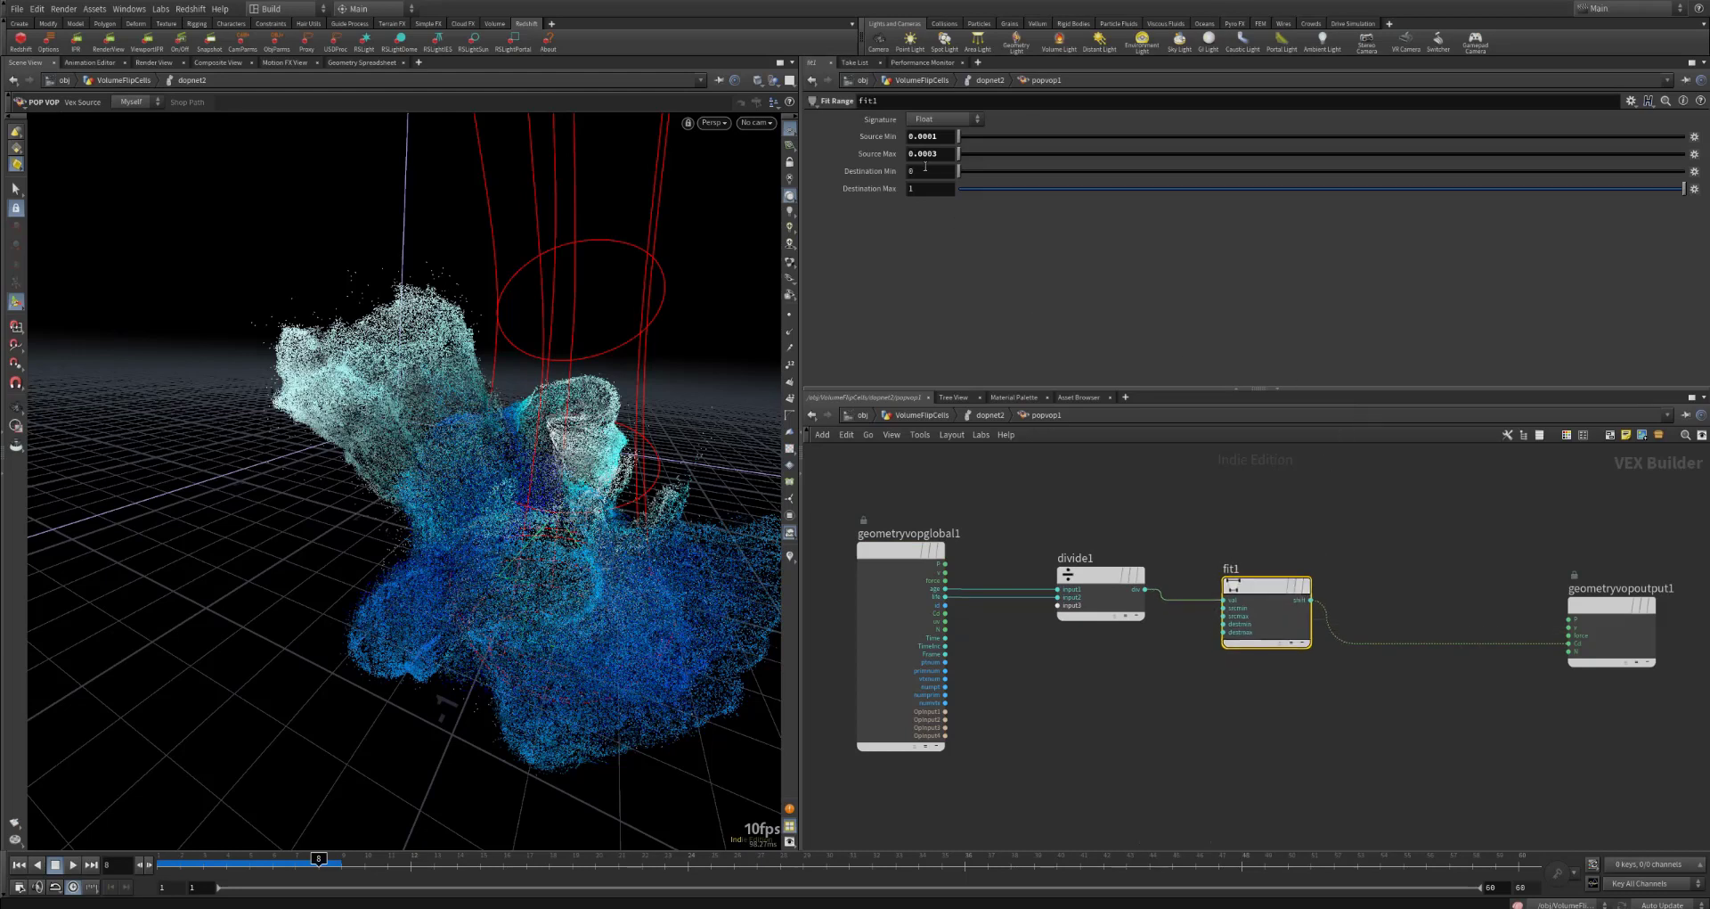
pyautogui.moveTo(941, 137); pyautogui.dragTo(899, 152)
pyautogui.click(929, 187)
# Step: Inspect the age and life attributes of particlefluidsurface1's points in the geometry spreadsheet
pyautogui.click(378, 62)
pyautogui.click(976, 417)
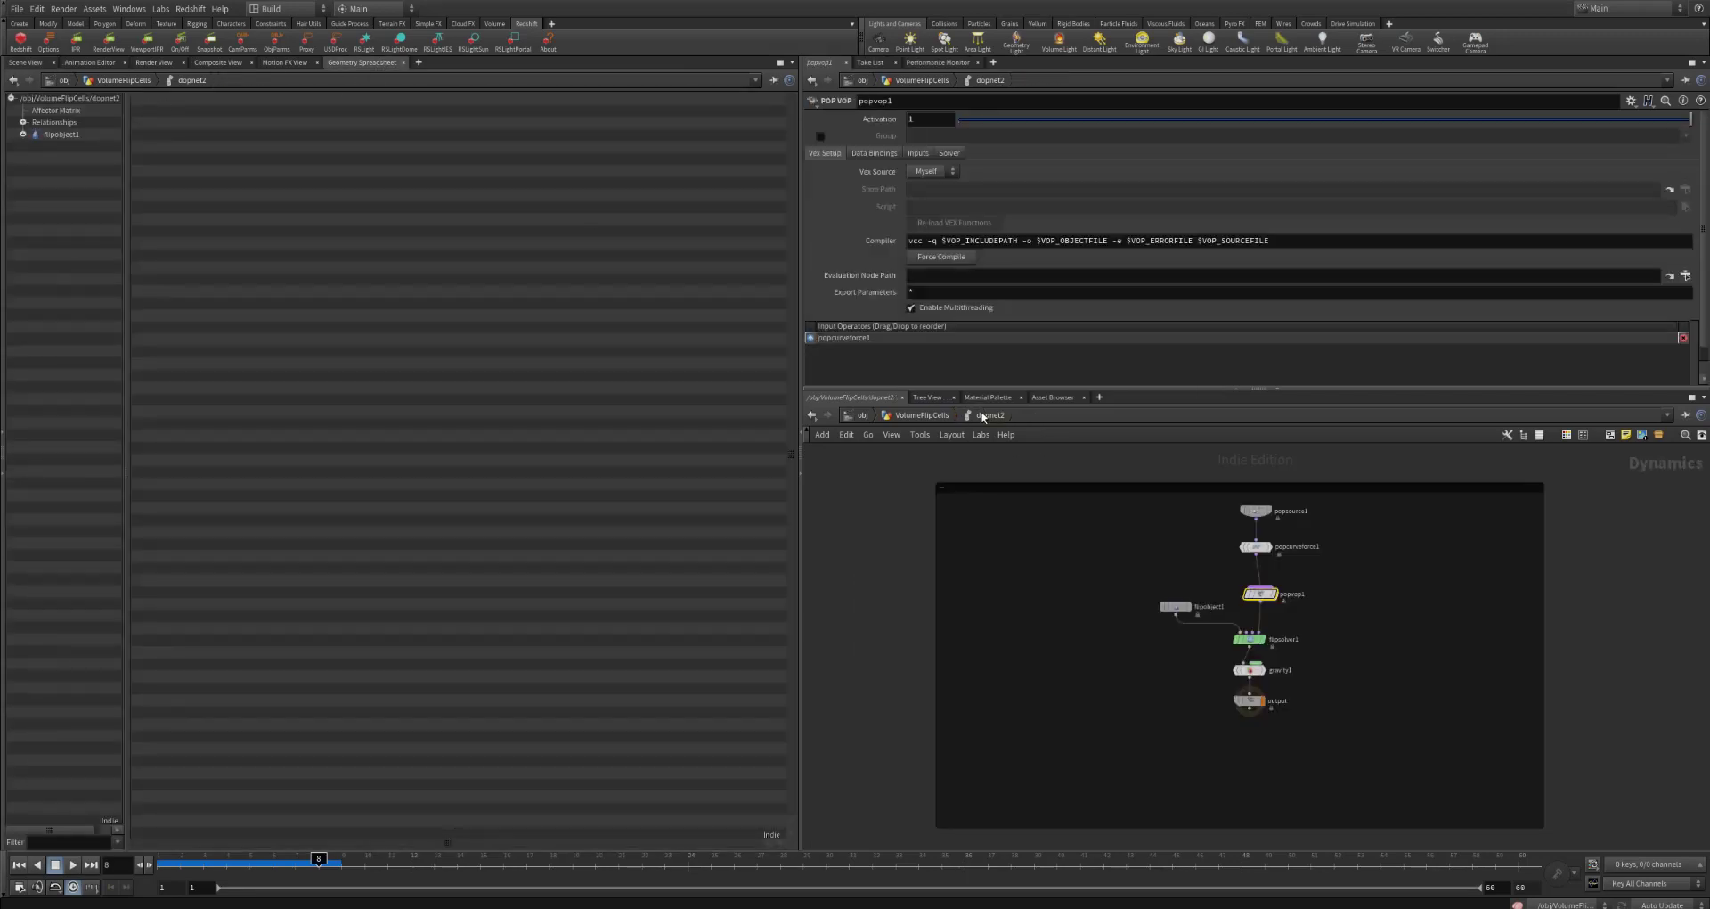
pyautogui.press('u')
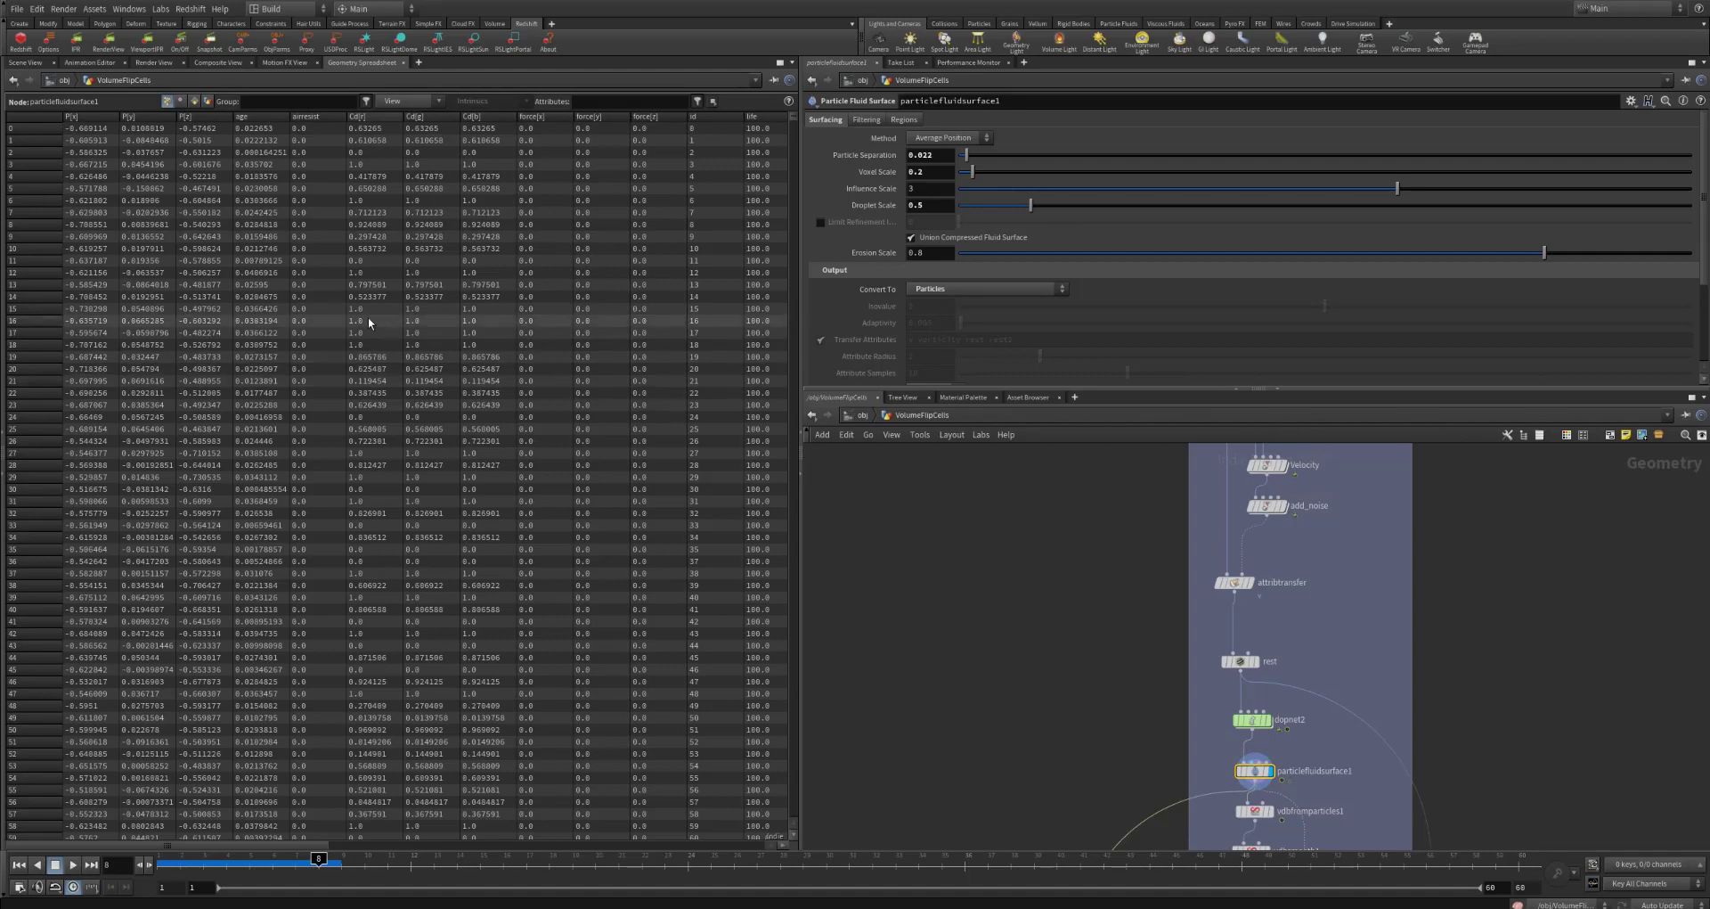
pyautogui.moveTo(291, 846); pyautogui.dragTo(362, 848)
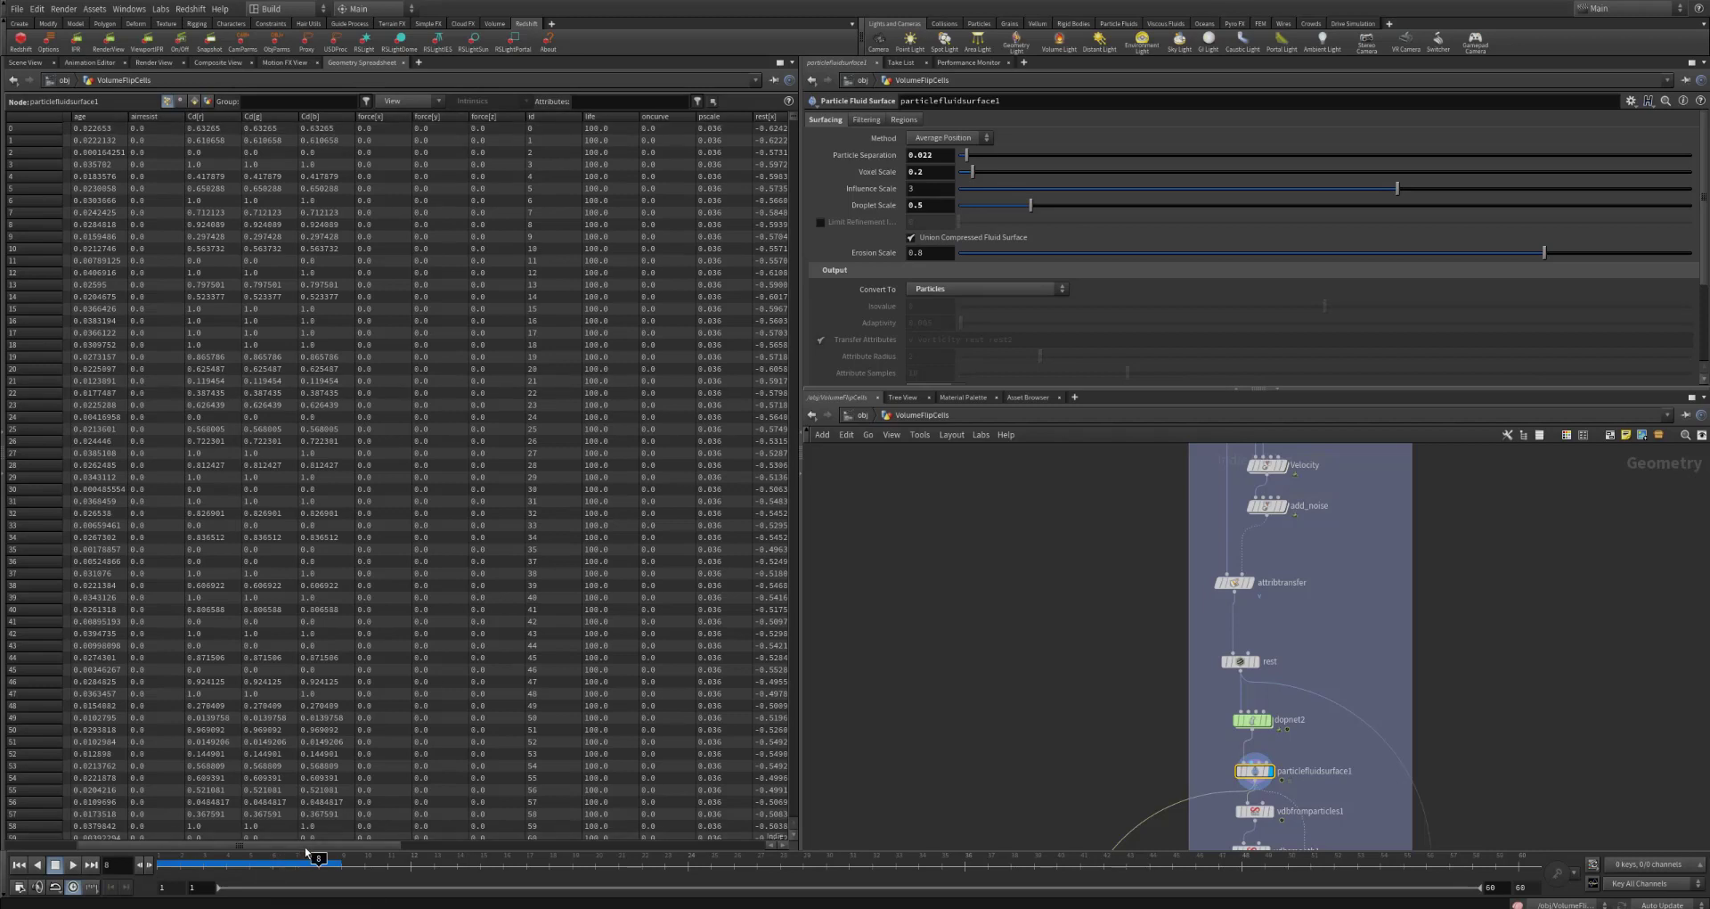
pyautogui.moveTo(304, 846); pyautogui.dragTo(229, 845)
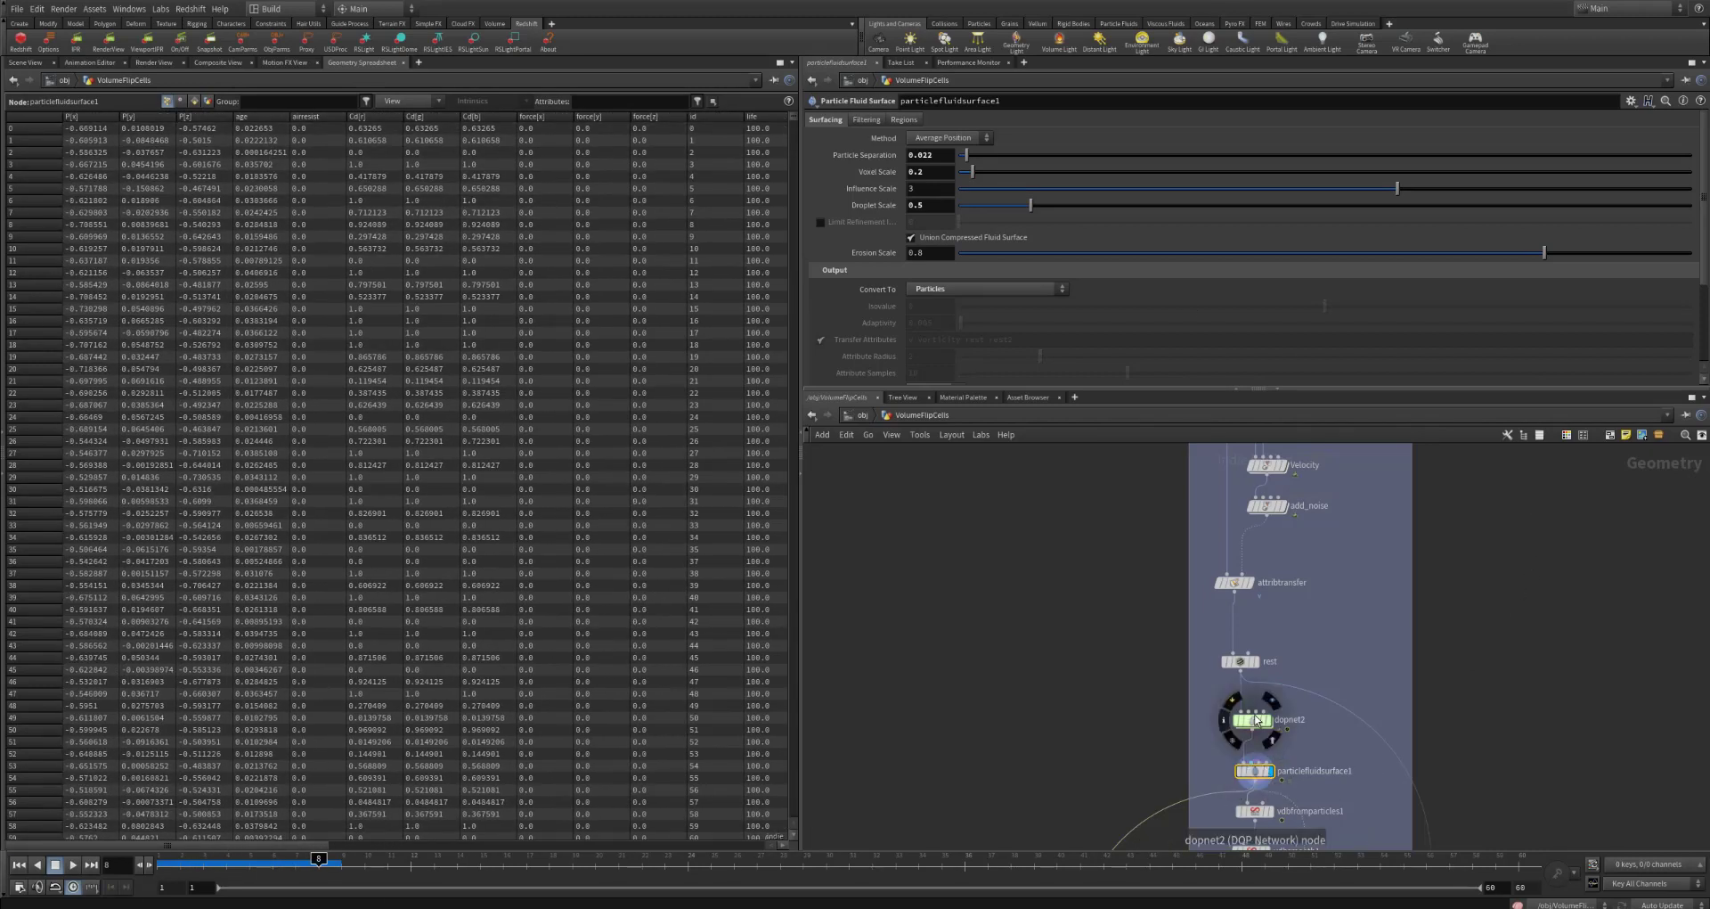
# Step: Go back into popvop1 with the 3D scene shown, and review divide1's age and life inputs and fit1's range values
pyautogui.click(1258, 726)
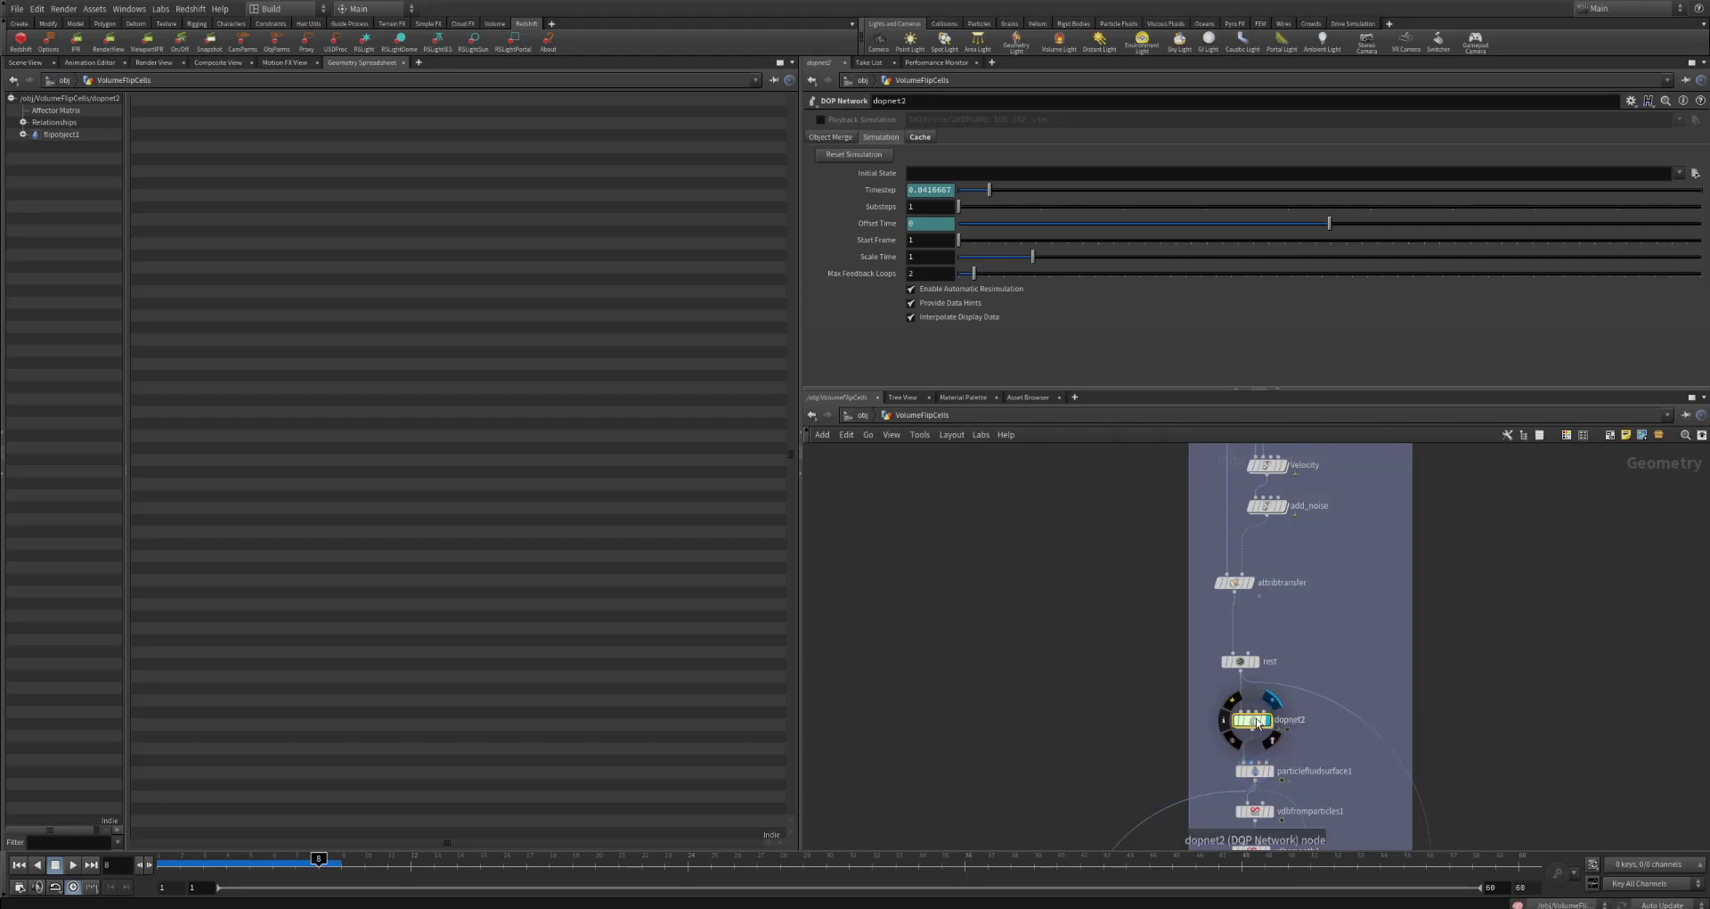
pyautogui.doubleClick(1250, 722)
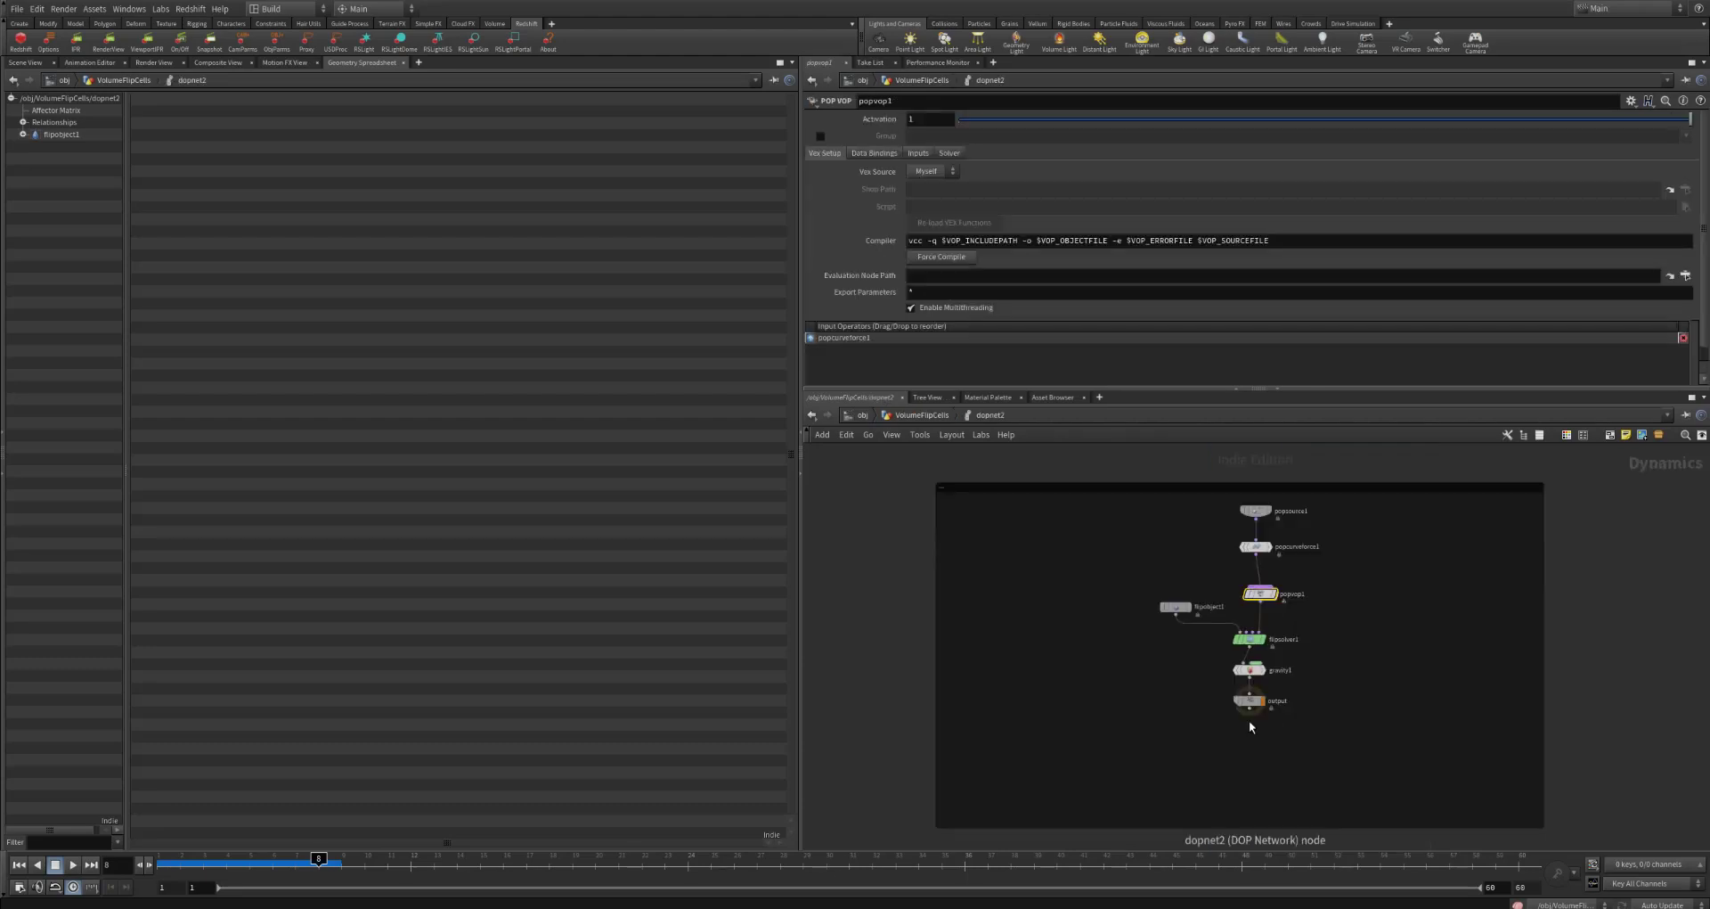
pyautogui.doubleClick(1265, 595)
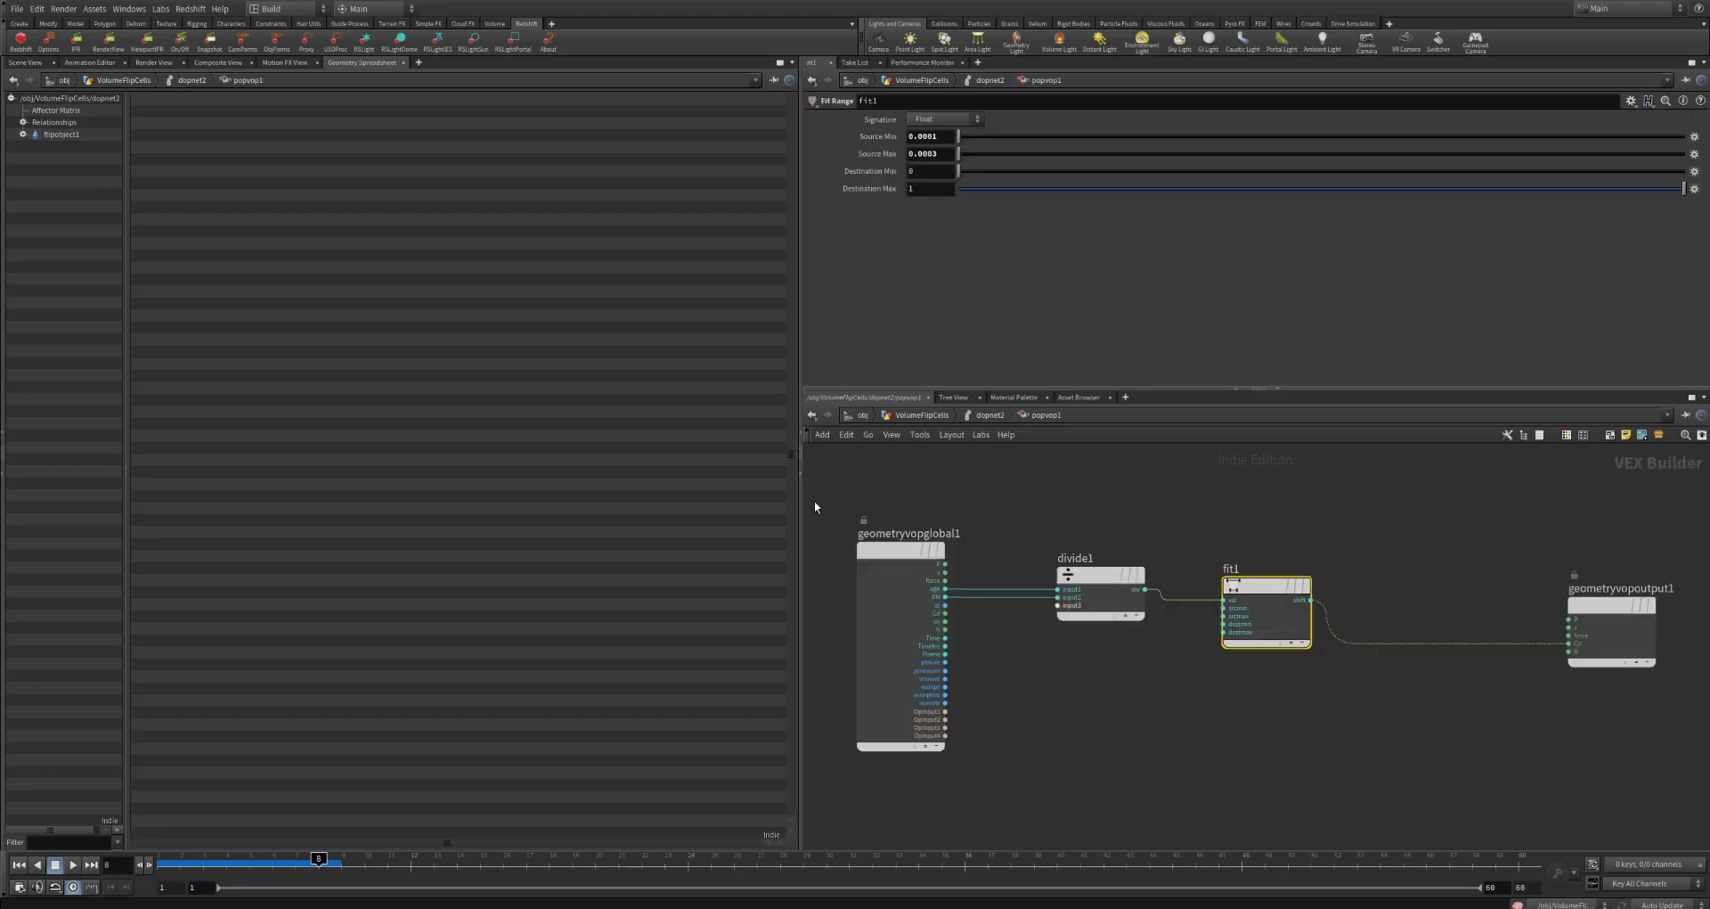
pyautogui.click(34, 64)
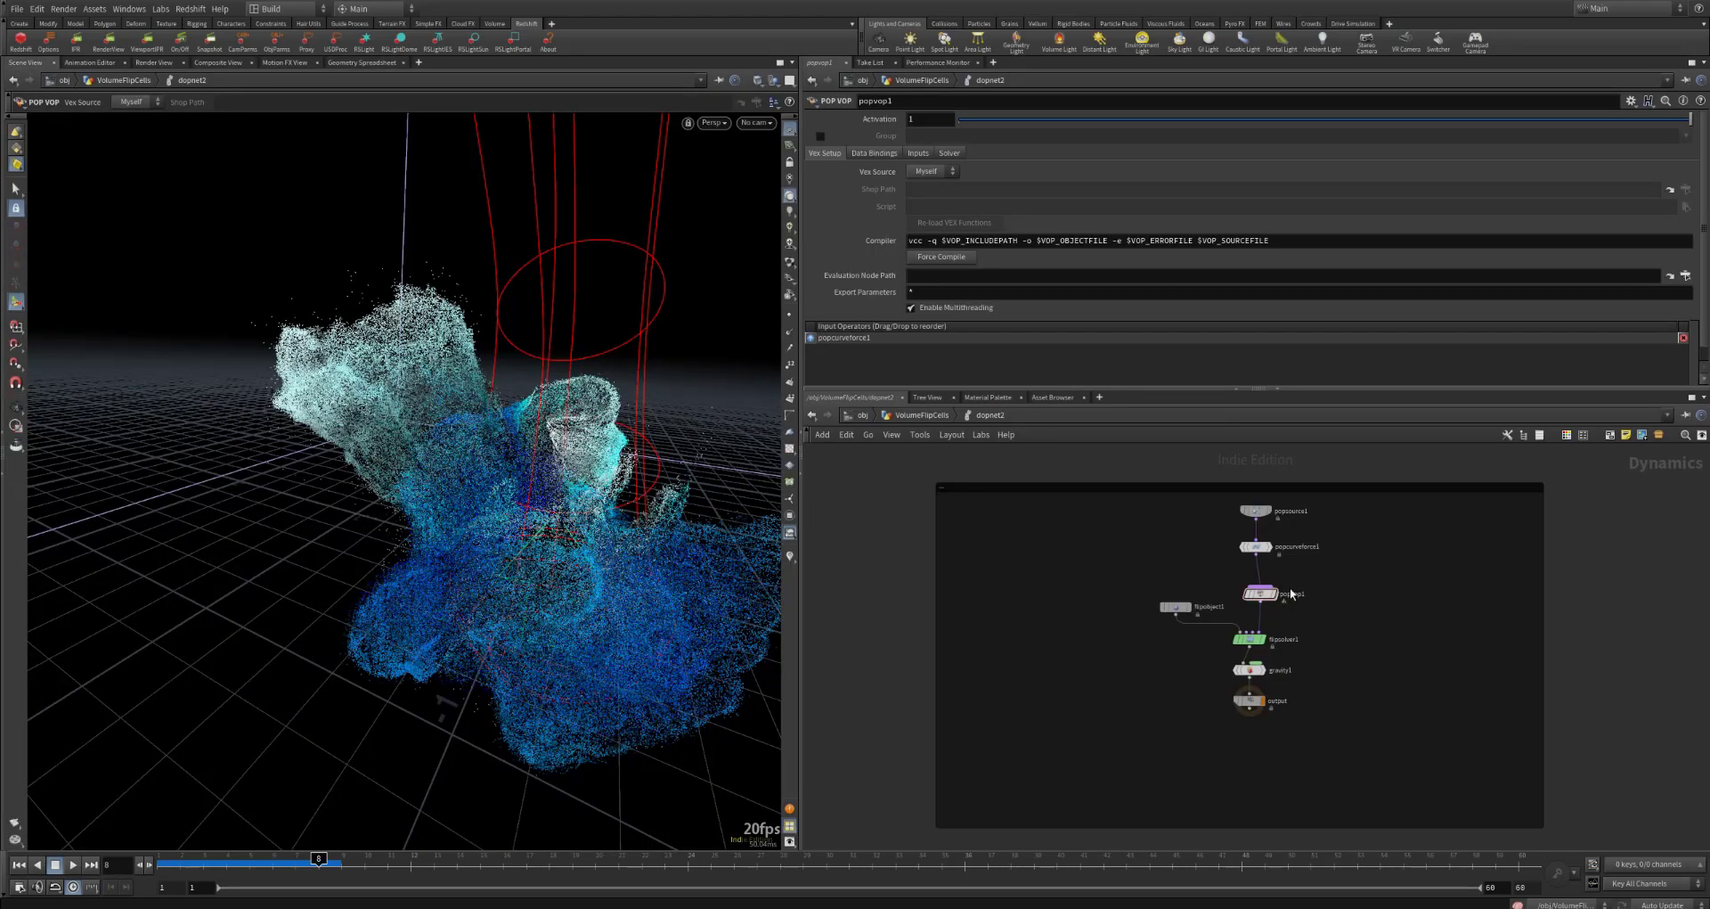
pyautogui.doubleClick(1292, 594)
pyautogui.click(1100, 588)
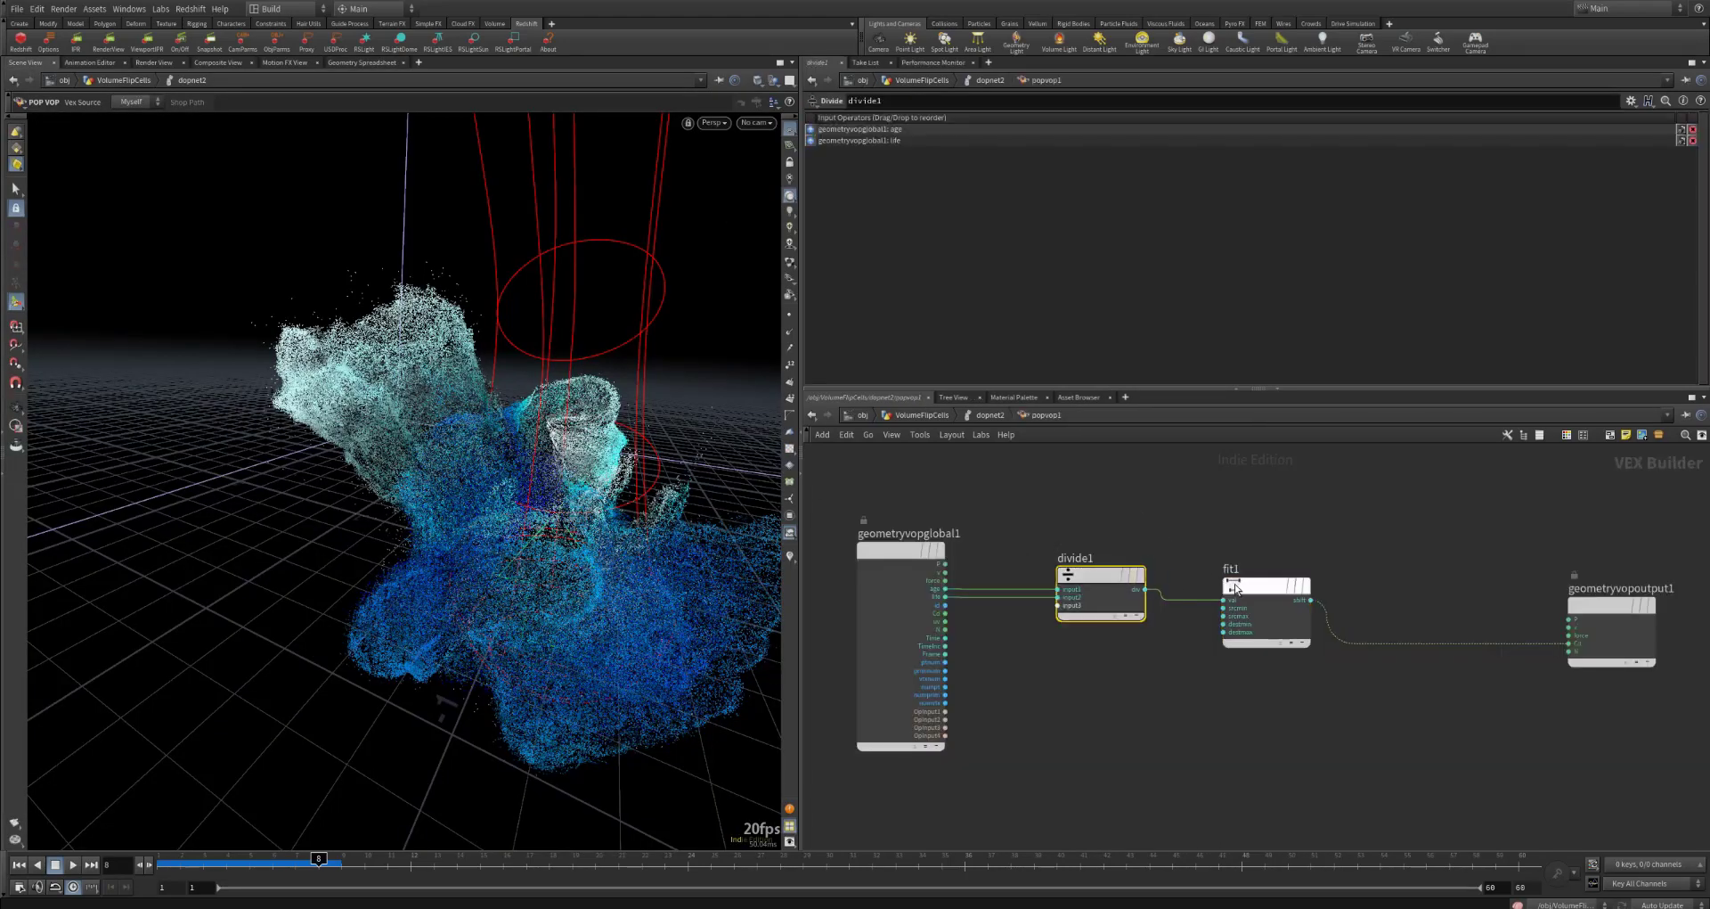
pyautogui.click(1235, 588)
pyautogui.moveTo(918, 129)
pyautogui.mouseDown()
pyautogui.moveTo(899, 136)
pyautogui.moveTo(931, 150)
pyautogui.moveTo(918, 133)
pyautogui.mouseUp()
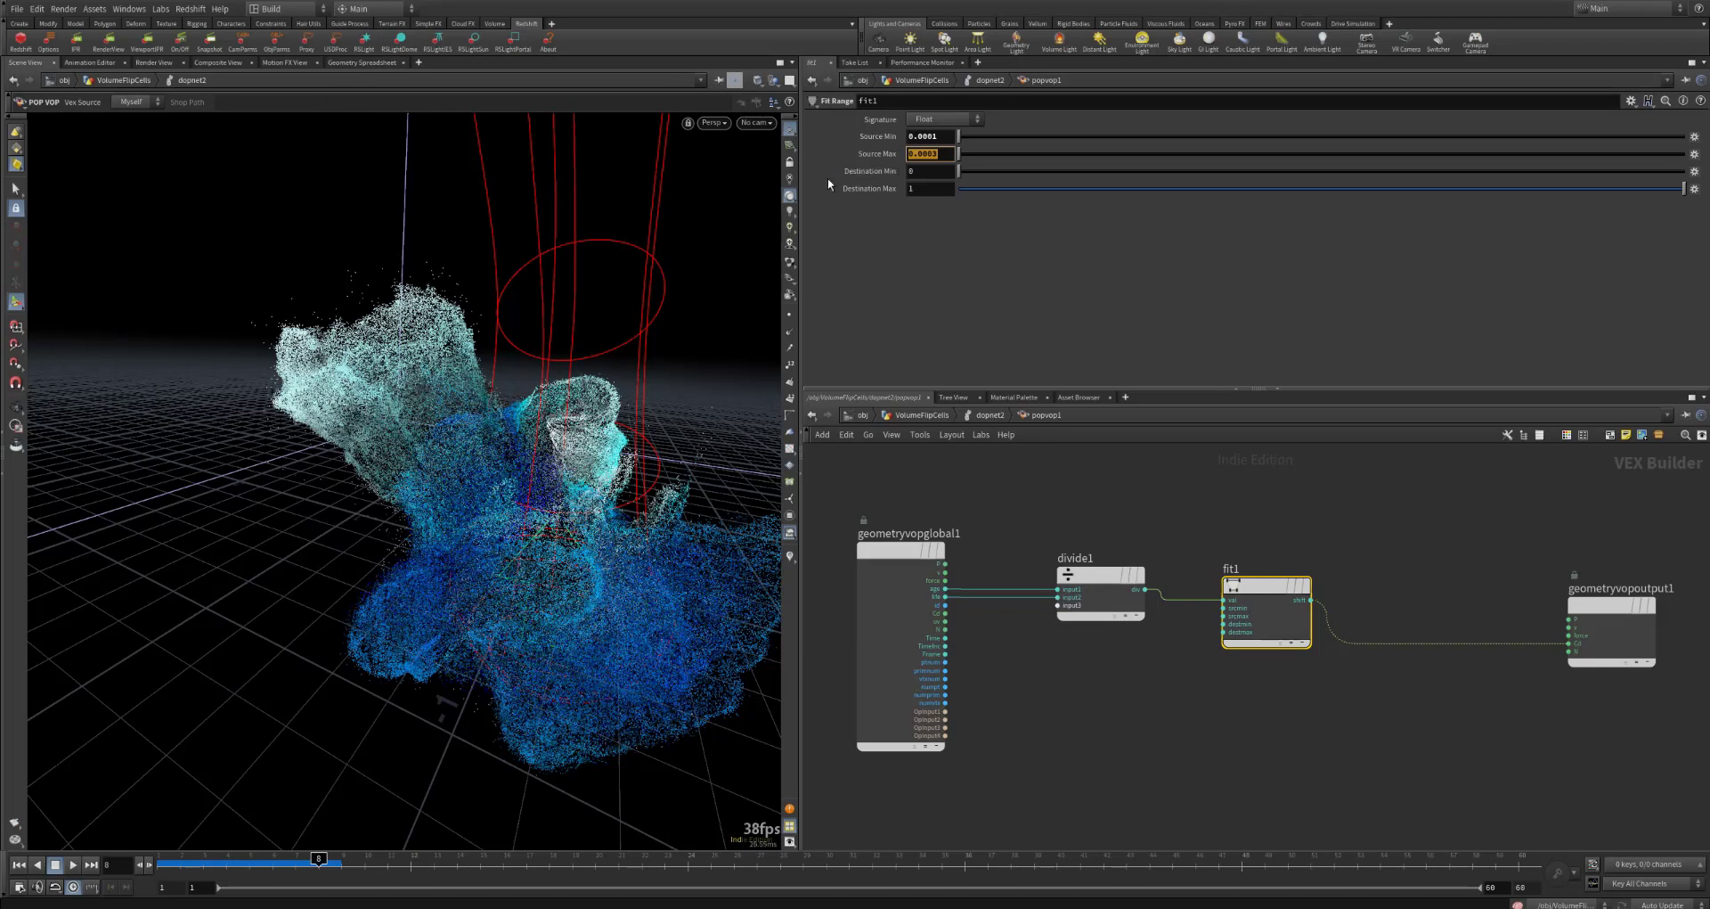
pyautogui.click(918, 189)
# Step: Return to the VolumeFlipCells network and examine particlefluidsurface1's surfacing and filtering settings and its Convert To options
pyautogui.click(989, 415)
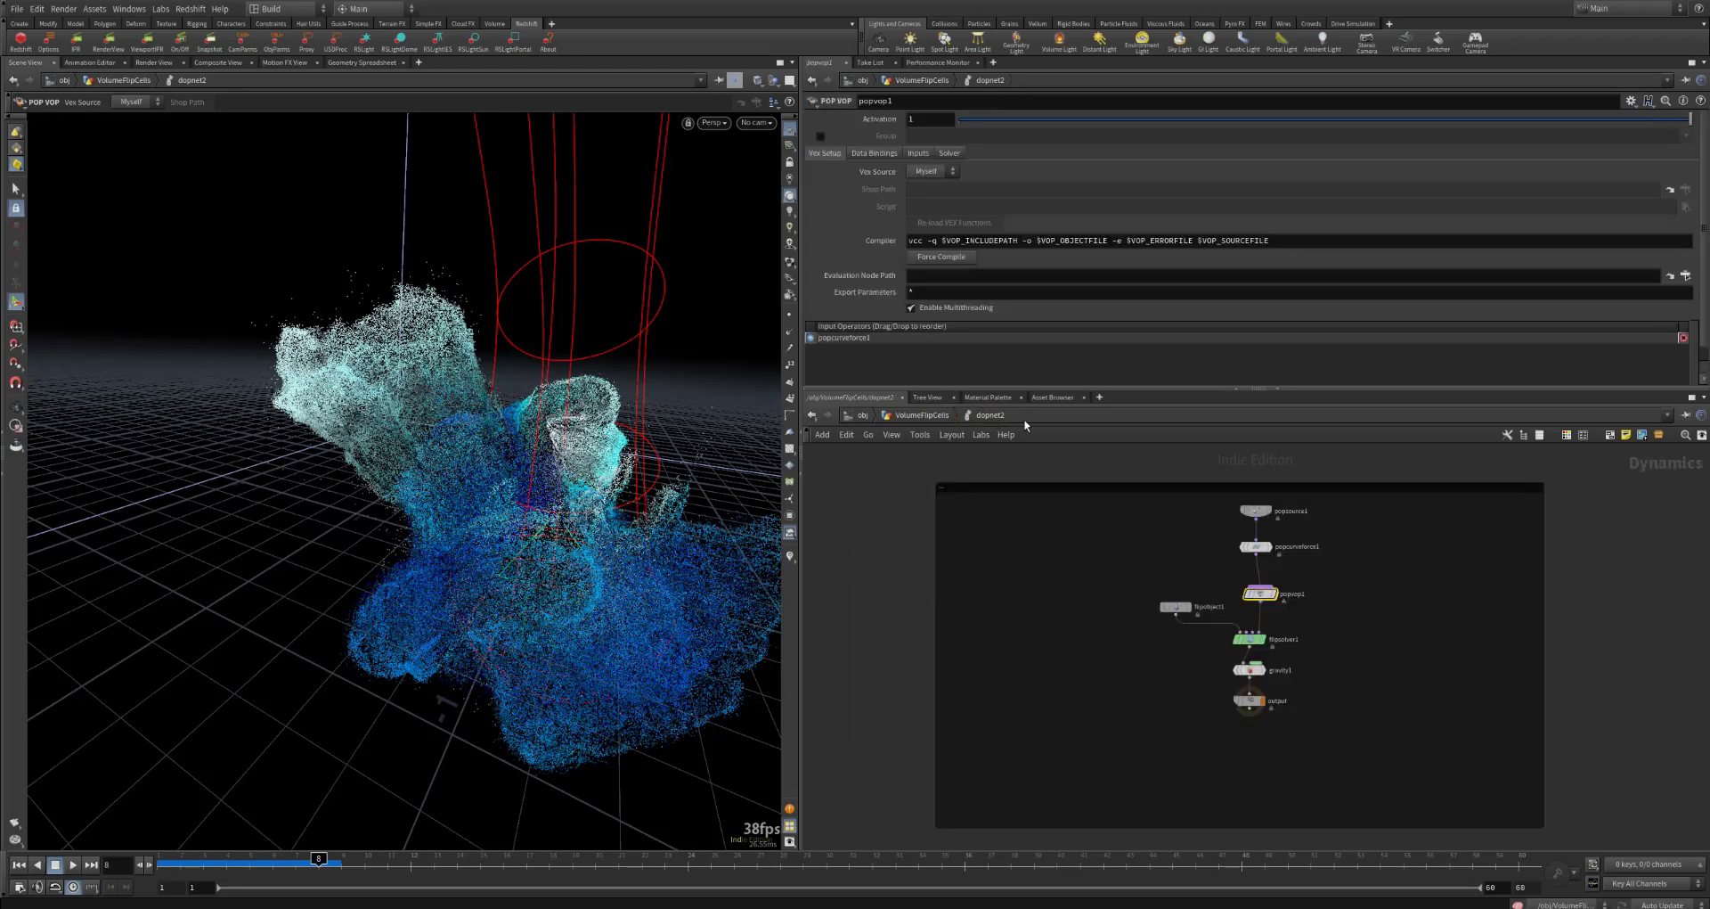
pyautogui.click(905, 415)
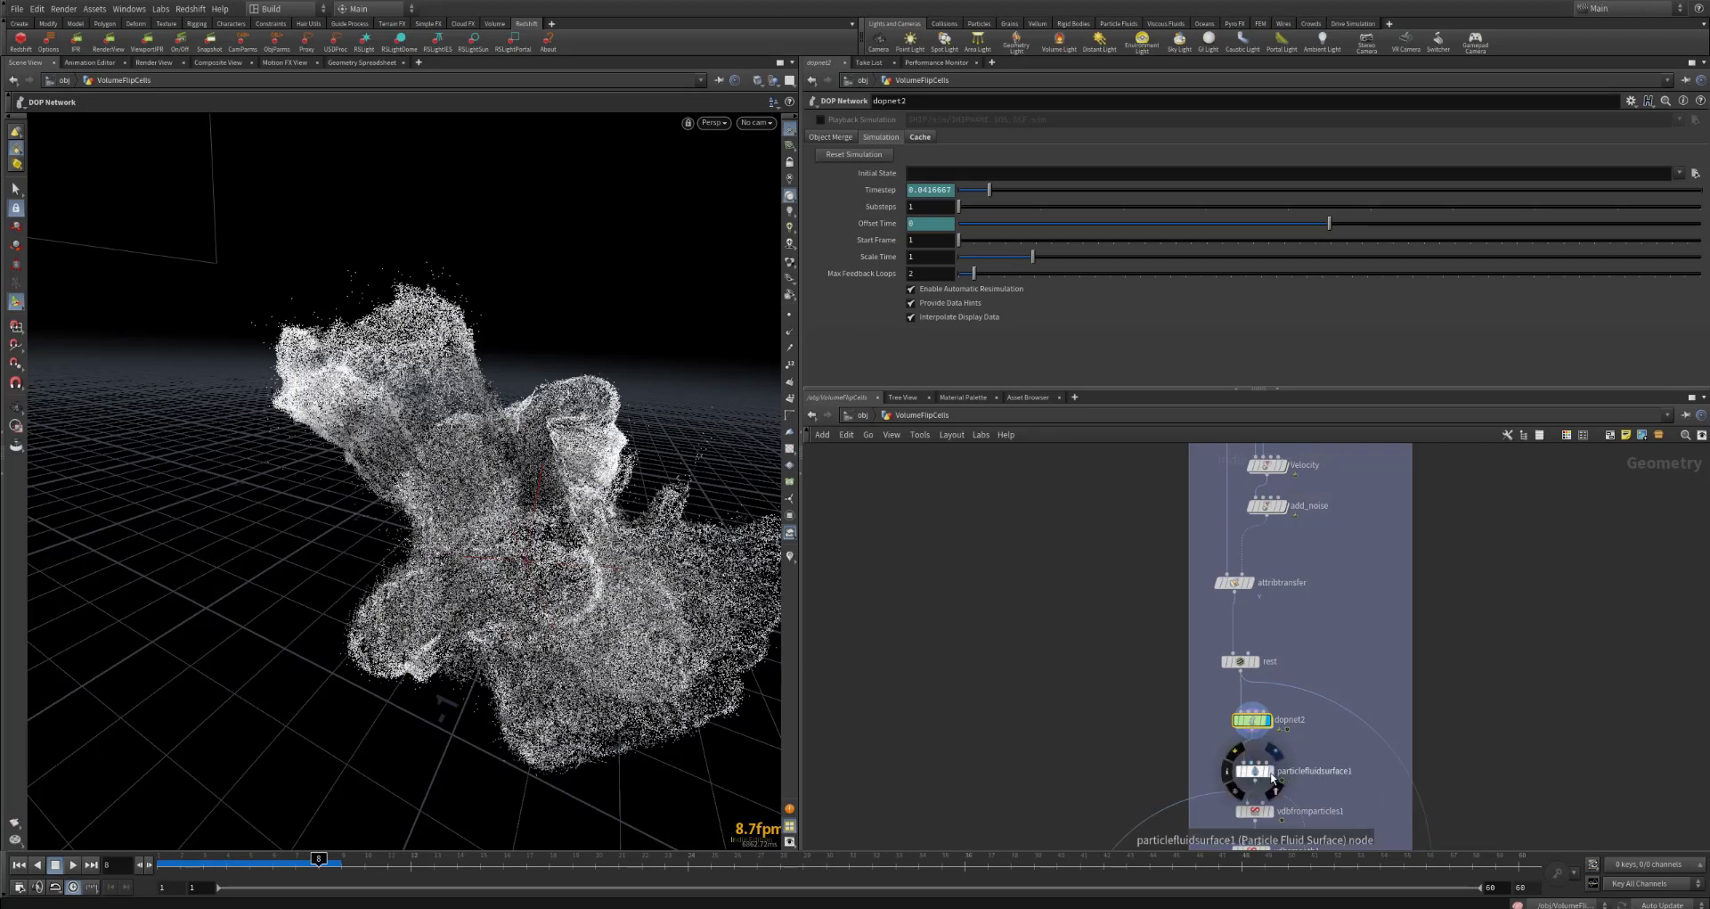
pyautogui.click(1258, 771)
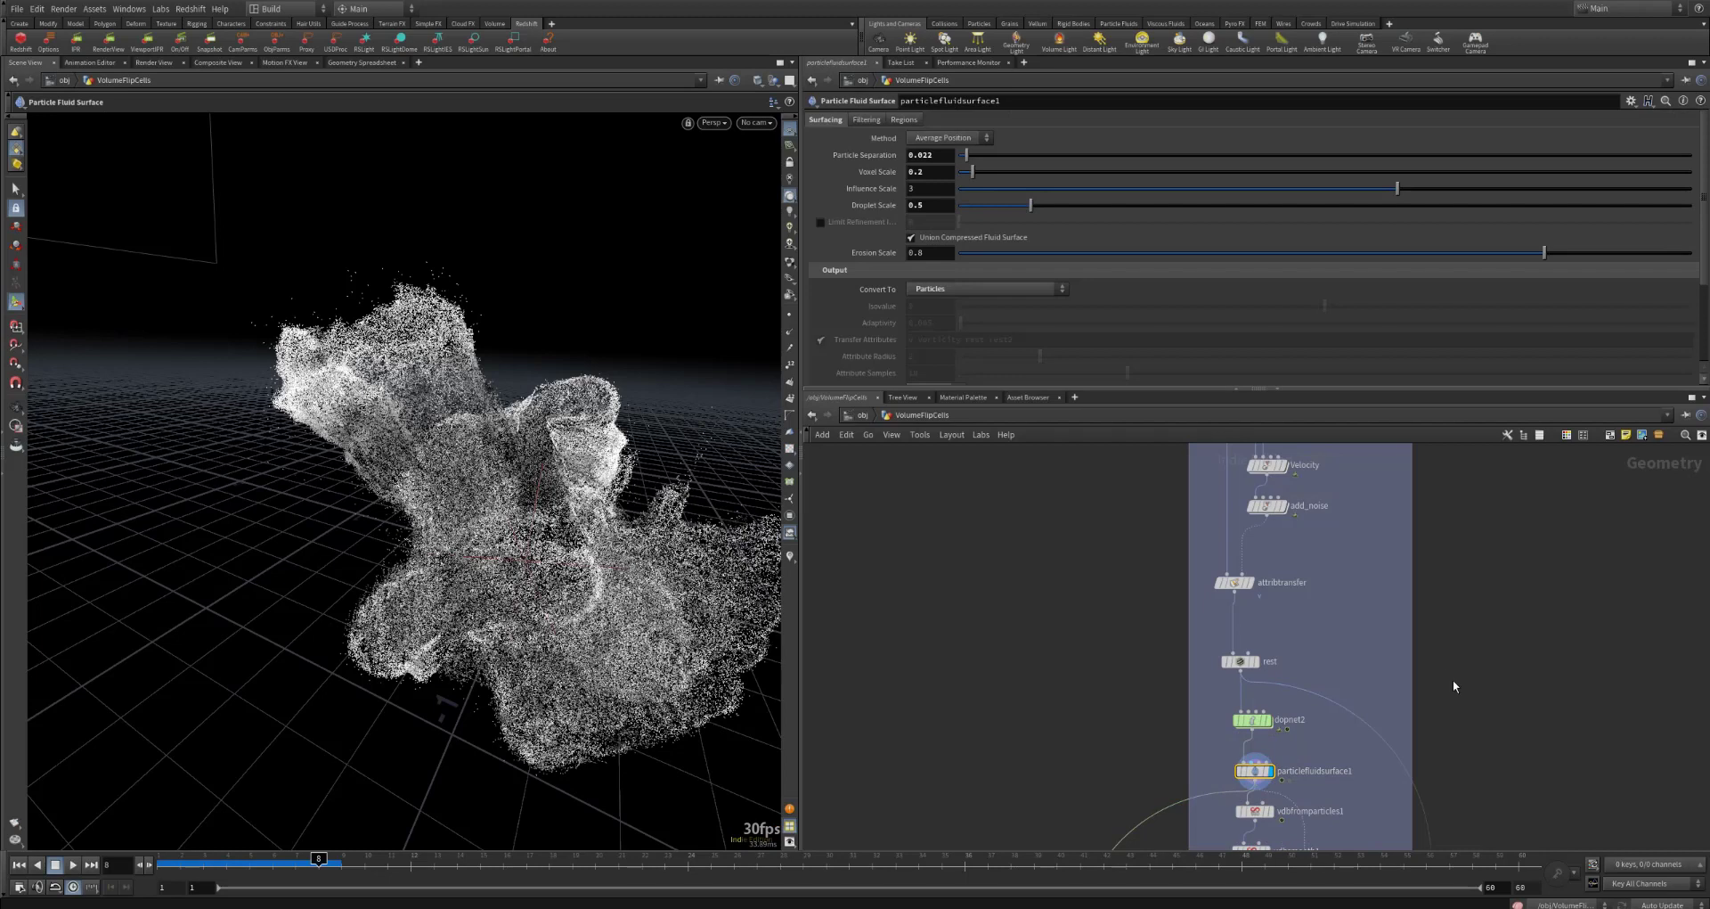
pyautogui.scroll(2, 1493, 690)
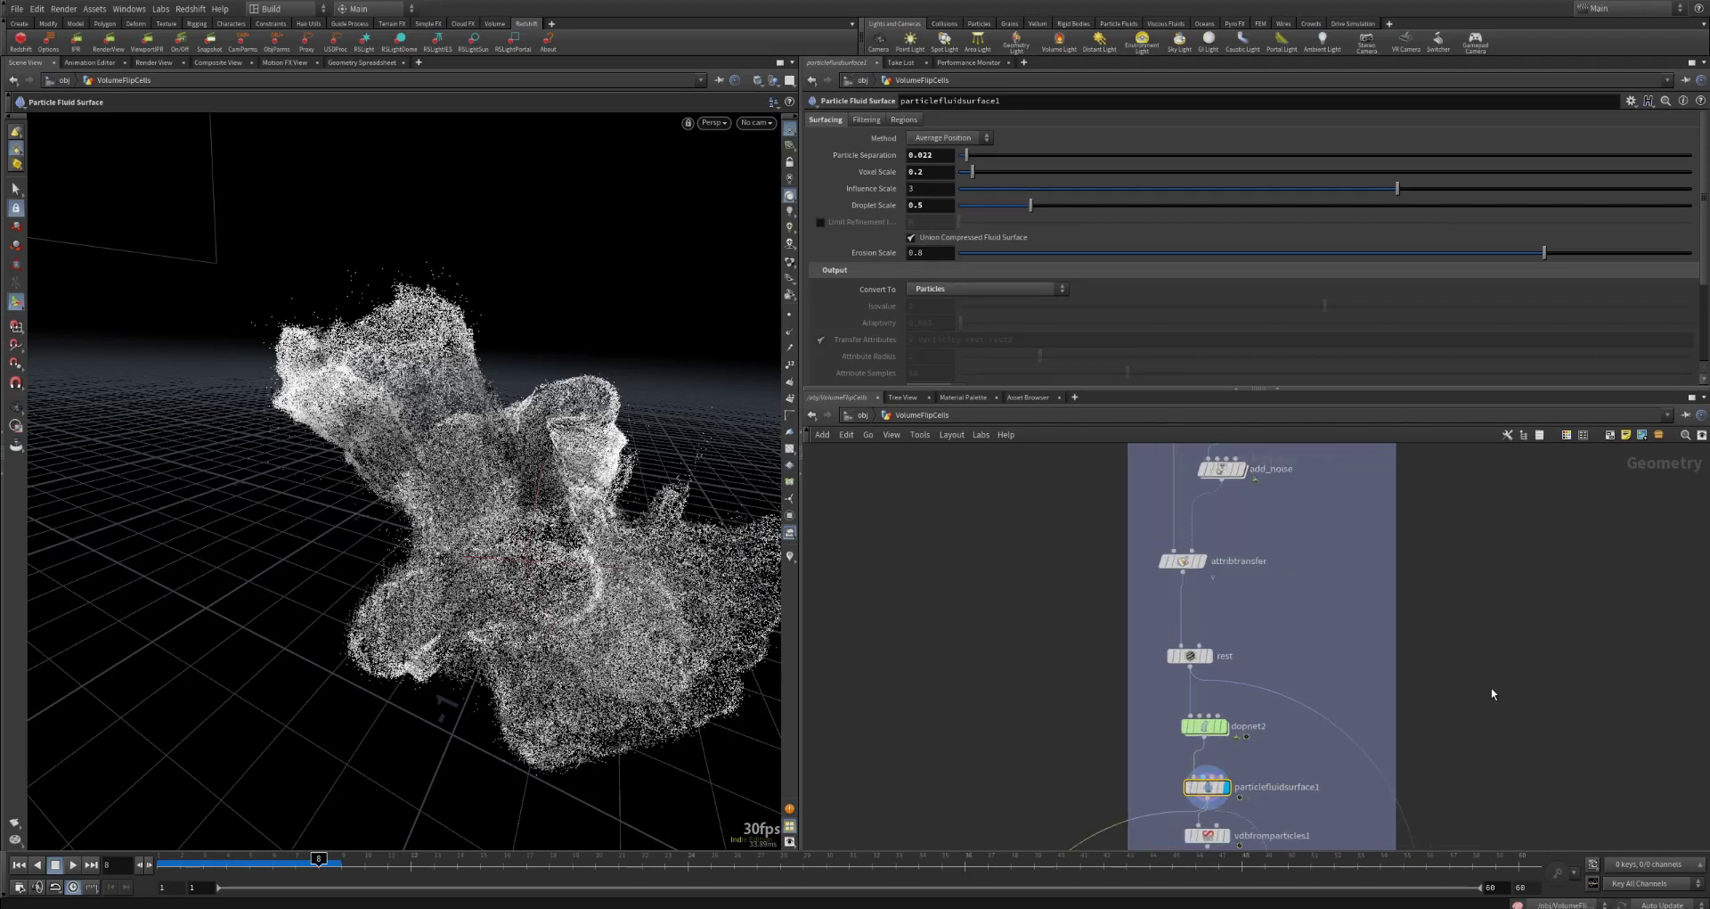
pyautogui.moveTo(1503, 652); pyautogui.dragTo(1507, 632, button='middle')
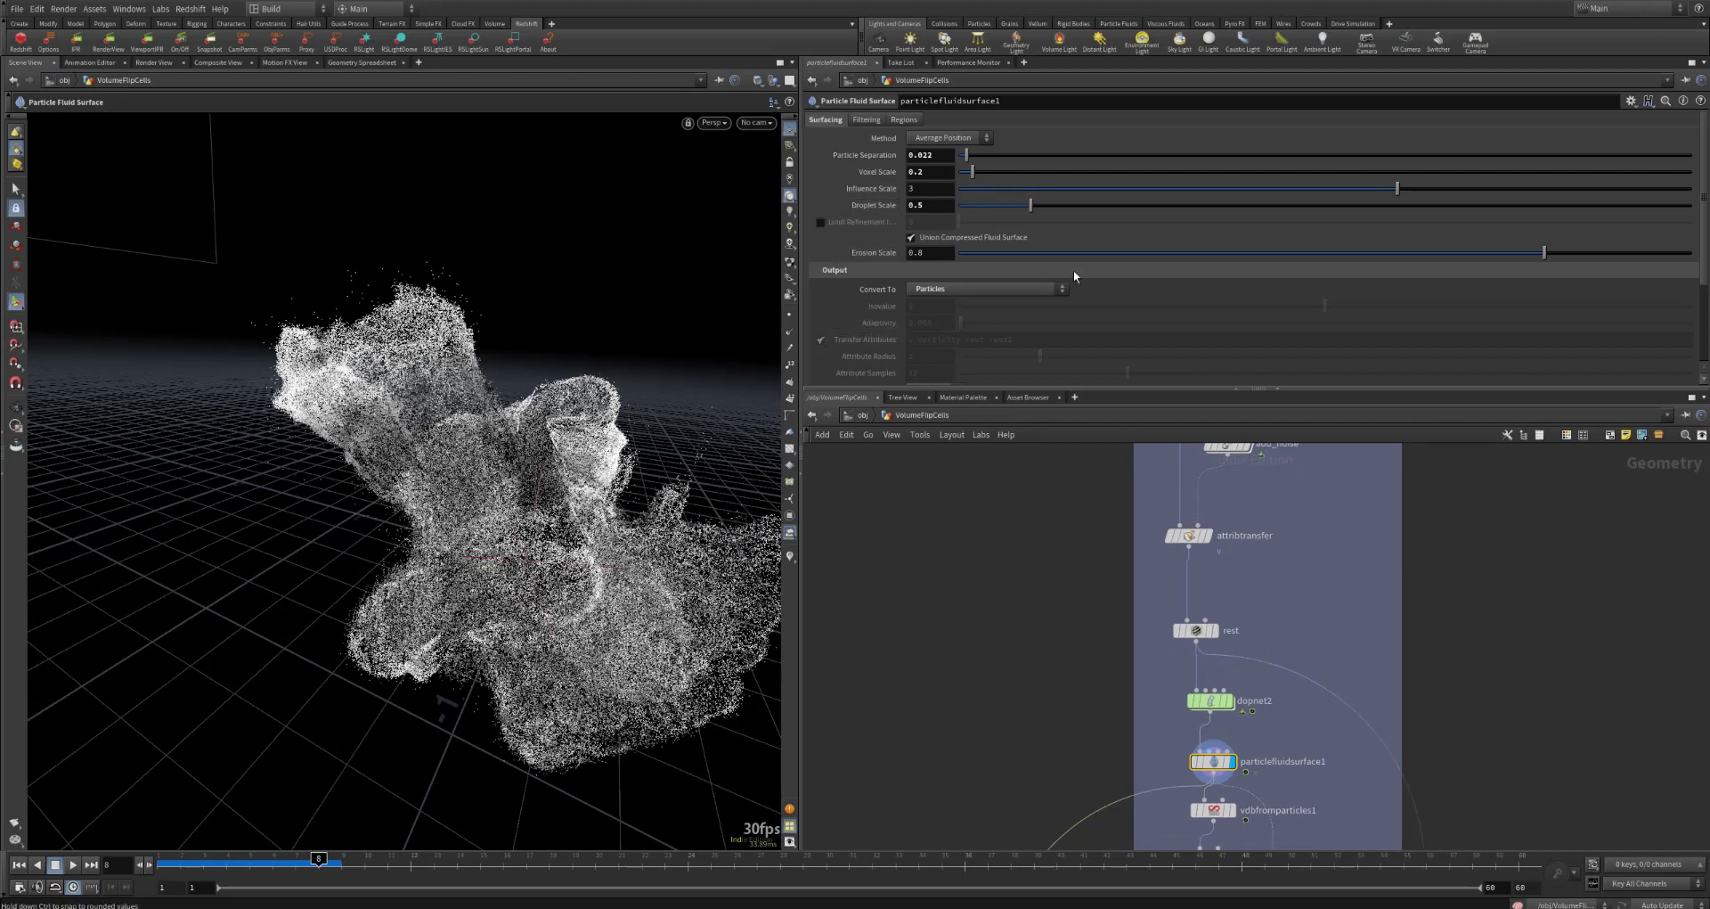
pyautogui.scroll(-1, 848, 297)
pyautogui.scroll(2, 847, 299)
pyautogui.click(872, 121)
pyautogui.click(837, 120)
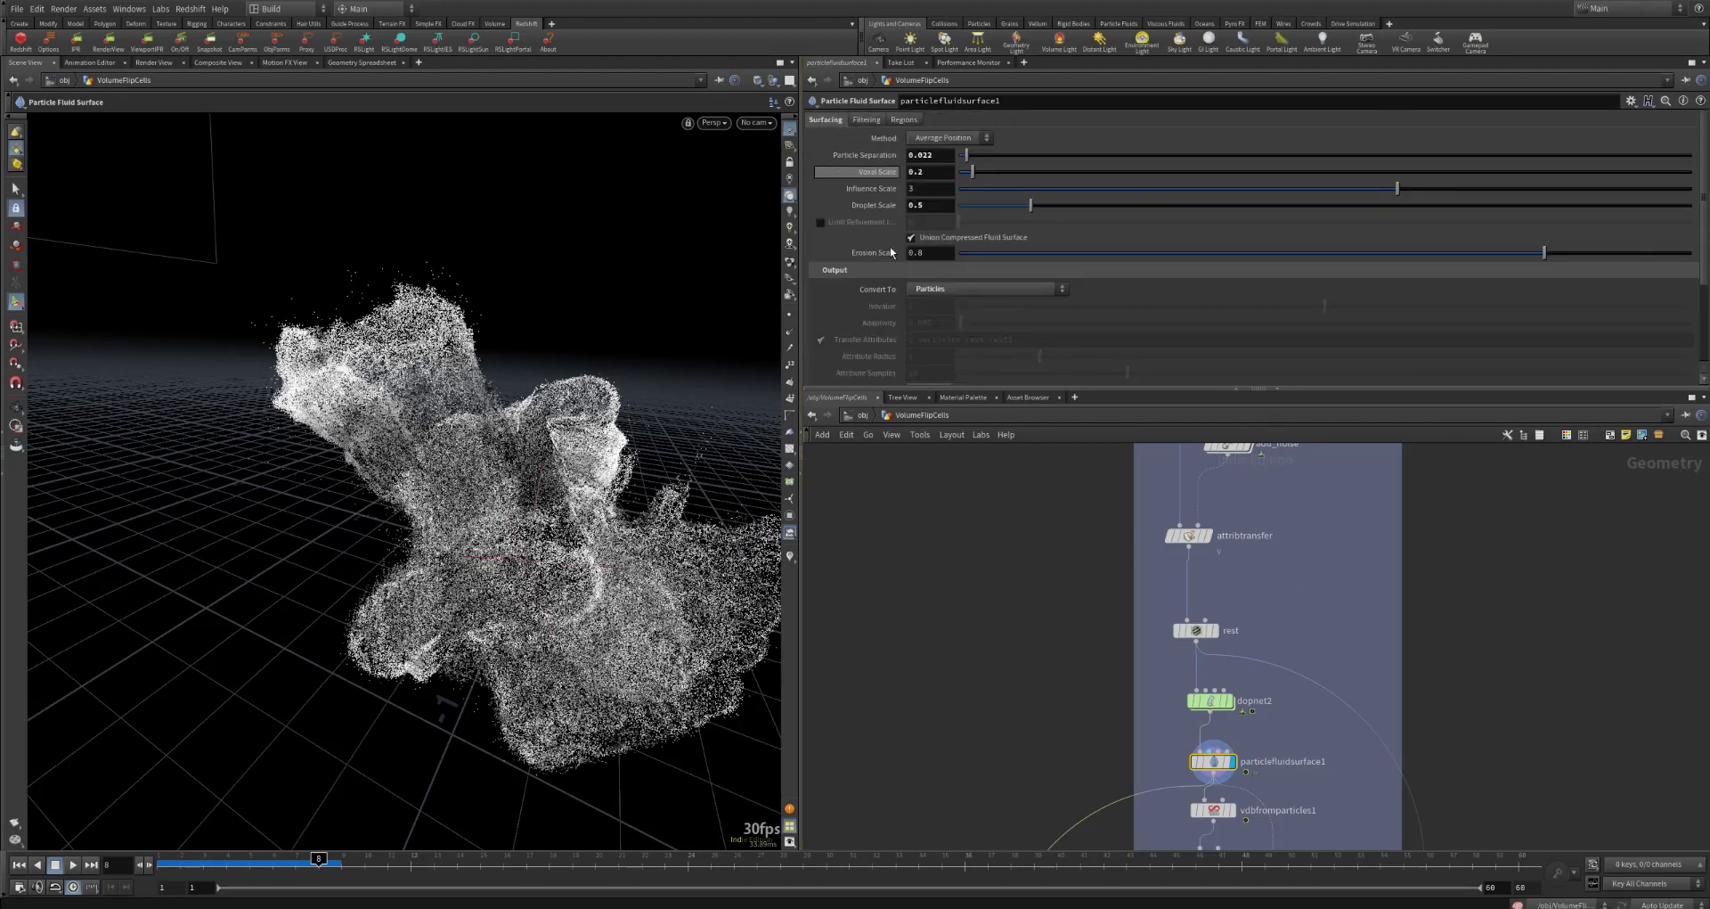
pyautogui.click(941, 289)
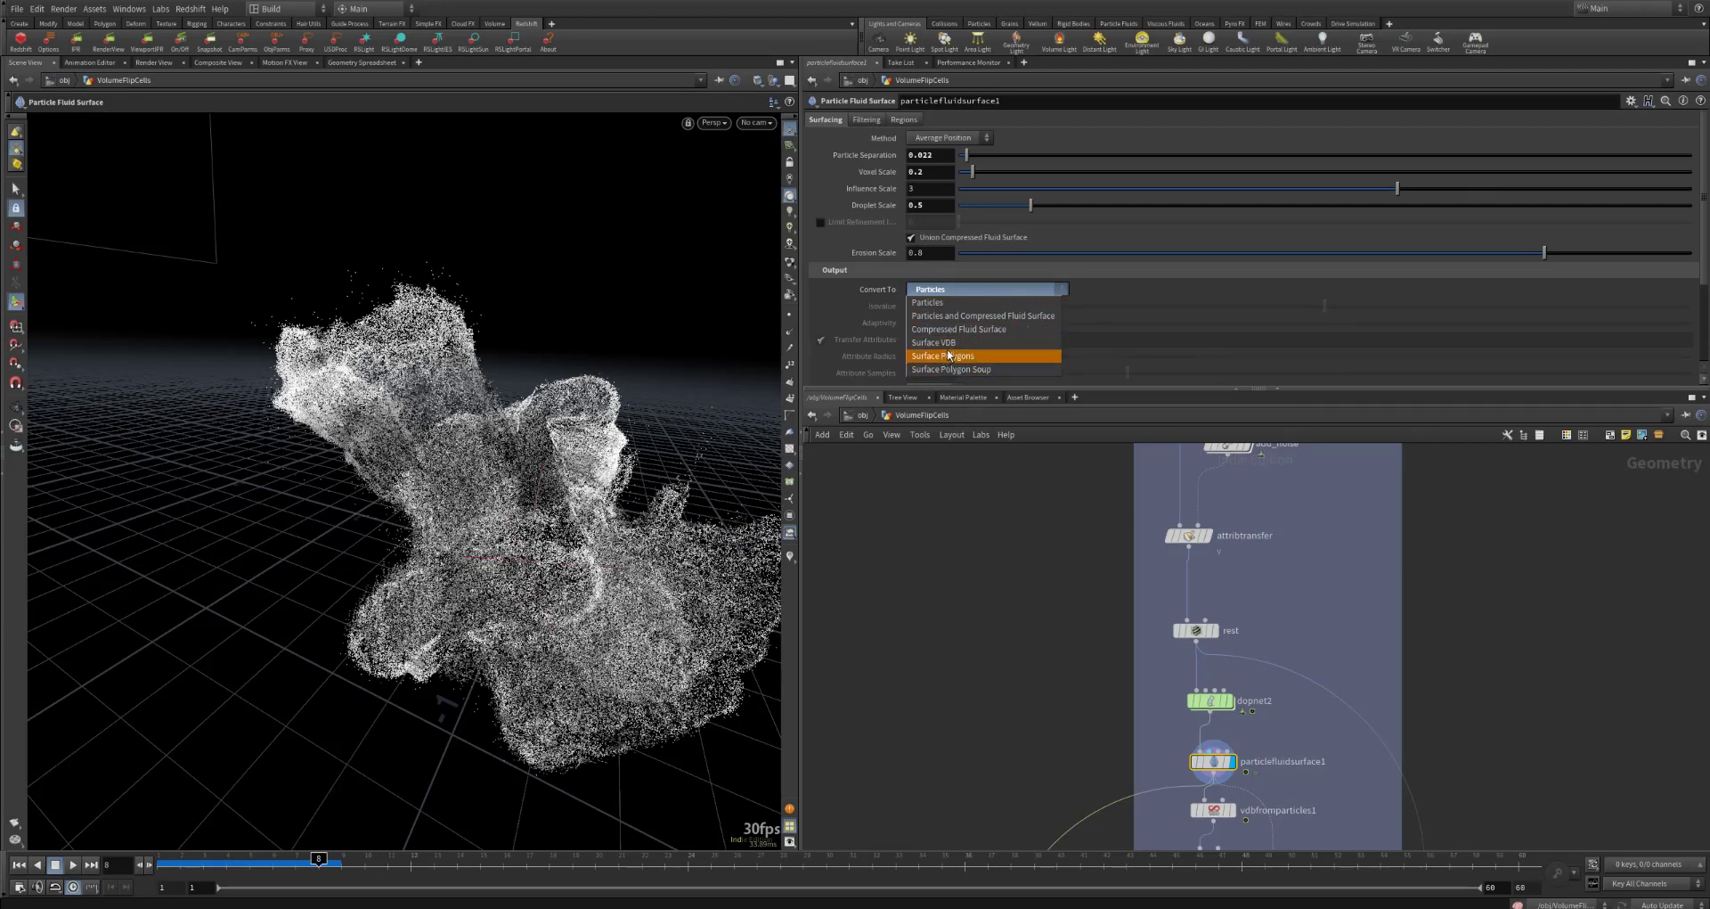
pyautogui.click(970, 291)
# Step: Display the result of vdbfromparticles1 below particlefluidsurface1 and open its settings
pyautogui.moveTo(1382, 584); pyautogui.dragTo(1409, 480, button='middle')
pyautogui.moveTo(1515, 645)
pyautogui.mouseDown(button='middle')
pyautogui.moveTo(1538, 531)
pyautogui.moveTo(1523, 538)
pyautogui.moveTo(1503, 504)
pyautogui.mouseUp(button='middle')
pyautogui.scroll(-3, 1550, 579)
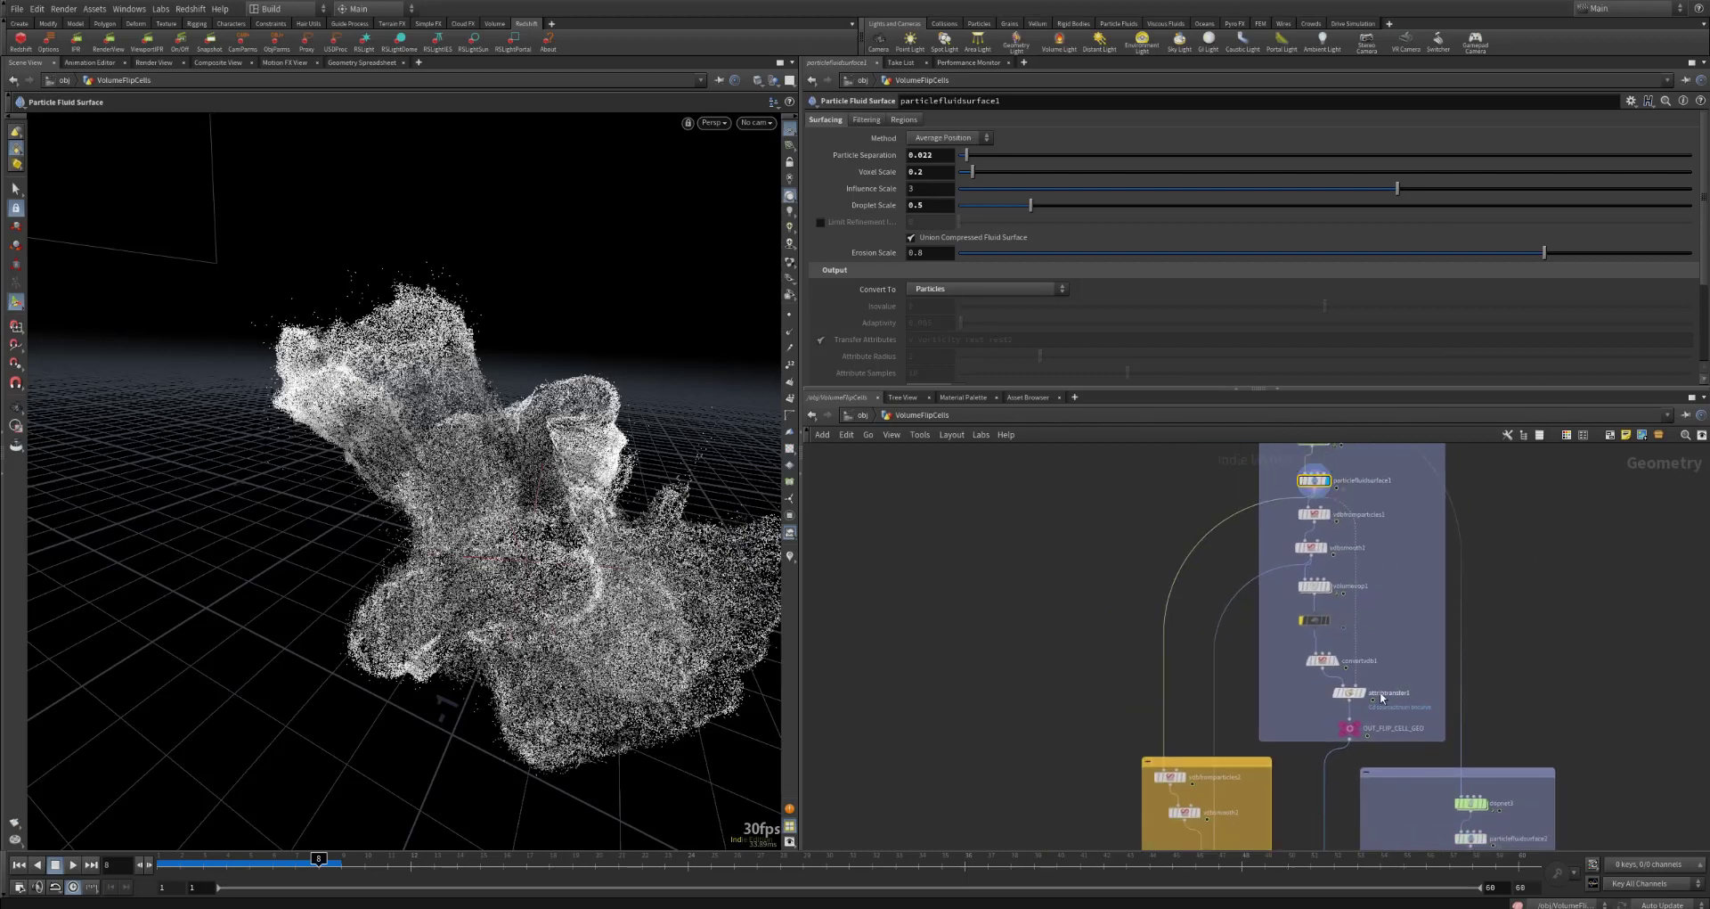
pyautogui.moveTo(1522, 574)
pyautogui.mouseDown(button='middle')
pyautogui.moveTo(1435, 572)
pyautogui.moveTo(1405, 644)
pyautogui.moveTo(1508, 583)
pyautogui.mouseUp(button='middle')
pyautogui.click(1301, 527)
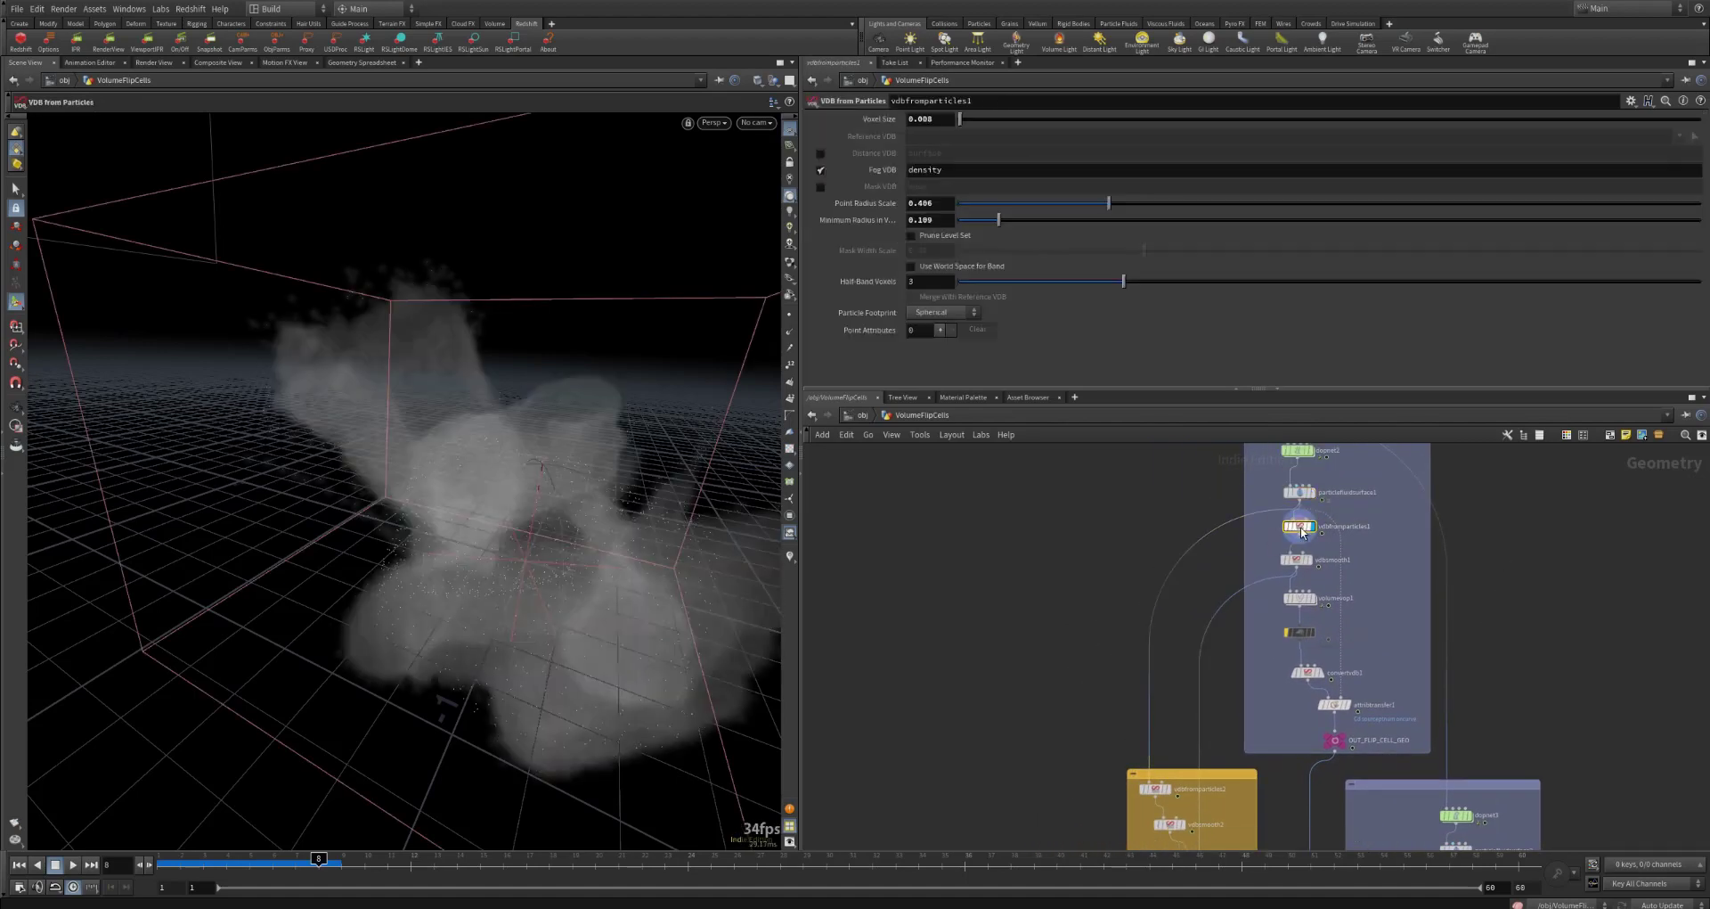
# Step: Switch vdbfromparticles1 from its Fog VDB density output to a Distance VDB surface for comparison, and restore the Fog VDB
pyautogui.click(821, 169)
pyautogui.click(822, 151)
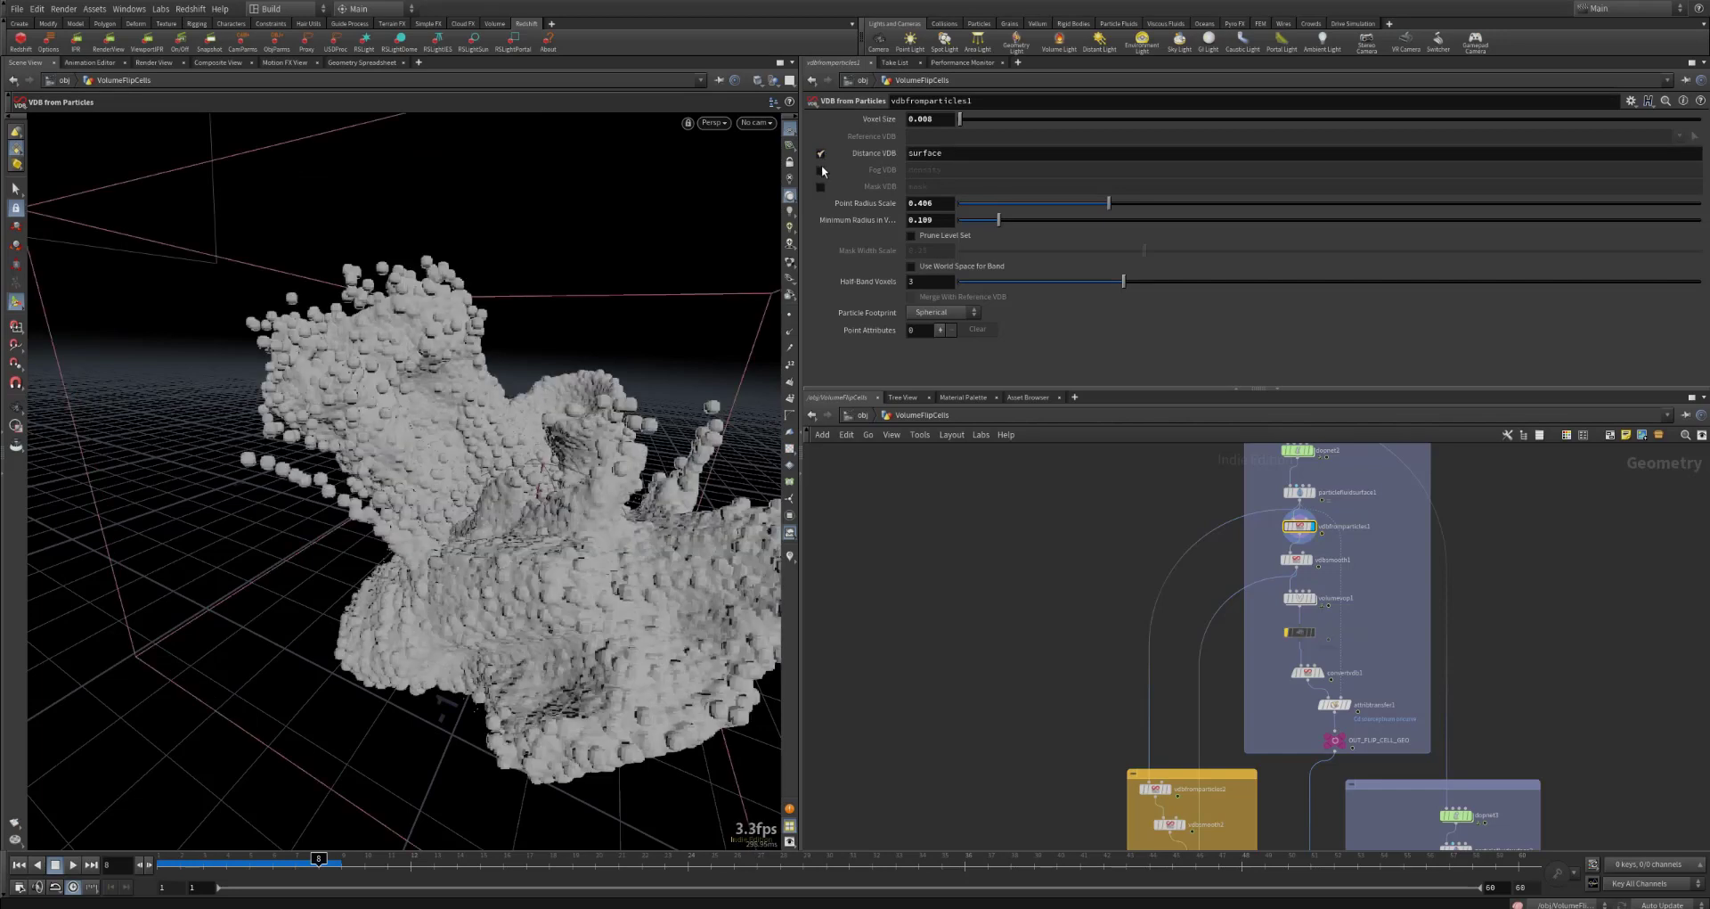
pyautogui.click(820, 154)
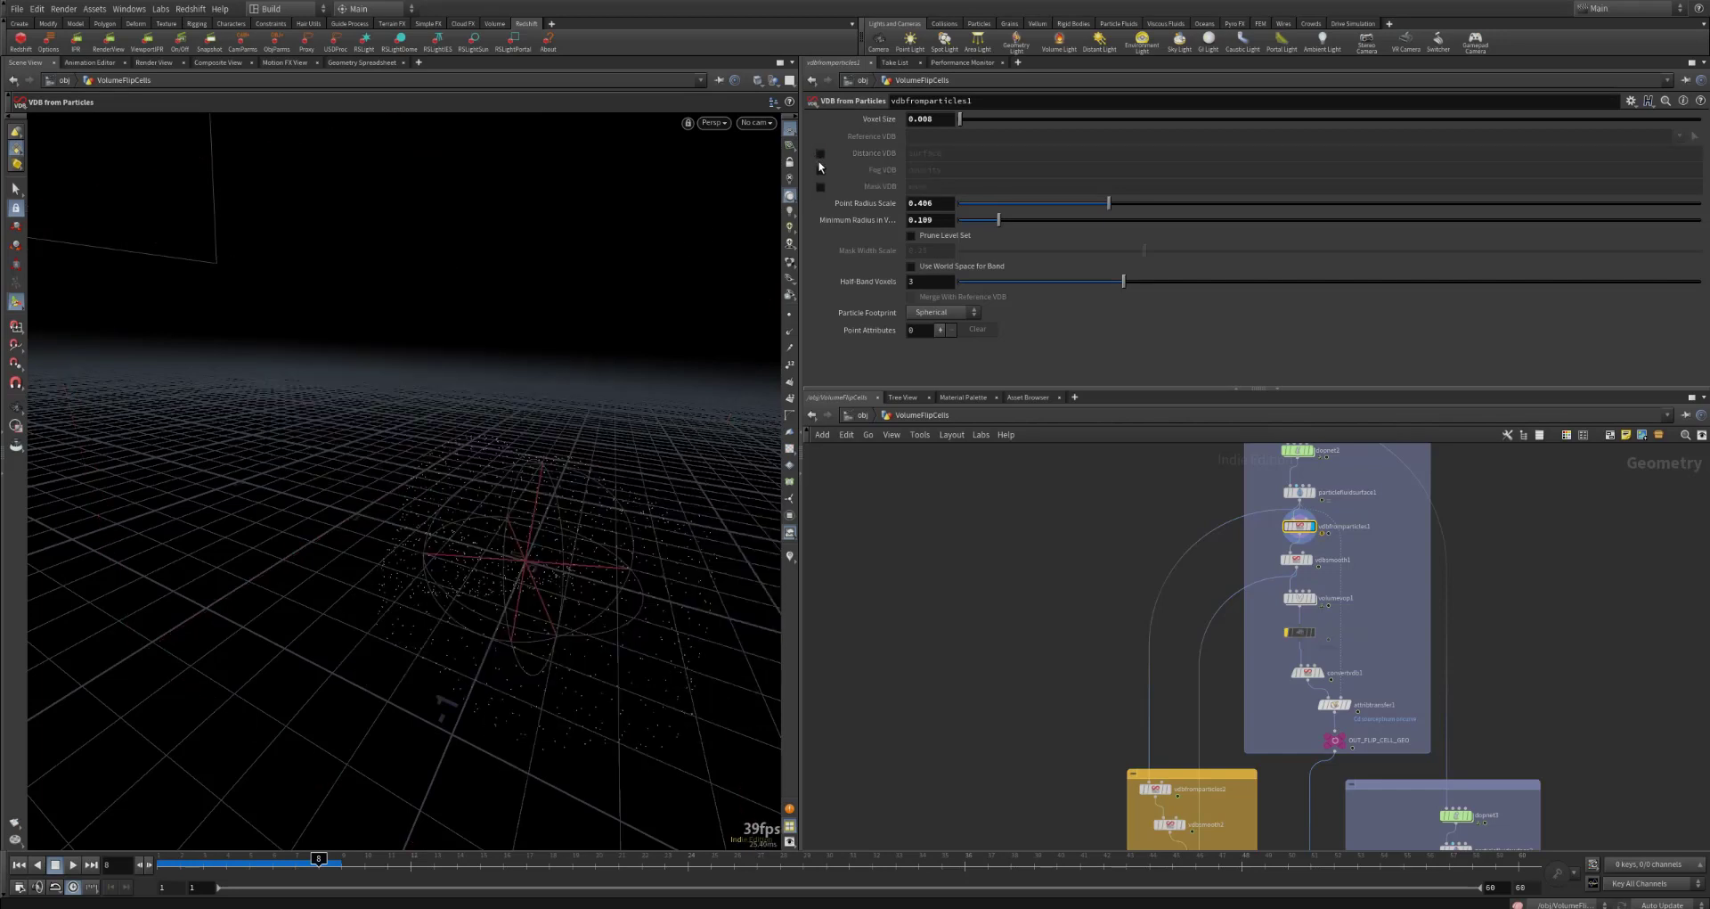
pyautogui.click(820, 169)
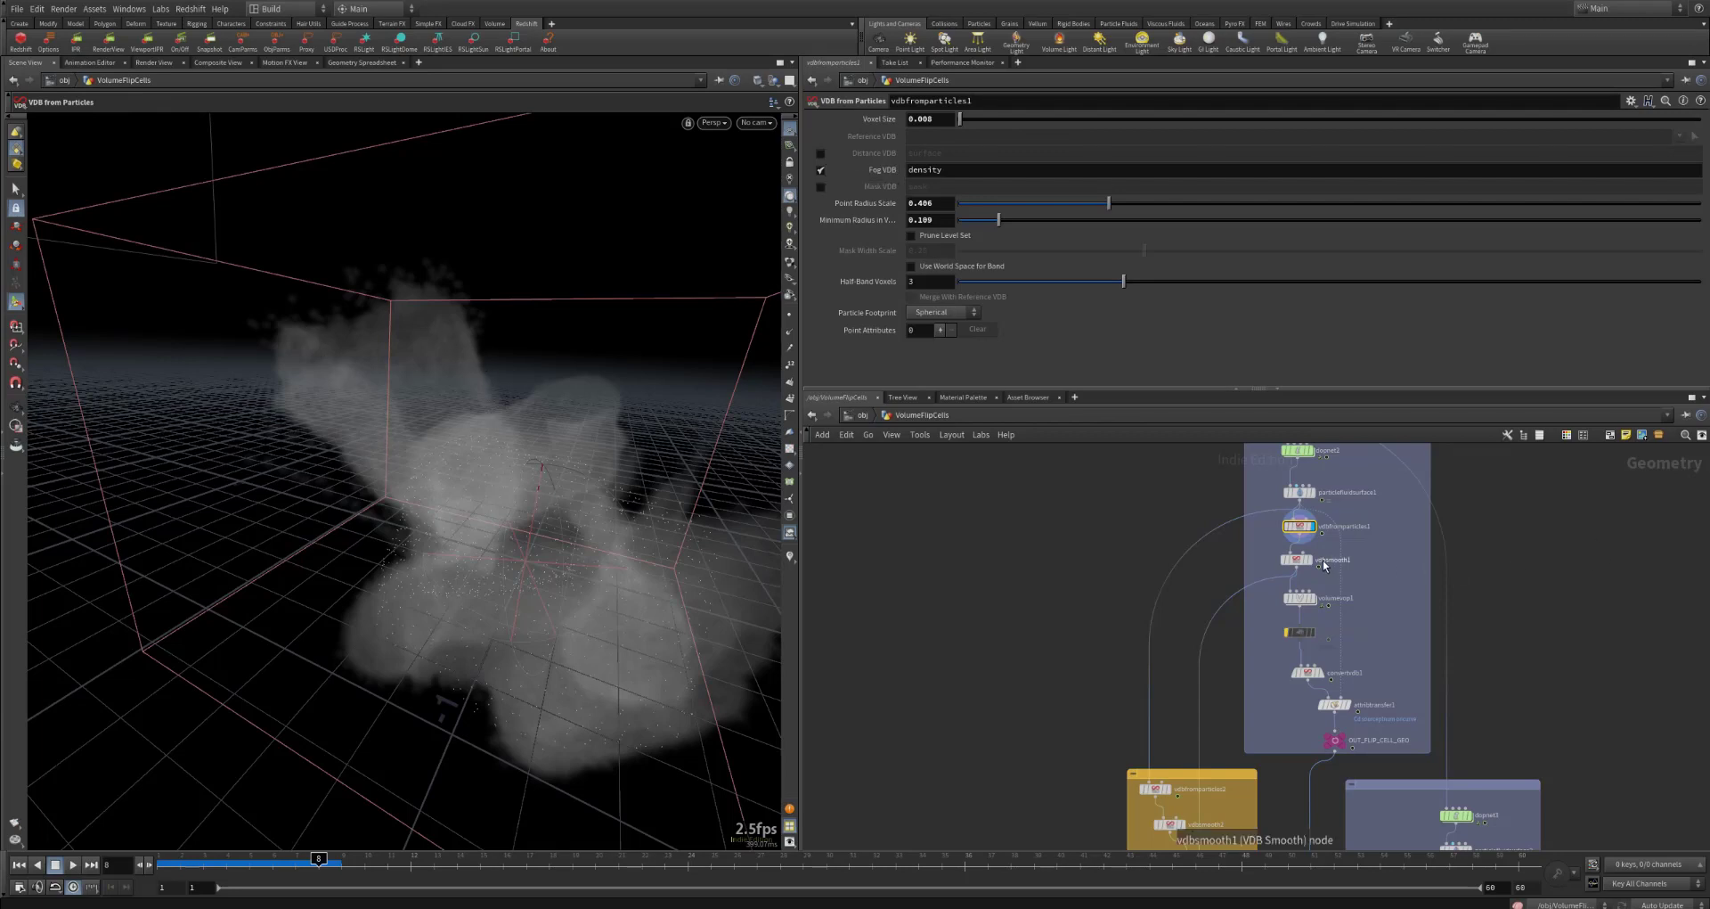
# Step: Display vdbsmooth1's result and compare it with the unsmoothed vdbfromparticles1 volume
pyautogui.moveTo(1313, 561)
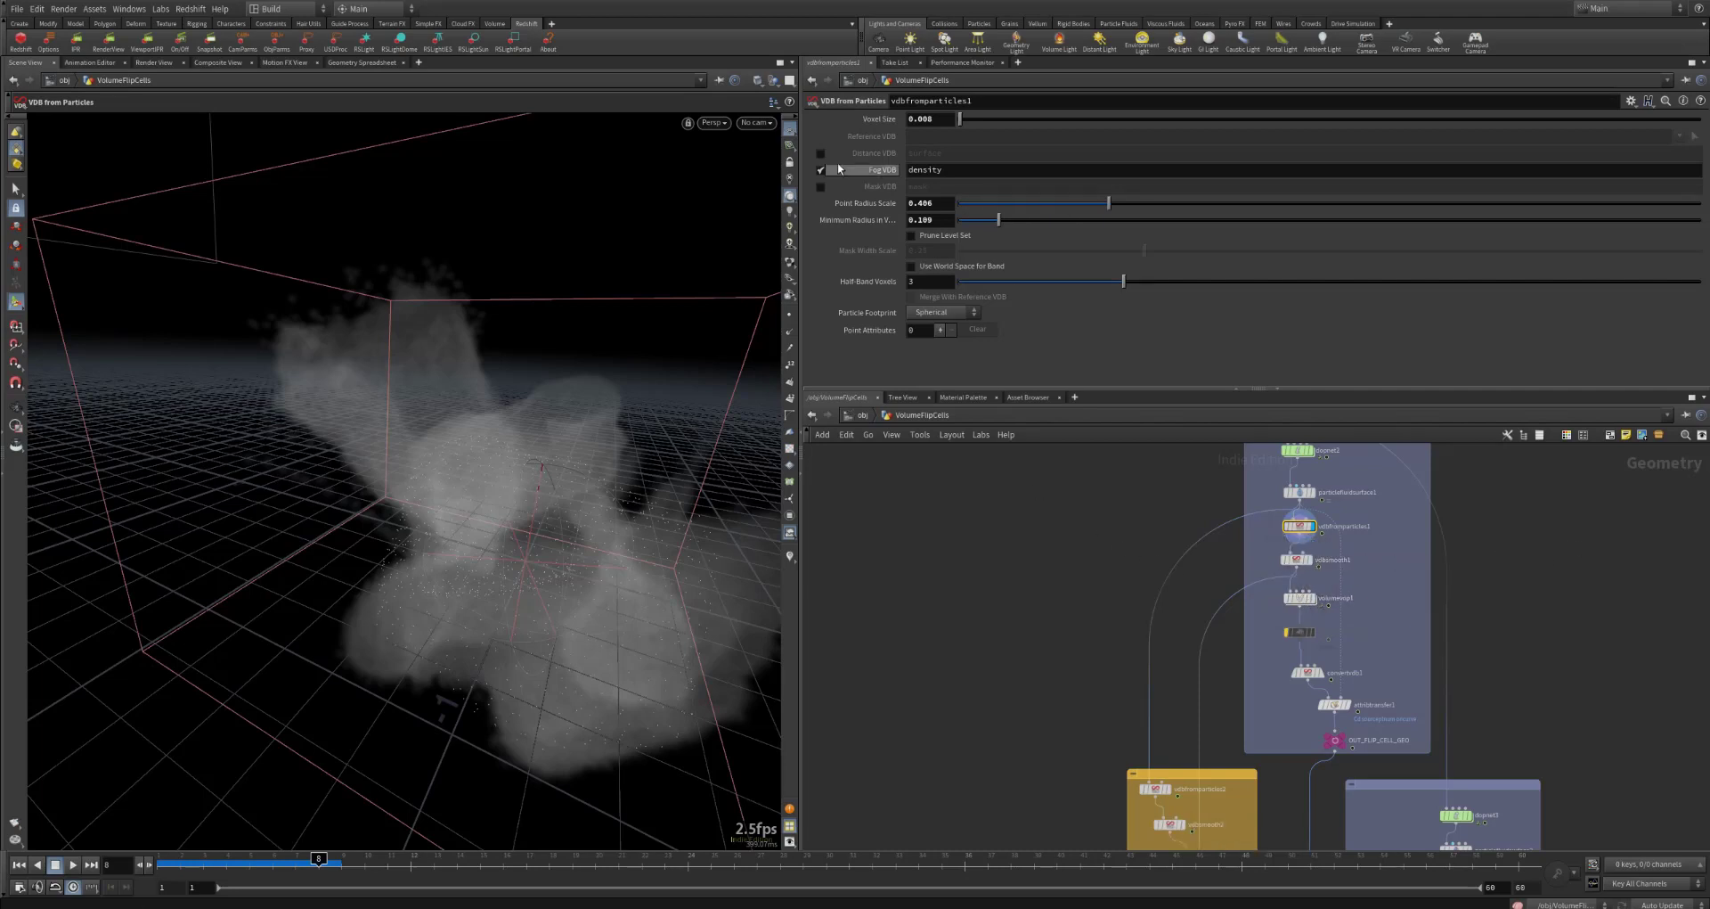
pyautogui.click(1296, 560)
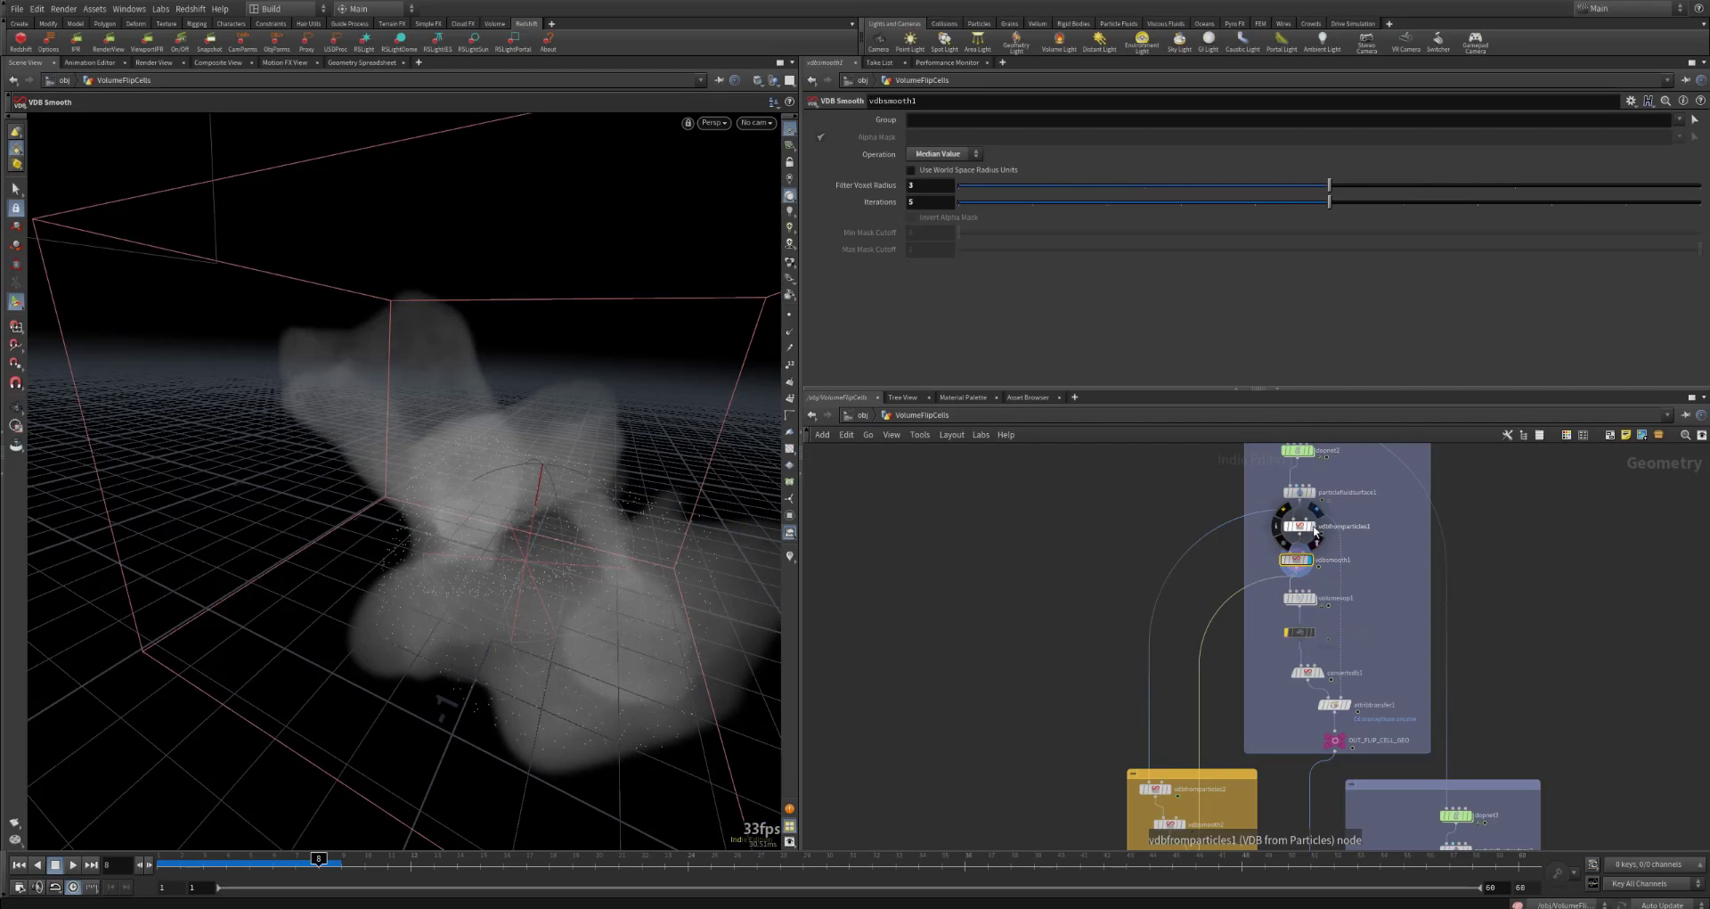
pyautogui.click(1314, 527)
pyautogui.click(1310, 558)
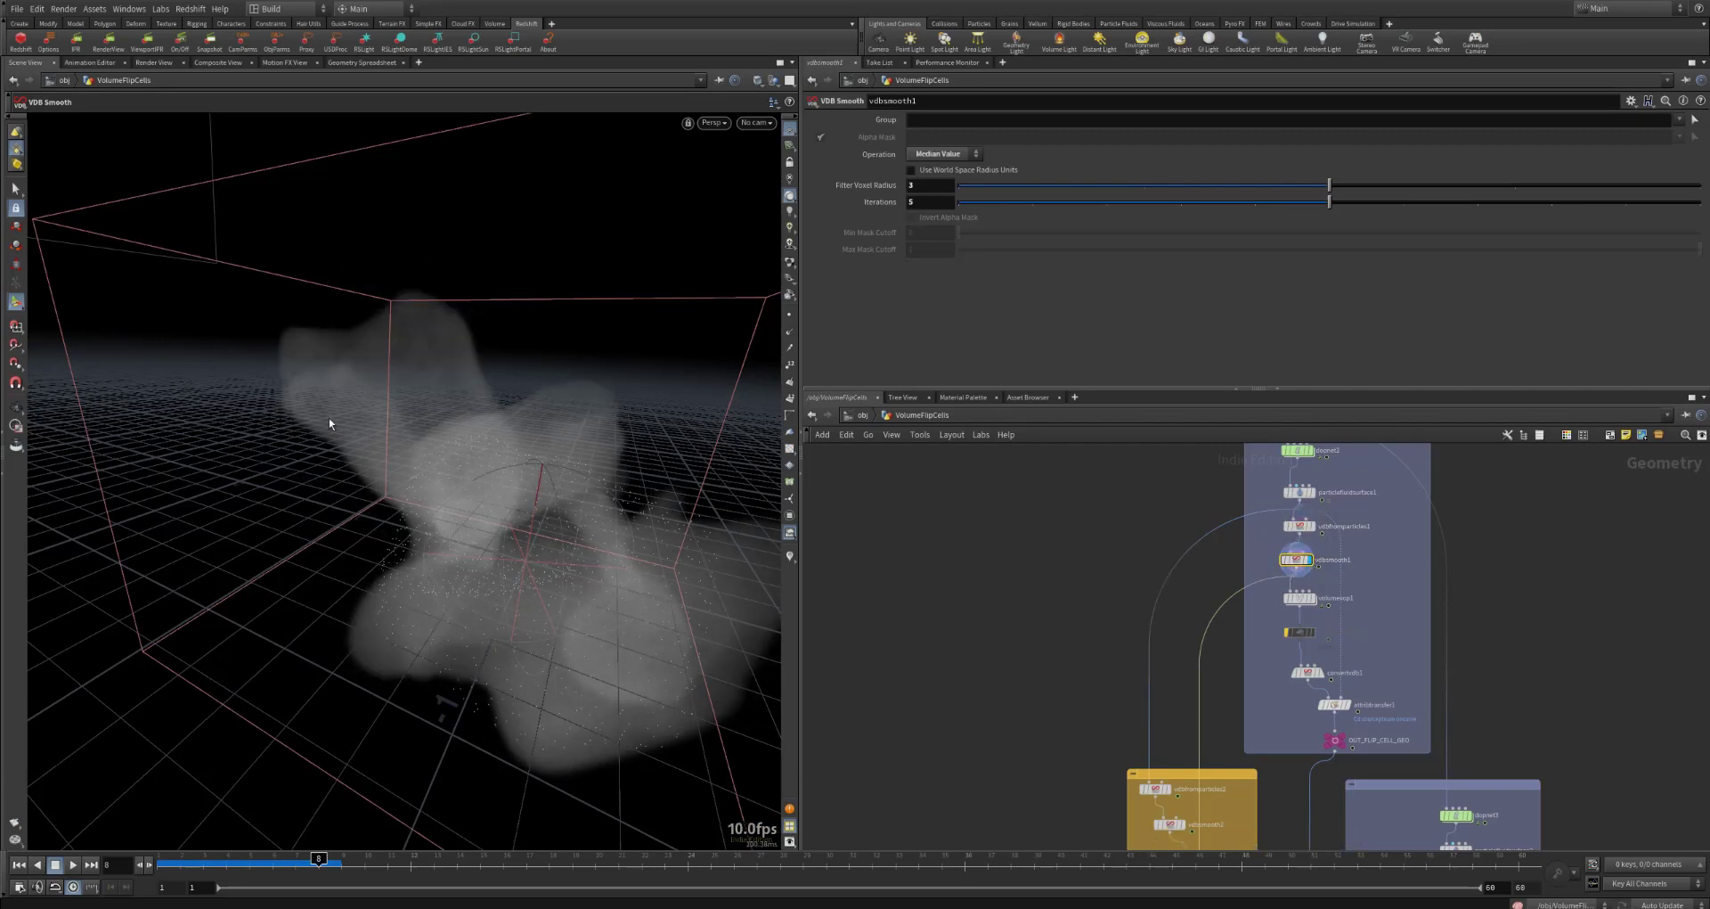
# Step: Display the volume VOP's result below vdbsmooth1 and open its VEX network
pyautogui.click(1310, 599)
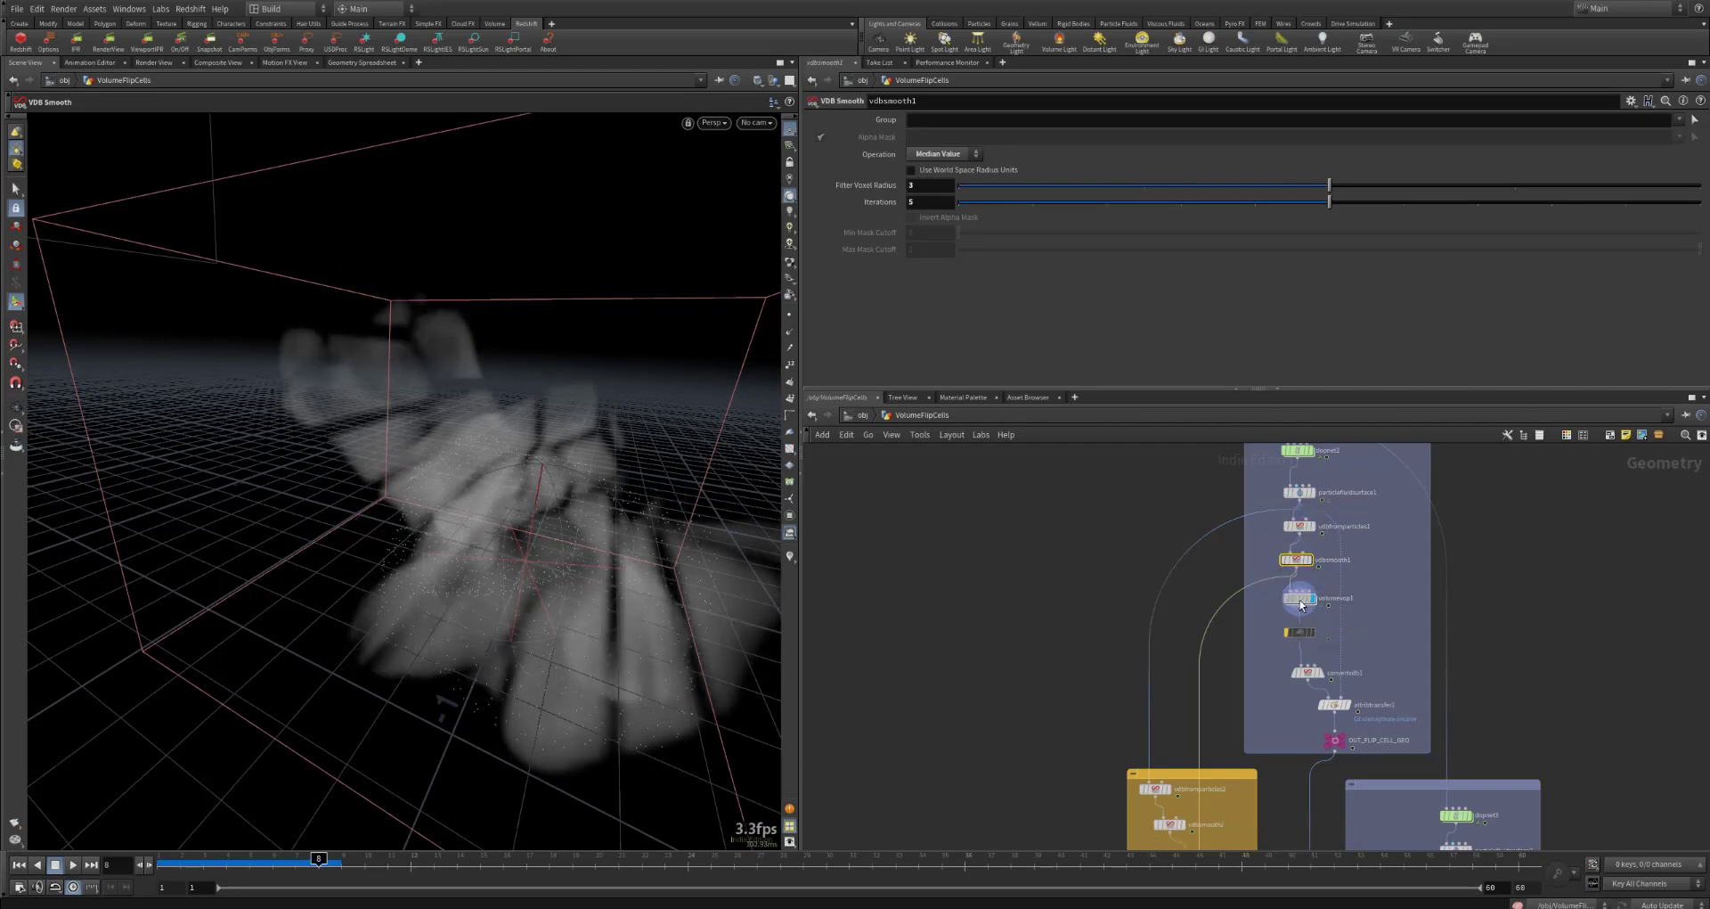
pyautogui.click(1299, 597)
pyautogui.doubleClick(1299, 597)
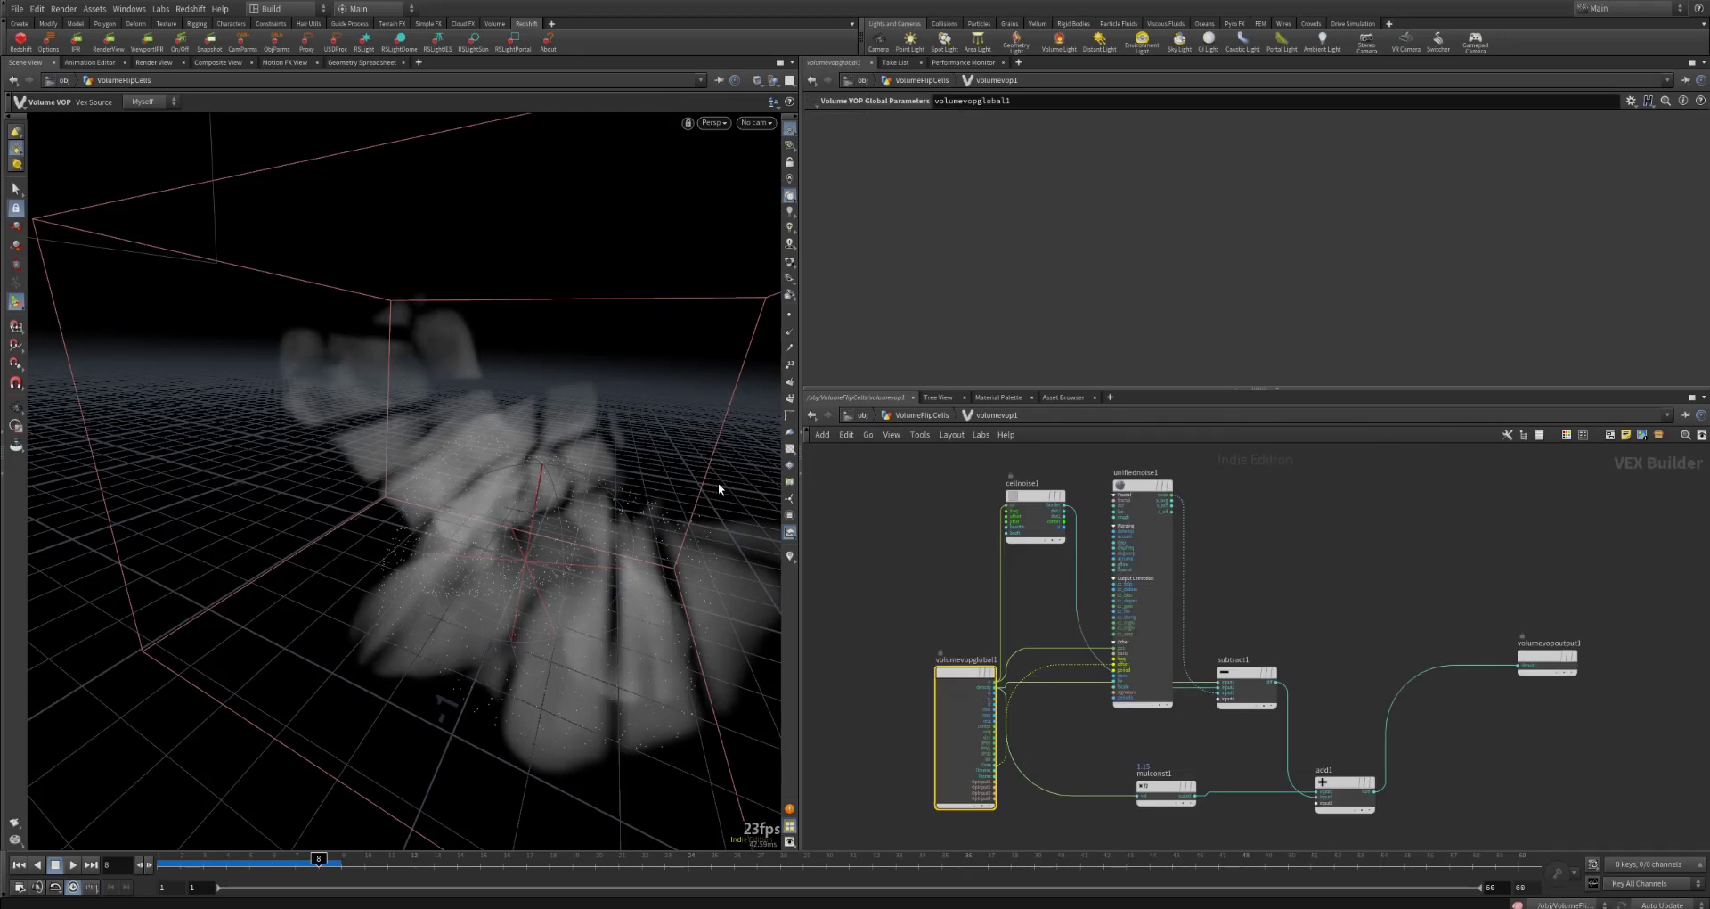
# Step: Spread out the unifiednoise1, cellnoise1 and subtract1 nodes in volumevop1 so their connections are easier to follow
pyautogui.moveTo(975, 687); pyautogui.dragTo(824, 686)
pyautogui.moveTo(1175, 482); pyautogui.dragTo(1040, 580)
pyautogui.moveTo(1064, 496); pyautogui.dragTo(1098, 481)
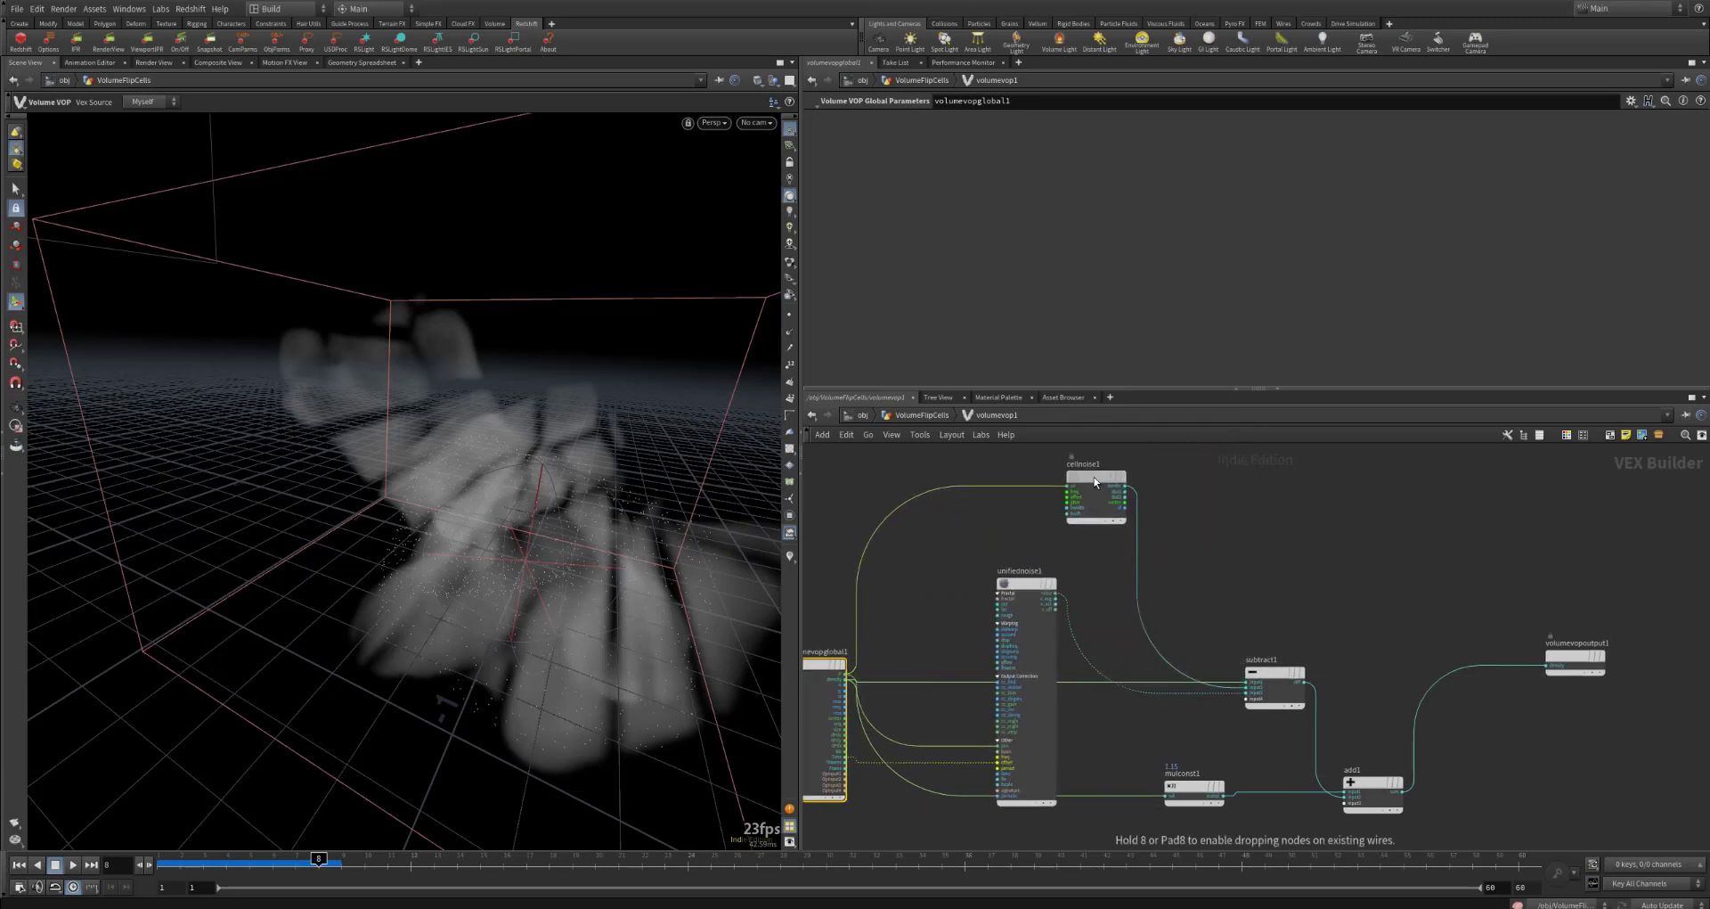
pyautogui.moveTo(1277, 677); pyautogui.dragTo(1358, 574)
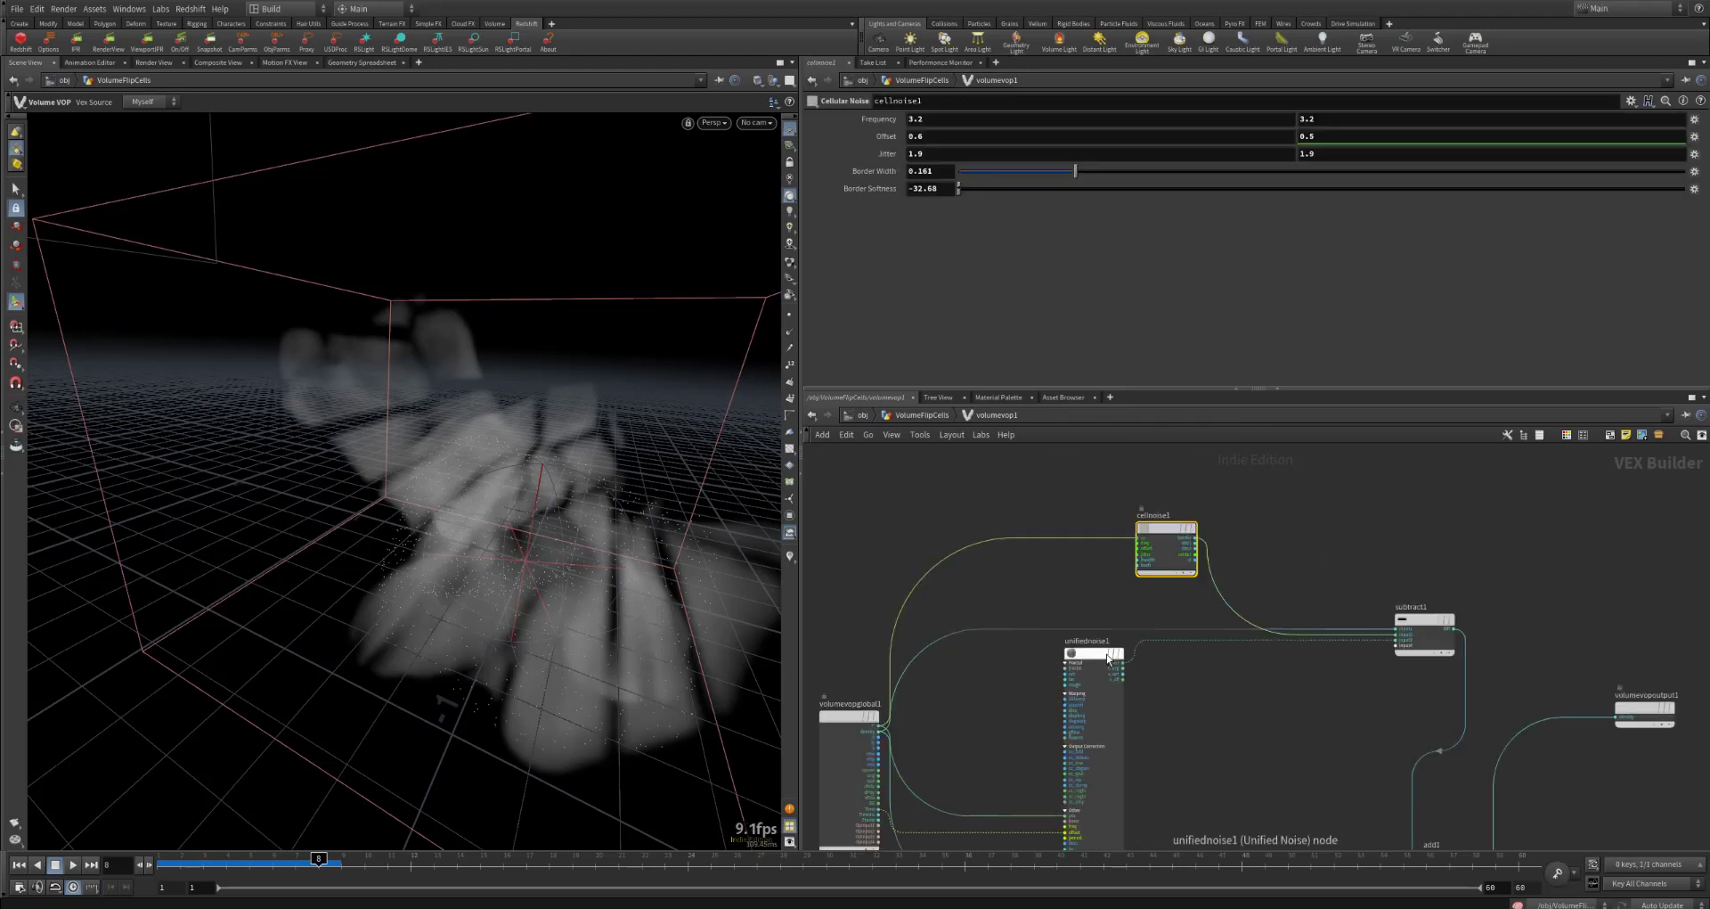
# Step: Bypass unifiednoise1, mulconst1 and add1 one after another in volumevop1 to compare their effect on the volume
pyautogui.click(1108, 655)
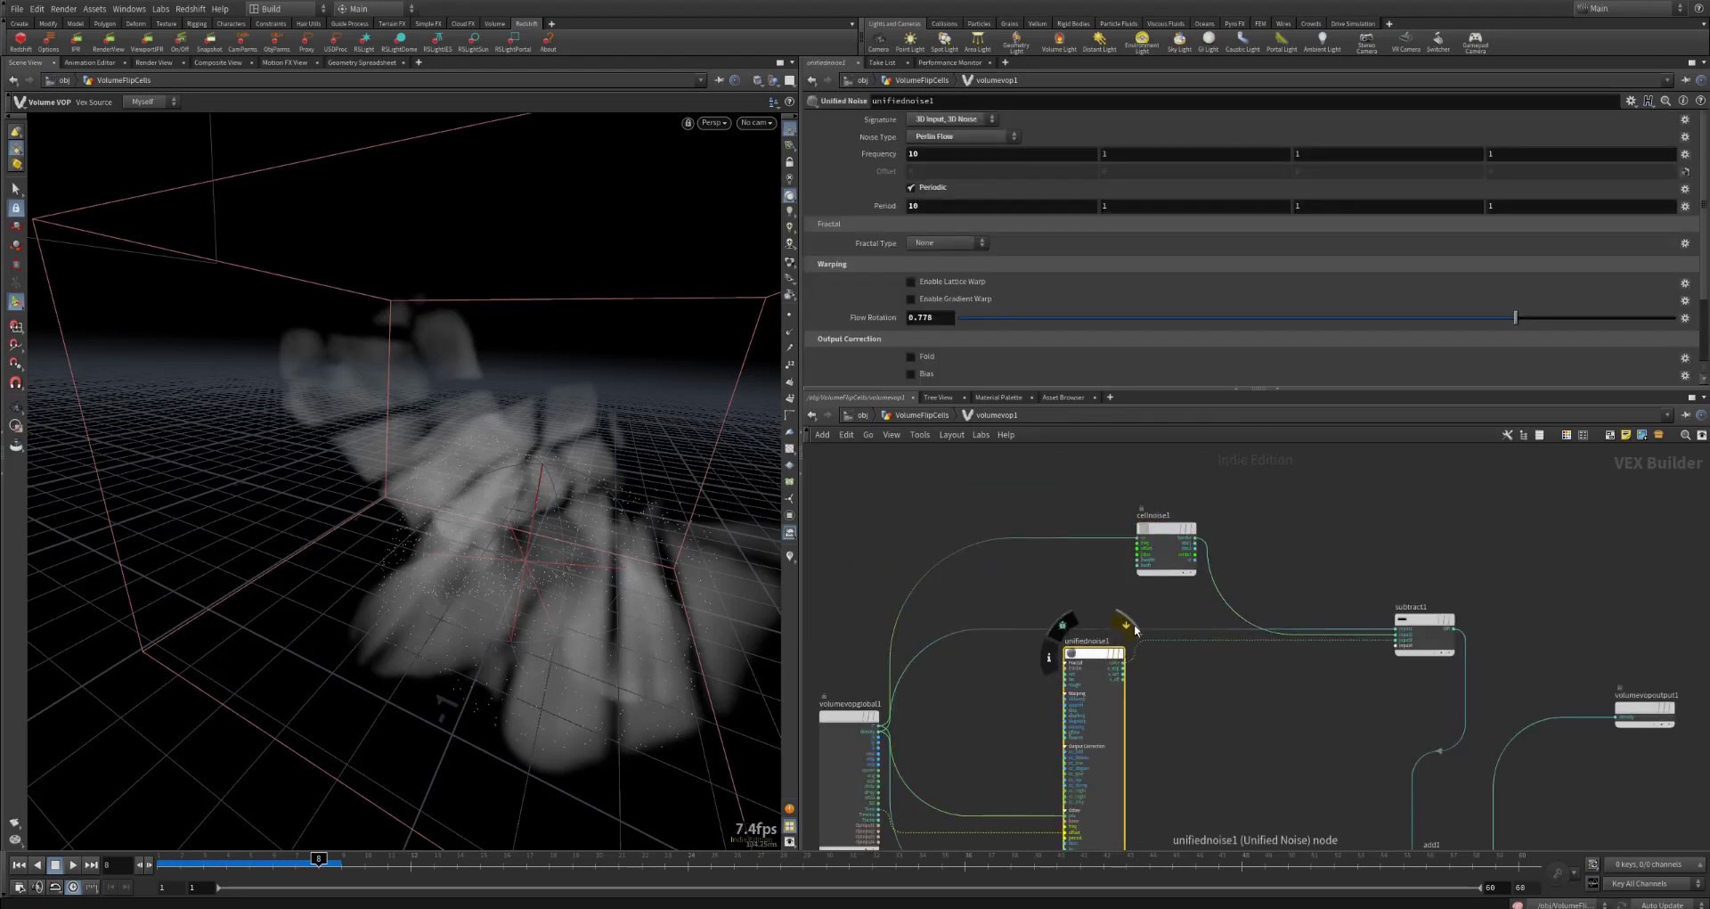
pyautogui.press('b')
pyautogui.moveTo(1182, 664); pyautogui.dragTo(1160, 487, button='middle')
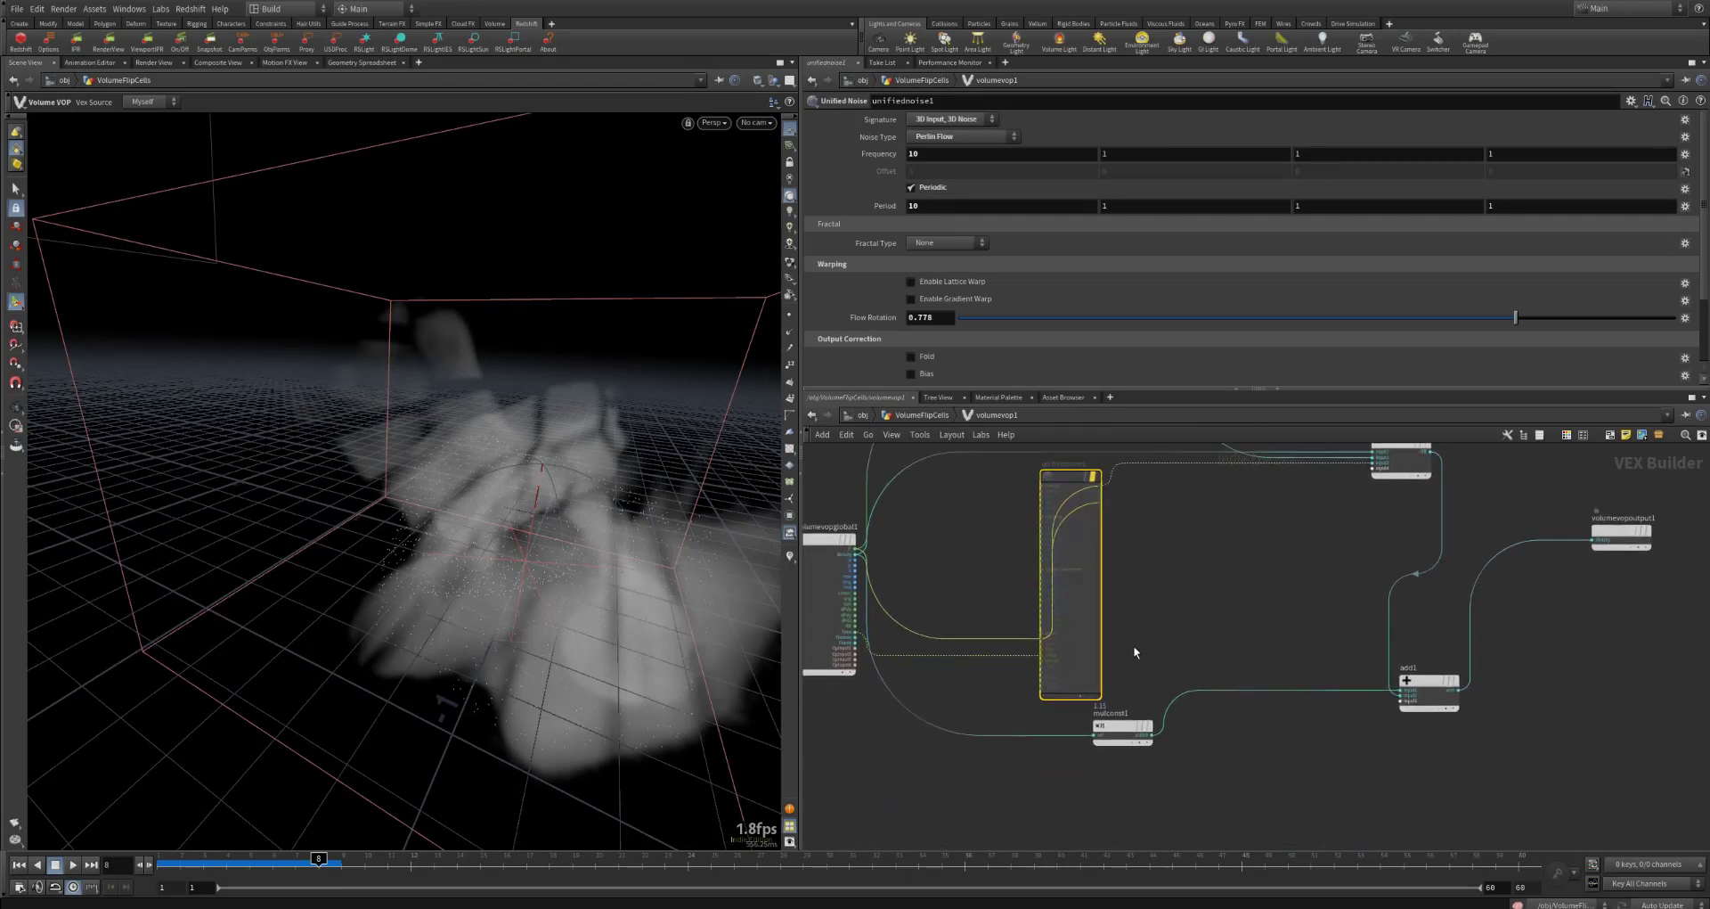
pyautogui.click(1141, 723)
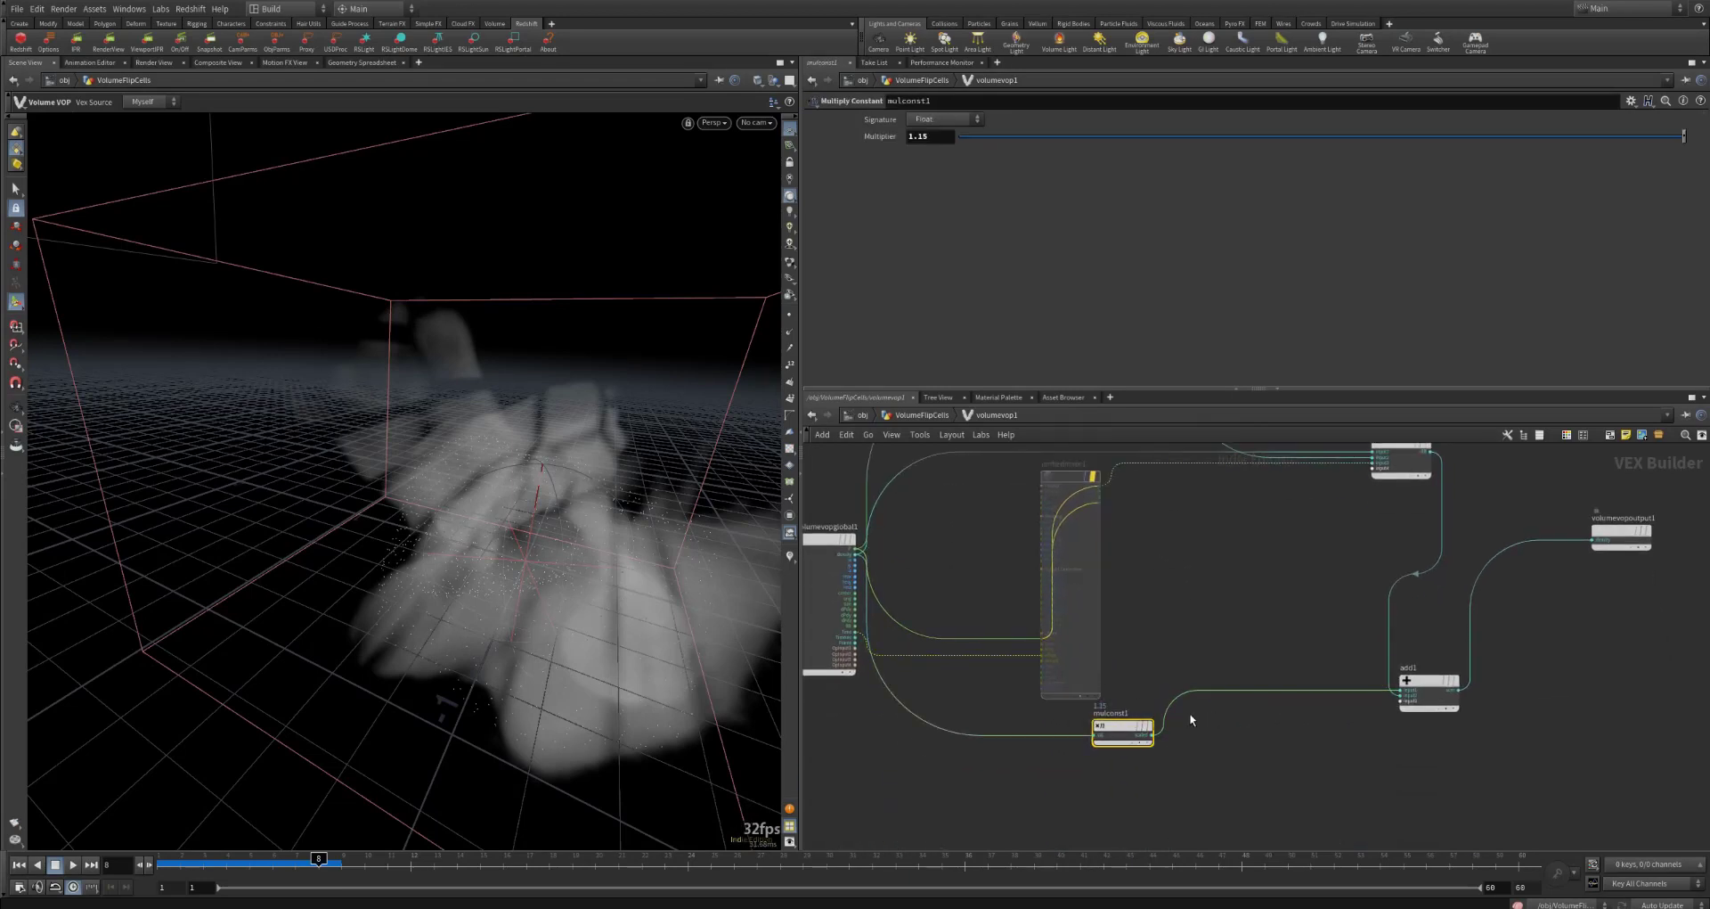
pyautogui.click(1430, 686)
pyautogui.click(1460, 656)
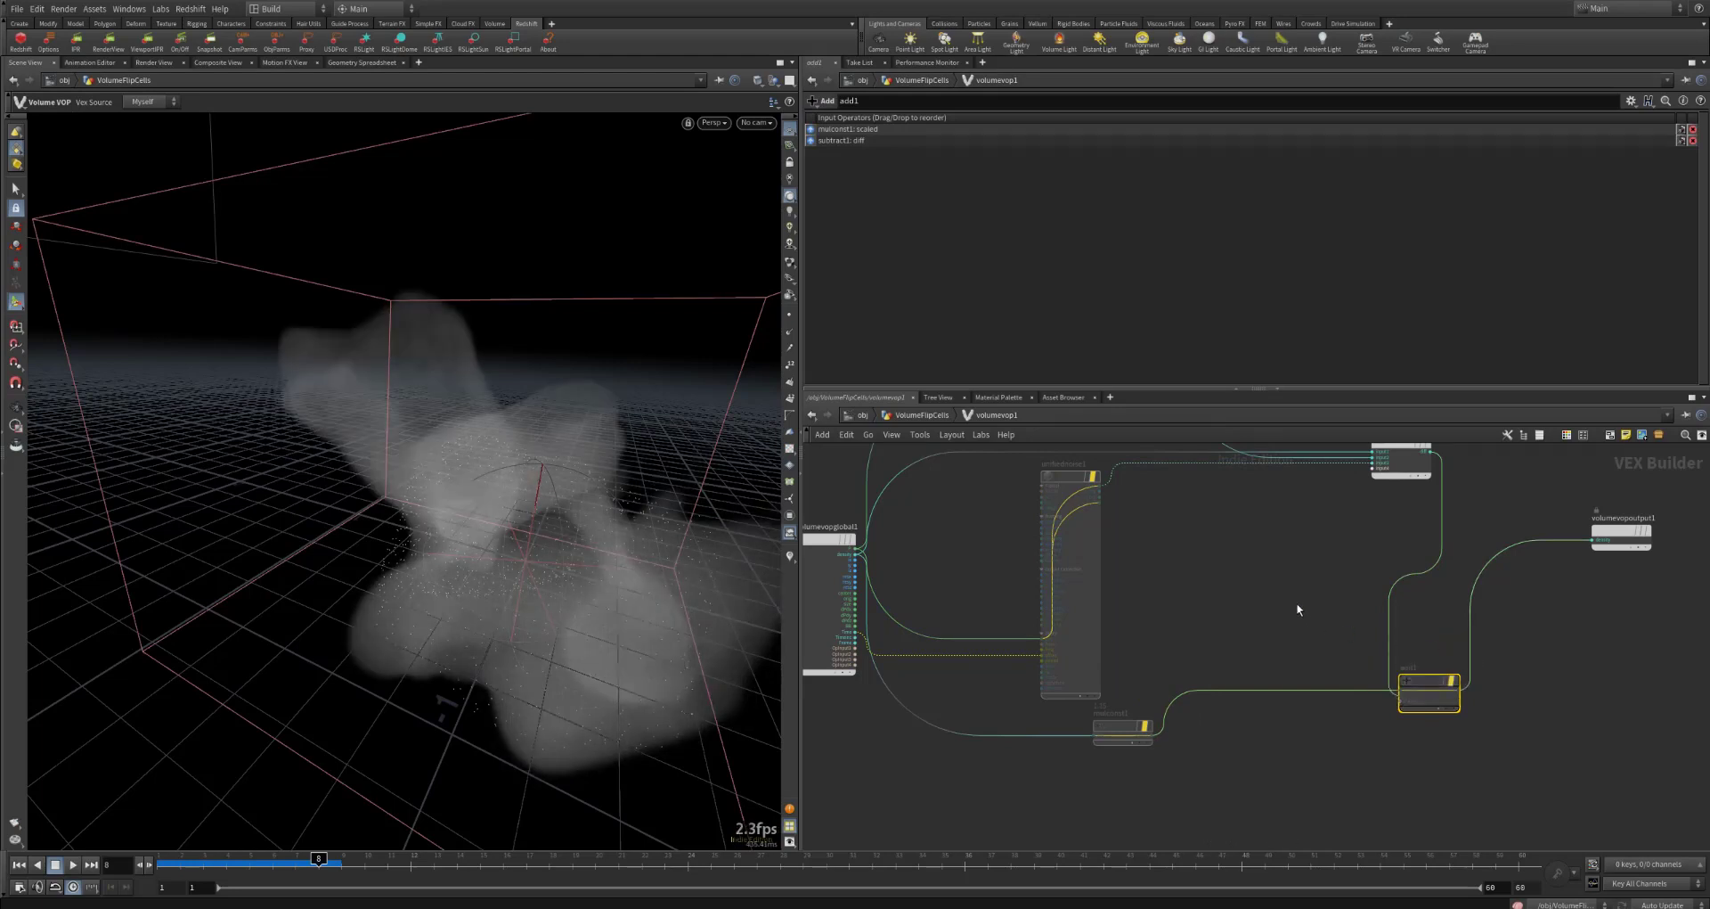
# Step: Connect the subtract1 output directly to volumevopoutput1 in place of add1
pyautogui.moveTo(1330, 578); pyautogui.dragTo(1297, 697, button='middle')
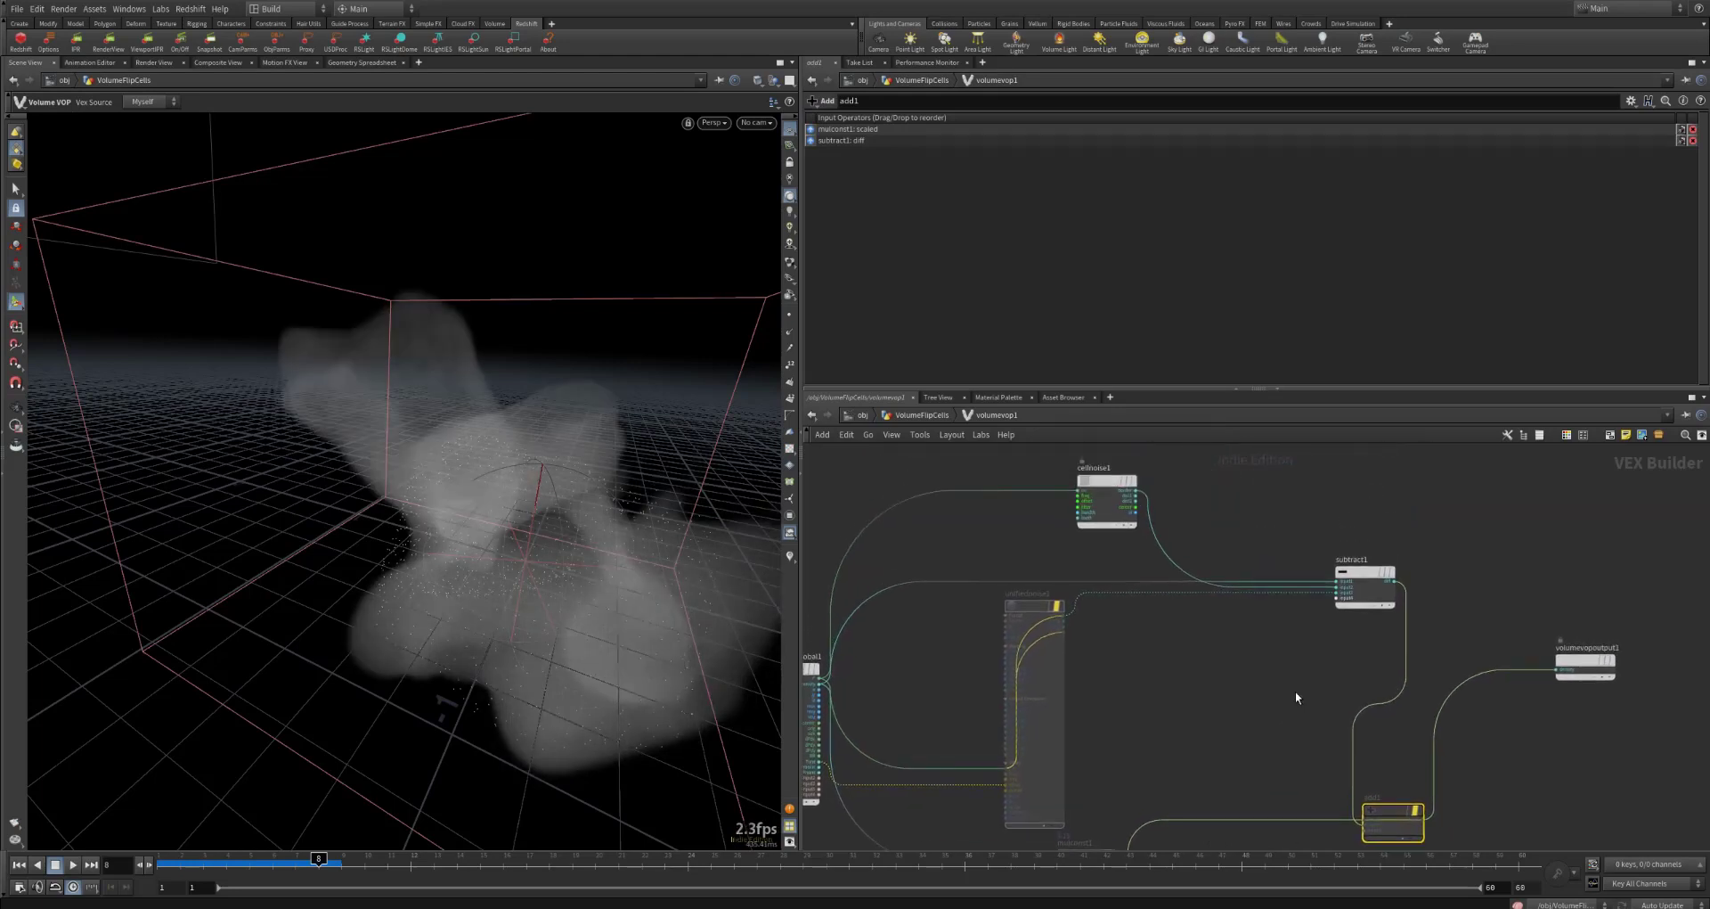
pyautogui.moveTo(1395, 580); pyautogui.dragTo(1564, 655)
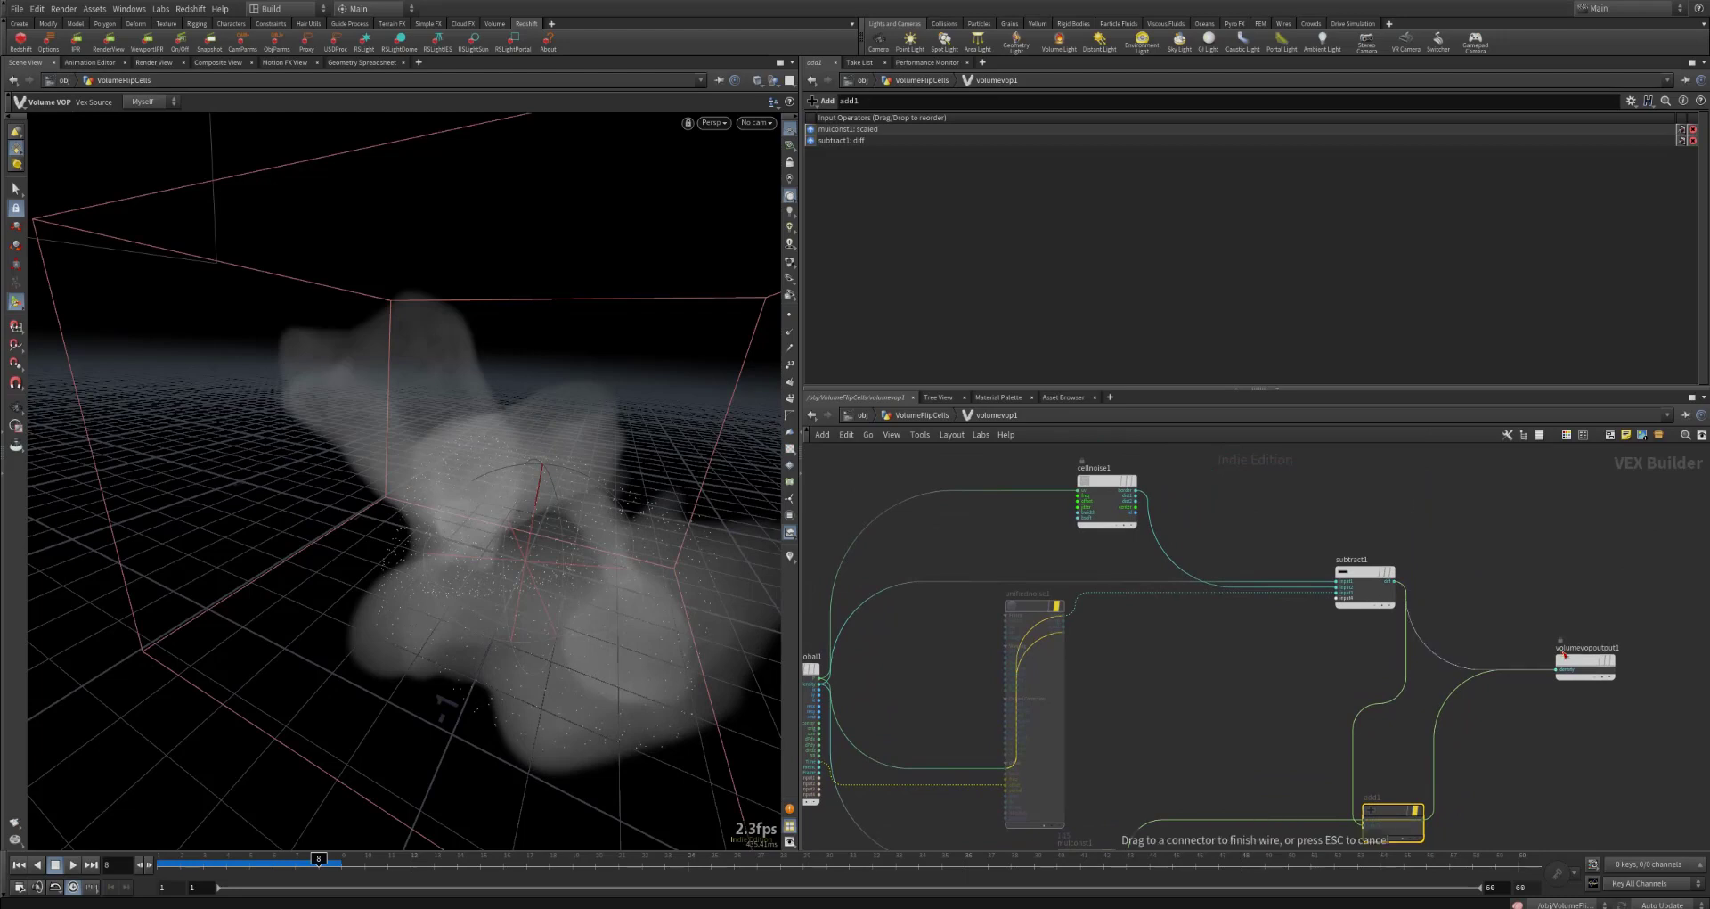
pyautogui.click(1572, 667)
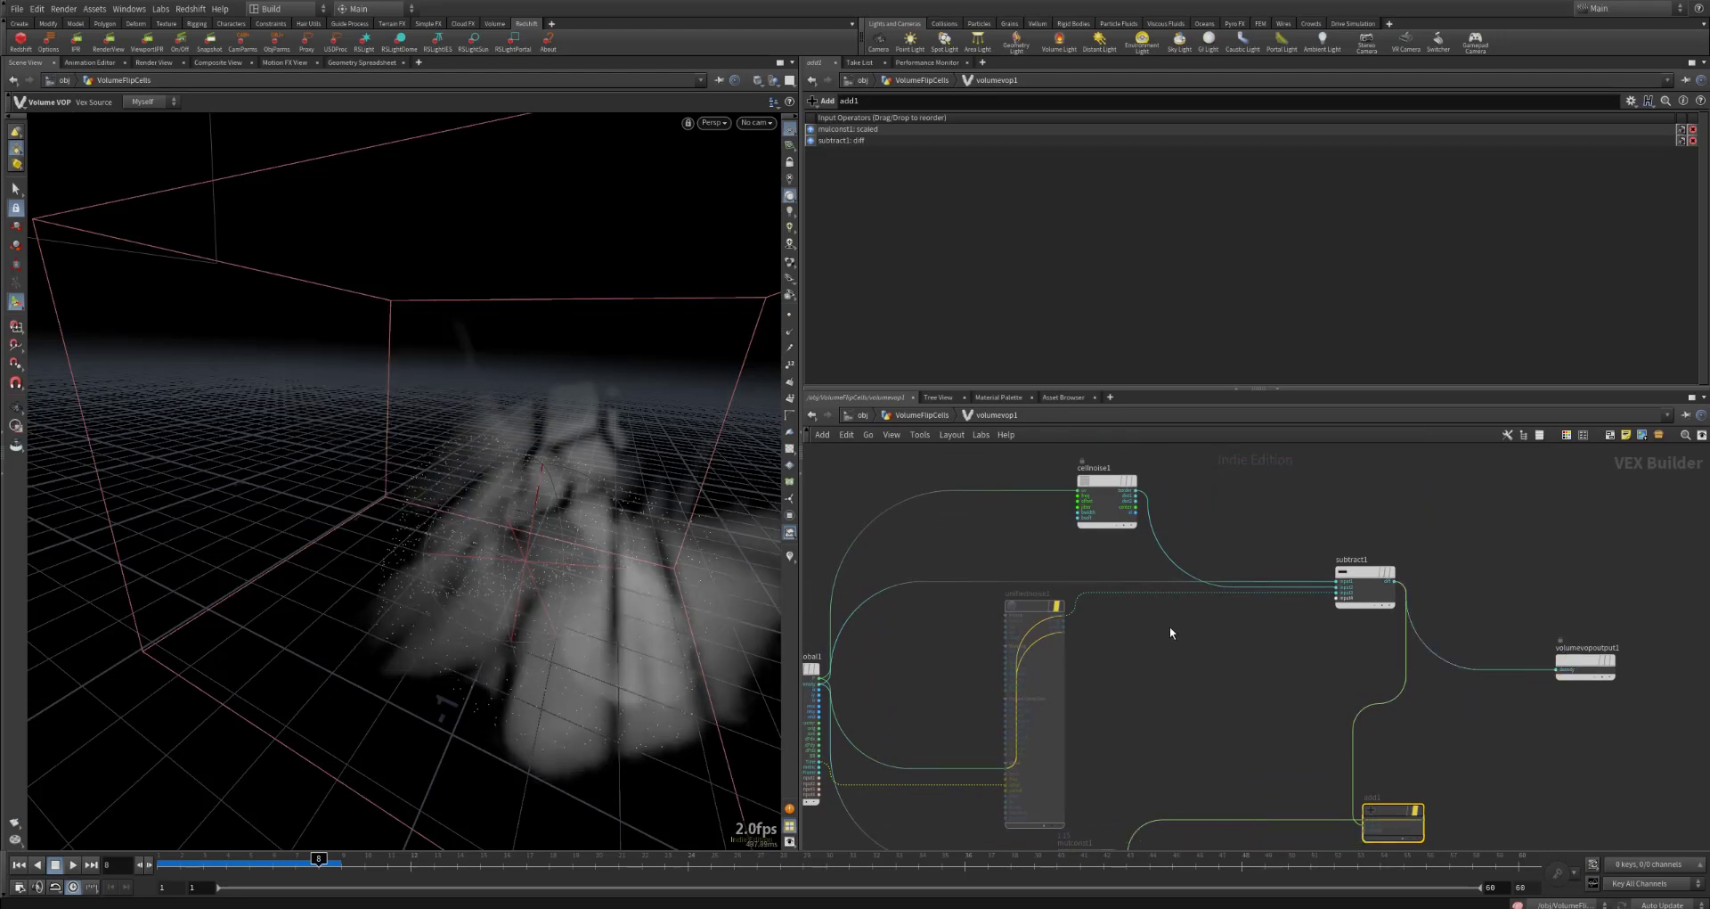
# Step: Review cellnoise1's frequency and offset parameters and set its Border Width to 0.1648
pyautogui.click(1107, 486)
pyautogui.moveTo(1233, 488); pyautogui.dragTo(1345, 513, button='middle')
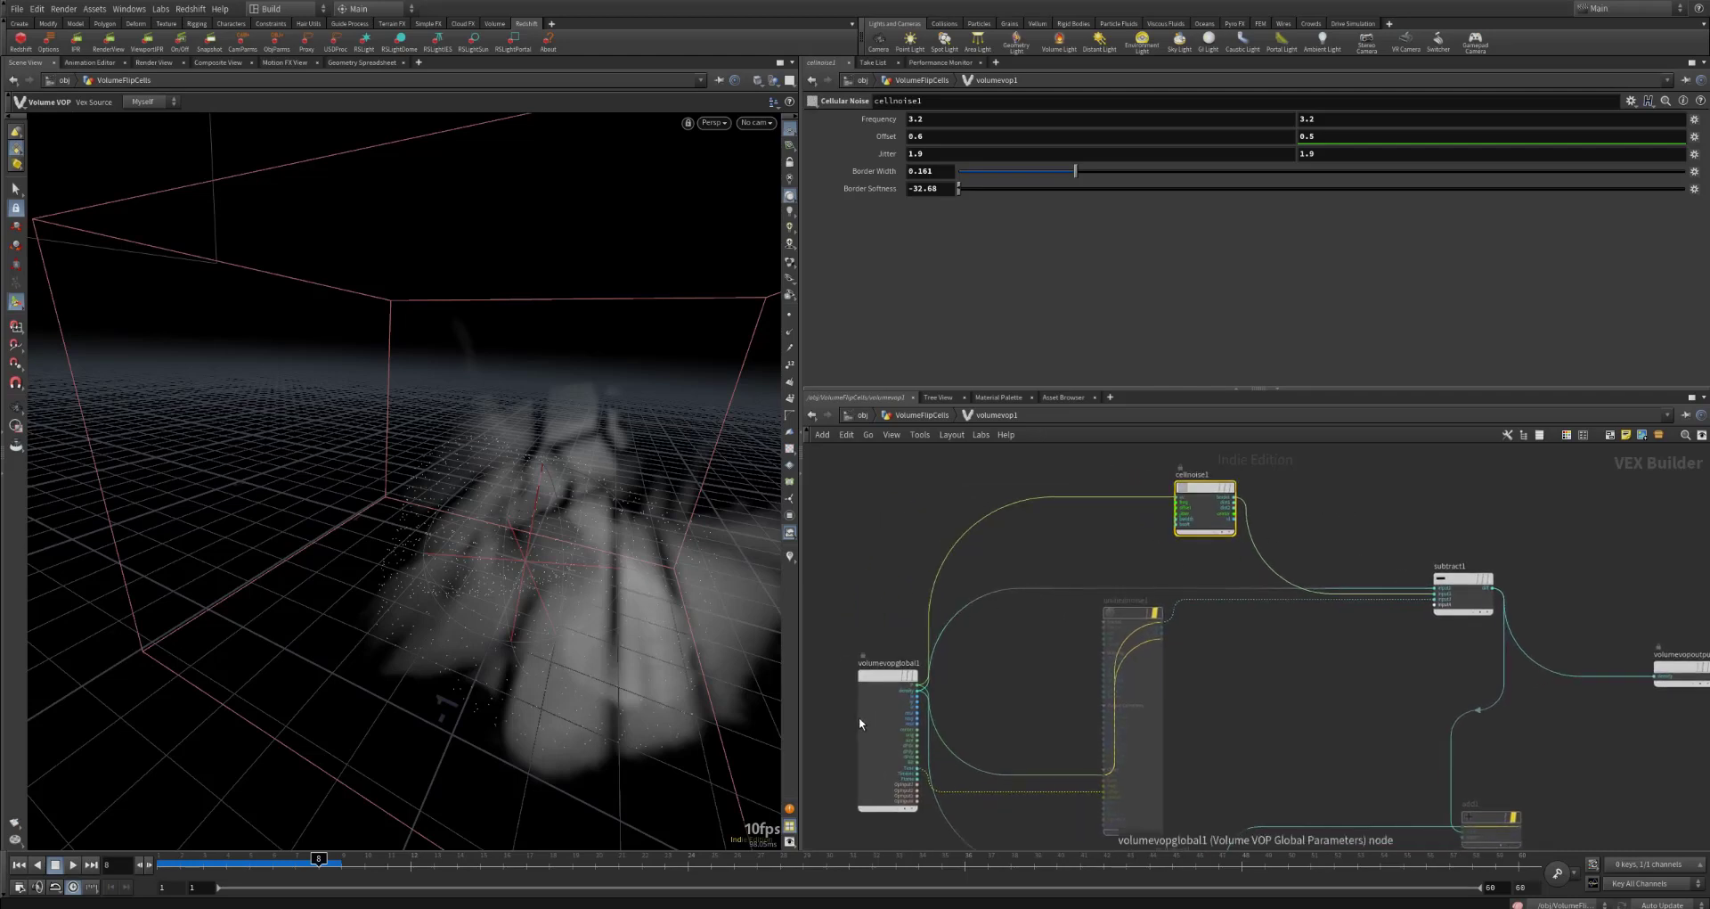
pyautogui.click(970, 116)
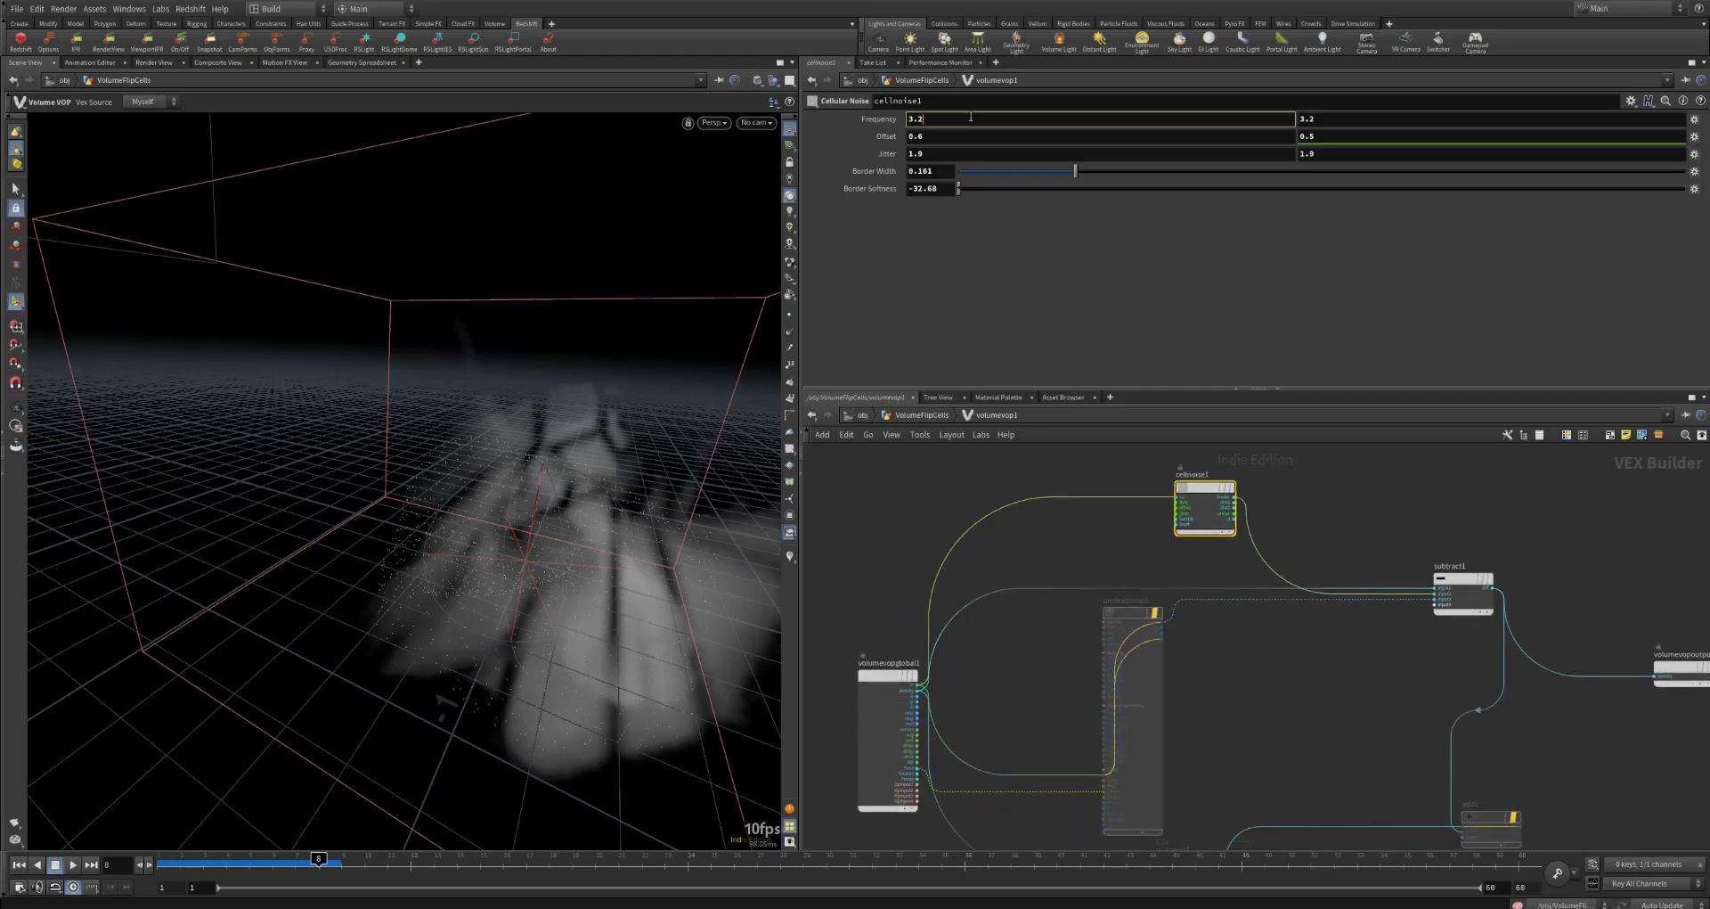
pyautogui.click(923, 137)
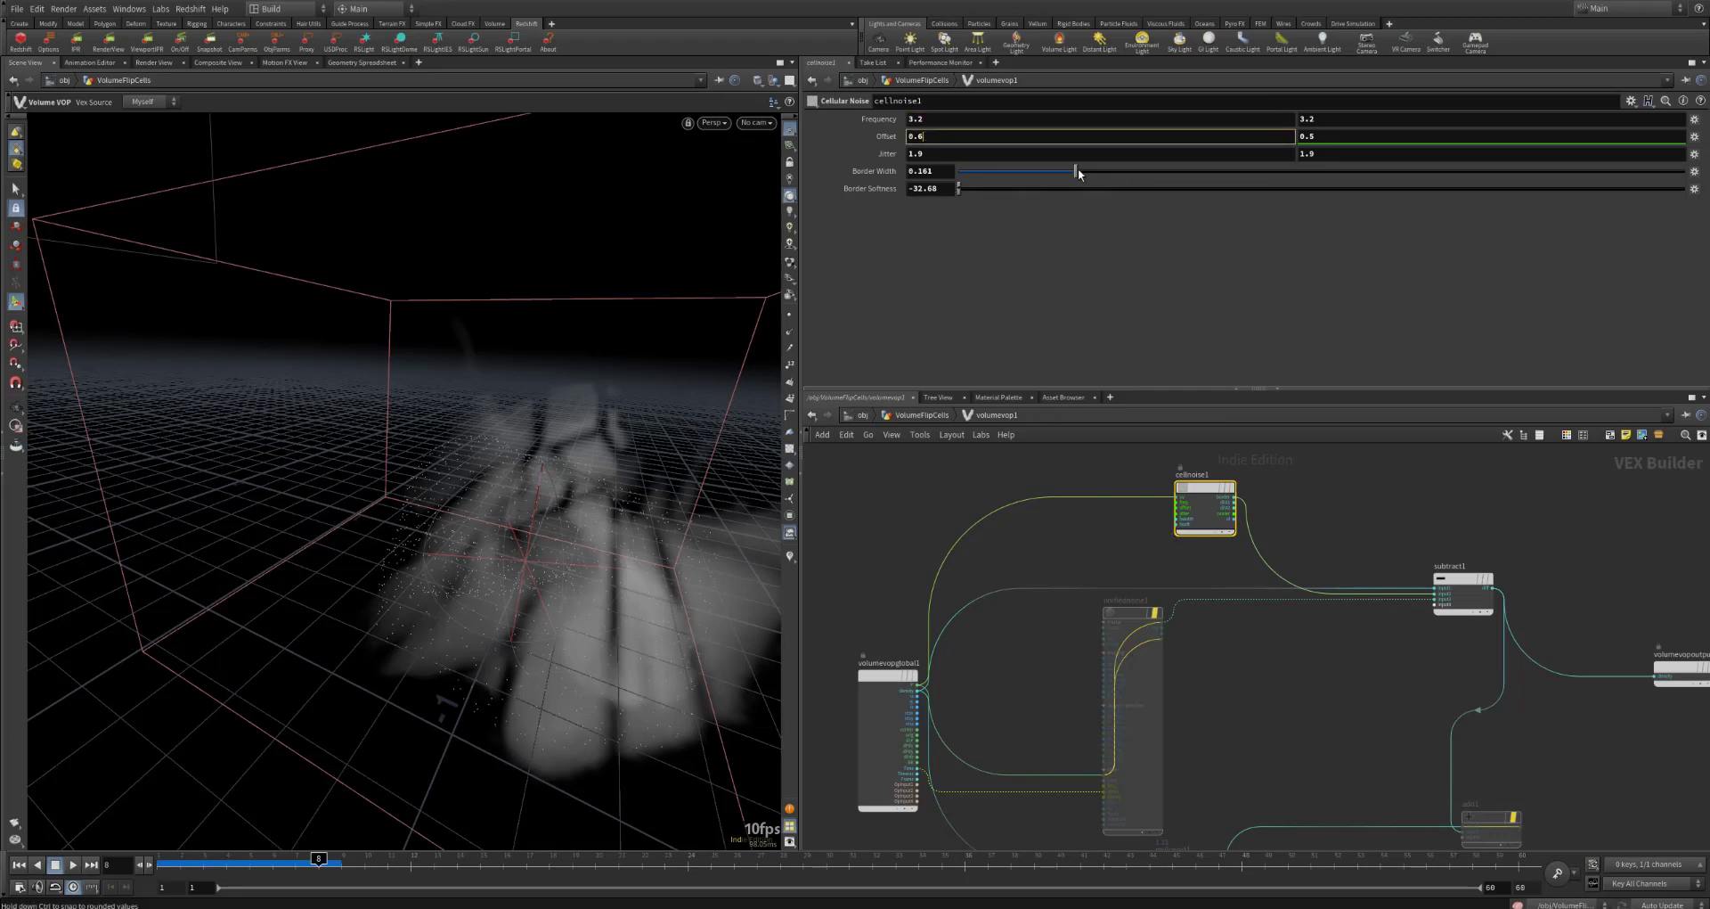
pyautogui.moveTo(1076, 170)
pyautogui.mouseDown()
pyautogui.moveTo(1099, 168)
pyautogui.moveTo(1060, 171)
pyautogui.moveTo(1117, 166)
pyautogui.moveTo(1070, 171)
pyautogui.mouseUp()
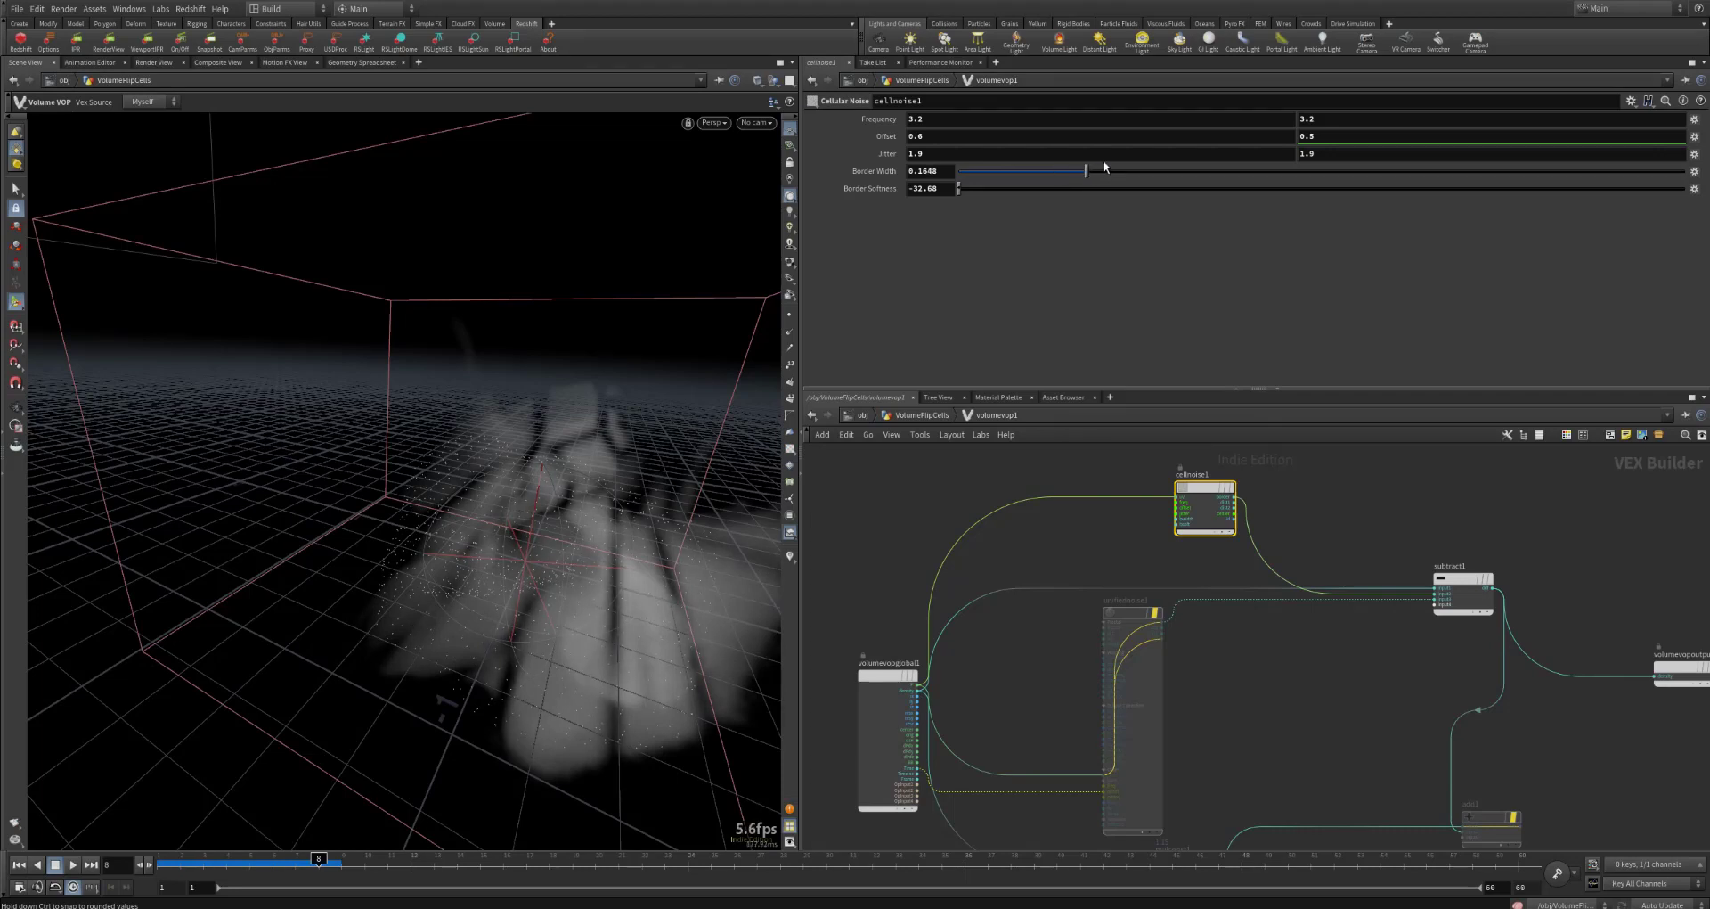
# Step: Inspect subtract1's input operators and trace them to the global density, cellnoise1 and unifiednoise1
pyautogui.moveTo(1452, 570); pyautogui.dragTo(1299, 508, button='middle')
pyautogui.click(1354, 525)
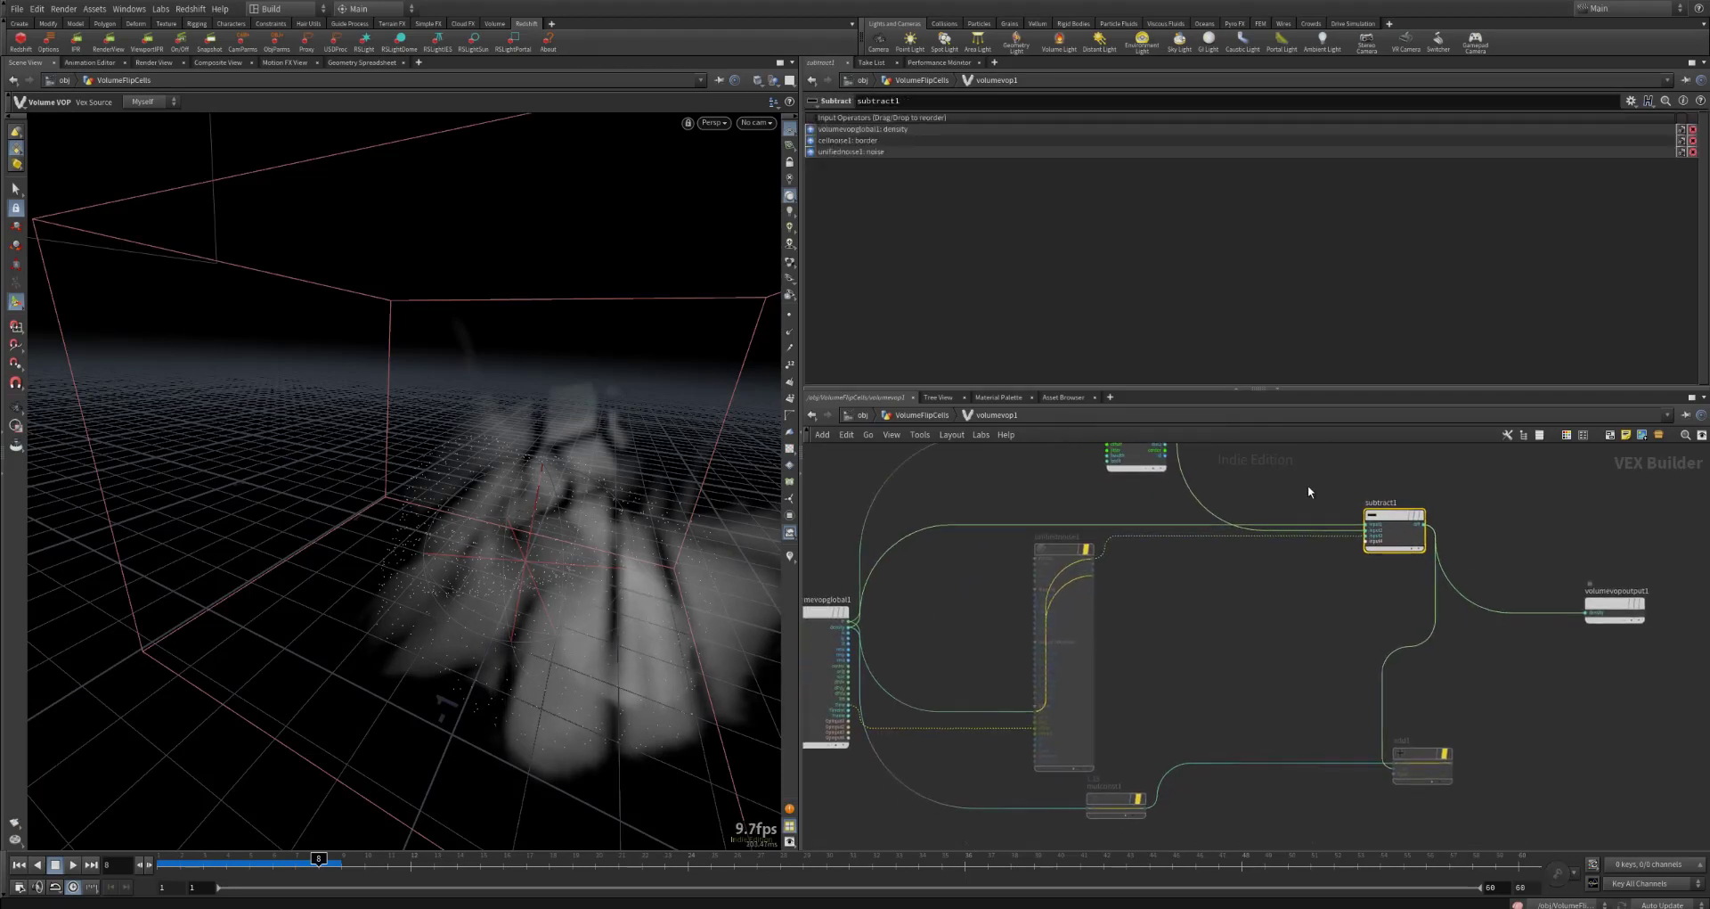
pyautogui.moveTo(1195, 603); pyautogui.dragTo(1184, 656, button='middle')
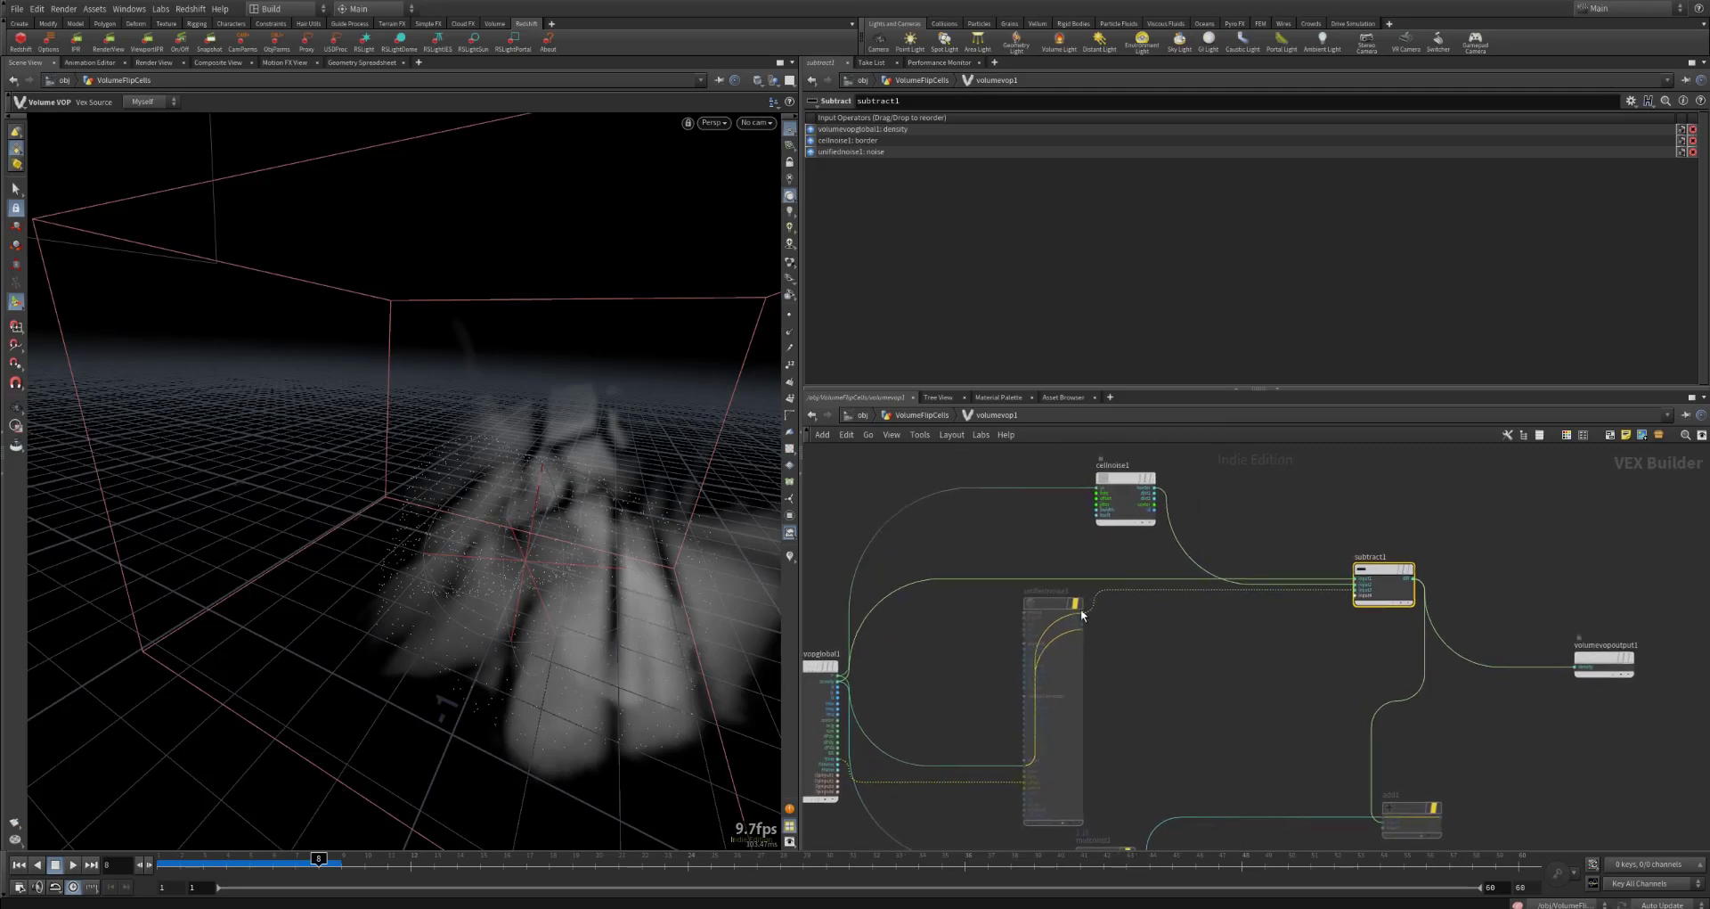
# Step: Re-enable unifiednoise1, mulconst1 and add1, and reconnect the add1 output to volumevopoutput1
pyautogui.moveTo(1086, 583)
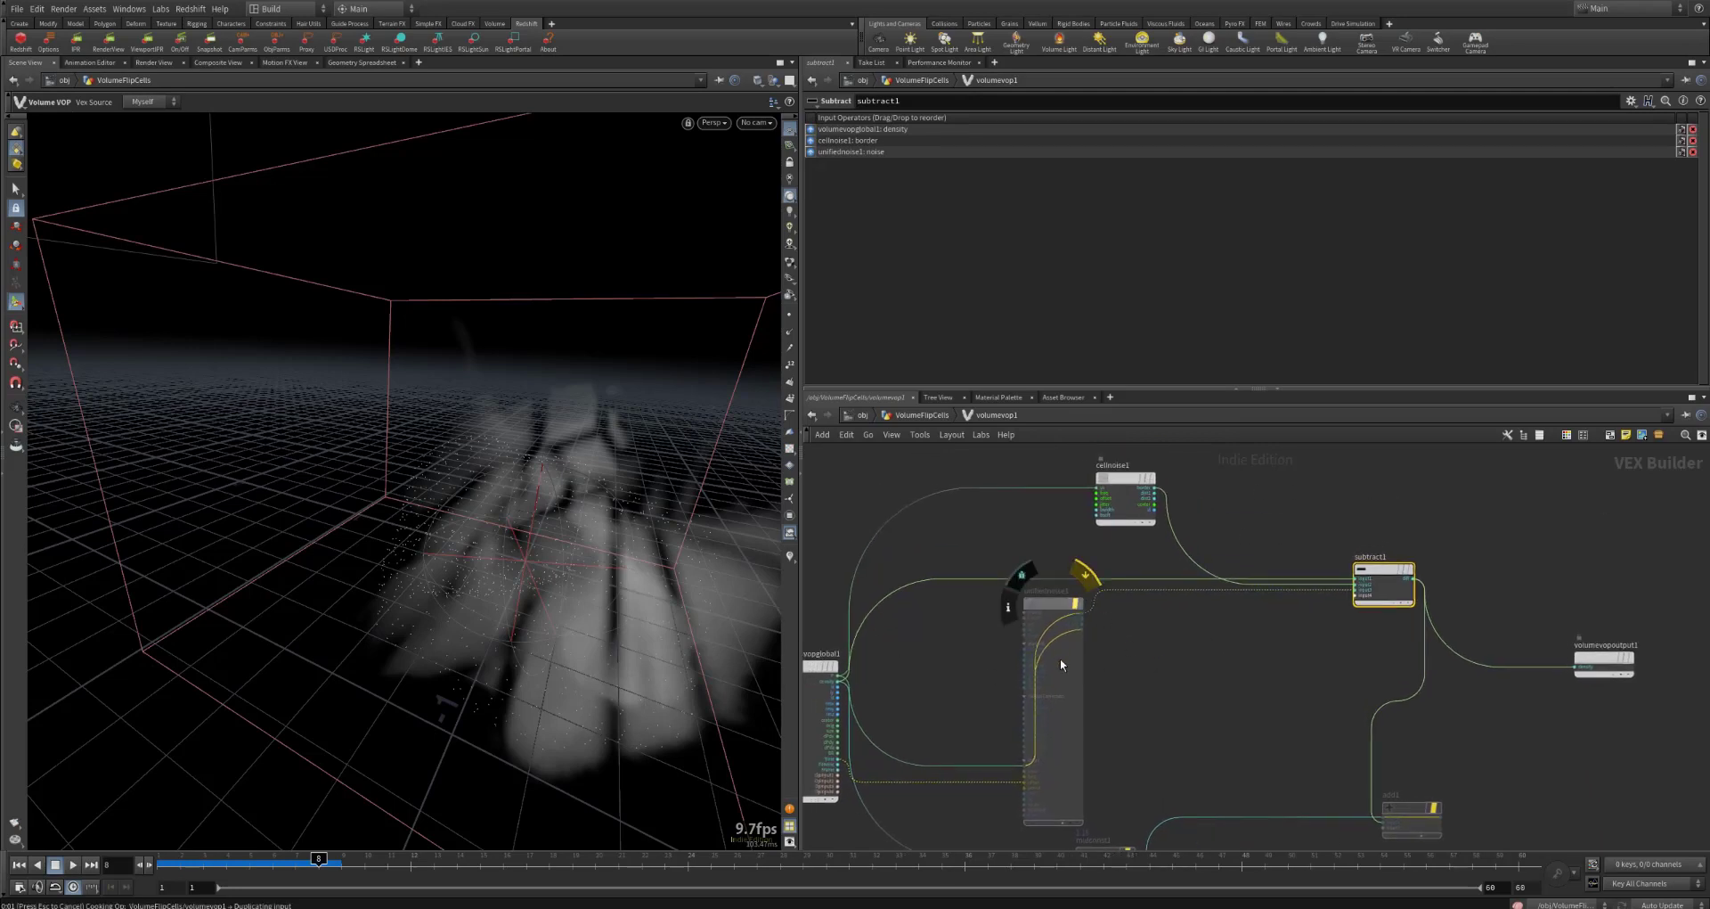
pyautogui.moveTo(1213, 698); pyautogui.dragTo(1235, 626, button='middle')
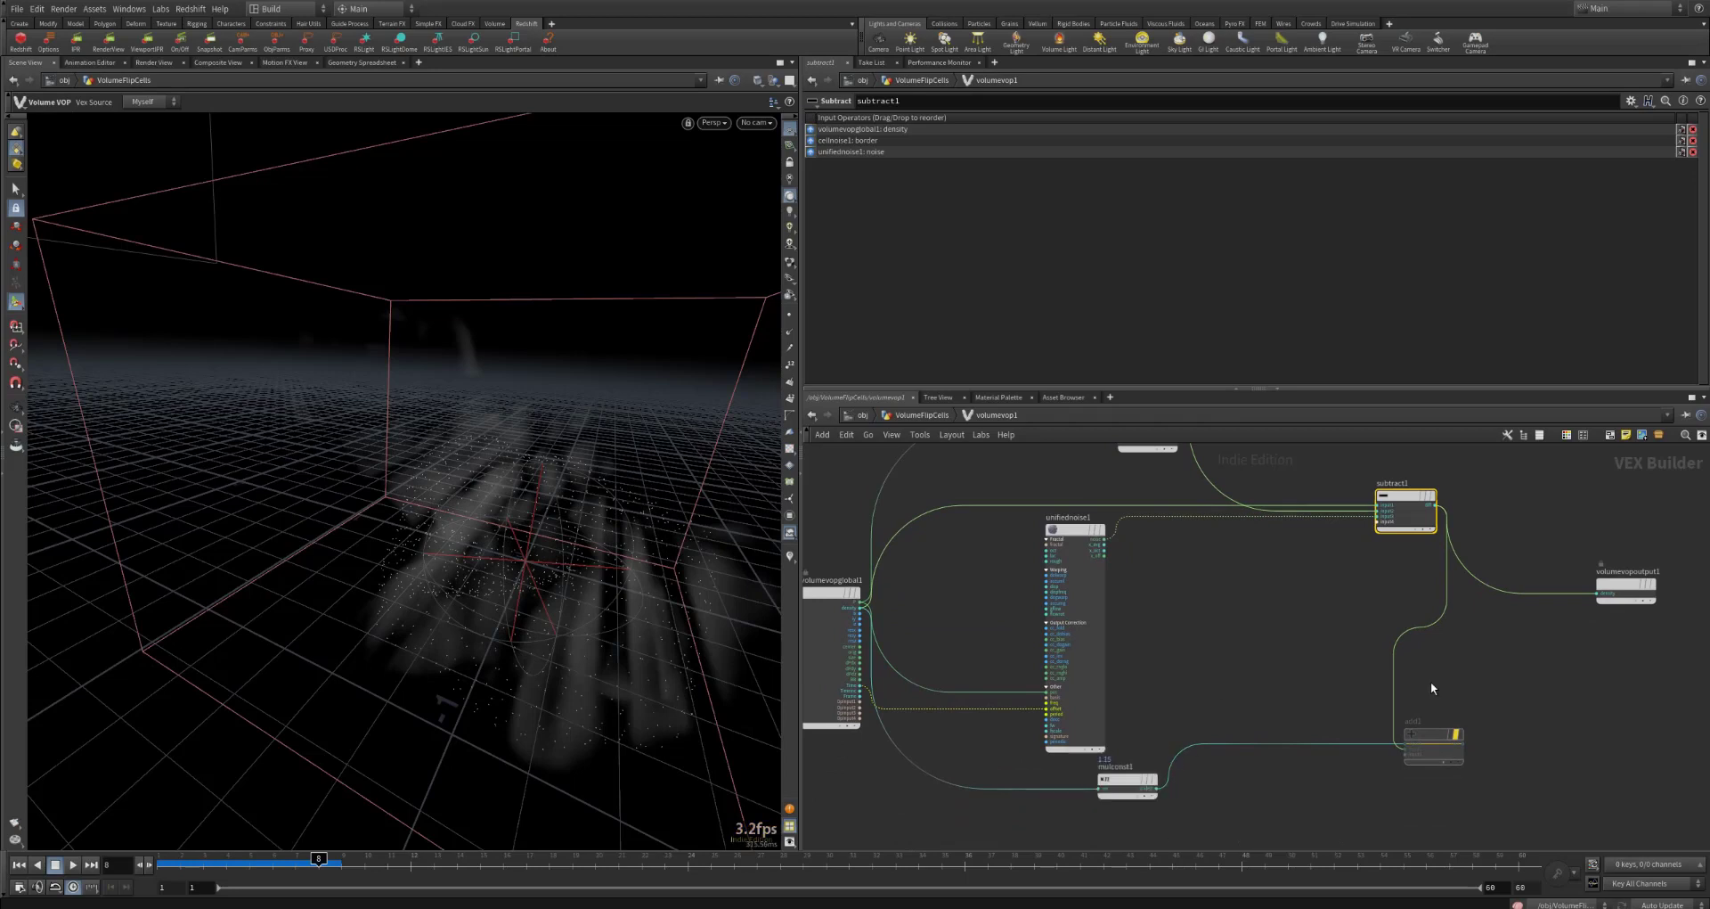
pyautogui.click(1461, 710)
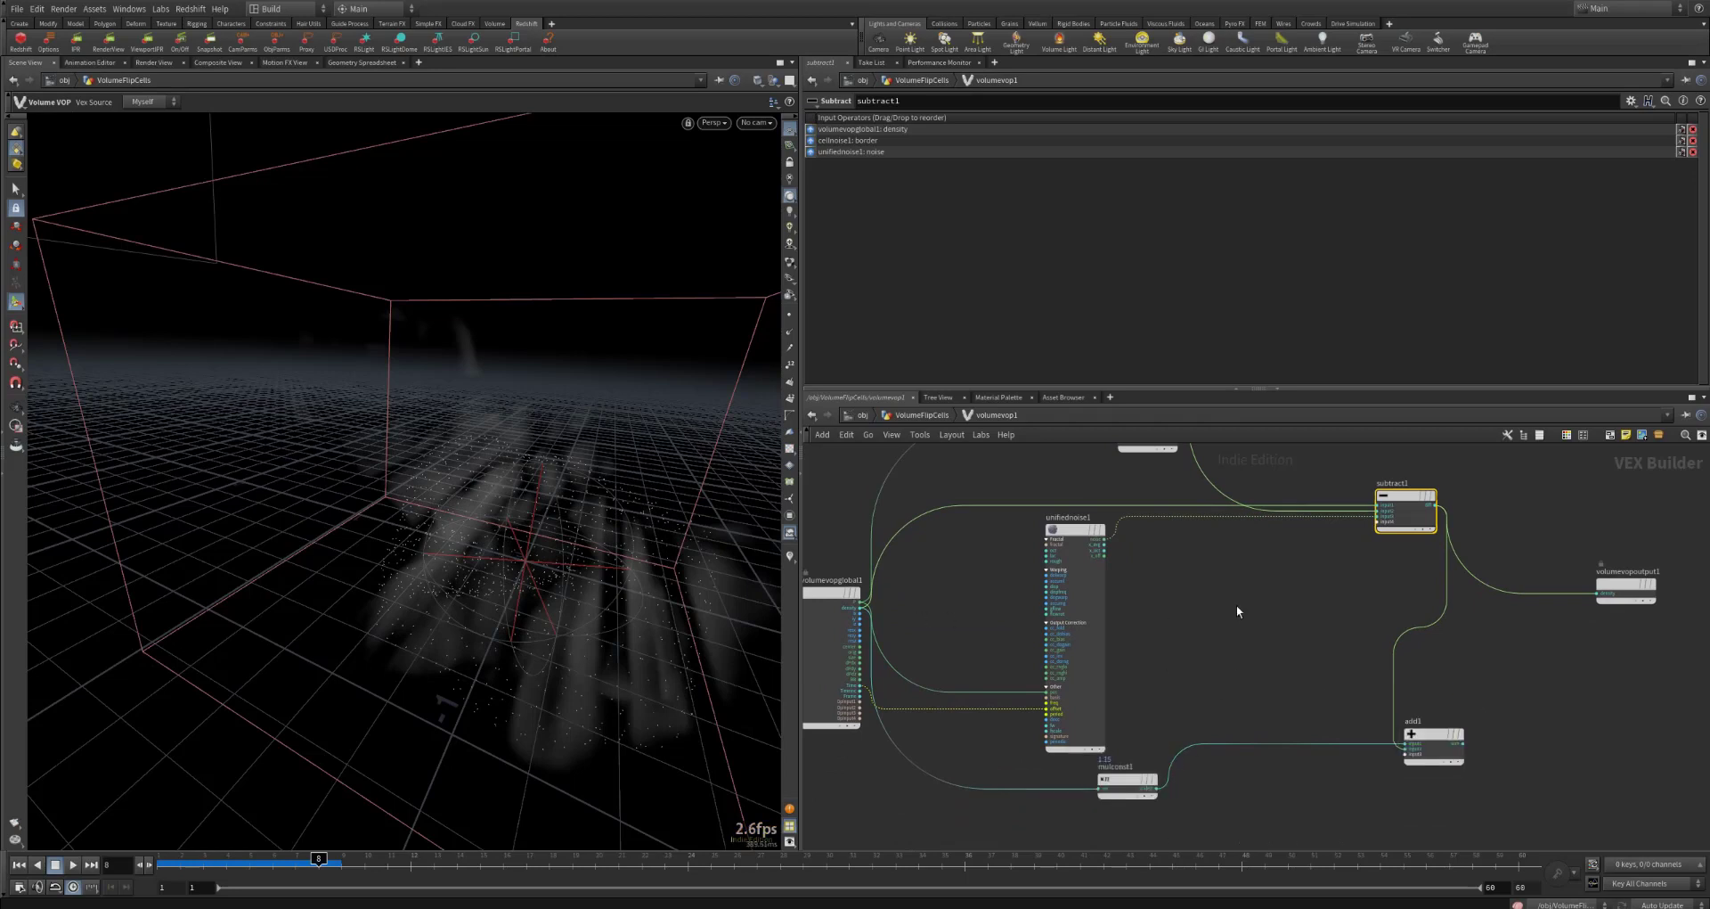
pyautogui.moveTo(1236, 610); pyautogui.dragTo(1211, 631, button='middle')
pyautogui.moveTo(1440, 763); pyautogui.dragTo(1583, 618)
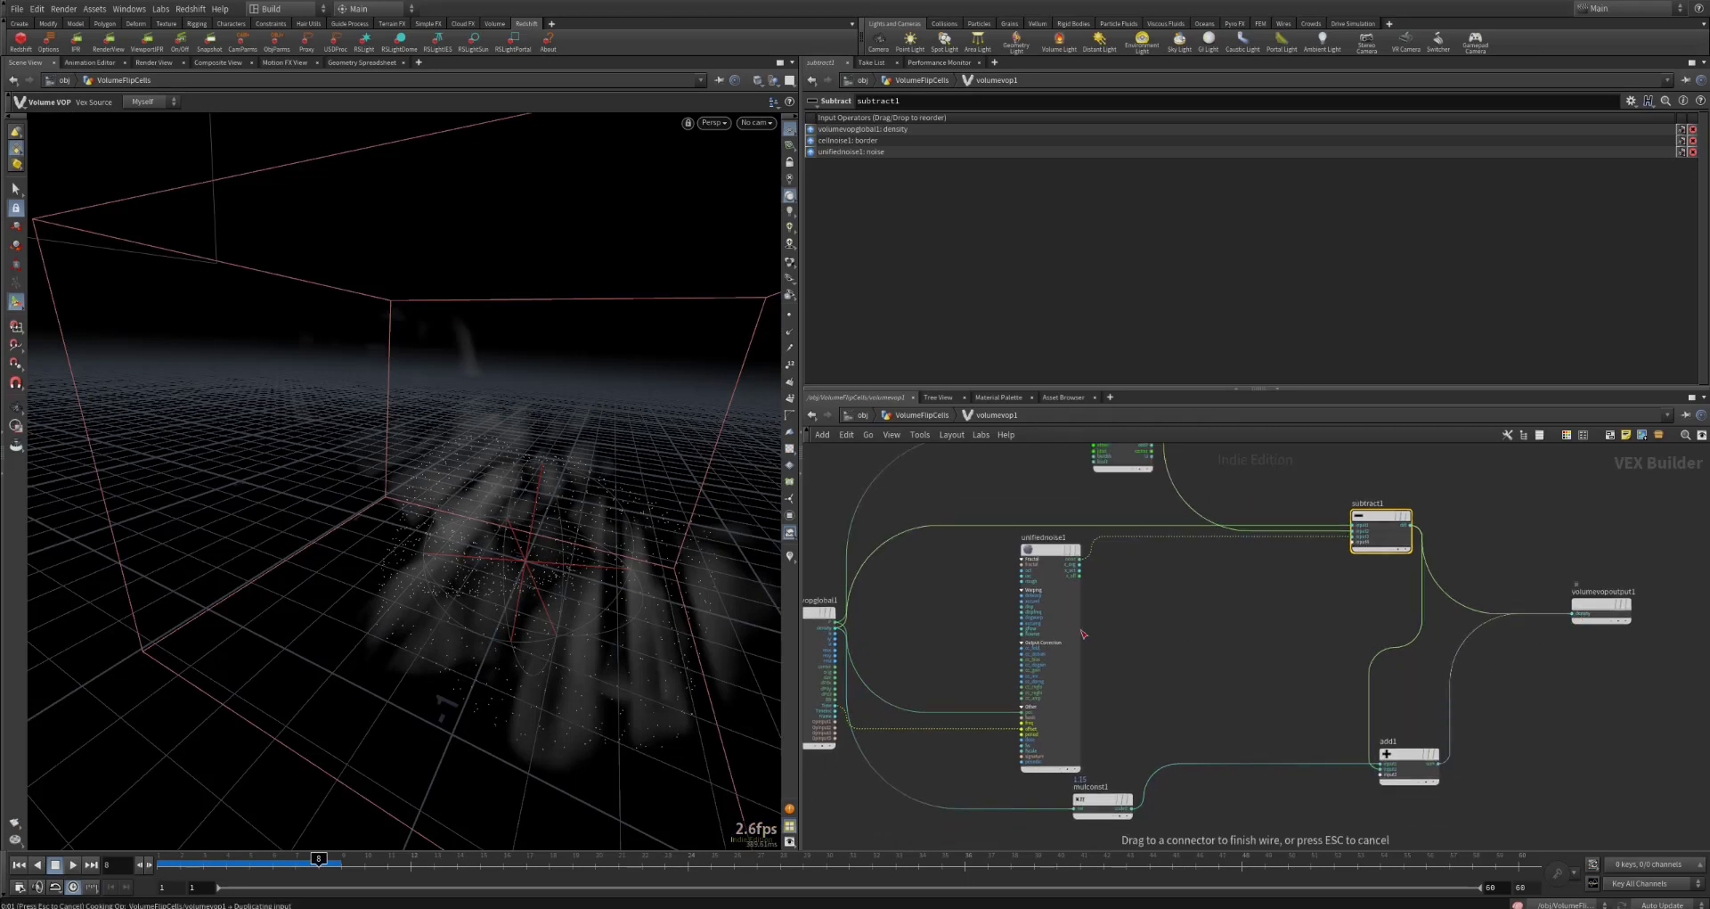
pyautogui.moveTo(1221, 667); pyautogui.dragTo(1220, 692, button='middle')
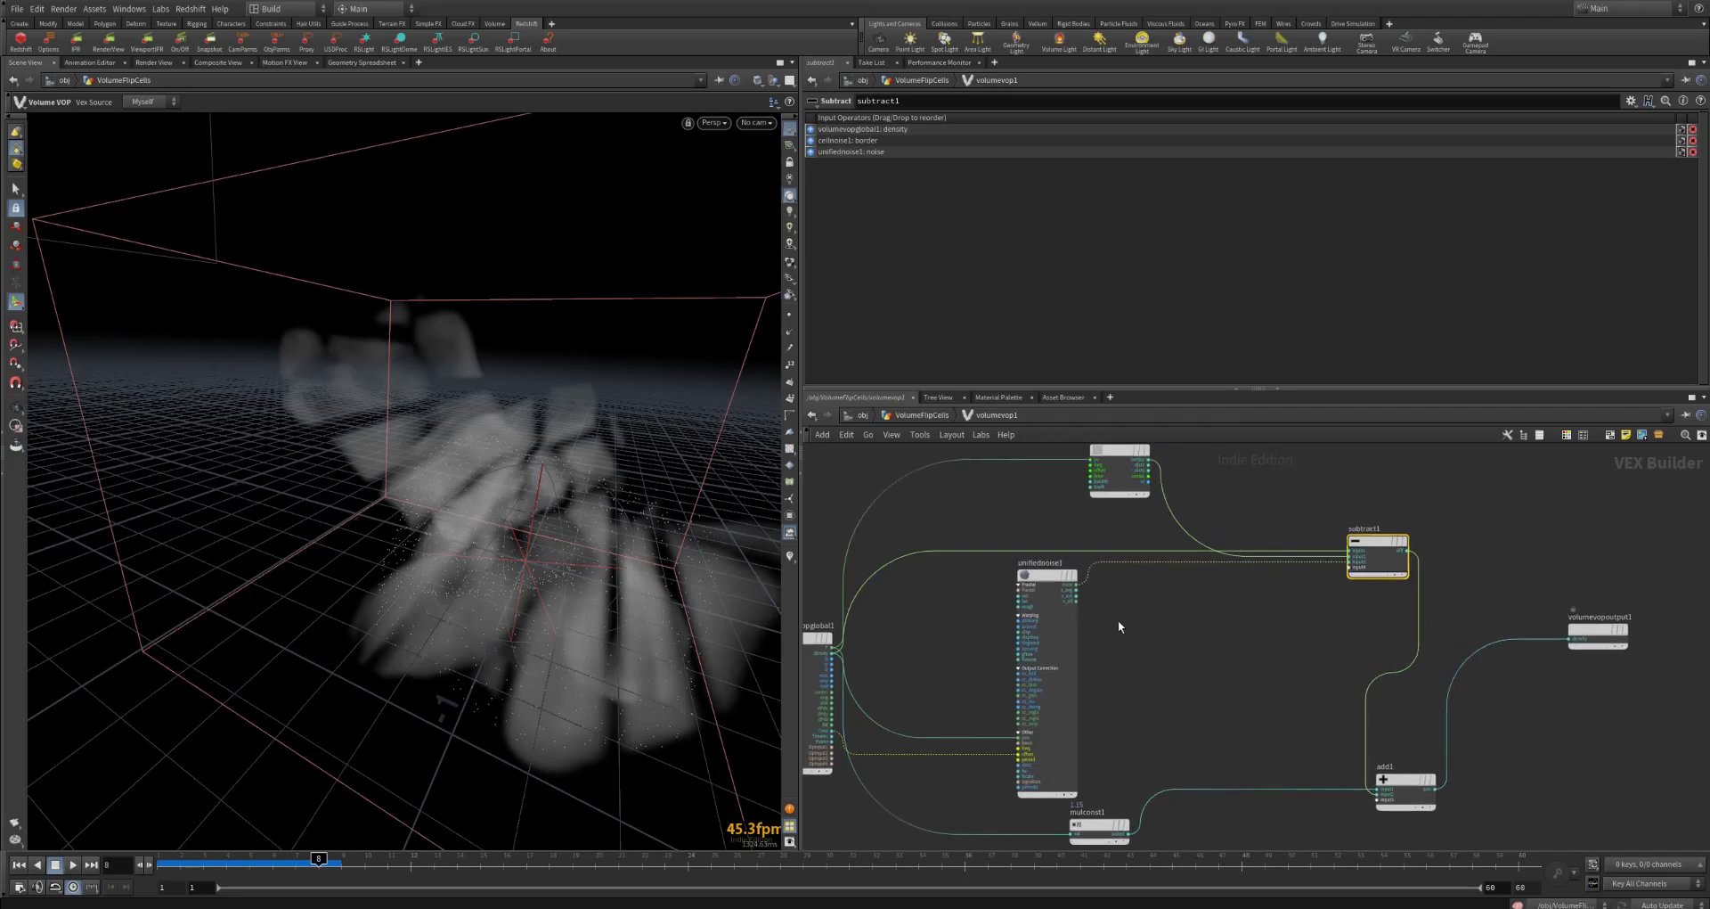
# Step: Browse the noise node types available for volumevop1, including Turbulent Noise
pyautogui.moveTo(1274, 638); pyautogui.dragTo(1298, 668, button='middle')
pyautogui.press('Tab')
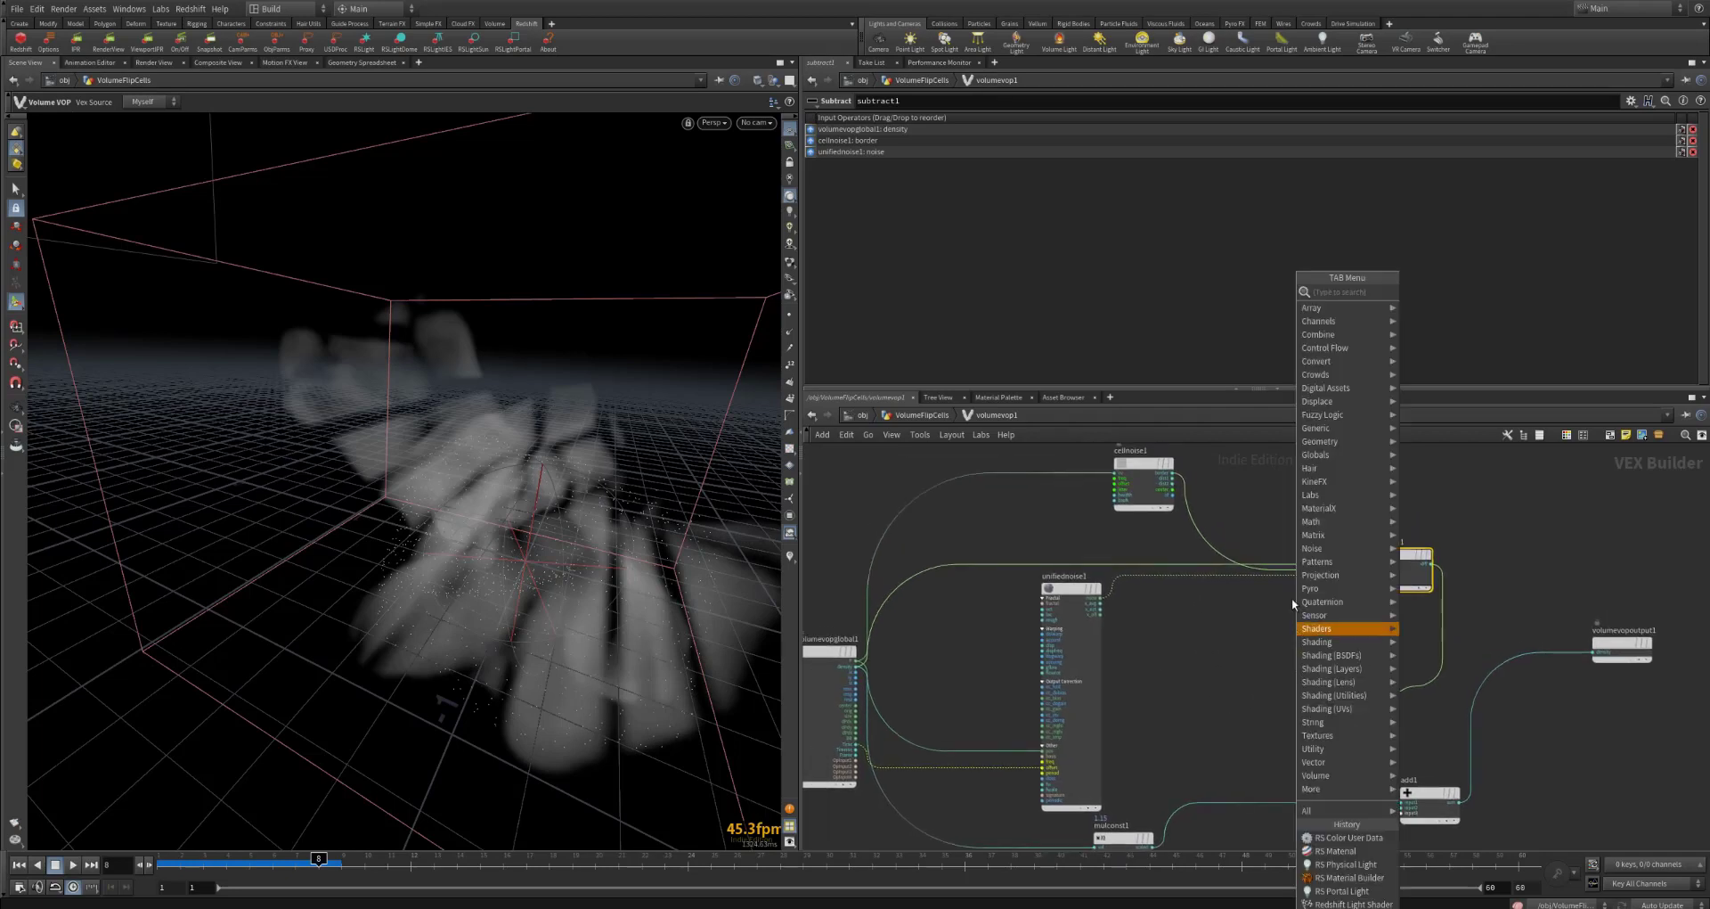
pyautogui.moveTo(1372, 549)
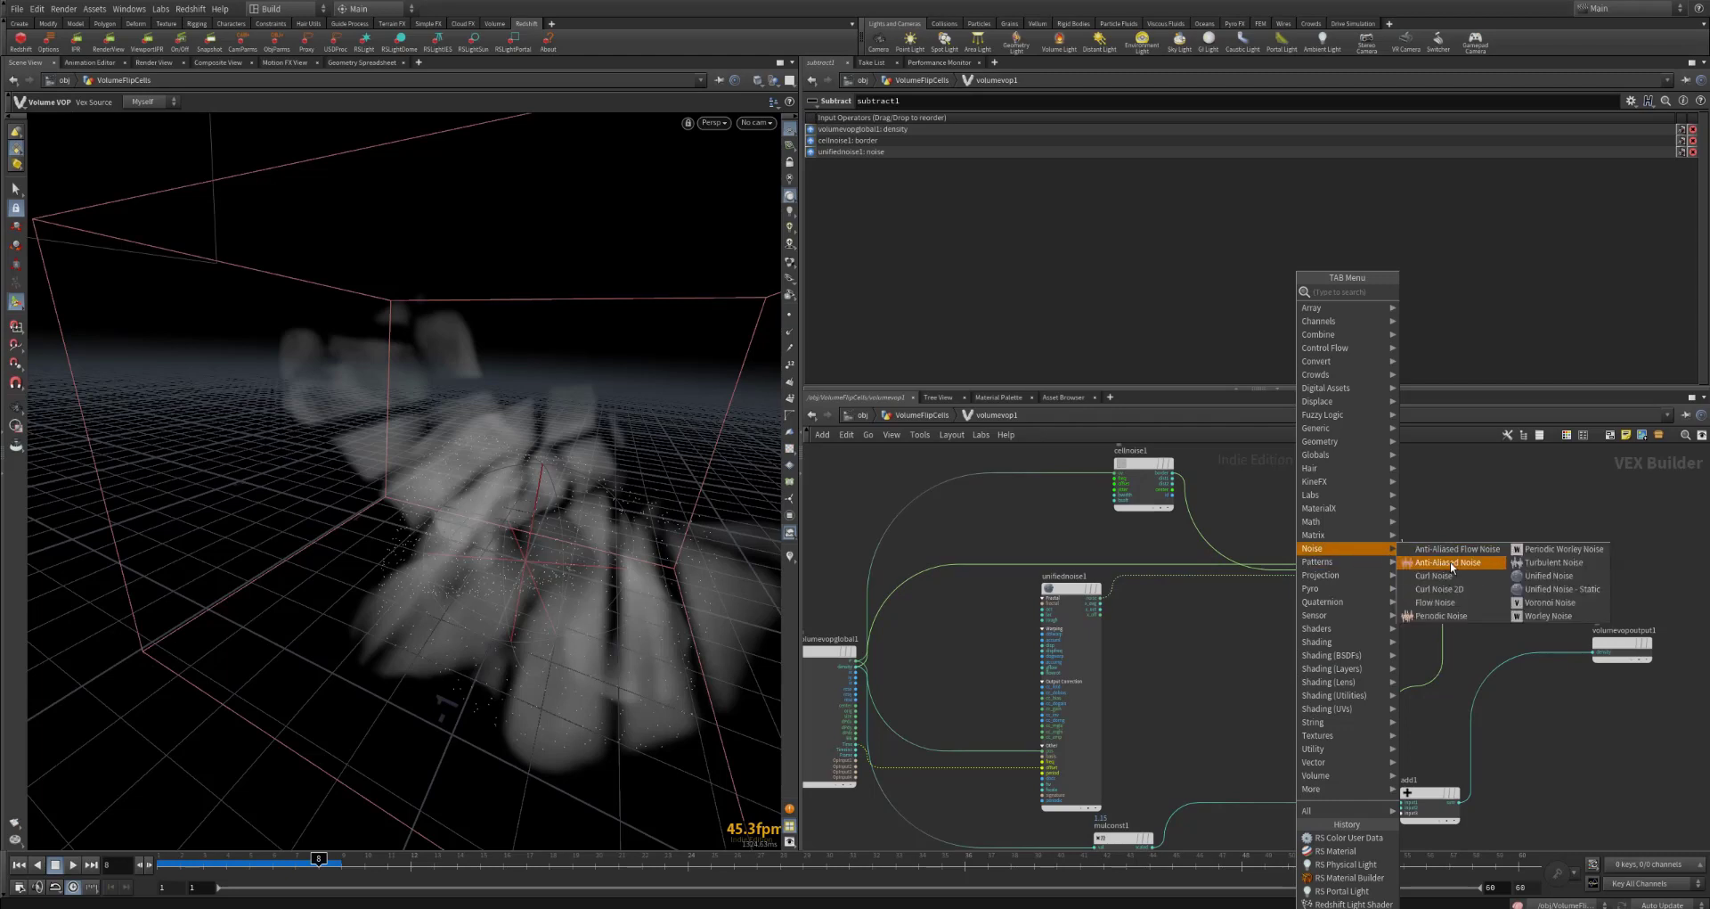
pyautogui.click(1551, 563)
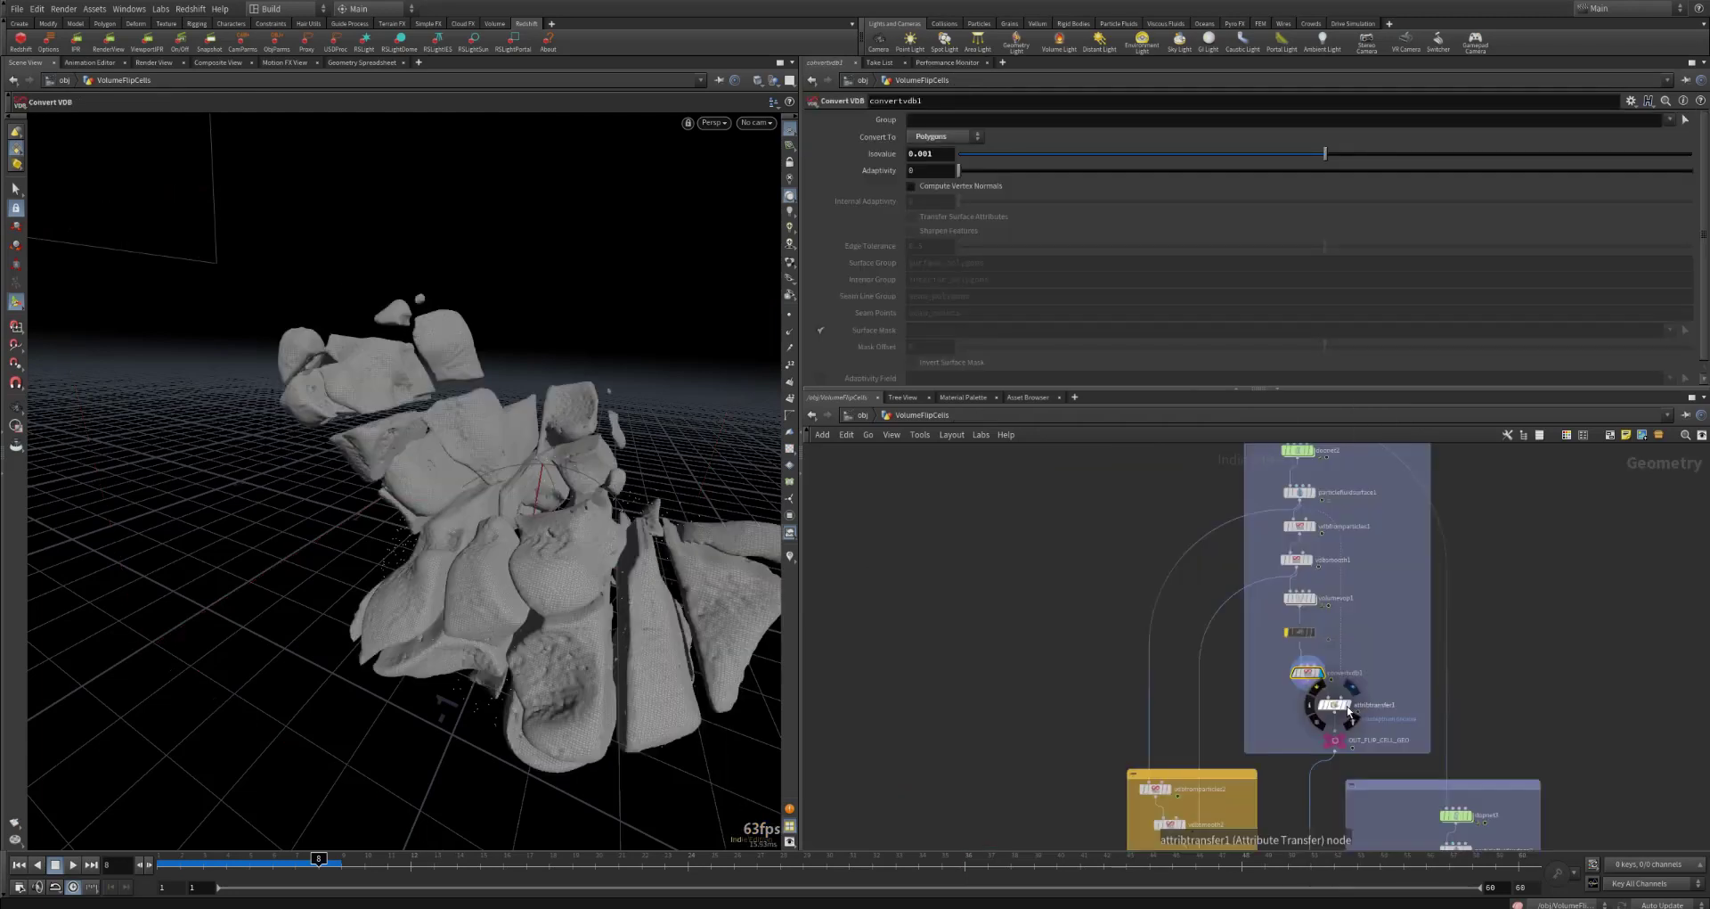
# Step: Display attribtransfer1's result and visualize its transferred sourceptnum and oncurve point attributes one at a time
pyautogui.click(1349, 710)
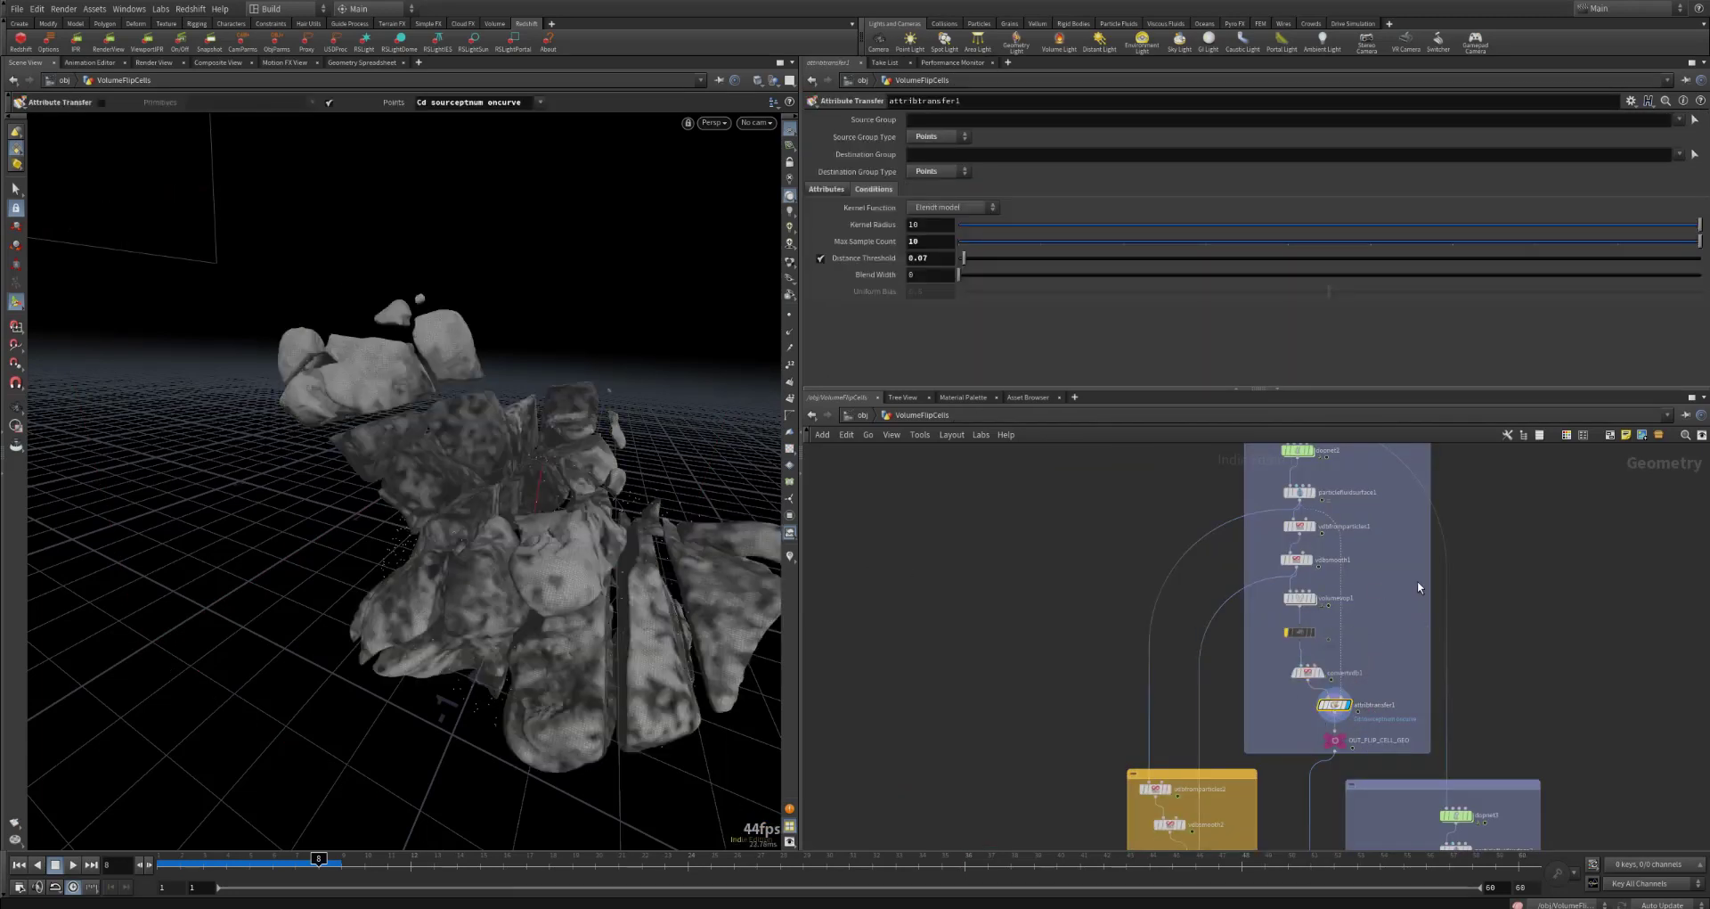
pyautogui.click(828, 190)
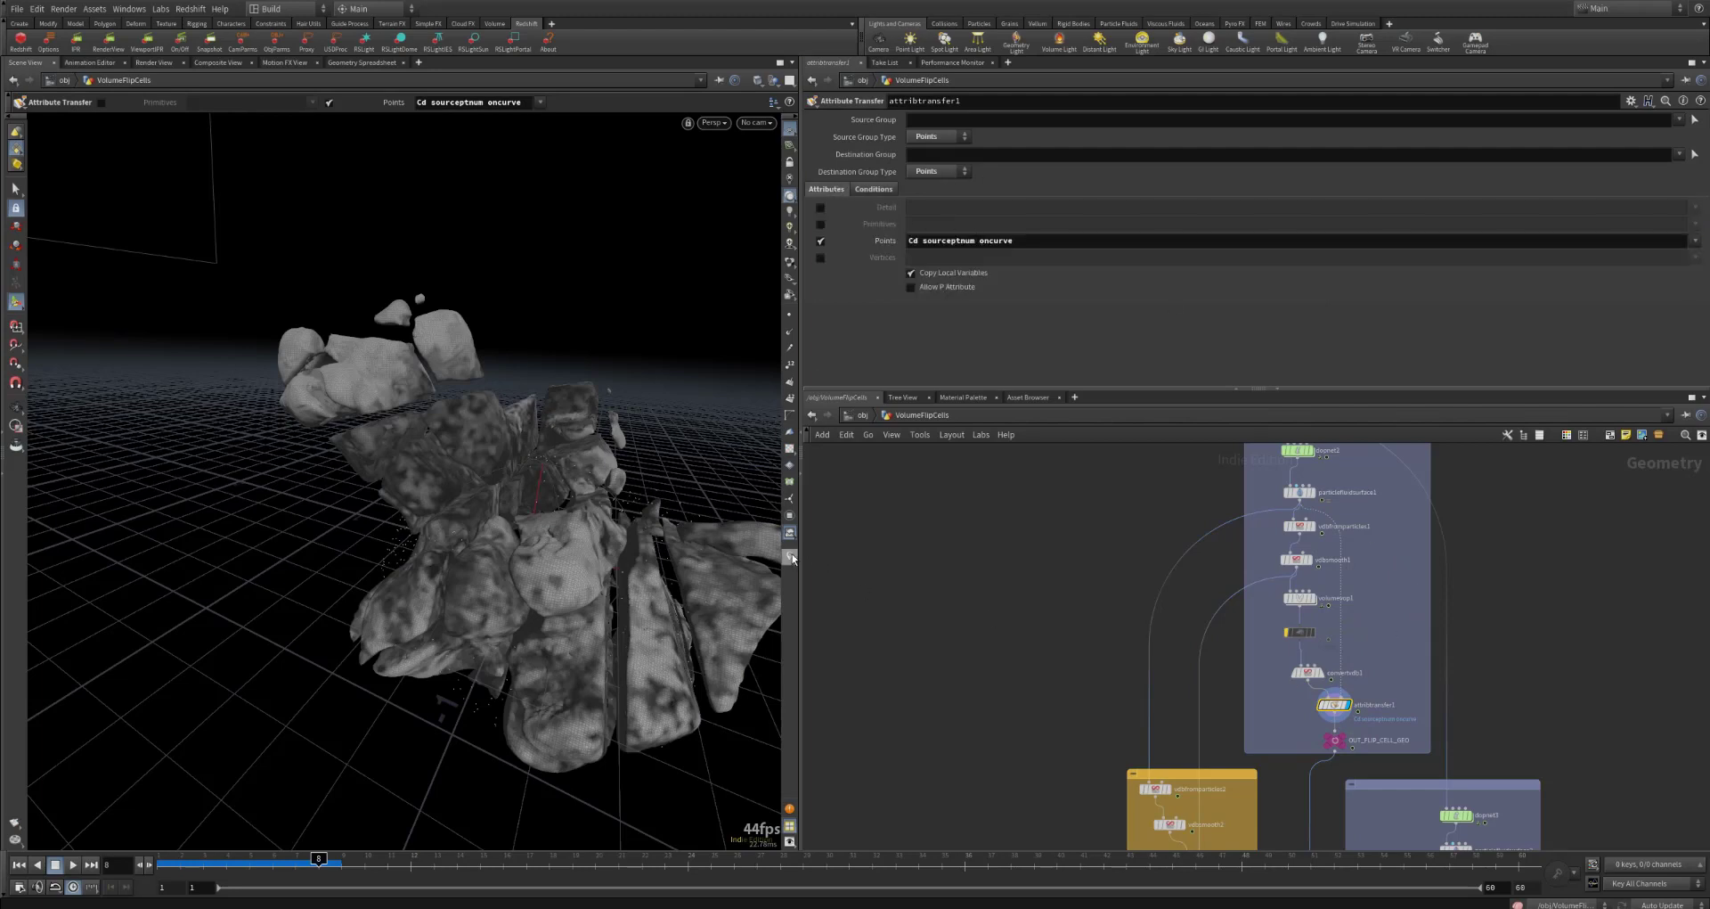
pyautogui.click(790, 557)
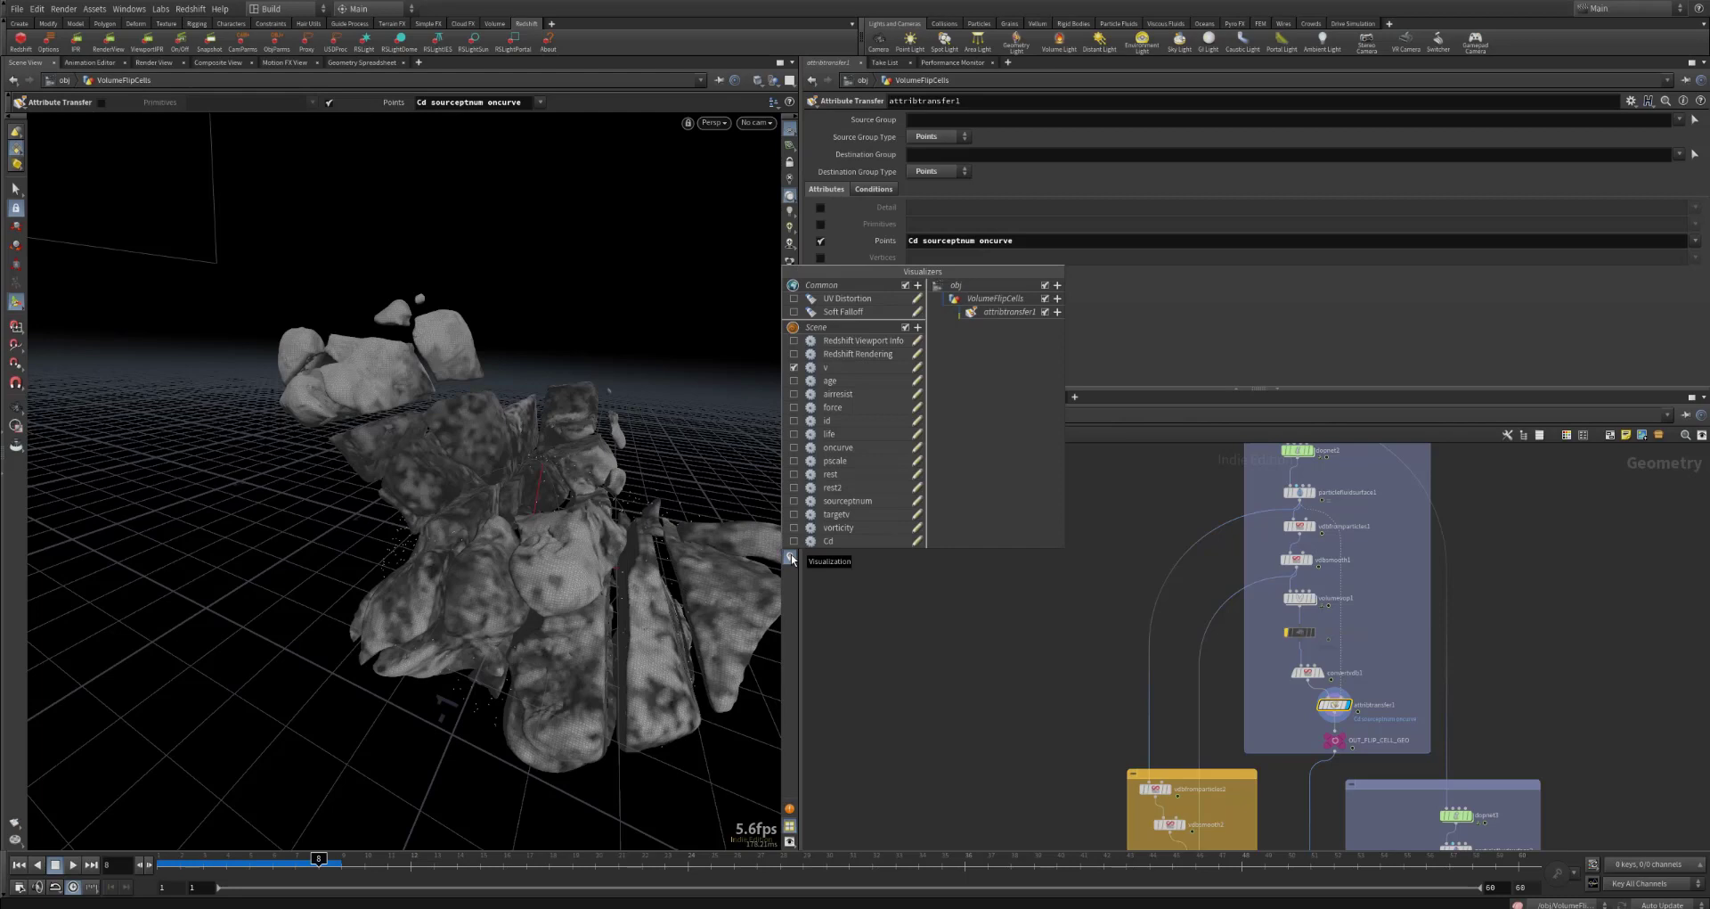
pyautogui.click(793, 501)
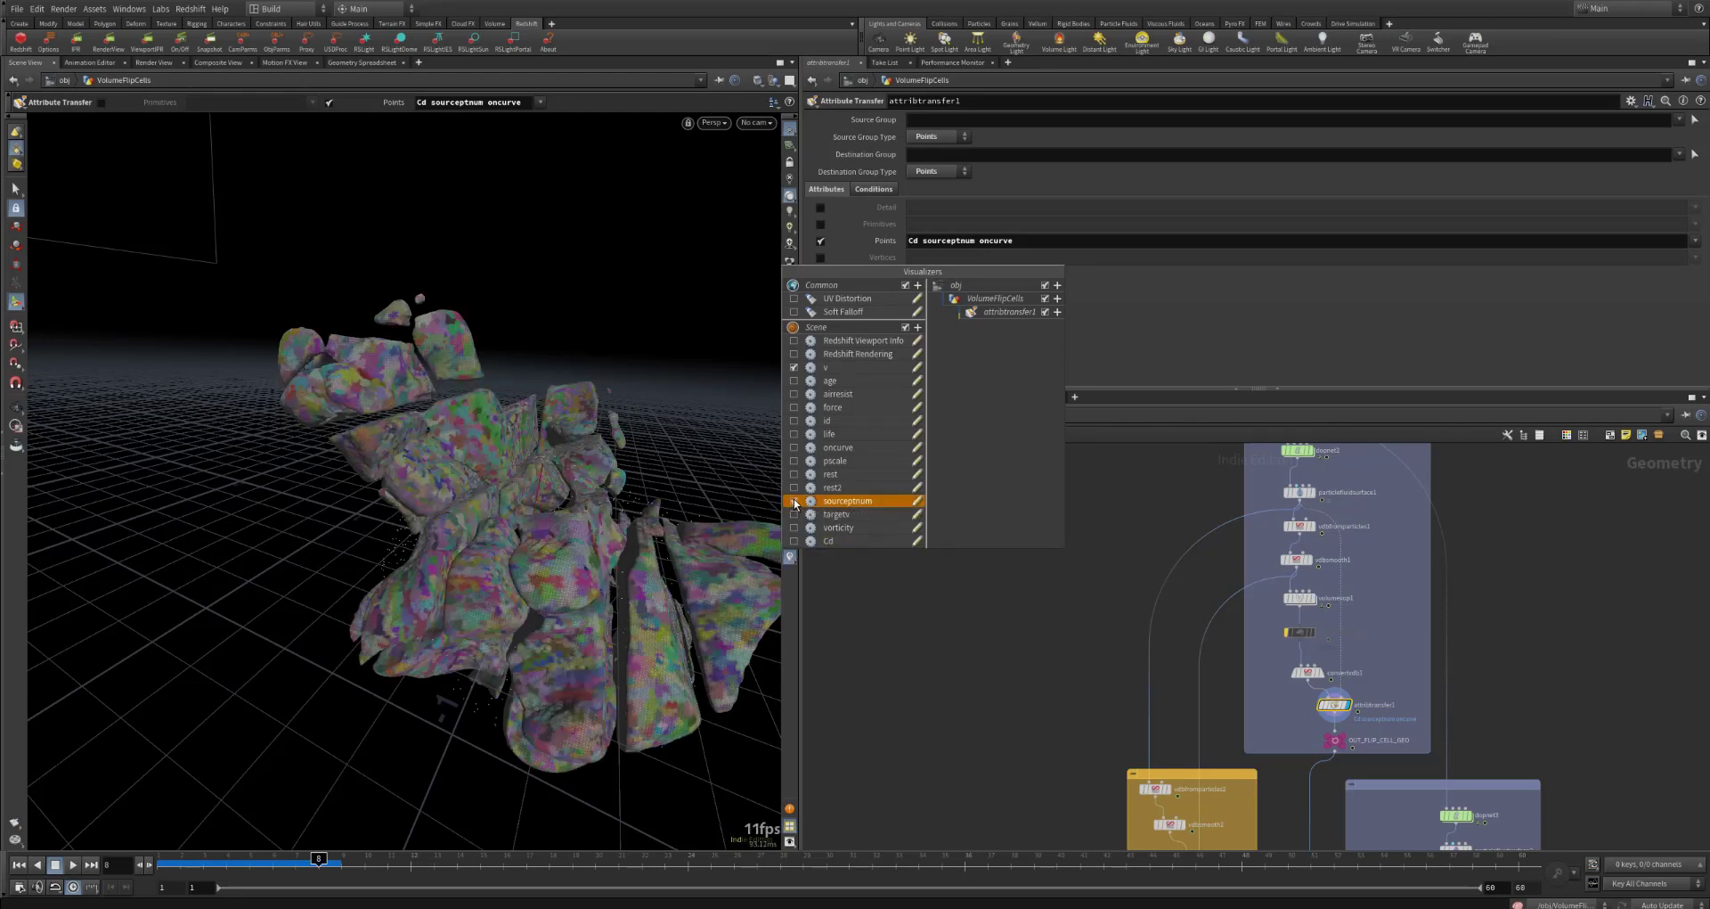
pyautogui.click(793, 502)
pyautogui.click(794, 447)
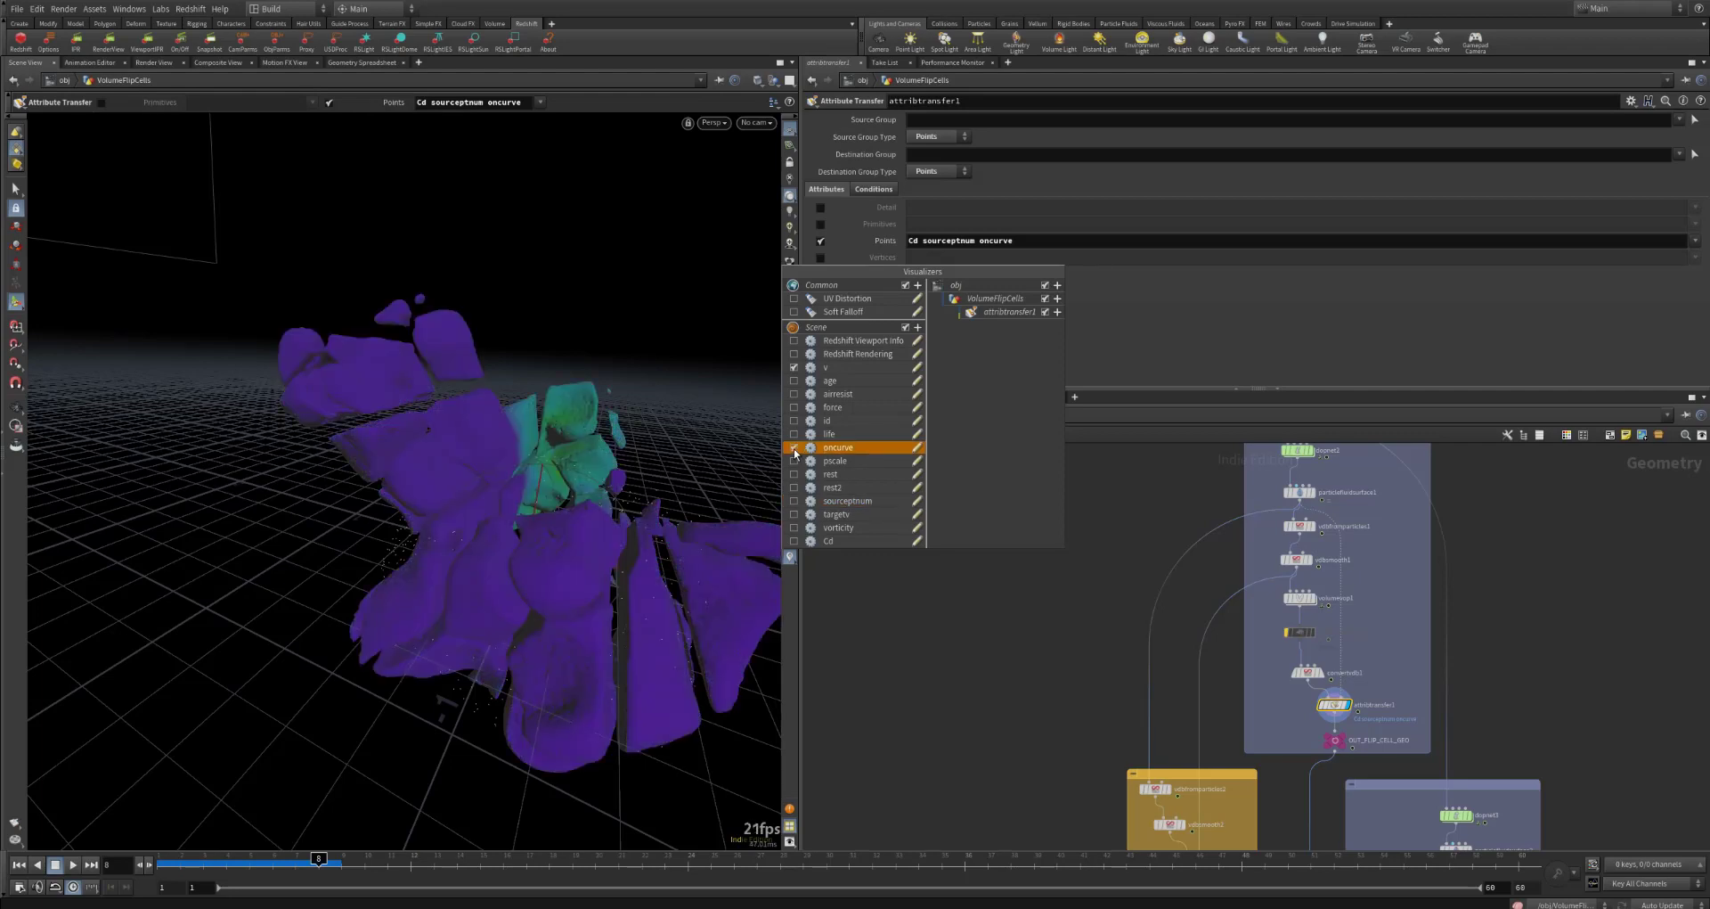
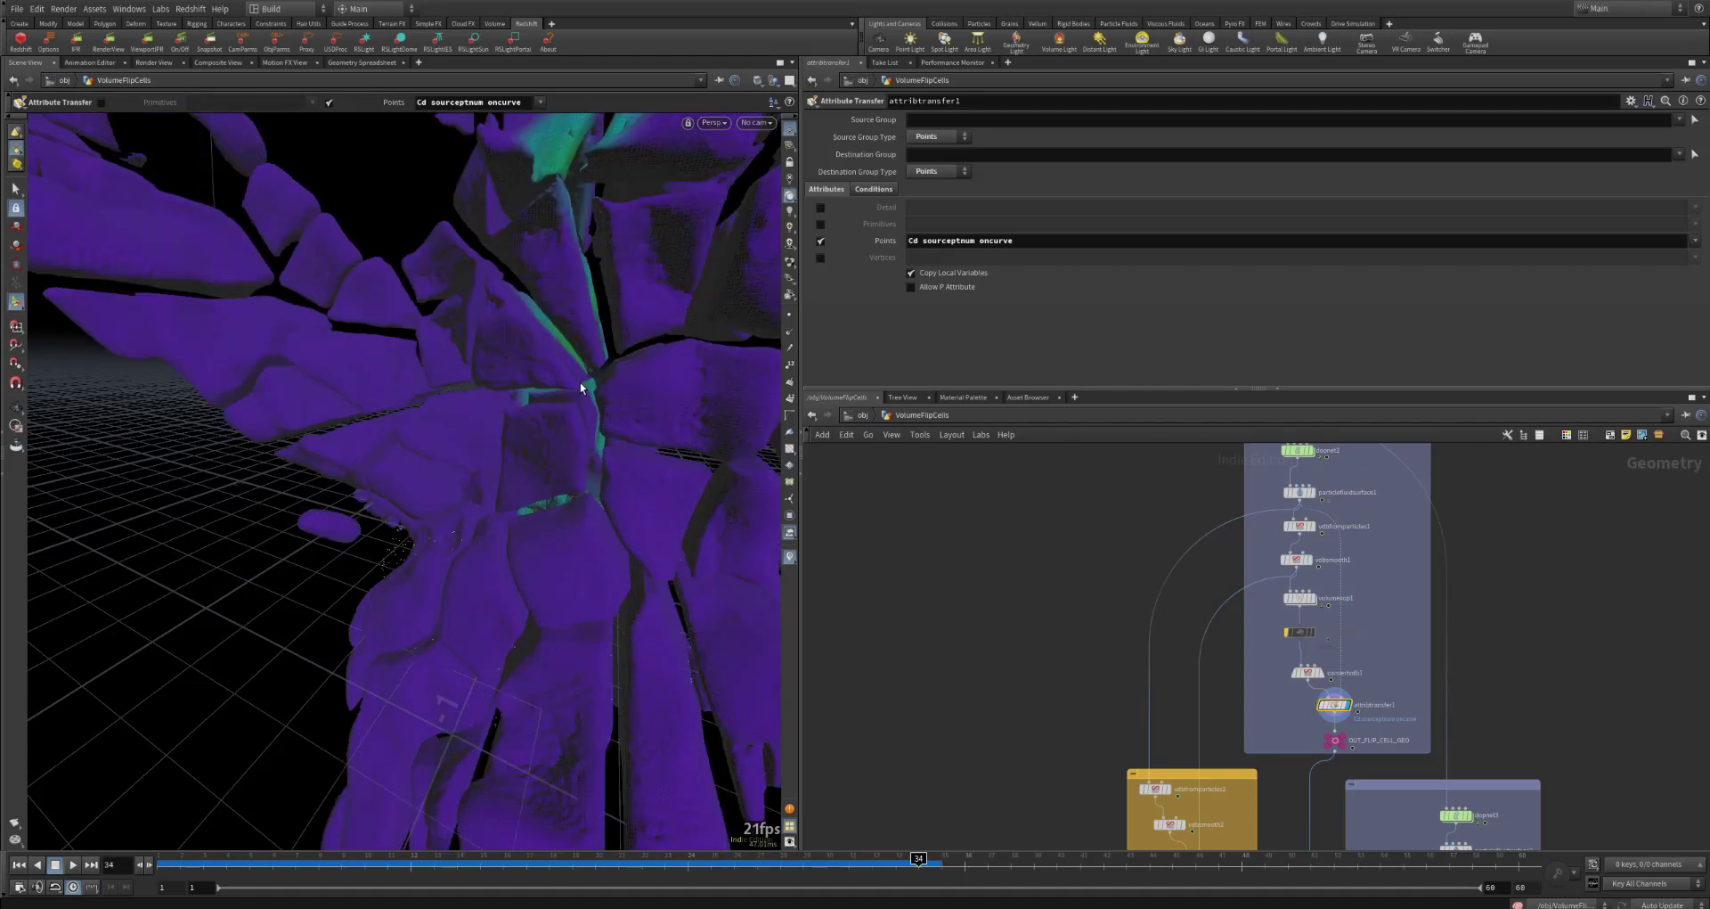
# Step: Examine attribtransfer1's coloured result from another angle and select the dopnet3 simulation
pyautogui.press('Escape')
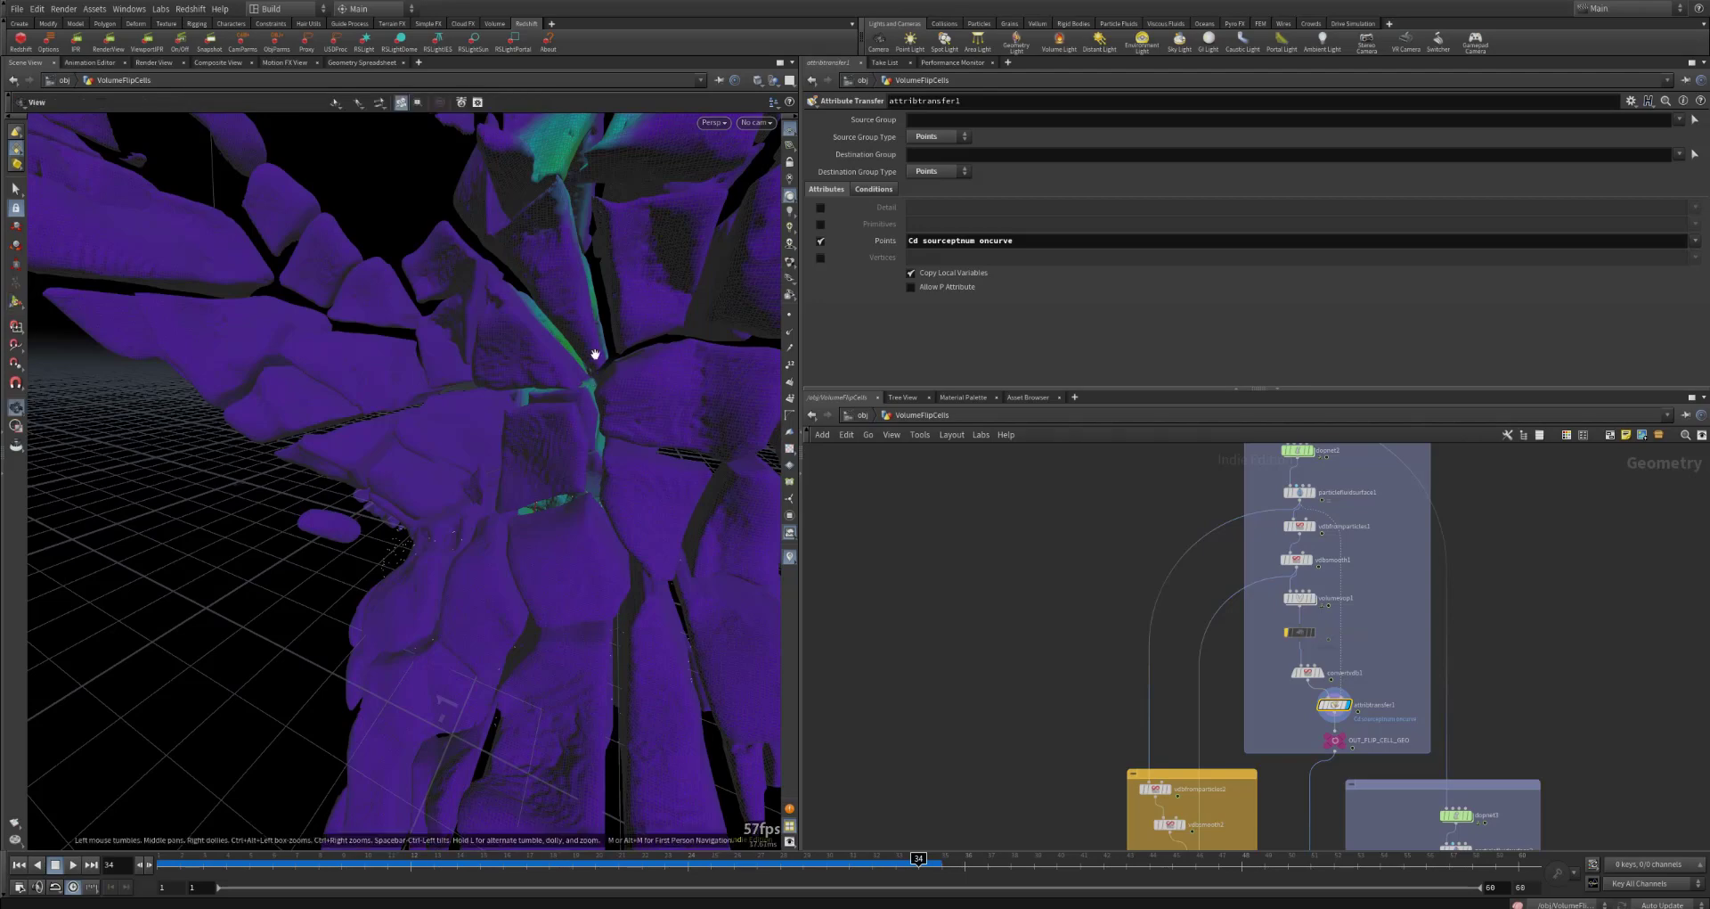
pyautogui.moveTo(592, 356); pyautogui.dragTo(516, 393)
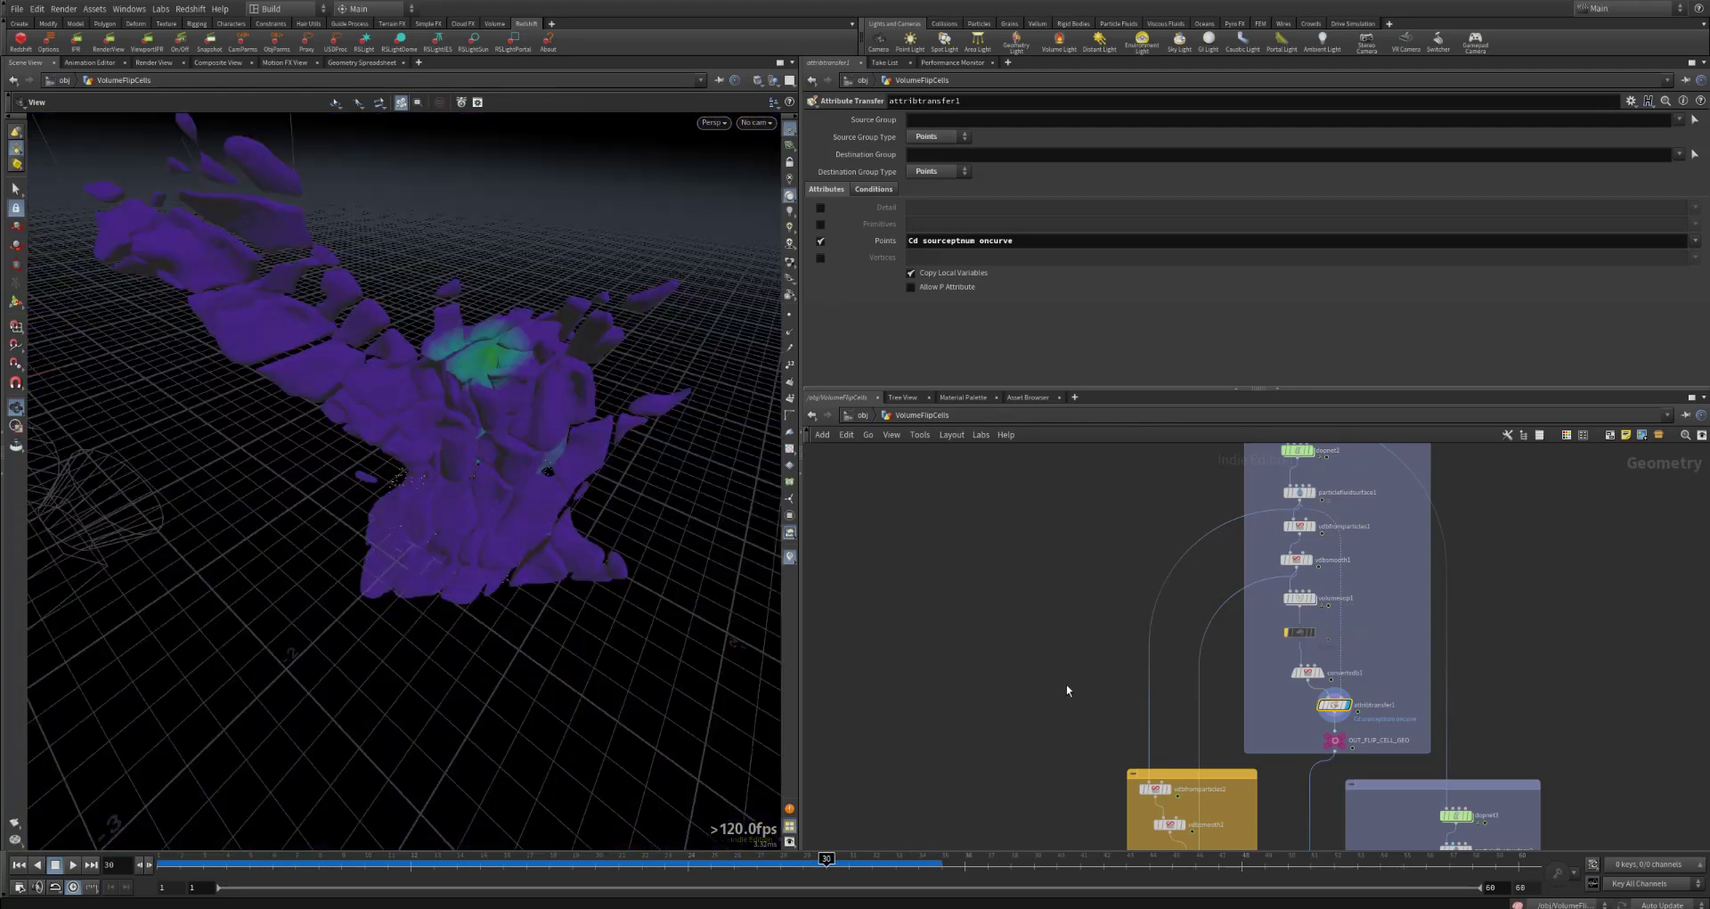
pyautogui.moveTo(1045, 635); pyautogui.dragTo(1006, 453, button='middle')
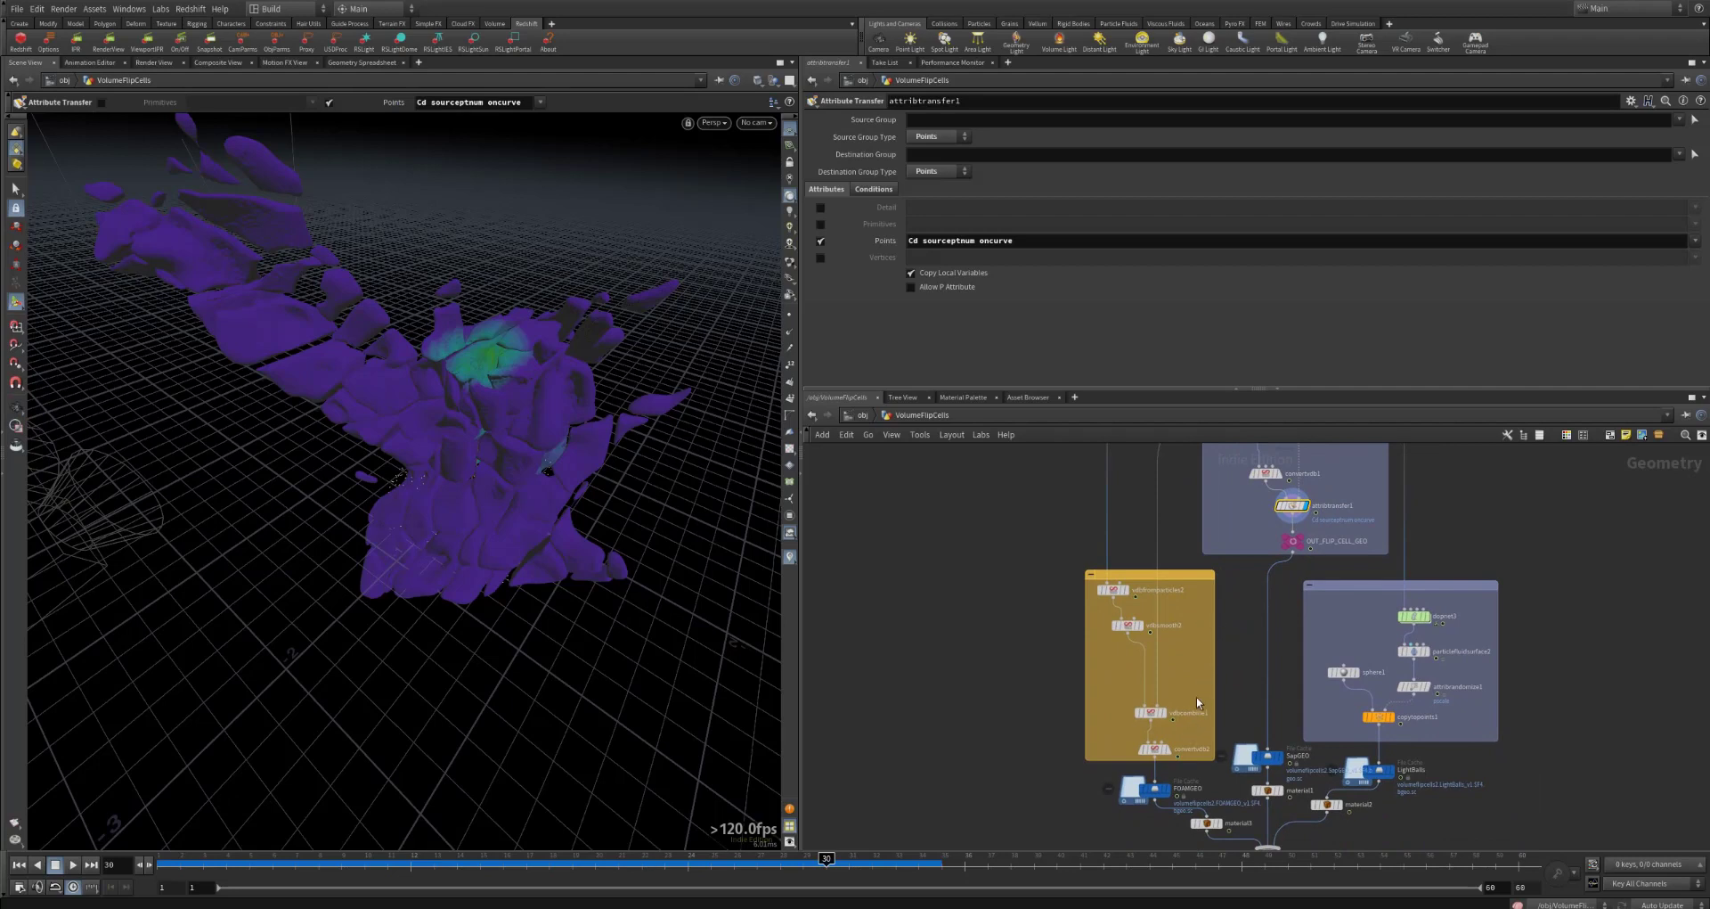
pyautogui.moveTo(1207, 680); pyautogui.dragTo(1199, 732, button='middle')
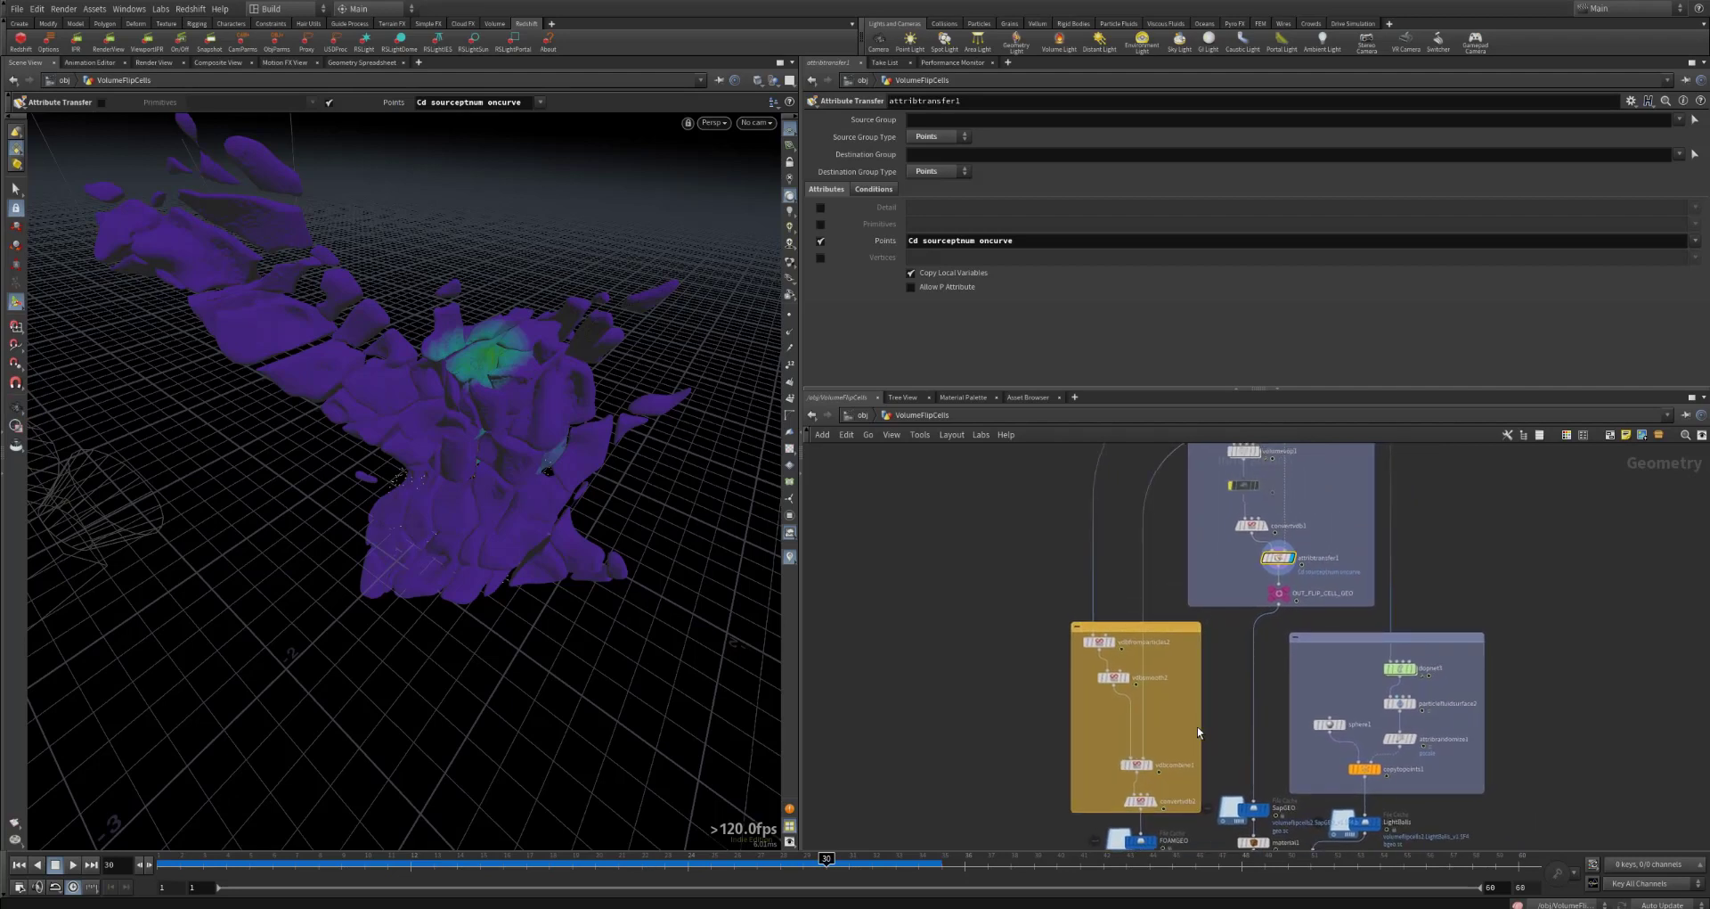
pyautogui.click(1411, 669)
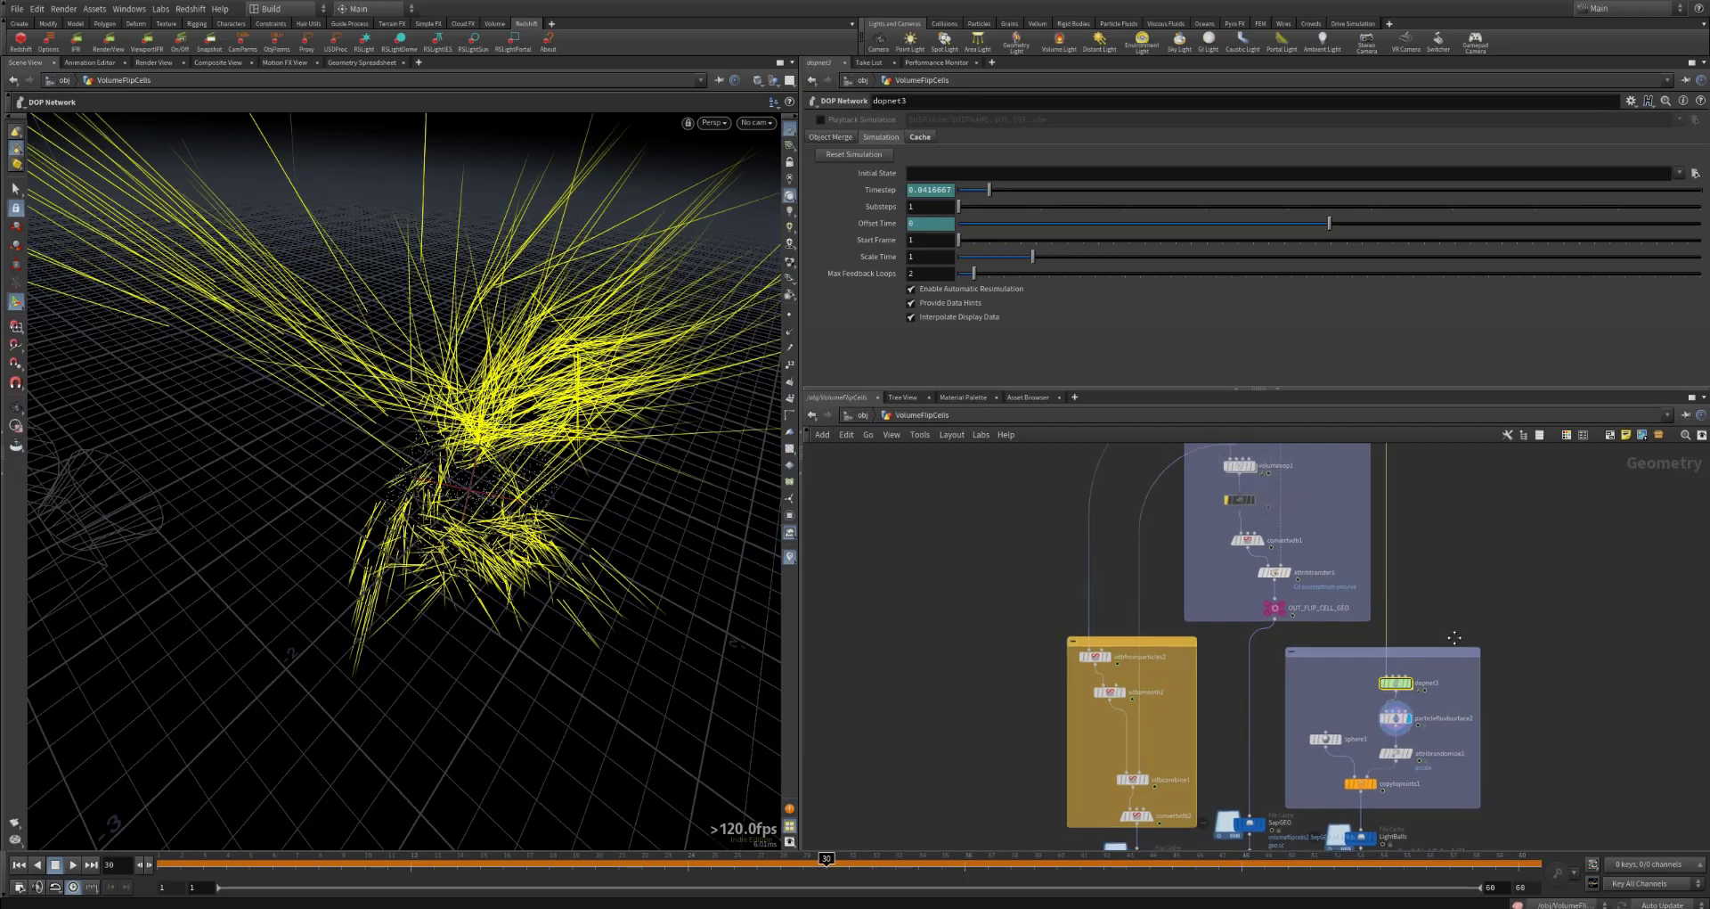
# Step: Display the main cell simulation's DOP network and compare its particles with dopnet3's
pyautogui.moveTo(1454, 638); pyautogui.dragTo(1403, 837, button='middle')
pyautogui.moveTo(1392, 672); pyautogui.dragTo(1387, 691, button='middle')
pyautogui.moveTo(1296, 588)
pyautogui.mouseDown(button='middle')
pyautogui.moveTo(1305, 624)
pyautogui.moveTo(1260, 610)
pyautogui.mouseUp(button='middle')
pyautogui.click(1167, 511)
pyautogui.click(1200, 545)
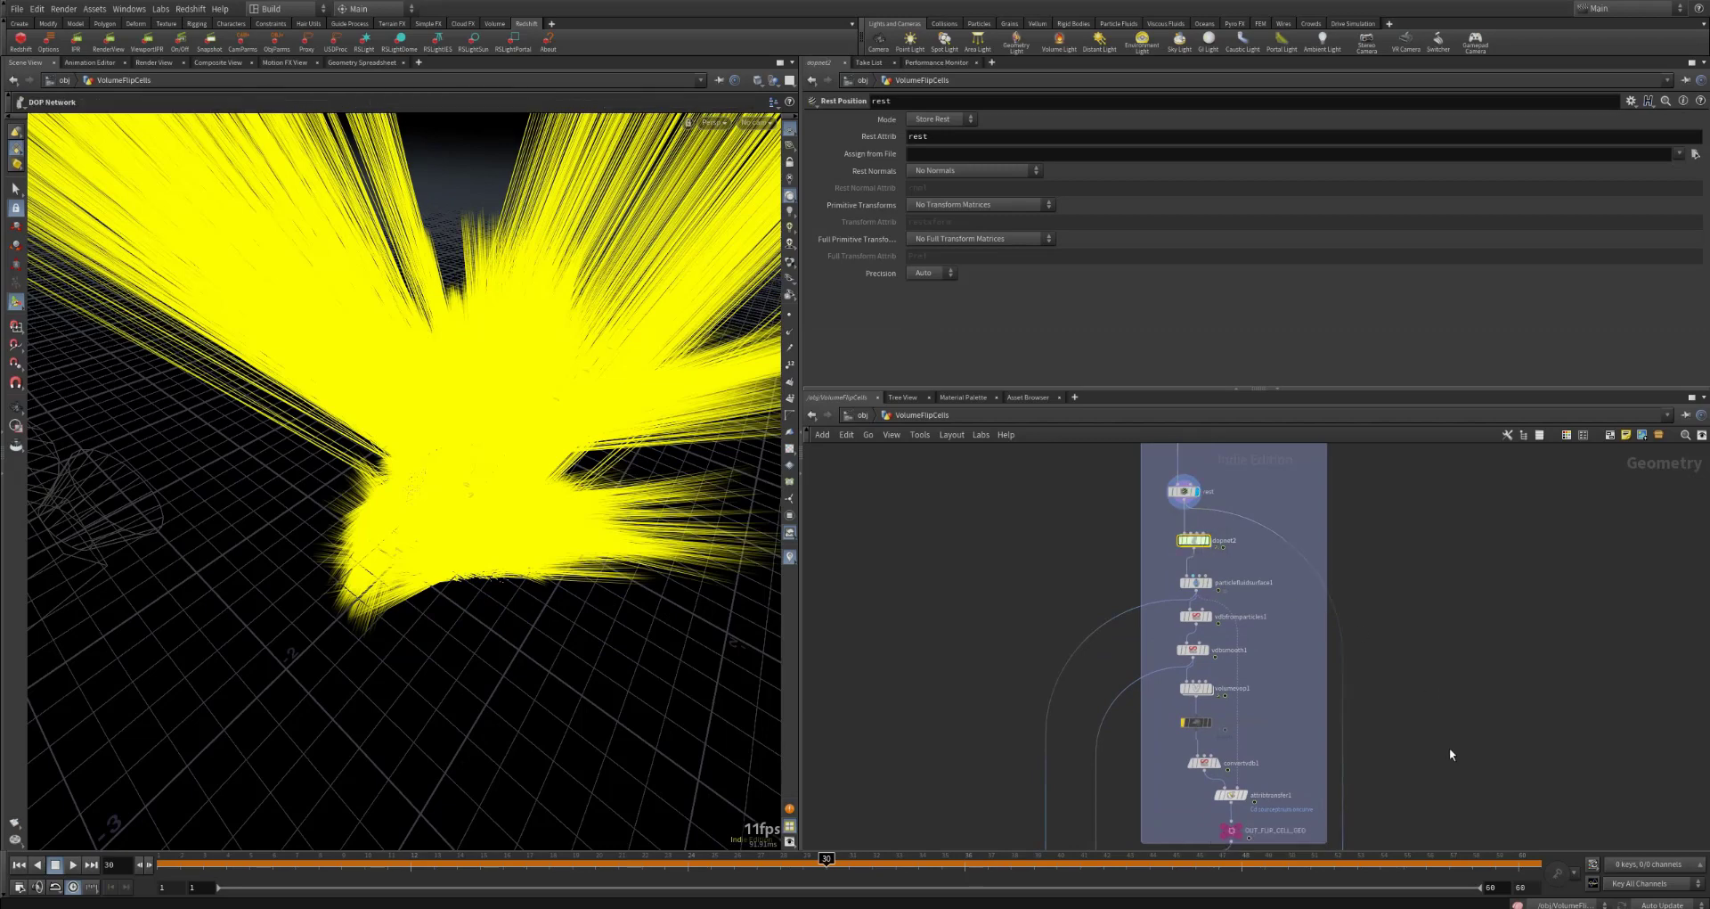
pyautogui.moveTo(1450, 753); pyautogui.dragTo(1510, 556, button='middle')
pyautogui.moveTo(1431, 710)
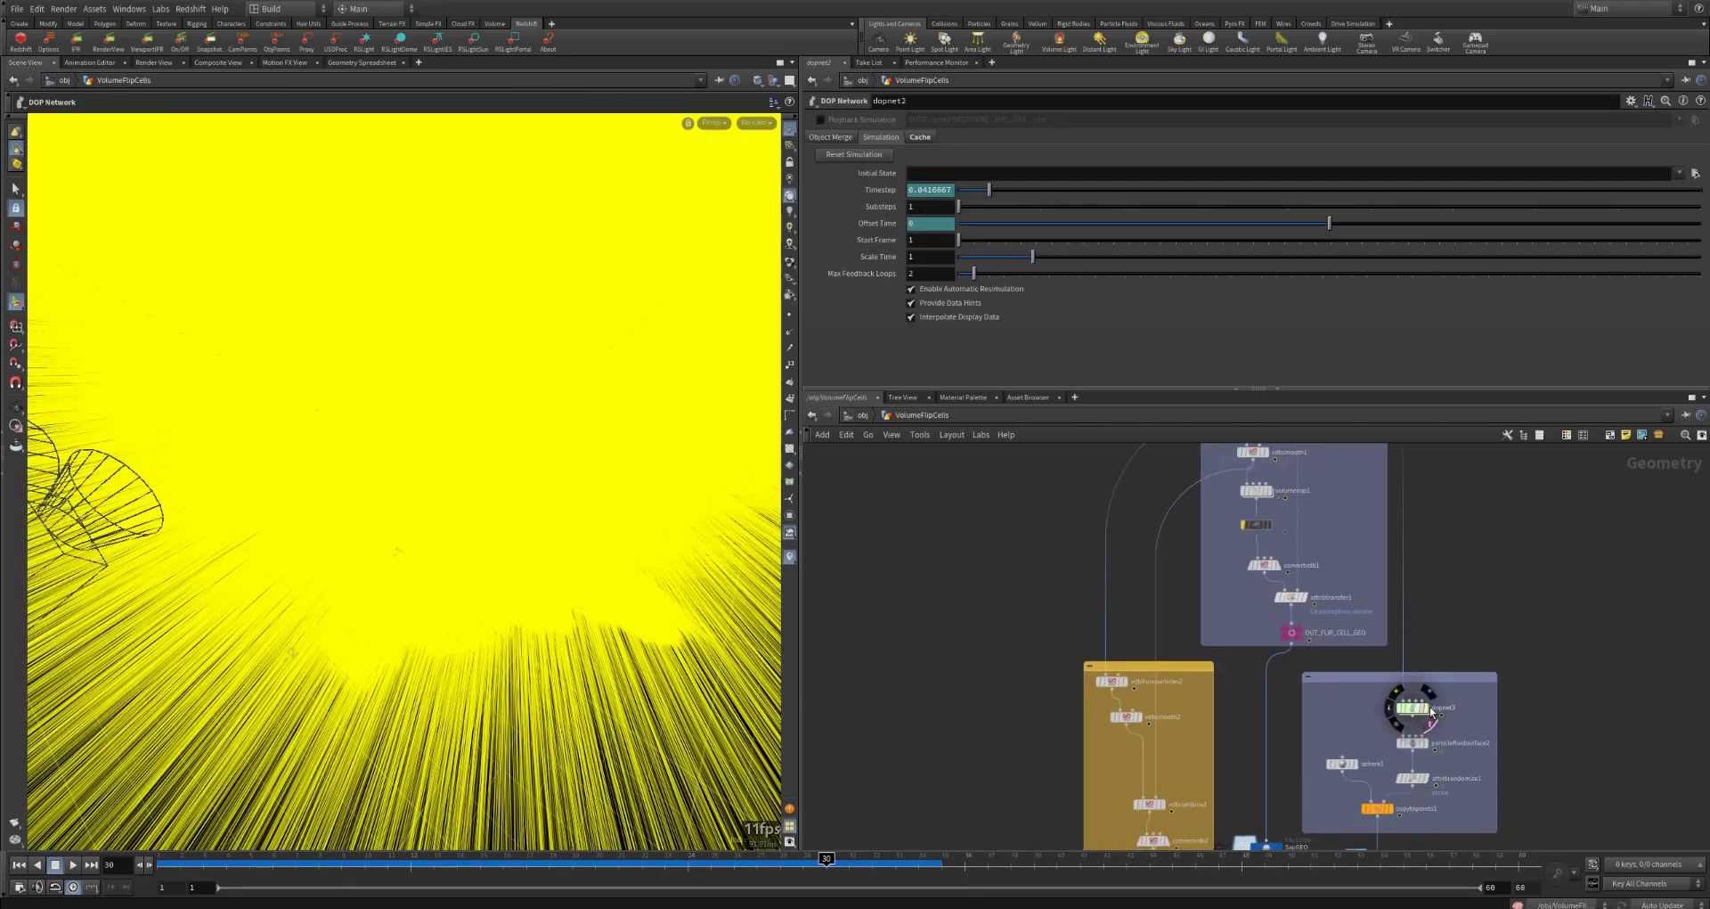
pyautogui.click(1417, 712)
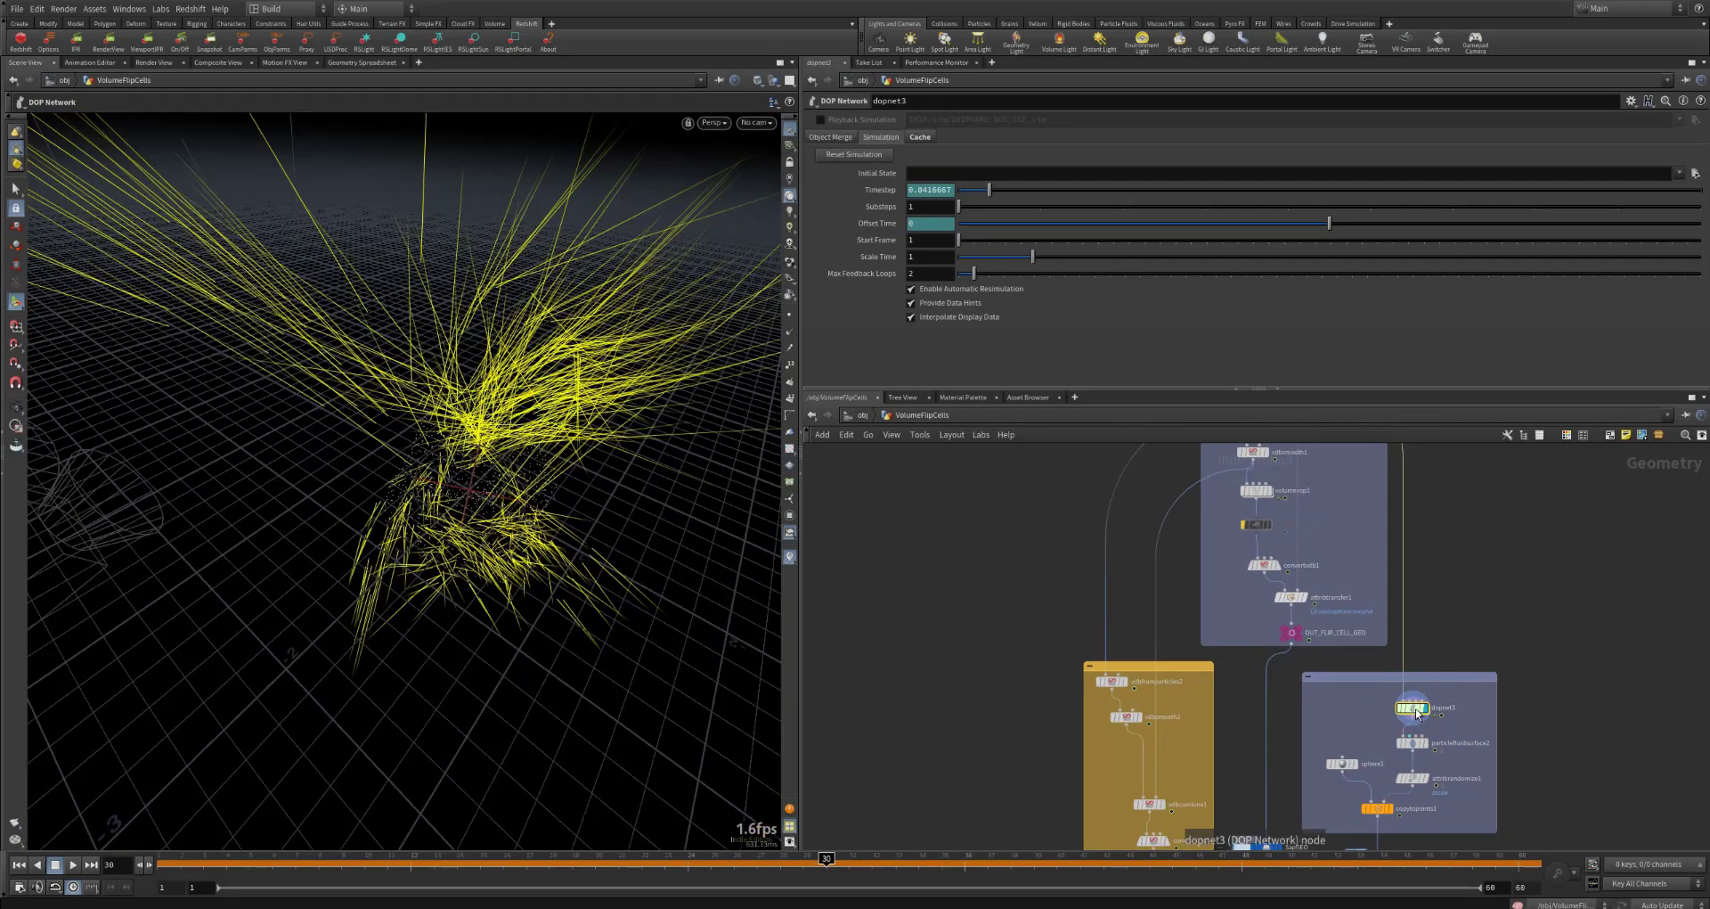
# Step: Open the dopnet3 network and inspect the settings of flipobject1 and popcurveforce1
pyautogui.doubleClick(1417, 712)
pyautogui.click(1193, 599)
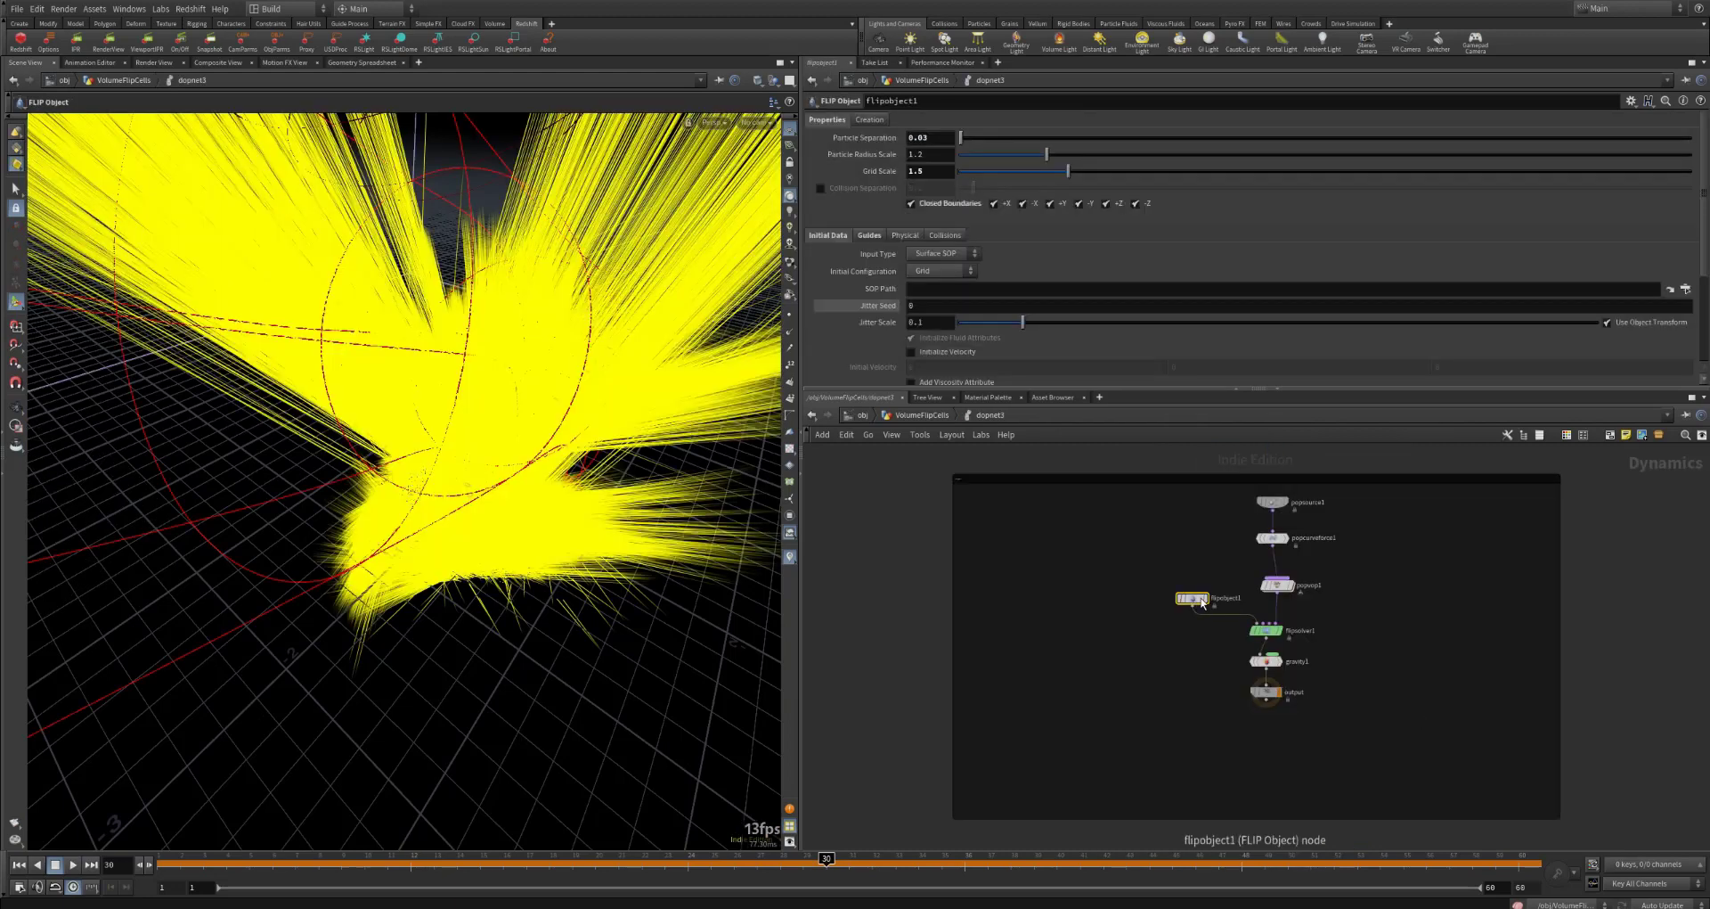
pyautogui.click(1272, 538)
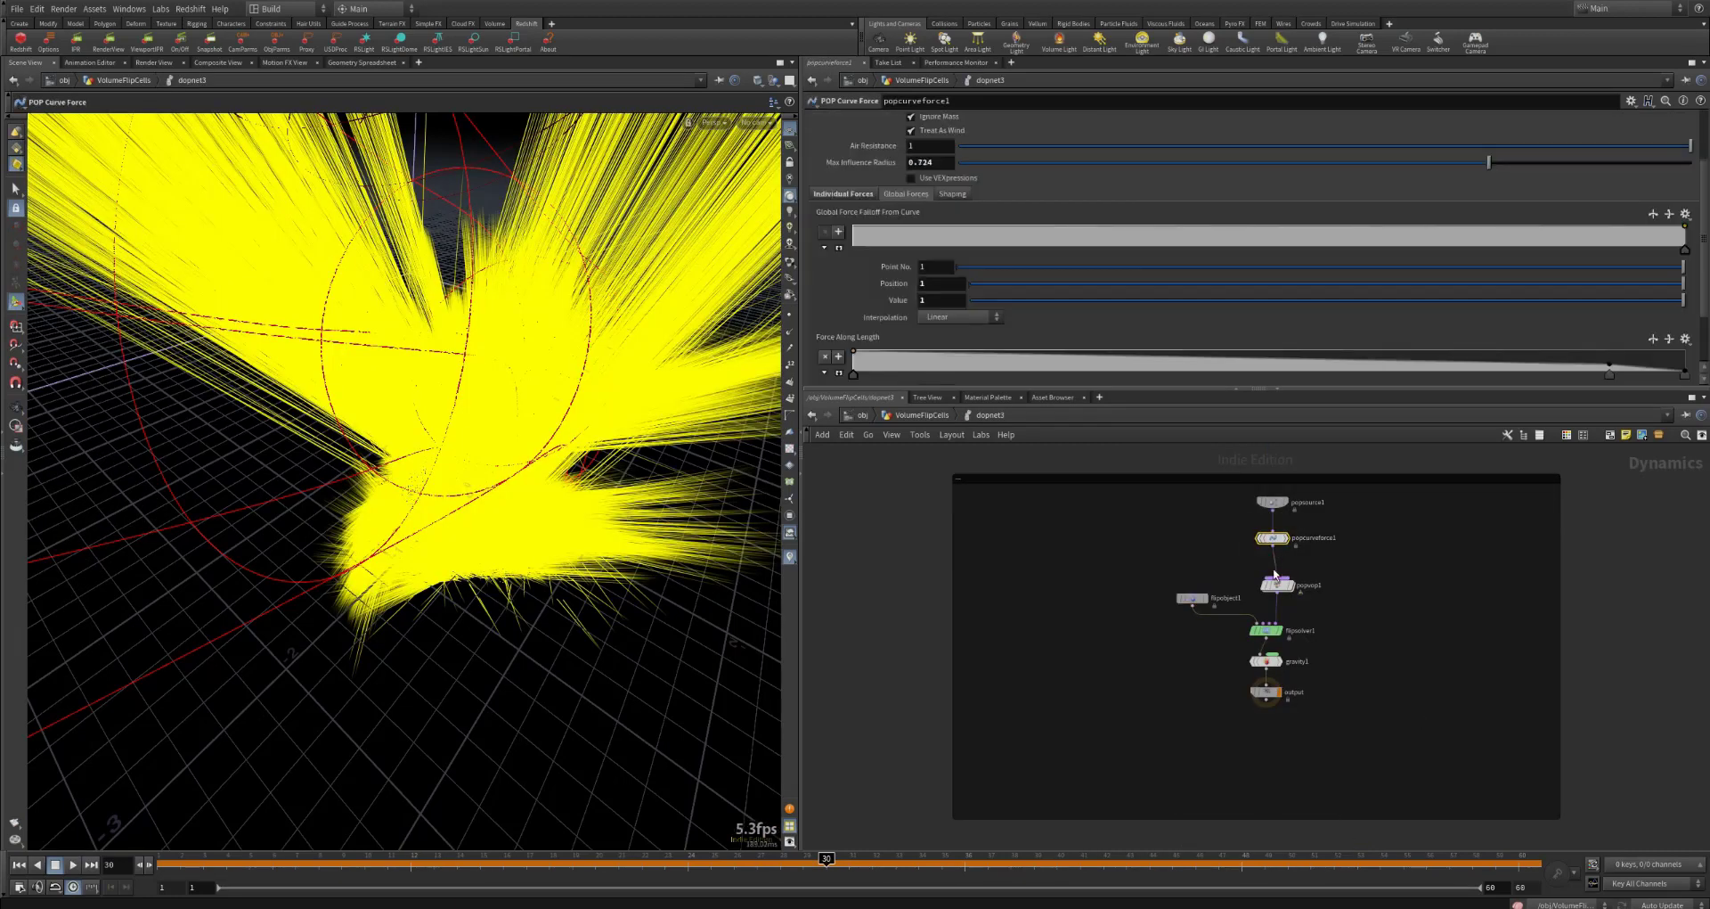
# Step: Review popsource1's Source and Birth settings and hide the yellow velocity trails in the viewport
pyautogui.click(1275, 506)
pyautogui.click(821, 138)
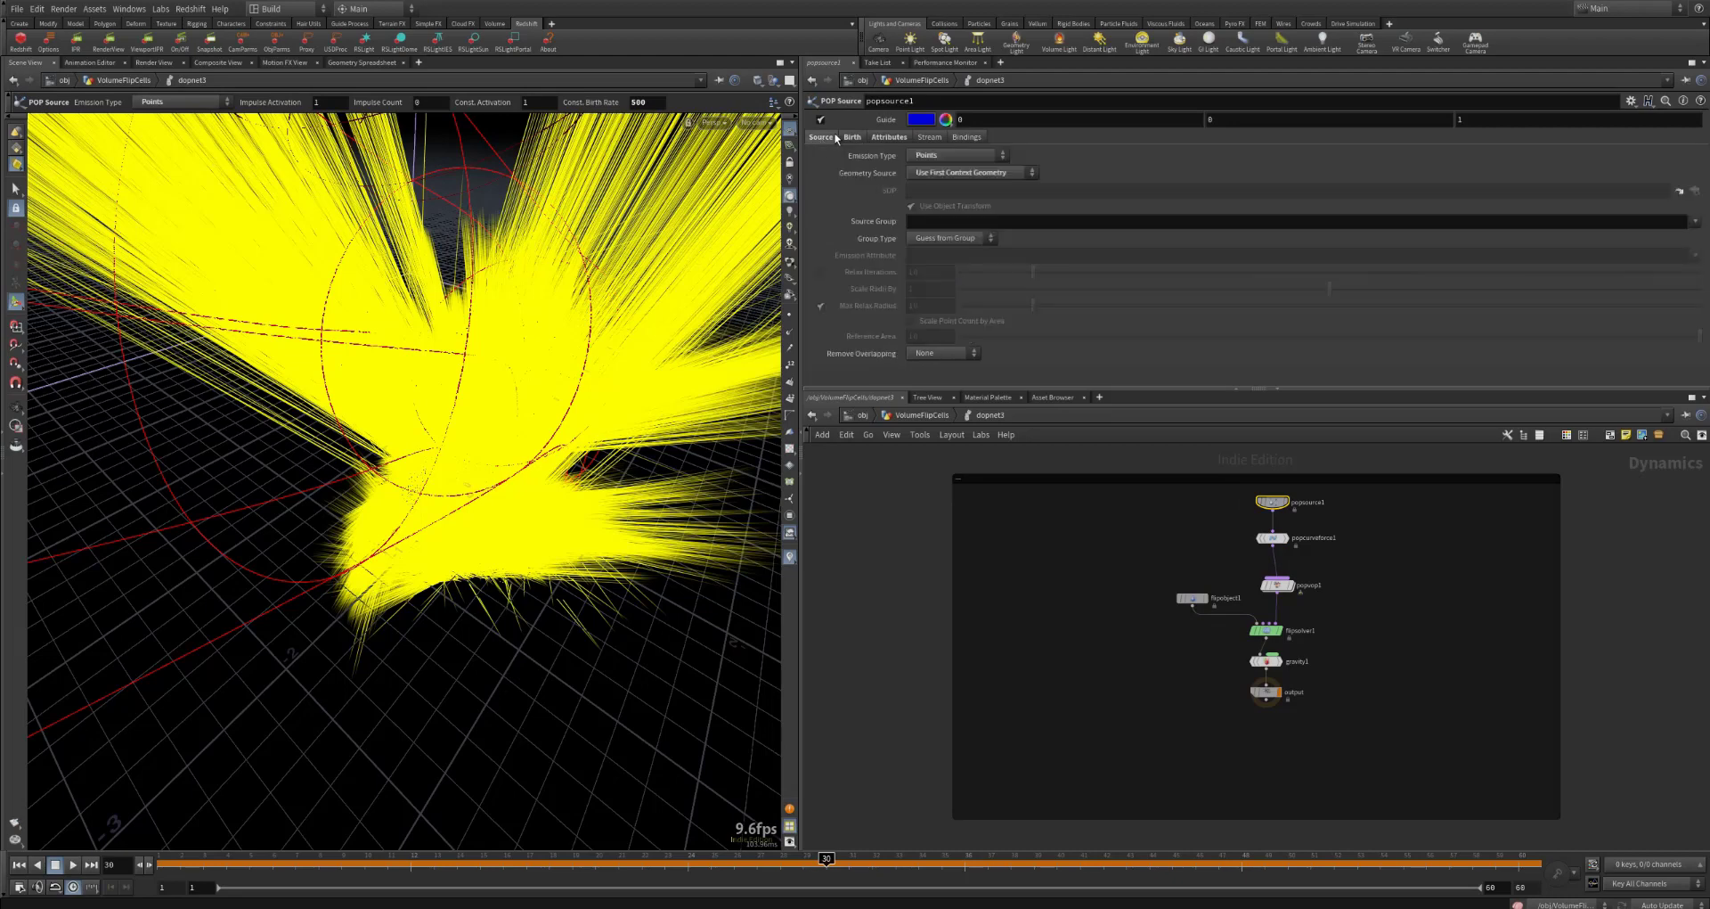
pyautogui.click(850, 138)
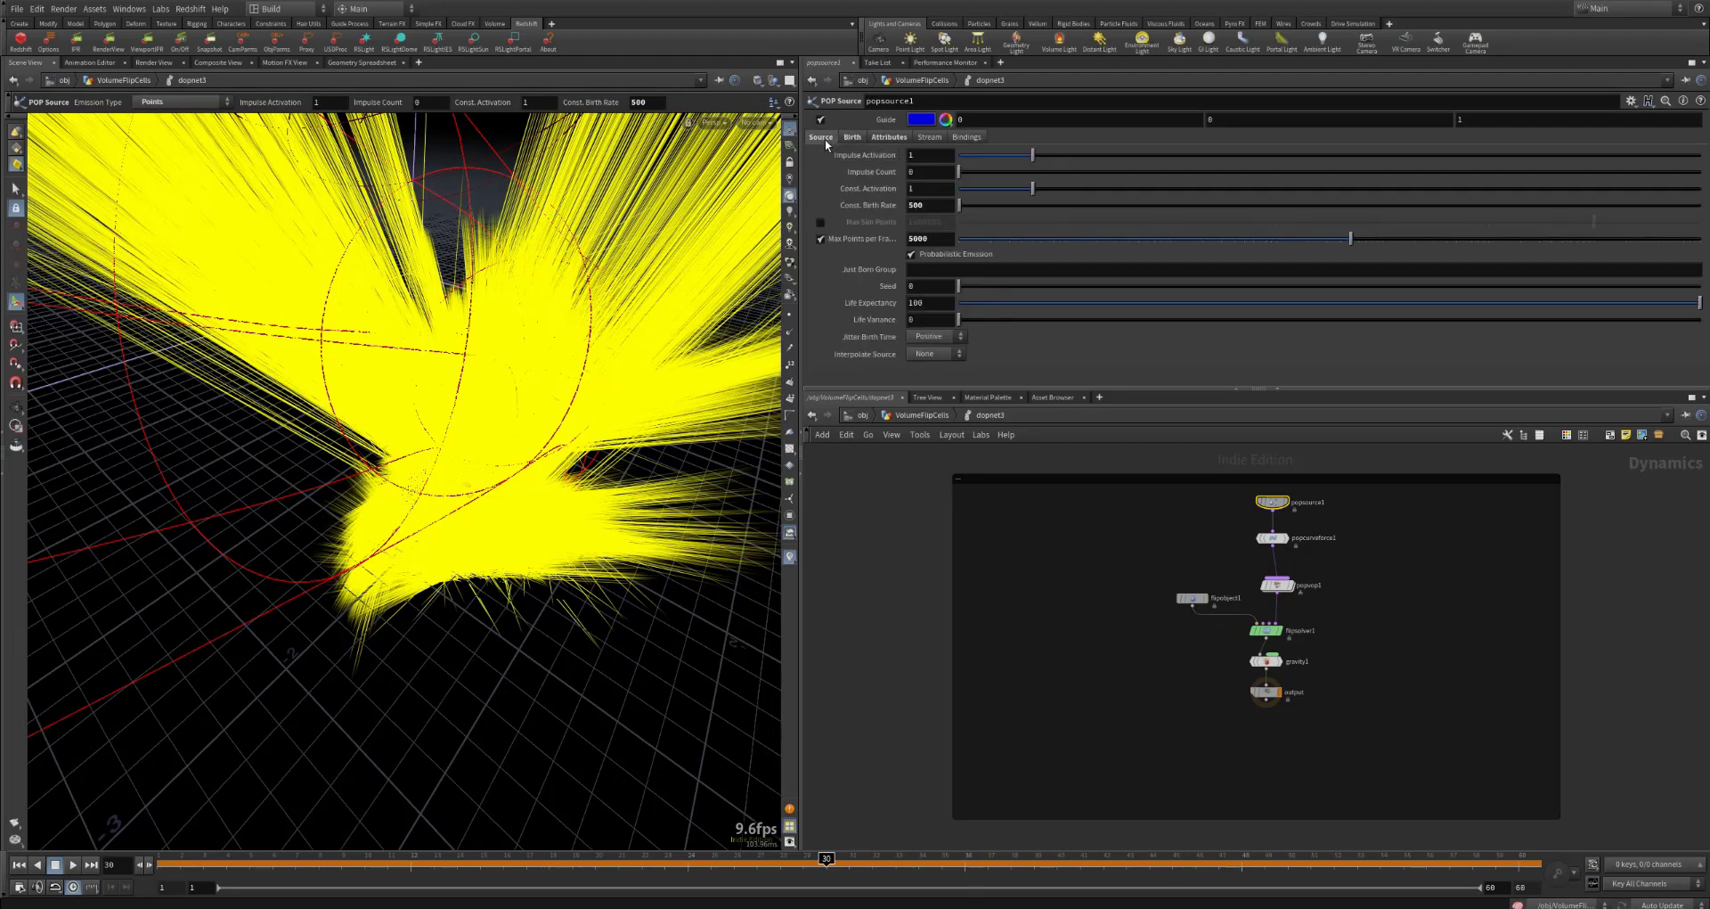
pyautogui.click(823, 138)
pyautogui.click(851, 138)
pyautogui.click(788, 557)
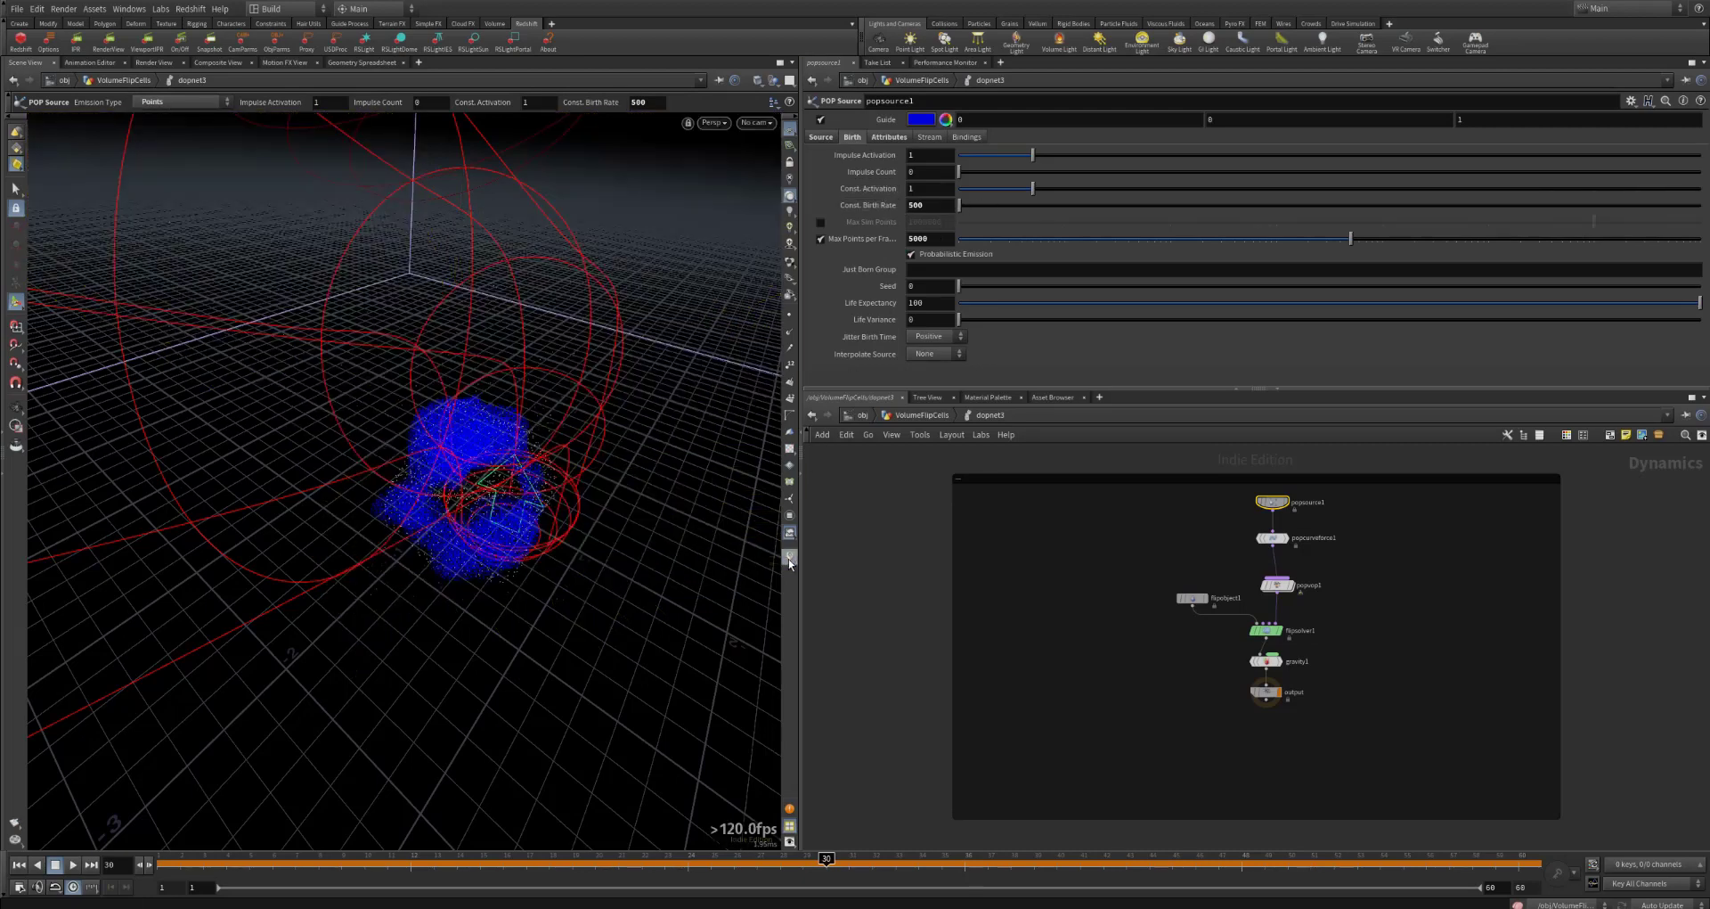
# Step: Return to VolumeFlipCells and review particlefluidsurface2, attribrandomize1 and copytopoints1 in turn, displaying each result
pyautogui.click(923, 414)
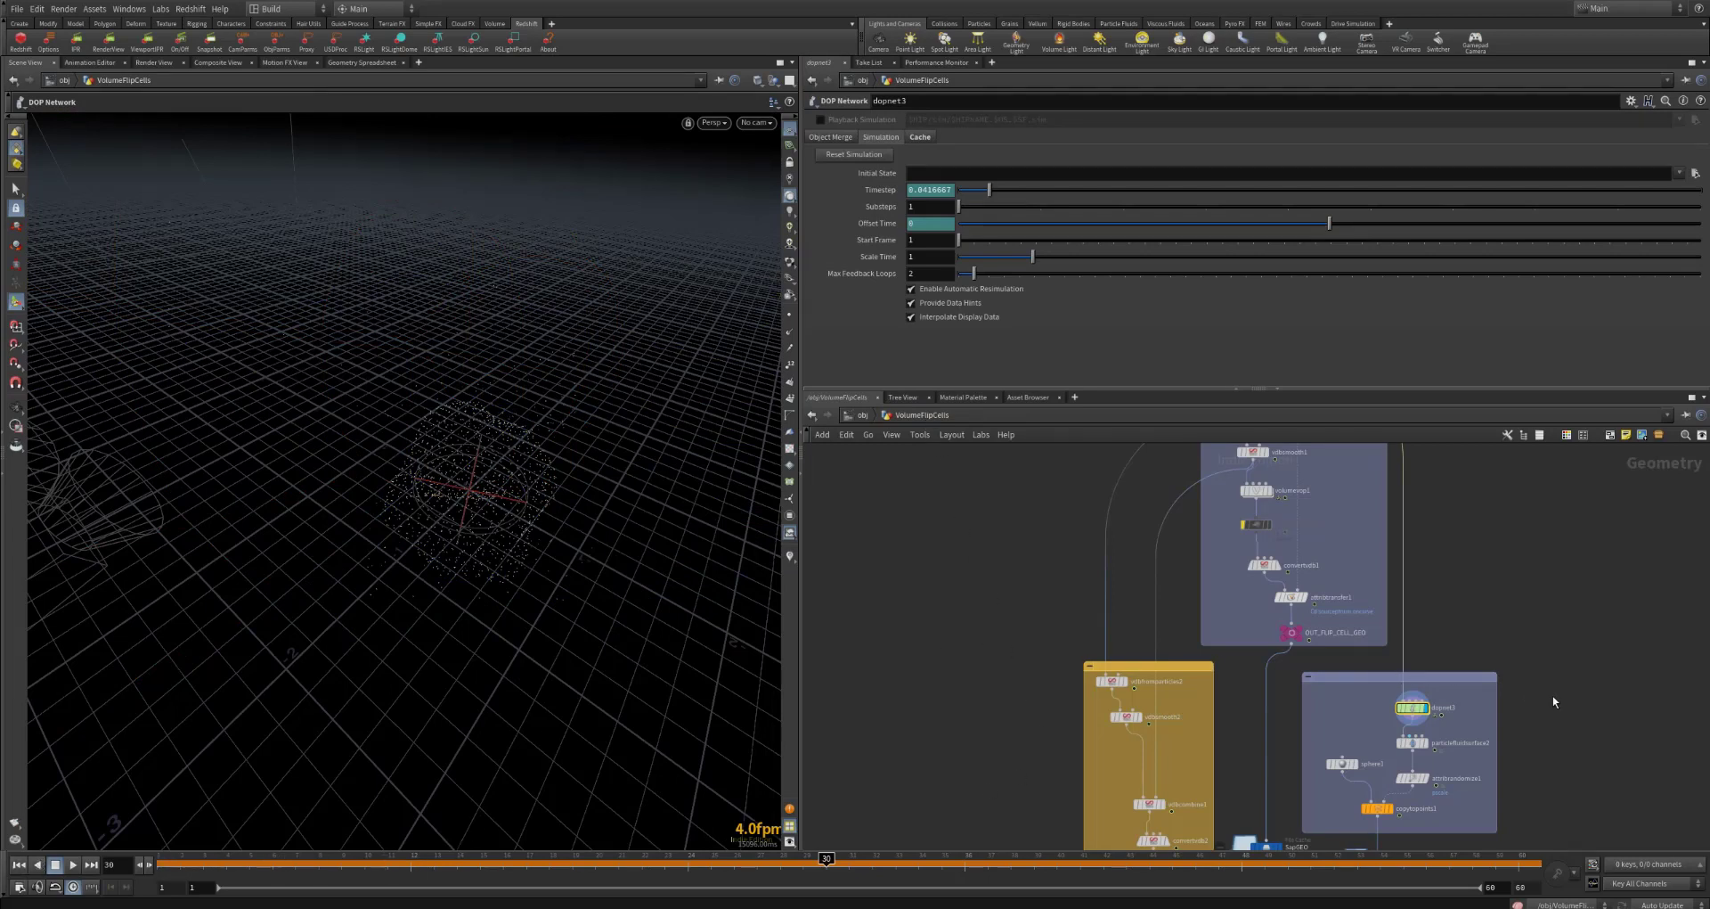
pyautogui.moveTo(1552, 695); pyautogui.dragTo(1567, 611, button='middle')
pyautogui.moveTo(1428, 661)
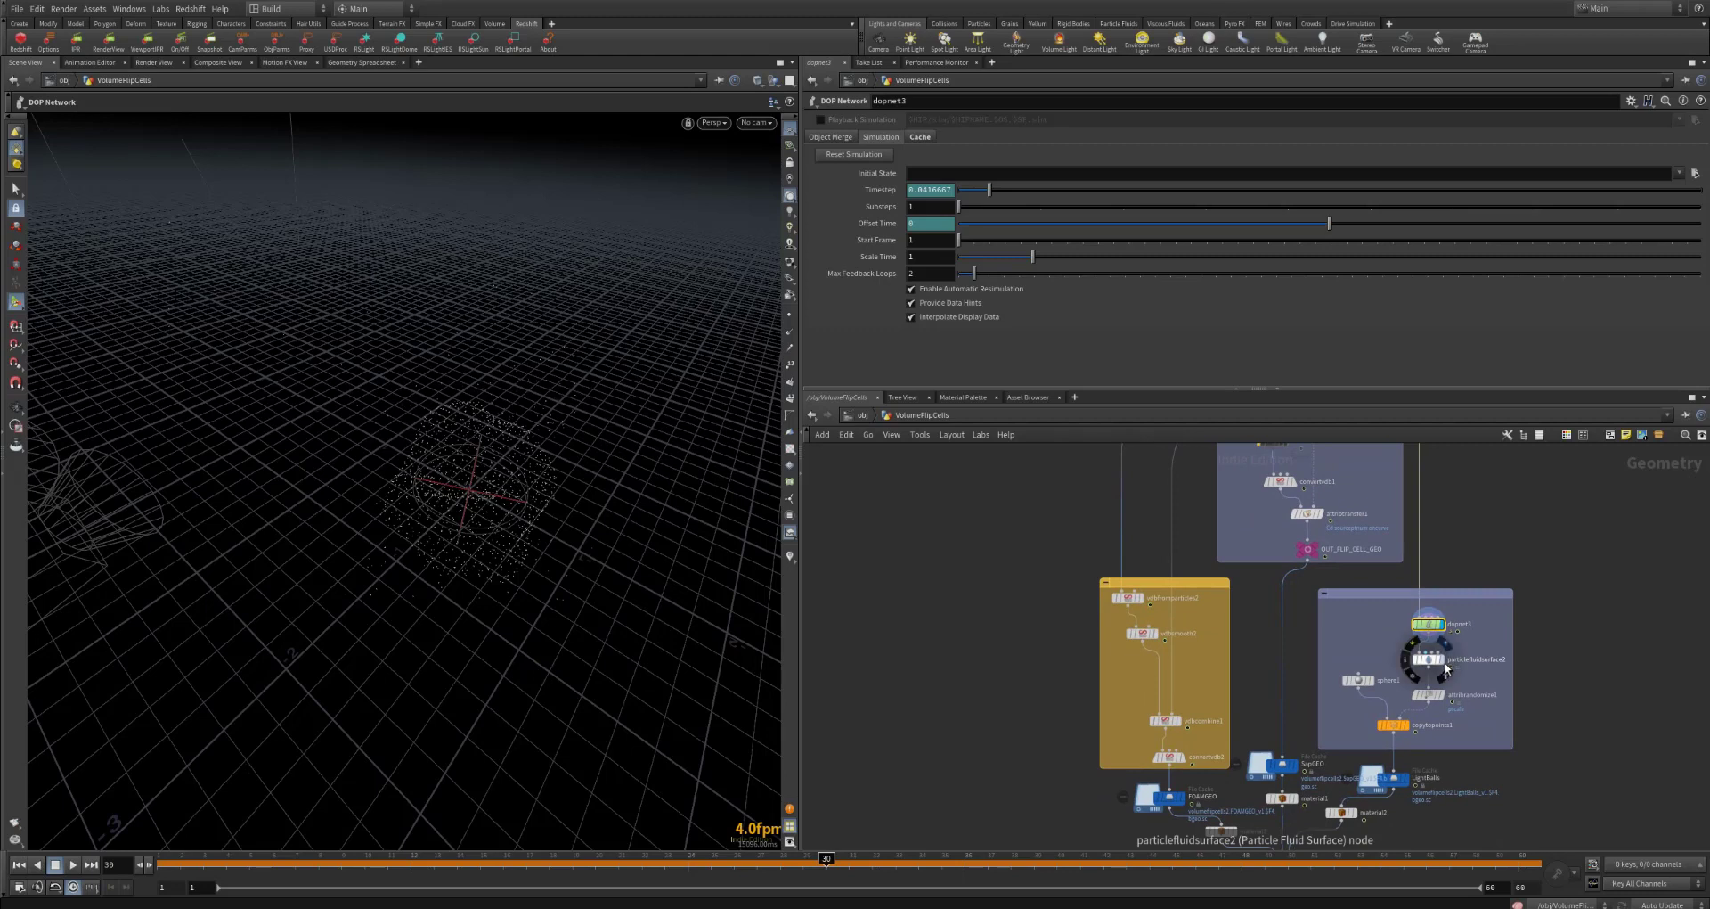
pyautogui.click(1428, 659)
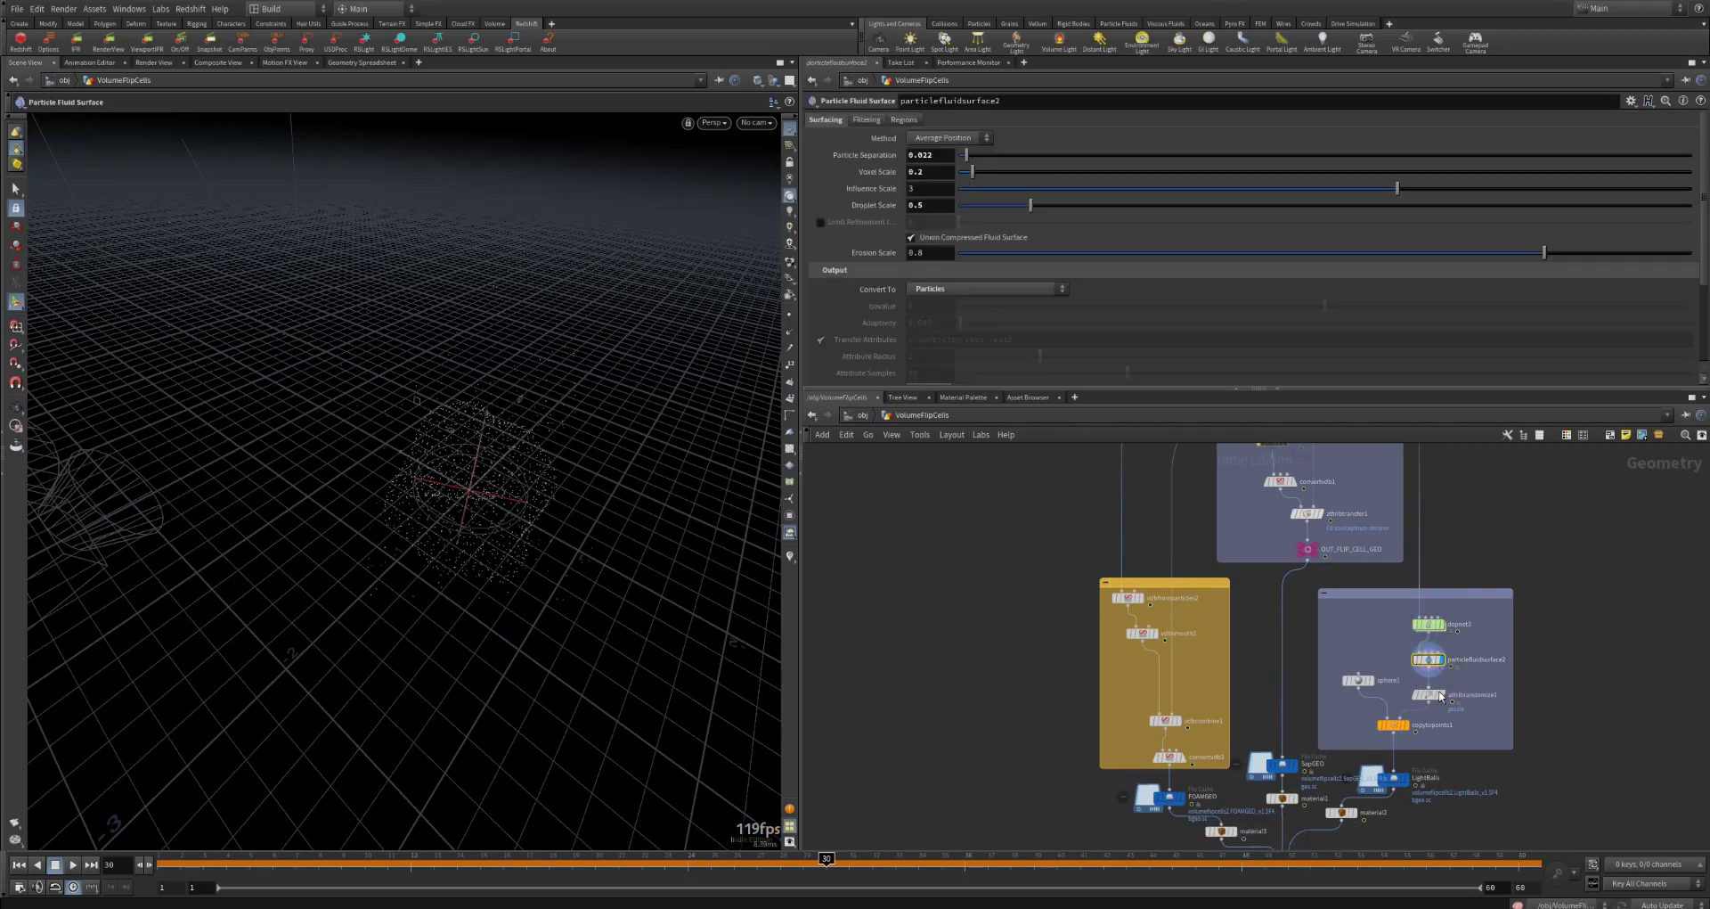
pyautogui.click(1439, 695)
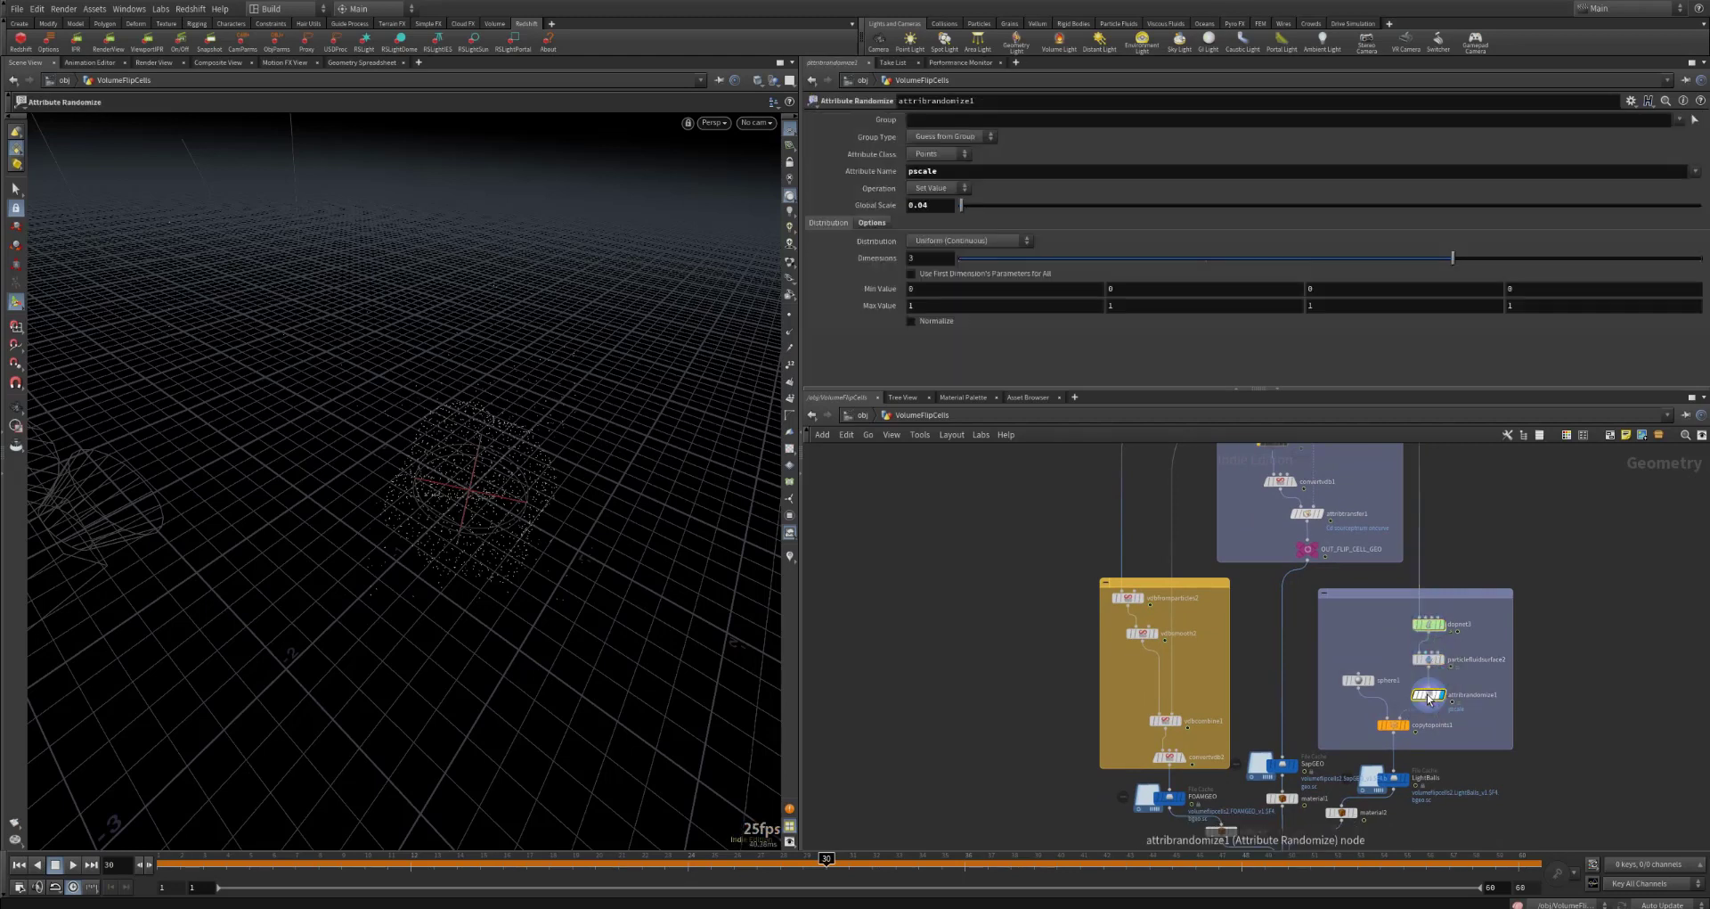
pyautogui.moveTo(1389, 725)
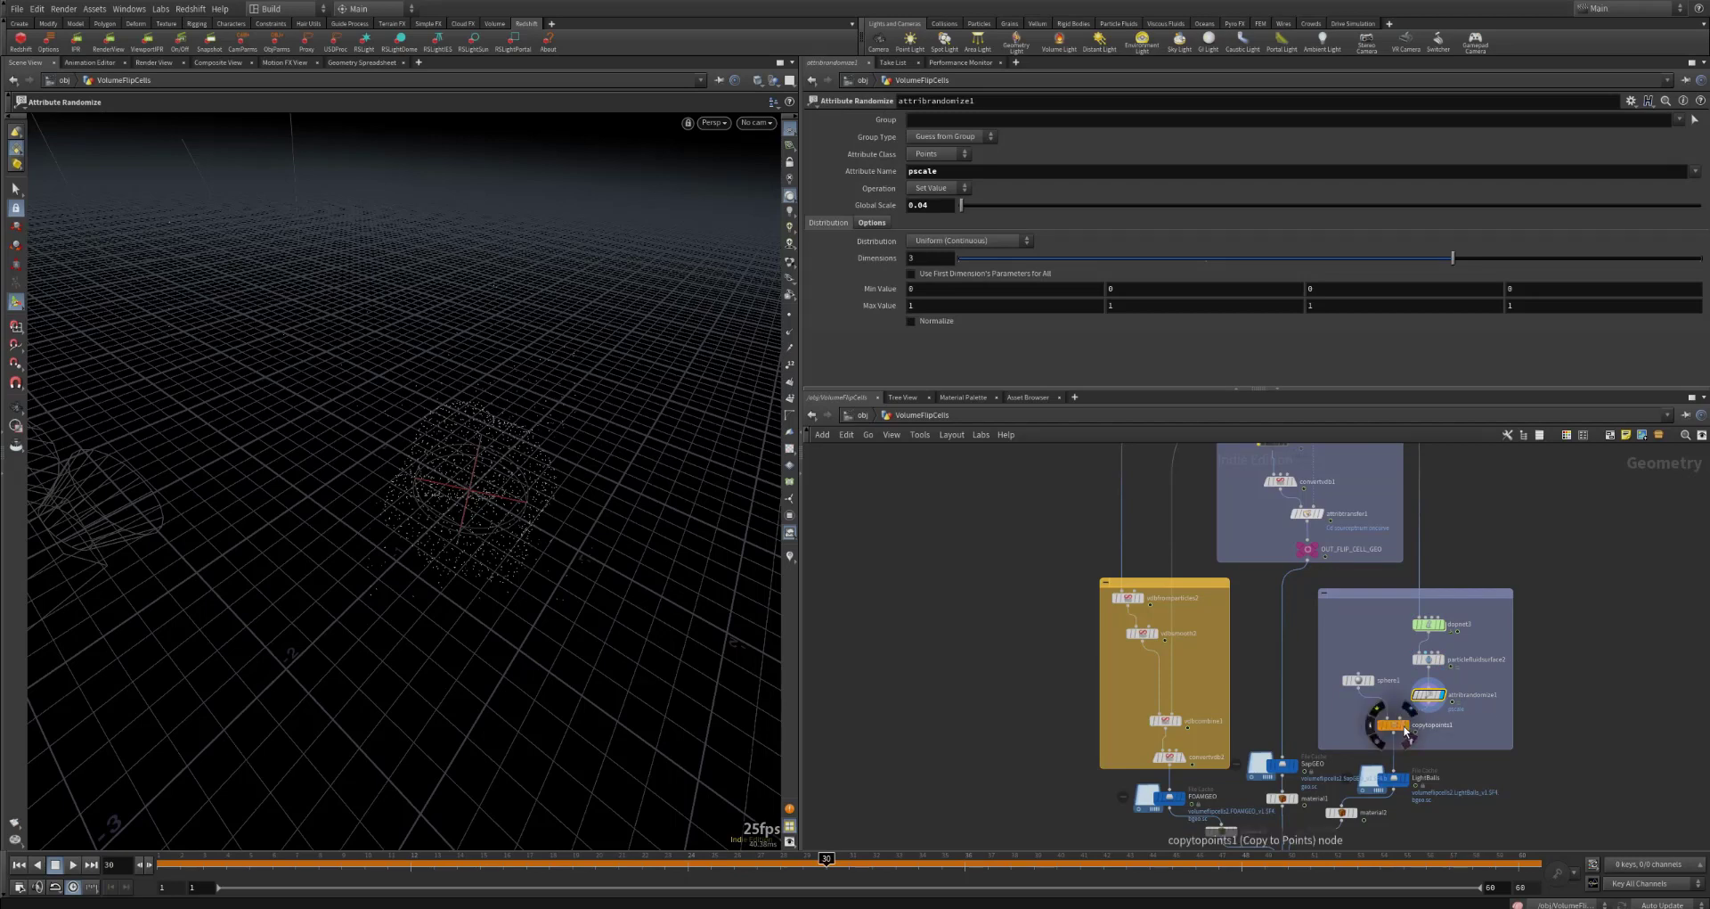
pyautogui.click(1393, 725)
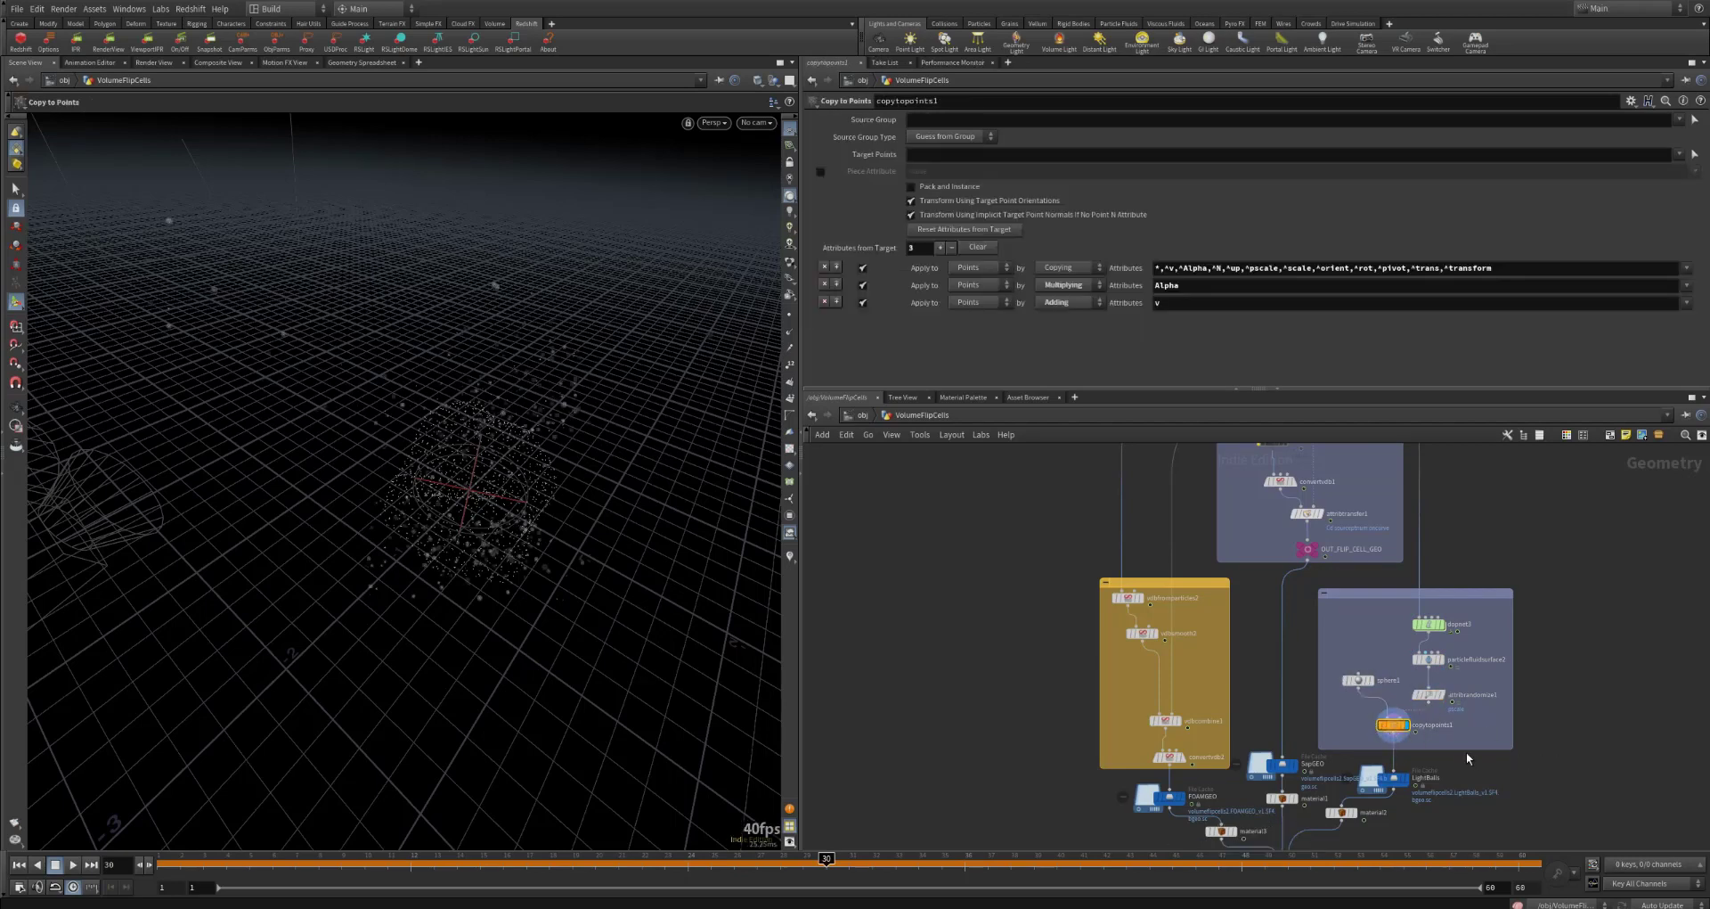
# Step: Display the SapGEO file cache and review its cached geometry at several frames and closer up
pyautogui.moveTo(1573, 768); pyautogui.dragTo(1596, 707, button='middle')
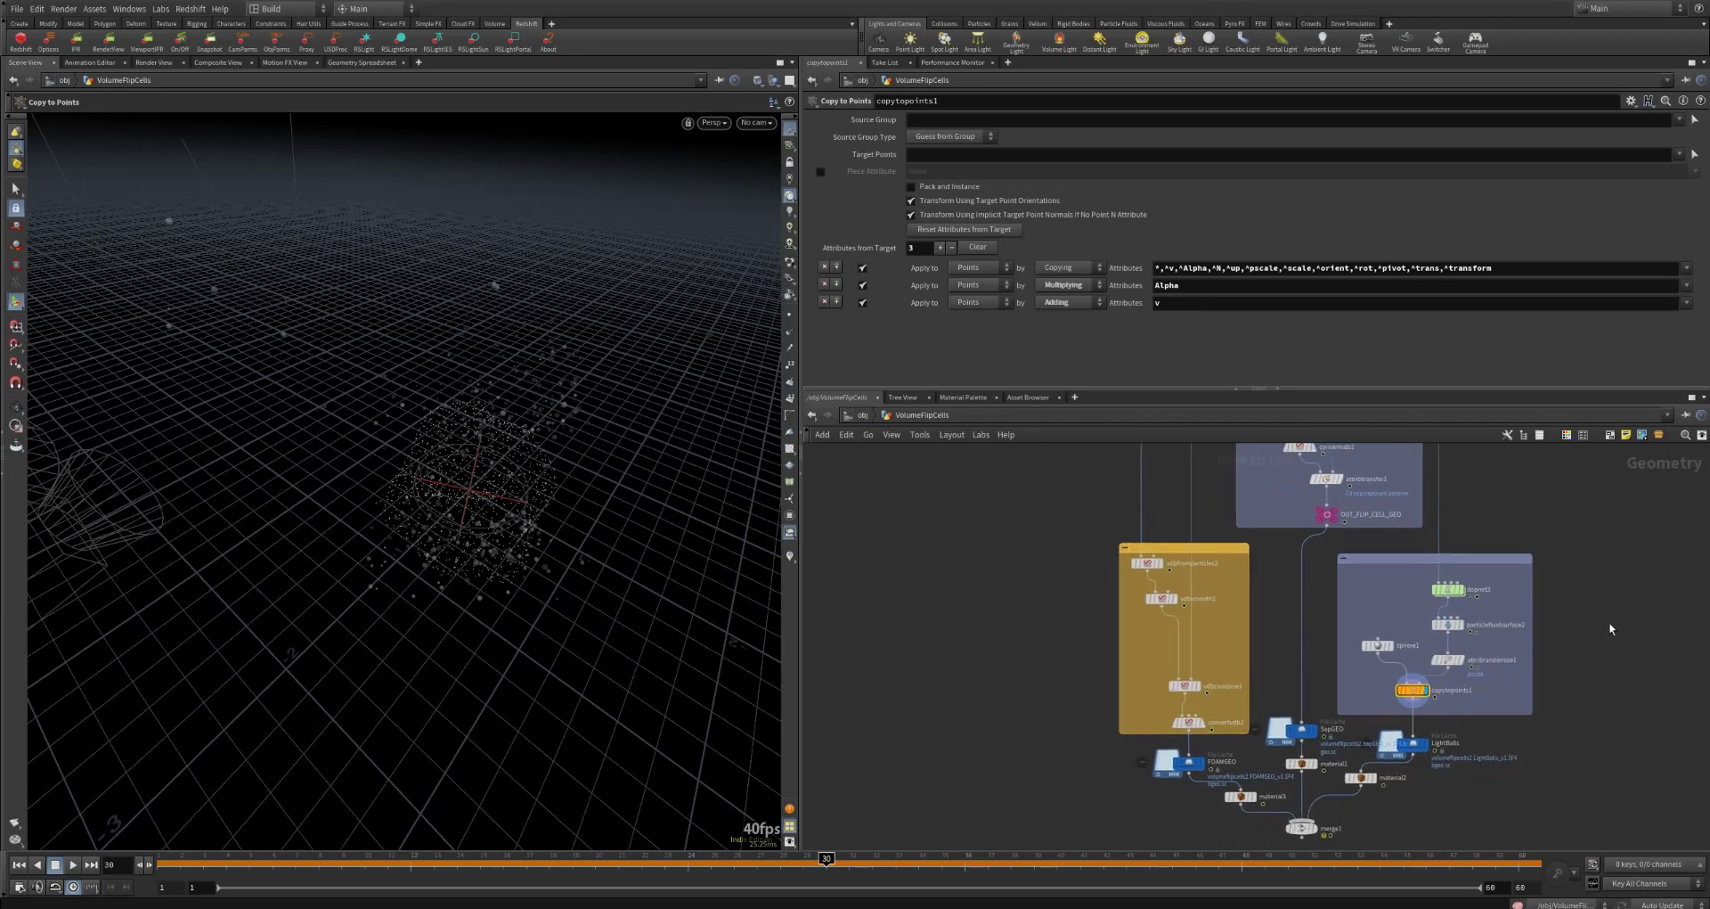
pyautogui.moveTo(1610, 629); pyautogui.dragTo(1602, 650, button='middle')
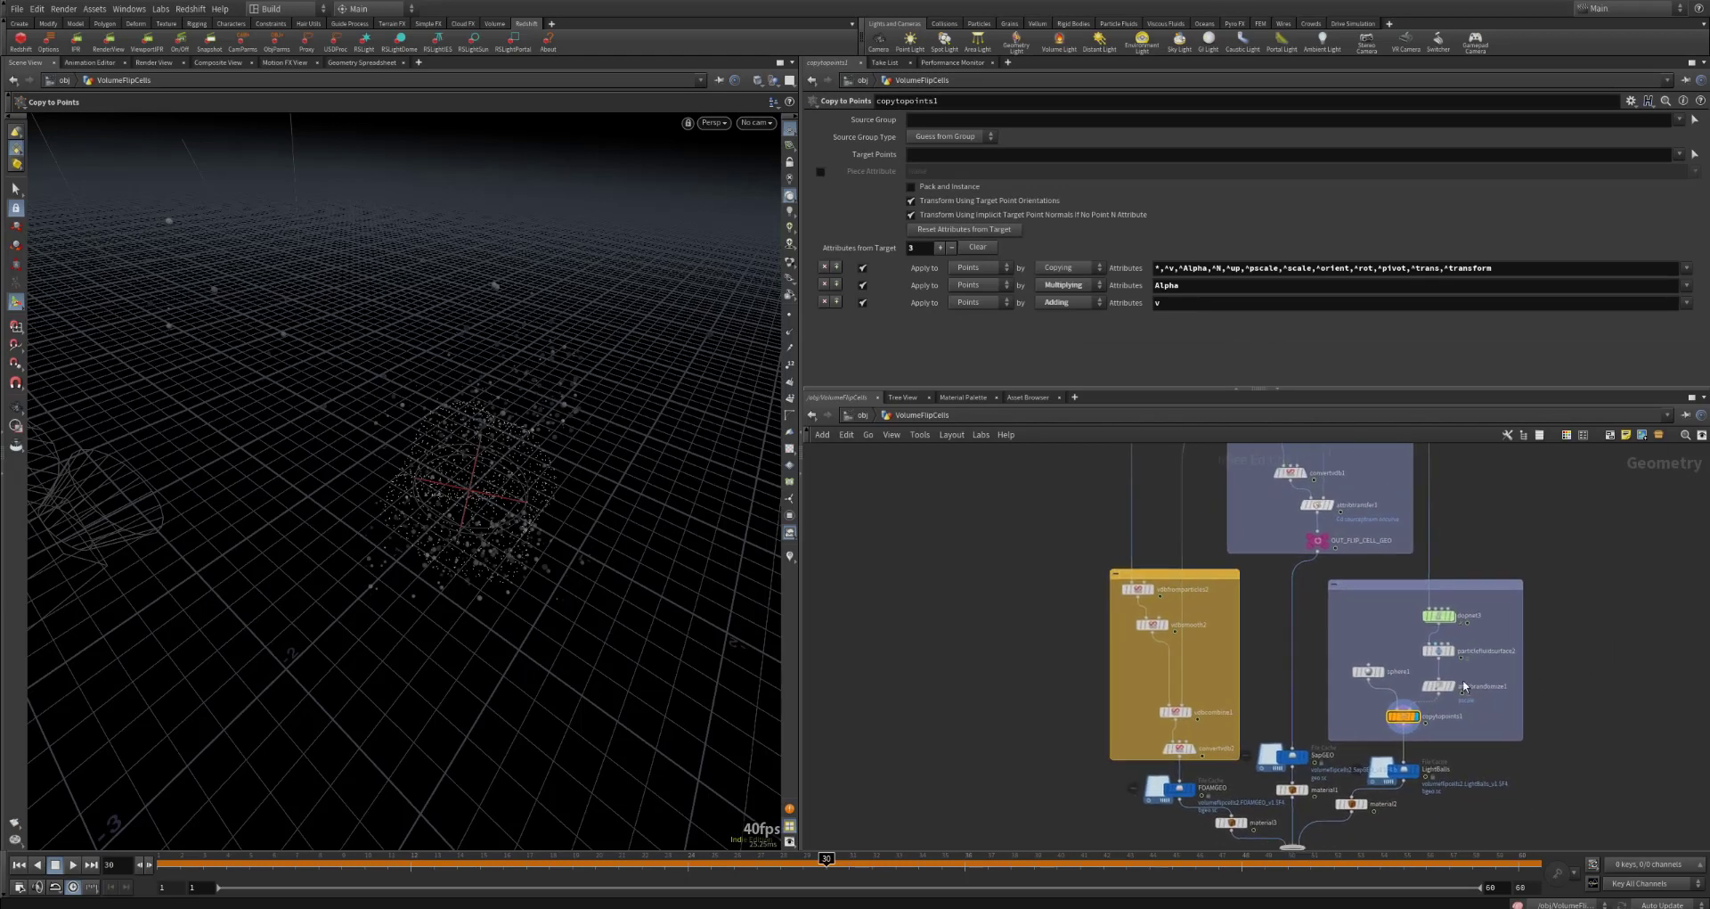
pyautogui.click(1294, 761)
pyautogui.moveTo(1310, 652); pyautogui.dragTo(1311, 741, button='middle')
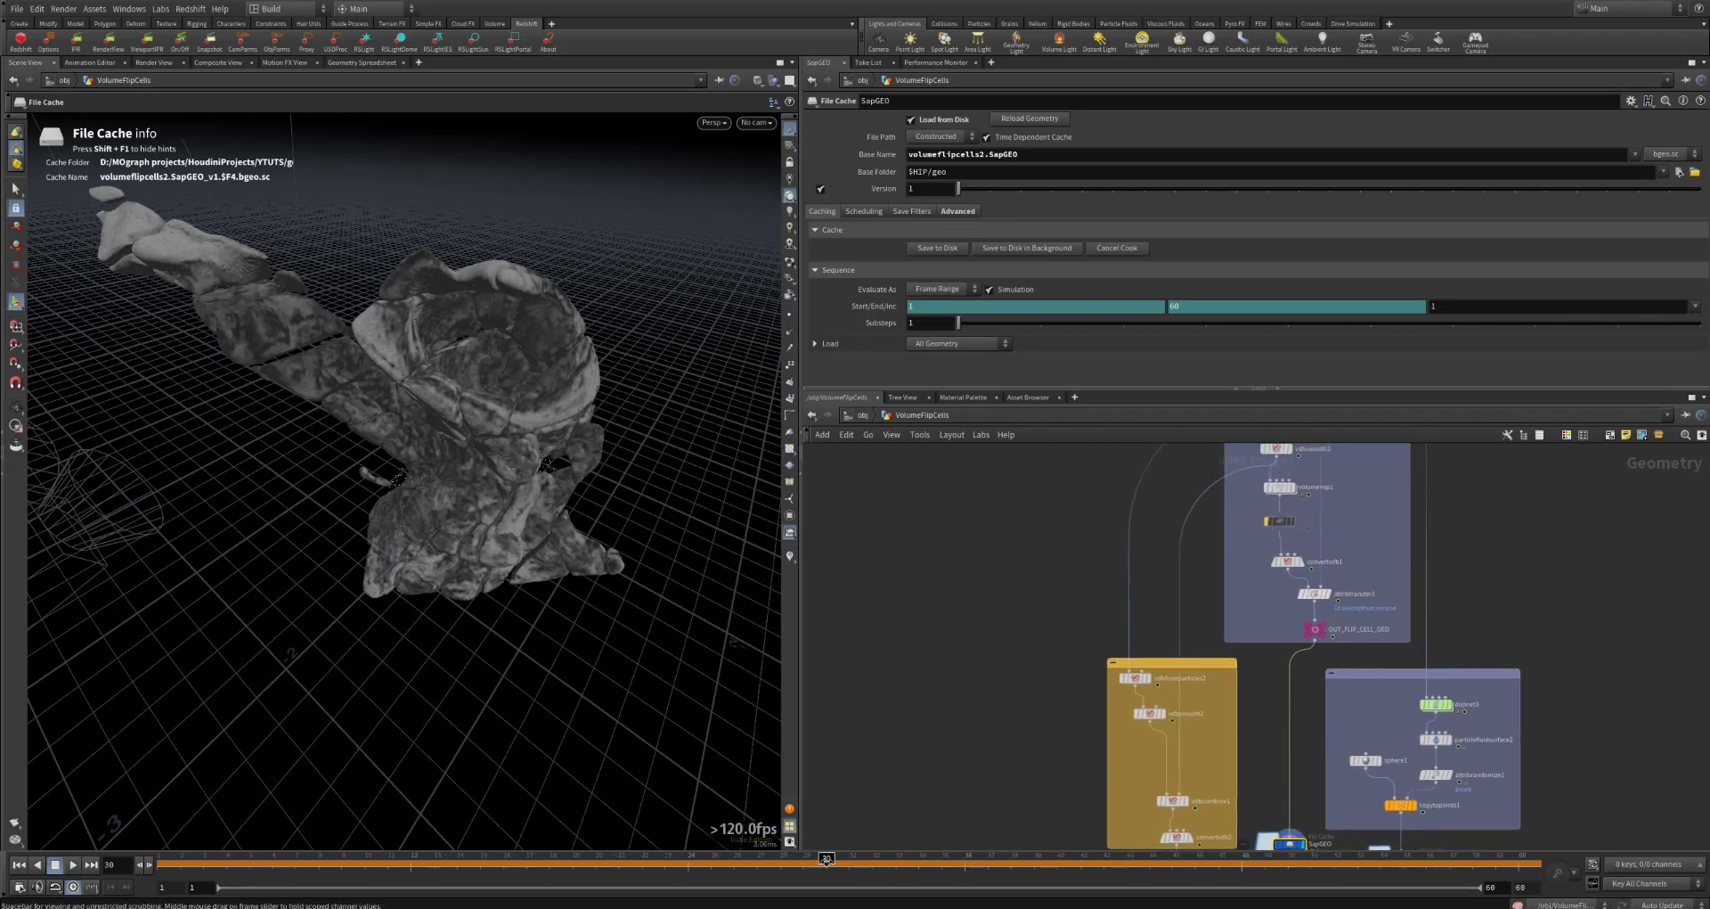
pyautogui.moveTo(826, 861); pyautogui.dragTo(1272, 876)
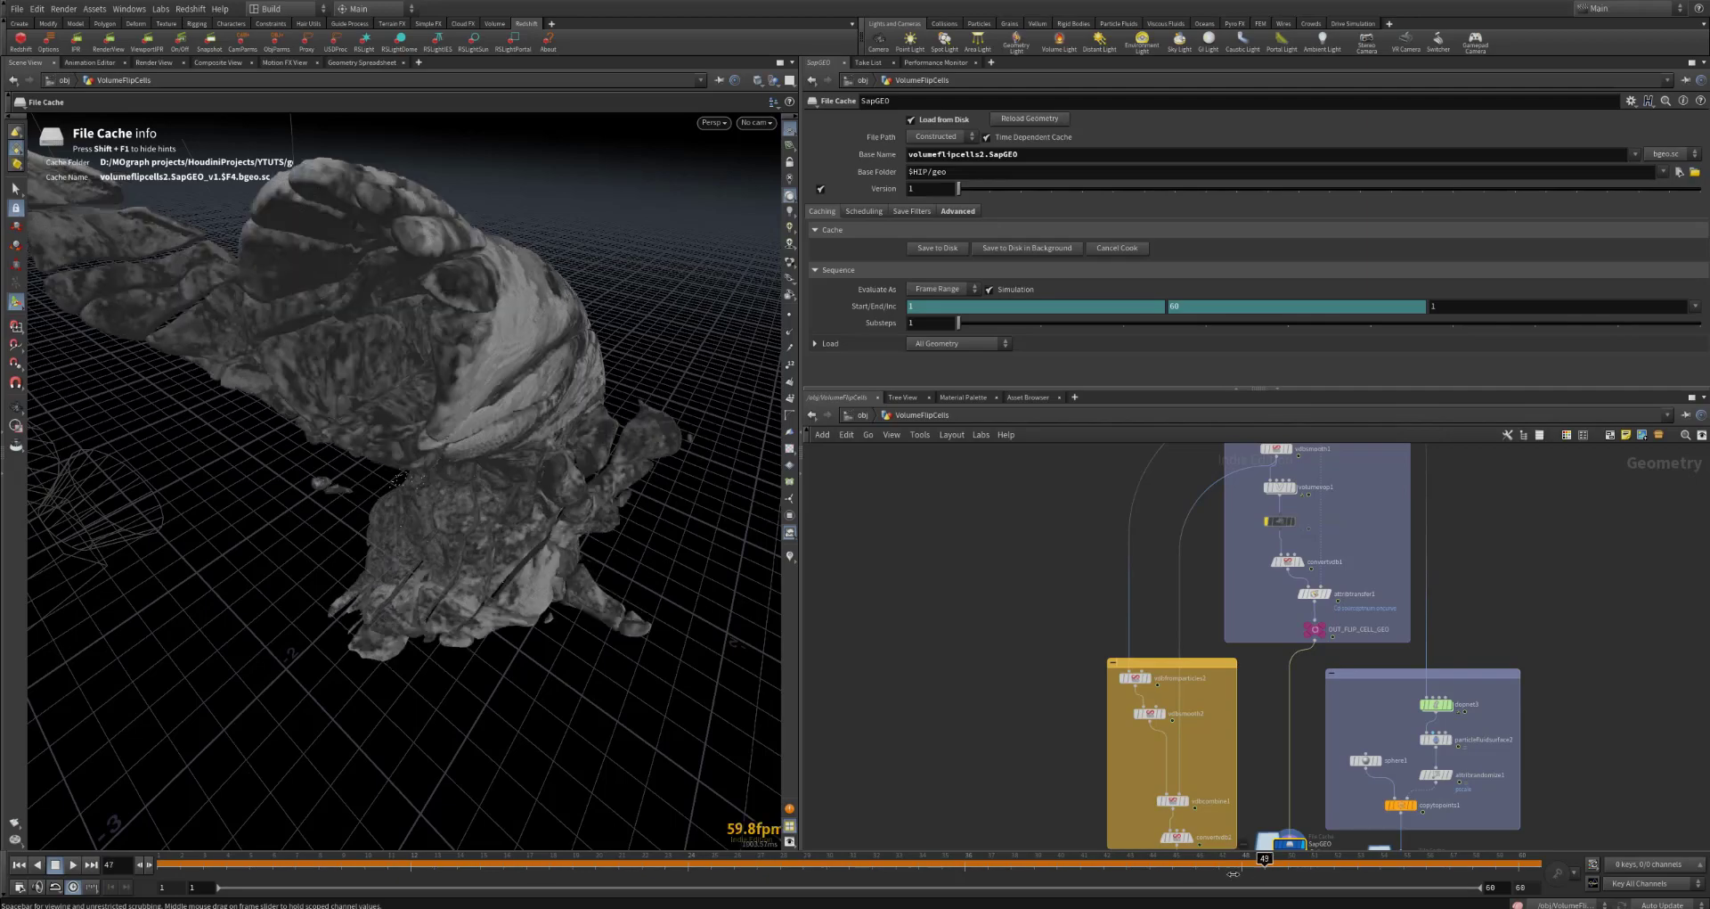
pyautogui.keyDown('alt'); pyautogui.moveTo(439, 420); pyautogui.dragTo(638, 837); pyautogui.keyUp('alt')
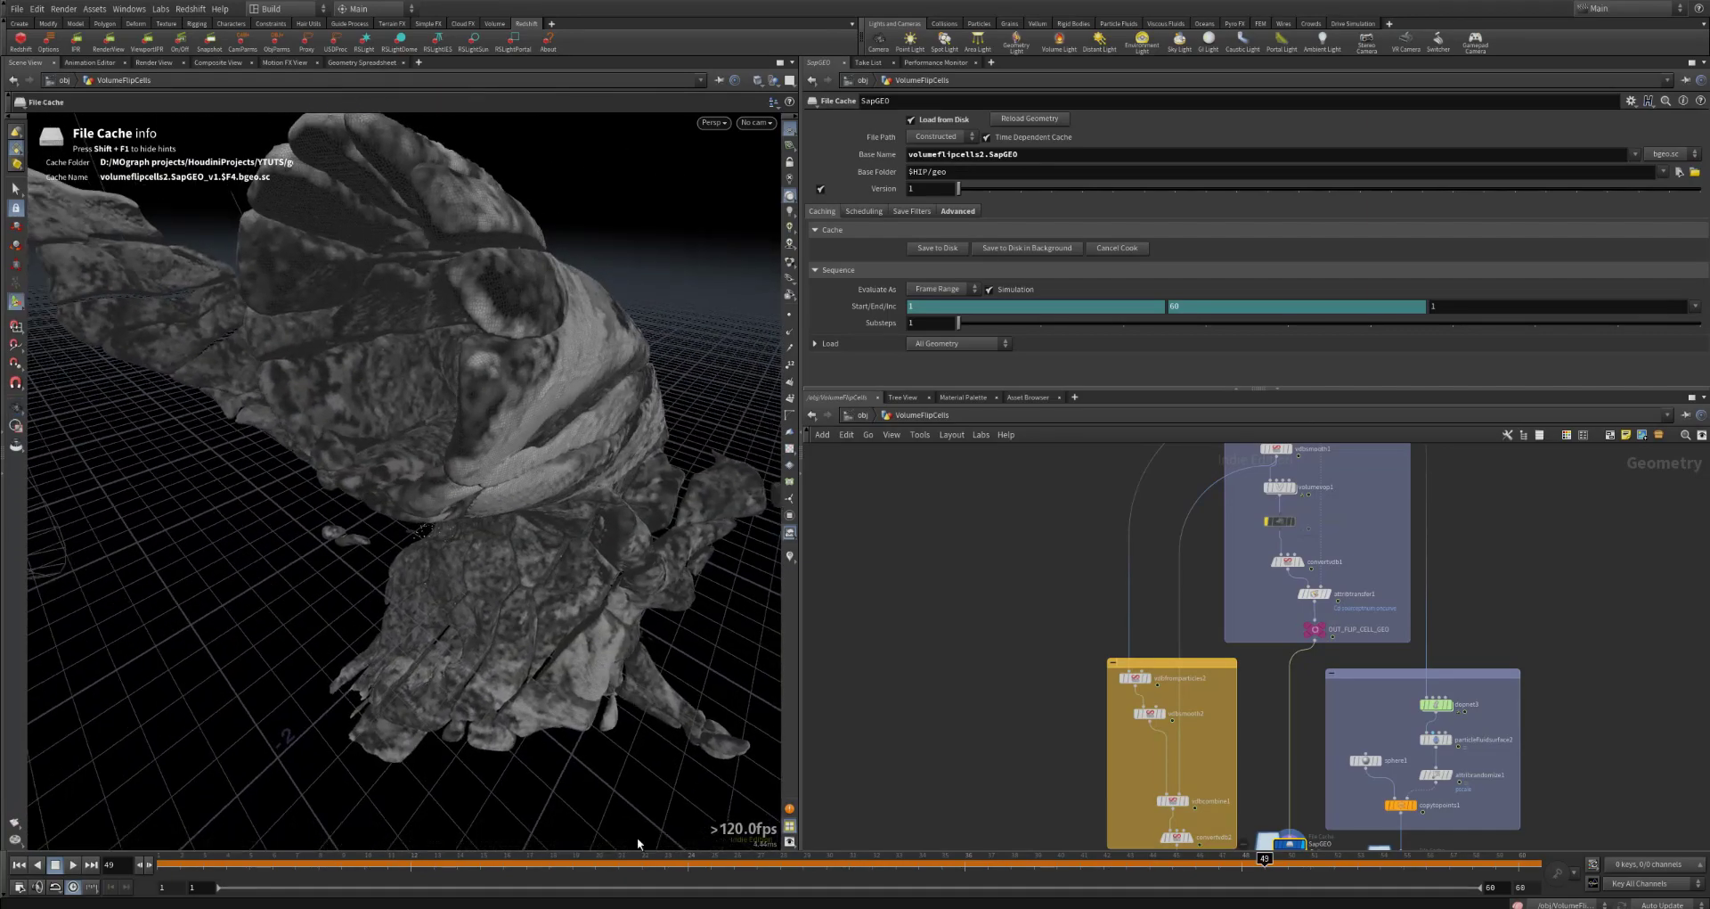
pyautogui.click(974, 860)
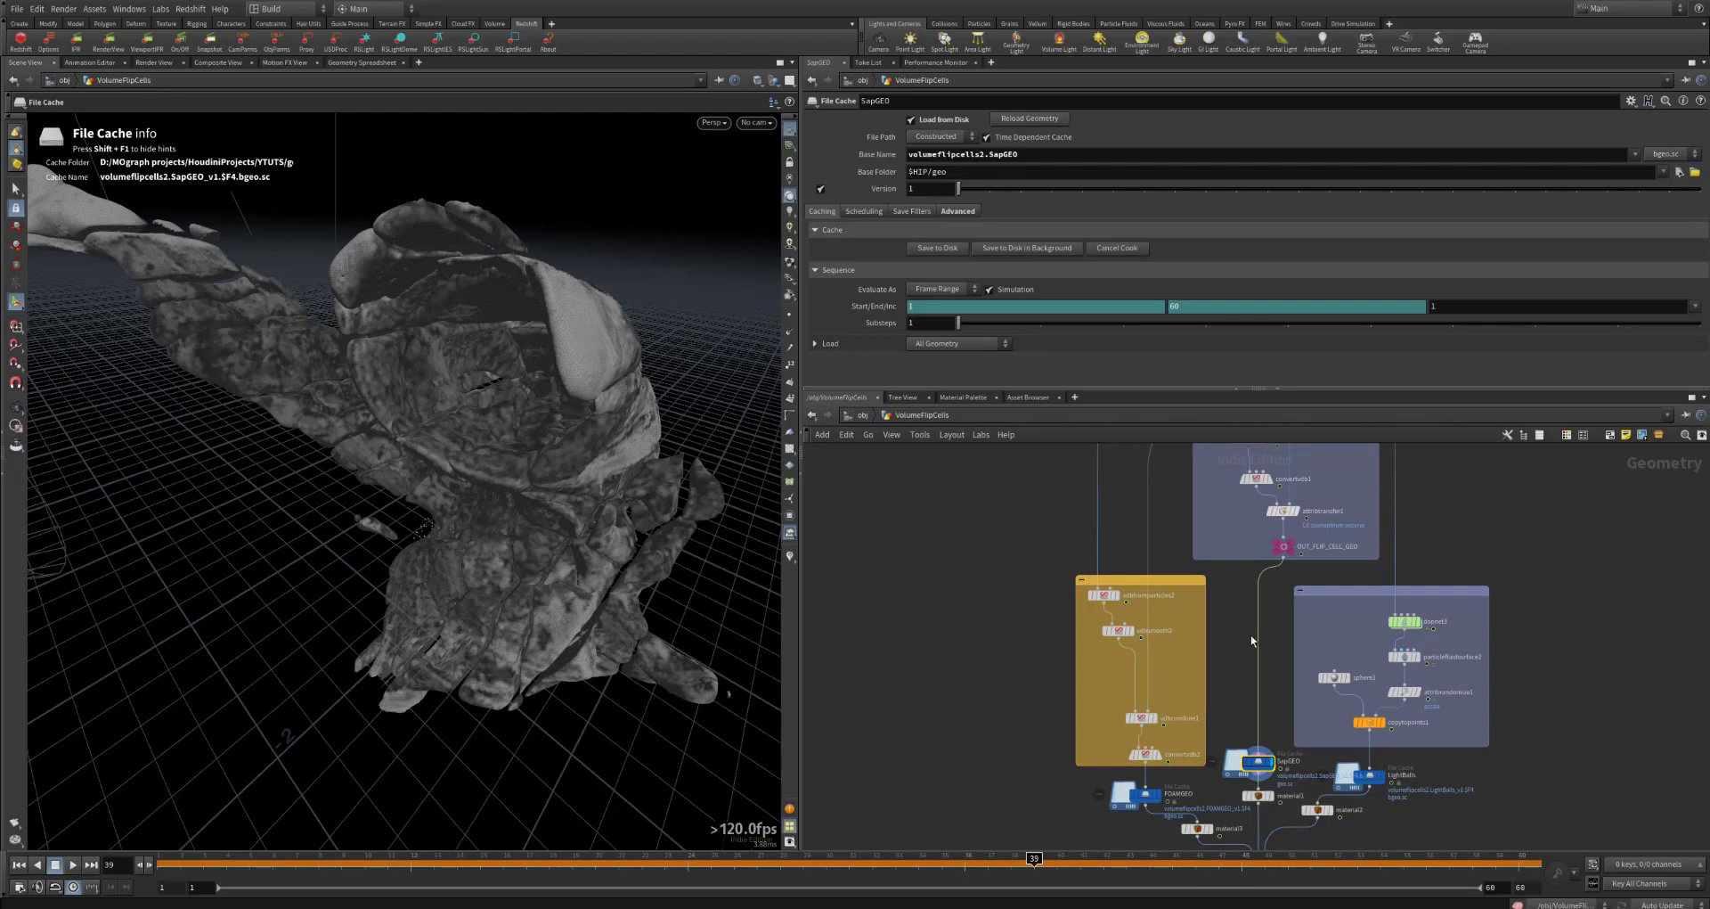
# Step: Display the FOAMGEO file cache and scrub through its cached frames, ending at frame 53
pyautogui.moveTo(1212, 641); pyautogui.dragTo(1206, 639, button='middle')
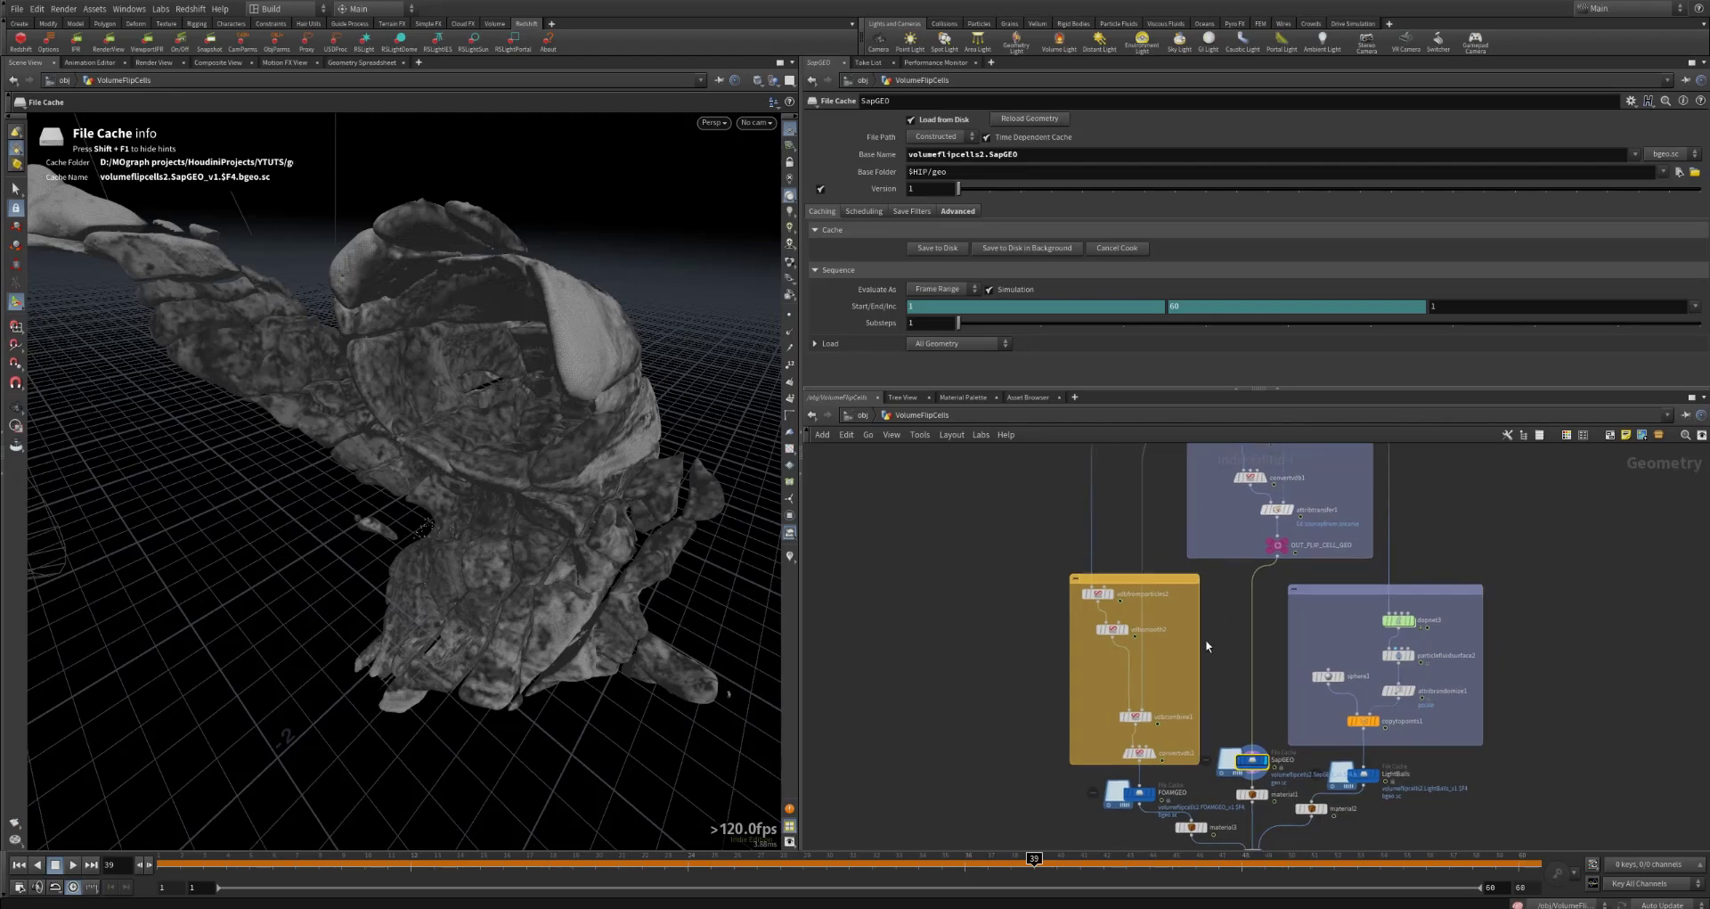
pyautogui.click(1157, 793)
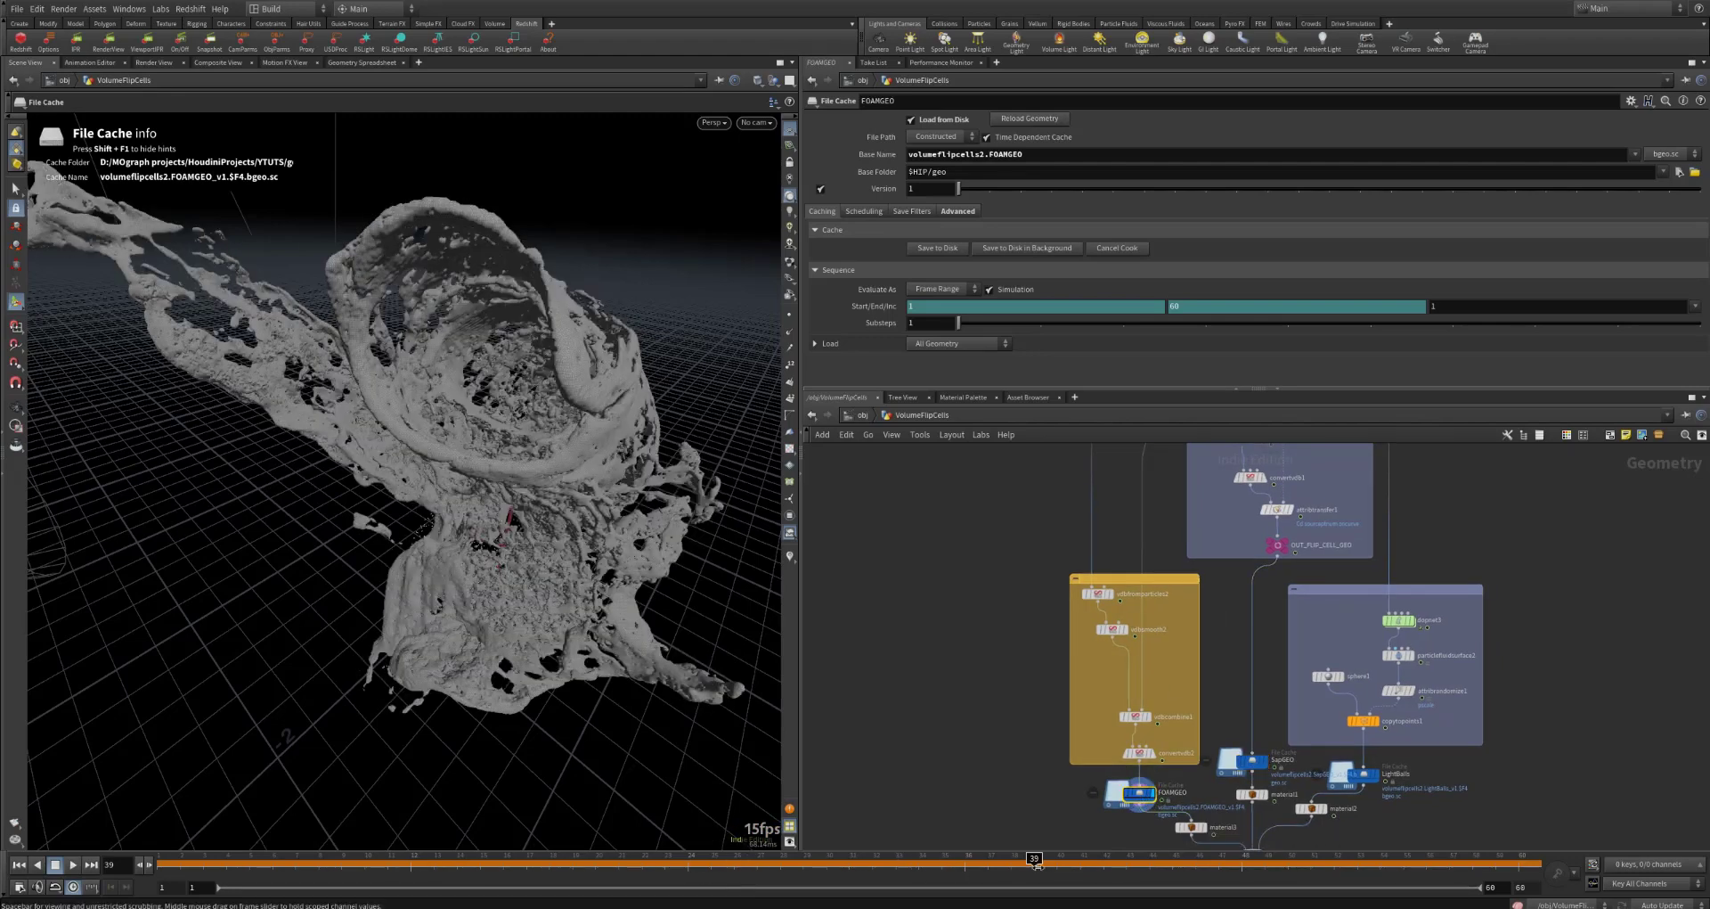
pyautogui.moveTo(1035, 864)
pyautogui.mouseDown()
pyautogui.moveTo(711, 864)
pyautogui.moveTo(792, 863)
pyautogui.mouseUp()
pyautogui.moveTo(1091, 864); pyautogui.dragTo(1367, 857)
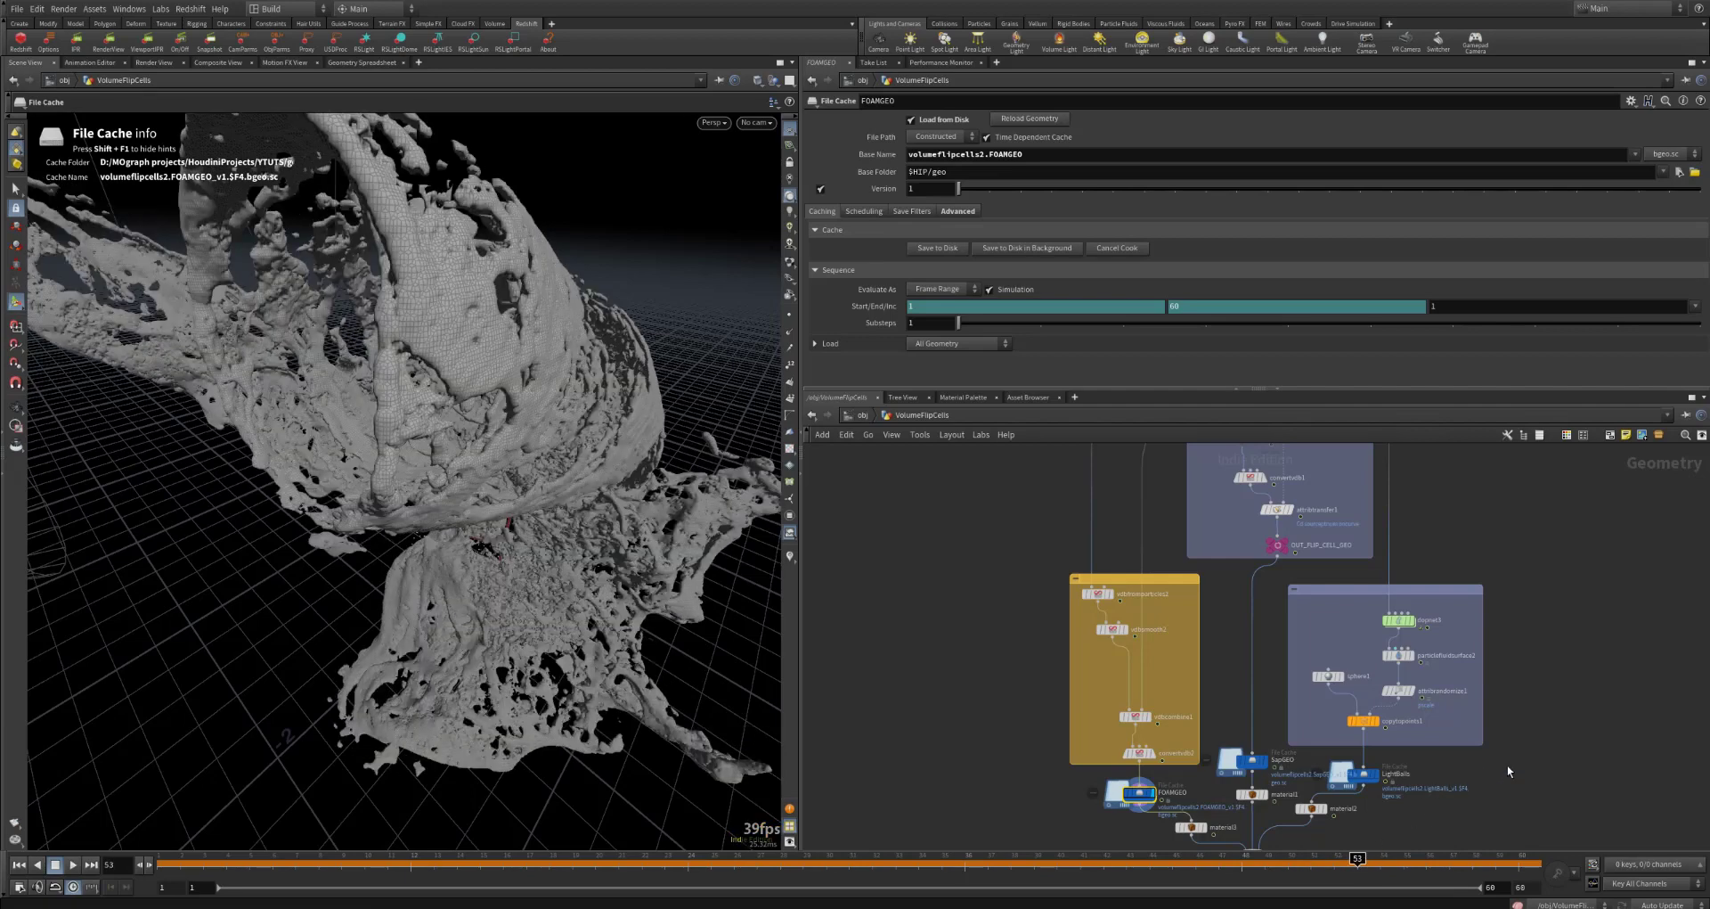
# Step: Display merge1 and examine the combined sap, foam and light ball geometry from a new angle
pyautogui.moveTo(1507, 764); pyautogui.dragTo(1504, 635, button='middle')
pyautogui.moveTo(1255, 733)
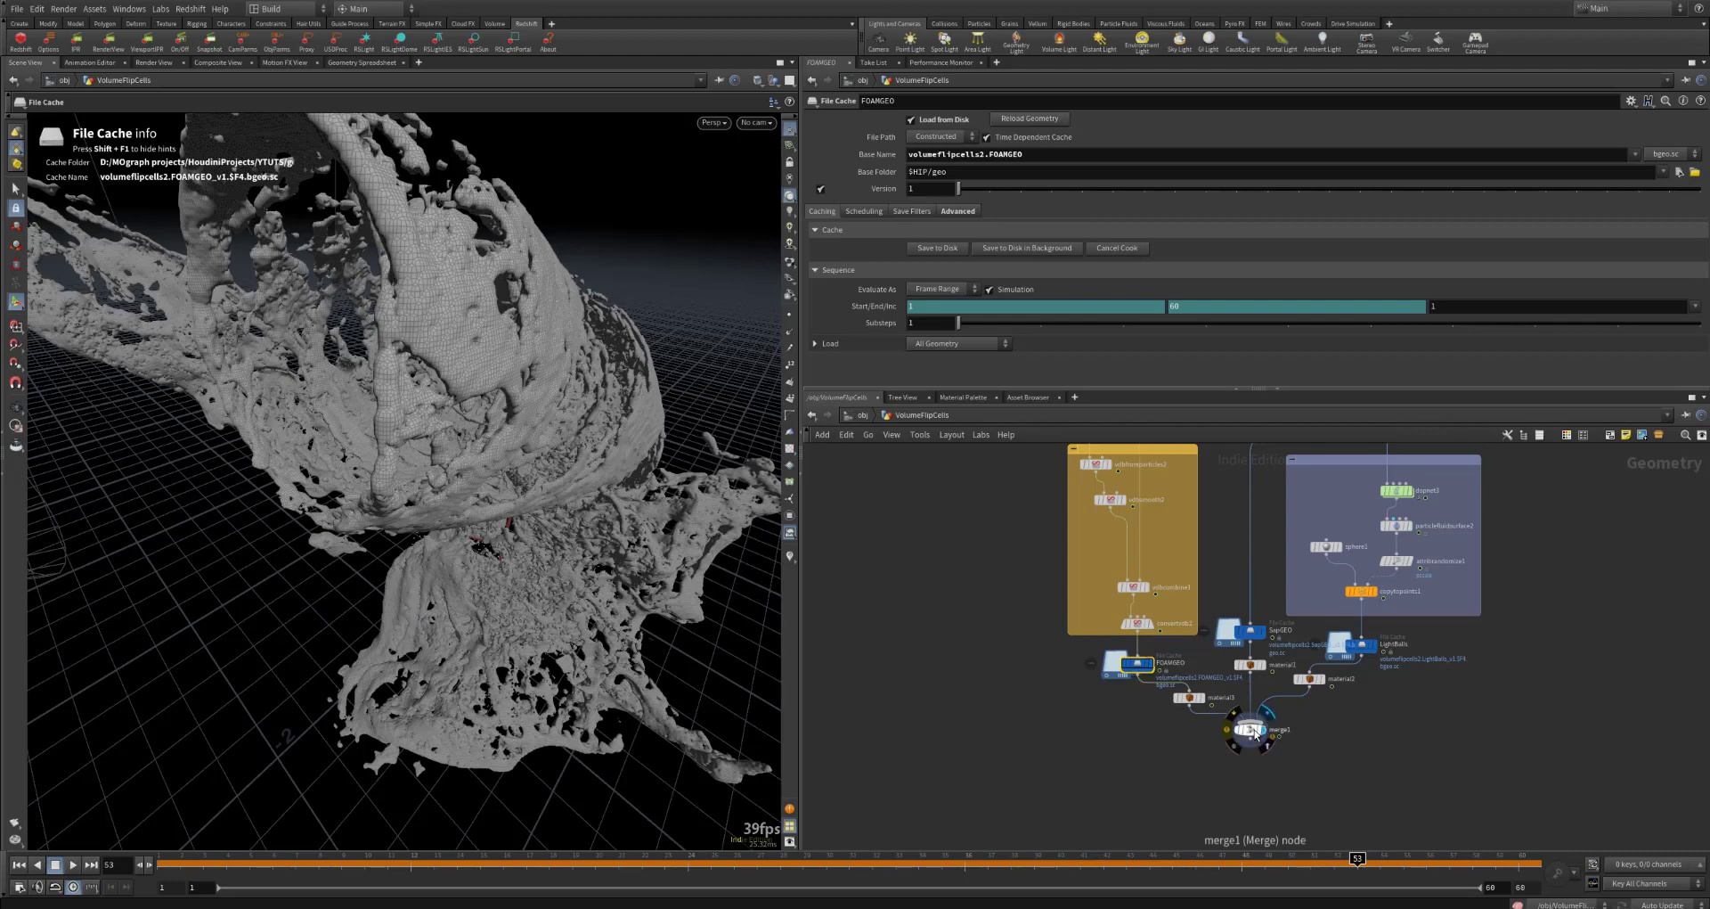
pyautogui.click(1256, 731)
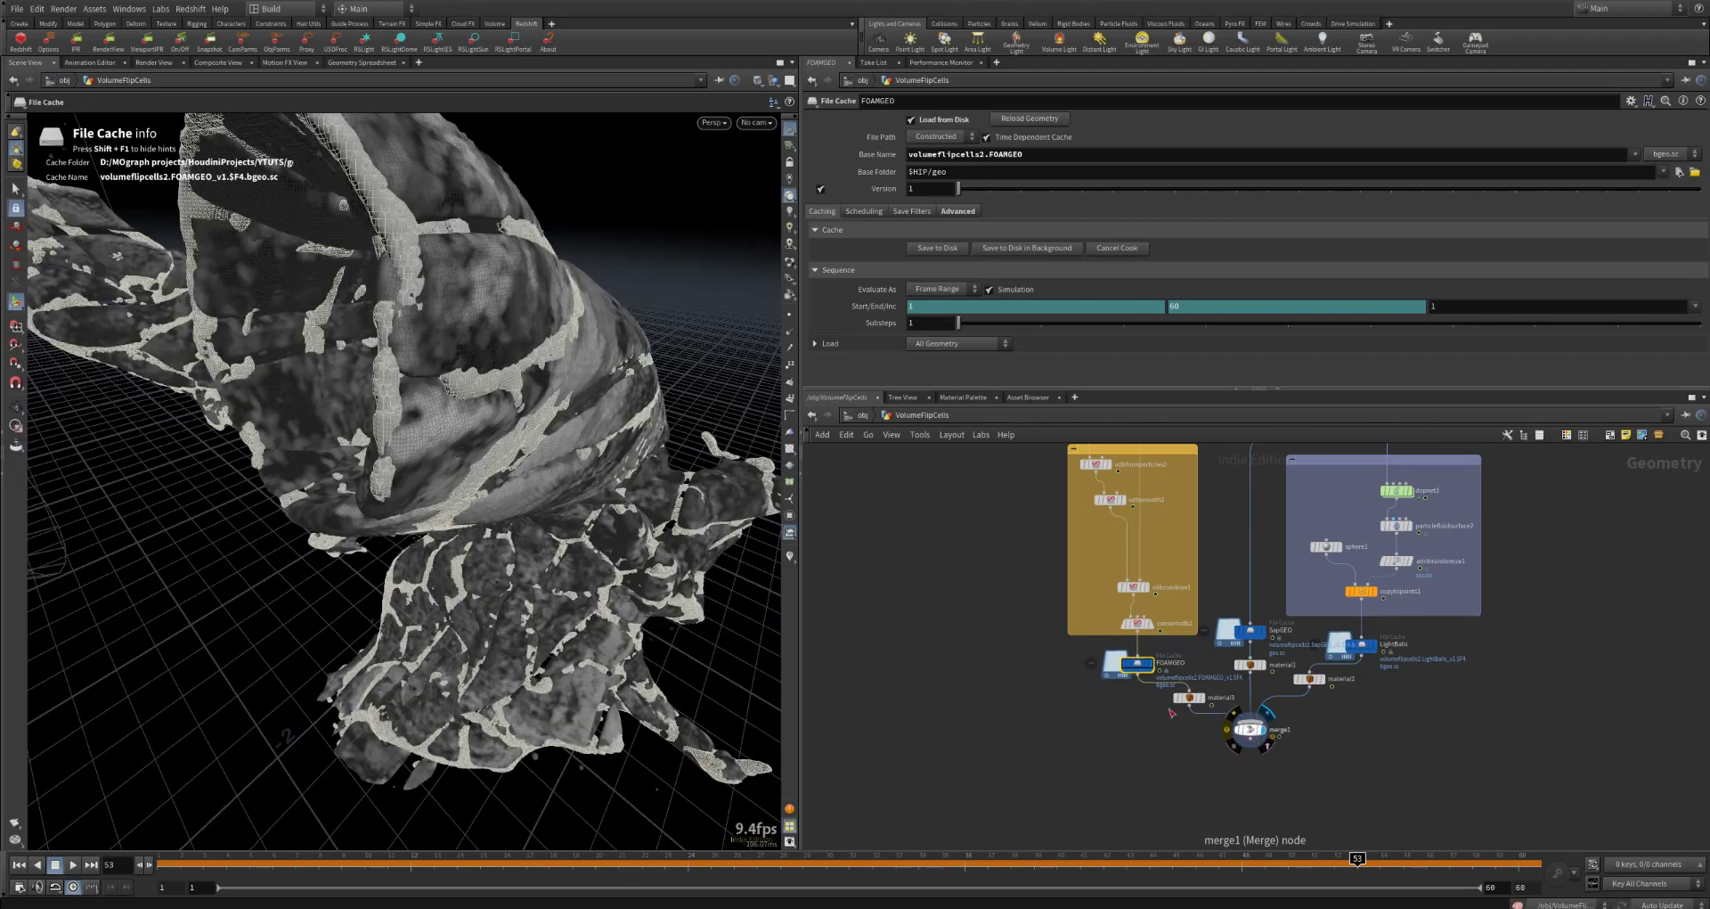
pyautogui.moveTo(410, 493); pyautogui.dragTo(532, 474)
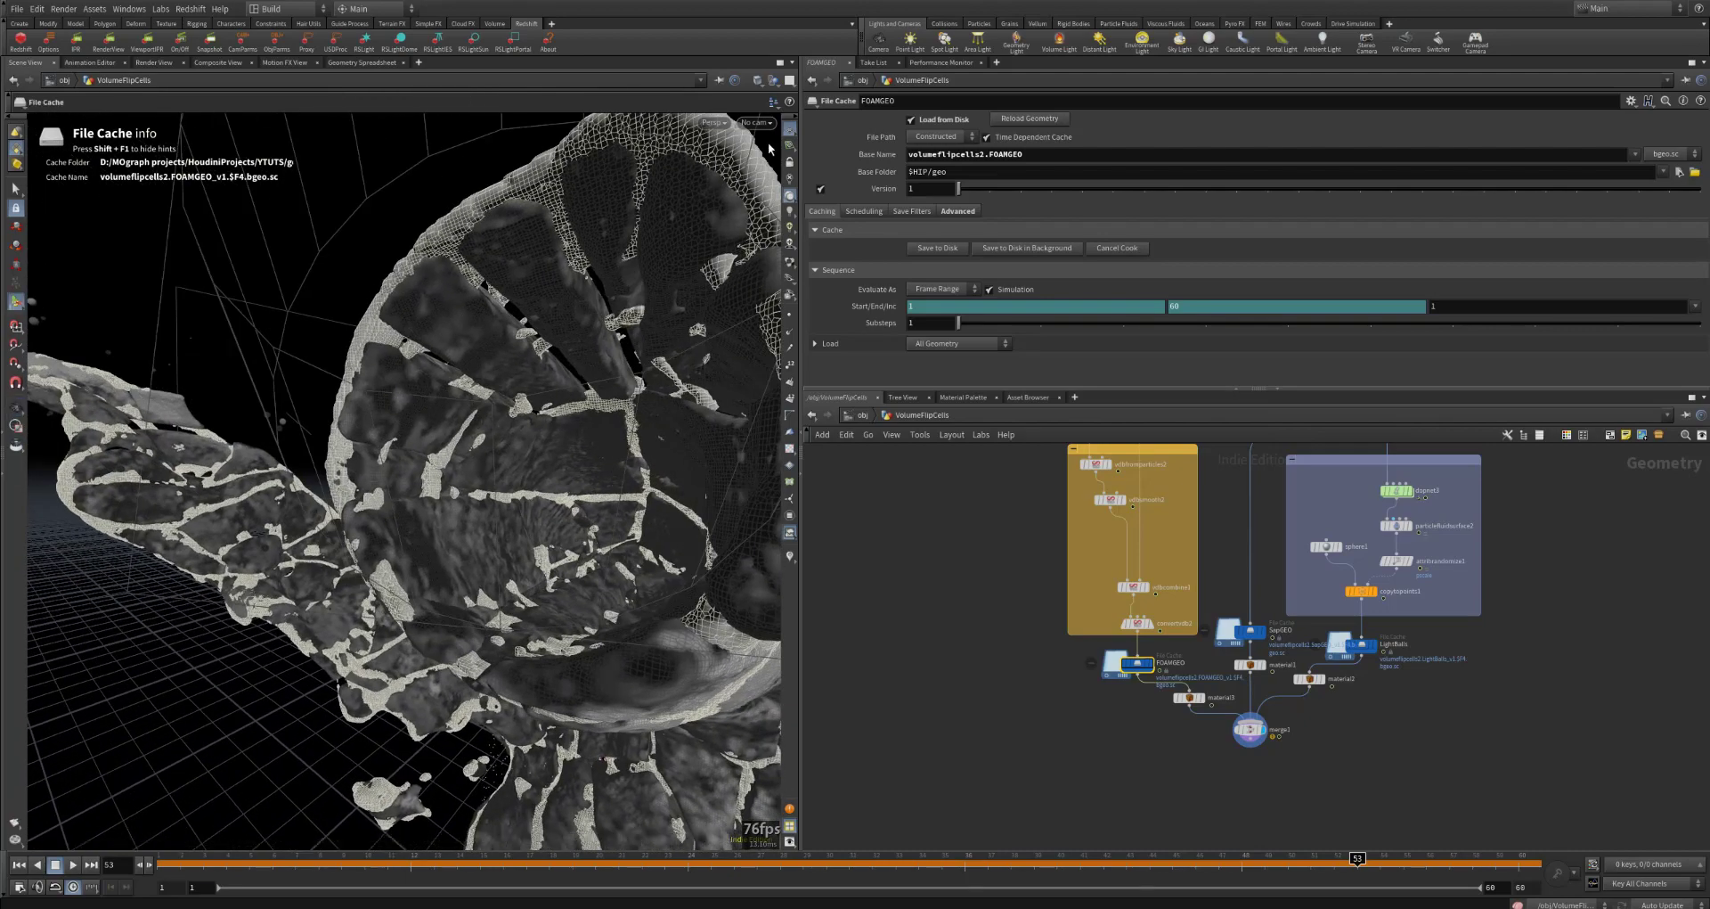
# Step: Display vdbfromparticles1 at frame 27 and show its fog VDB settings
pyautogui.moveTo(1221, 494); pyautogui.dragTo(1181, 780, button='middle')
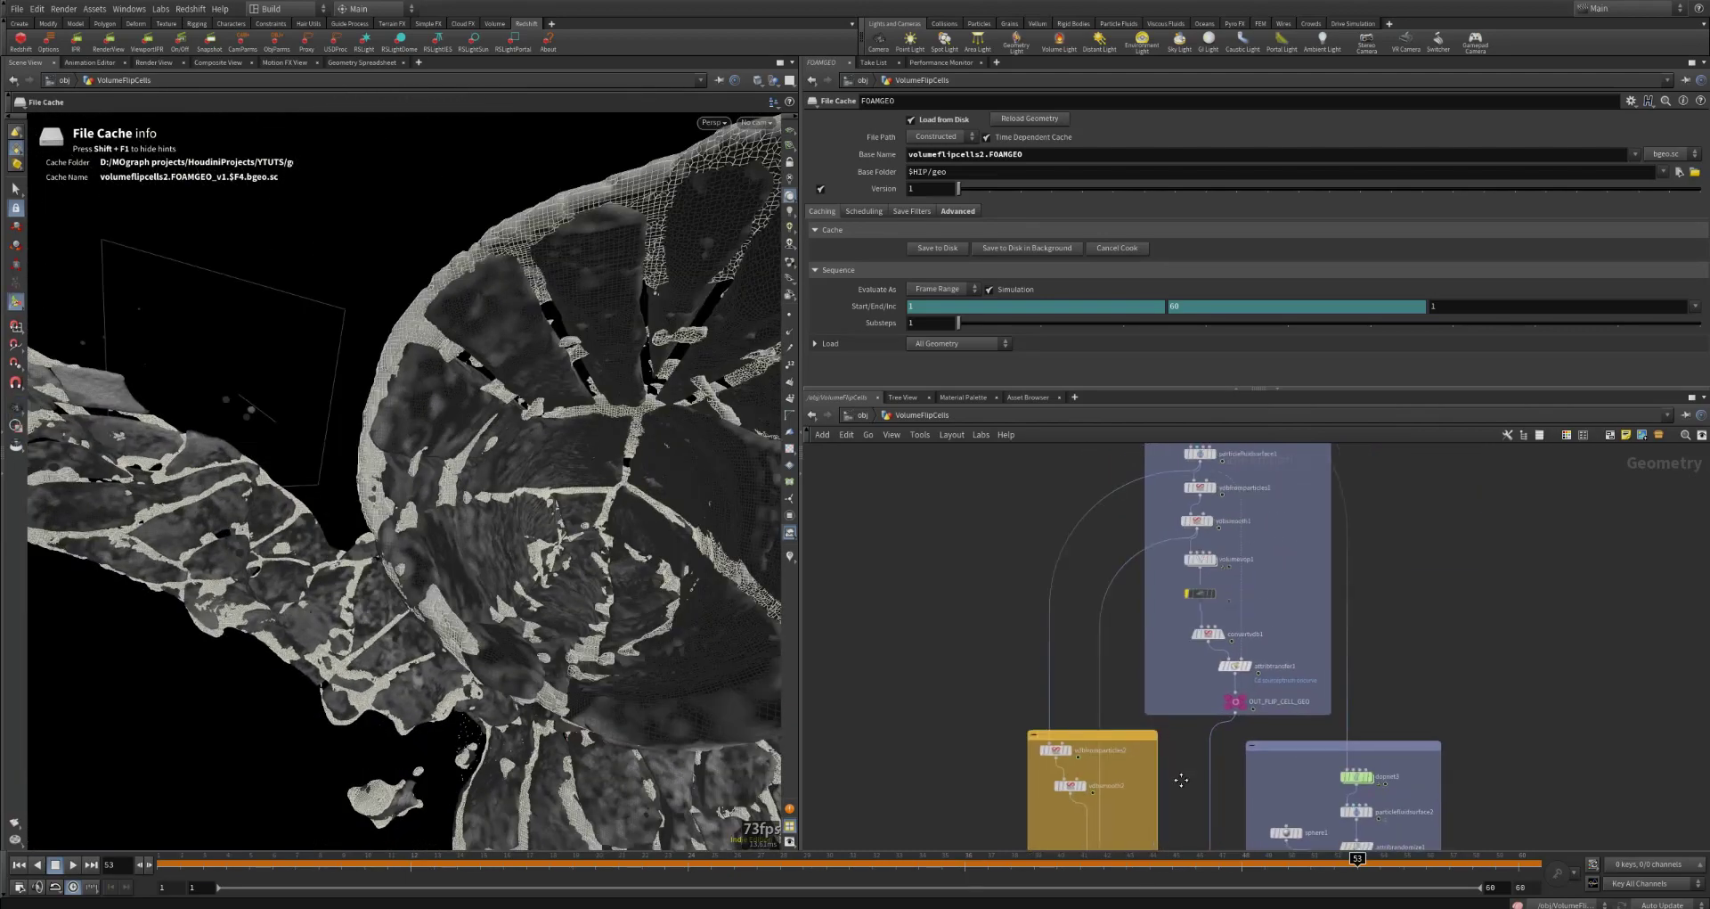
pyautogui.moveTo(1105, 529); pyautogui.dragTo(1110, 558, button='middle')
pyautogui.moveTo(1208, 523)
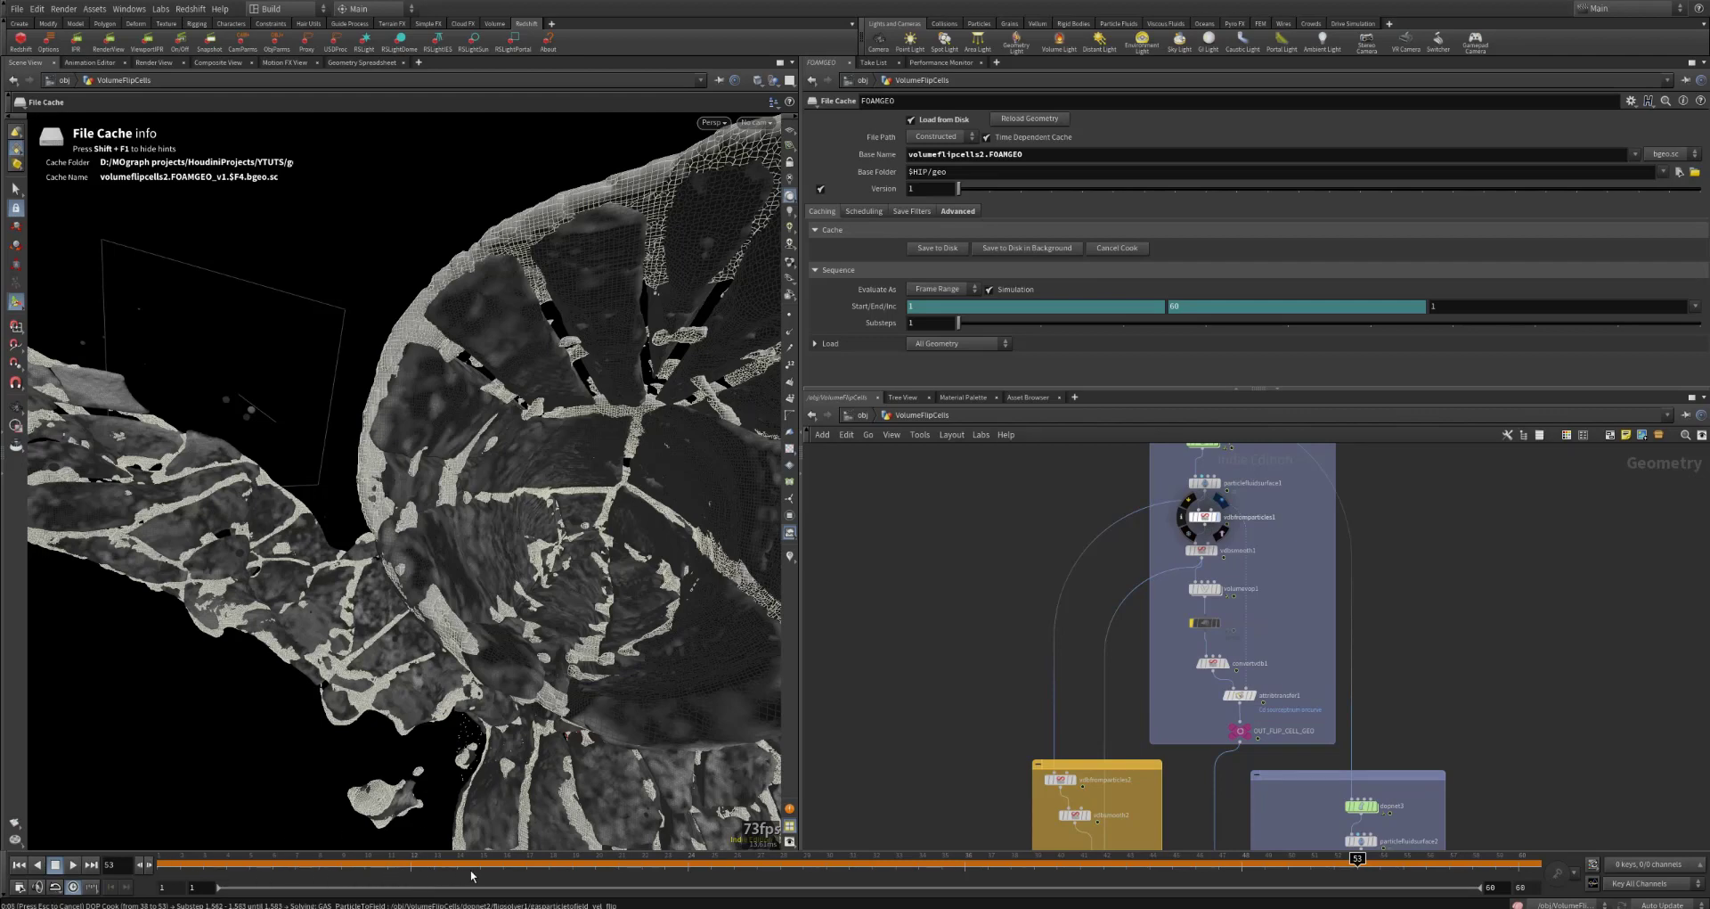
pyautogui.click(757, 861)
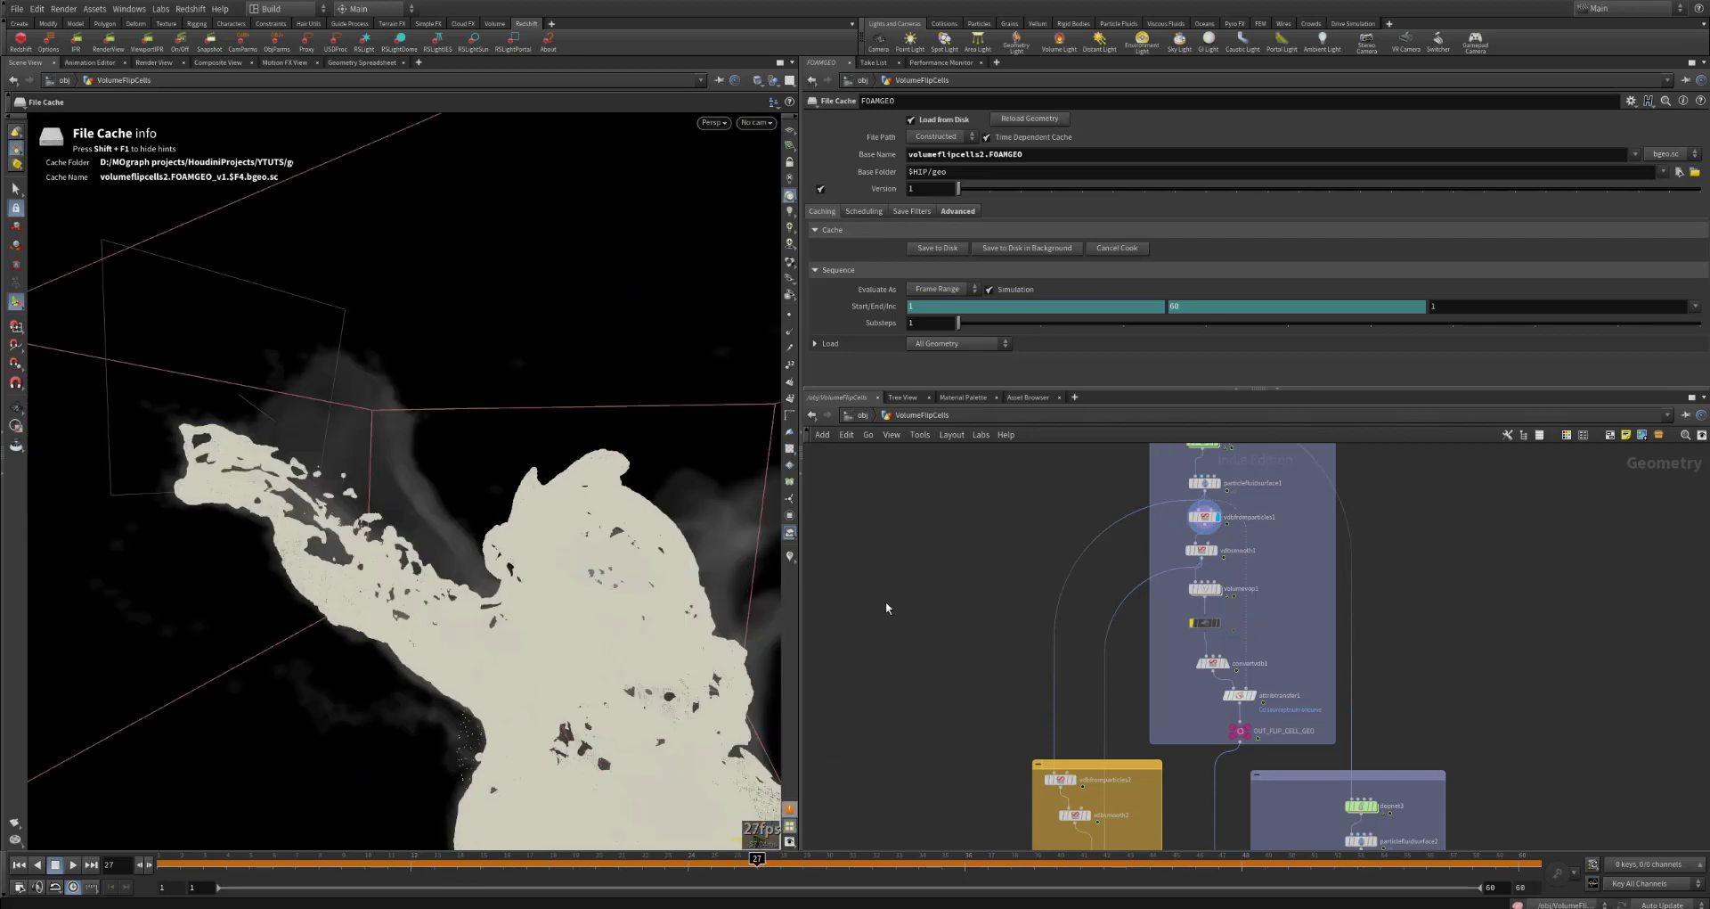
pyautogui.click(1205, 516)
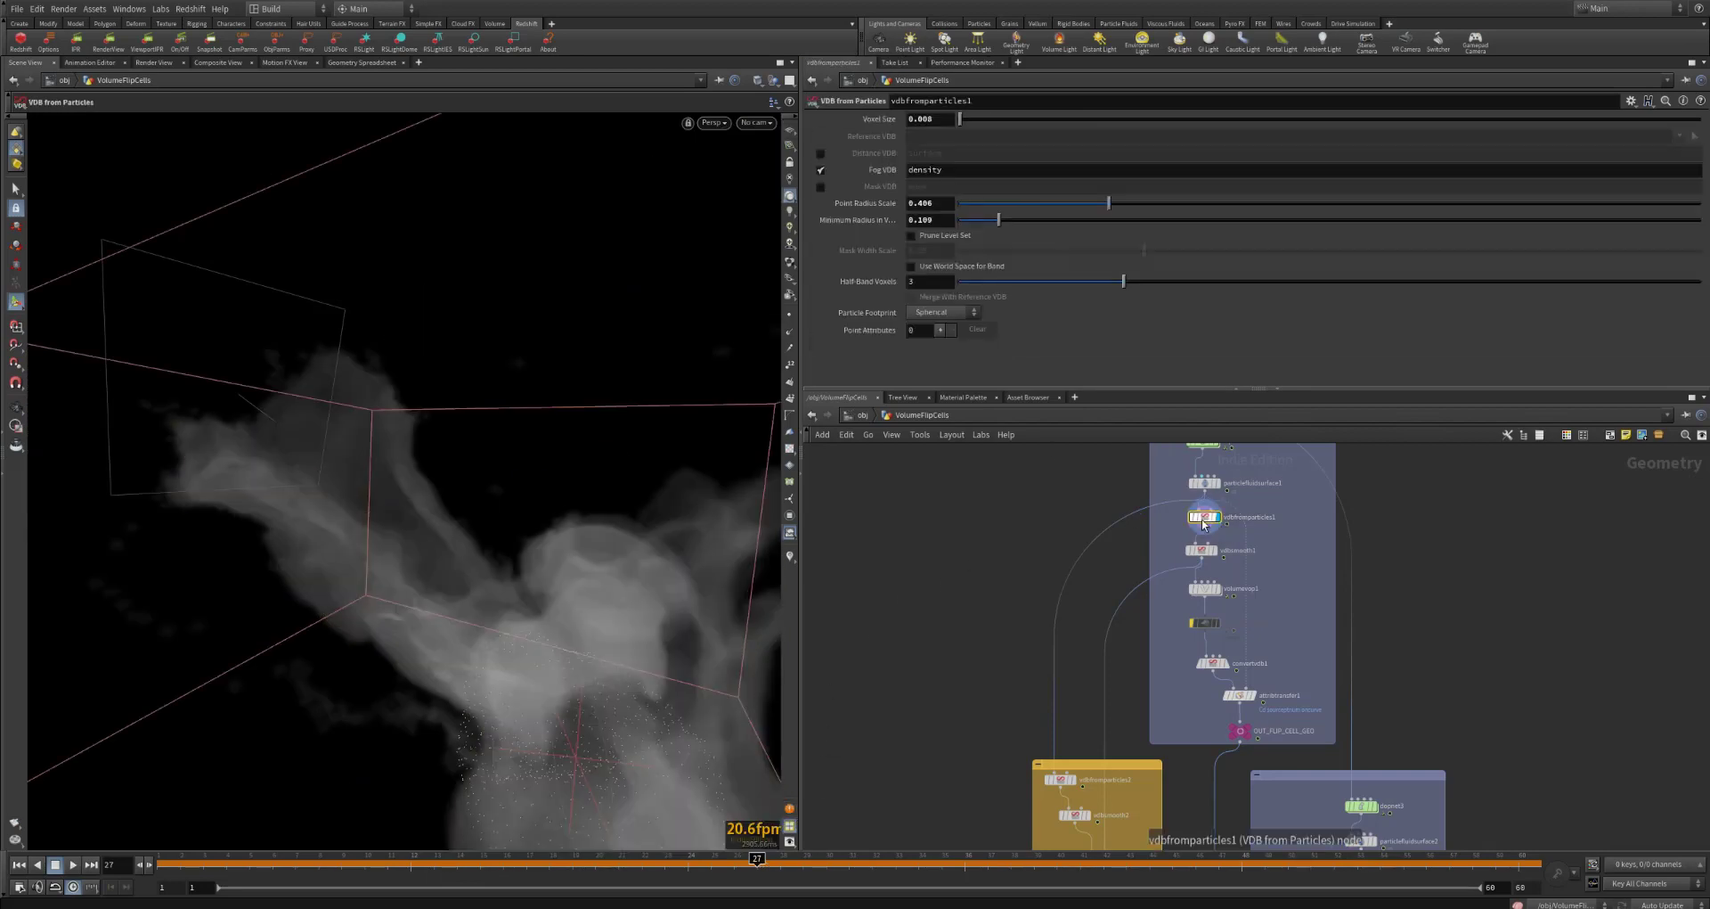
# Step: Display vdbsmooth1 from a slightly rotated view and show its smoothing settings
pyautogui.moveTo(590, 627)
pyautogui.keyDown('alt'); pyautogui.mouseDown()
pyautogui.moveTo(565, 618)
pyautogui.moveTo(580, 629)
pyautogui.mouseUp(); pyautogui.keyUp('alt')
pyautogui.click(1217, 550)
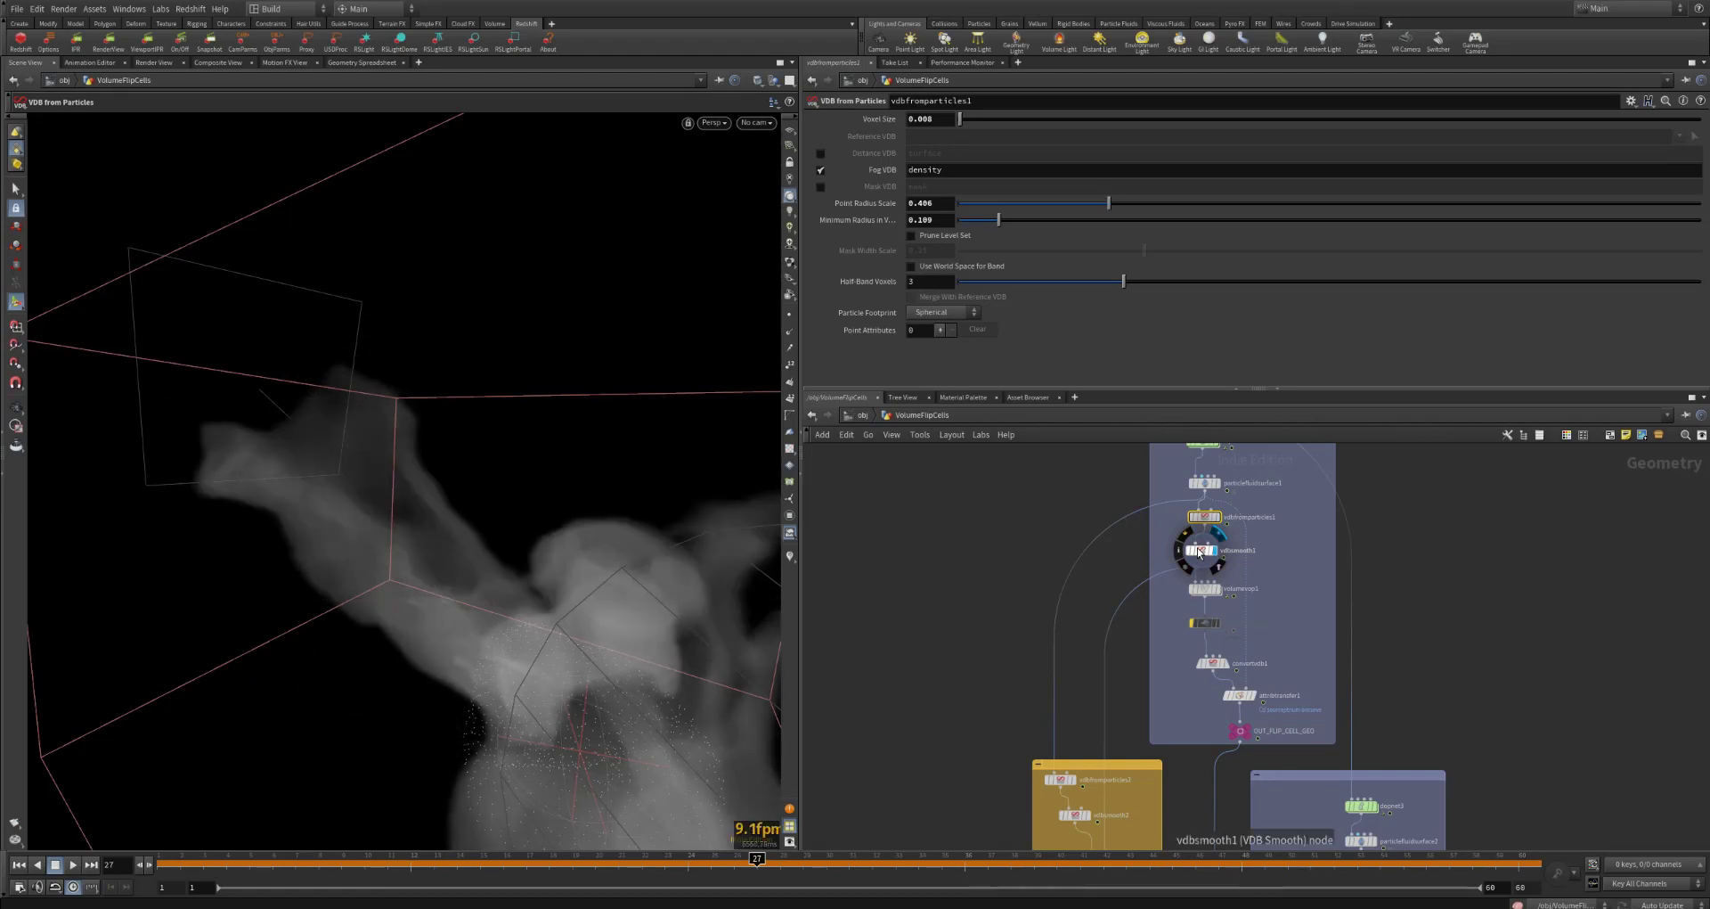
pyautogui.click(1200, 551)
# Step: Display vdbfromparticles2 at the start of the foam branch and show its fog VDB settings
pyautogui.moveTo(1119, 720); pyautogui.dragTo(1086, 759, button='middle')
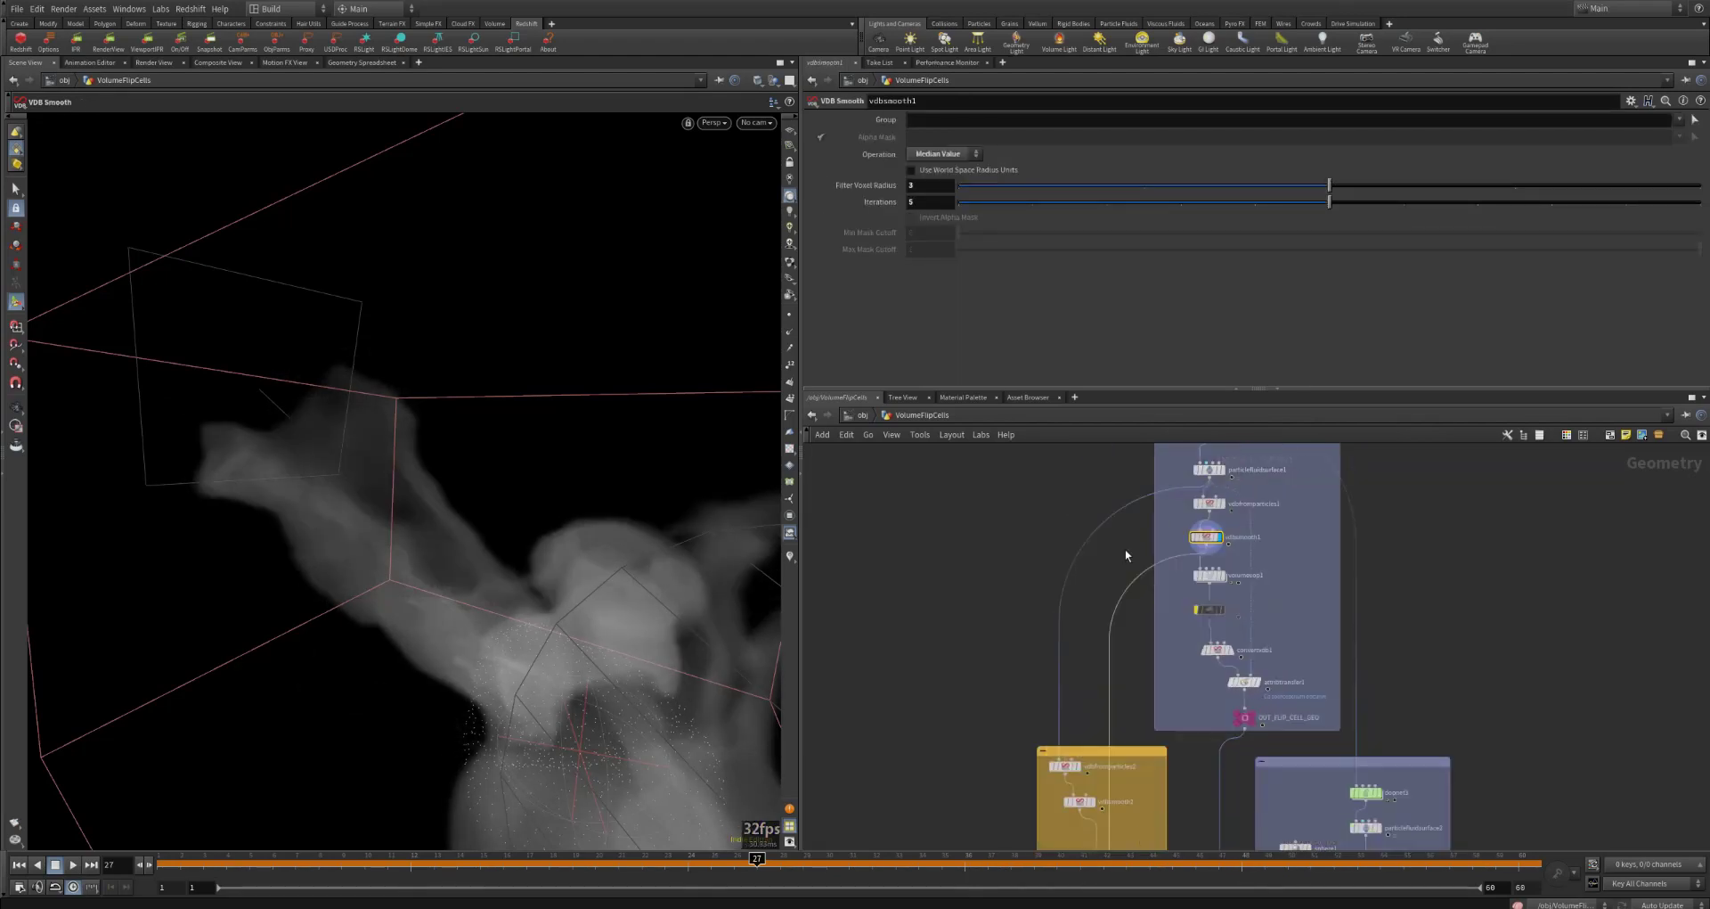
pyautogui.click(1075, 765)
pyautogui.click(1065, 768)
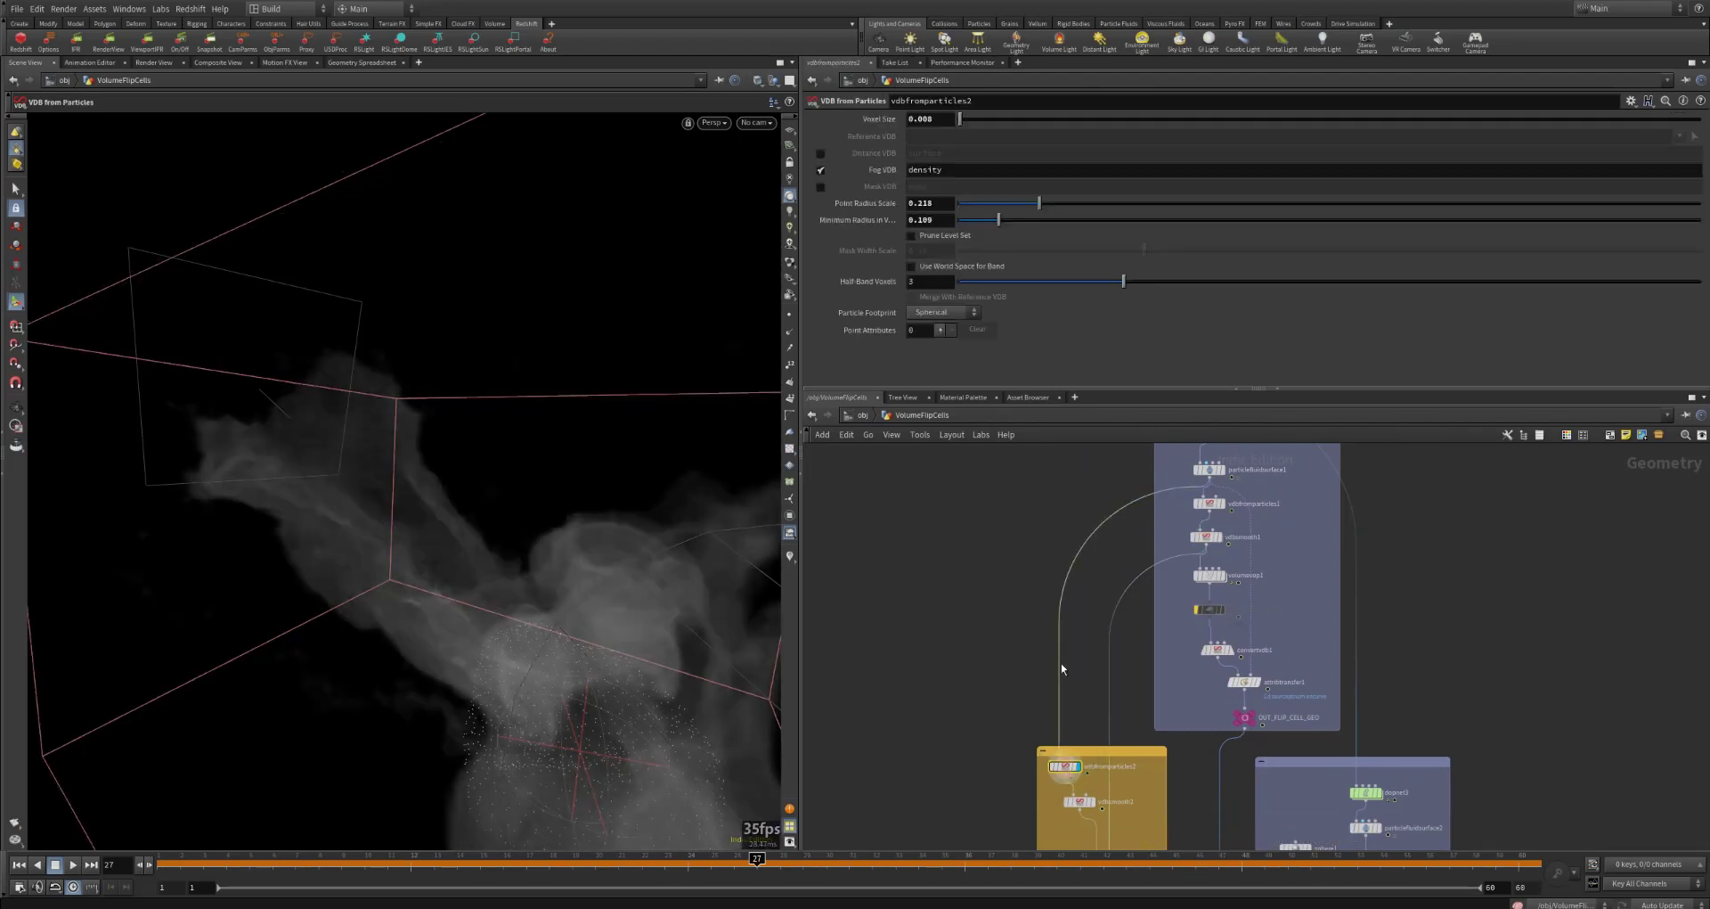
# Step: Display vdbsmooth2 in the foam branch and show its filter radius and iteration settings
pyautogui.moveTo(1061, 669); pyautogui.dragTo(1063, 565, button='middle')
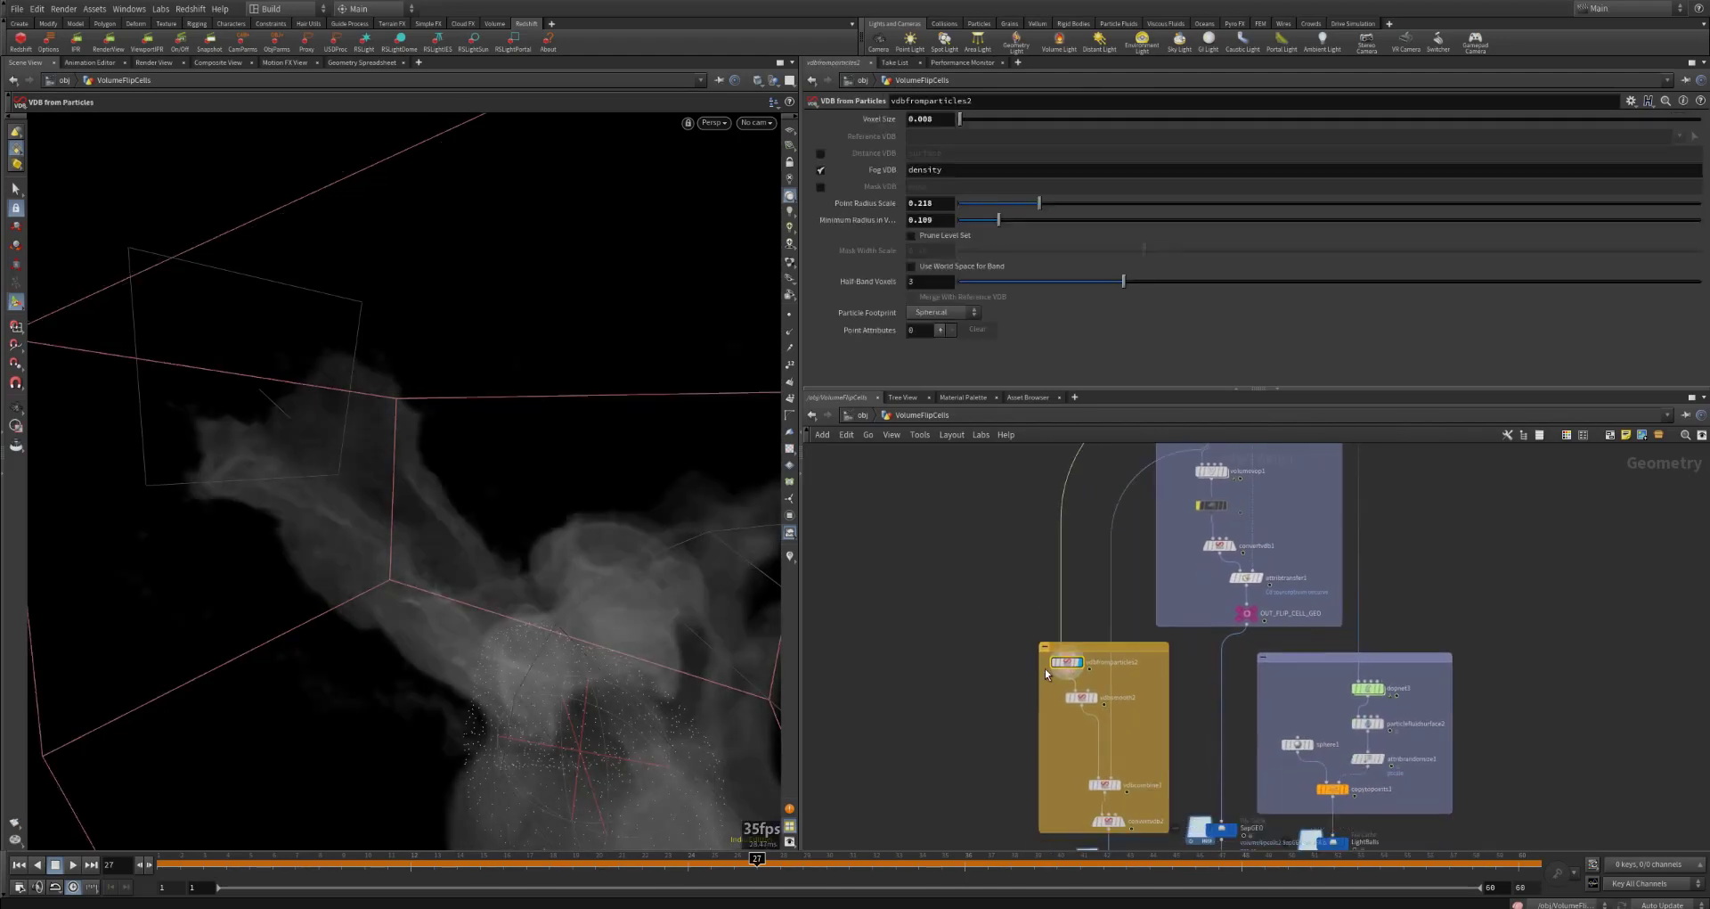
pyautogui.click(1093, 698)
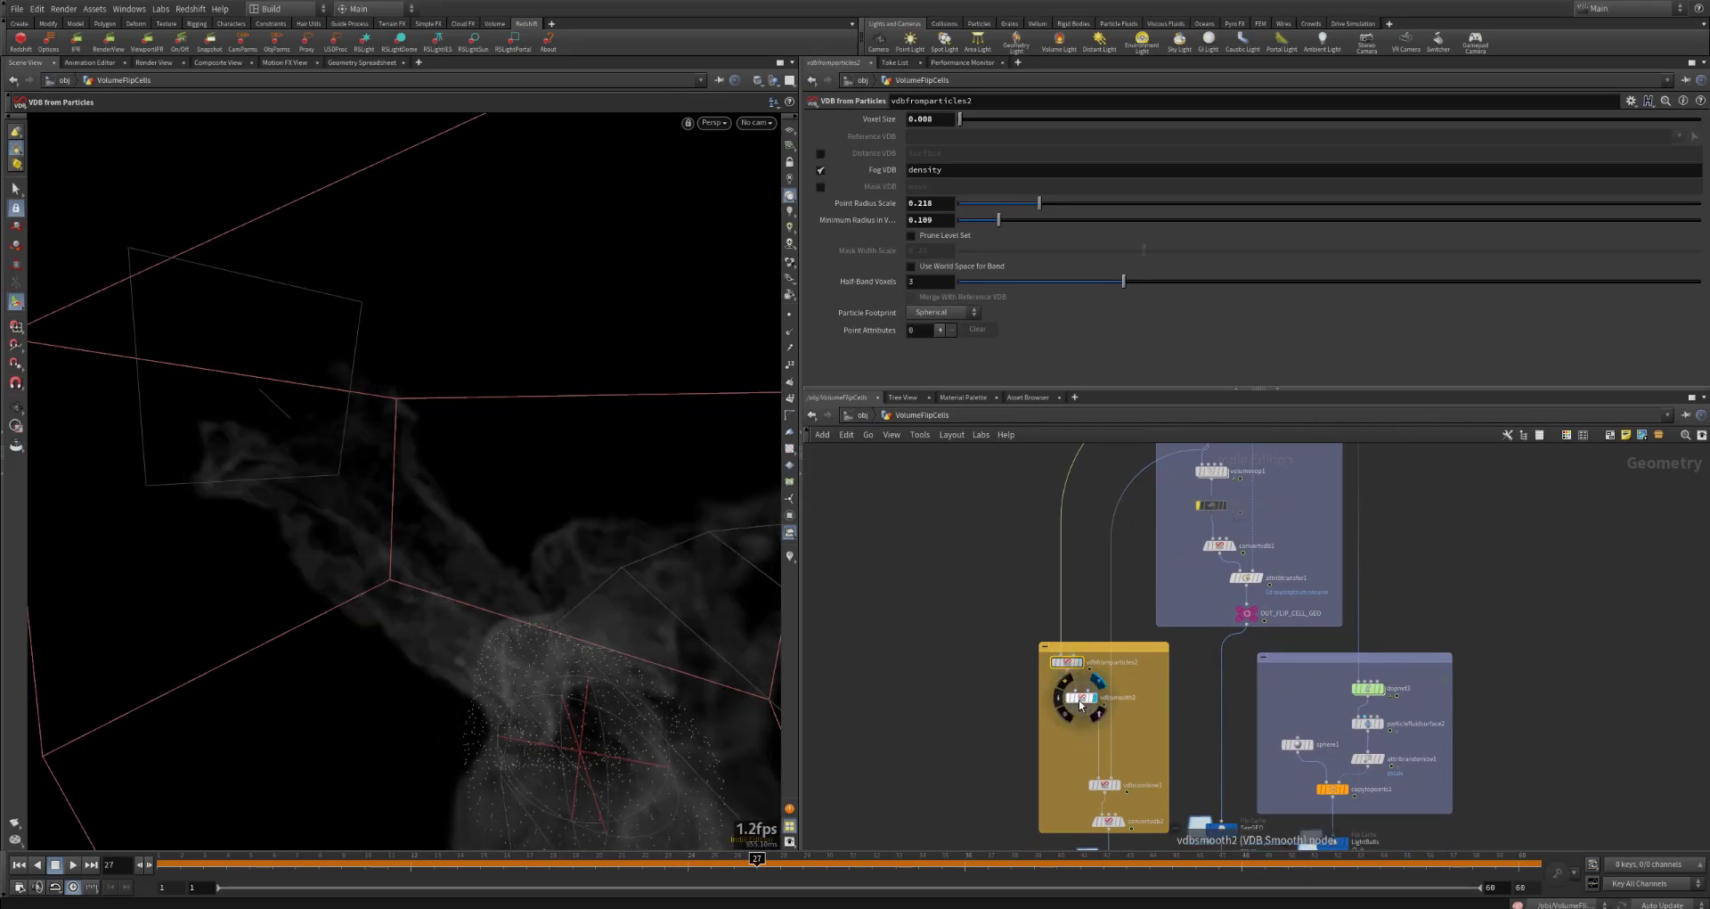
pyautogui.click(1080, 700)
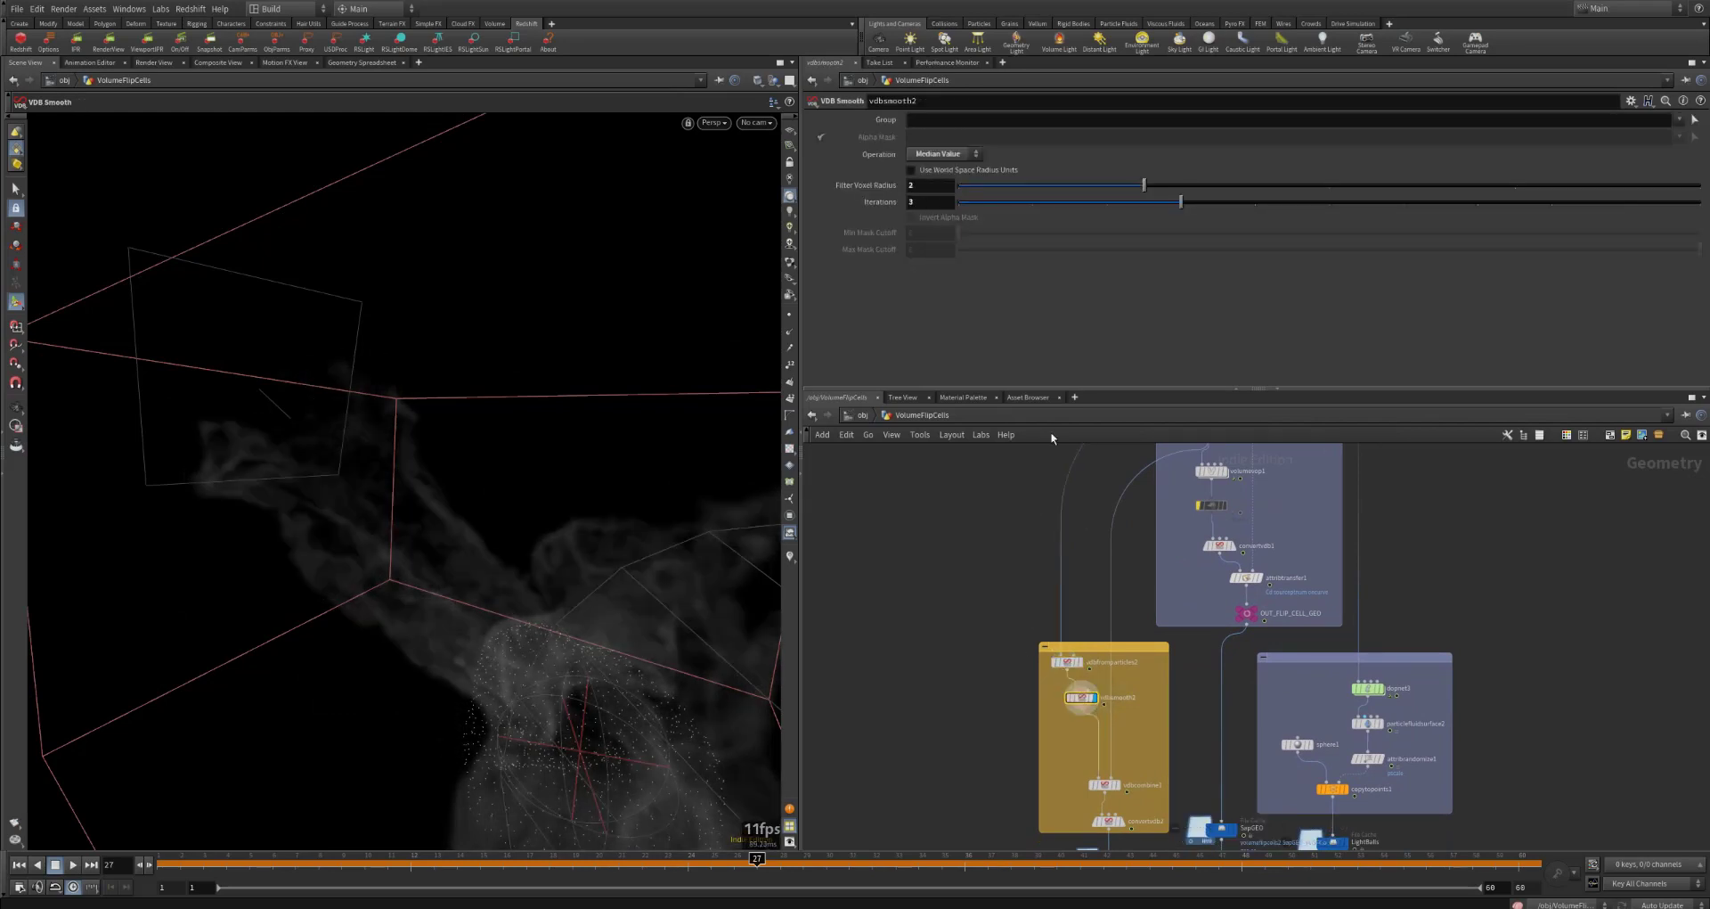
# Step: Select vdbcombine1 and trace its input wire back to the smoothed VDB in the sap branch
pyautogui.moveTo(937, 617); pyautogui.dragTo(947, 538, button='middle')
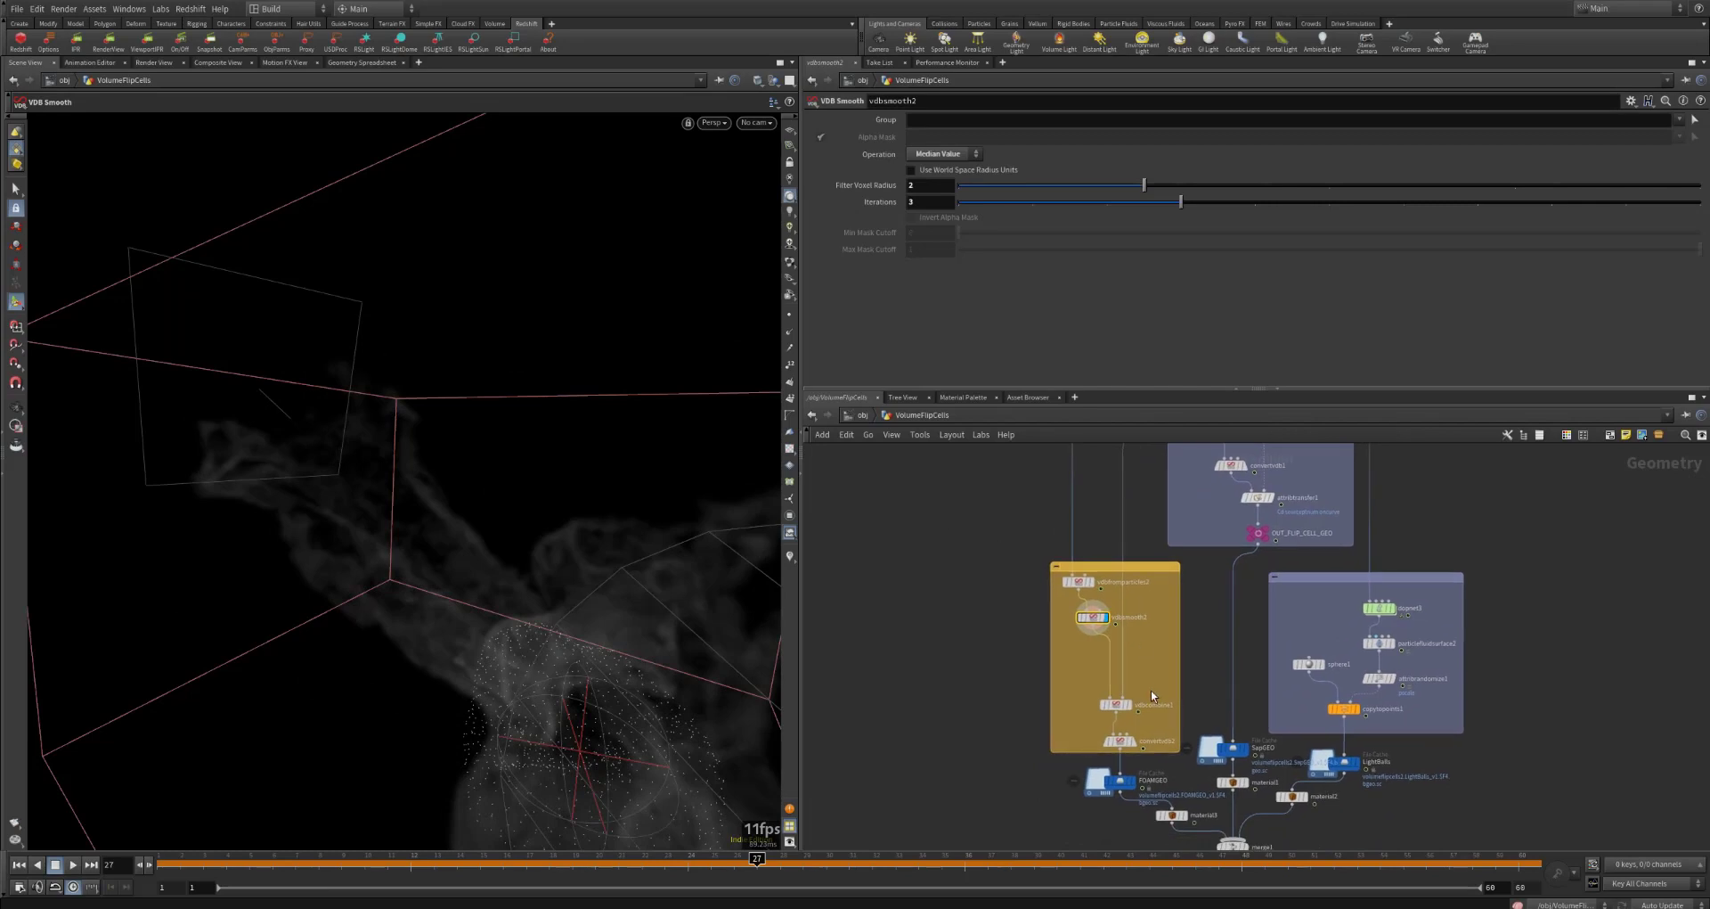
pyautogui.moveTo(1136, 711)
pyautogui.click(1131, 710)
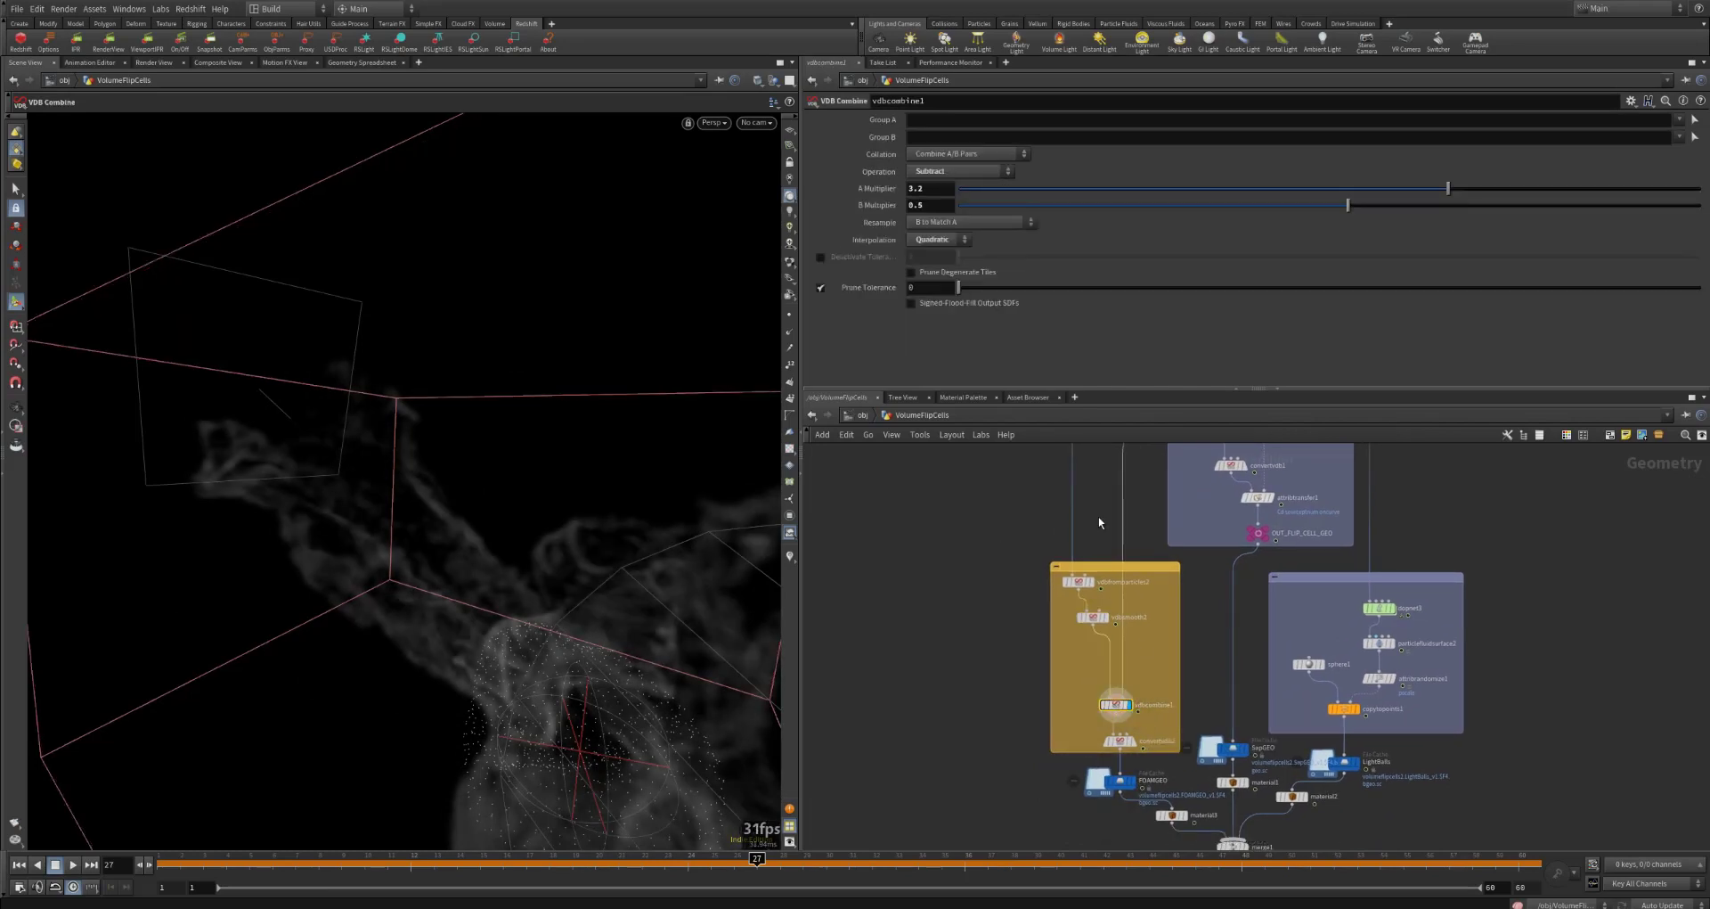
pyautogui.moveTo(1099, 539); pyautogui.dragTo(1094, 742, button='middle')
pyautogui.moveTo(1211, 558)
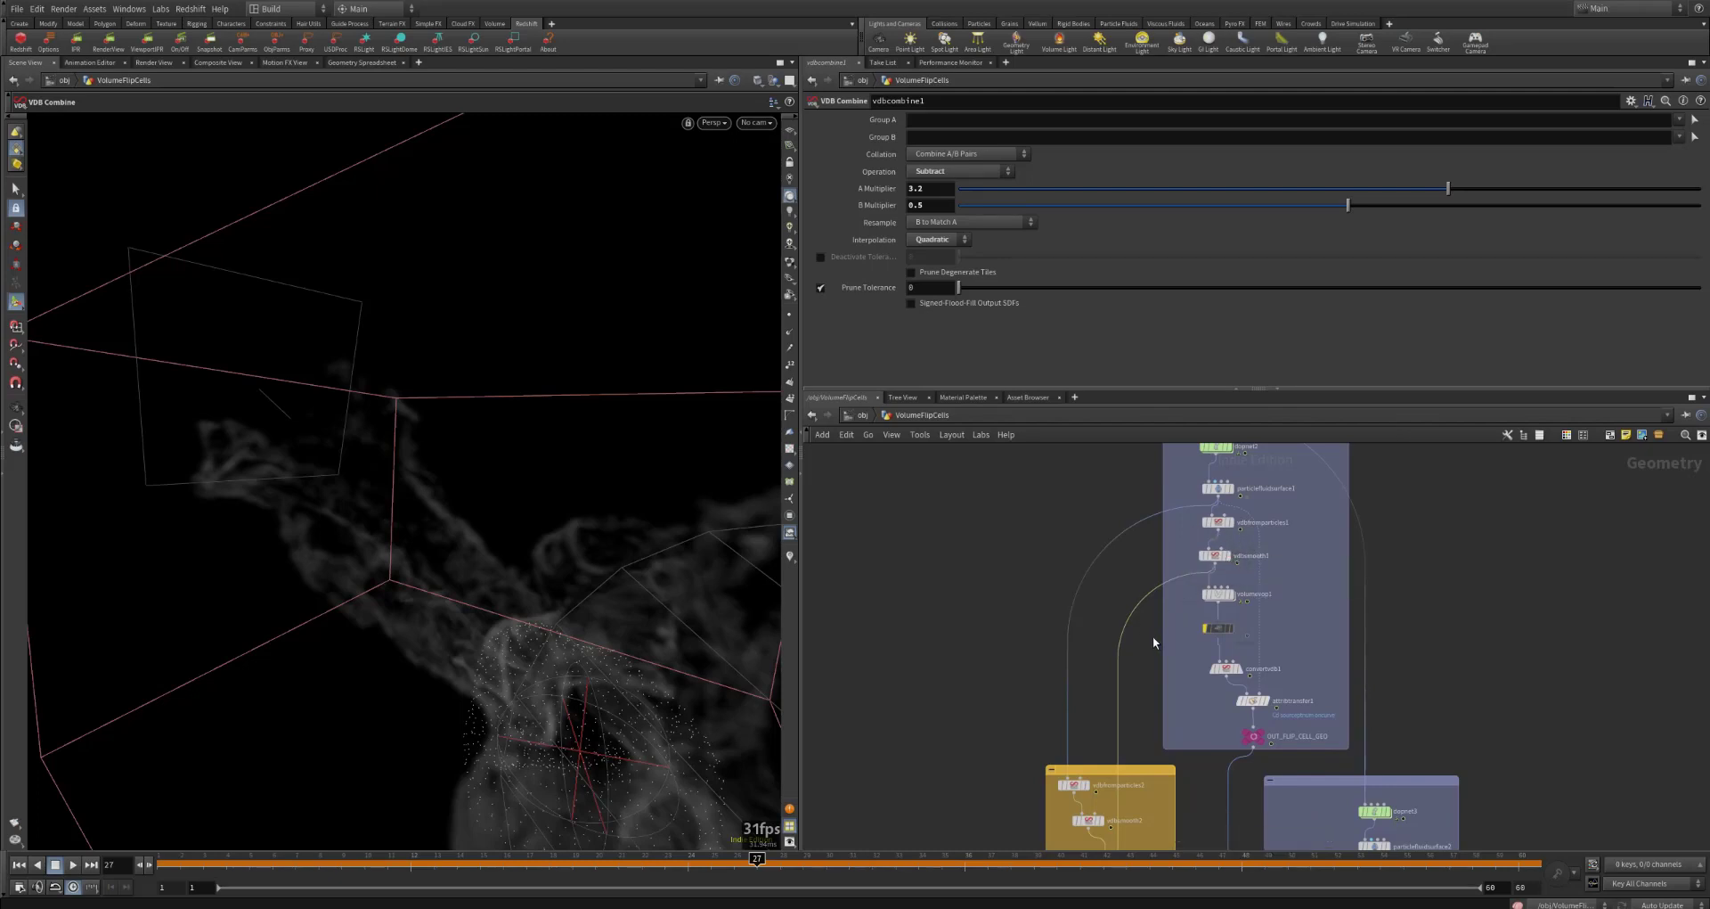
pyautogui.moveTo(1116, 610); pyautogui.dragTo(1161, 439, button='middle')
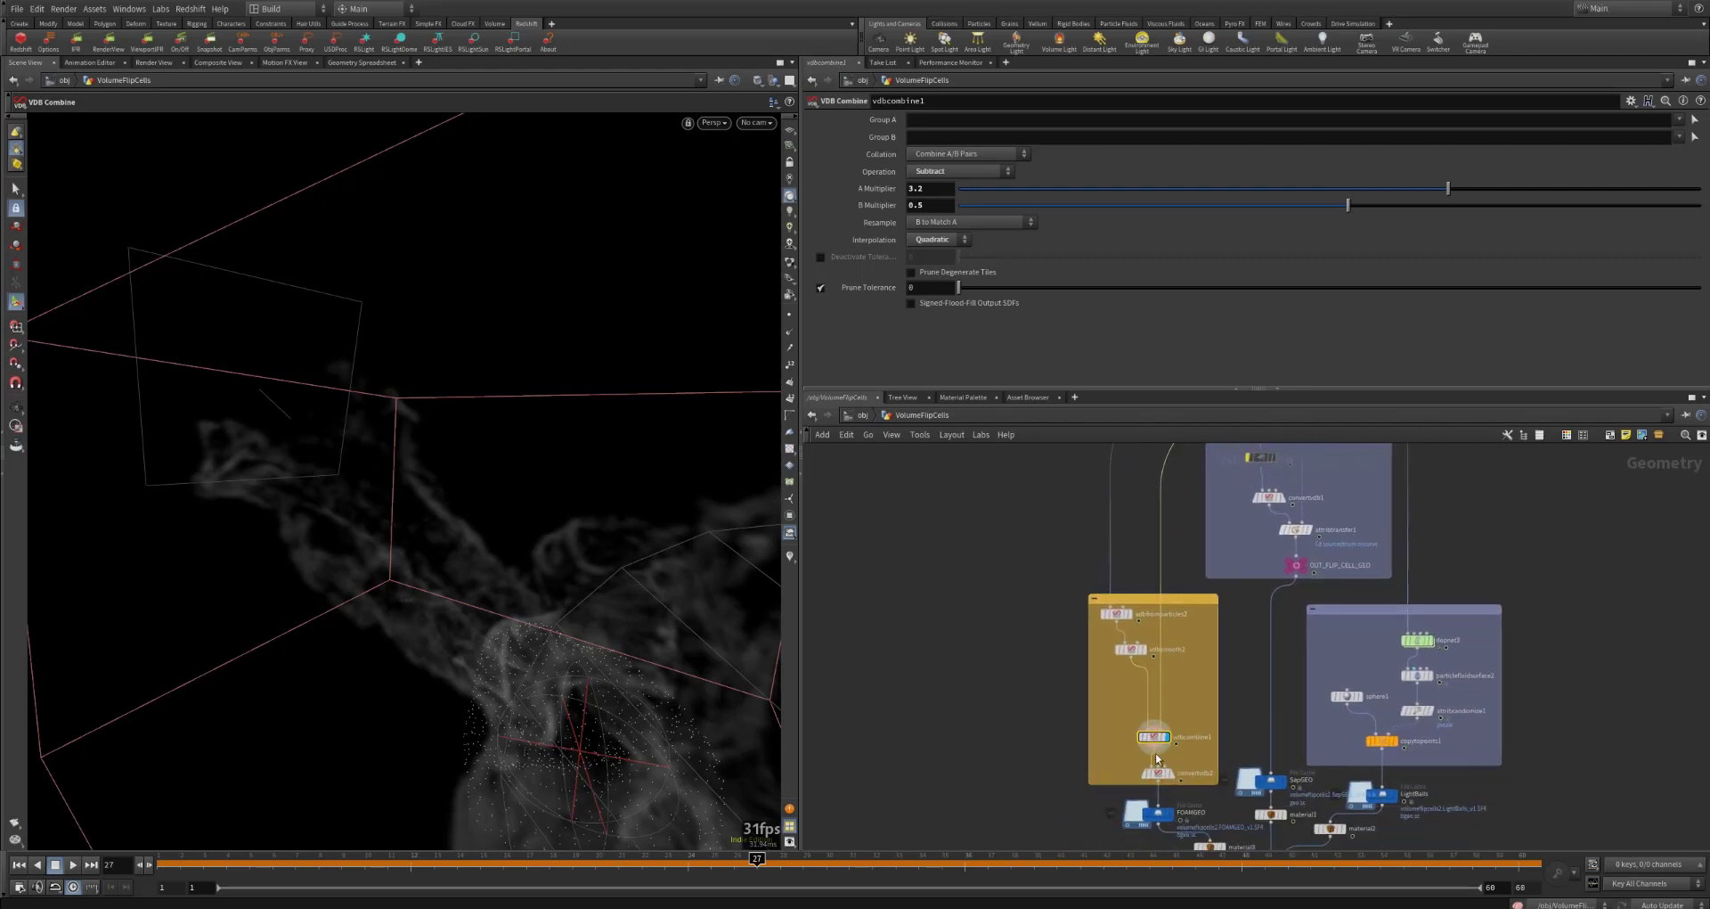
pyautogui.moveTo(1155, 740)
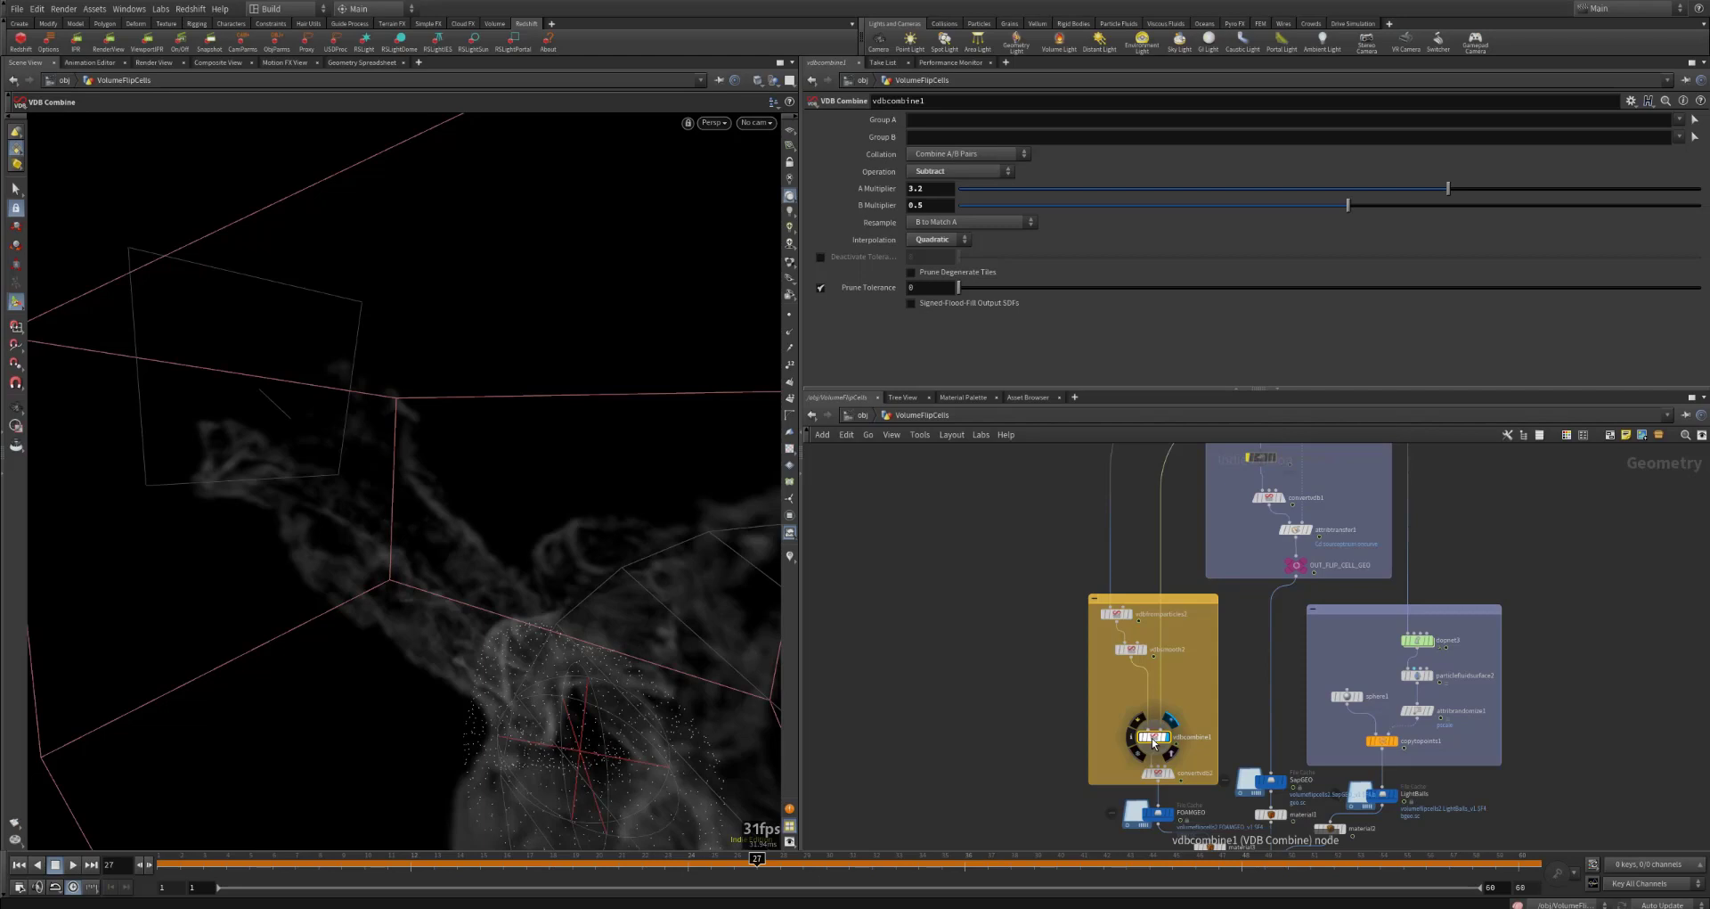
# Step: Review vdbcombine1's available operations, keeping Subtract, and point out its A Multiplier setting
pyautogui.click(949, 172)
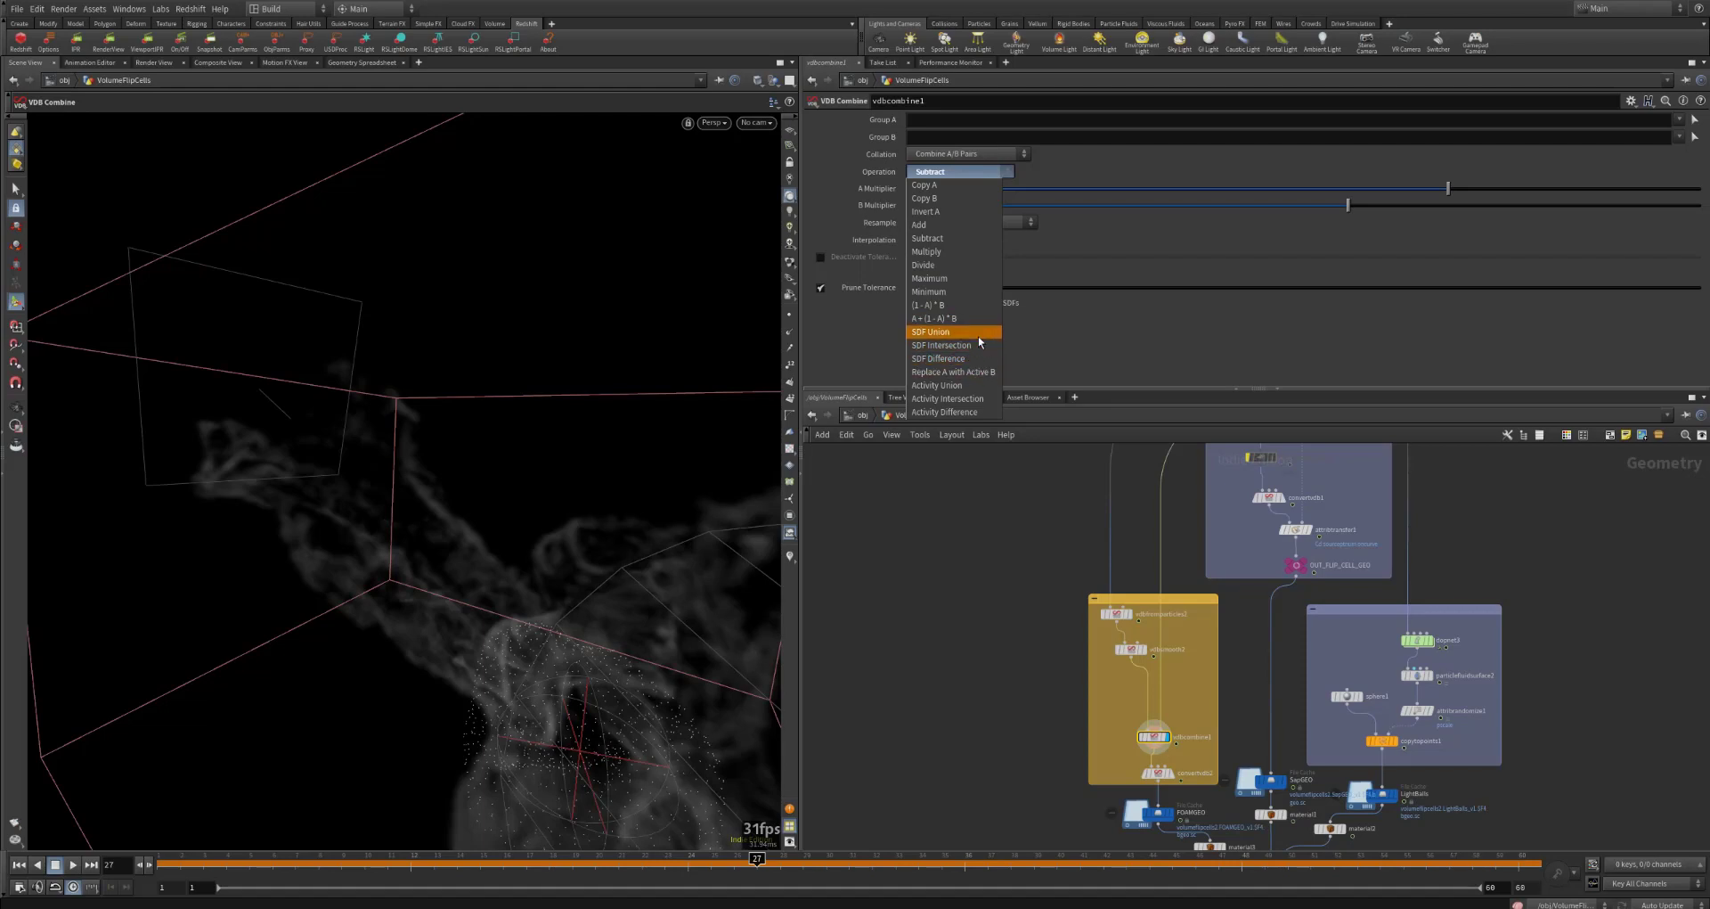
pyautogui.click(984, 170)
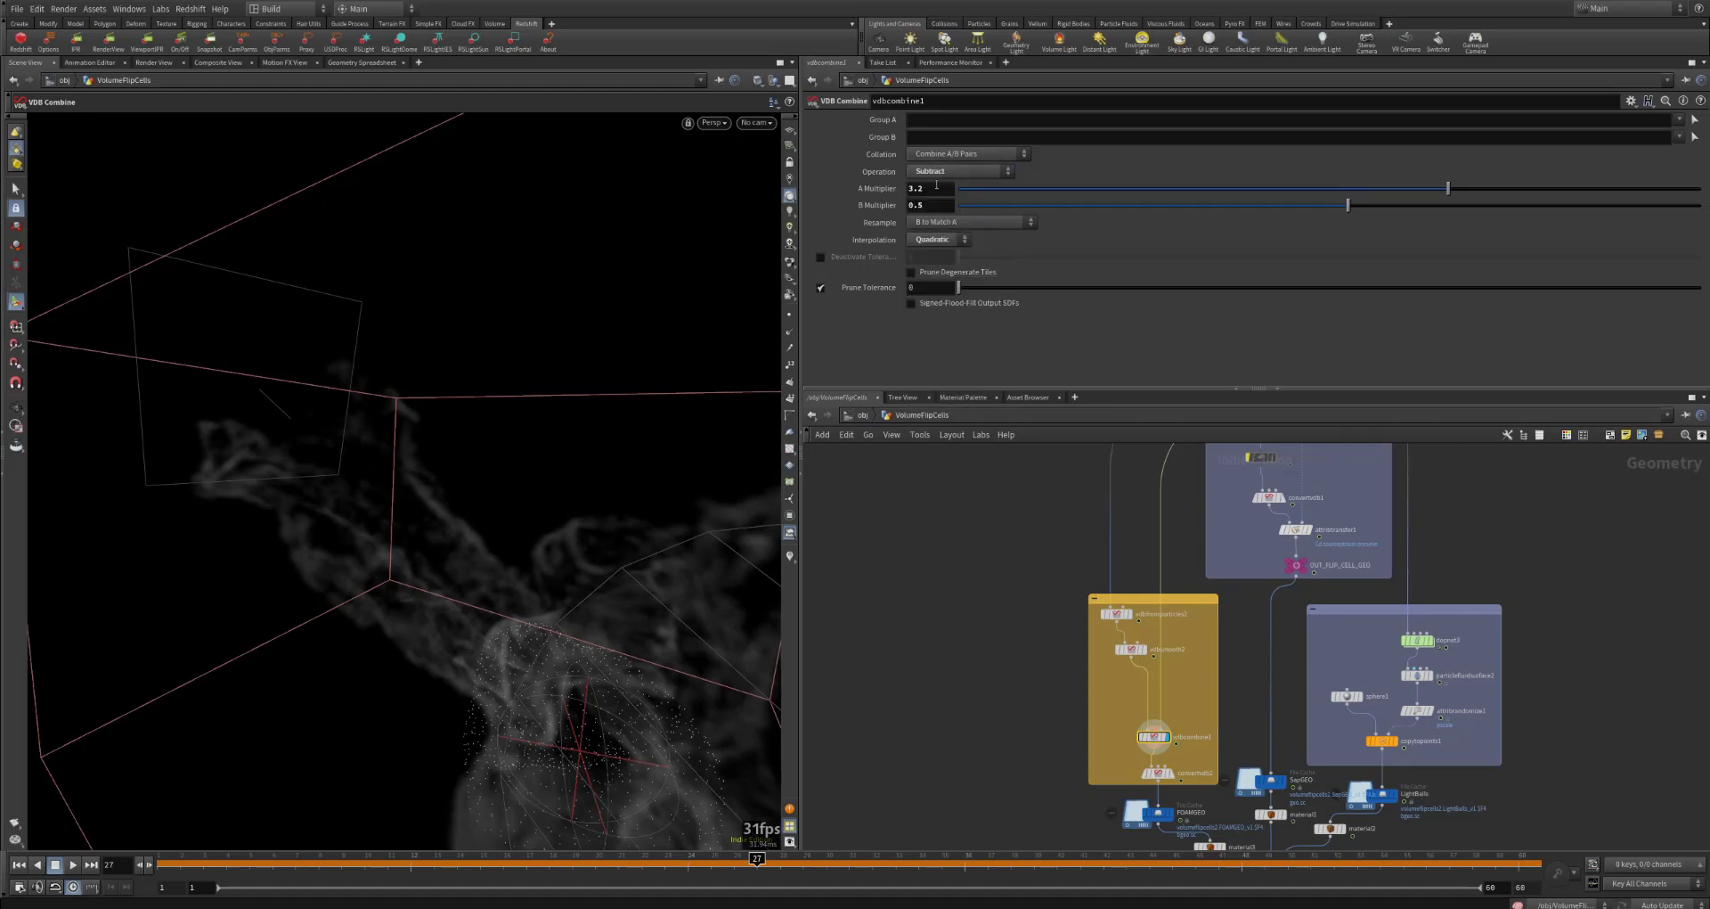
pyautogui.moveTo(923, 188)
pyautogui.mouseDown()
pyautogui.moveTo(900, 188)
pyautogui.moveTo(923, 206)
pyautogui.moveTo(908, 205)
pyautogui.moveTo(919, 188)
pyautogui.moveTo(894, 208)
pyautogui.moveTo(920, 188)
pyautogui.moveTo(905, 187)
pyautogui.mouseUp()
pyautogui.click(872, 547)
# Step: Display convertvdb2 with its polygon conversion settings and inspect the foam mesh closer up
pyautogui.moveTo(1176, 775)
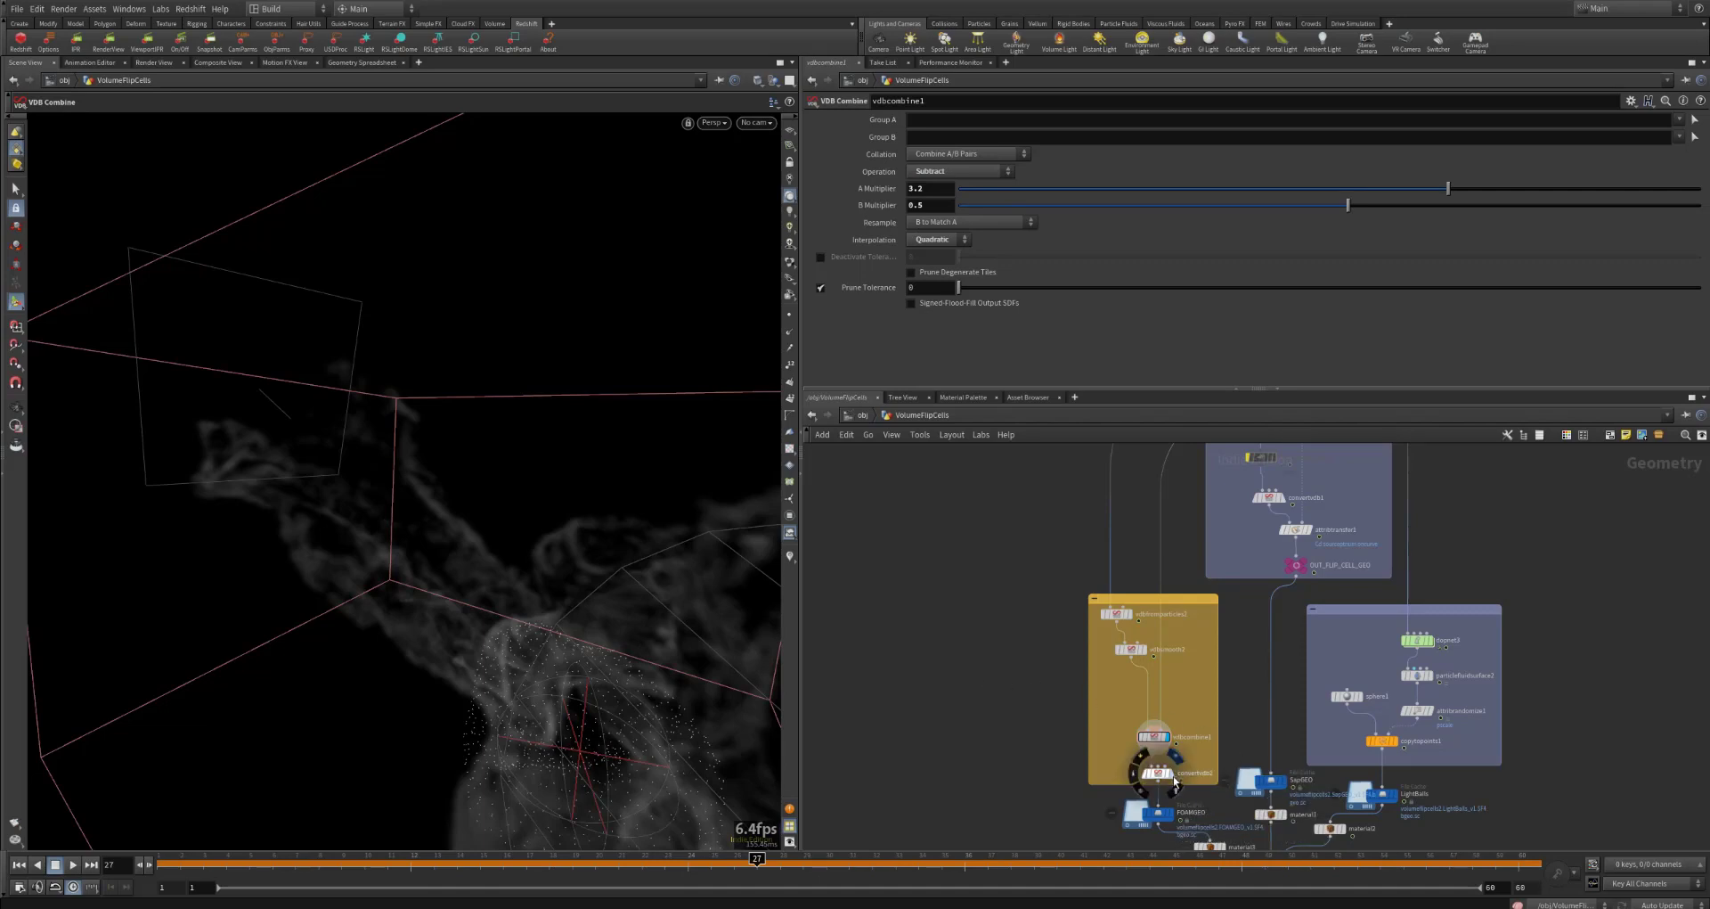
pyautogui.click(1174, 775)
pyautogui.click(1157, 773)
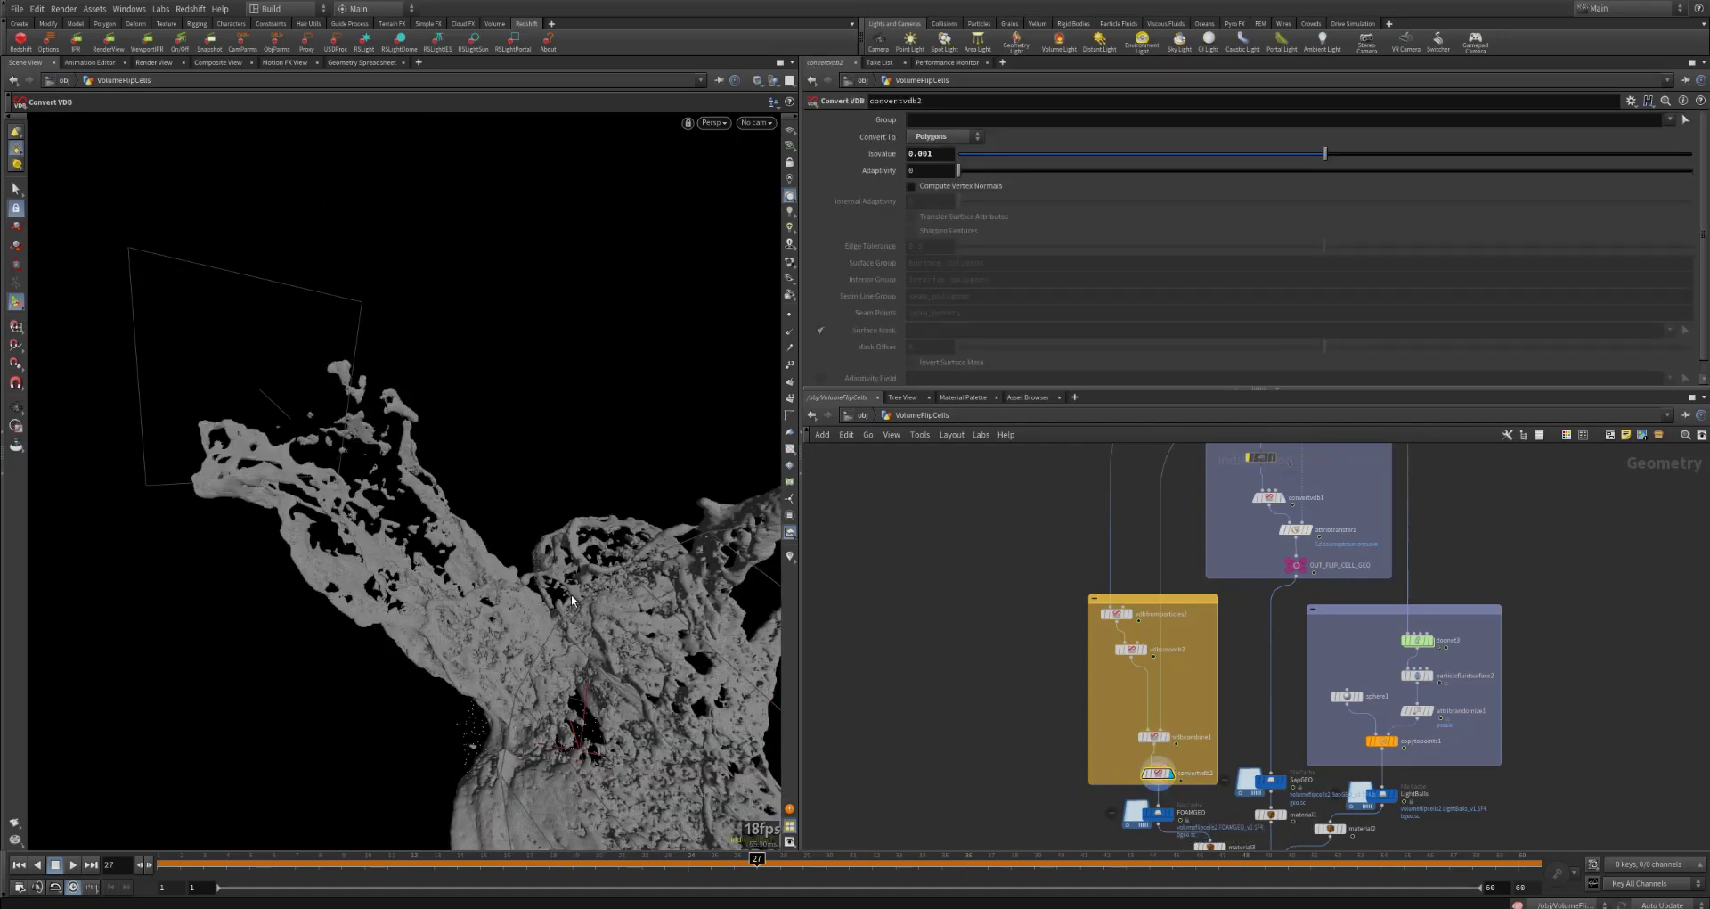
pyautogui.press('Escape')
pyautogui.moveTo(573, 602); pyautogui.dragTo(544, 563)
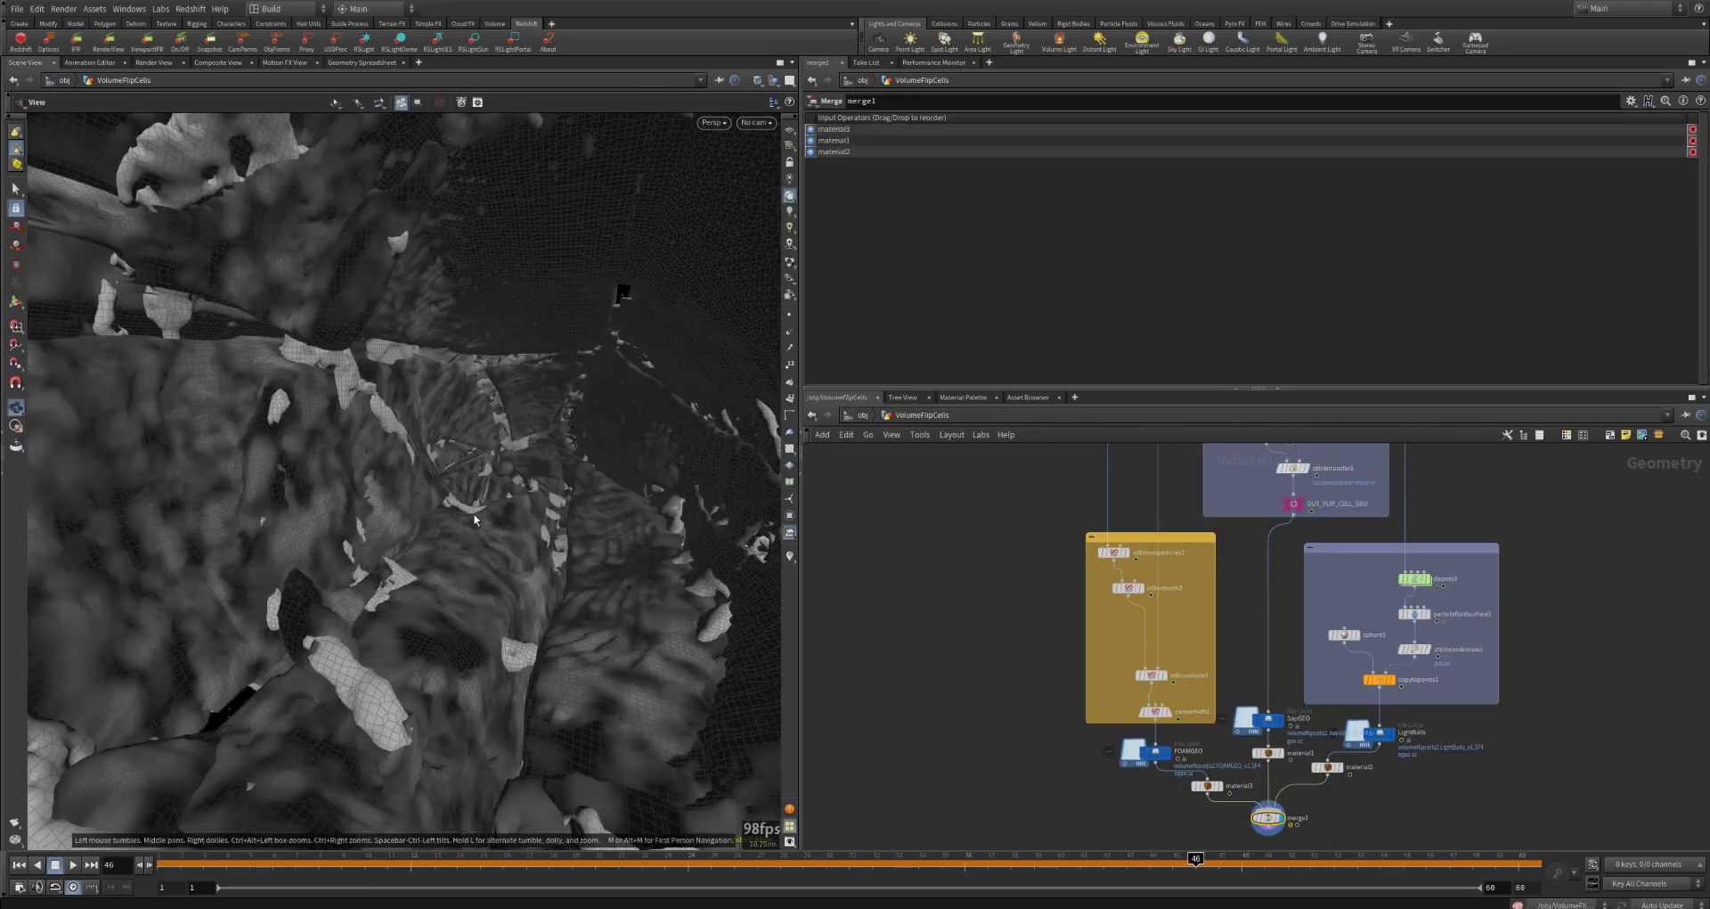
pyautogui.moveTo(534, 499); pyautogui.dragTo(455, 584)
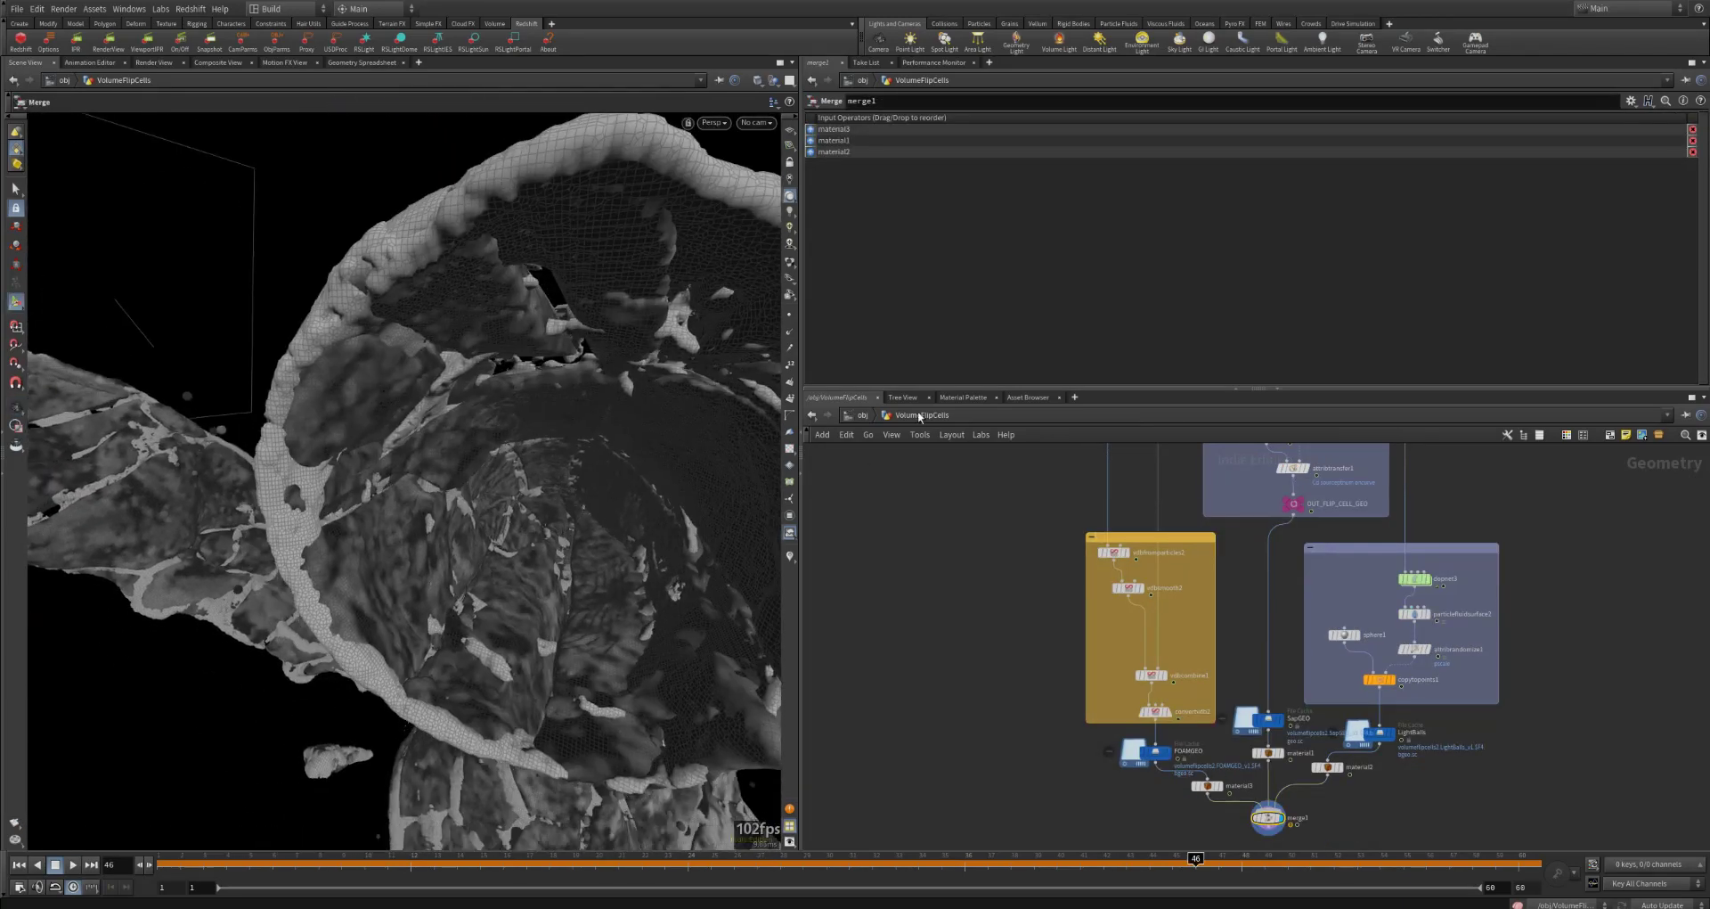
# Step: Go up to the object level, switch to the mat network, and open the sap material builder with all its nodes framed
pyautogui.click(862, 415)
pyautogui.click(864, 415)
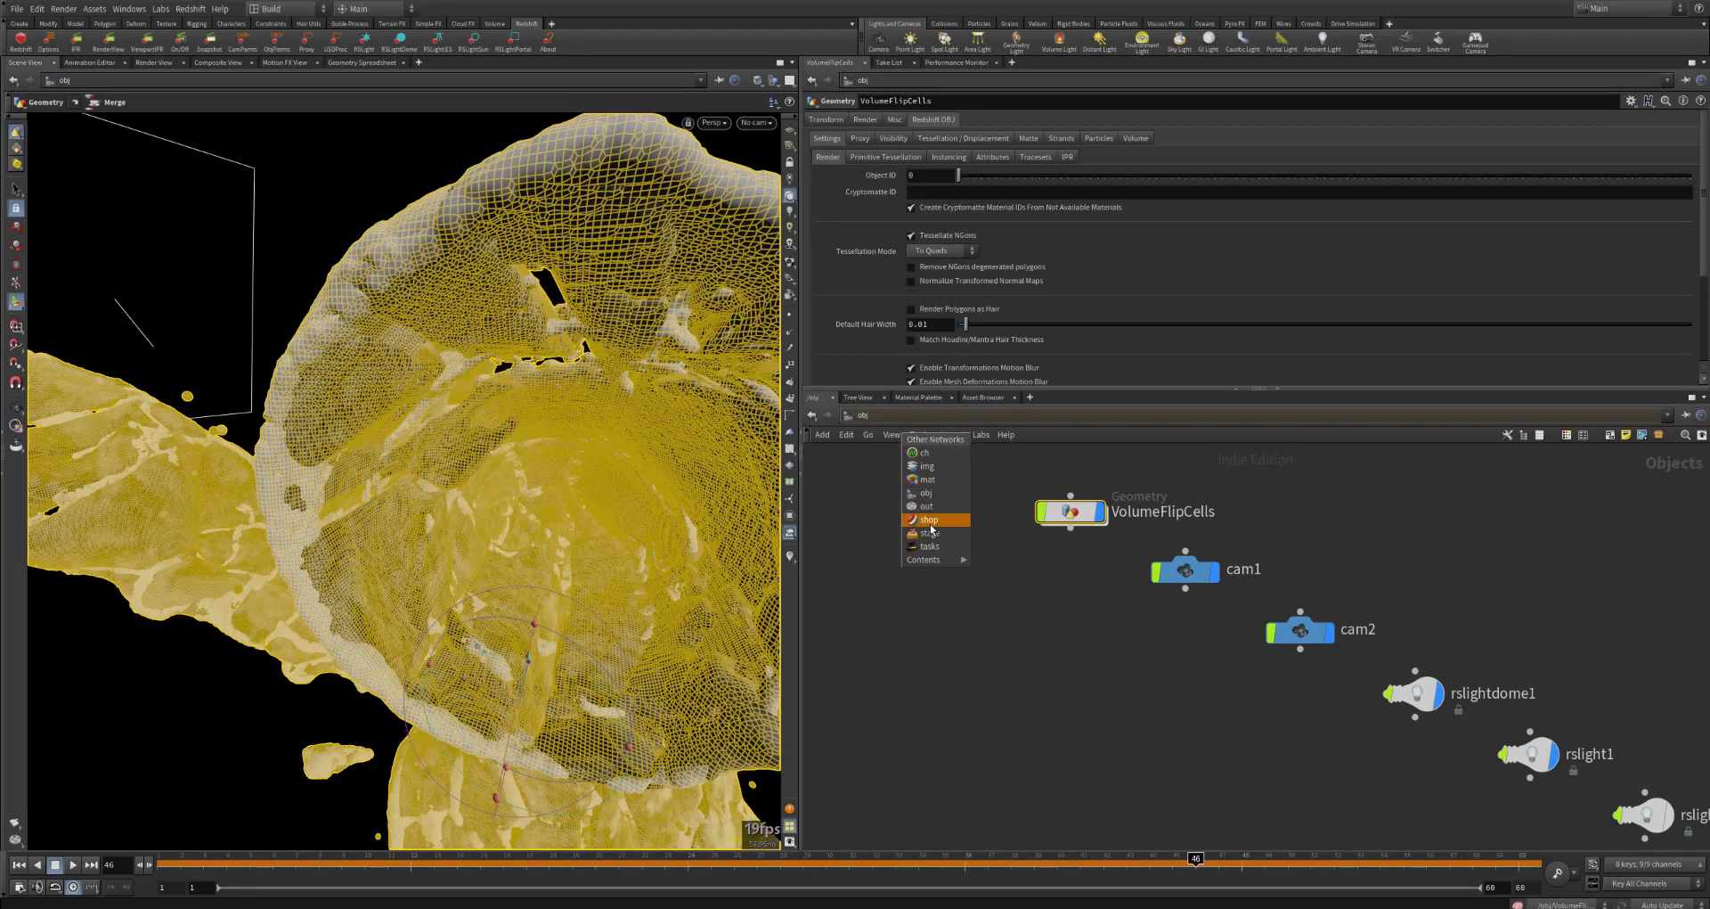
pyautogui.click(951, 481)
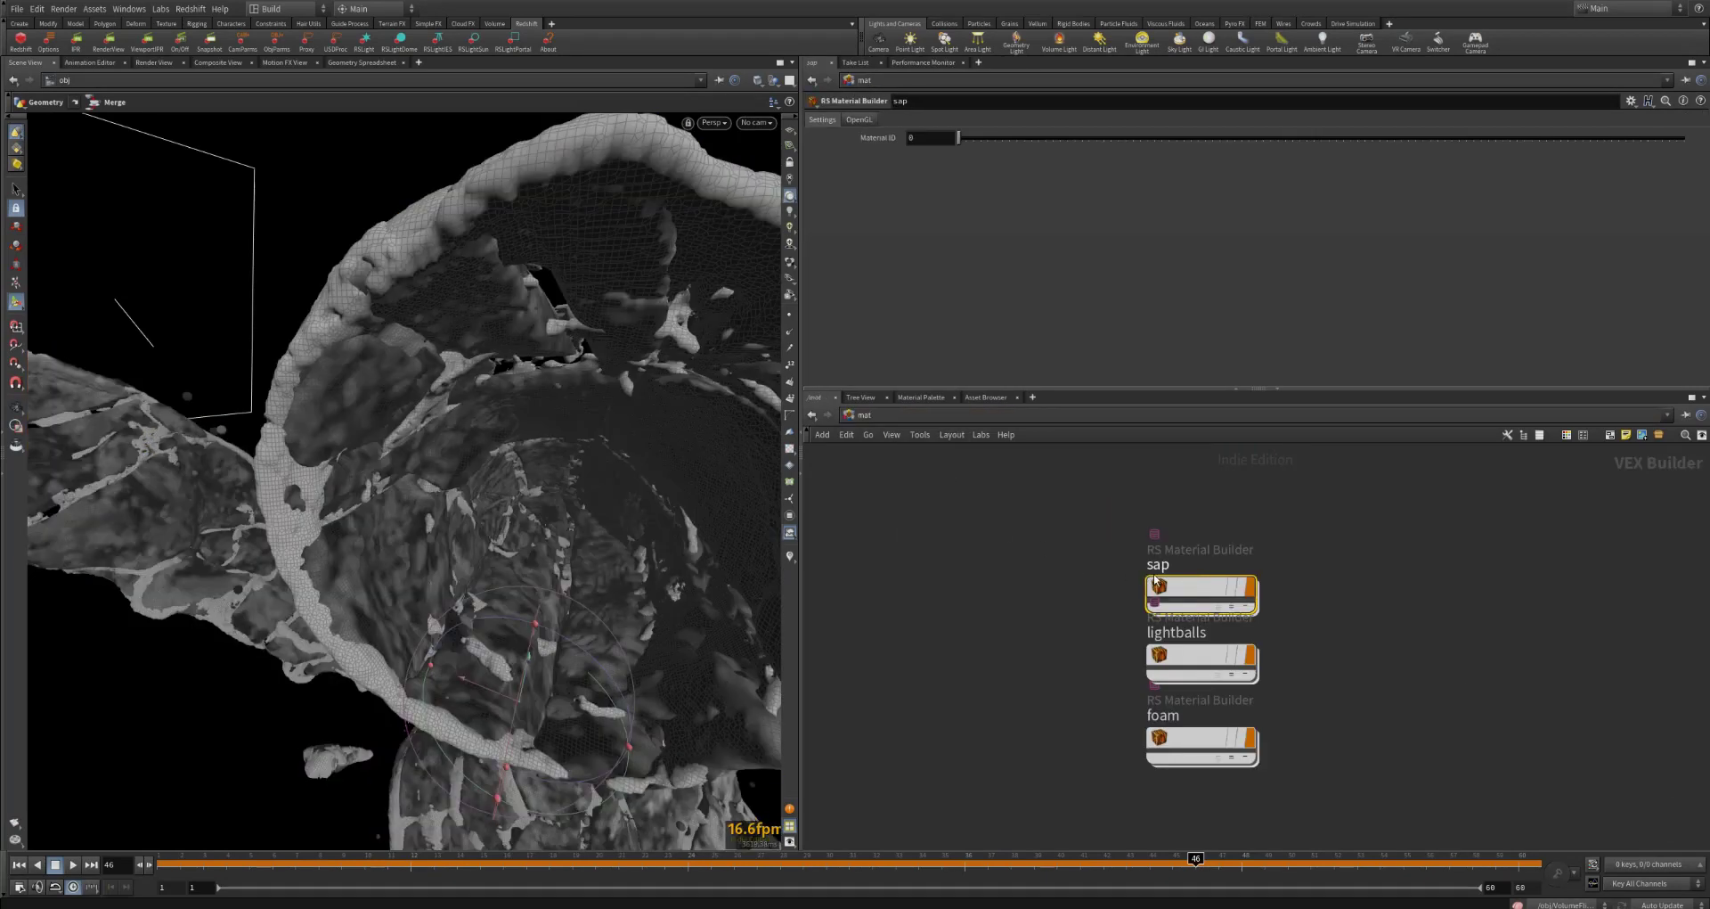
pyautogui.doubleClick(1153, 579)
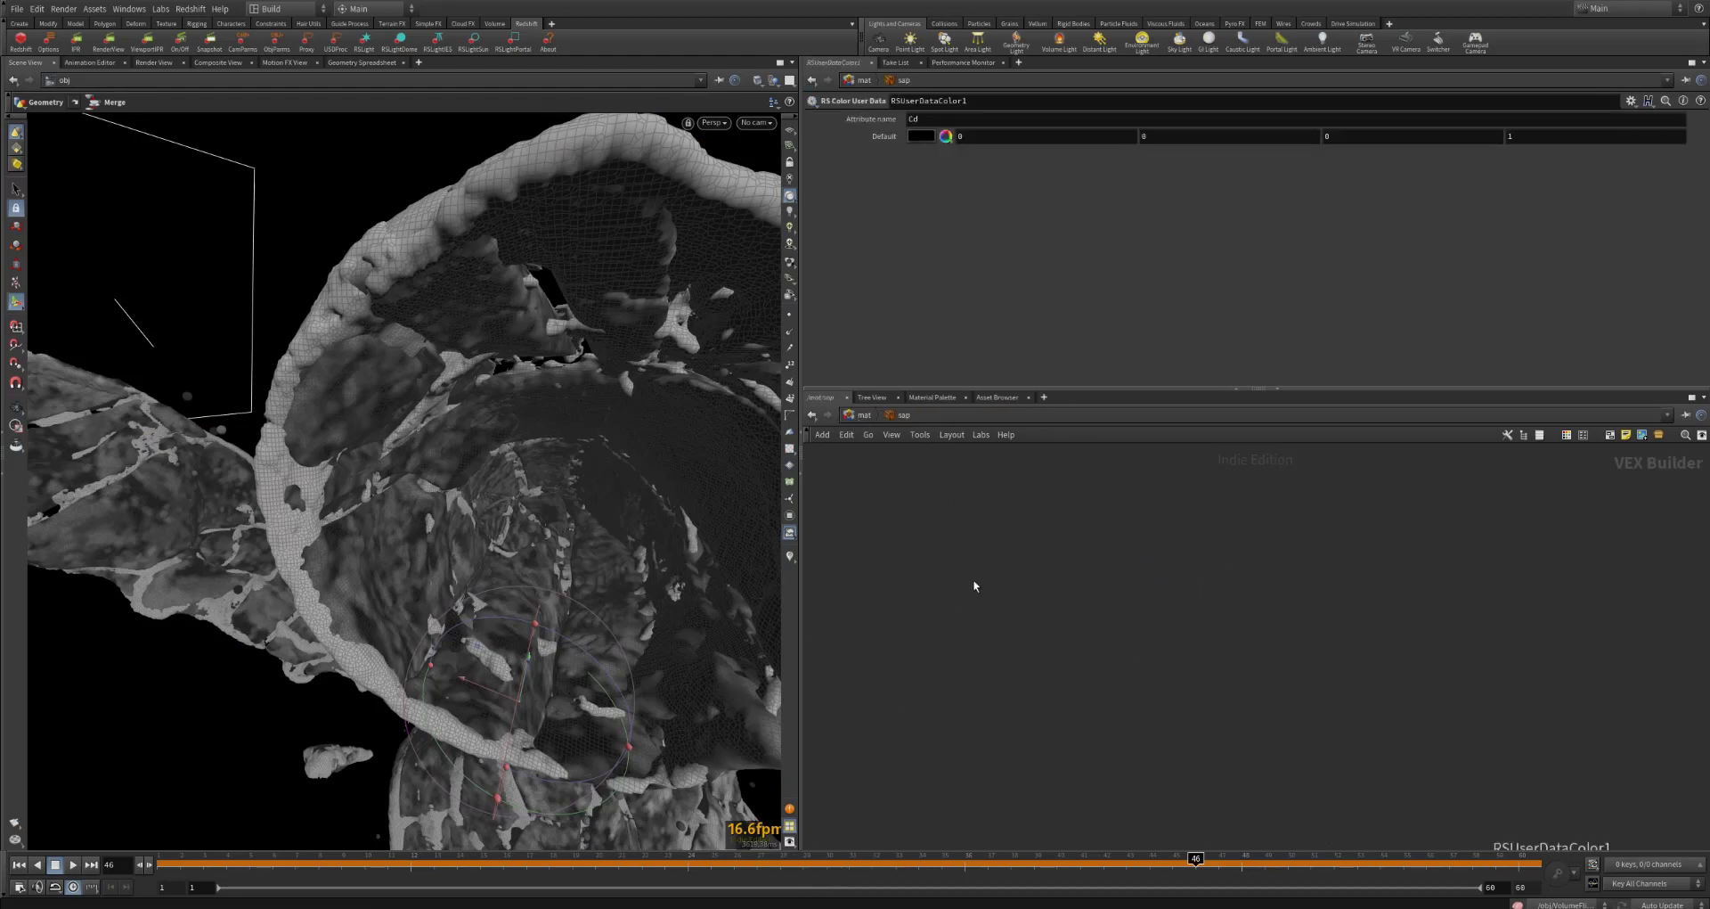
pyautogui.press('h')
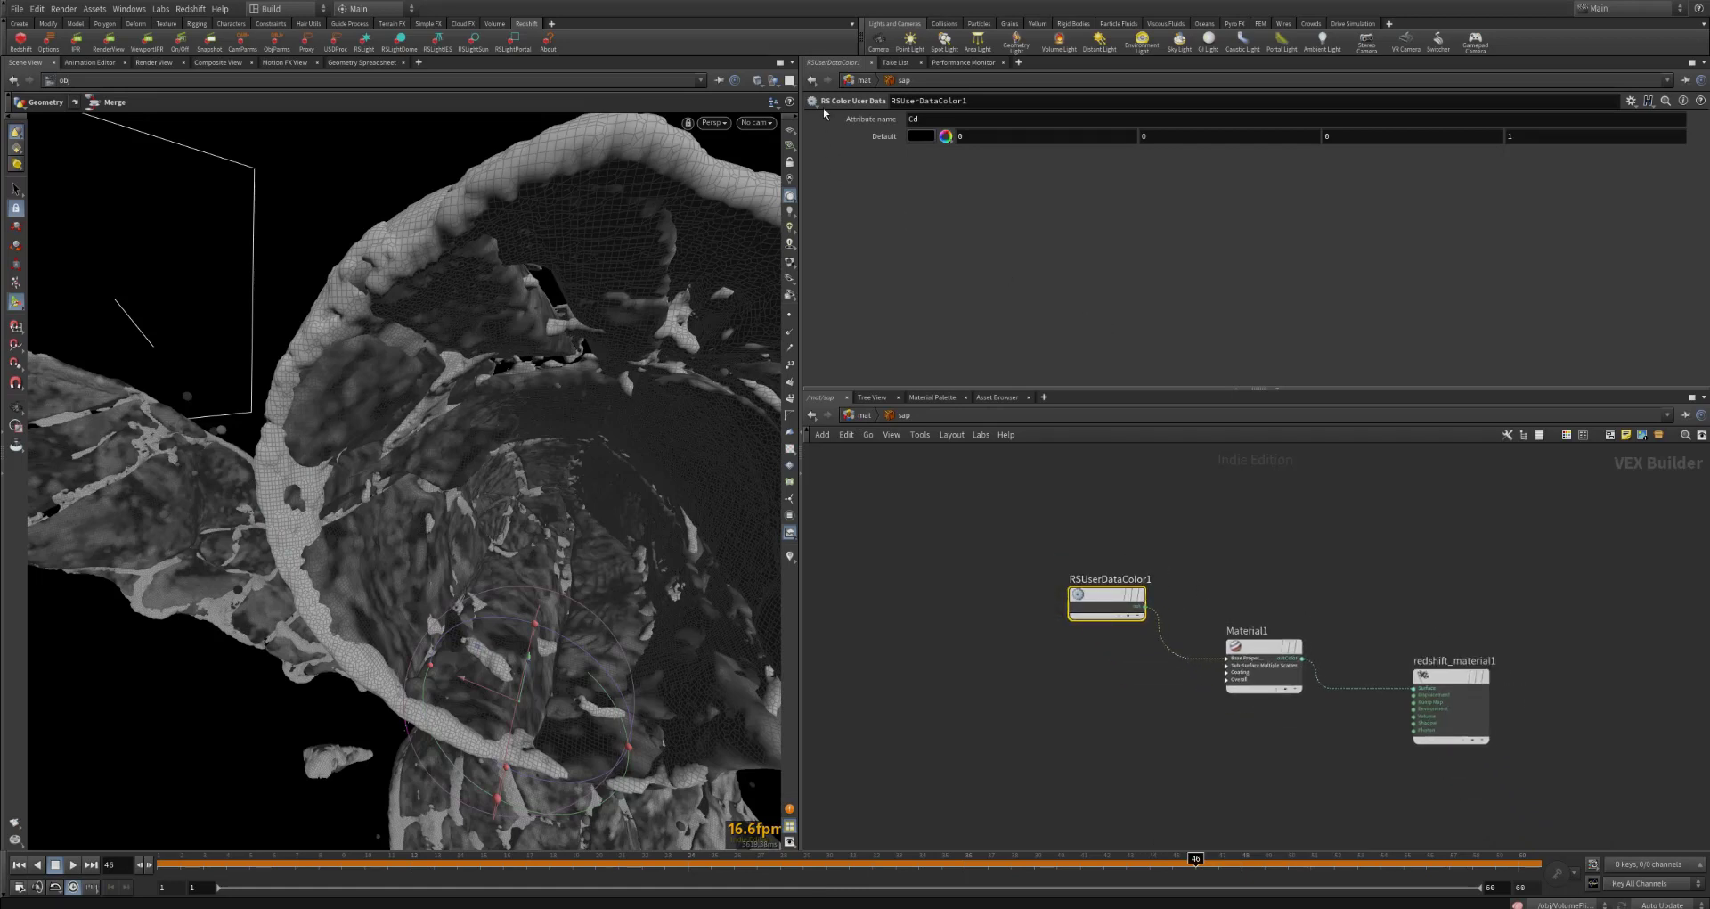
# Step: Show Material1's base properties in the sap shader, from the diffuse section onward
pyautogui.click(1265, 657)
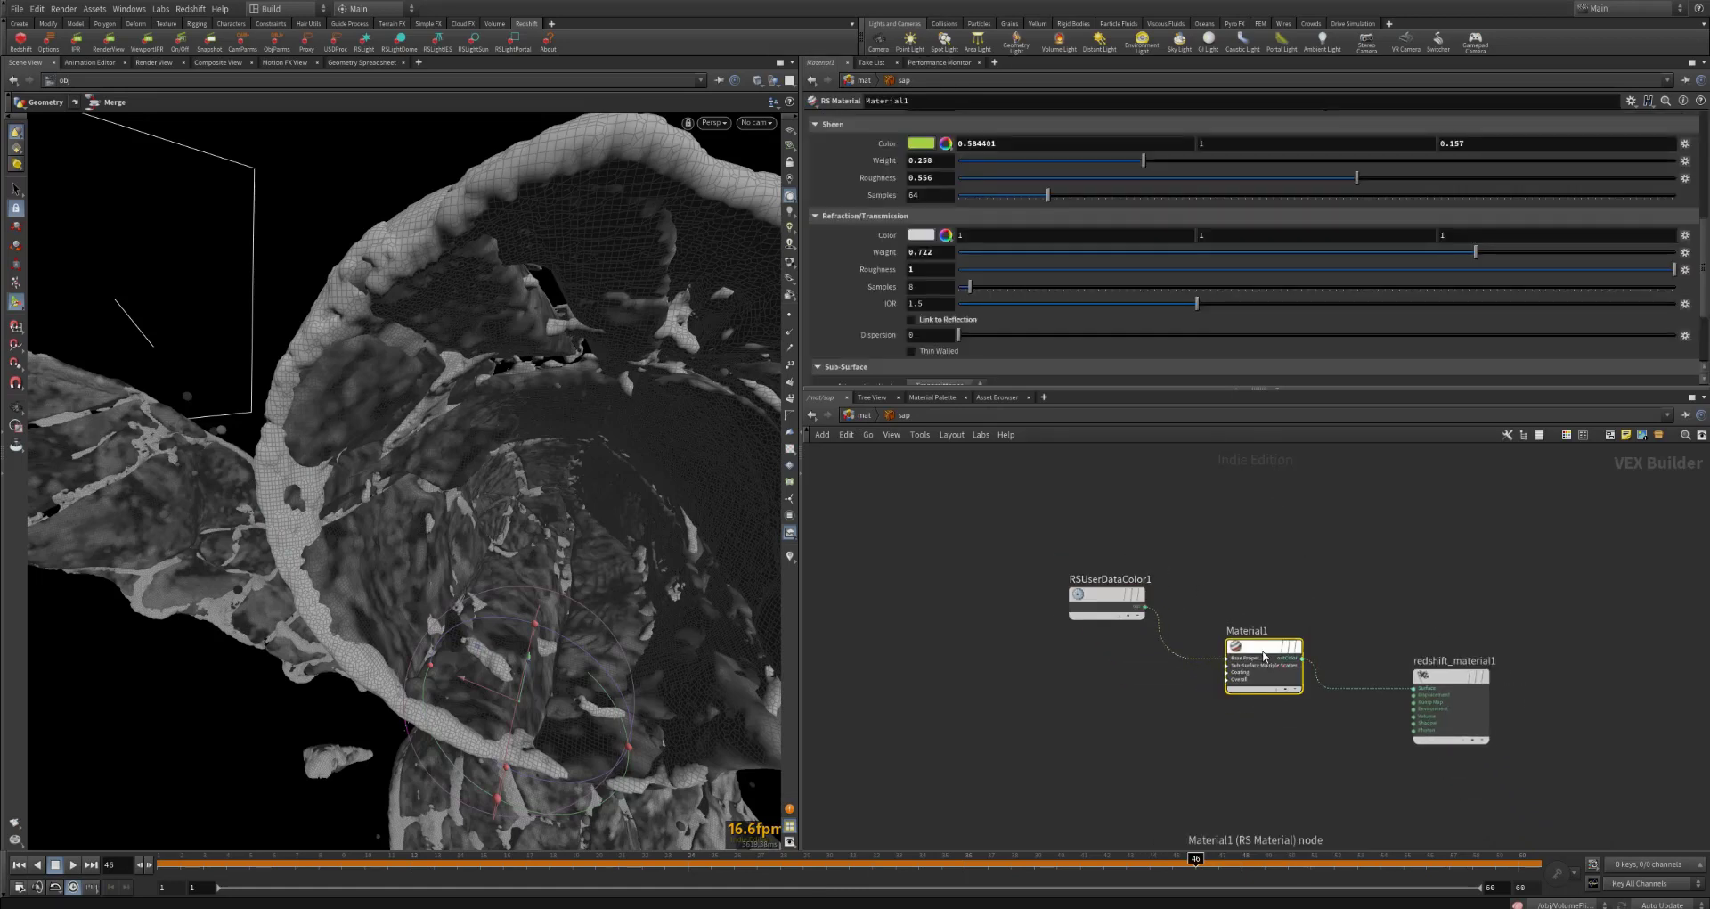
pyautogui.moveTo(1260, 654)
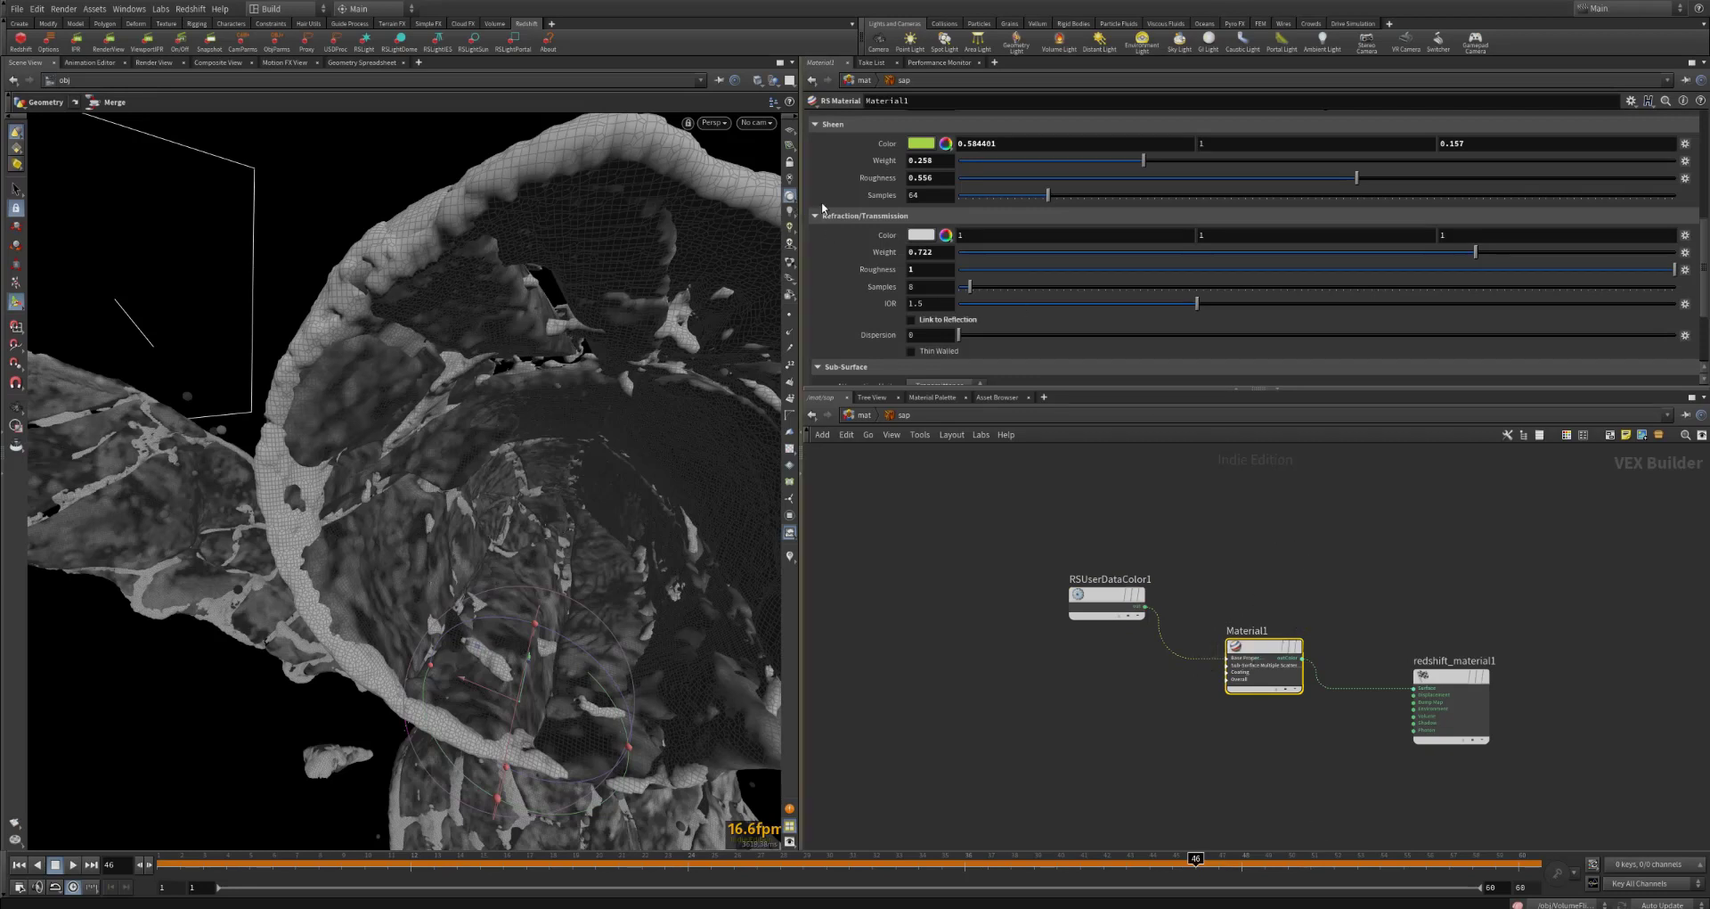
pyautogui.scroll(6, 879, 220)
pyautogui.scroll(3, 879, 220)
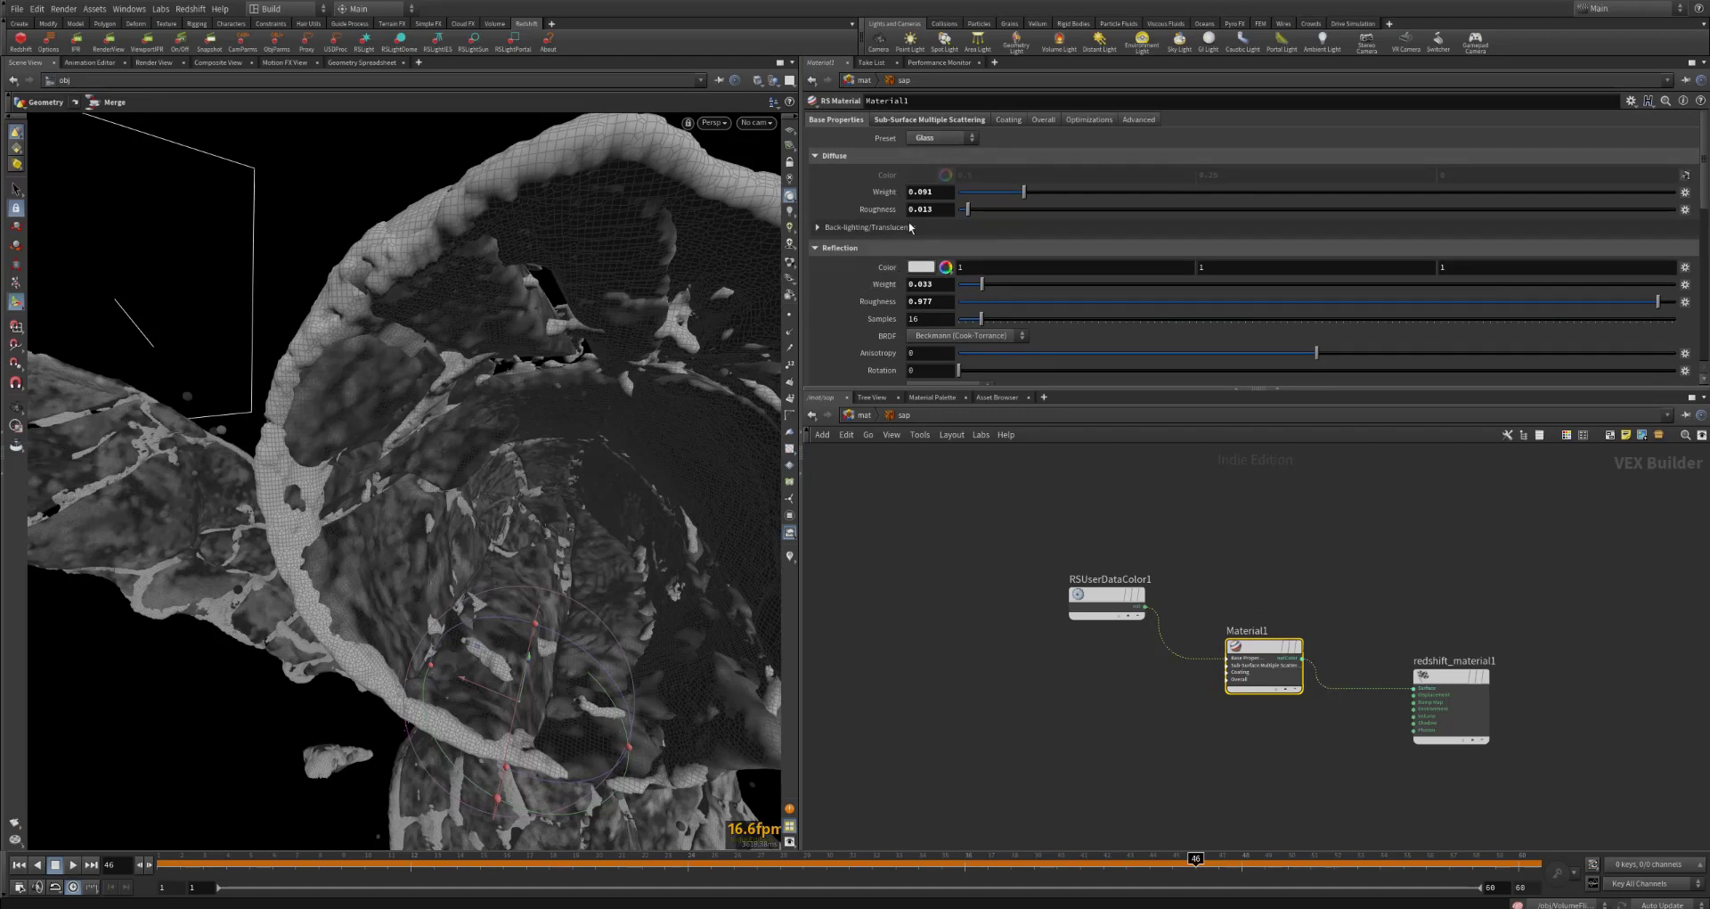
# Step: Review Material1's reflection weight and roughness, plus its sheen settings
pyautogui.scroll(-1, 866, 312)
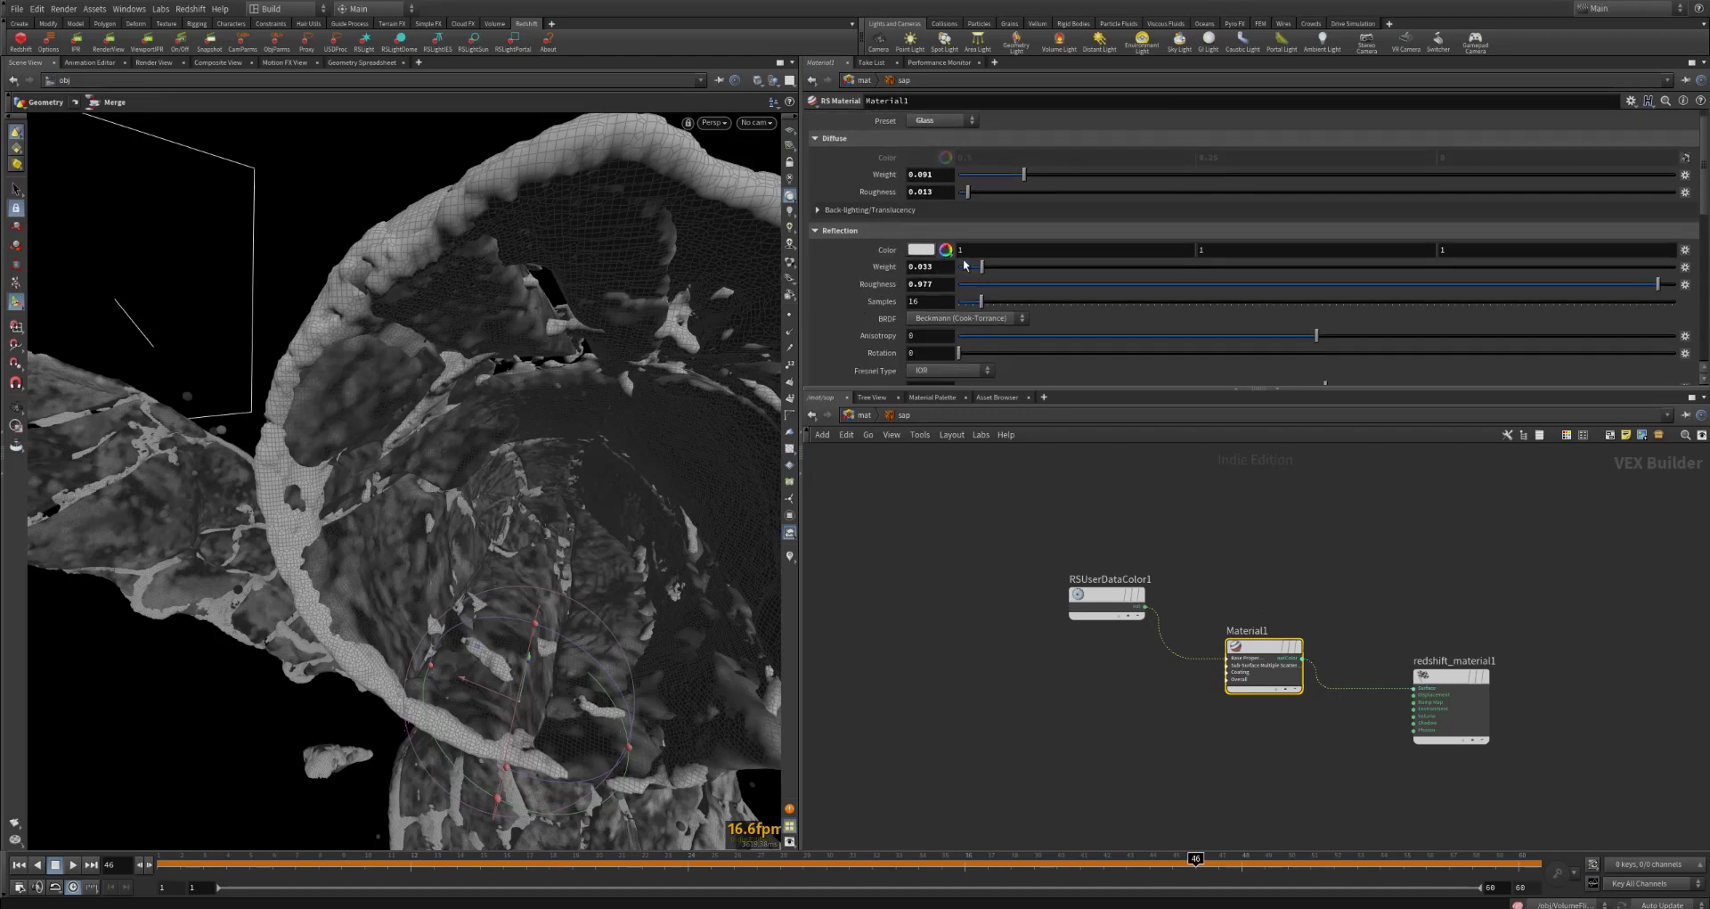
pyautogui.moveTo(936, 267)
pyautogui.mouseDown()
pyautogui.moveTo(915, 265)
pyautogui.moveTo(916, 284)
pyautogui.mouseUp()
pyautogui.scroll(-1, 830, 303)
pyautogui.scroll(-1, 830, 308)
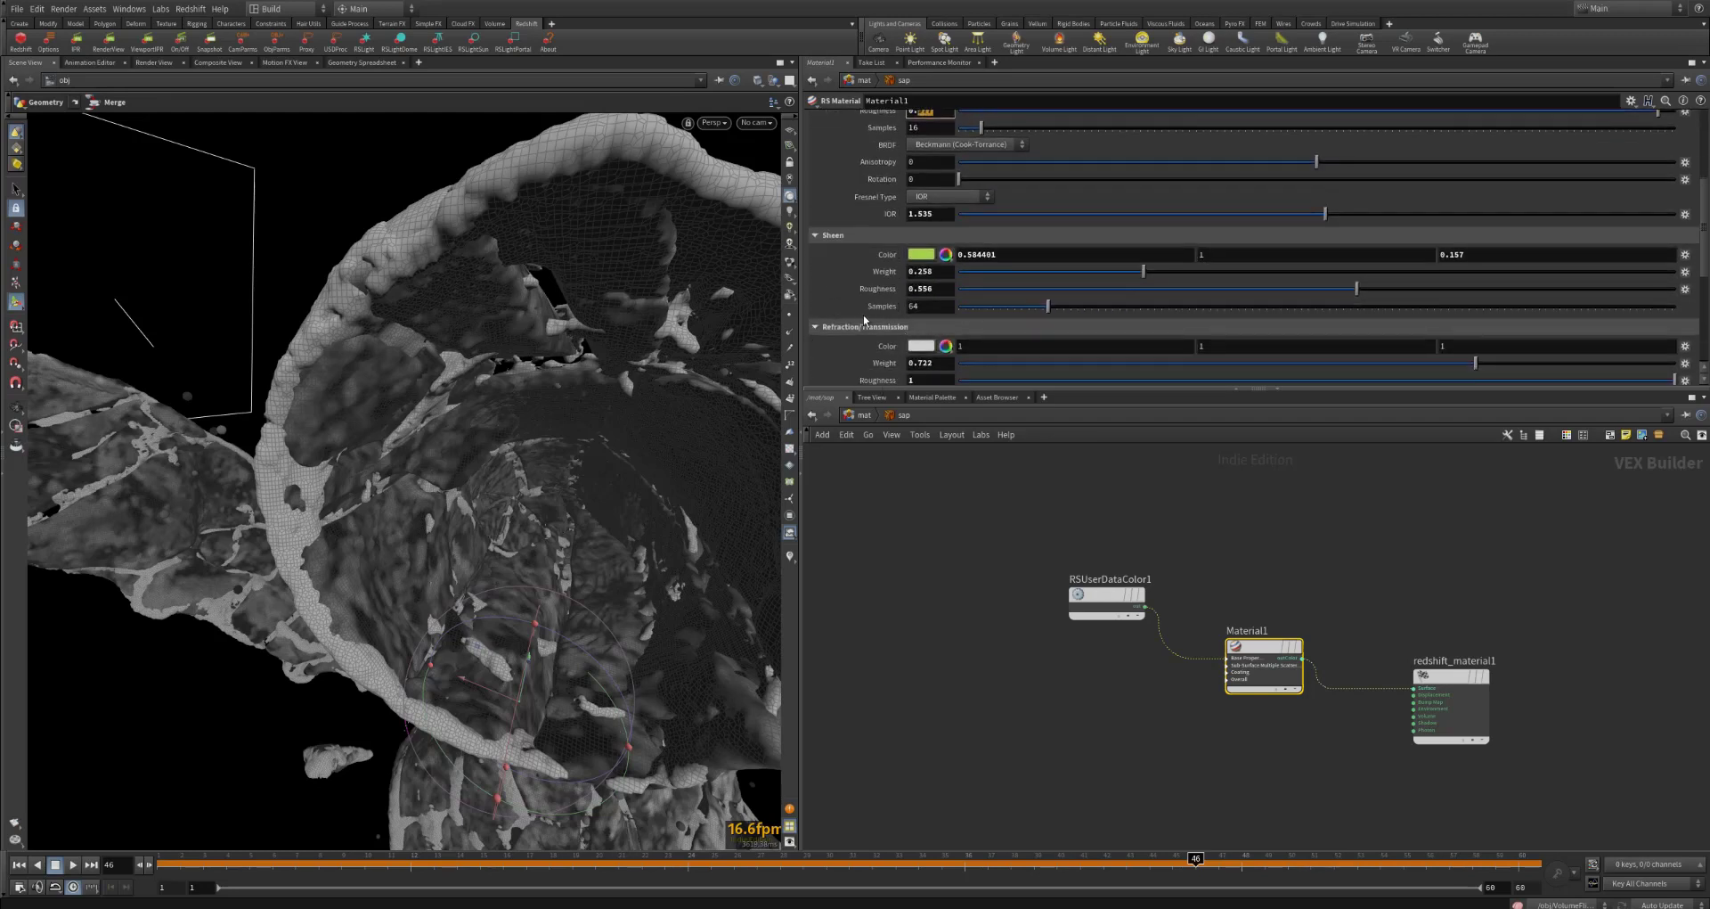
pyautogui.scroll(-1, 891, 268)
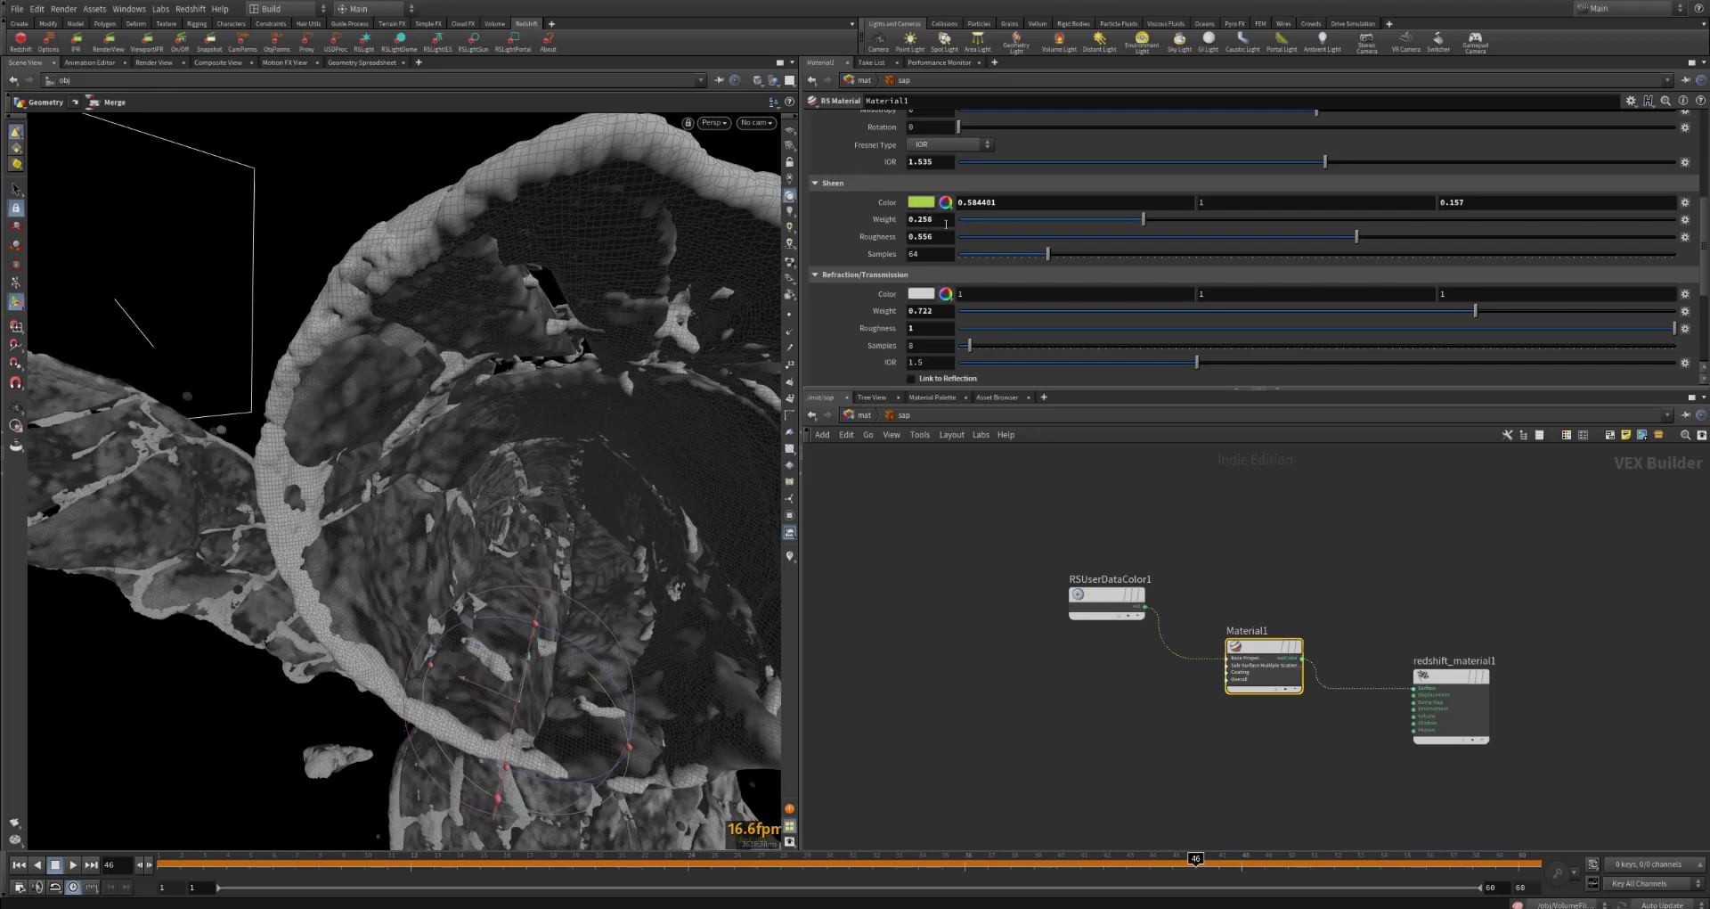
pyautogui.scroll(-1, 884, 242)
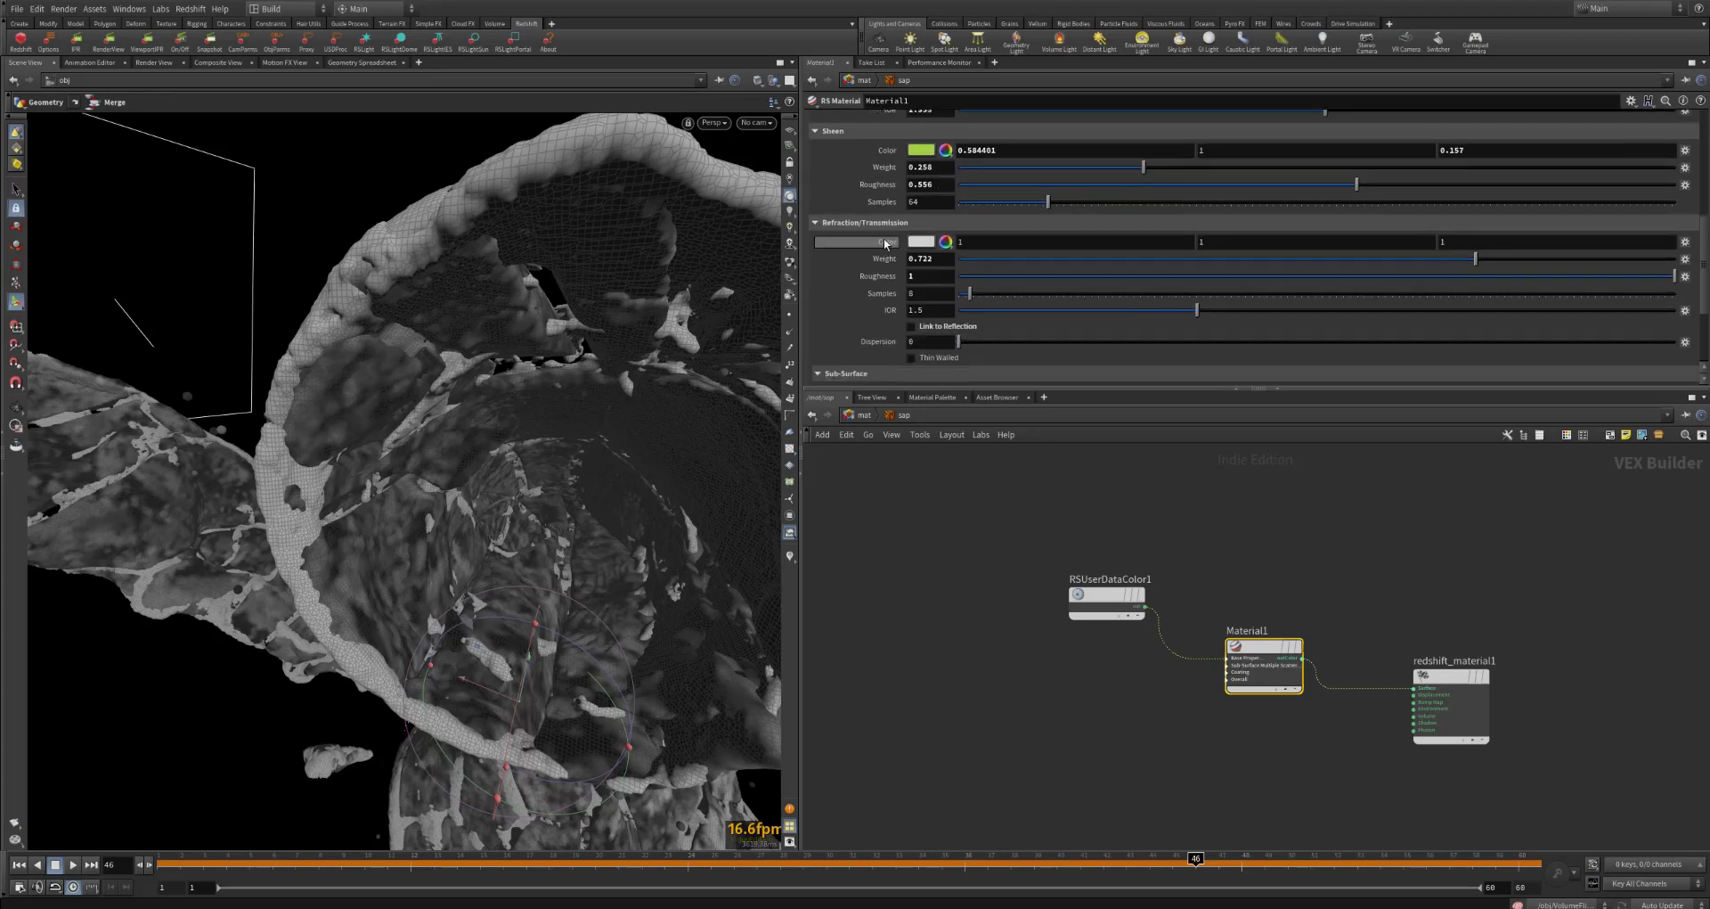
# Step: Point out the weight and roughness values in Material1's Refraction/Transmission section
pyautogui.click(947, 258)
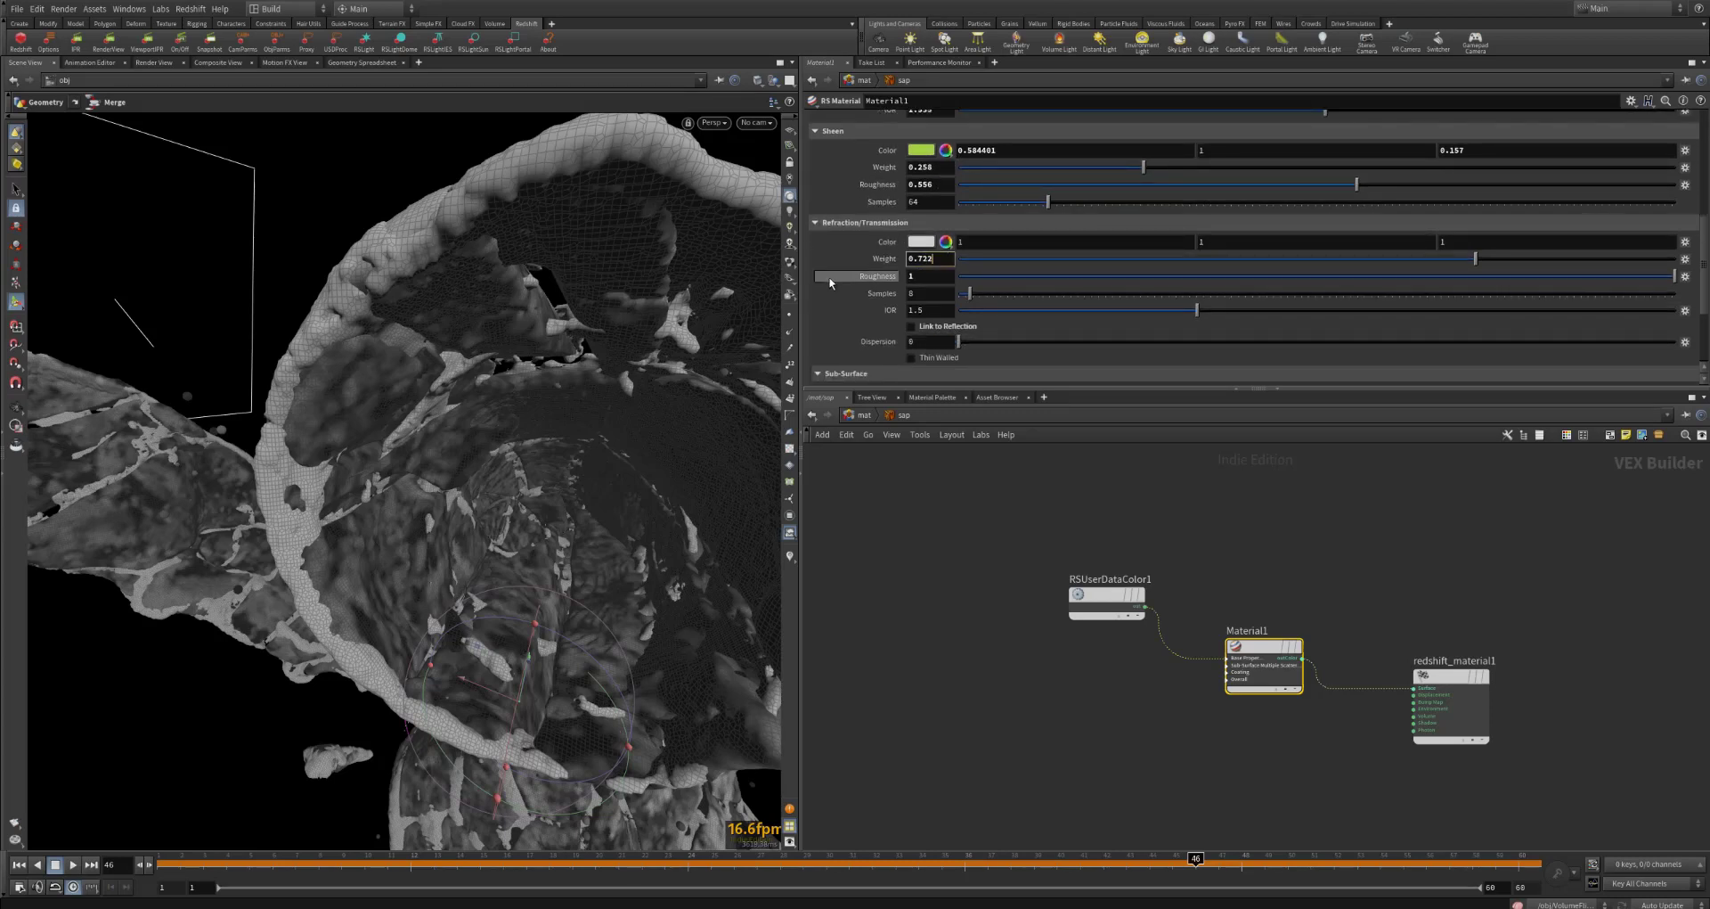
pyautogui.scroll(-1, 909, 241)
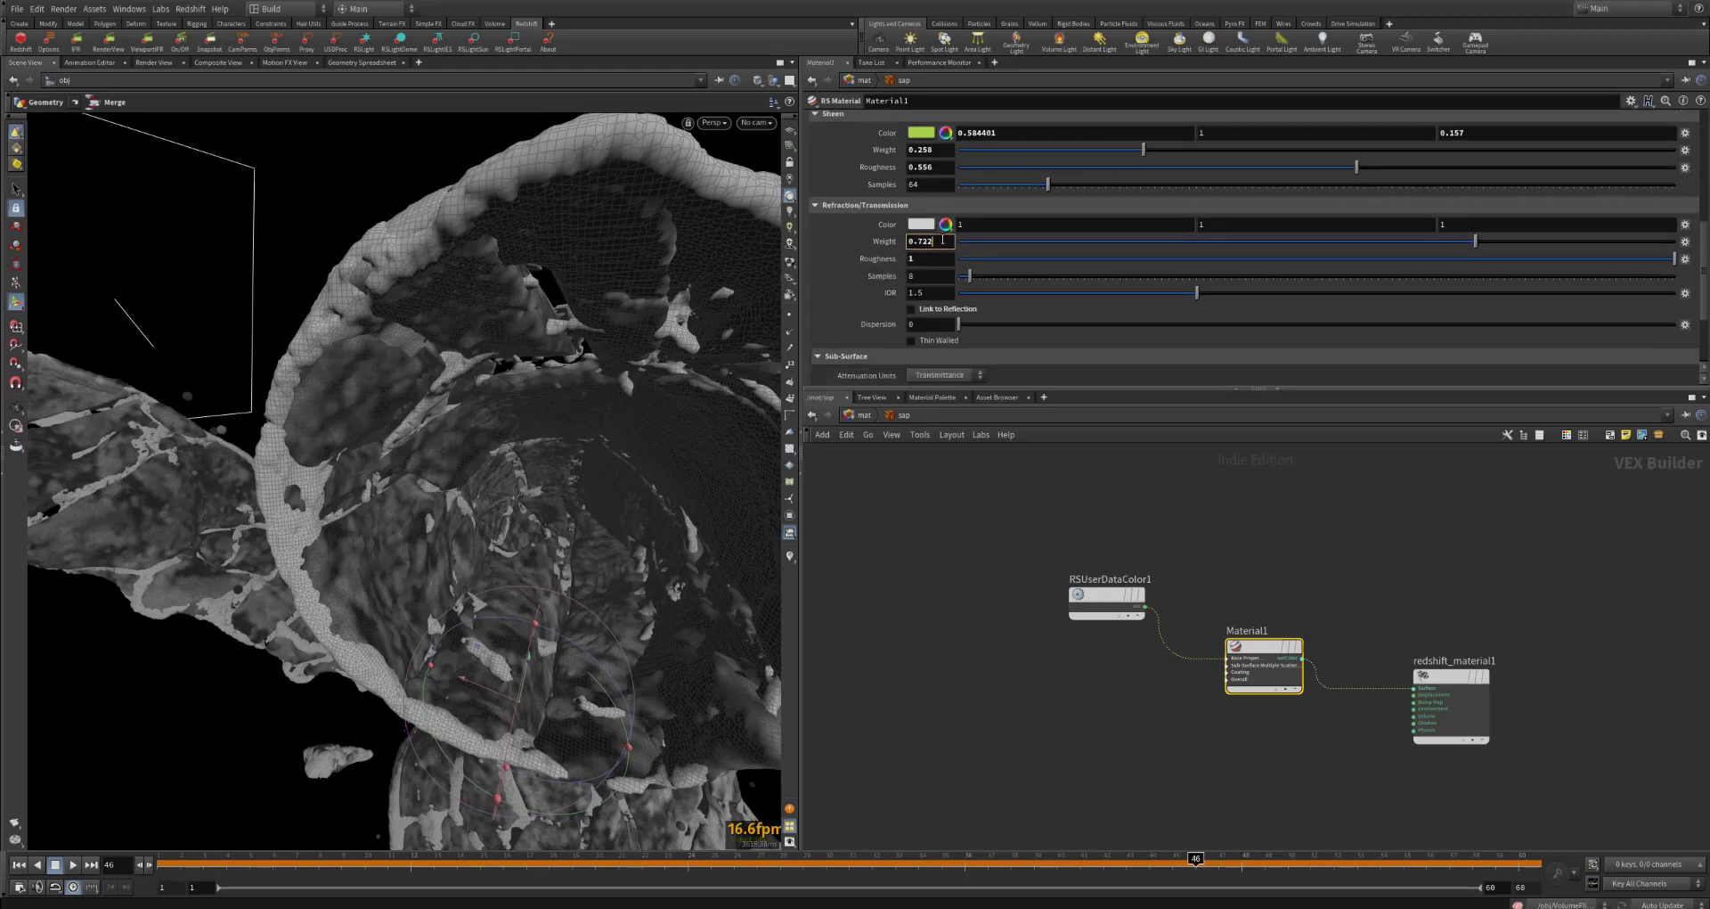
pyautogui.moveTo(927, 243); pyautogui.dragTo(906, 247)
pyautogui.click(933, 258)
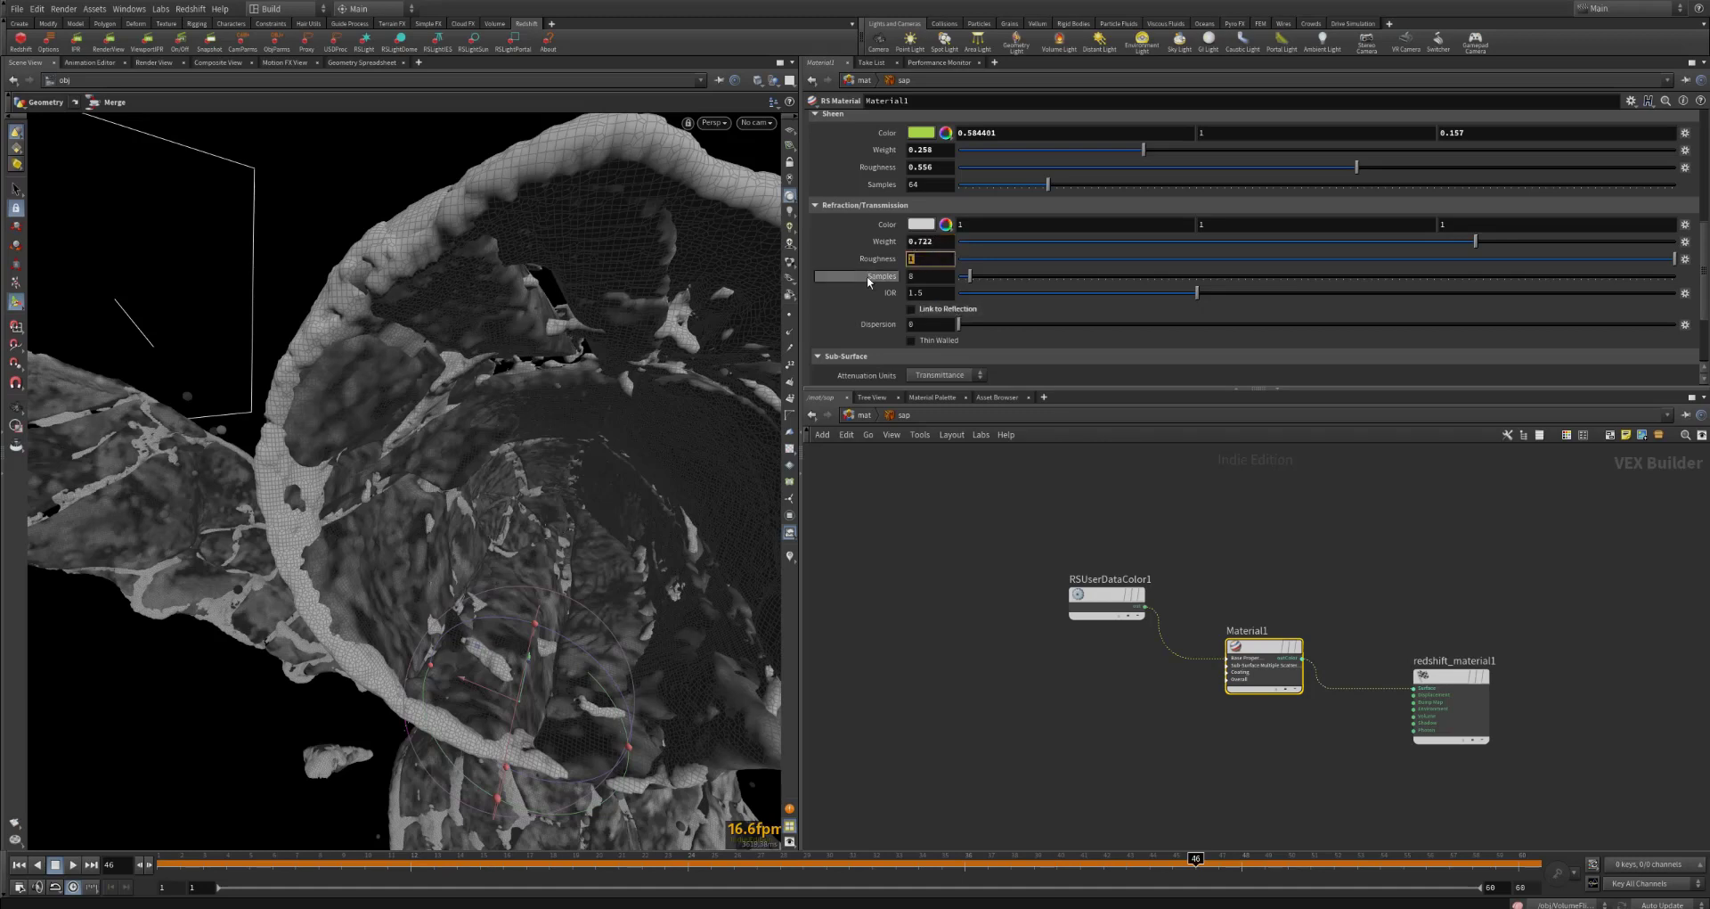
# Step: Review Material1's sub-surface transmittance settings and show its Sub-Surface Multiple Scattering properties
pyautogui.scroll(-5, 869, 306)
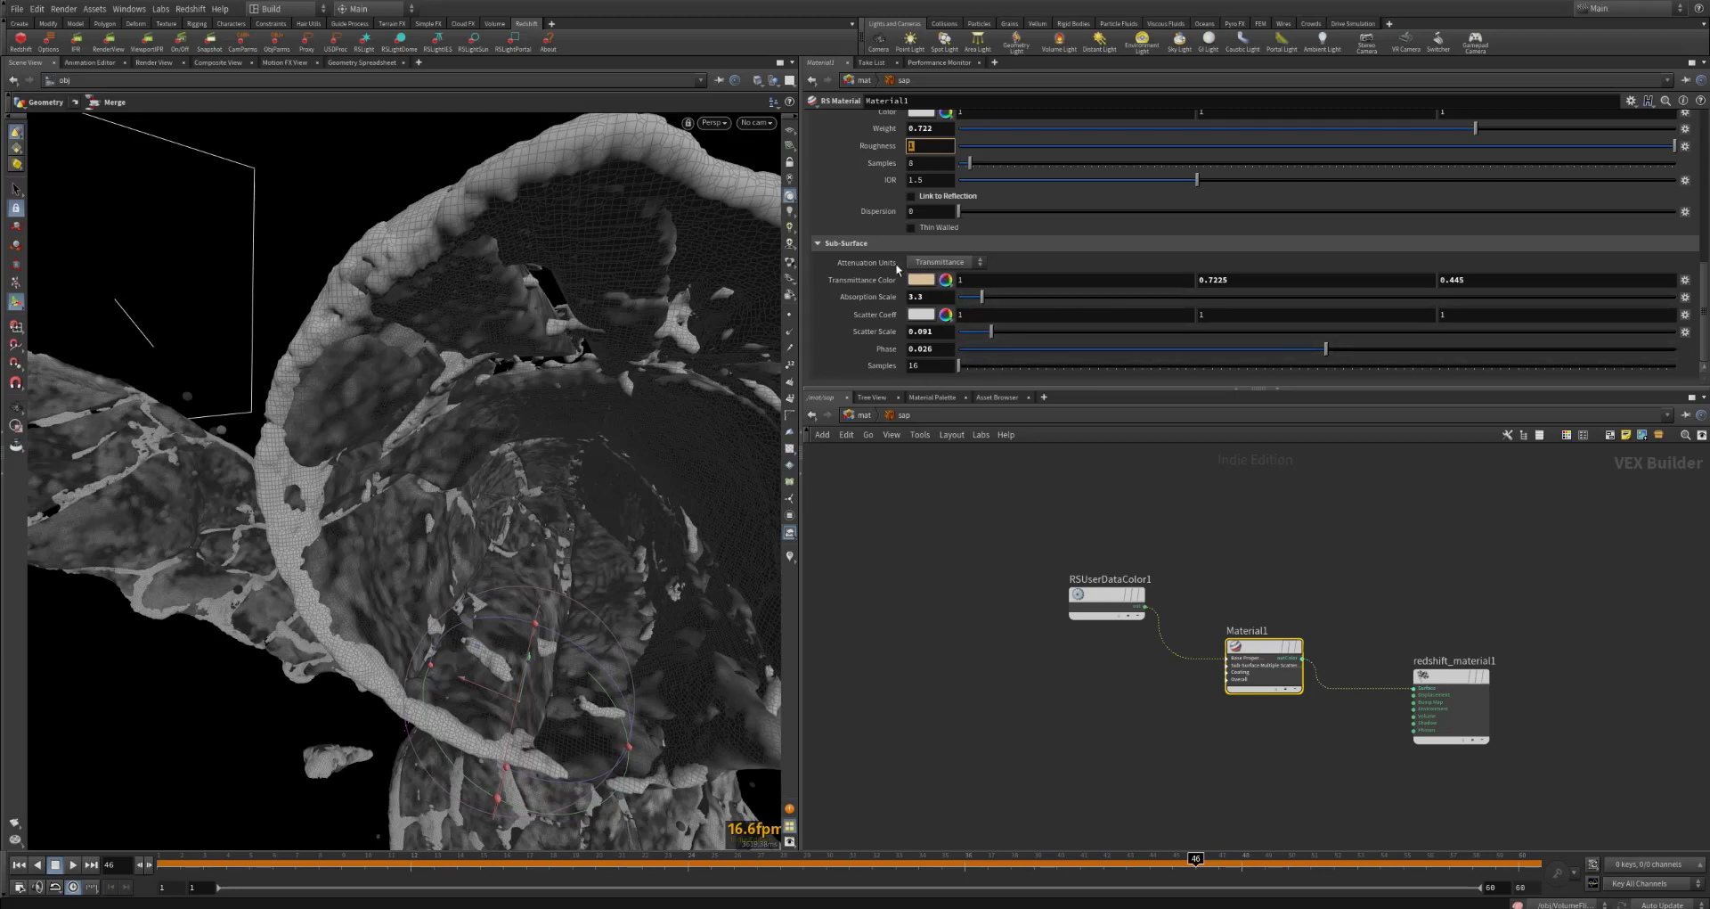
pyautogui.scroll(10, 879, 275)
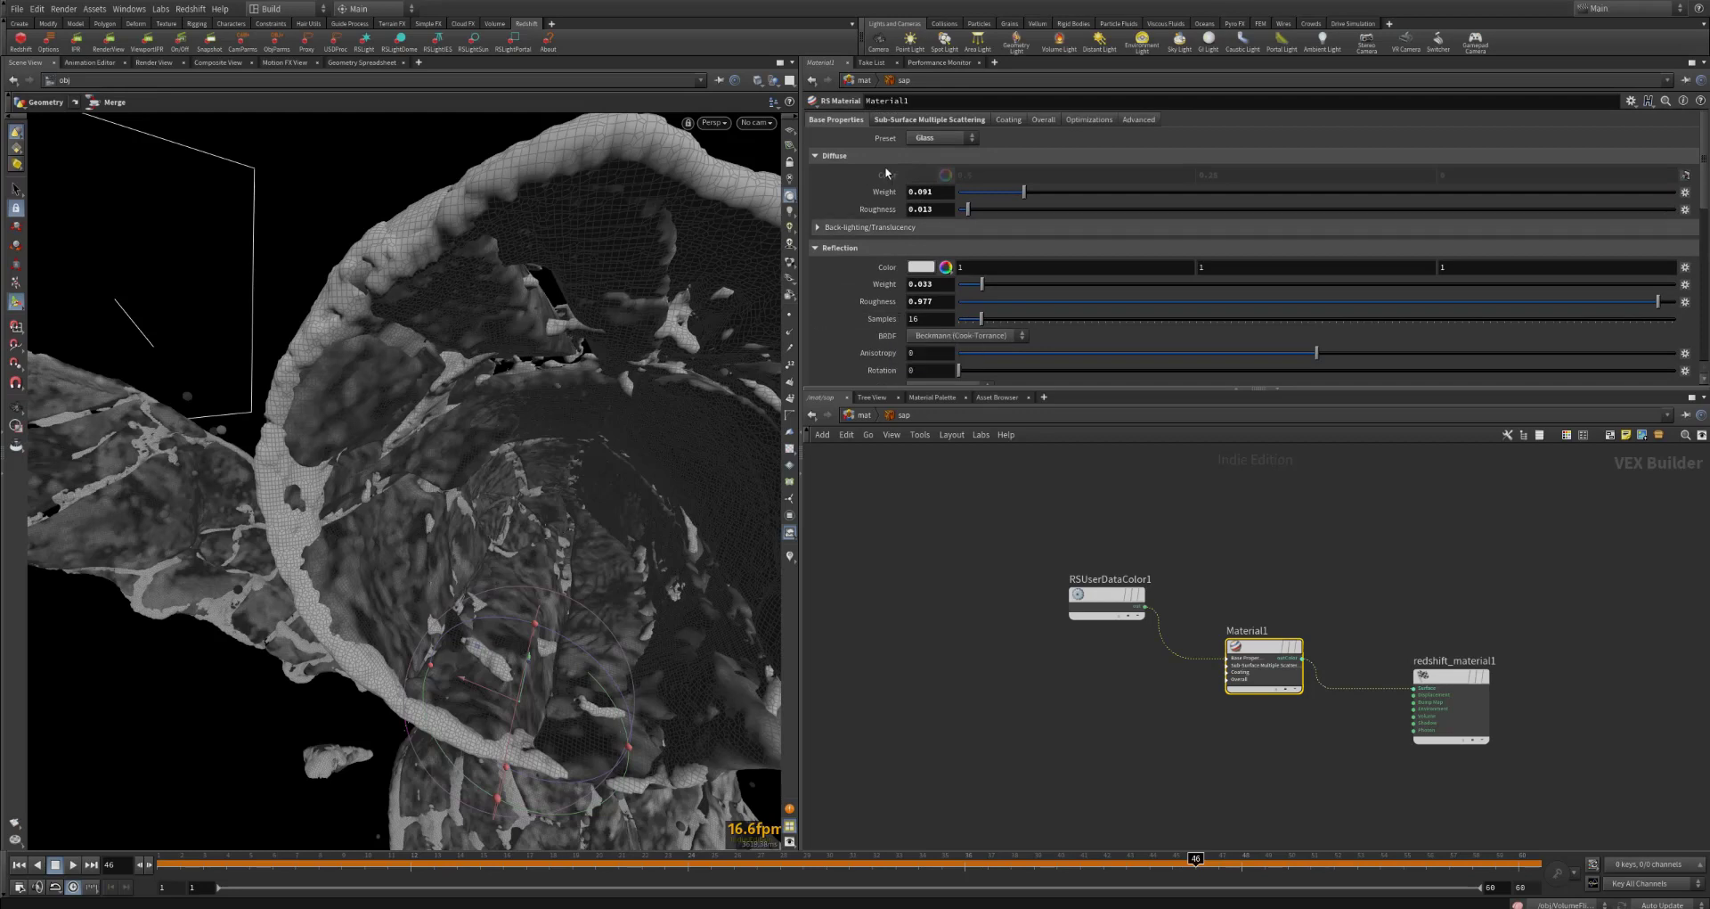
pyautogui.click(944, 119)
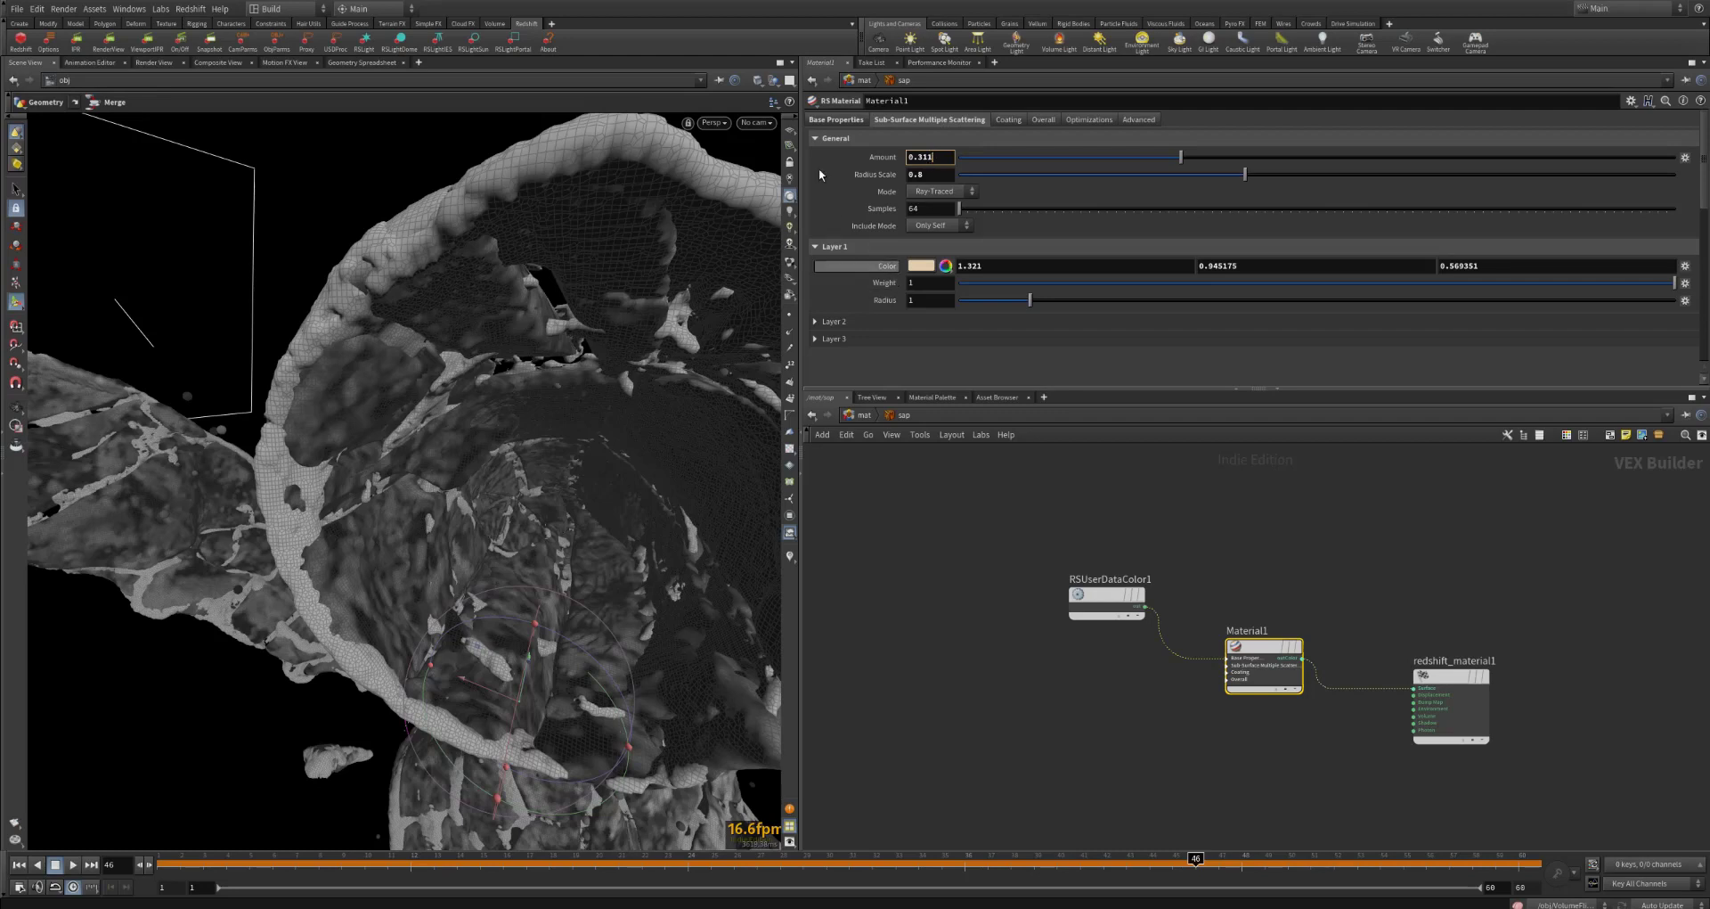
# Step: Return to Material1's base properties and scrub the timeline to frame 38
pyautogui.click(841, 119)
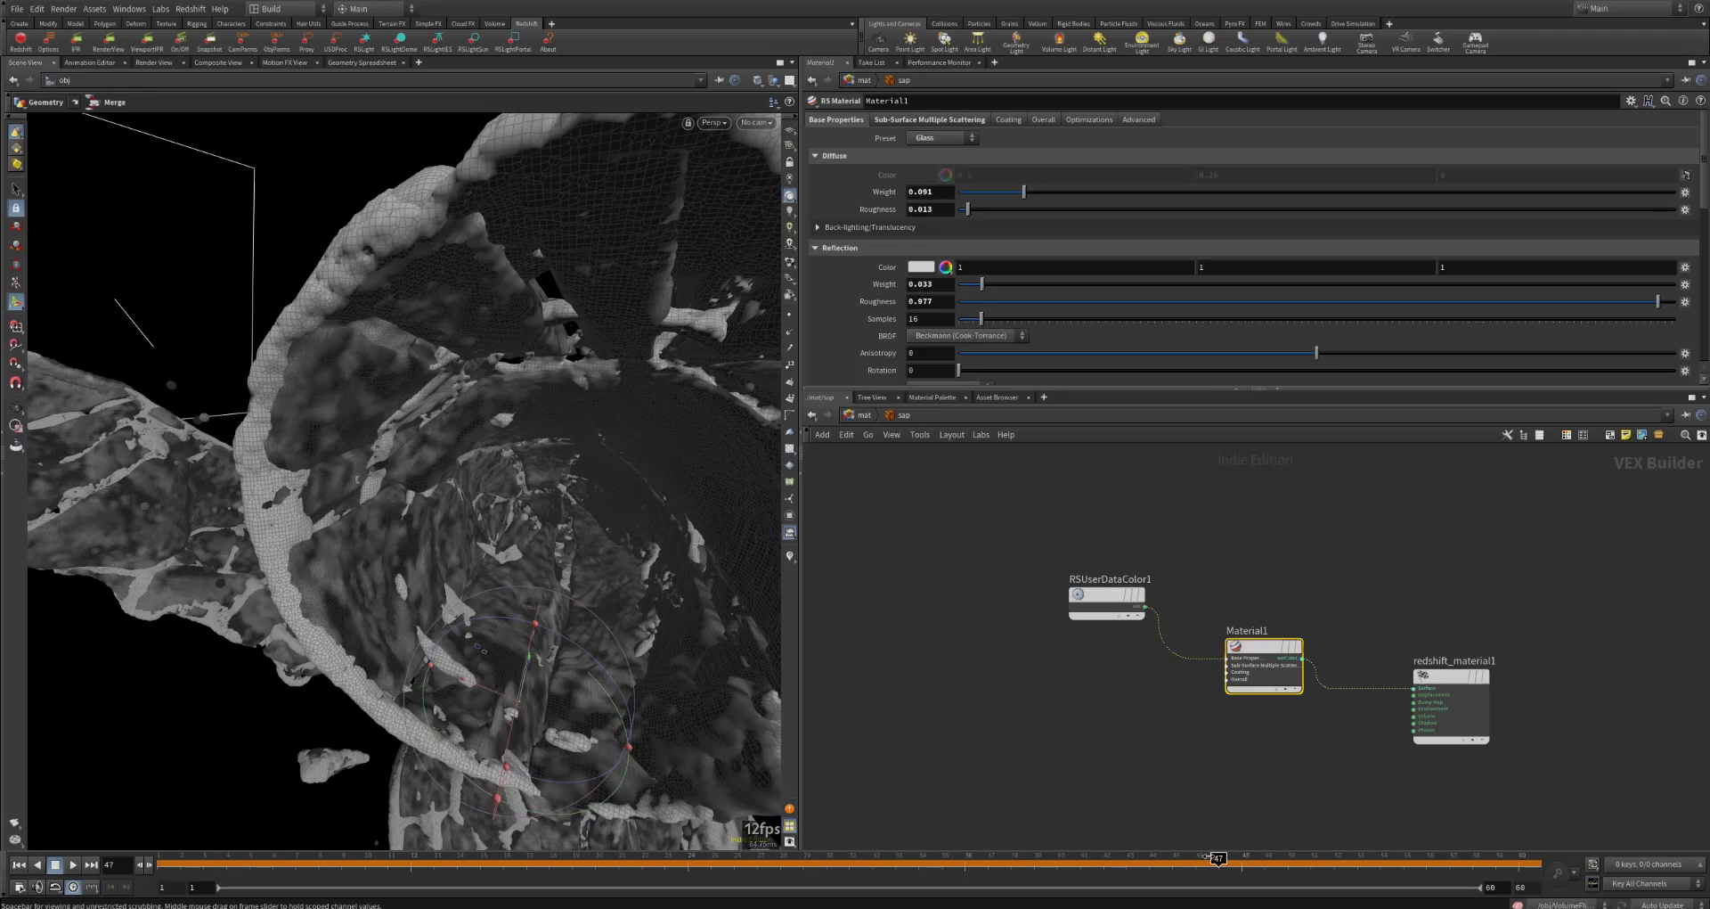
pyautogui.moveTo(1205, 856); pyautogui.dragTo(1112, 856)
pyautogui.click(1011, 856)
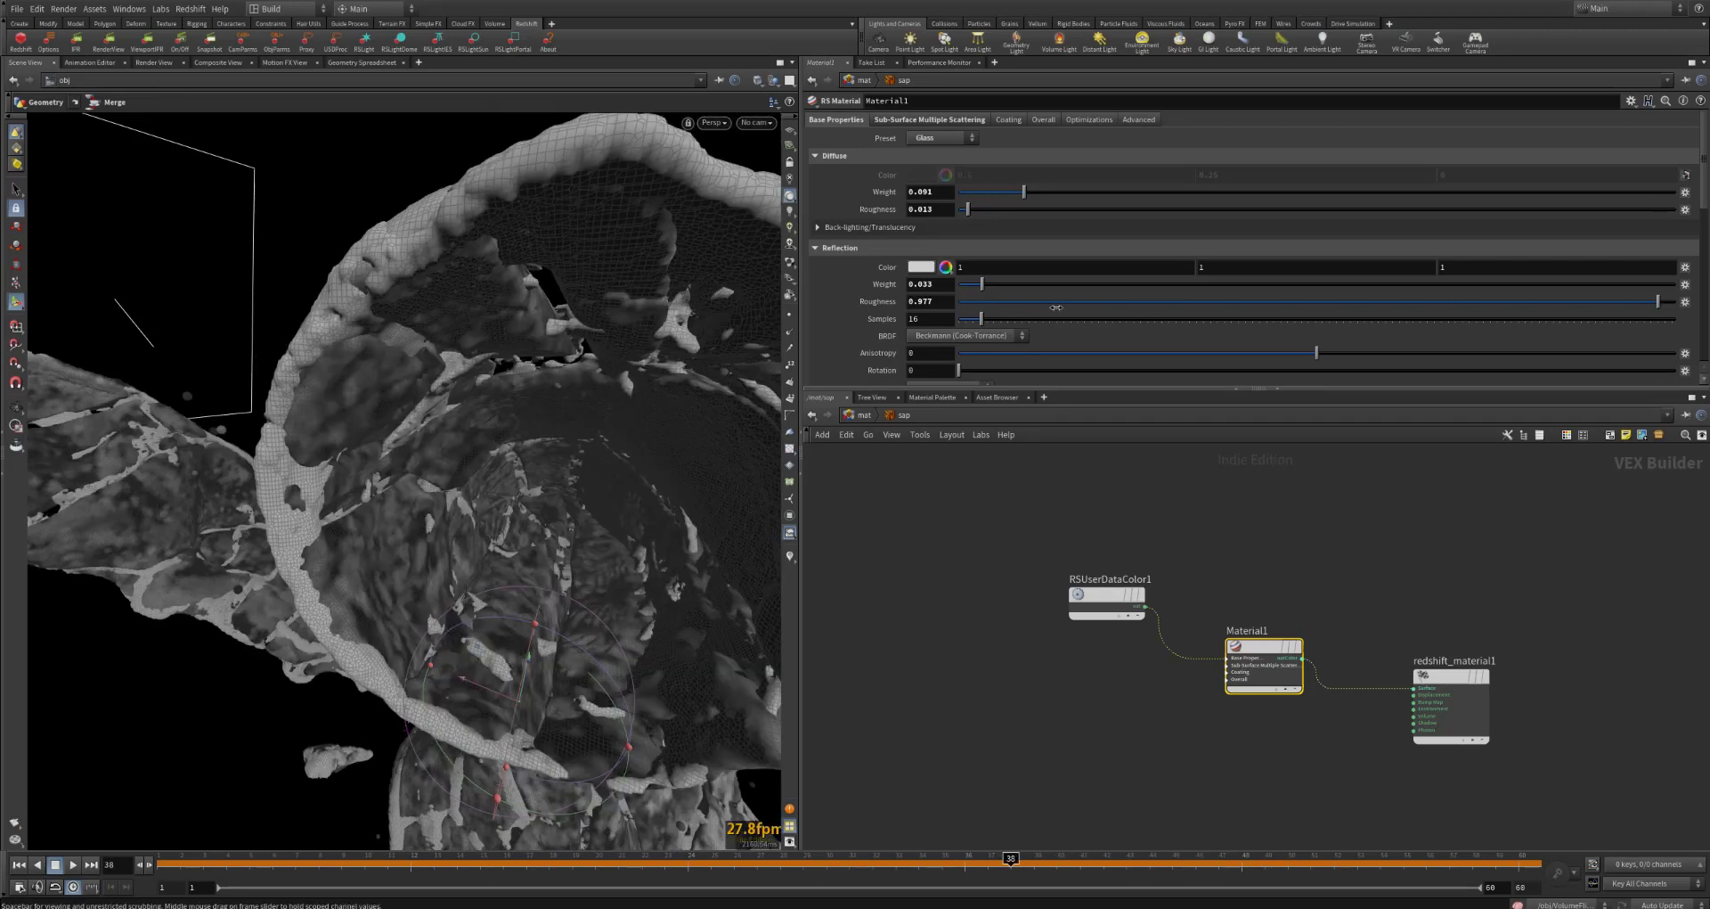
# Step: Leave the sap material, open the lightballs material builder and review Material1's emission color and emission weight
pyautogui.click(855, 416)
pyautogui.doubleClick(1063, 526)
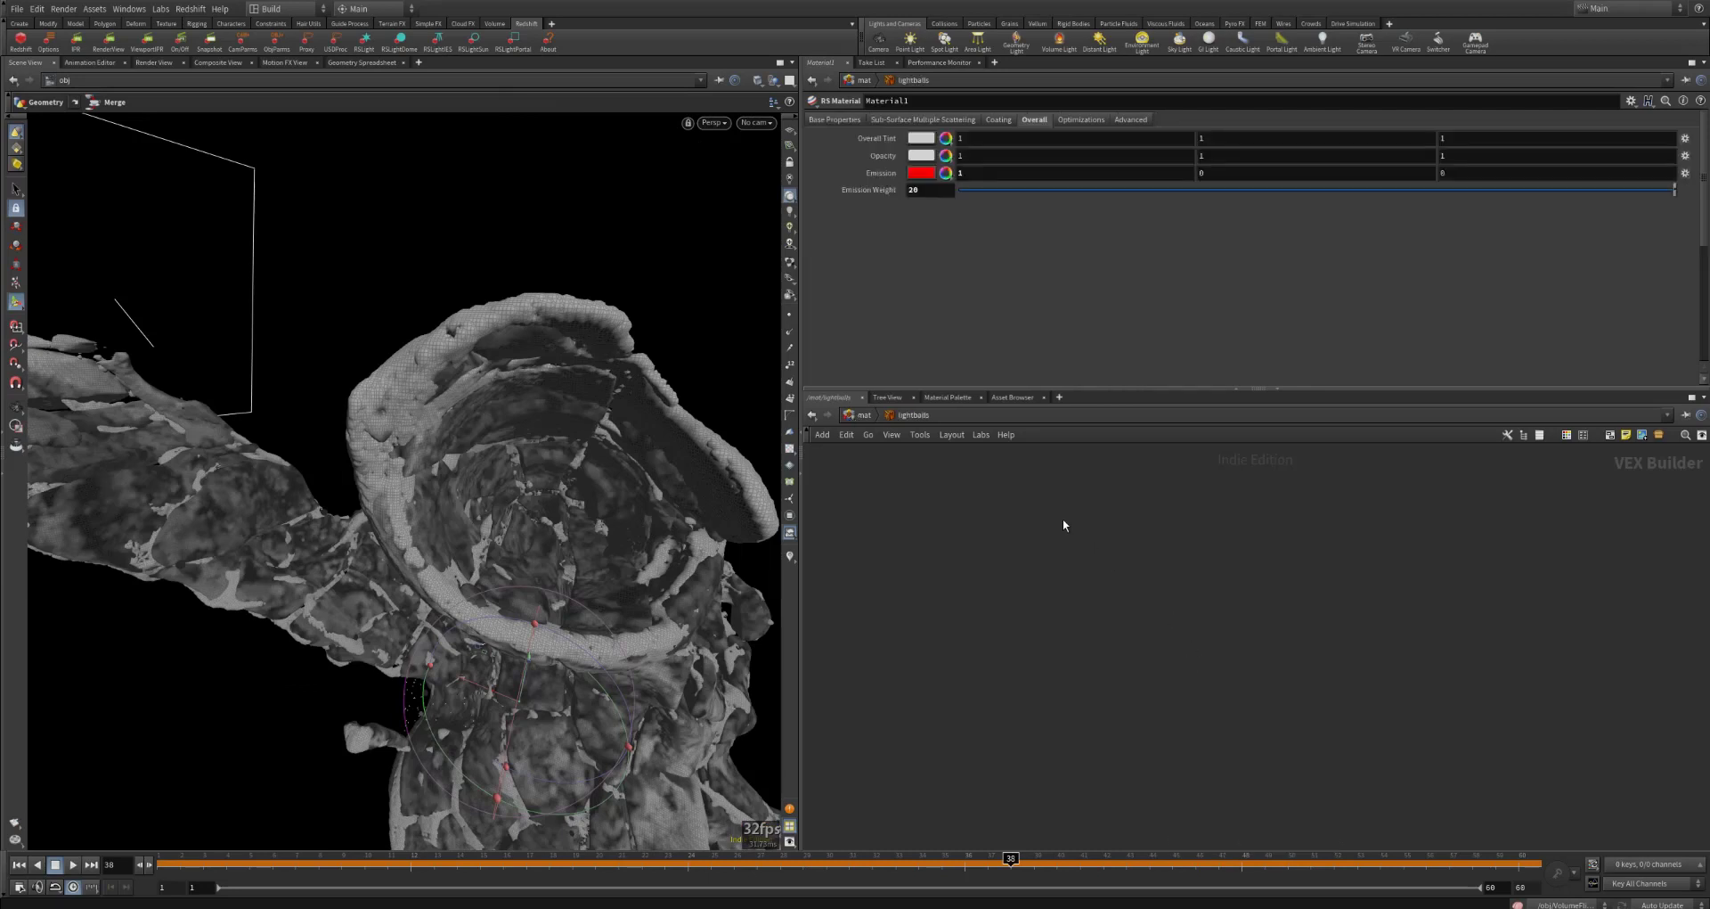
pyautogui.click(861, 416)
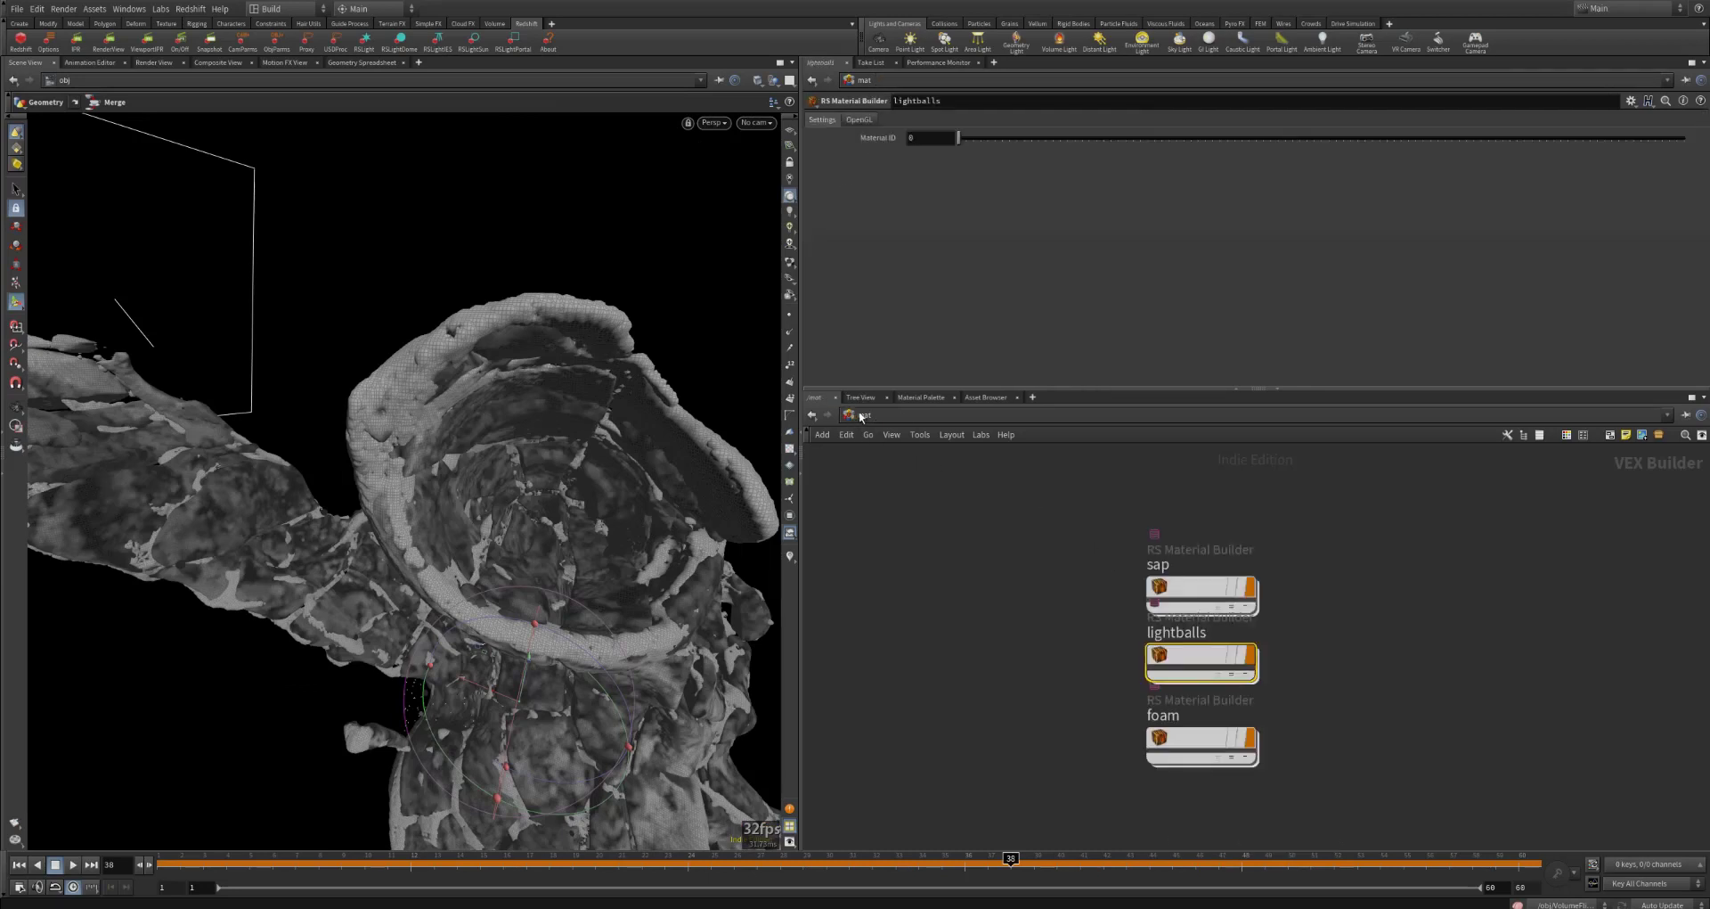
pyautogui.doubleClick(1203, 659)
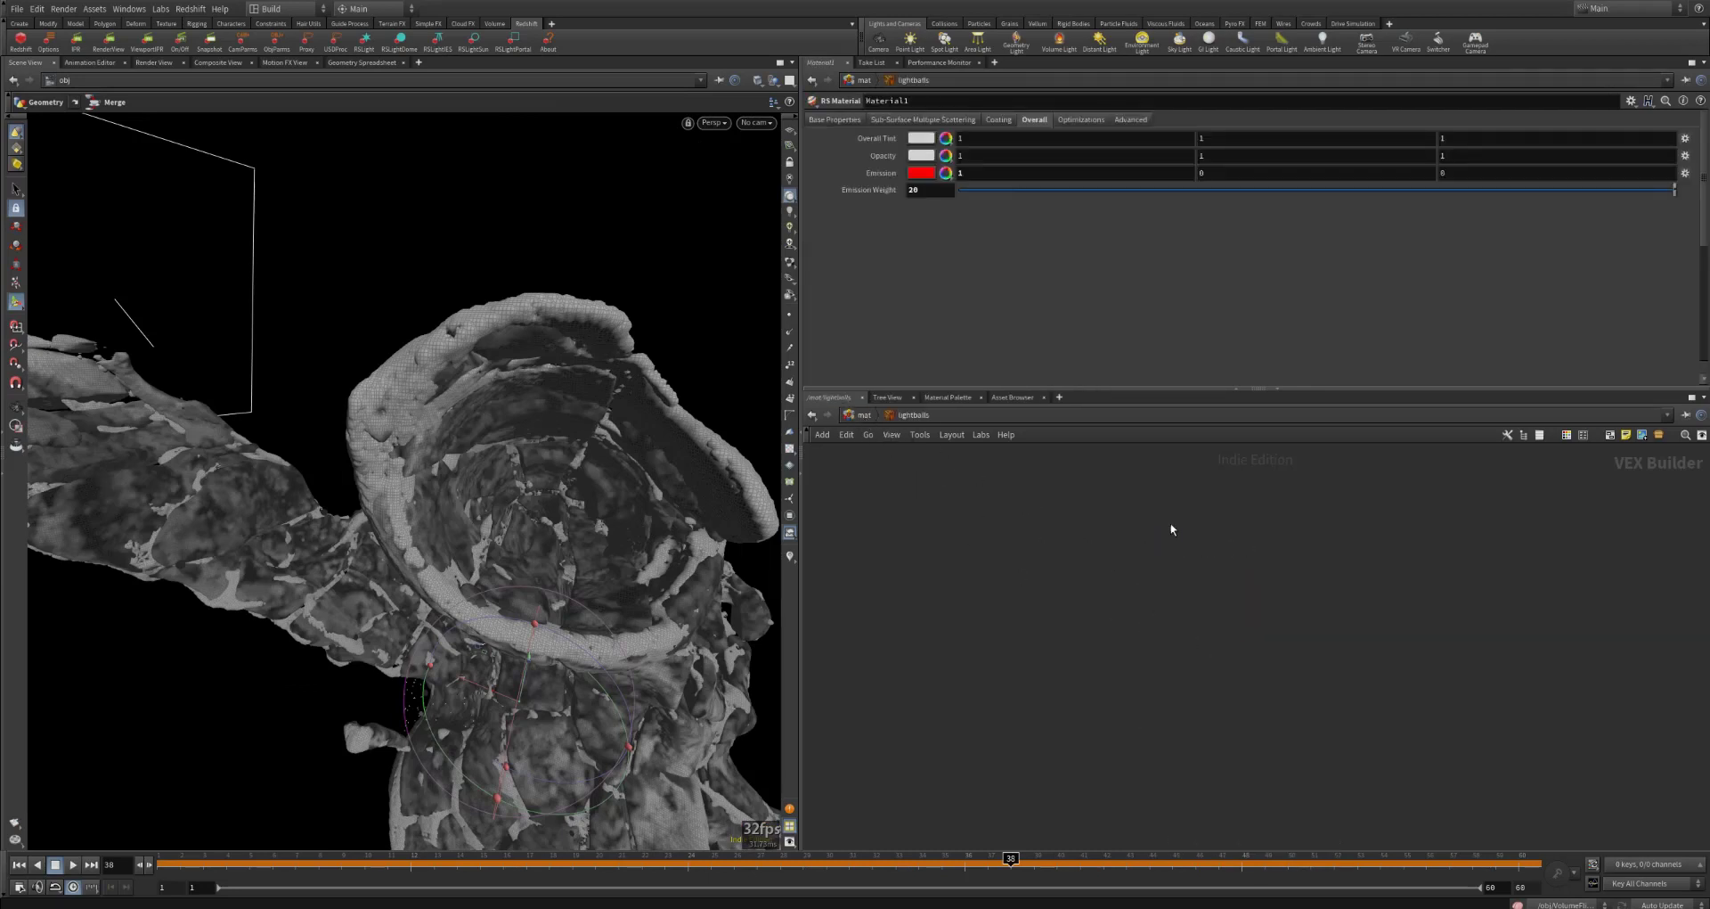
pyautogui.scroll(-3, 1171, 530)
pyautogui.moveTo(1417, 621); pyautogui.dragTo(1251, 502, button='middle')
pyautogui.scroll(2, 1251, 505)
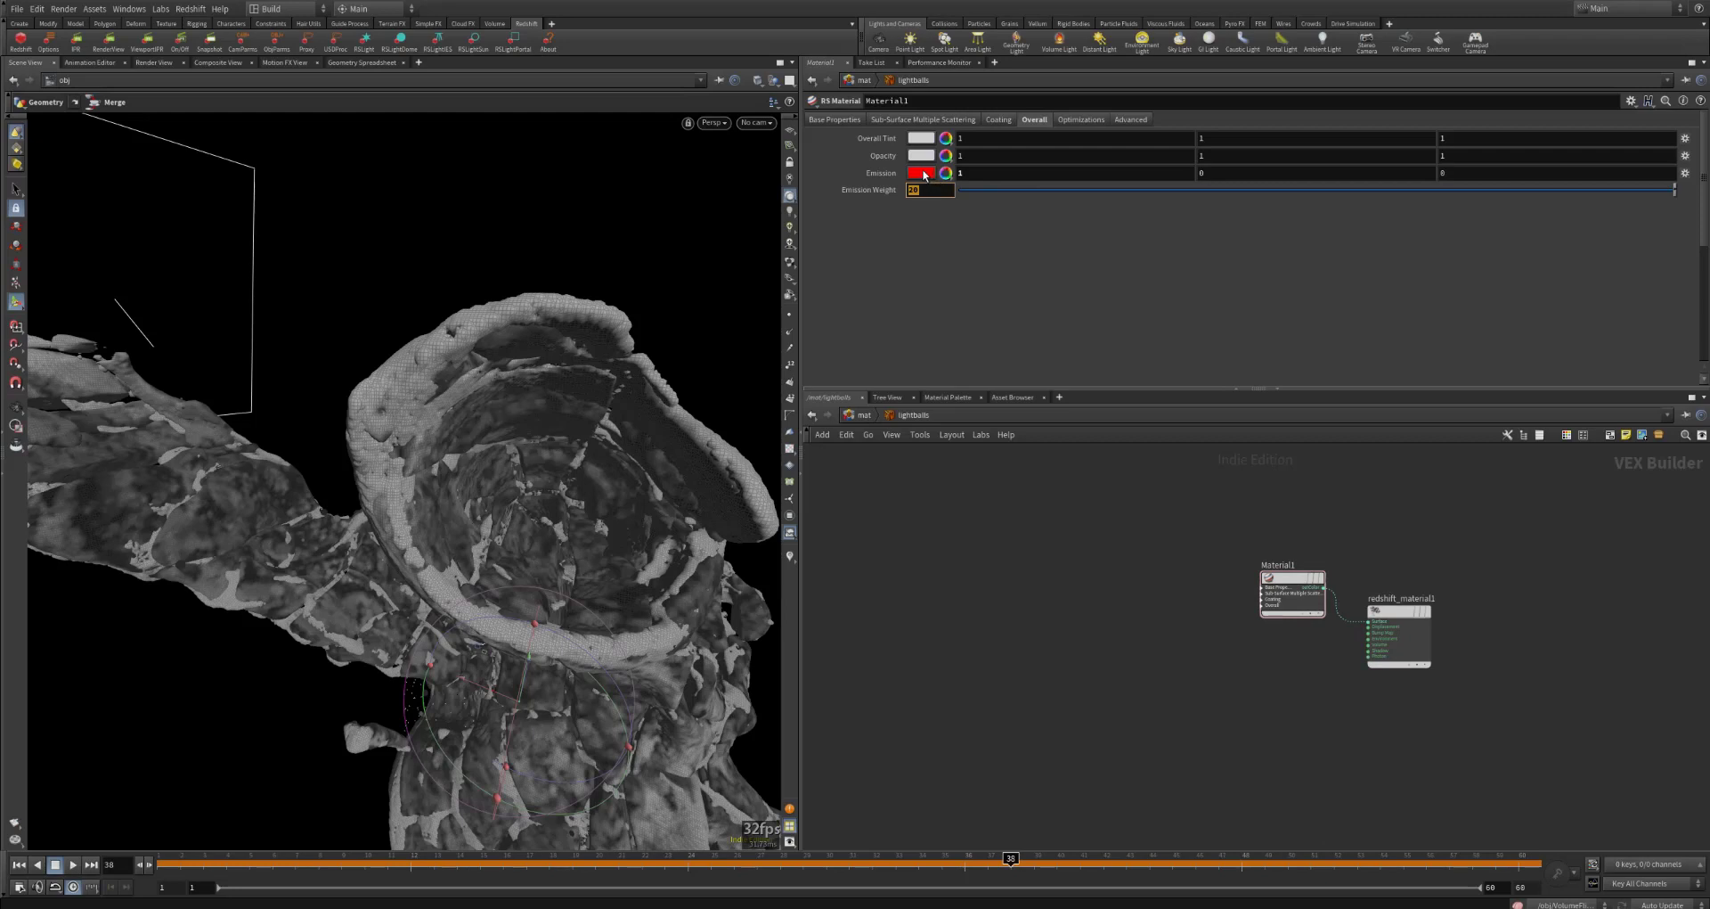
# Step: Open the foam material builder's network and review Material1's base properties, checking its preset options
pyautogui.click(864, 415)
pyautogui.click(1192, 741)
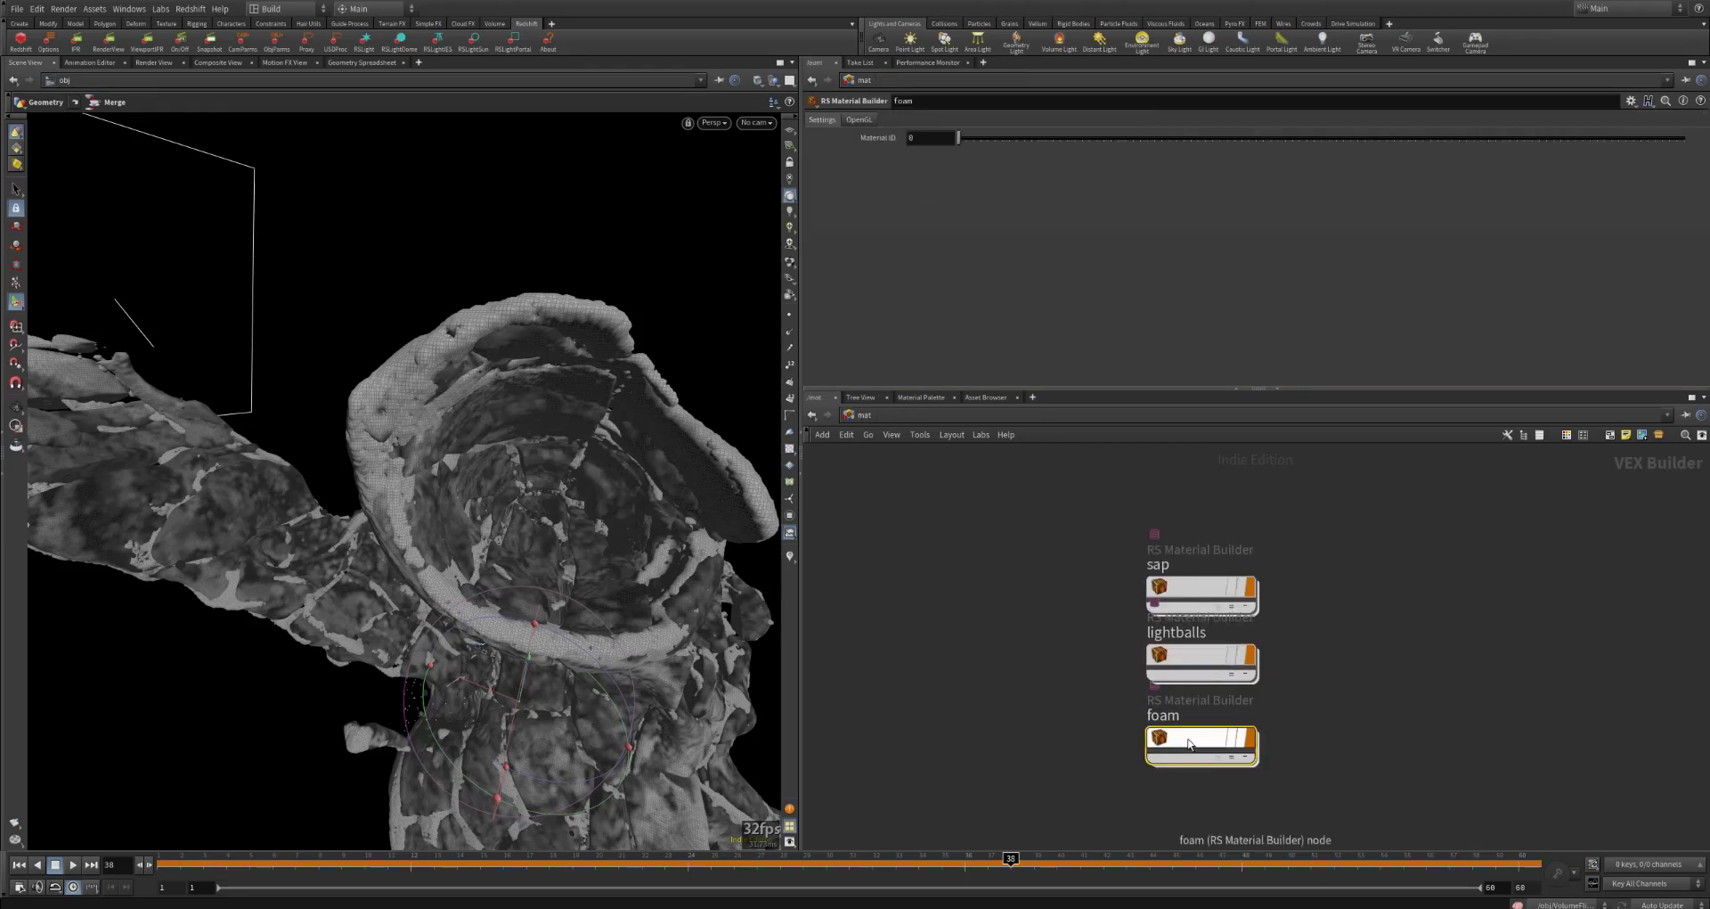
pyautogui.doubleClick(1188, 739)
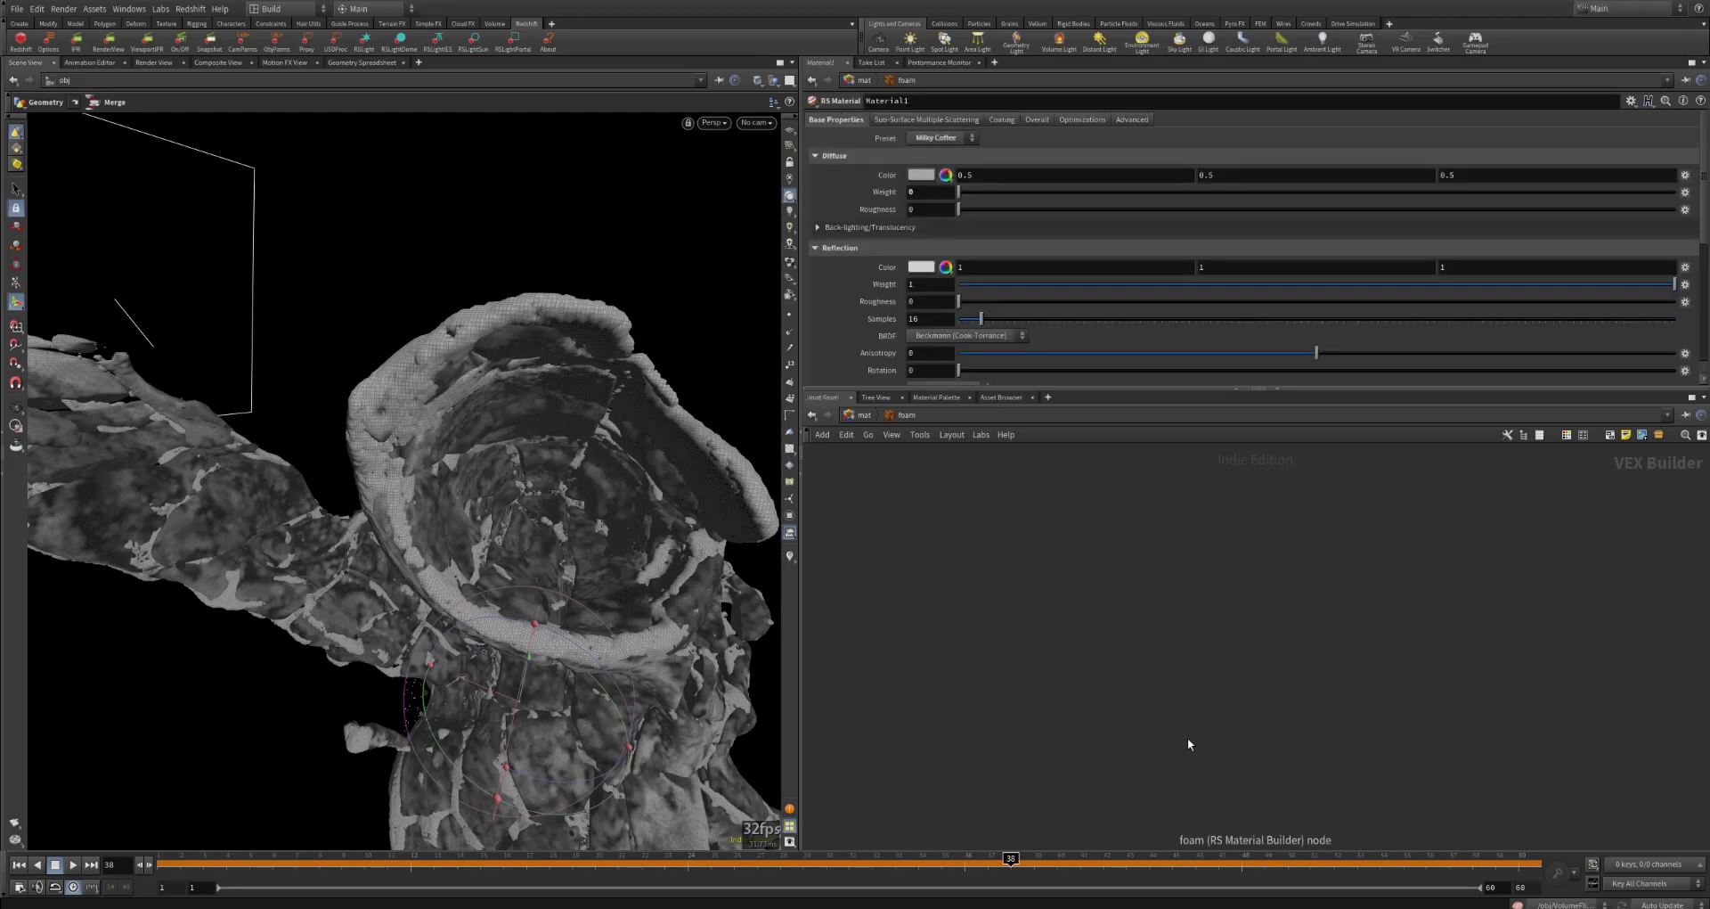
pyautogui.scroll(-3, 1252, 599)
pyautogui.moveTo(1456, 665); pyautogui.dragTo(1168, 518, button='middle')
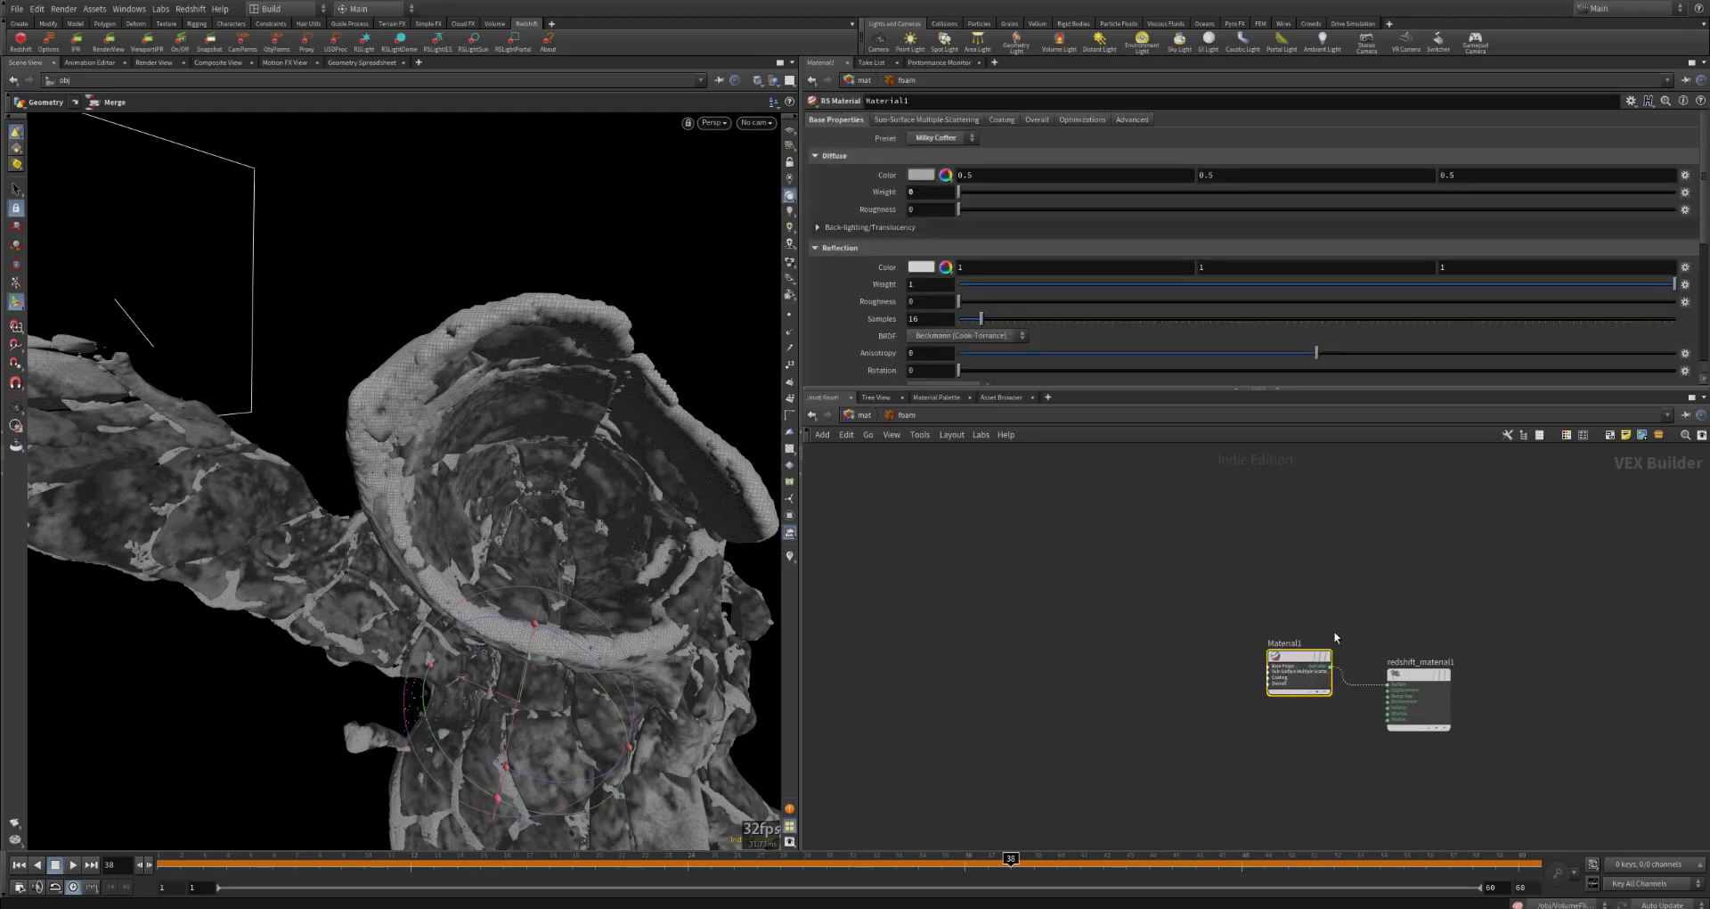
pyautogui.scroll(1, 1487, 683)
pyautogui.moveTo(1511, 630); pyautogui.dragTo(1444, 514, button='middle')
pyautogui.scroll(2, 1194, 528)
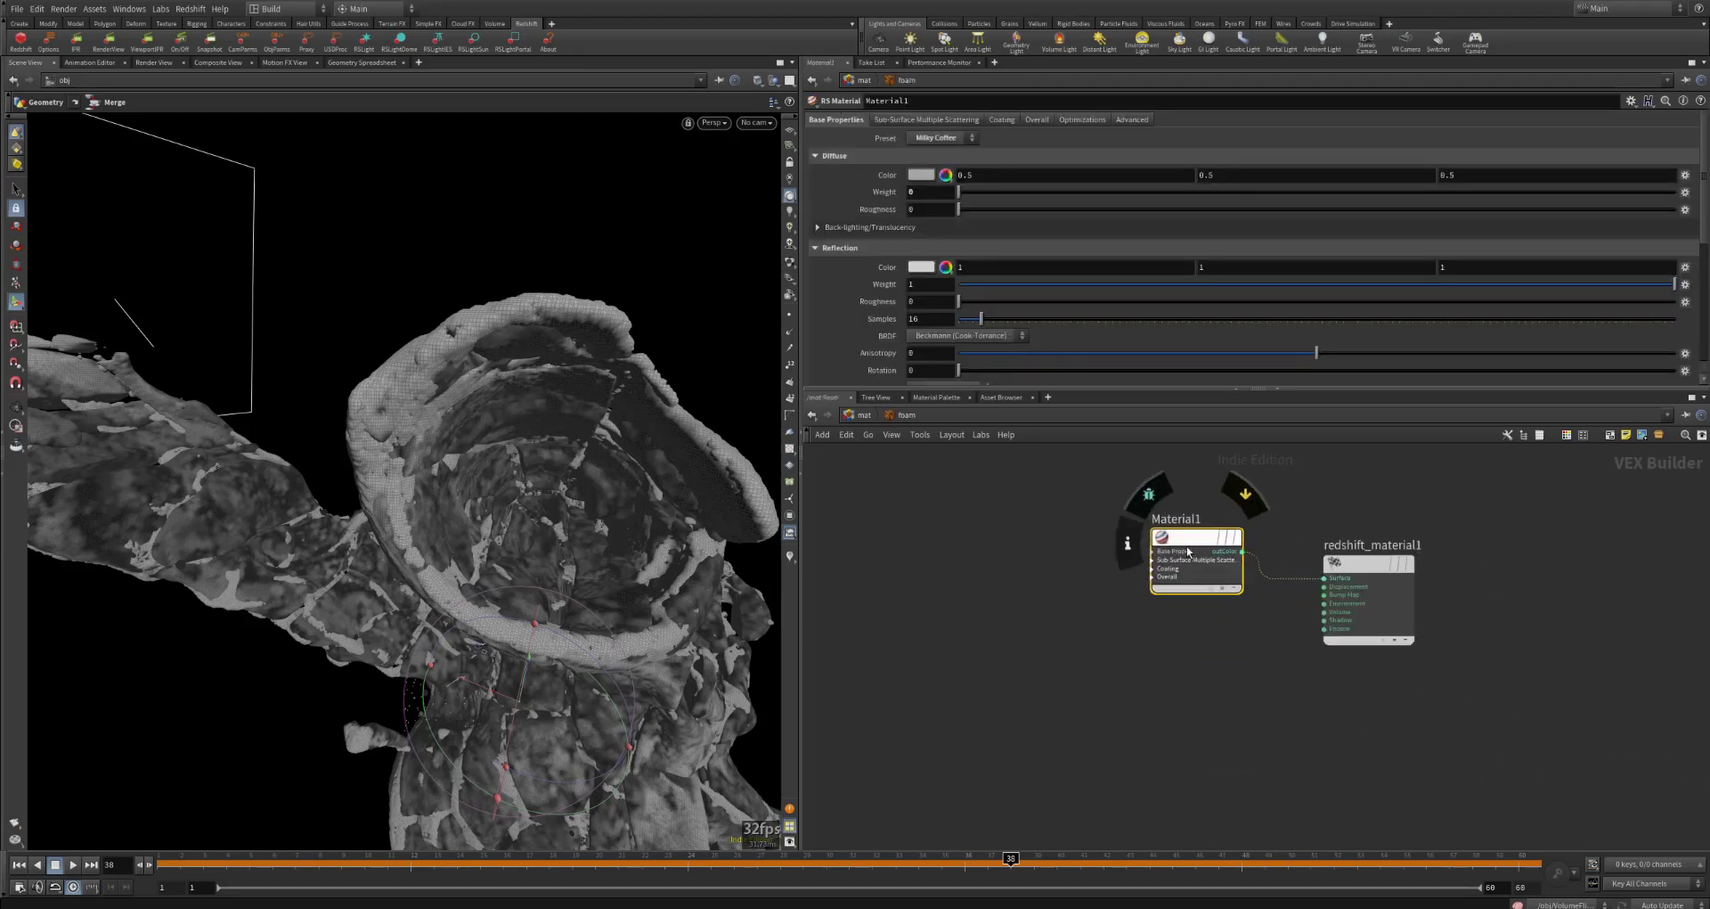
pyautogui.click(953, 138)
pyautogui.click(953, 138)
pyautogui.click(914, 446)
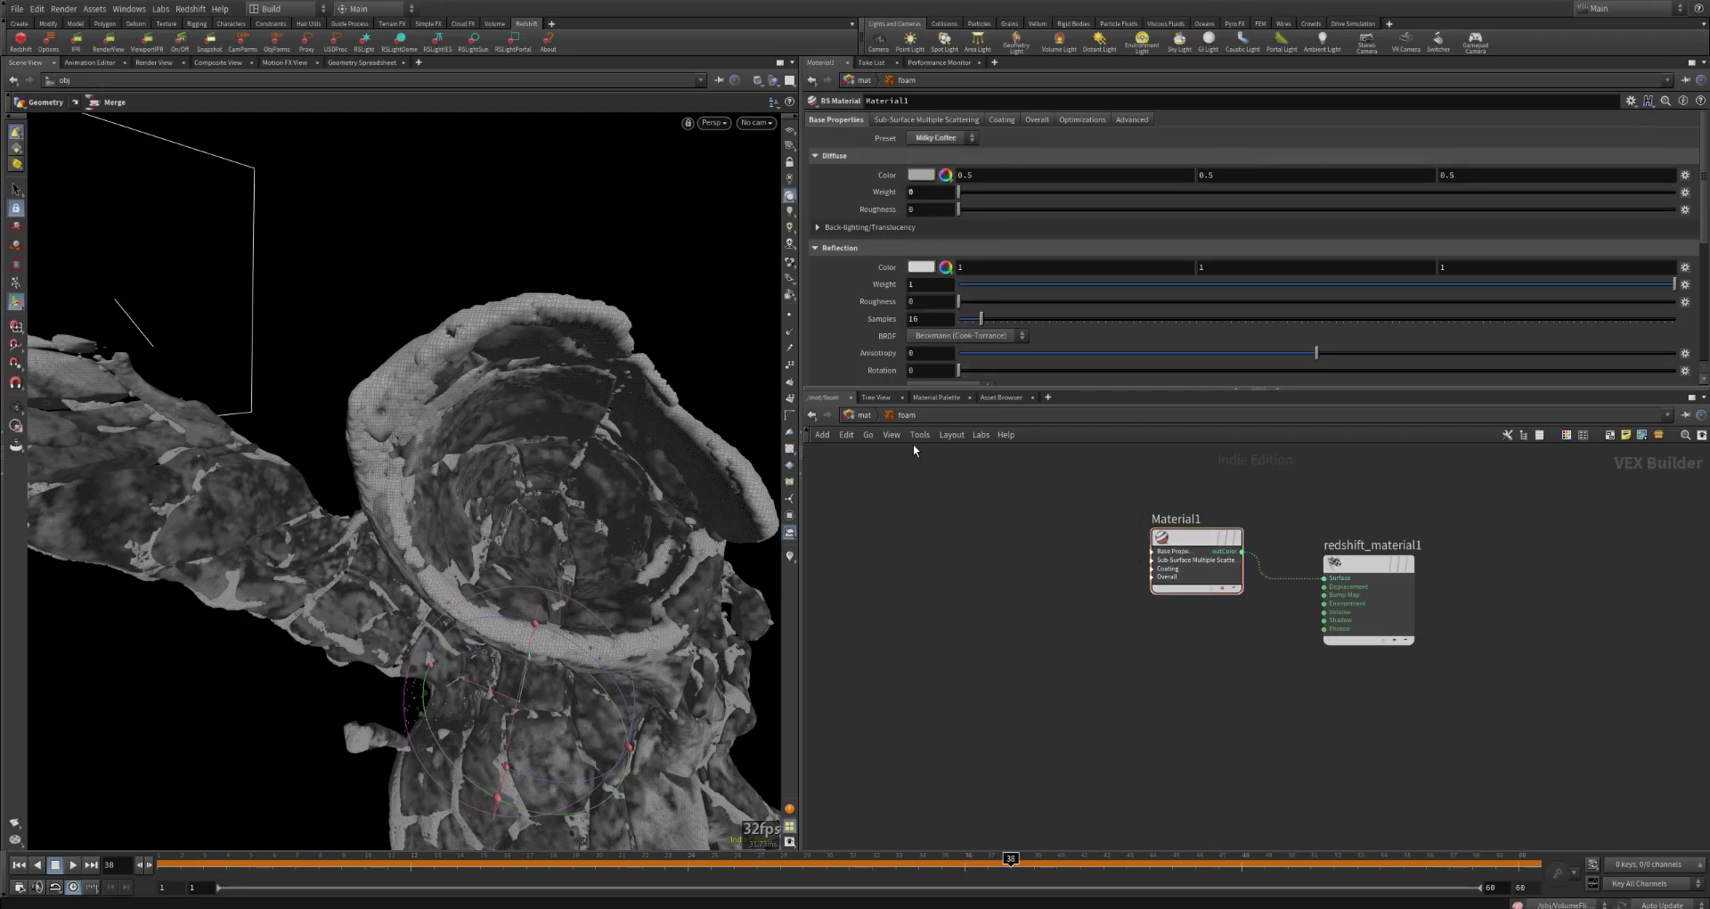
# Step: Leave the foam material for the out network, then play back the rendered Redshift sequence in MPlay
pyautogui.click(864, 415)
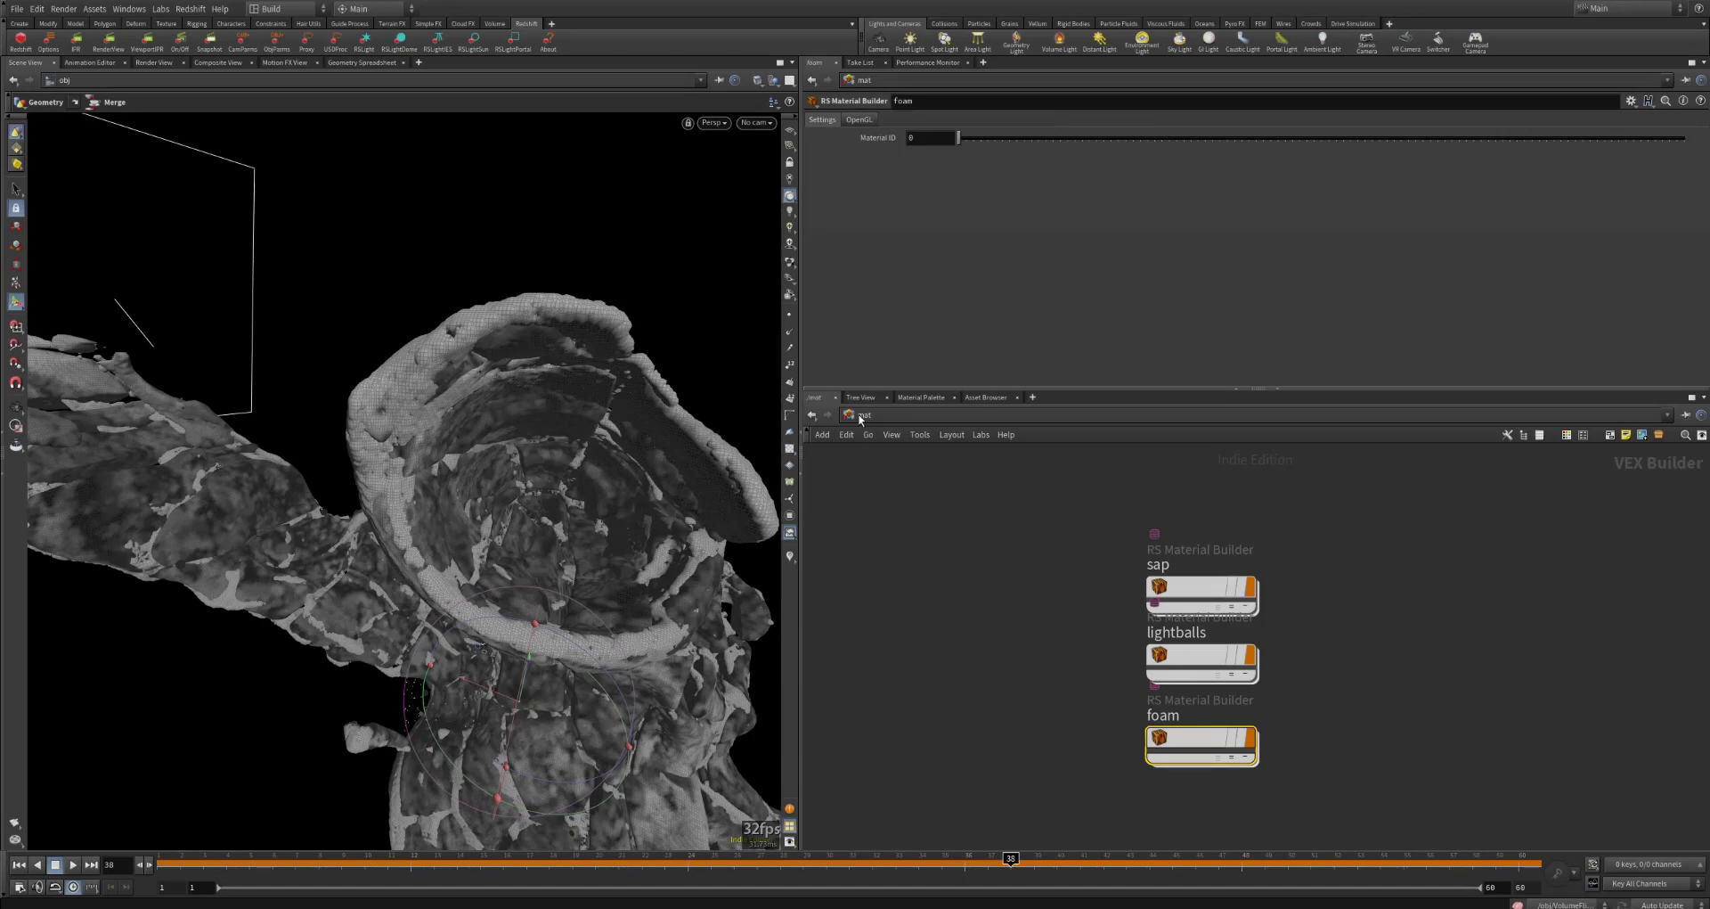
pyautogui.click(860, 417)
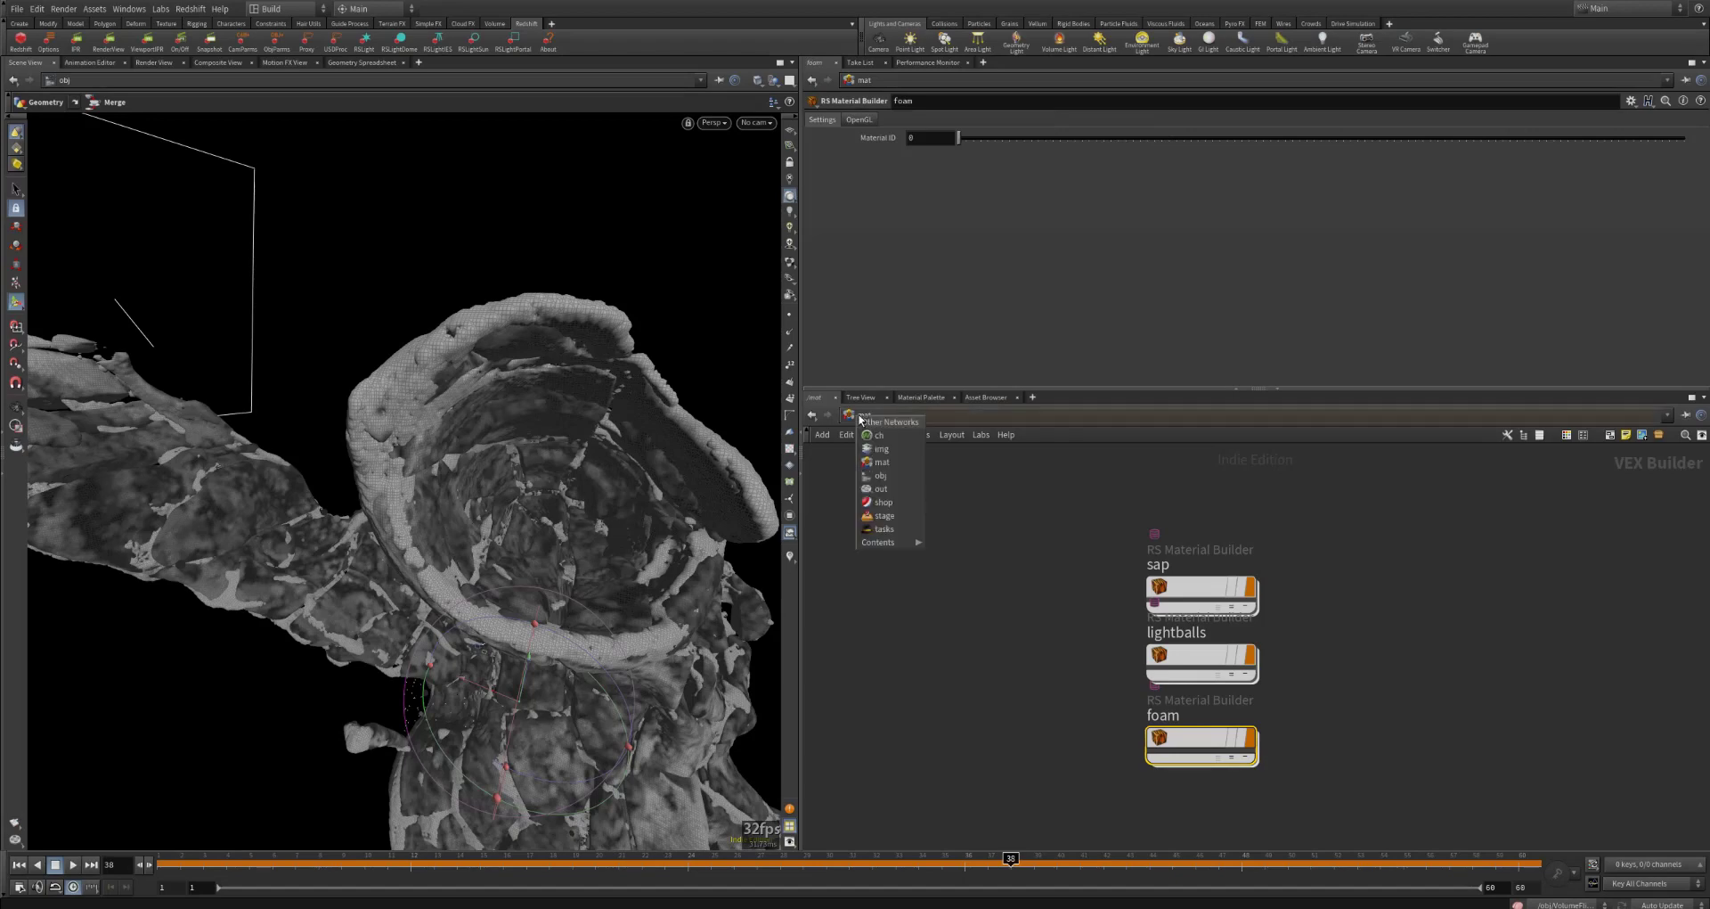
pyautogui.click(881, 488)
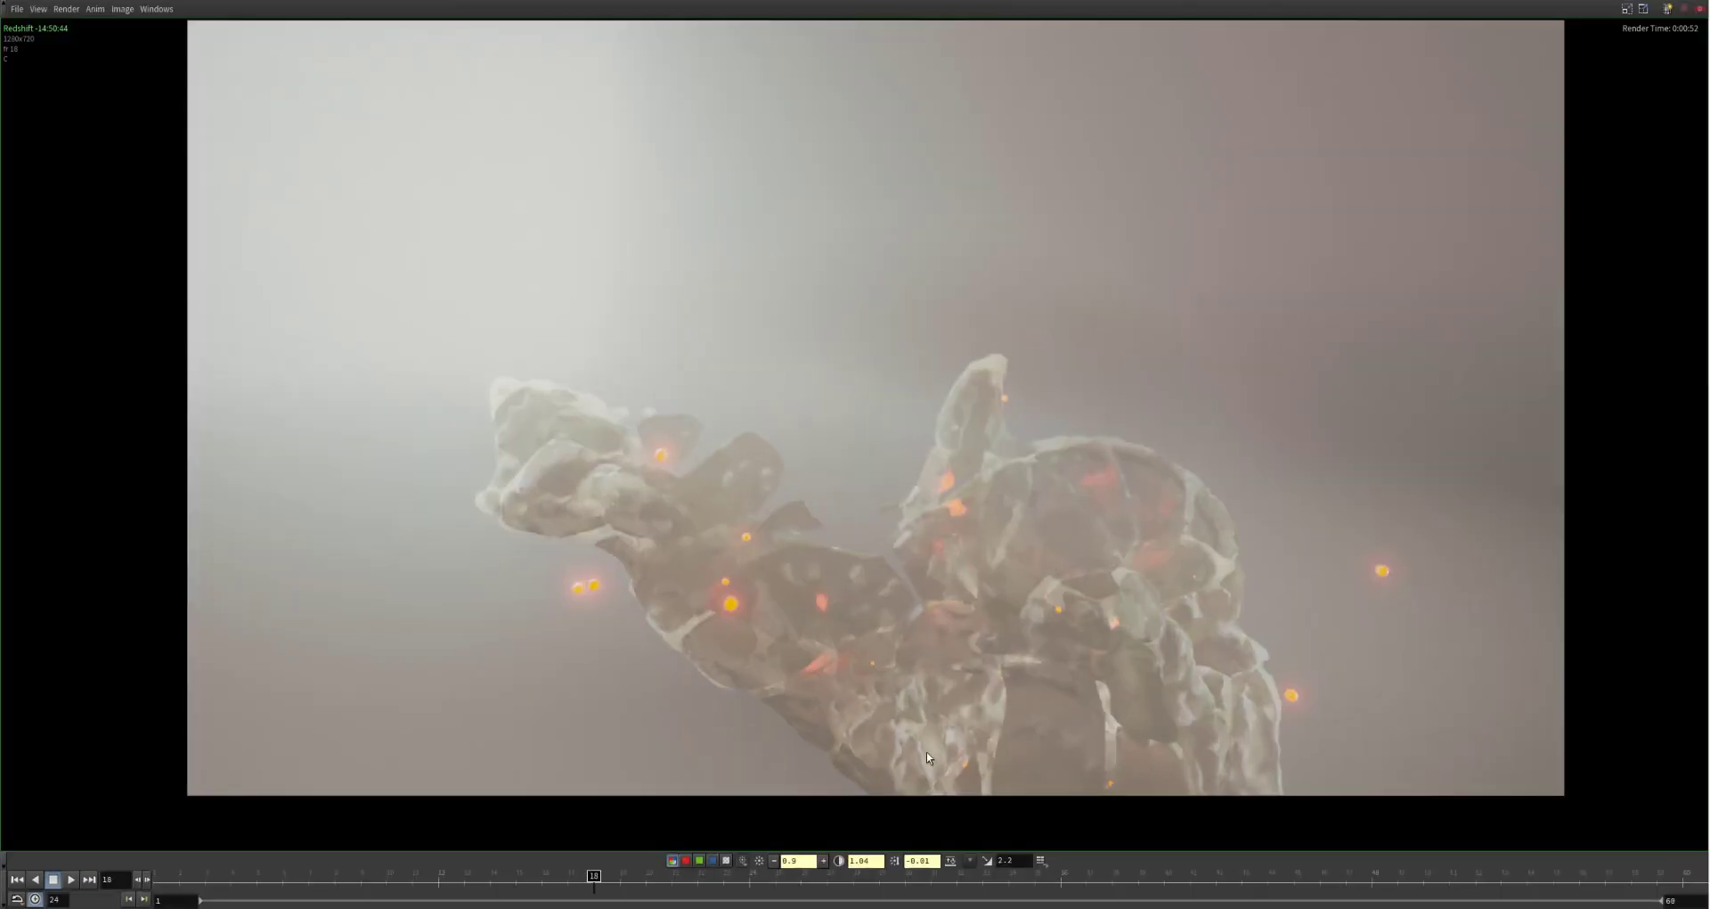
pyautogui.click(76, 882)
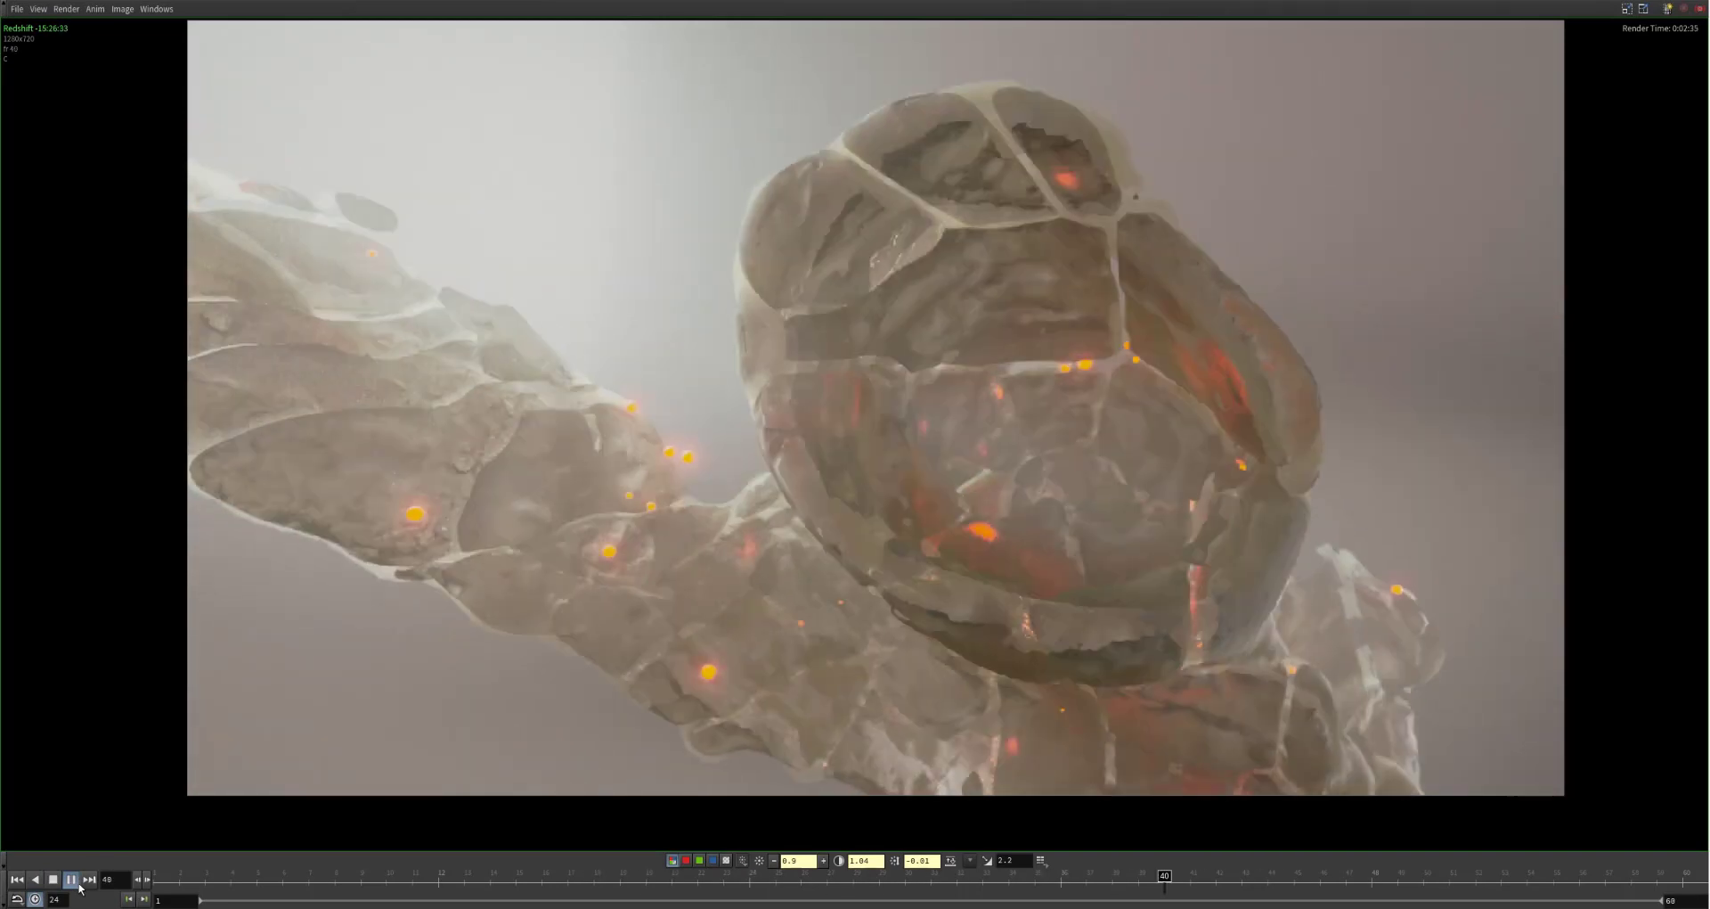